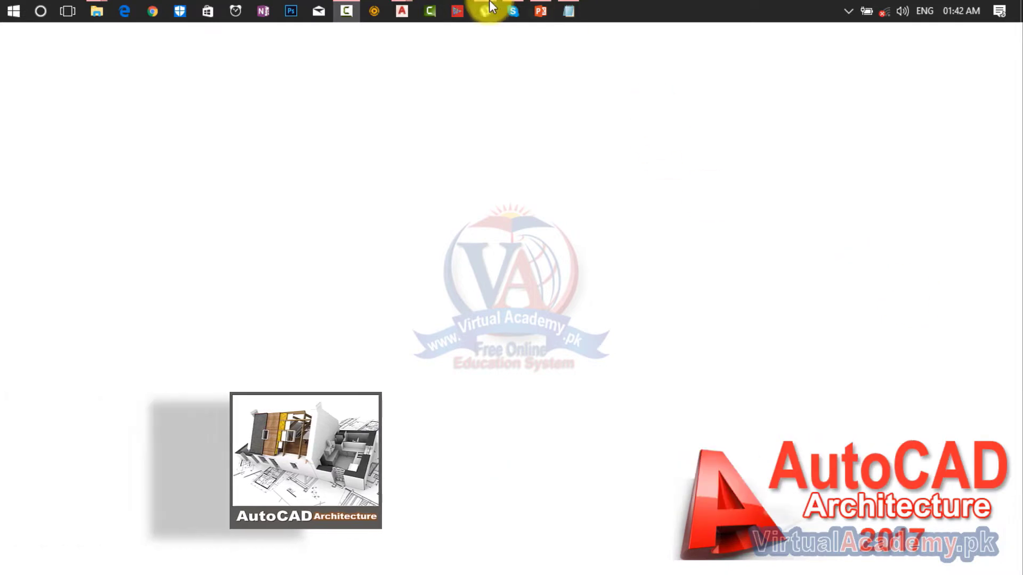
Step: Examine the solid staircase and the railed staircase in the 3d stairs drawing from several angles
{"action": "mouse_move", "coordinate": [400, 12]}
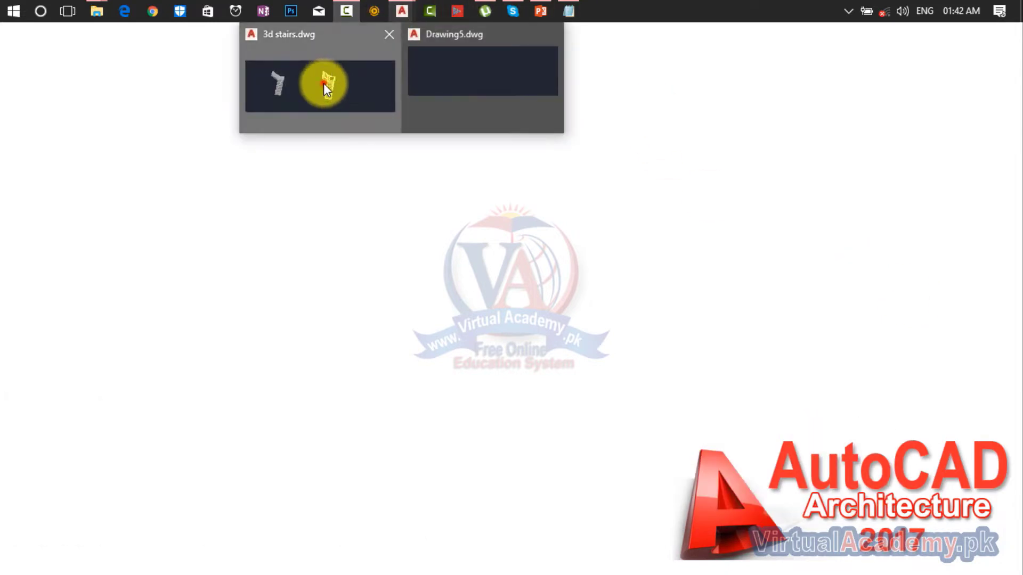
{"action": "left_click", "coordinate": [324, 83]}
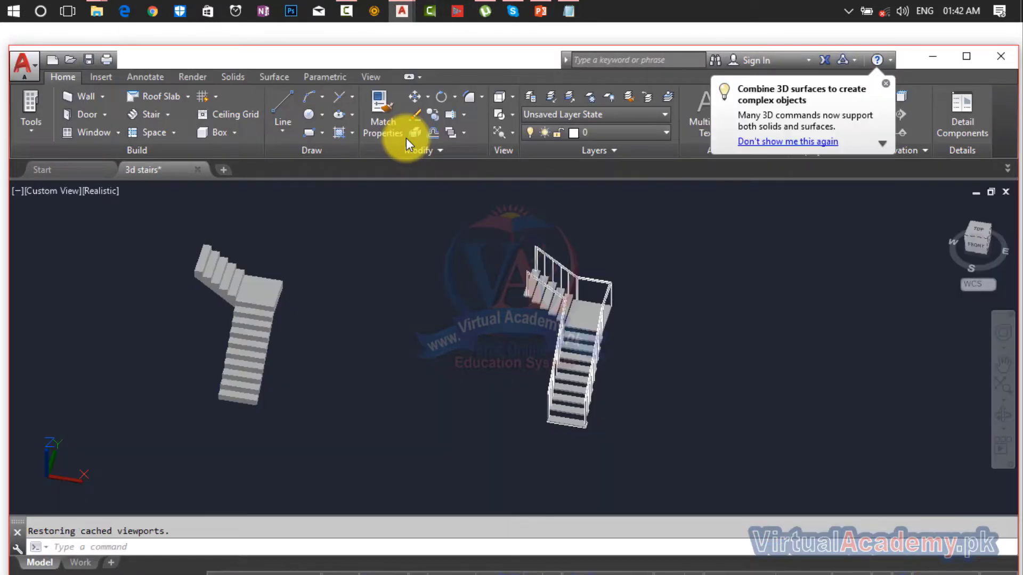
{"action": "scroll", "coordinate": [258, 288], "scroll_direction": "up", "scroll_amount": 5}
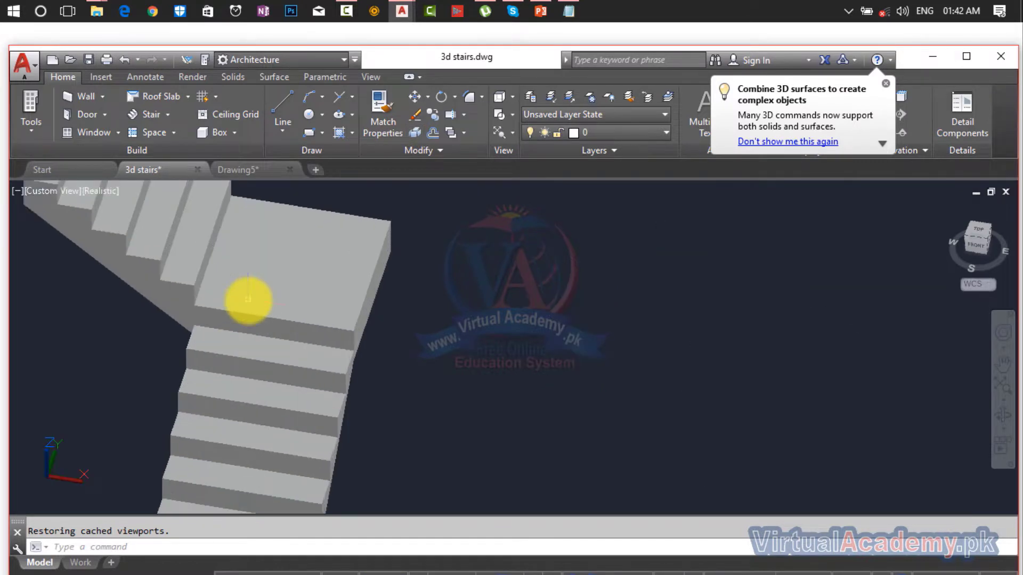
{"action": "scroll", "coordinate": [248, 300], "scroll_direction": "down", "scroll_amount": 5}
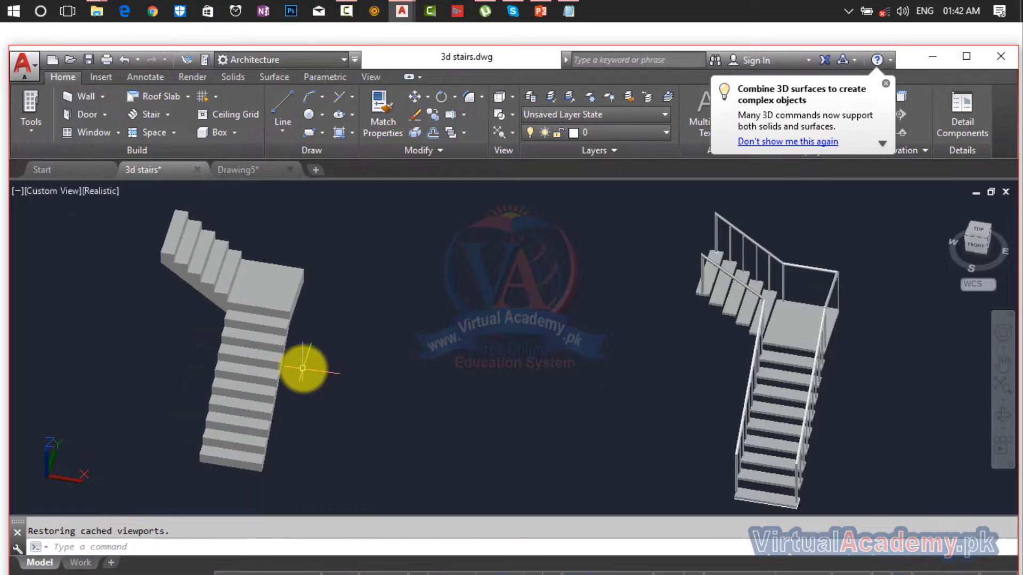
{"action": "middle_click_drag", "start_coordinate": [303, 368], "coordinate": [266, 319], "text": "shift"}
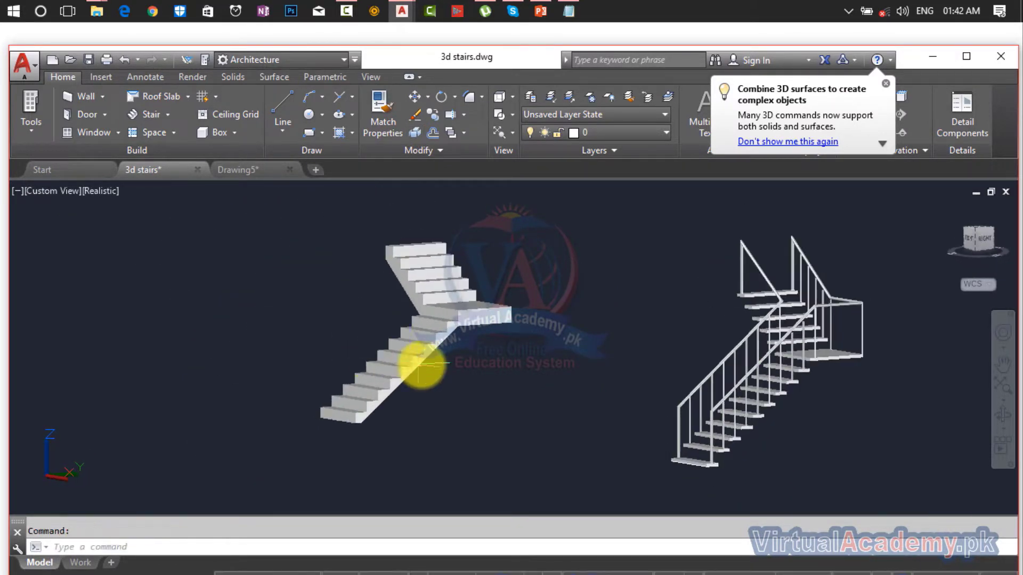
{"action": "scroll", "coordinate": [421, 364], "scroll_direction": "up", "scroll_amount": 5}
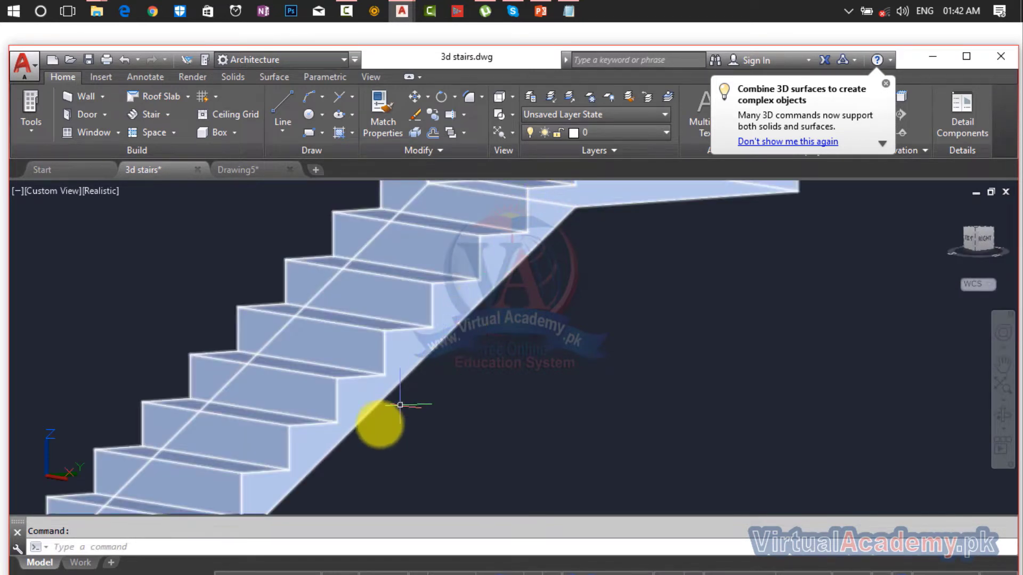
{"action": "scroll", "coordinate": [328, 461], "scroll_direction": "down", "scroll_amount": 3}
{"action": "middle_click_drag", "start_coordinate": [329, 459], "coordinate": [356, 320]}
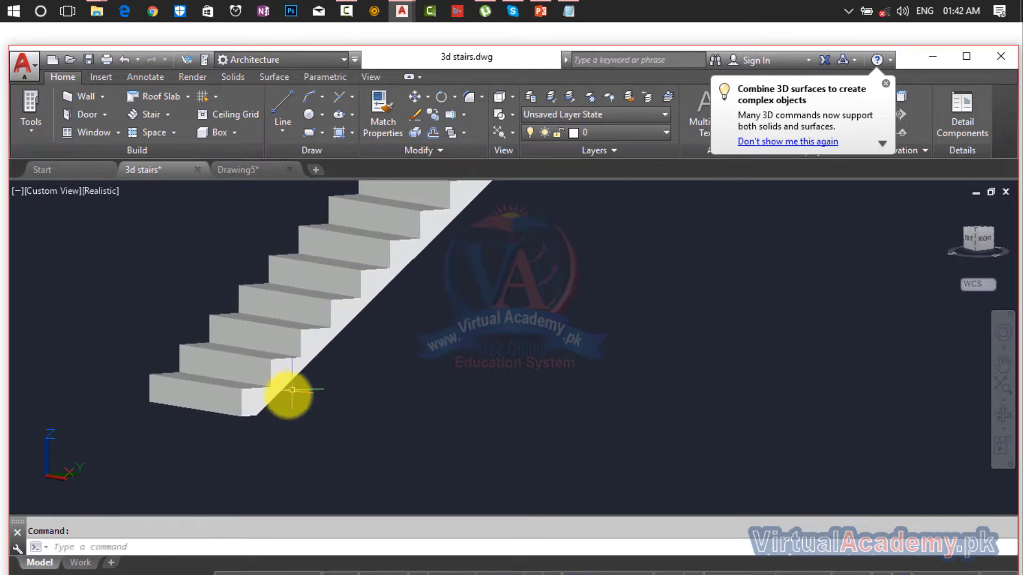
{"action": "middle_click_drag", "start_coordinate": [288, 386], "coordinate": [455, 380], "text": "shift"}
{"action": "scroll", "coordinate": [558, 344], "scroll_direction": "down", "scroll_amount": 4}
{"action": "middle_click_drag", "start_coordinate": [703, 311], "coordinate": [562, 363]}
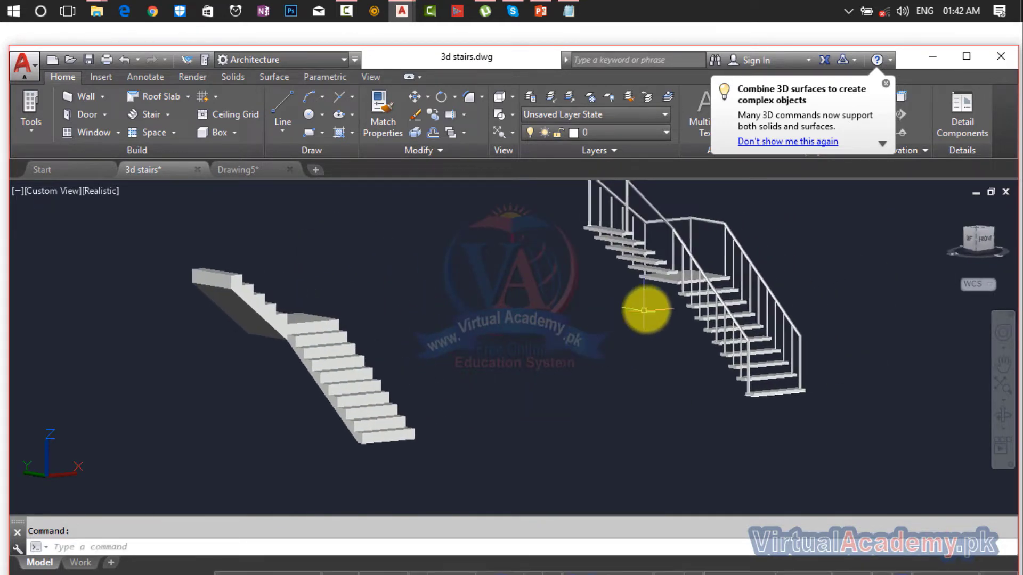
{"action": "middle_click_drag", "start_coordinate": [647, 309], "coordinate": [459, 382], "text": "shift"}
{"action": "scroll", "coordinate": [503, 344], "scroll_direction": "down", "scroll_amount": 4}
Step: Switch to Drawing5 and turn off displaying the UCS icon at the origin point
{"action": "left_click", "coordinate": [246, 170]}
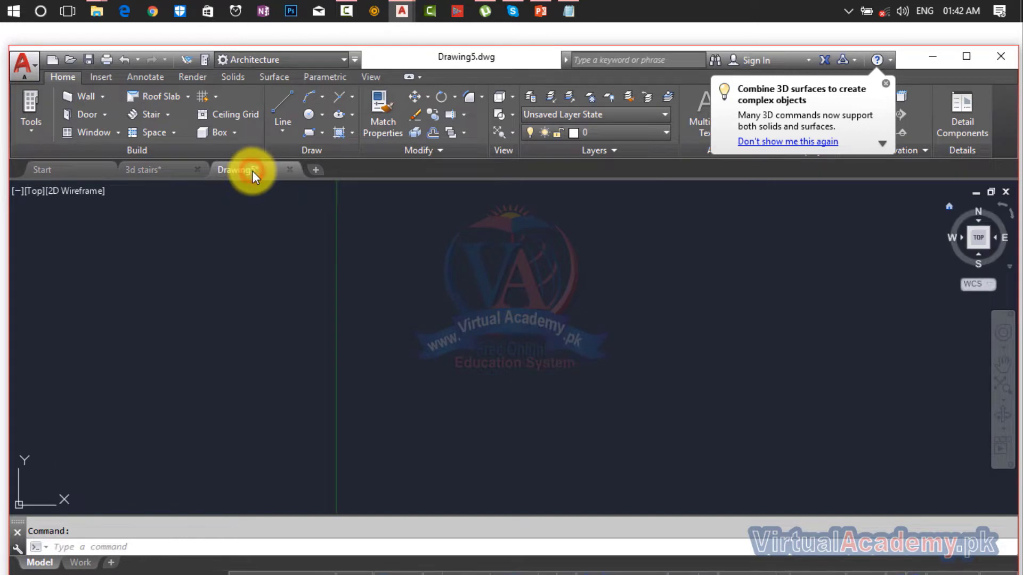
{"action": "scroll", "coordinate": [446, 274], "scroll_direction": "down", "scroll_amount": 2}
{"action": "mouse_move", "coordinate": [447, 275]}
{"action": "middle_mouse_down"}
{"action": "mouse_move", "coordinate": [418, 302]}
{"action": "mouse_move", "coordinate": [352, 324]}
{"action": "middle_mouse_up"}
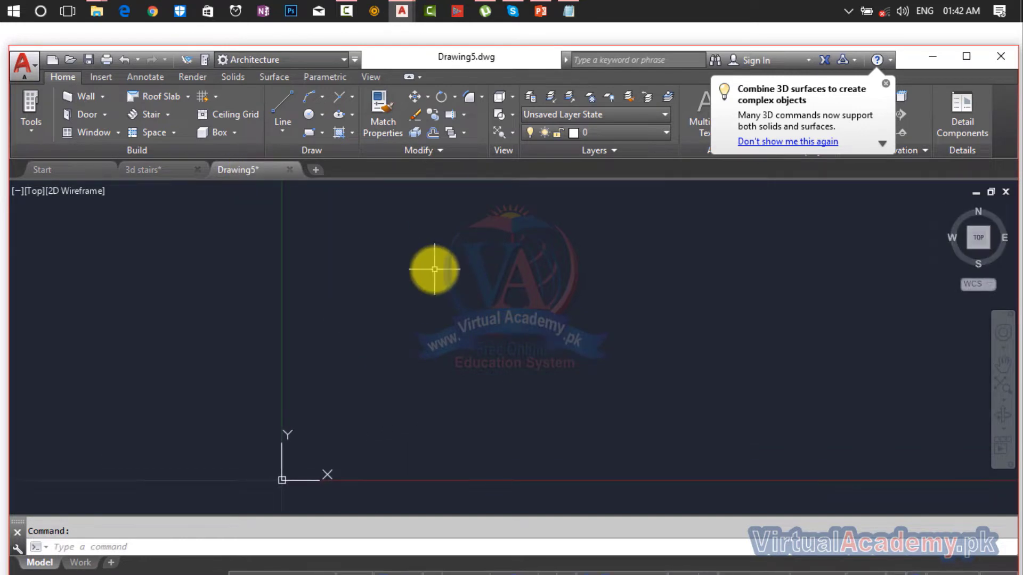
{"action": "type", "text": "uc"}
{"action": "key", "text": "Return"}
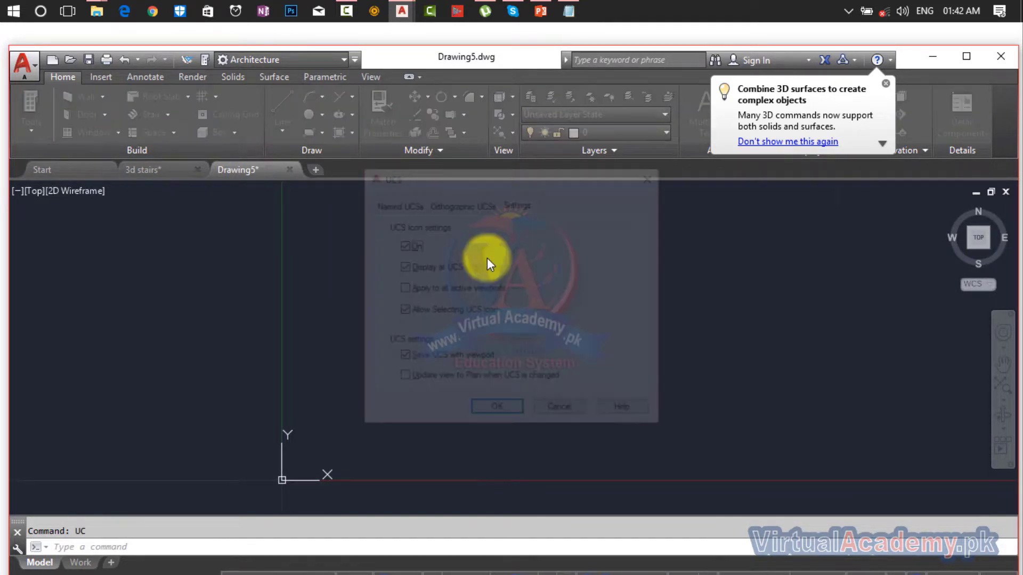
{"action": "left_click", "coordinate": [522, 413]}
{"action": "mouse_move", "coordinate": [487, 296]}
{"action": "middle_mouse_down"}
{"action": "mouse_move", "coordinate": [465, 343]}
{"action": "mouse_move", "coordinate": [392, 338]}
{"action": "middle_mouse_up"}
Step: Draw a rectangle 3'6" wide and 9" deep in the top view for the first stair tread
{"action": "type", "text": "r"}
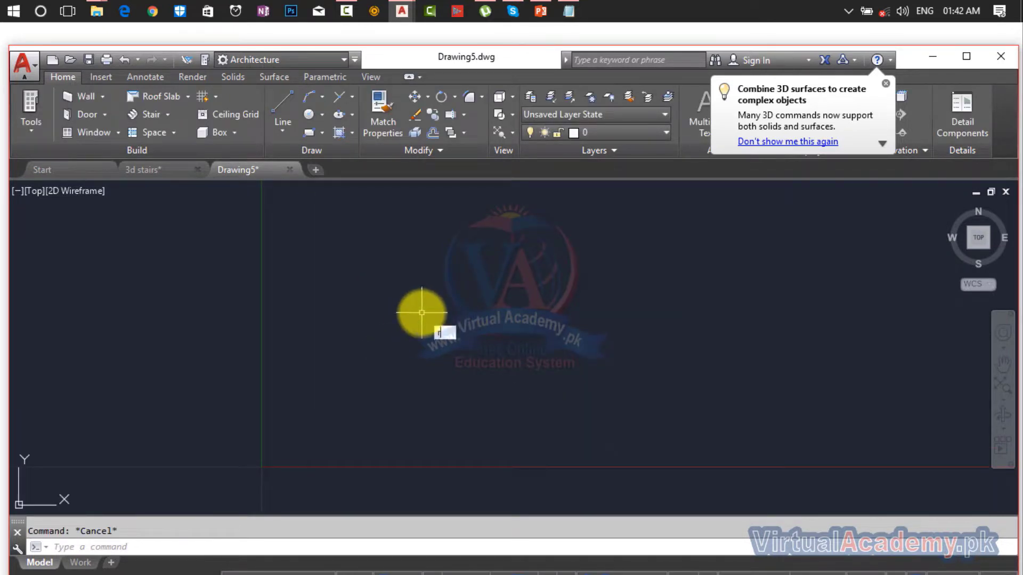
{"action": "type", "text": "ec"}
{"action": "key", "text": "Return"}
{"action": "left_click", "coordinate": [422, 292]}
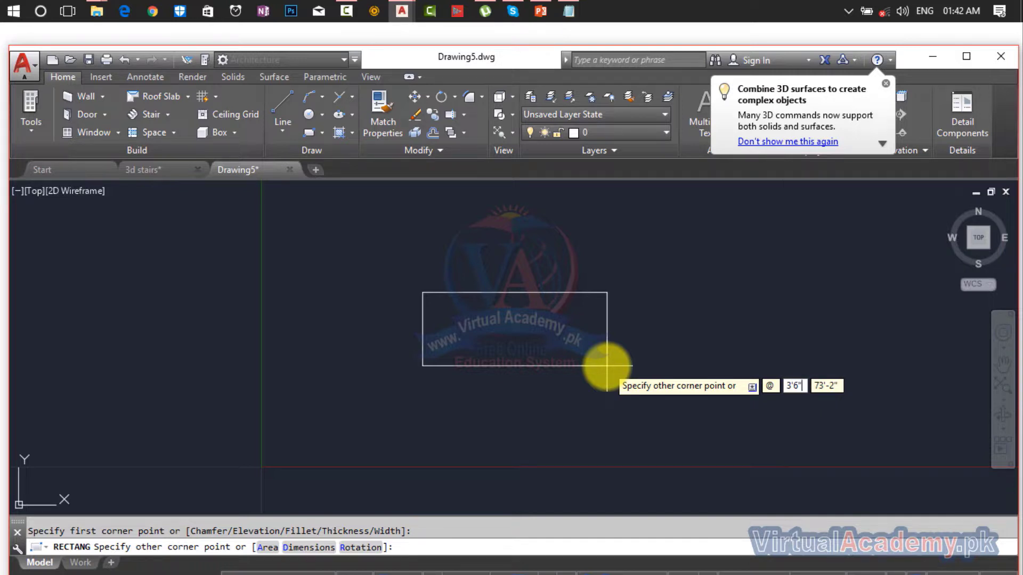
{"action": "key", "text": "Tab"}
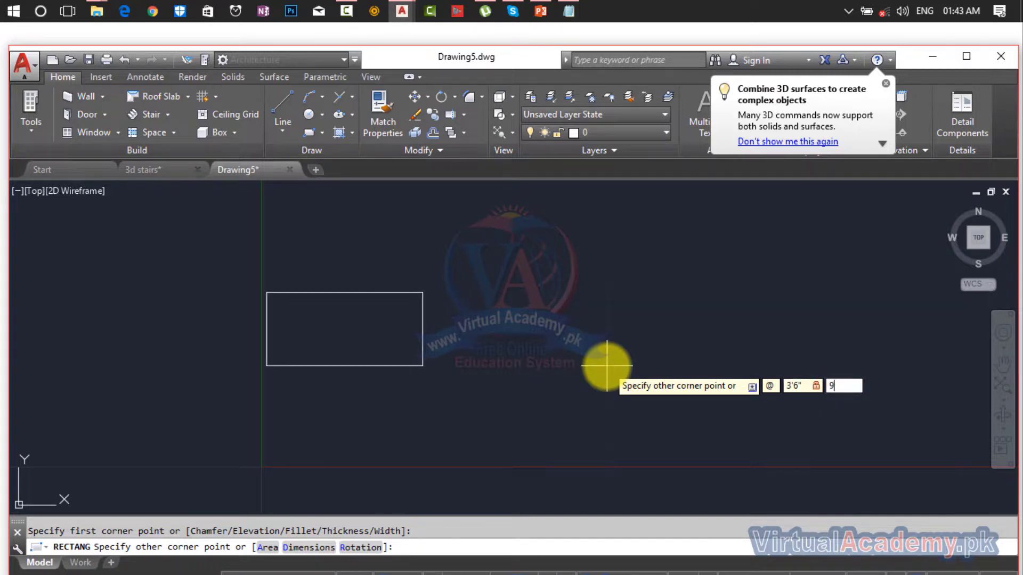
{"action": "type", "text": "9\""}
{"action": "key", "text": "Return"}
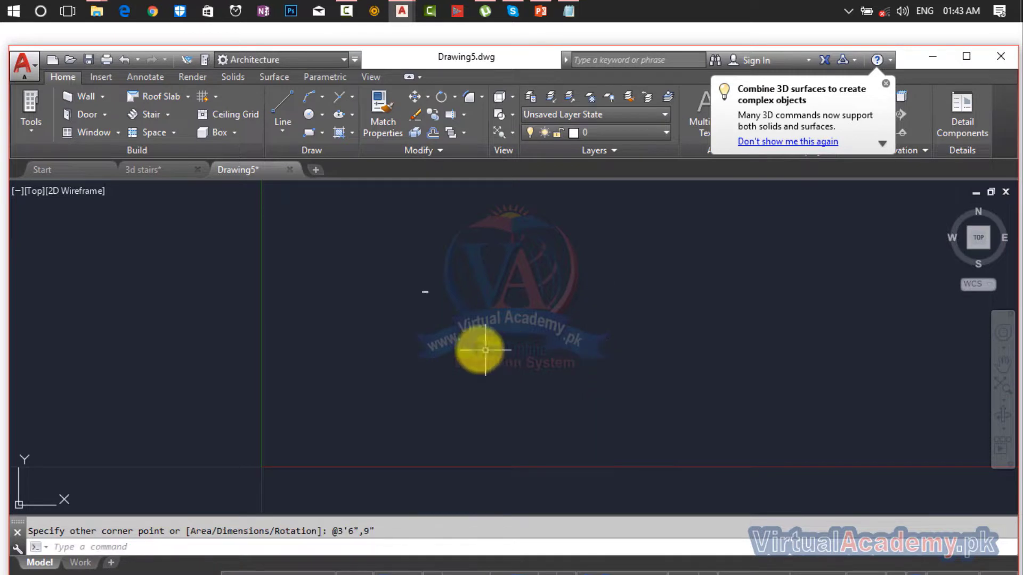
Step: Create a rectangular array of the tread rectangle with 1 column
{"action": "middle_click_drag", "start_coordinate": [403, 358], "coordinate": [467, 354]}
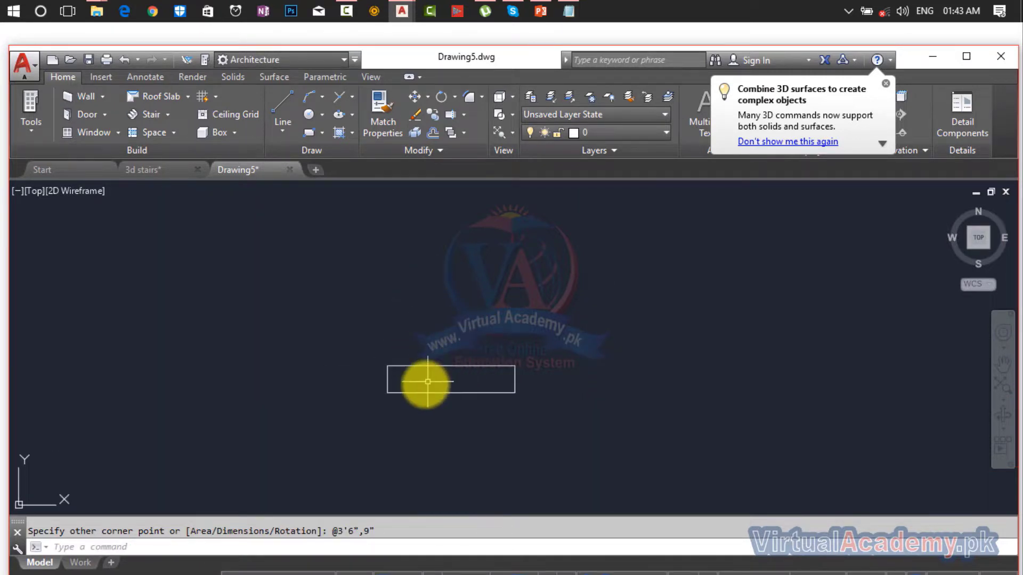
{"action": "scroll", "coordinate": [428, 385], "scroll_direction": "up", "scroll_amount": 4}
{"action": "type", "text": "r"}
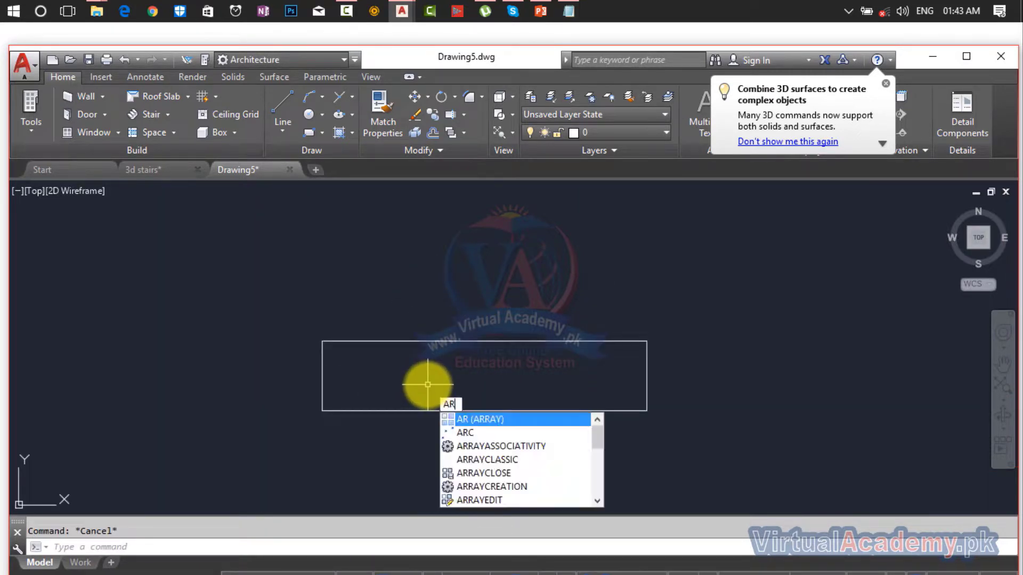
{"action": "key", "text": "Return"}
{"action": "left_click", "coordinate": [448, 341]}
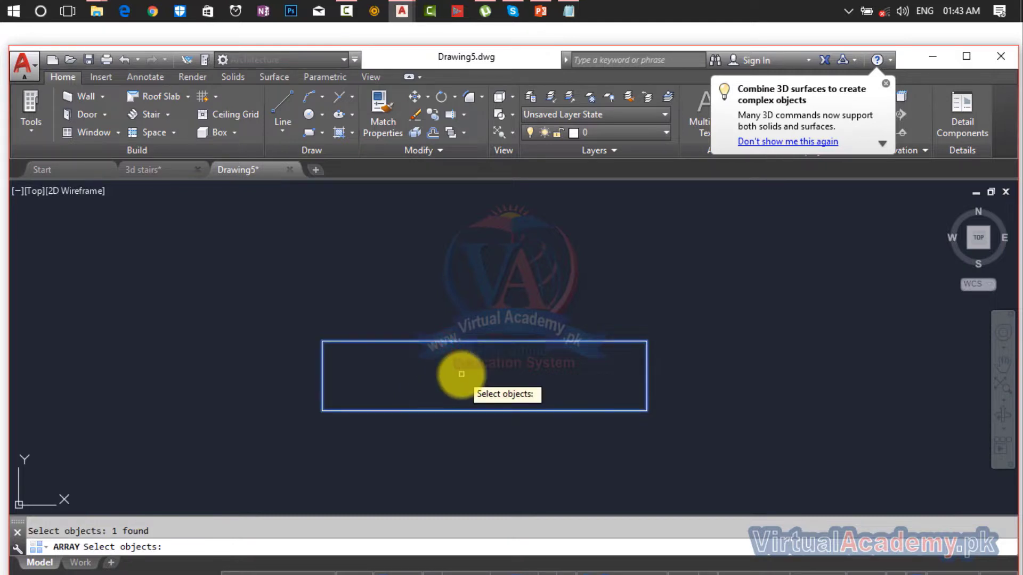
{"action": "key", "text": "Return"}
{"action": "left_click", "coordinate": [504, 414]}
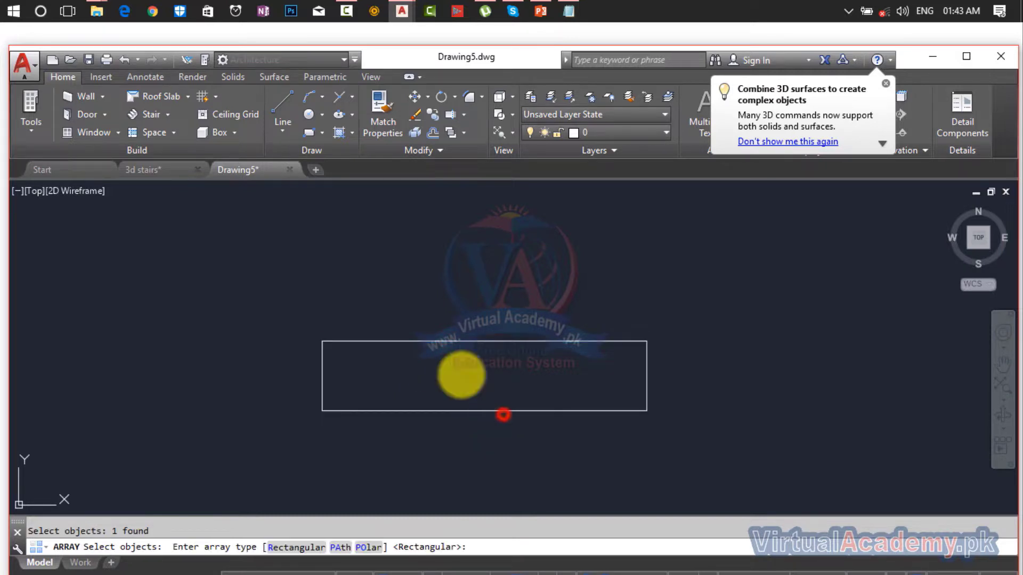
{"action": "scroll", "coordinate": [399, 270], "scroll_direction": "down", "scroll_amount": 2}
{"action": "middle_click_drag", "start_coordinate": [400, 283], "coordinate": [407, 376]}
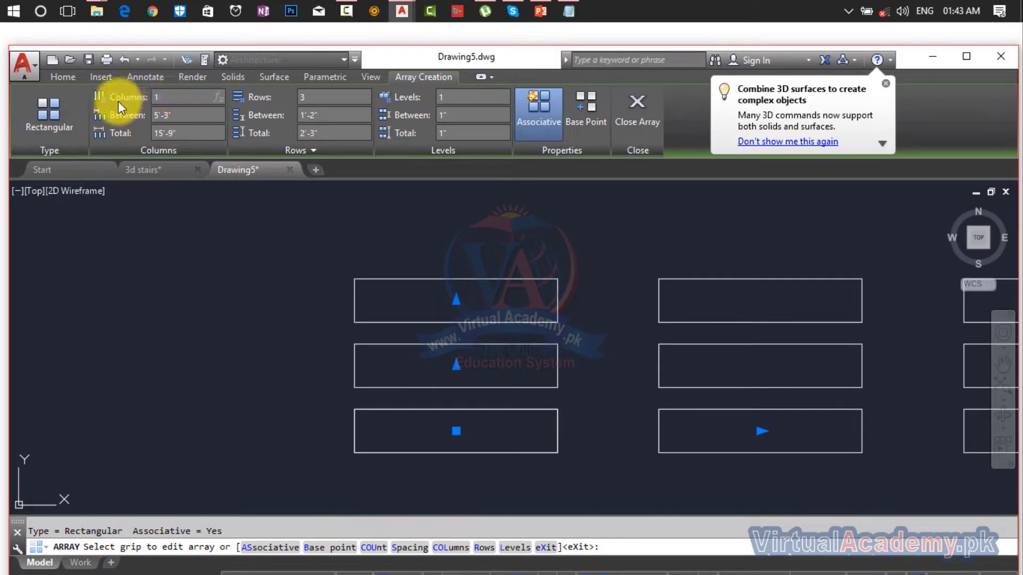
{"action": "type", "text": "1"}
{"action": "key", "text": "Return"}
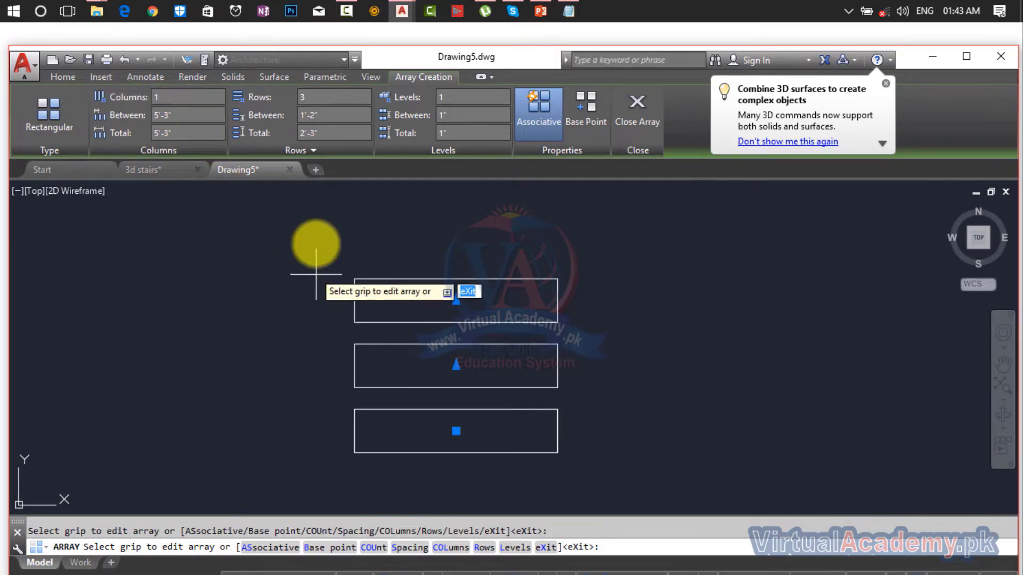
Step: Set the tread array to 9 rows spaced 9" apart, maximize the program window and finish the array
{"action": "left_click", "coordinate": [319, 97]}
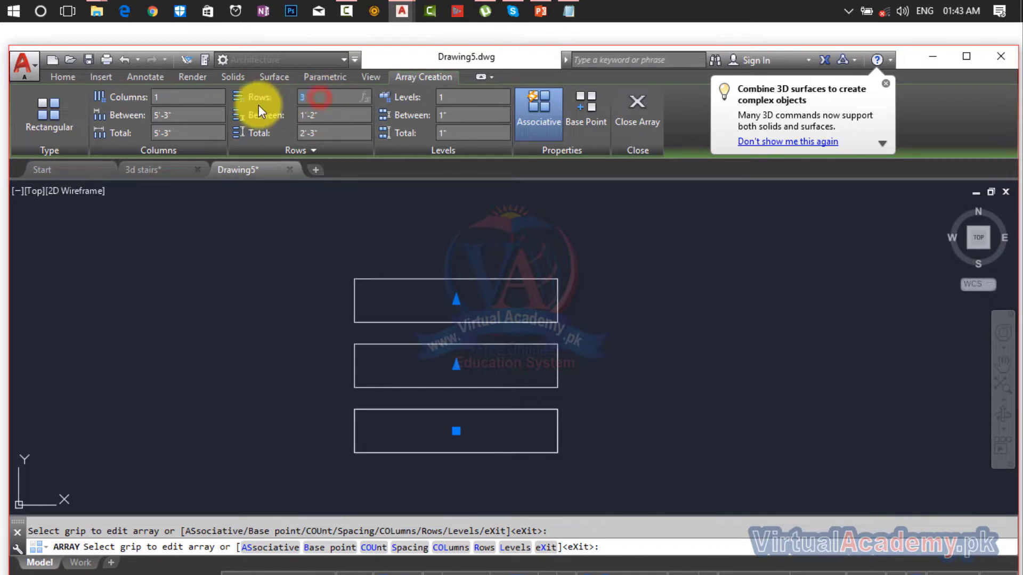
{"action": "type", "text": "90"}
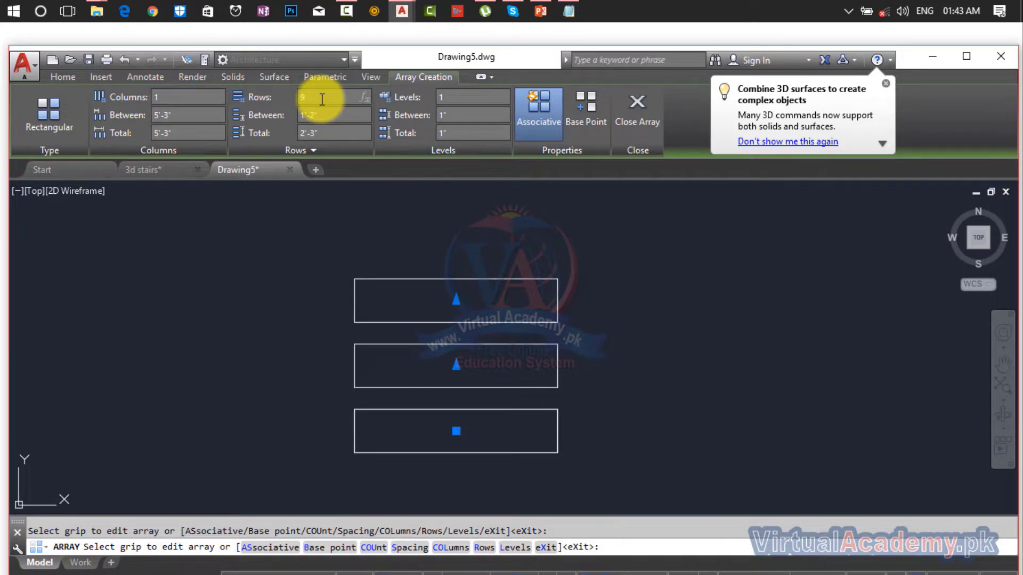
{"action": "left_click", "coordinate": [329, 116]}
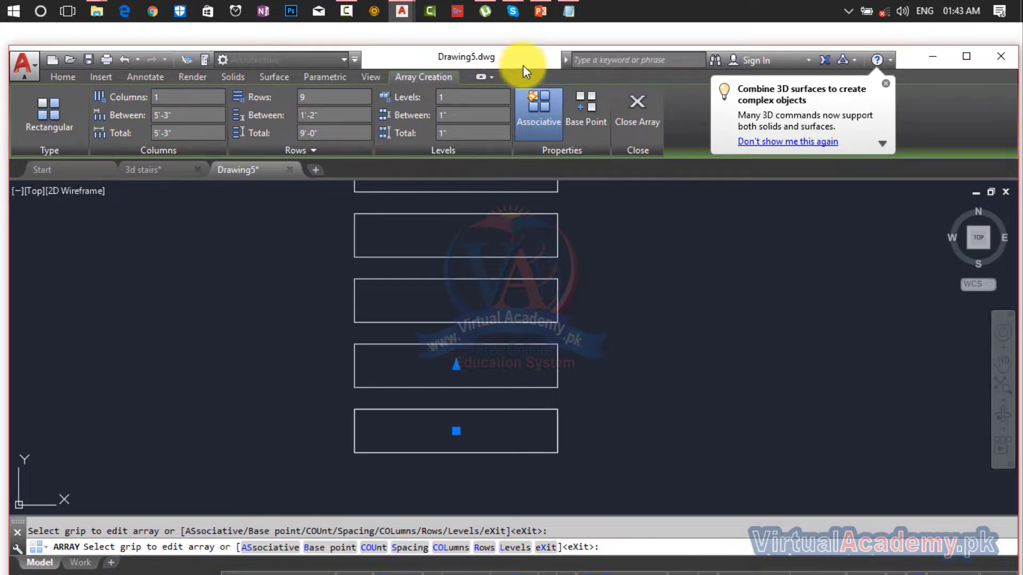
{"action": "left_click", "coordinate": [336, 113]}
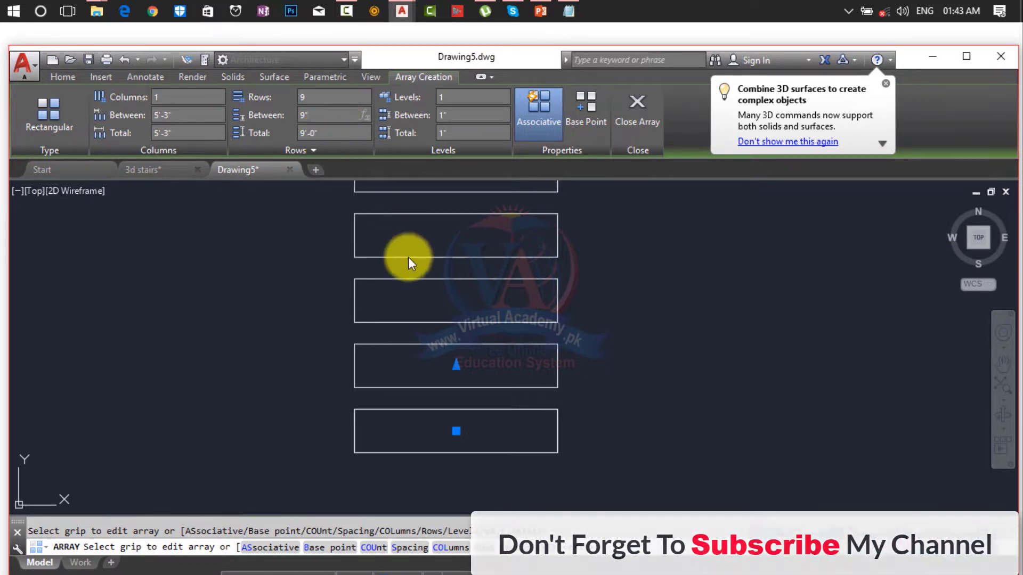
{"action": "type", "text": "9\""}
{"action": "left_click", "coordinate": [331, 132]}
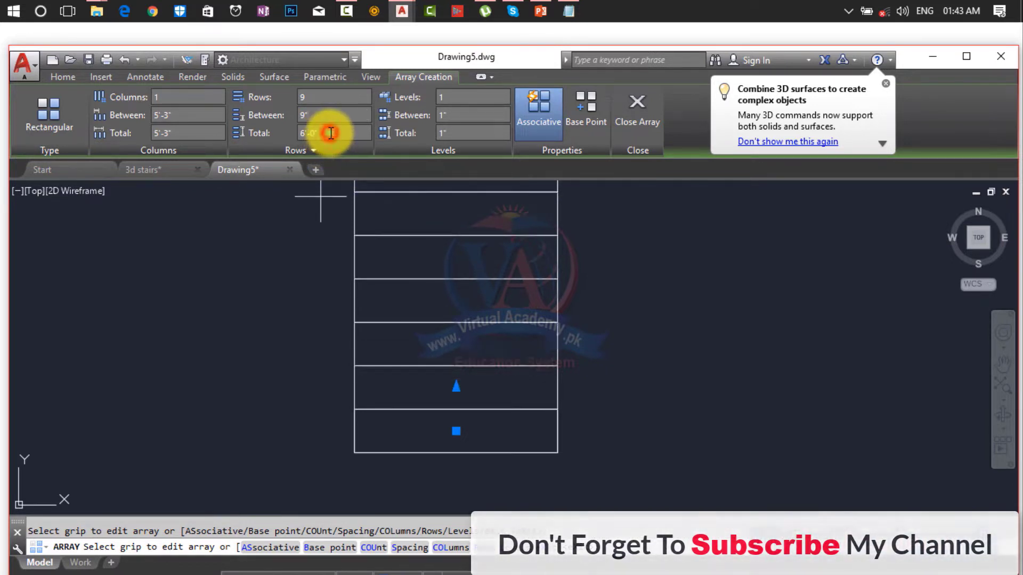
{"action": "left_click", "coordinate": [966, 55]}
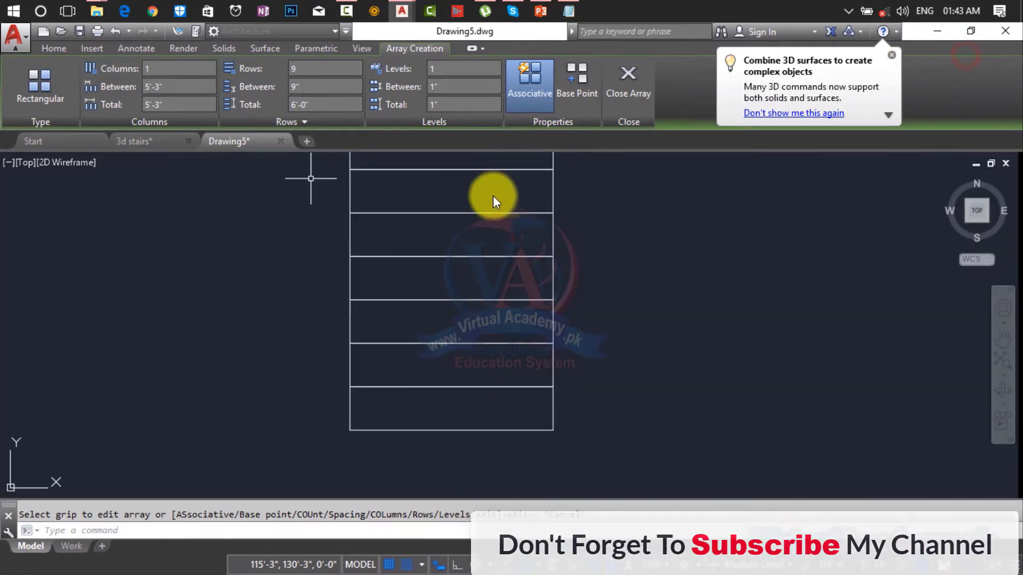
{"action": "key", "text": "Escape"}
{"action": "scroll", "coordinate": [468, 240], "scroll_direction": "down", "scroll_amount": 5}
{"action": "scroll", "coordinate": [466, 288], "scroll_direction": "up", "scroll_amount": 5}
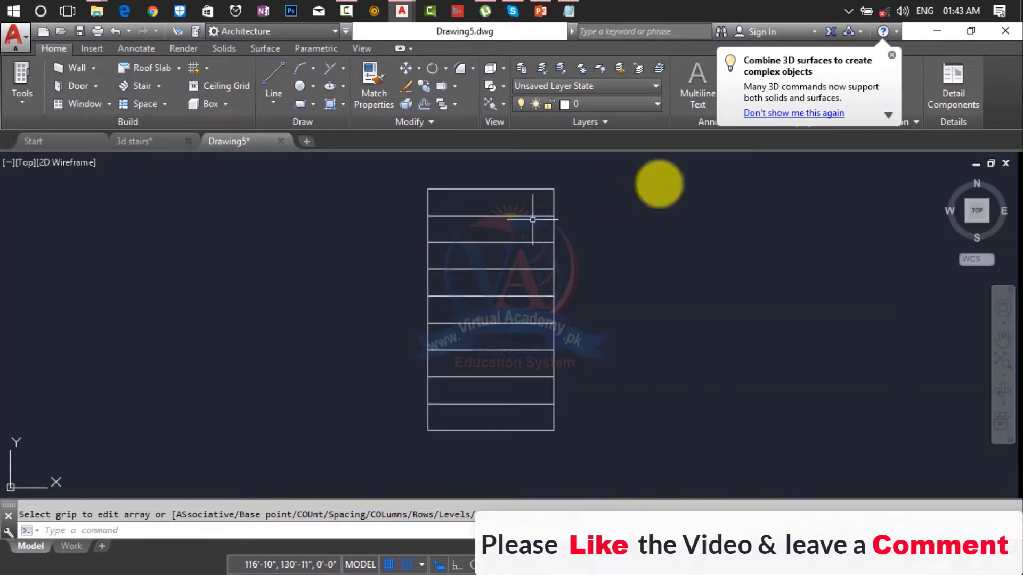
{"action": "left_click", "coordinate": [589, 178]}
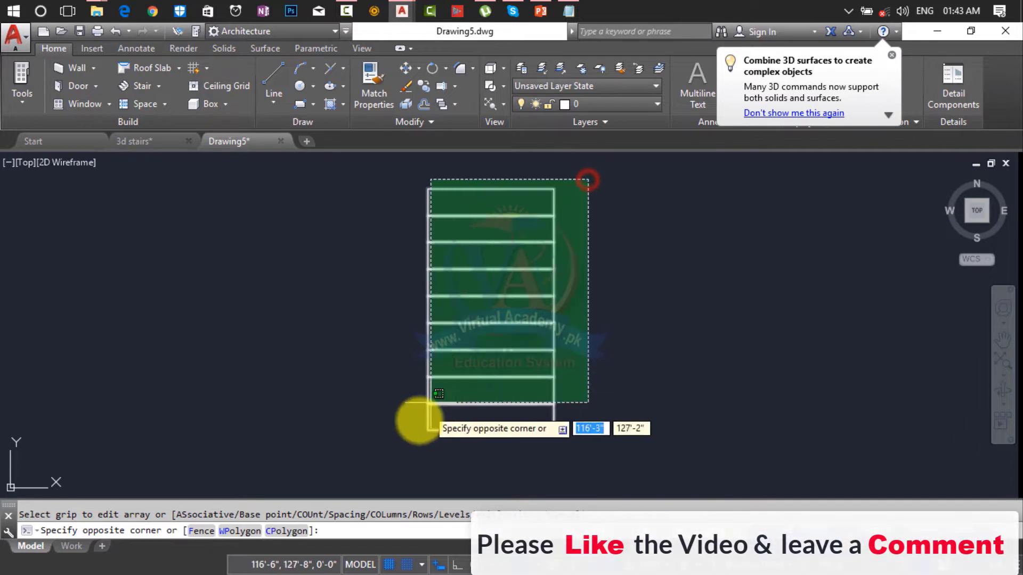
{"action": "left_click", "coordinate": [412, 419]}
{"action": "key", "text": "Escape"}
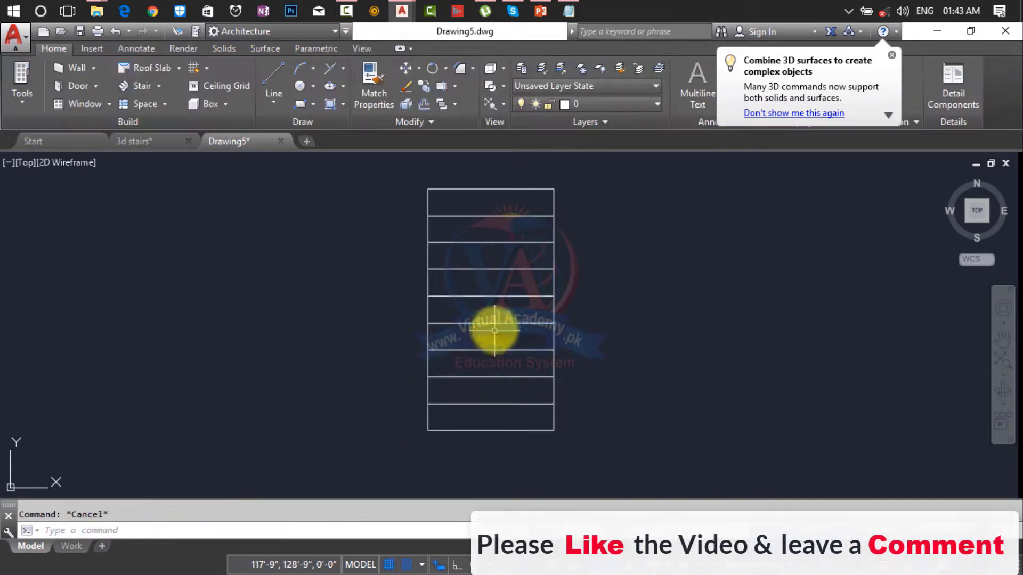
Step: Explode the tread array into separate rectangles and check them by selecting several, leaving nothing selected
{"action": "left_click", "coordinate": [494, 324]}
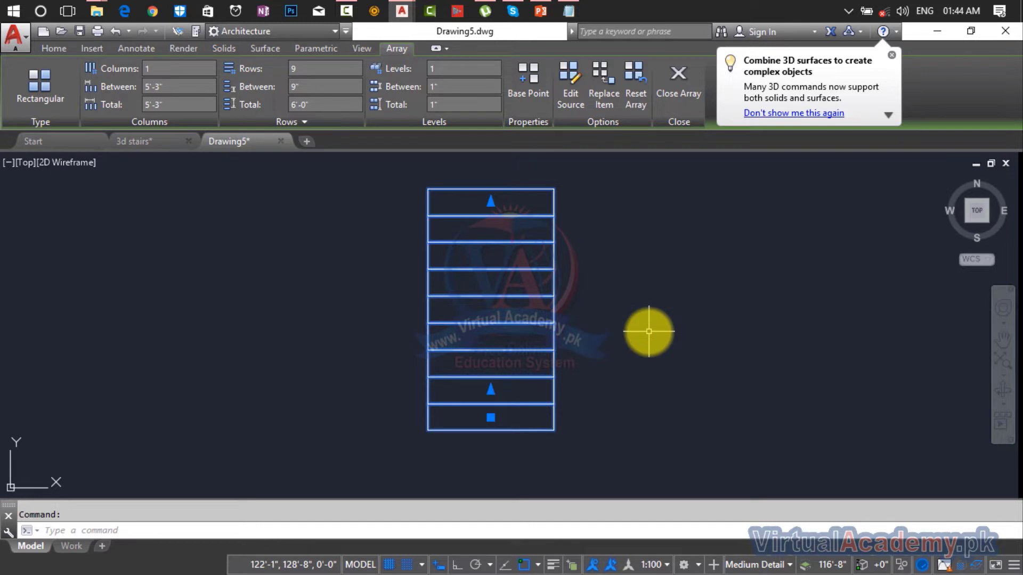
{"action": "key", "text": "Return"}
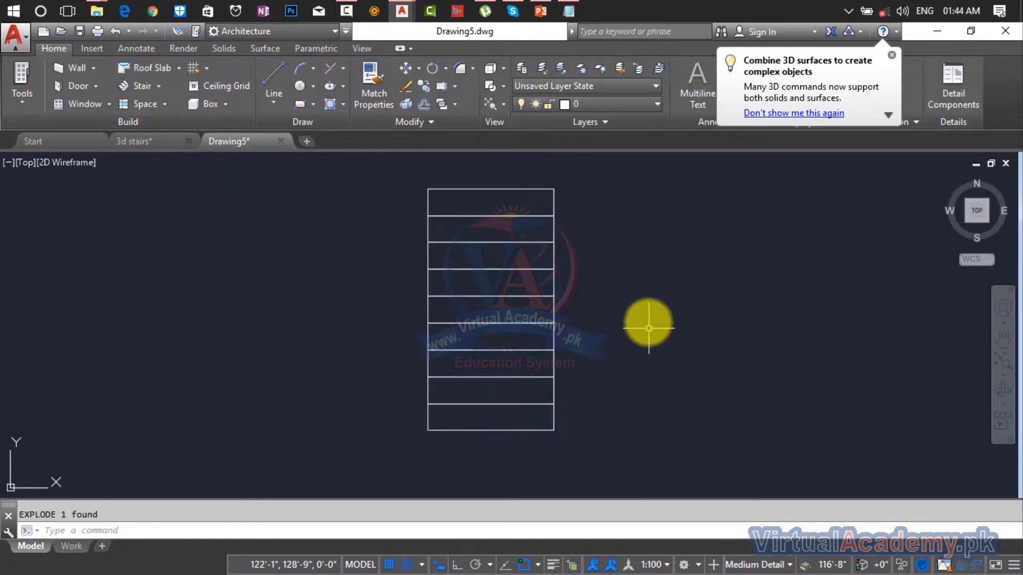
{"action": "left_click", "coordinate": [611, 173]}
{"action": "left_click", "coordinate": [483, 296]}
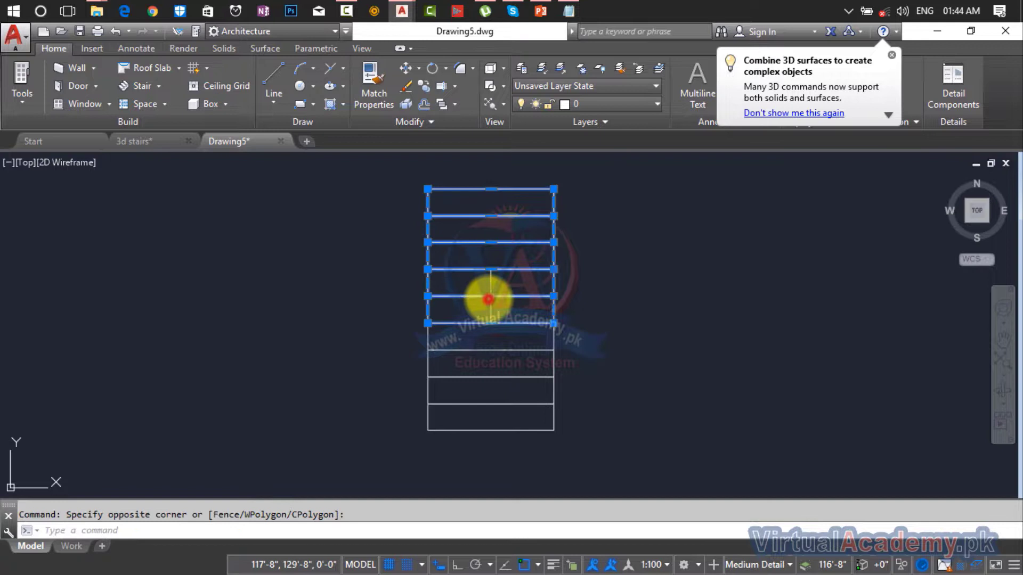
{"action": "left_click", "coordinate": [638, 181]}
{"action": "left_click", "coordinate": [494, 408]}
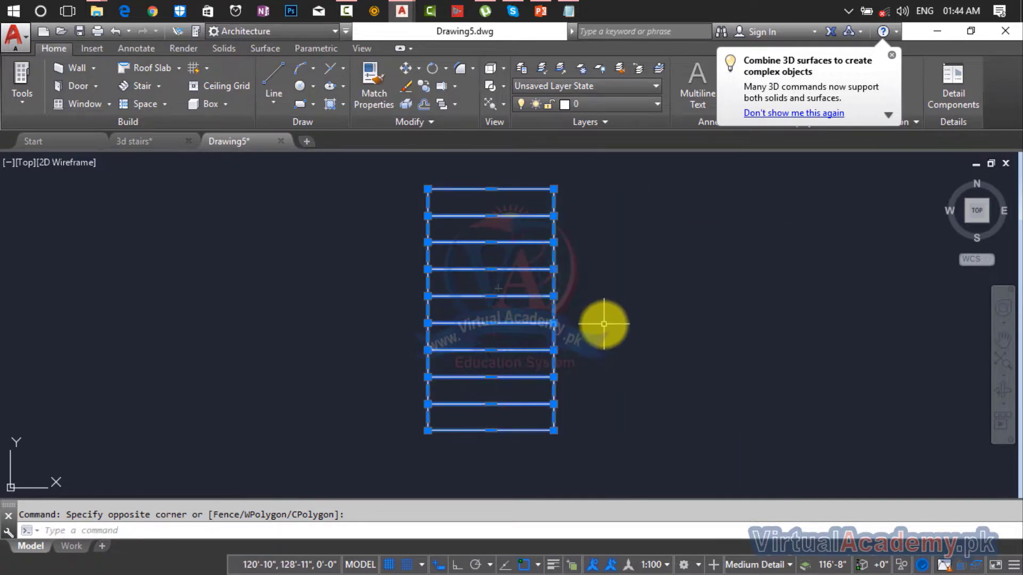
{"action": "key", "text": "Escape"}
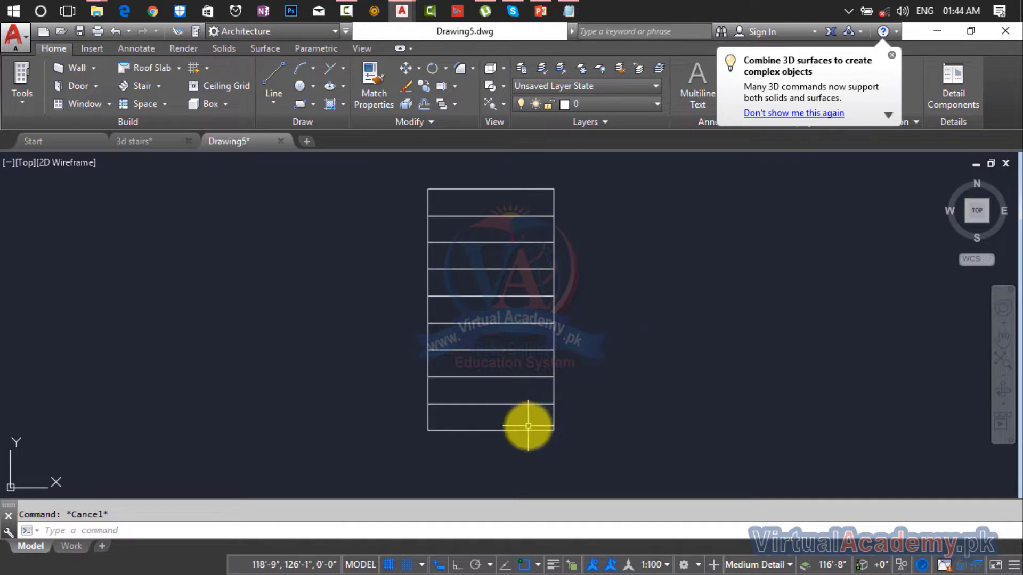
Step: Draw a 3'6" square landing rectangle directly above the last tread, starting from its upper right corner
{"action": "middle_click_drag", "start_coordinate": [528, 424], "coordinate": [516, 517]}
{"action": "scroll", "coordinate": [499, 297], "scroll_direction": "down", "scroll_amount": 2}
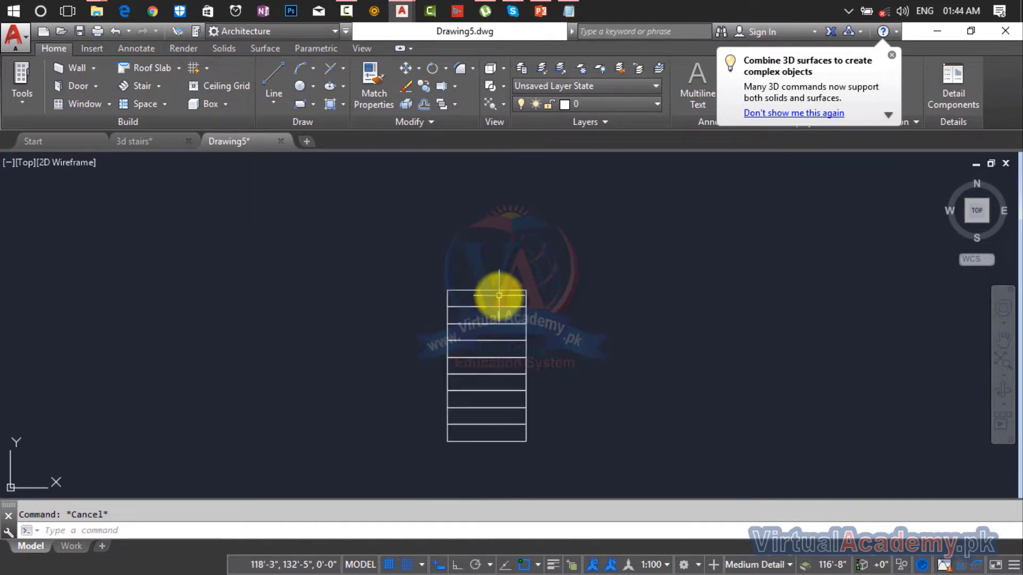
{"action": "middle_click_drag", "start_coordinate": [498, 297], "coordinate": [503, 338]}
{"action": "scroll", "coordinate": [509, 333], "scroll_direction": "up", "scroll_amount": 4}
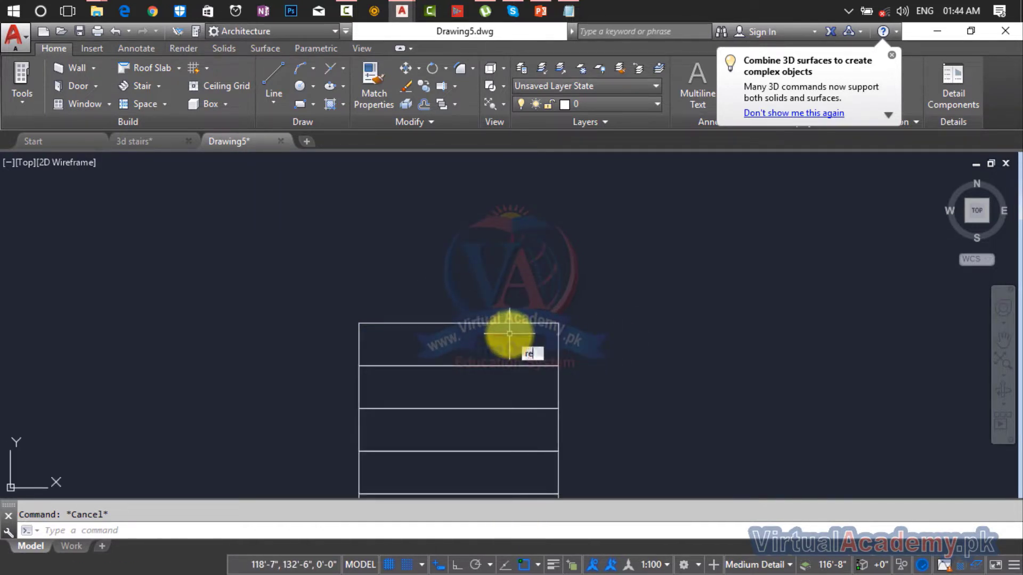
{"action": "key", "text": "Return"}
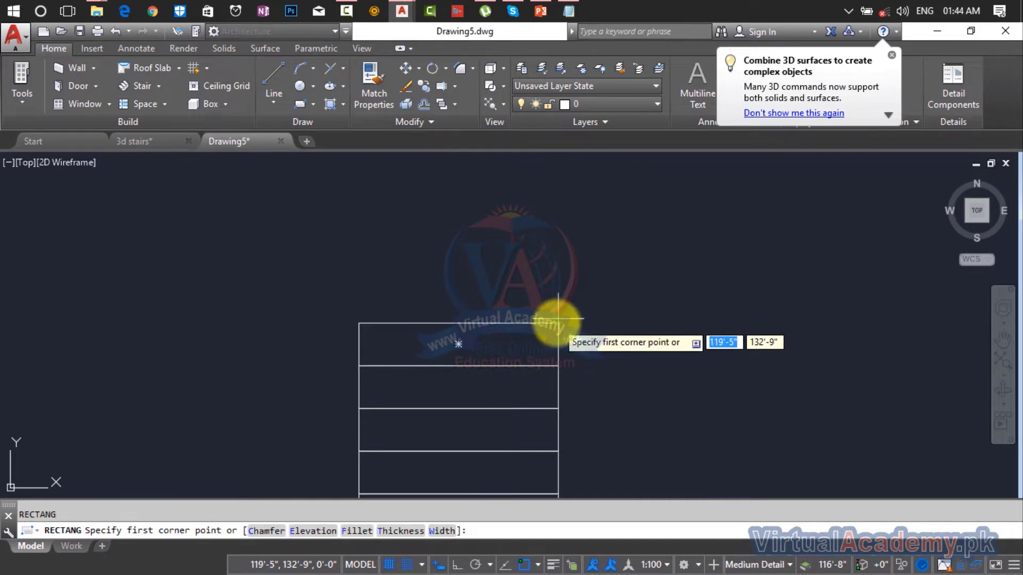
{"action": "left_click", "coordinate": [558, 322]}
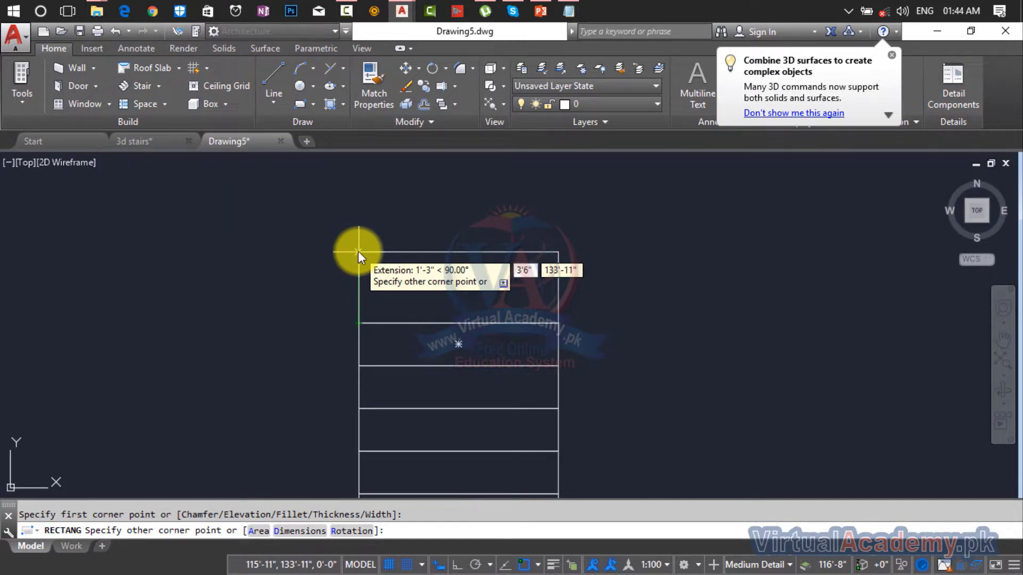
{"action": "key", "text": "Return"}
{"action": "scroll", "coordinate": [361, 254], "scroll_direction": "down", "scroll_amount": 5}
{"action": "scroll", "coordinate": [405, 330], "scroll_direction": "up", "scroll_amount": 2}
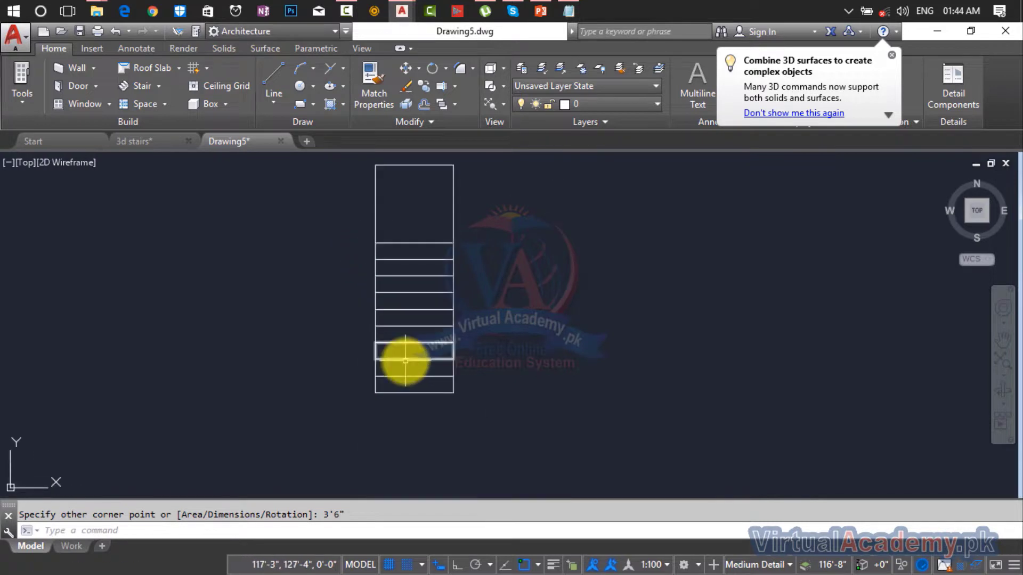
{"action": "key", "text": "Escape"}
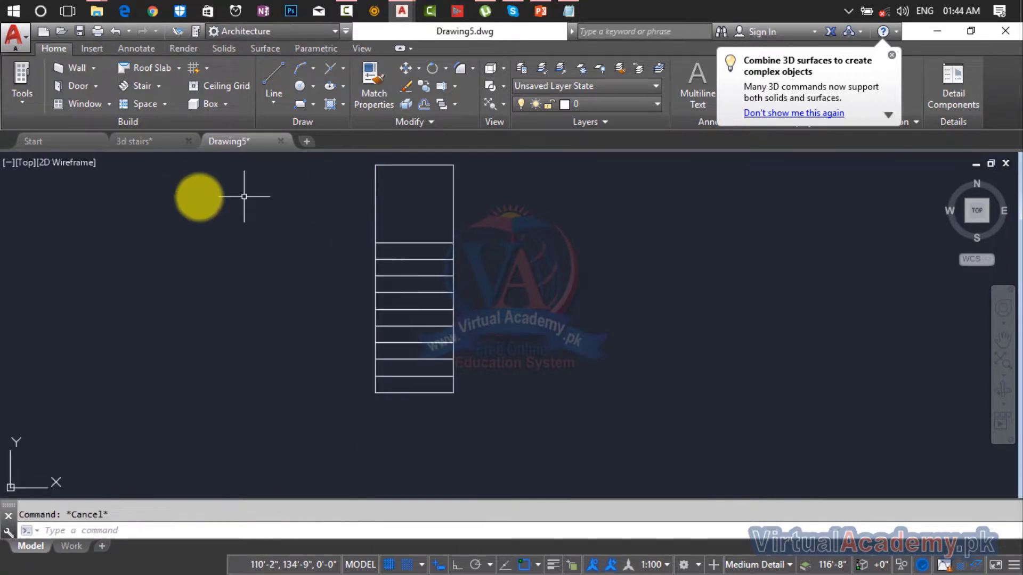
Step: Copy the five lowest treads from the flight's right edge to the landing's upper left corner, placing them beside the landing
{"action": "scroll", "coordinate": [353, 240], "scroll_direction": "down", "scroll_amount": 2}
{"action": "middle_click_drag", "start_coordinate": [353, 240], "coordinate": [395, 255]}
{"action": "scroll", "coordinate": [395, 291], "scroll_direction": "up", "scroll_amount": 4}
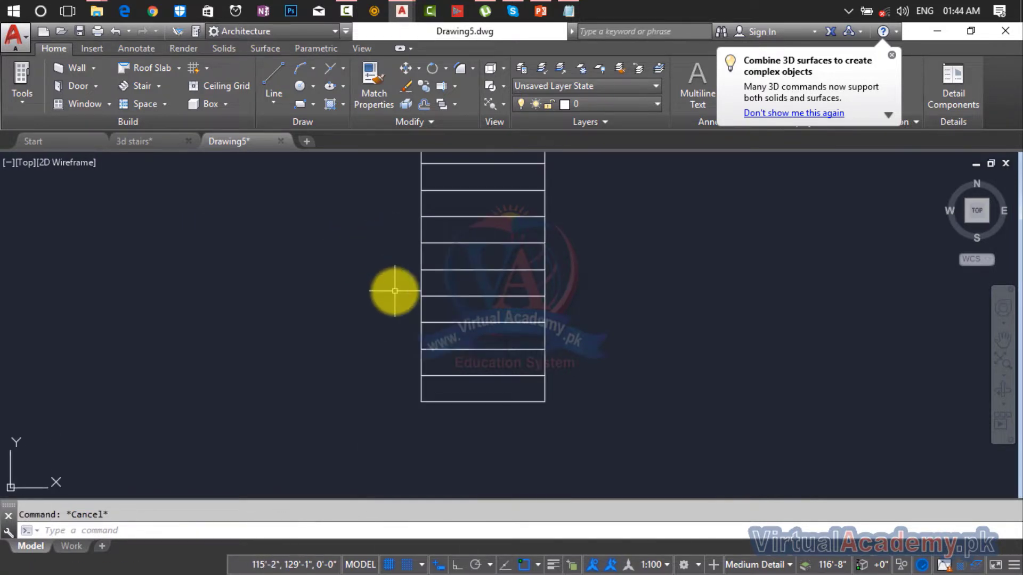
{"action": "type", "text": "co"}
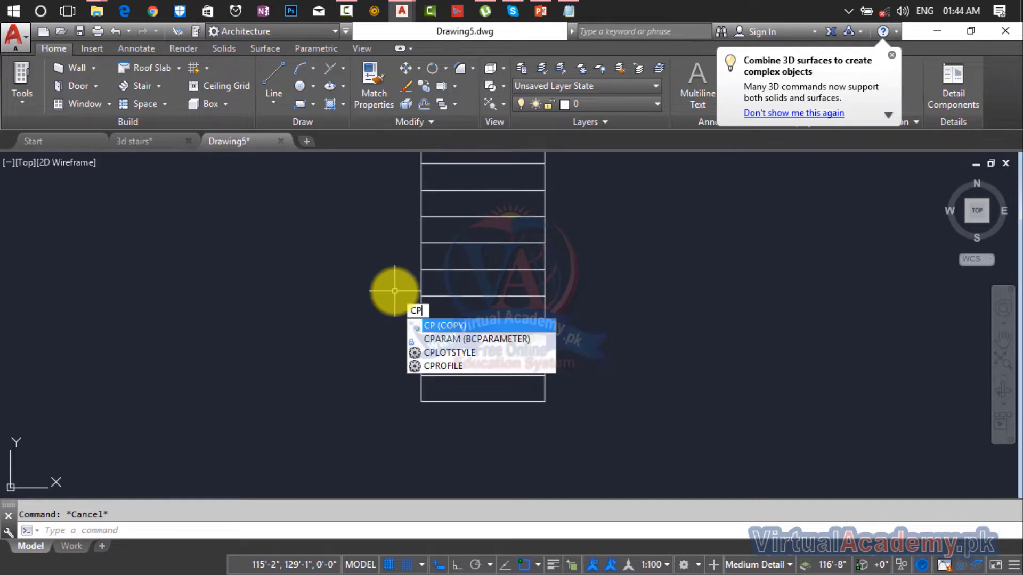
{"action": "key", "text": "Return"}
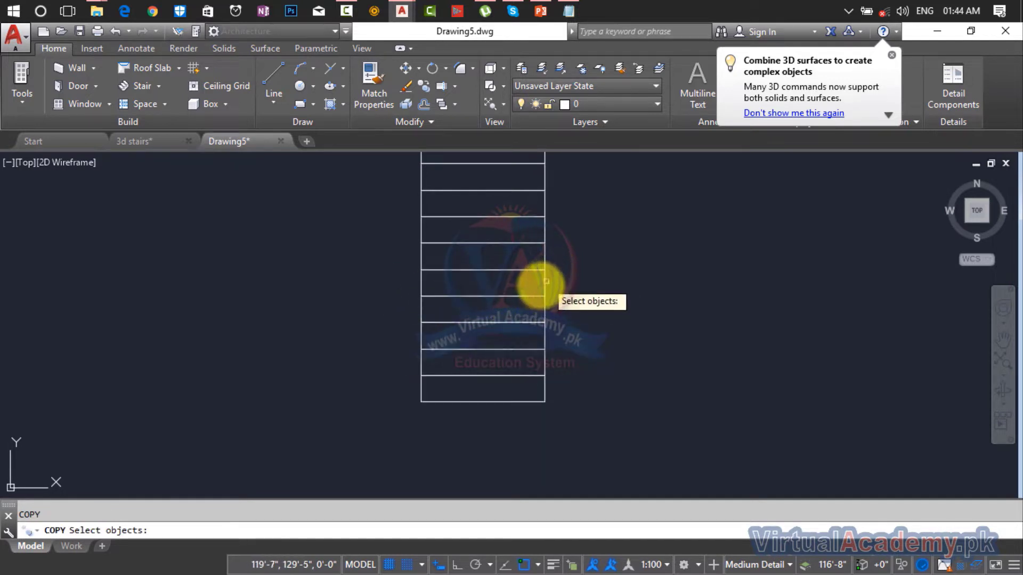
{"action": "left_click", "coordinate": [535, 393]}
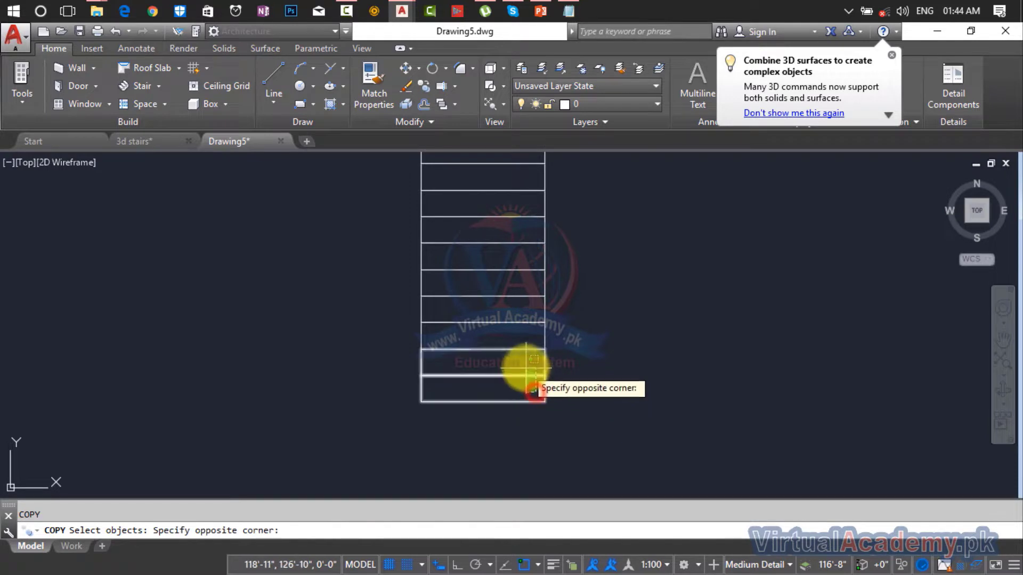
{"action": "left_click", "coordinate": [525, 361]}
{"action": "left_click", "coordinate": [528, 389]}
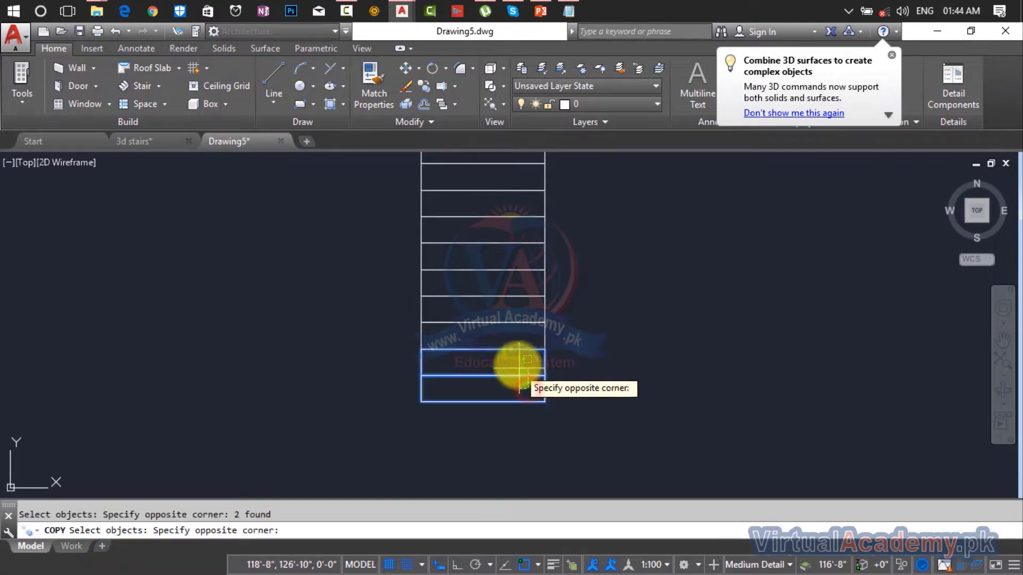
{"action": "left_click", "coordinate": [494, 278]}
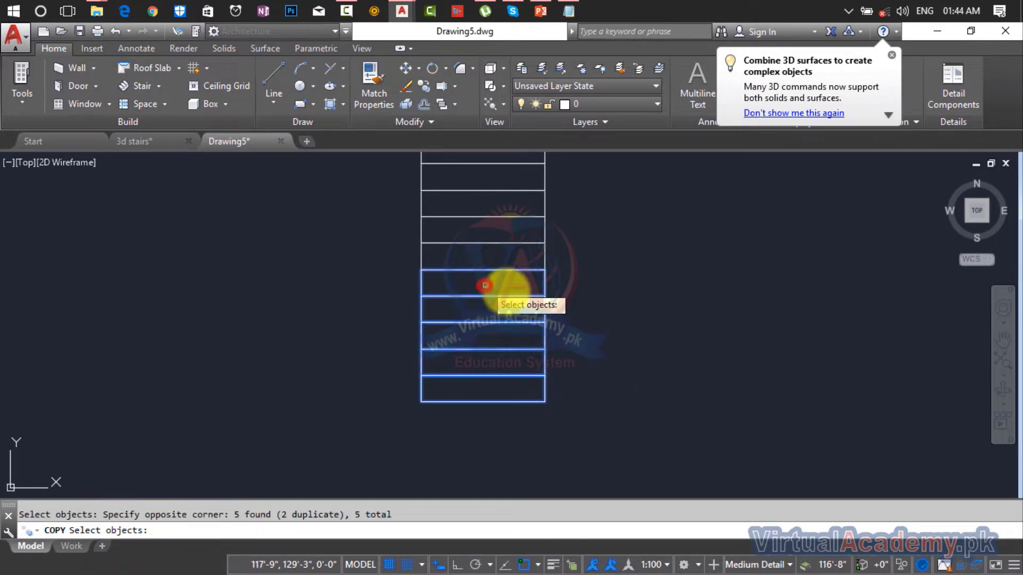
{"action": "key", "text": "Return"}
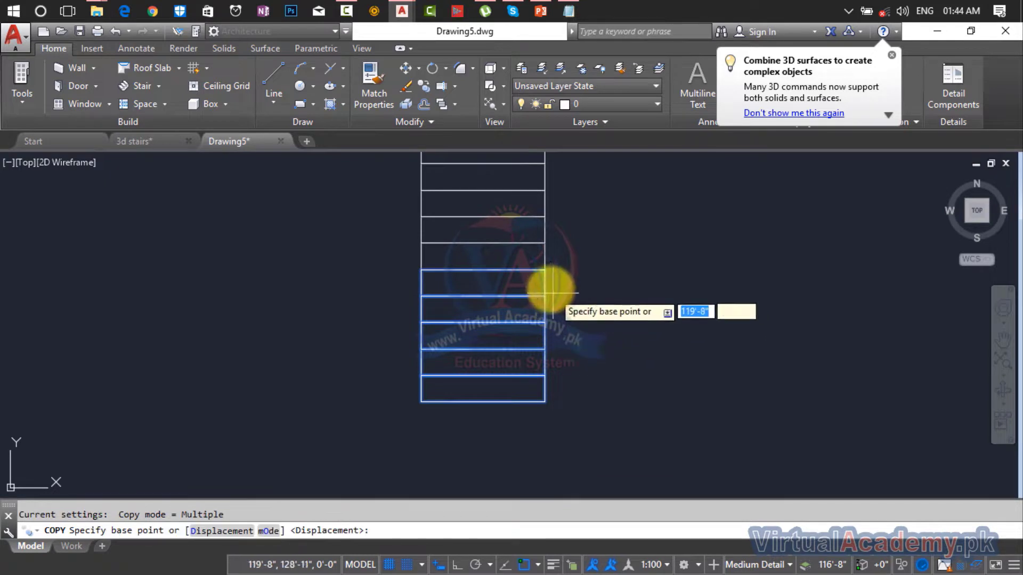
{"action": "scroll", "coordinate": [551, 288], "scroll_direction": "up", "scroll_amount": 4}
{"action": "left_click", "coordinate": [535, 244]}
{"action": "scroll", "coordinate": [535, 253], "scroll_direction": "down", "scroll_amount": 5}
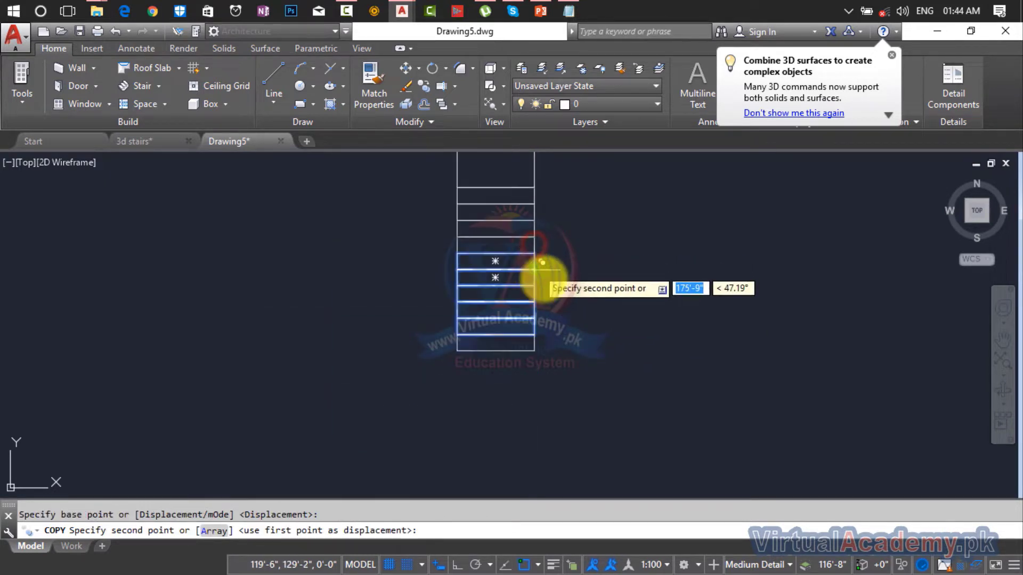
{"action": "middle_click_drag", "start_coordinate": [537, 263], "coordinate": [583, 453]}
{"action": "scroll", "coordinate": [504, 303], "scroll_direction": "up", "scroll_amount": 5}
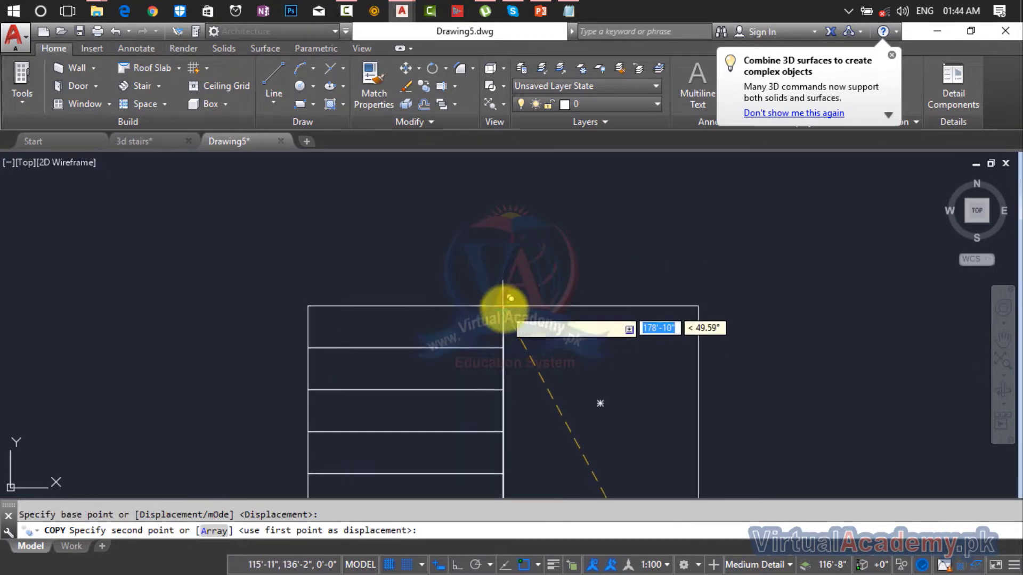
{"action": "left_click", "coordinate": [504, 306]}
{"action": "scroll", "coordinate": [505, 307], "scroll_direction": "down", "scroll_amount": 5}
{"action": "middle_click_drag", "start_coordinate": [509, 315], "coordinate": [538, 274]}
{"action": "key", "text": "Escape"}
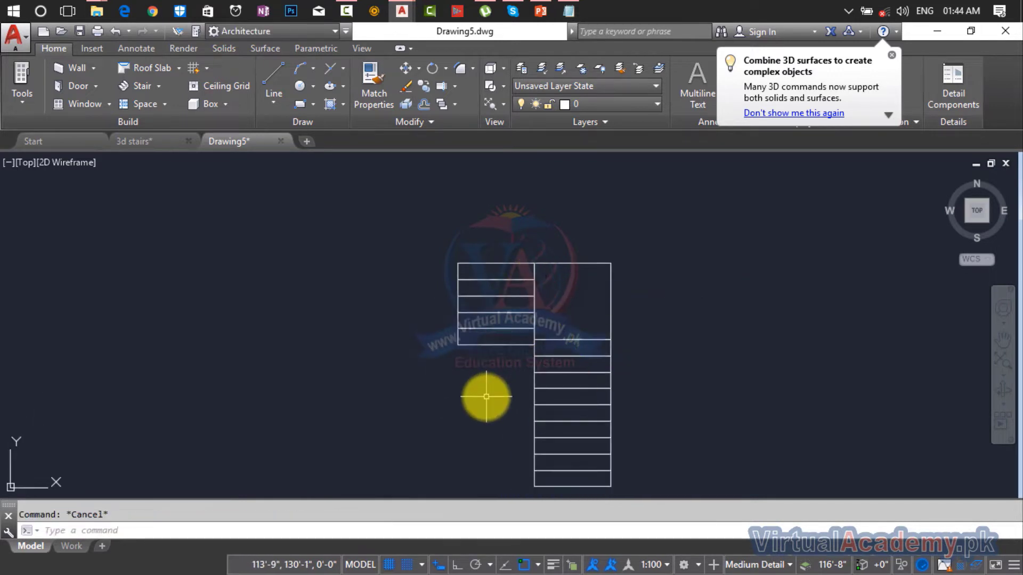
Step: Rotate the five copied treads 90 degrees clockwise about the landing's upper left corner
{"action": "type", "text": "R"}
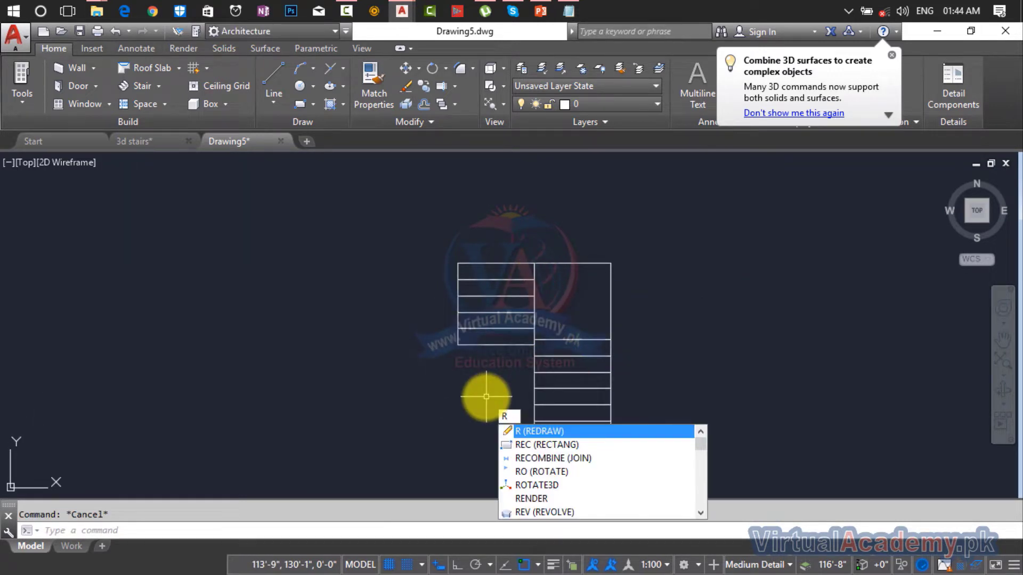
{"action": "type", "text": "o"}
{"action": "key", "text": "Return"}
{"action": "left_click", "coordinate": [491, 245]}
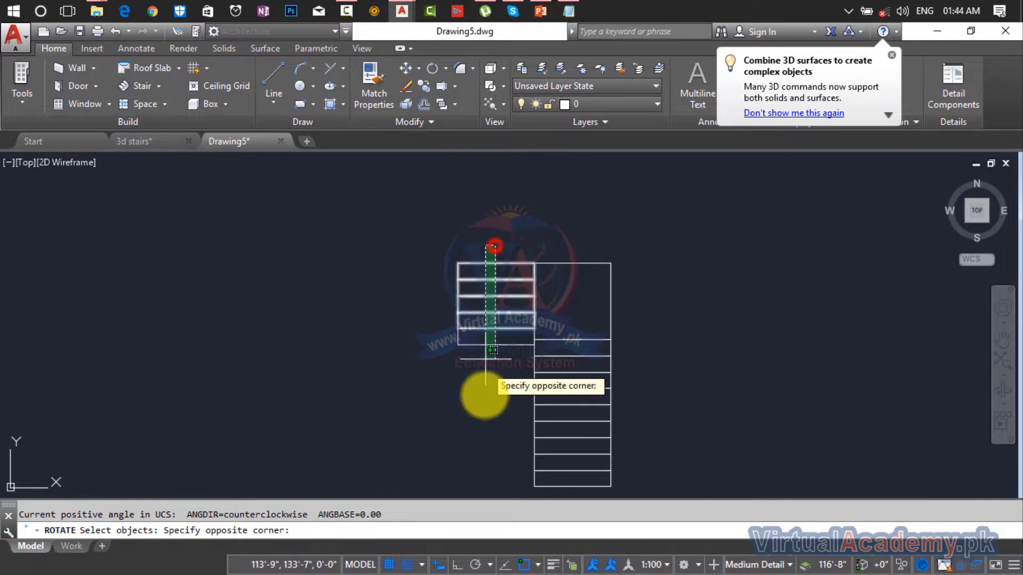
{"action": "left_click", "coordinate": [484, 416]}
{"action": "key", "text": "Return"}
{"action": "left_click", "coordinate": [534, 264]}
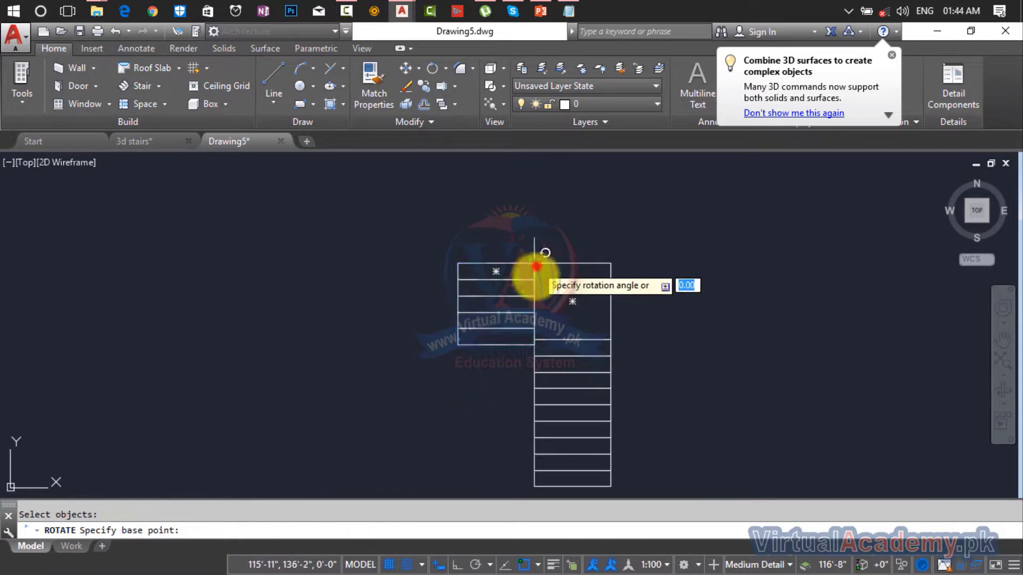
{"action": "left_click", "coordinate": [532, 340]}
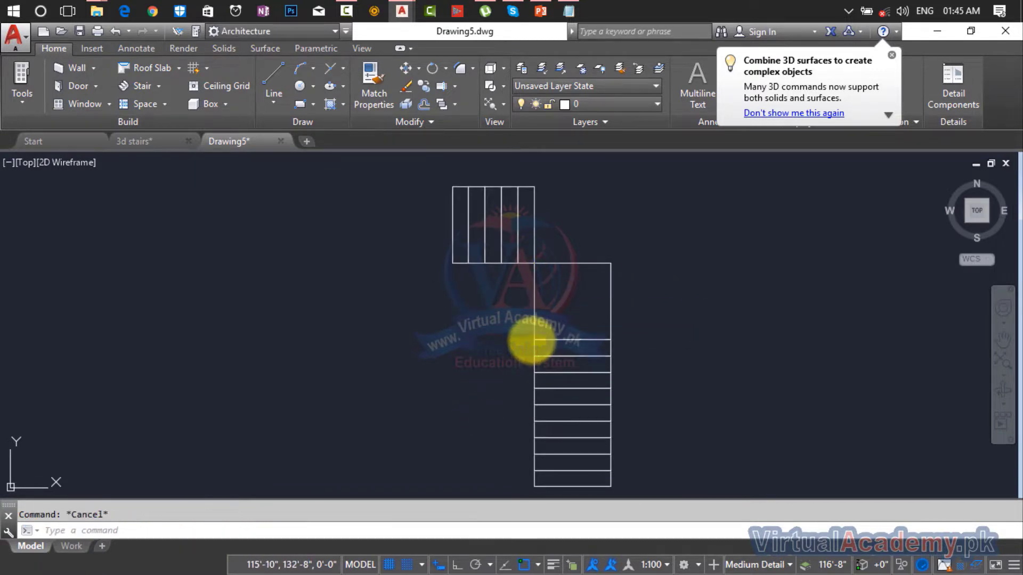
Step: Move the five rotated treads down so their lower right corner meets the landing's lower left corner
{"action": "type", "text": "m"}
{"action": "key", "text": "Return"}
{"action": "left_click", "coordinate": [527, 223]}
{"action": "left_click", "coordinate": [411, 242]}
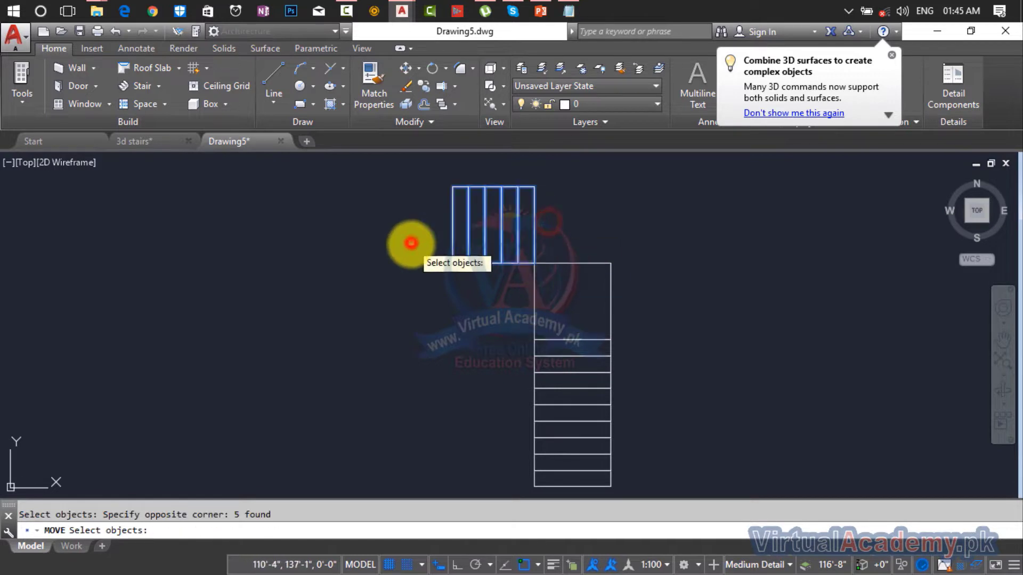
{"action": "key", "text": "Return"}
{"action": "scroll", "coordinate": [541, 268], "scroll_direction": "up", "scroll_amount": 5}
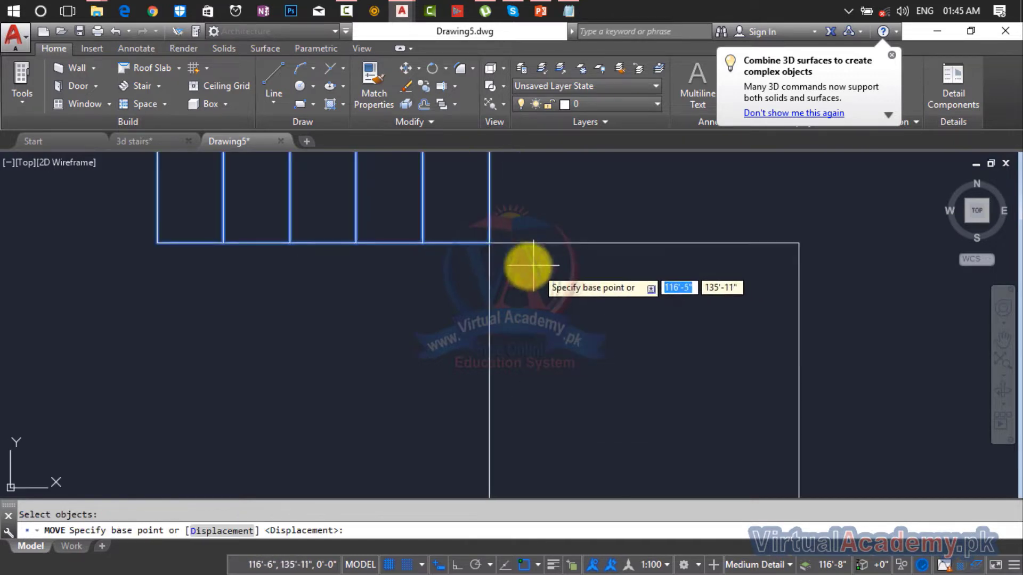
{"action": "left_click", "coordinate": [491, 243]}
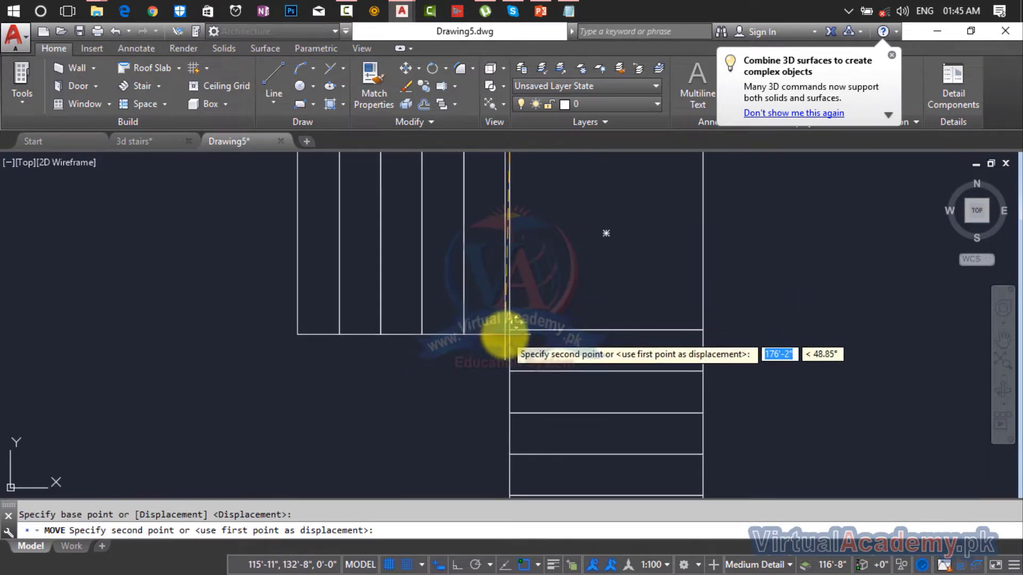
{"action": "left_click", "coordinate": [506, 298]}
{"action": "scroll", "coordinate": [501, 309], "scroll_direction": "down", "scroll_amount": 5}
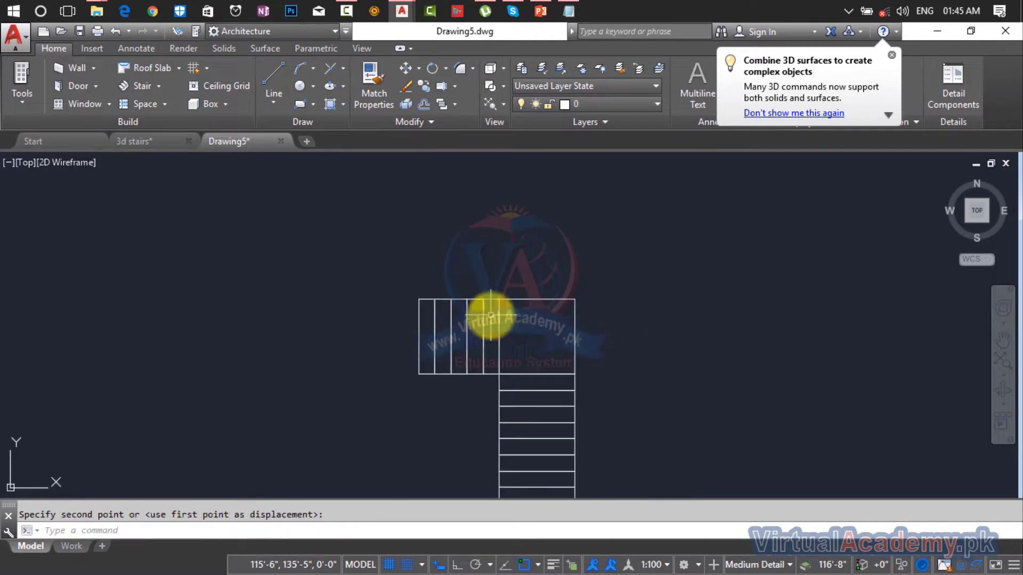
{"action": "scroll", "coordinate": [491, 316], "scroll_direction": "up", "scroll_amount": 2}
{"action": "key", "text": "Escape"}
Step: Copy the complete L-shaped stair plan with its landing to an empty area right of the original
{"action": "scroll", "coordinate": [486, 315], "scroll_direction": "down", "scroll_amount": 4}
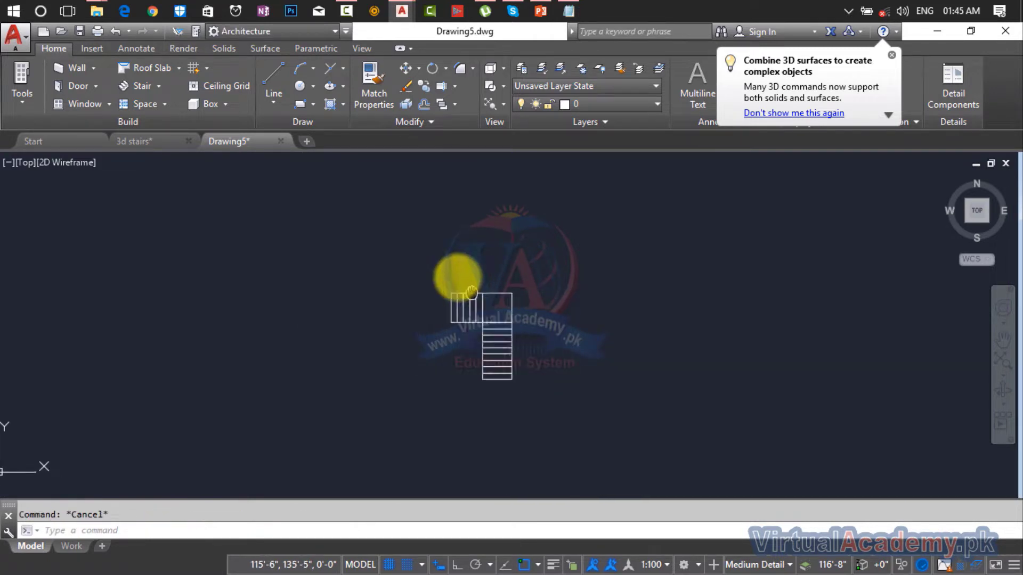
{"action": "type", "text": "c"}
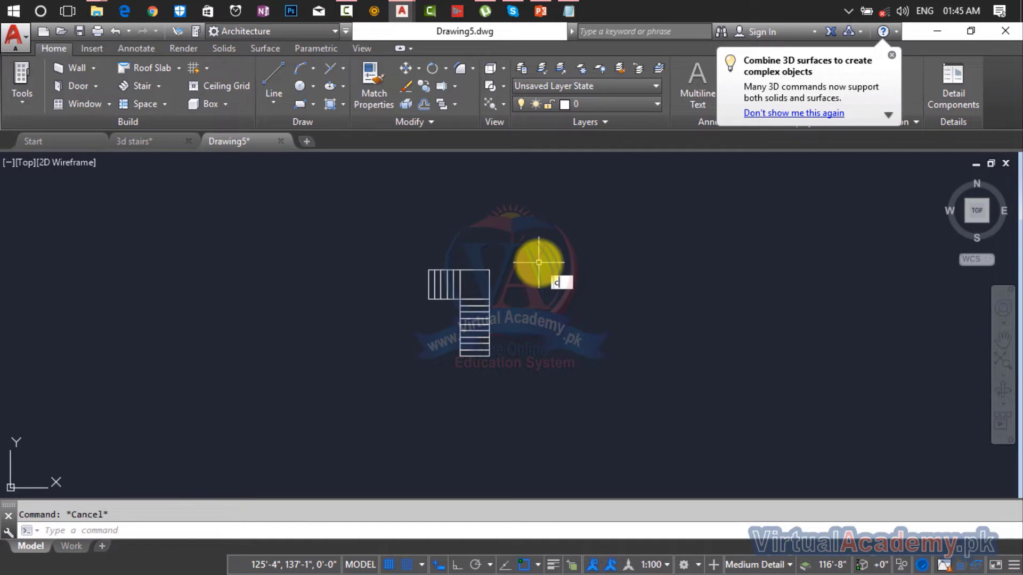
{"action": "type", "text": "t o"}
{"action": "key", "text": "Return"}
{"action": "left_click", "coordinate": [591, 221]}
{"action": "left_click", "coordinate": [395, 392]}
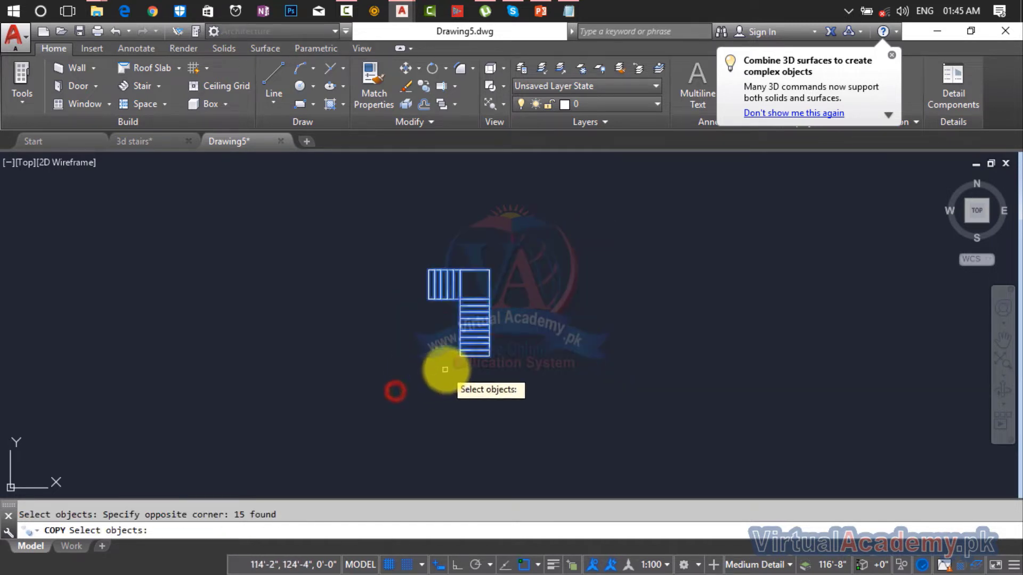
{"action": "key", "text": "Return"}
{"action": "left_click", "coordinate": [459, 356]}
{"action": "left_click", "coordinate": [727, 328]}
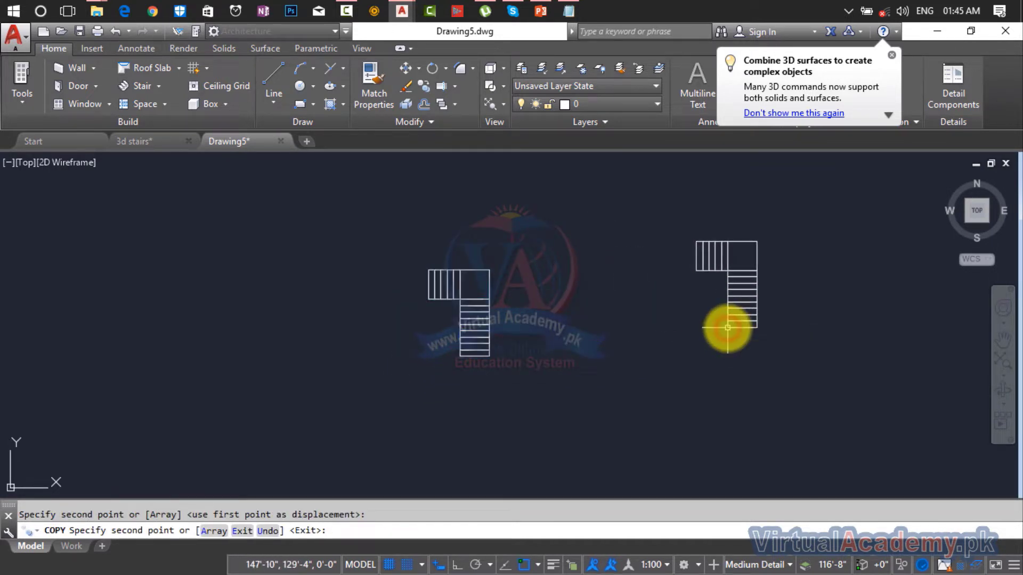
{"action": "key", "text": "Escape"}
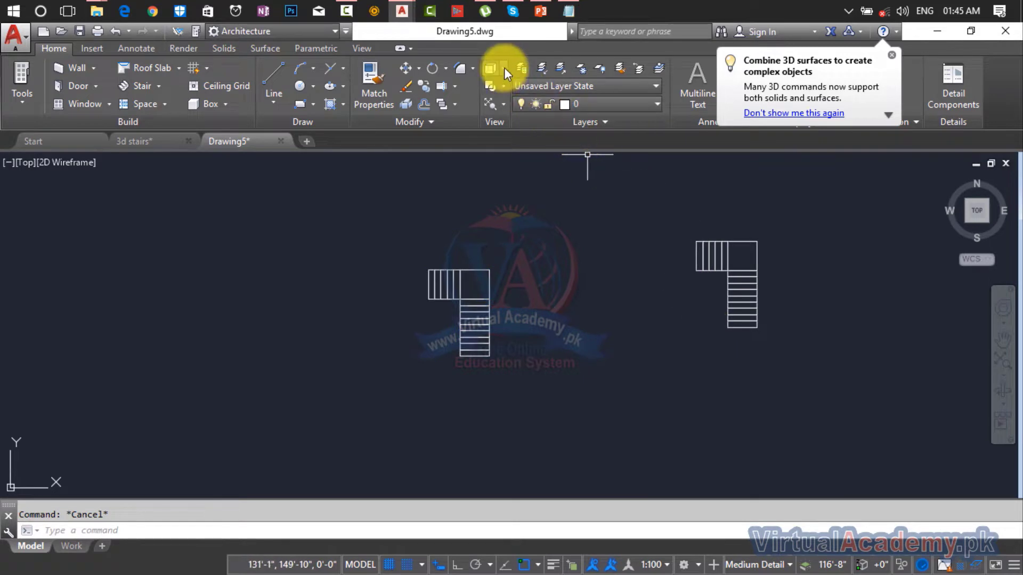
Step: Create new layers named 1 and 2 in the Layer Properties Manager and close it
{"action": "left_click", "coordinate": [521, 68]}
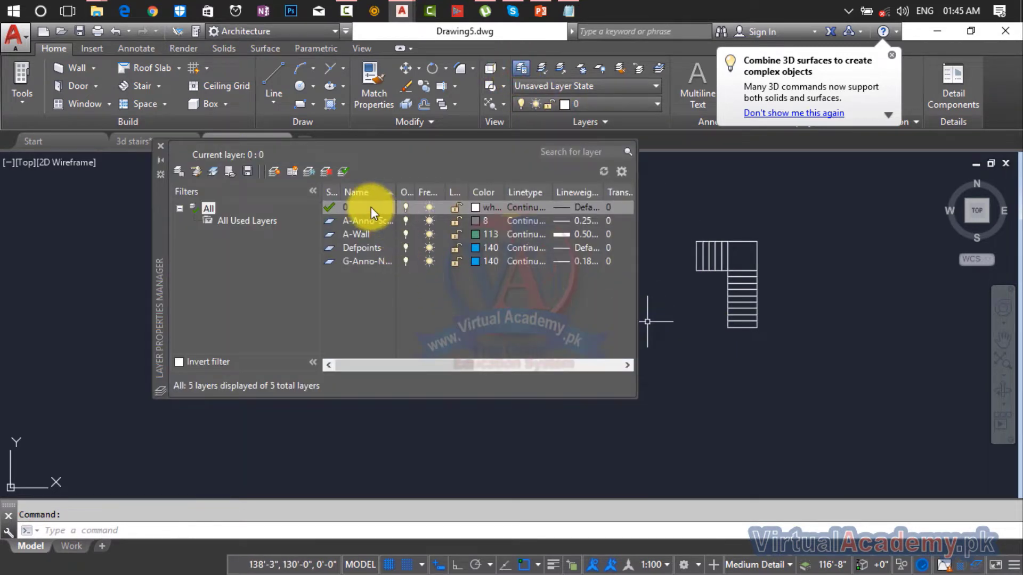
{"action": "left_click", "coordinate": [273, 171]}
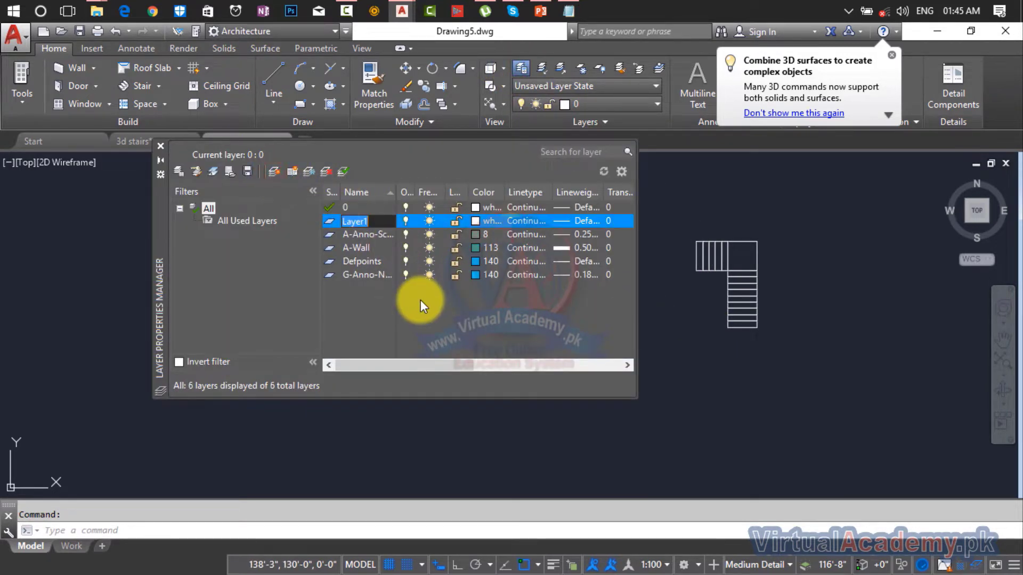
{"action": "key", "text": "BackSpace"}
{"action": "type", "text": "1"}
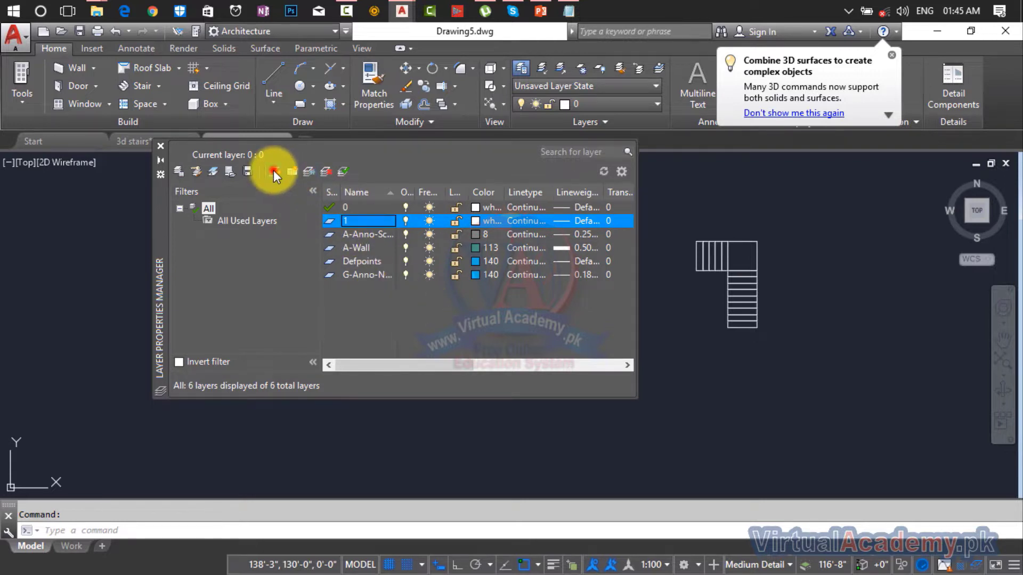
{"action": "left_click", "coordinate": [273, 170]}
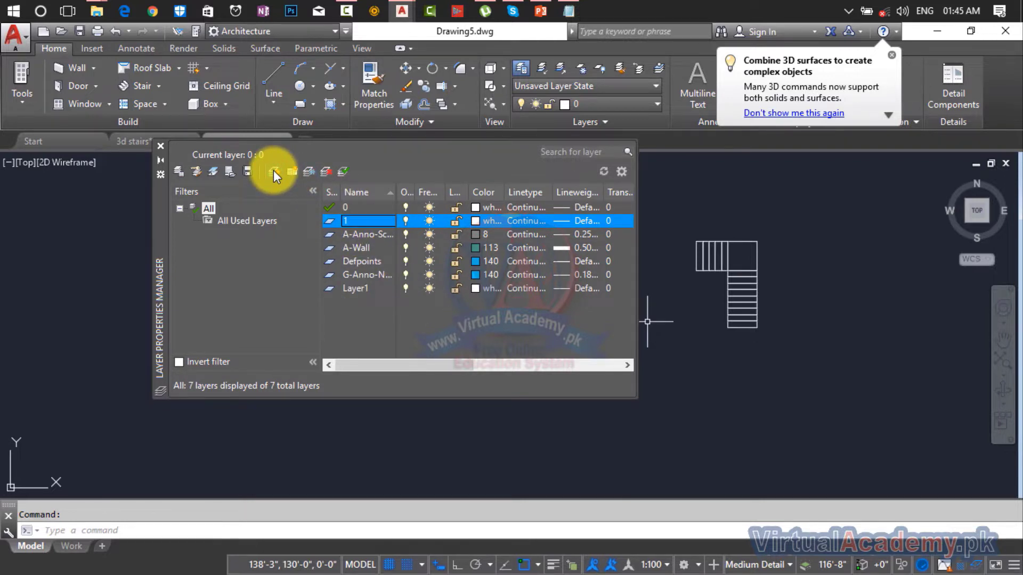
{"action": "left_click", "coordinate": [273, 171]}
{"action": "type", "text": "2"}
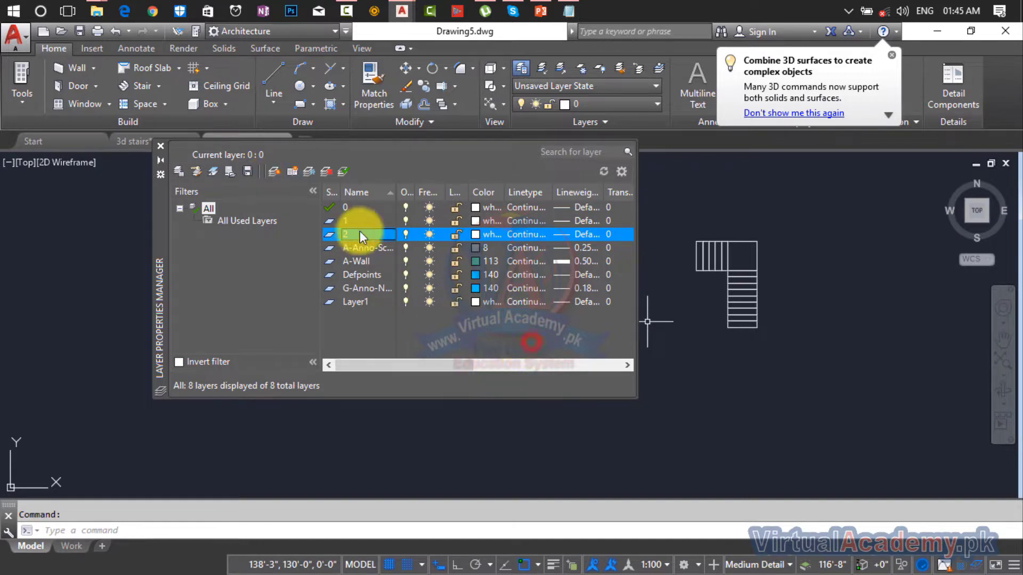
{"action": "left_click", "coordinate": [161, 146]}
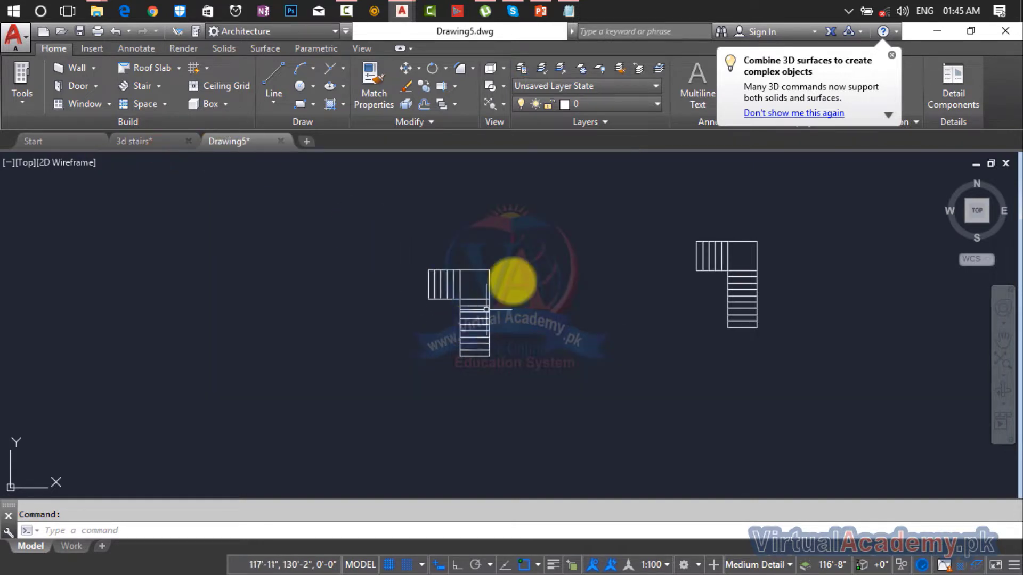
Step: Assign the complete original L-shaped stair plan to layer 1 and clear the selection
{"action": "left_click", "coordinate": [536, 249]}
{"action": "left_click", "coordinate": [339, 416]}
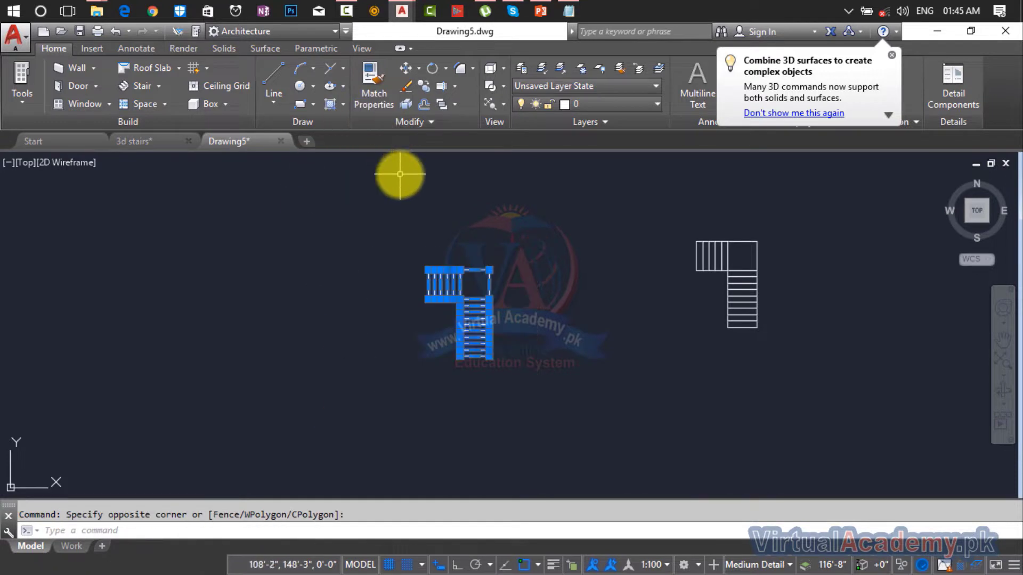
{"action": "left_click", "coordinate": [586, 103]}
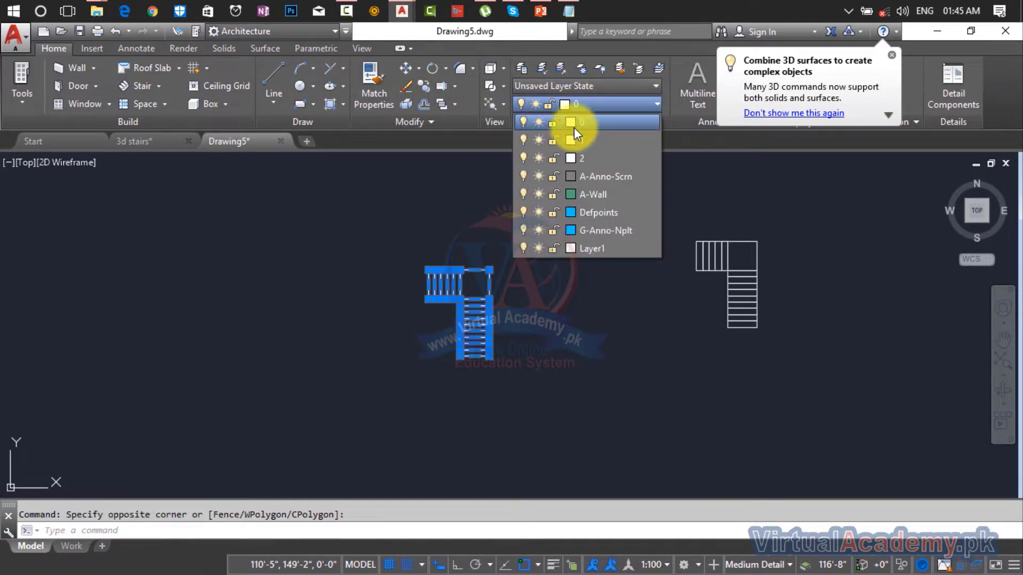
{"action": "left_click", "coordinate": [593, 143]}
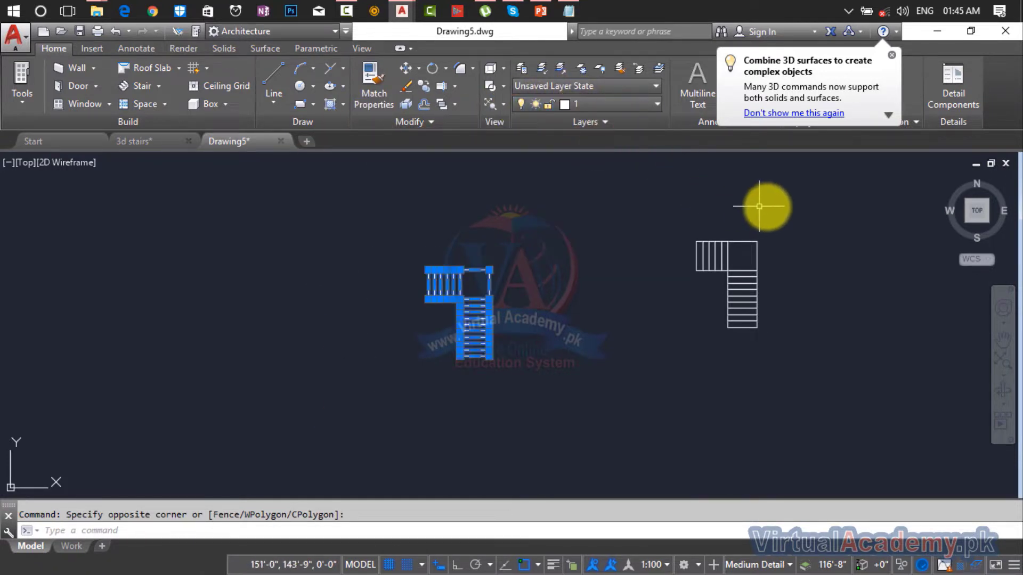
{"action": "key", "text": "Escape"}
Step: Assign the complete copied L-shaped stair plan to layer 2 and clear the selection
{"action": "left_click", "coordinate": [787, 202]}
{"action": "left_click", "coordinate": [650, 368]}
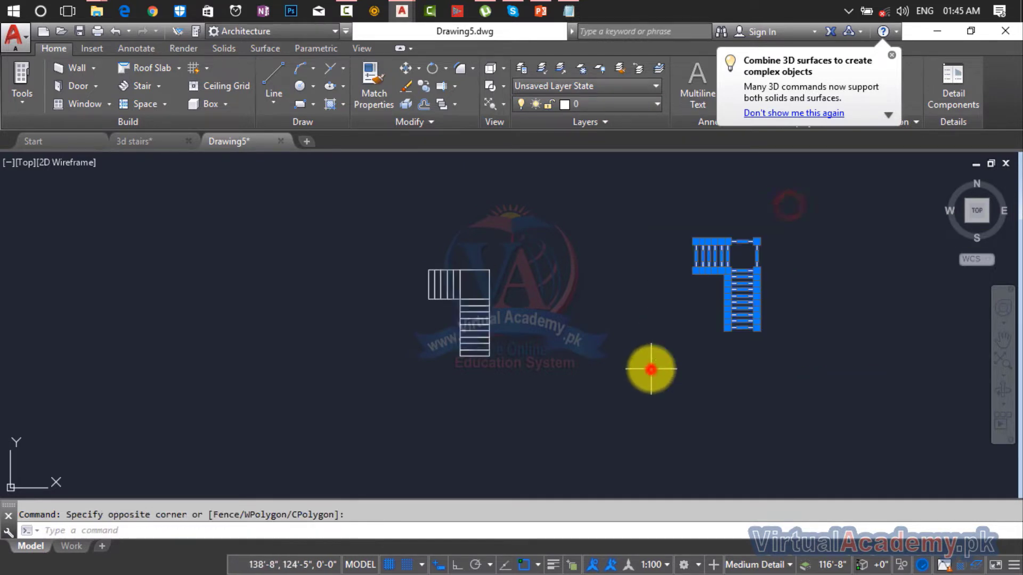
{"action": "left_click", "coordinate": [595, 105]}
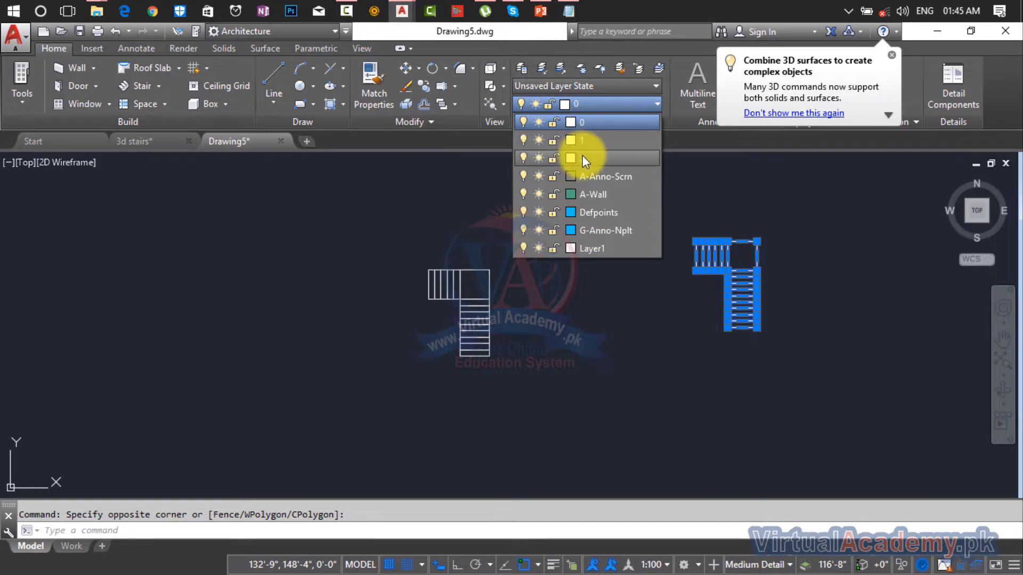
{"action": "left_click", "coordinate": [593, 156]}
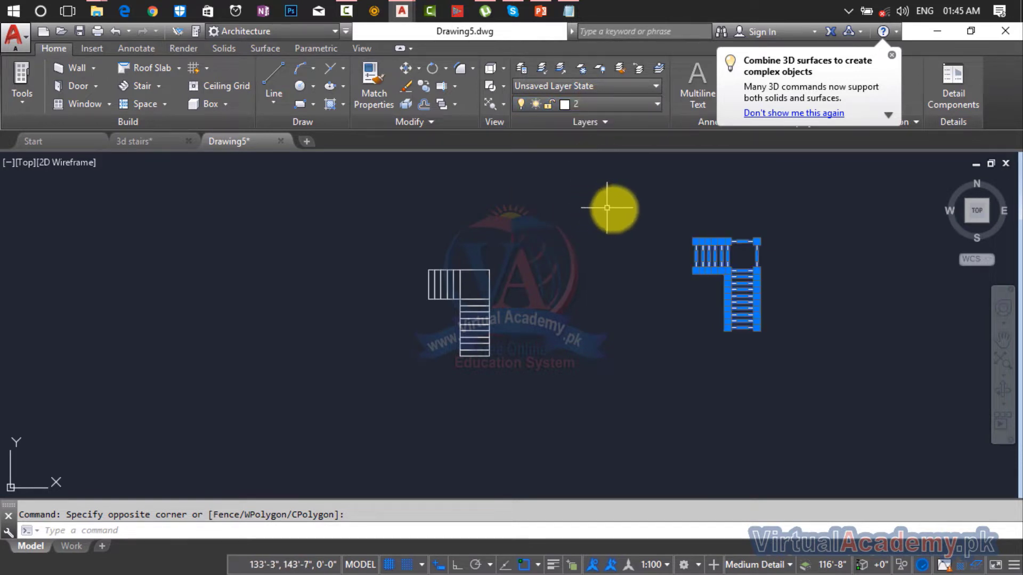
{"action": "key", "text": "Escape"}
Step: Turn off layer 2 to hide the copied stair plan
{"action": "left_click", "coordinate": [833, 201]}
{"action": "left_click", "coordinate": [673, 349]}
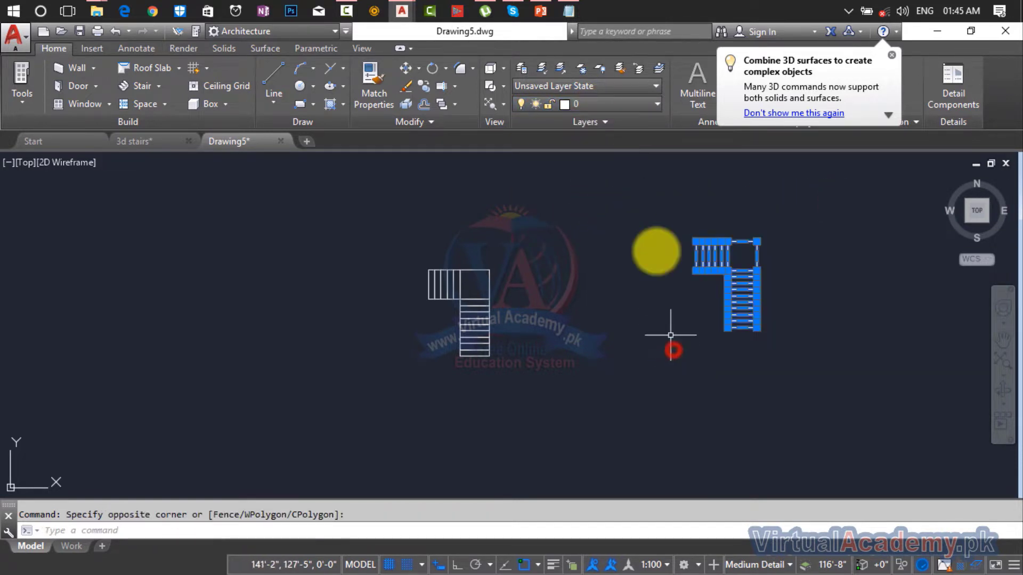
{"action": "left_click", "coordinate": [633, 107]}
{"action": "left_click", "coordinate": [522, 158]}
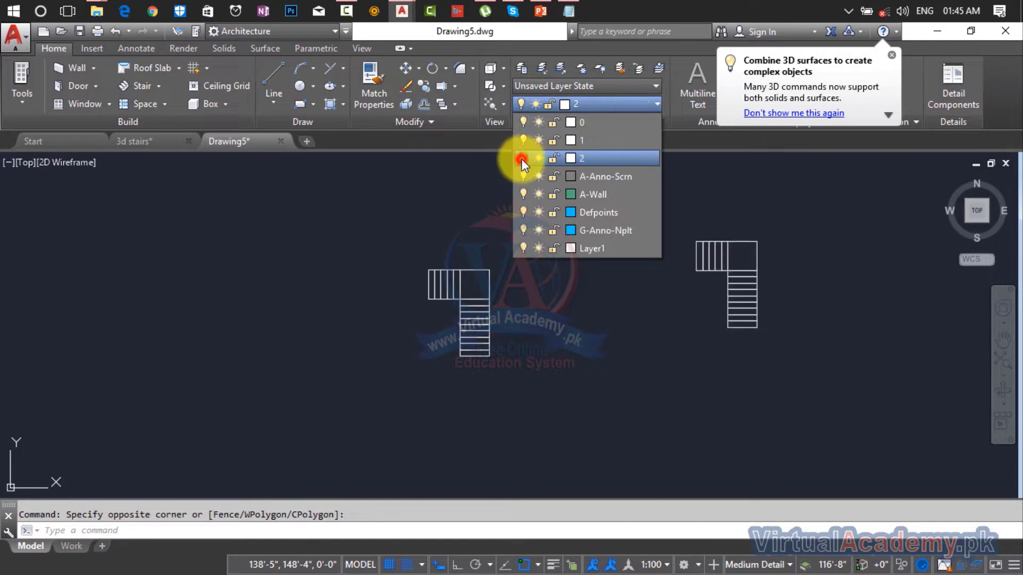
{"action": "left_click", "coordinate": [674, 297]}
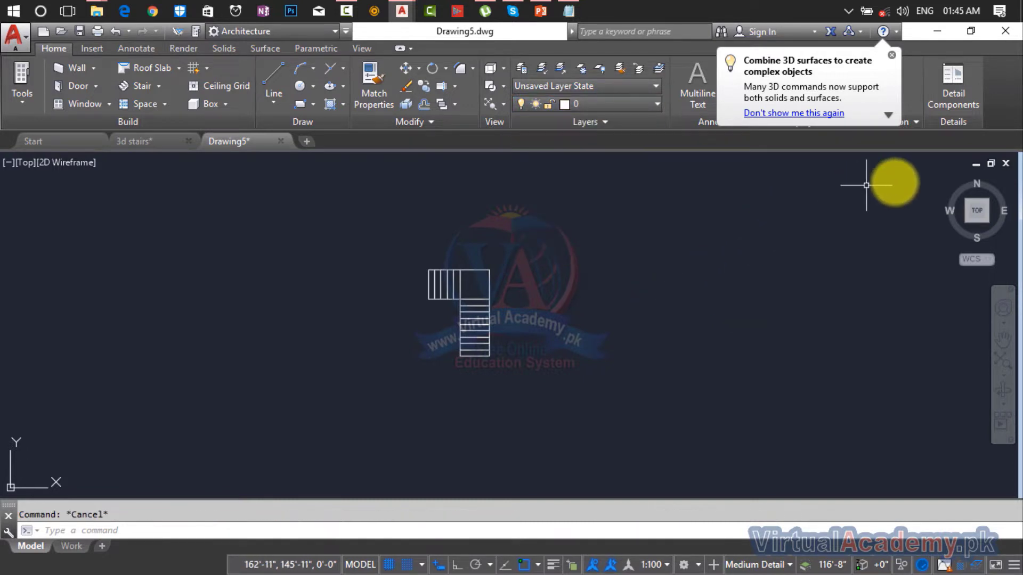
Step: Switch to an isometric view and use Press/Pull to raise the outermost tread of the longer flight by 7 inches
{"action": "left_click", "coordinate": [944, 180]}
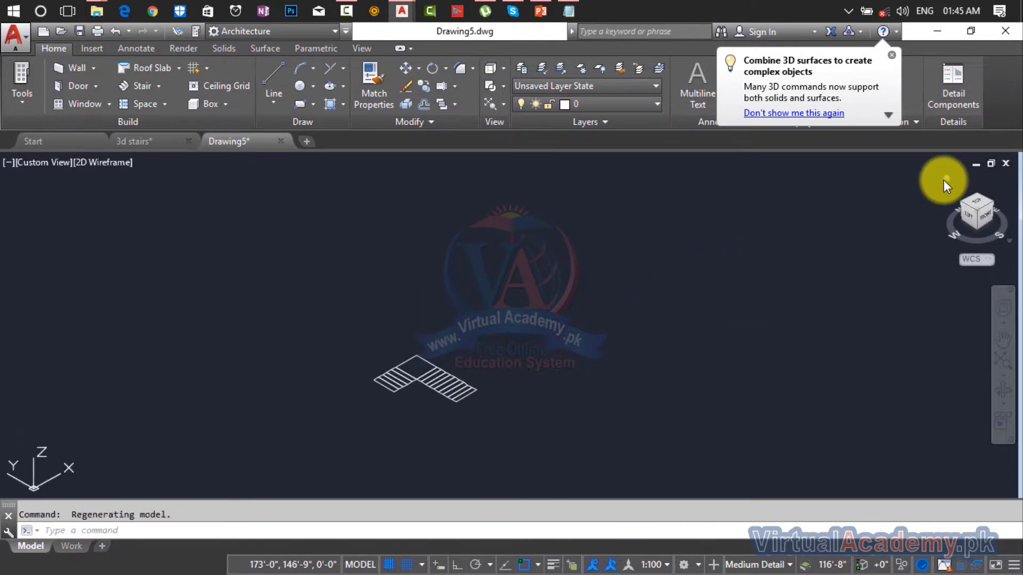
{"action": "scroll", "coordinate": [412, 379], "scroll_direction": "up", "scroll_amount": 2}
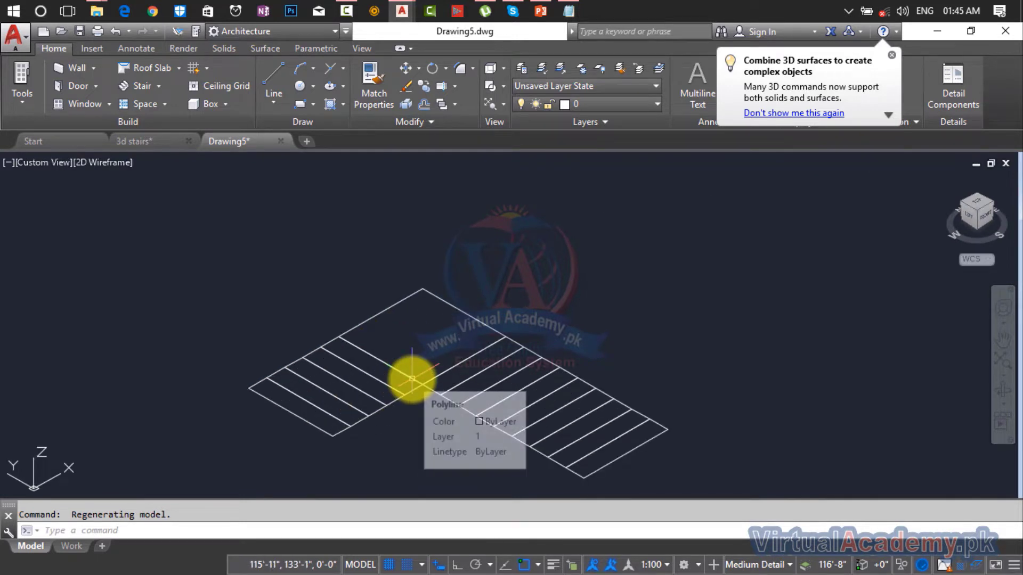
{"action": "scroll", "coordinate": [412, 379], "scroll_direction": "down", "scroll_amount": 2}
{"action": "middle_click_drag", "start_coordinate": [412, 379], "coordinate": [399, 324]}
{"action": "scroll", "coordinate": [400, 330], "scroll_direction": "up", "scroll_amount": 4}
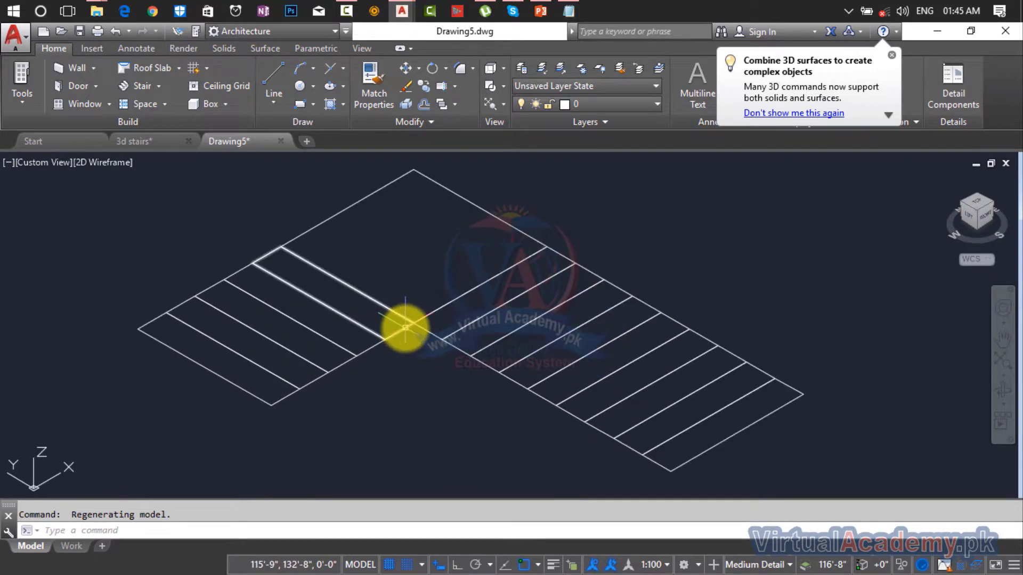
{"action": "middle_click_drag", "start_coordinate": [690, 424], "coordinate": [627, 387]}
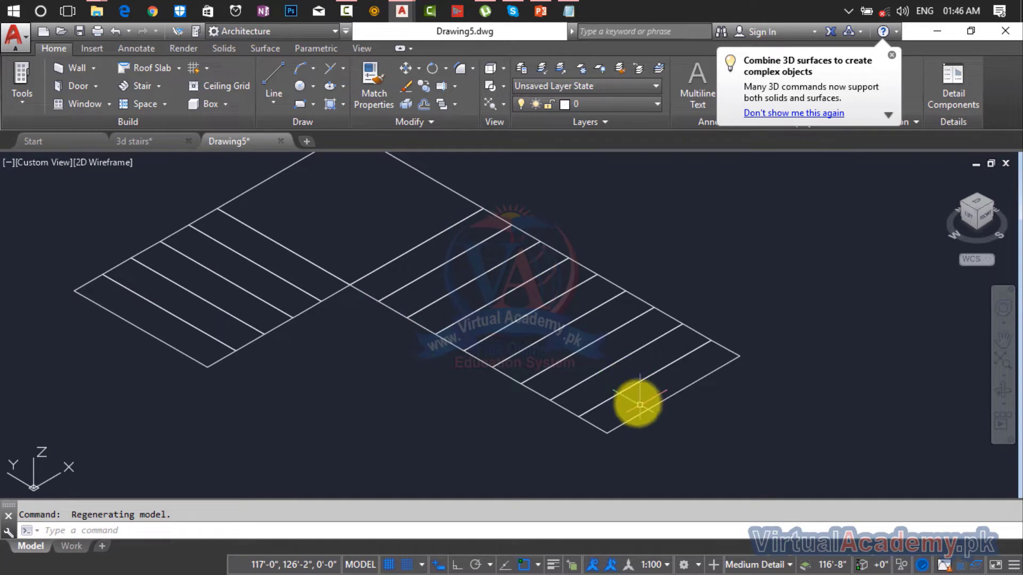
{"action": "left_click", "coordinate": [224, 49]}
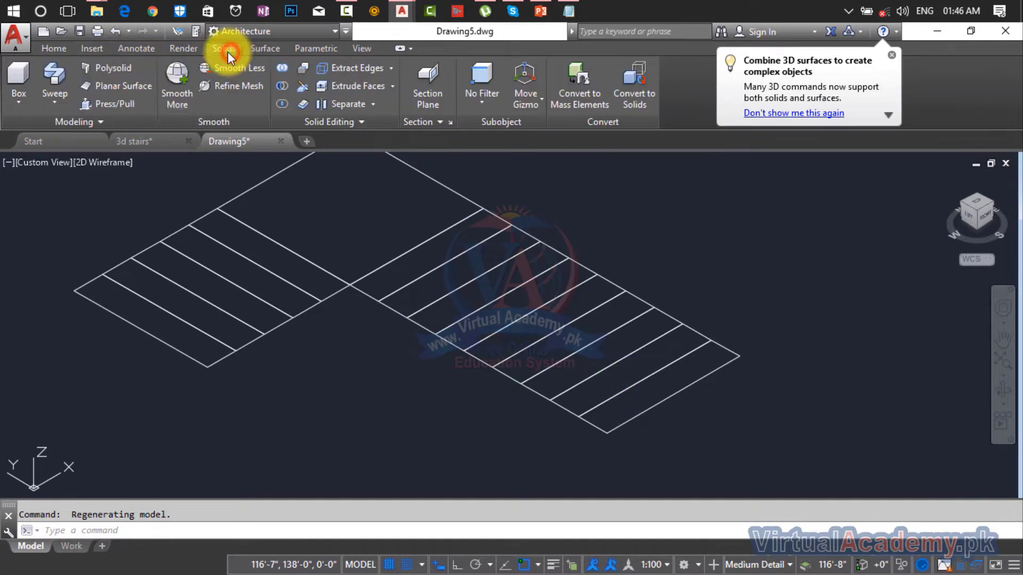
{"action": "left_click", "coordinate": [120, 106]}
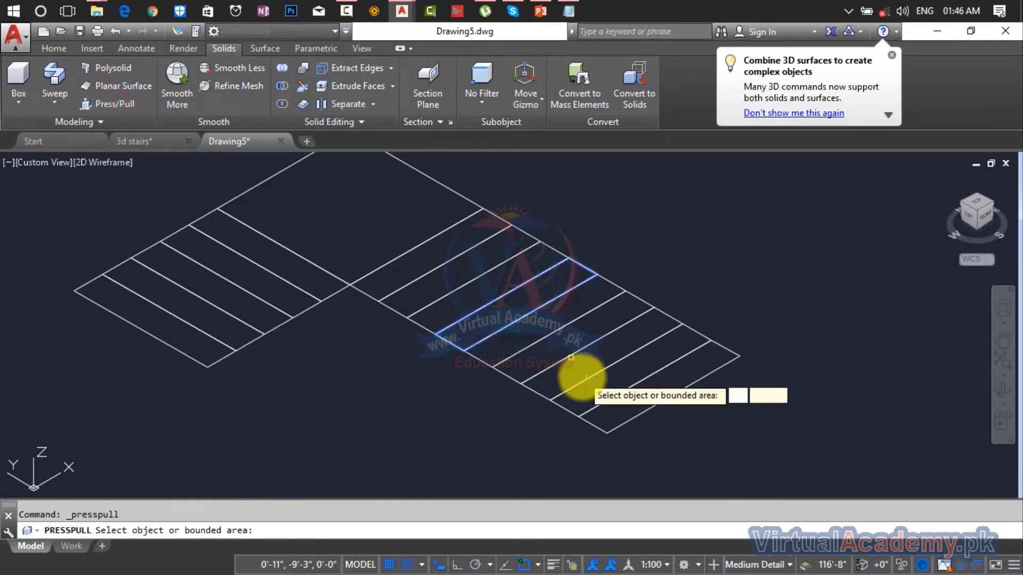
{"action": "left_click", "coordinate": [618, 408]}
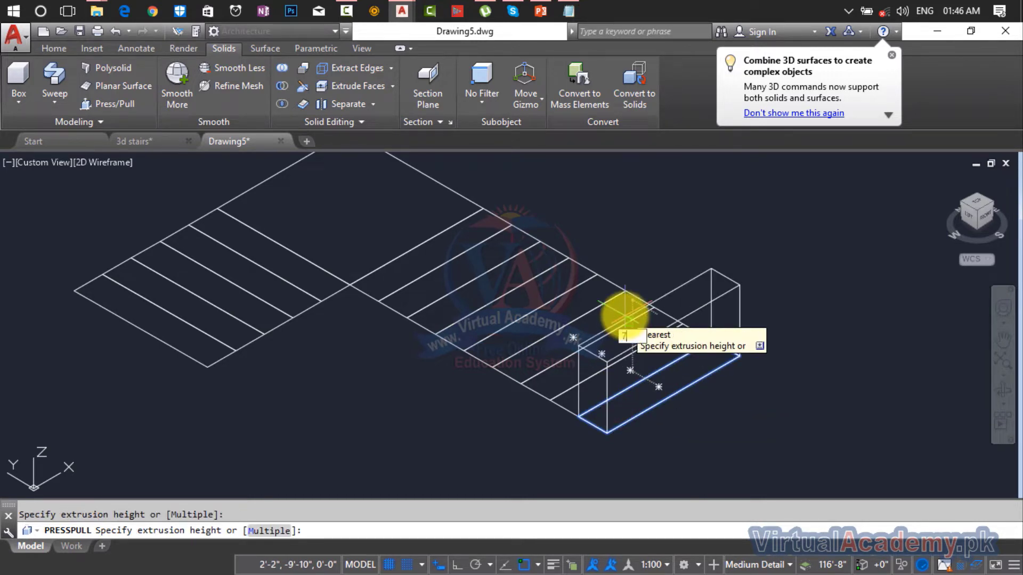
{"action": "key", "text": "Return"}
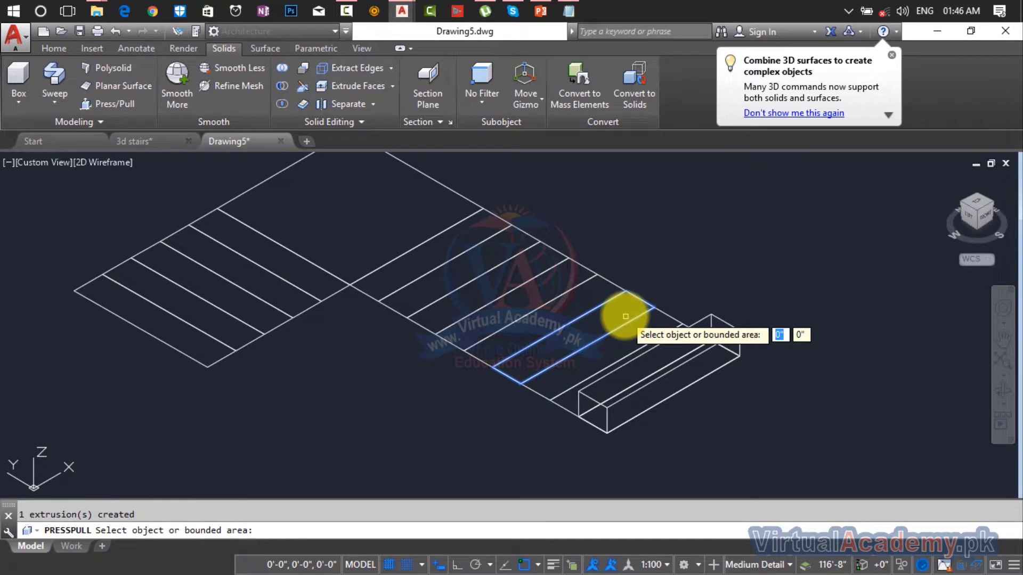
Step: Press/Pull the second tread up to the first step's top corner, and raise its top face another 7 inches
{"action": "left_click", "coordinate": [568, 400]}
{"action": "scroll", "coordinate": [568, 401], "scroll_direction": "up", "scroll_amount": 5}
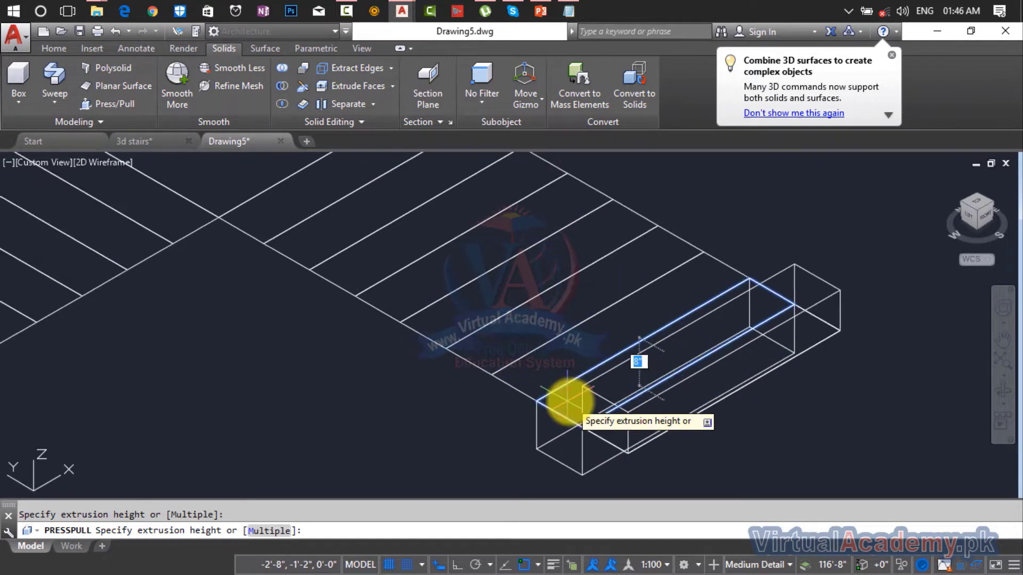
{"action": "left_click", "coordinate": [586, 375]}
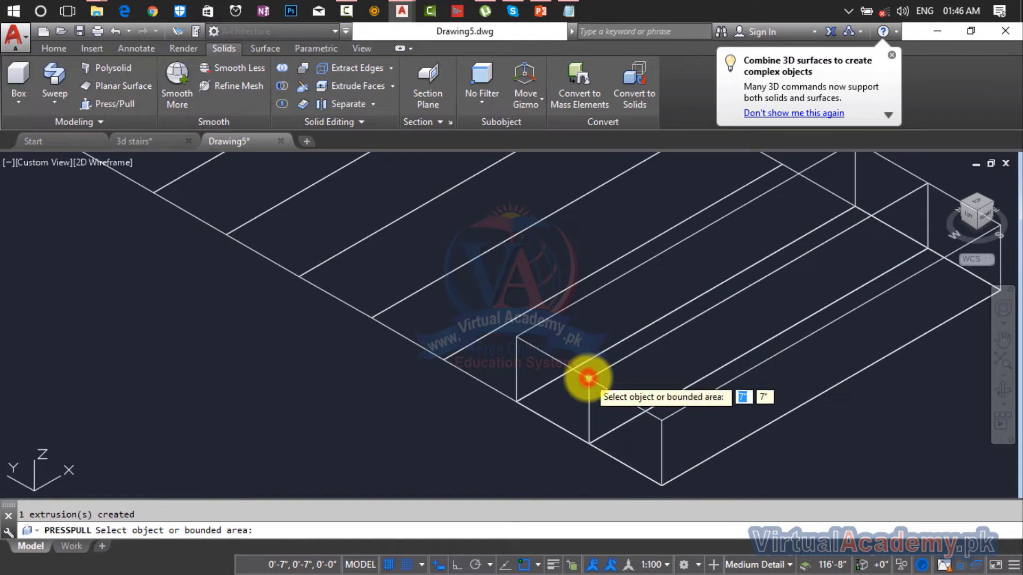
{"action": "left_click", "coordinate": [578, 345]}
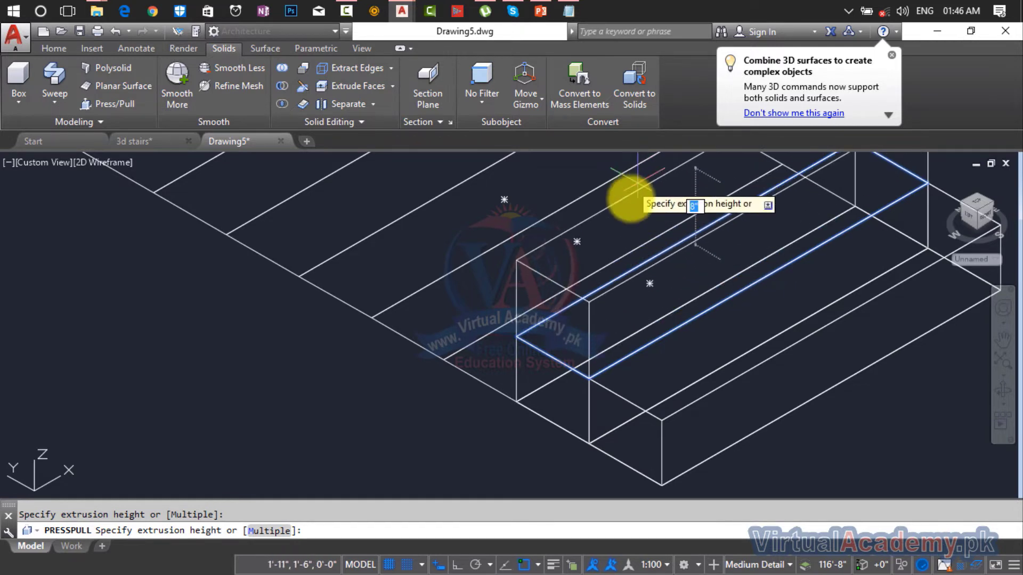
{"action": "type", "text": "7"}
{"action": "key", "text": "Return"}
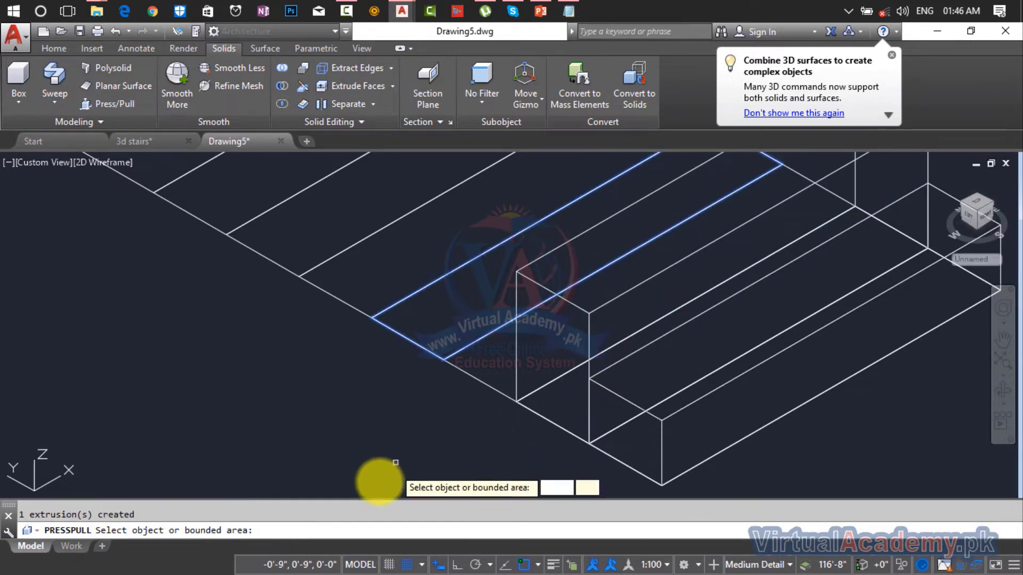
Step: Turn grid snap off, and Press/Pull the third tread to the second step's height plus another 7 inches
{"action": "left_click", "coordinate": [409, 565]}
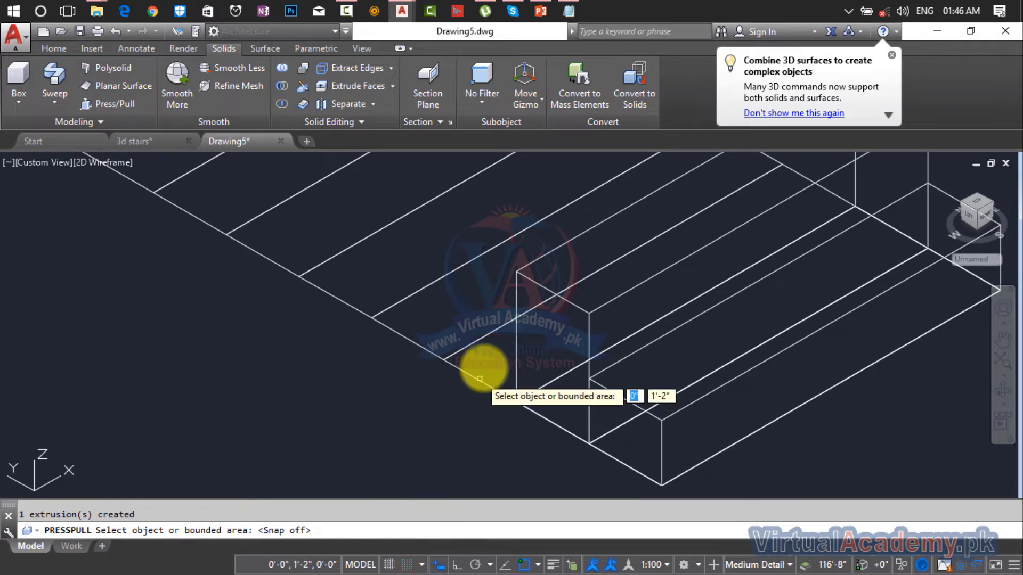
{"action": "left_click", "coordinate": [486, 360]}
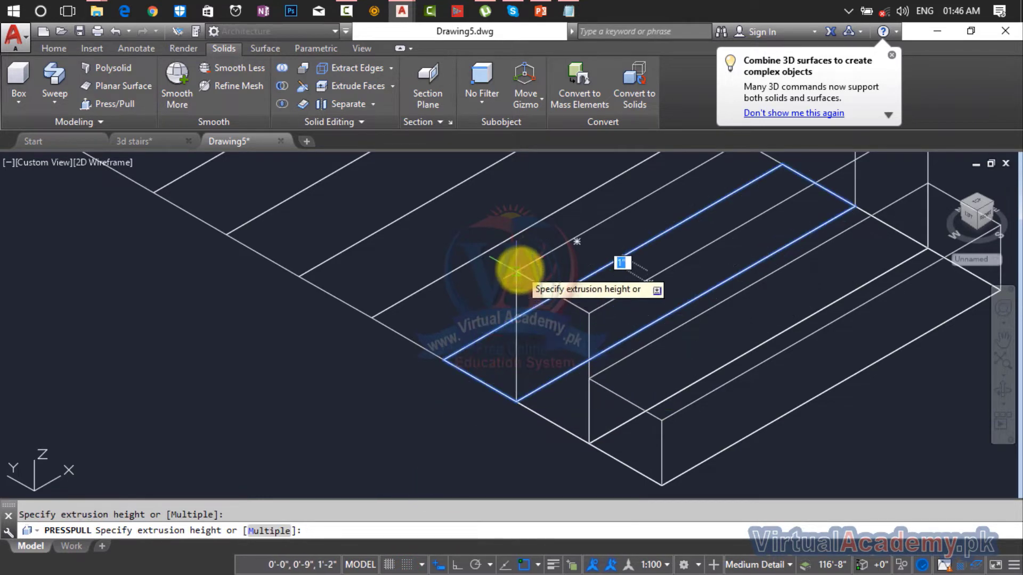
{"action": "left_click", "coordinate": [516, 262]}
{"action": "scroll", "coordinate": [518, 269], "scroll_direction": "down", "scroll_amount": 1}
{"action": "scroll", "coordinate": [518, 269], "scroll_direction": "up", "scroll_amount": 1}
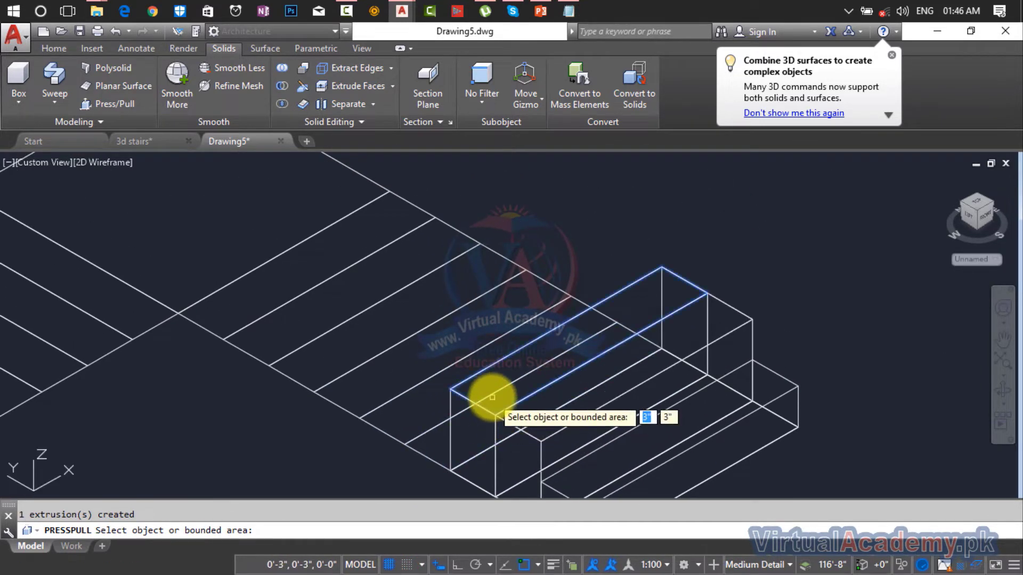
{"action": "left_click", "coordinate": [666, 284]}
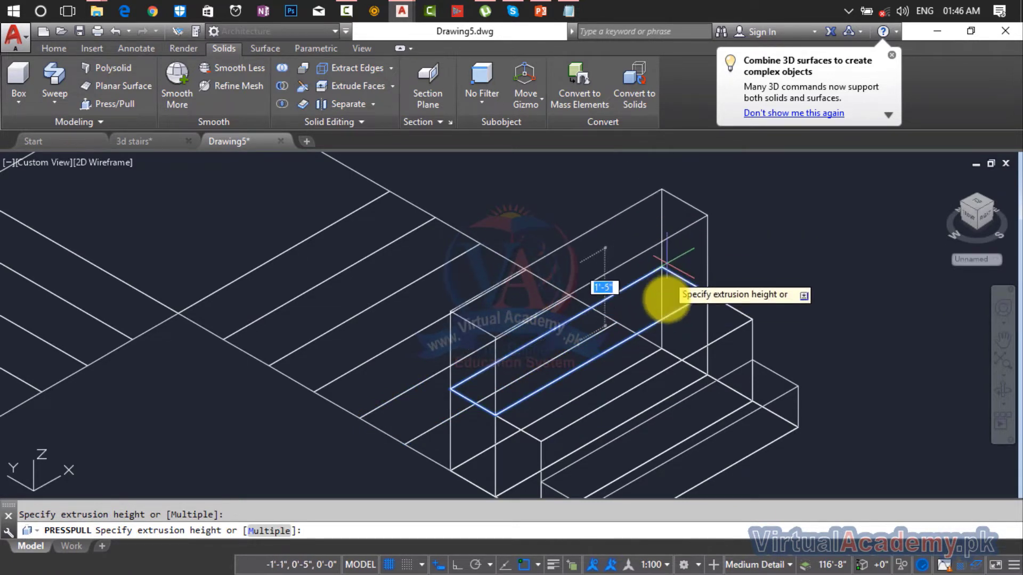
{"action": "key", "text": "Return"}
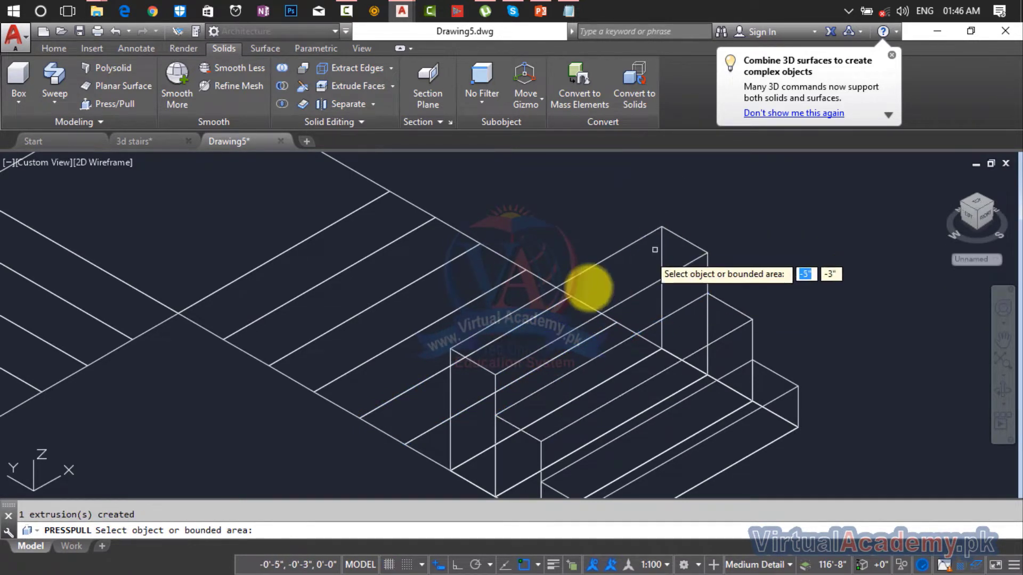
Step: Press/Pull the fourth tread up to the third step's top corner, and raise its top face another 7 inches
{"action": "middle_click_drag", "start_coordinate": [520, 430], "coordinate": [571, 408], "text": "shift"}
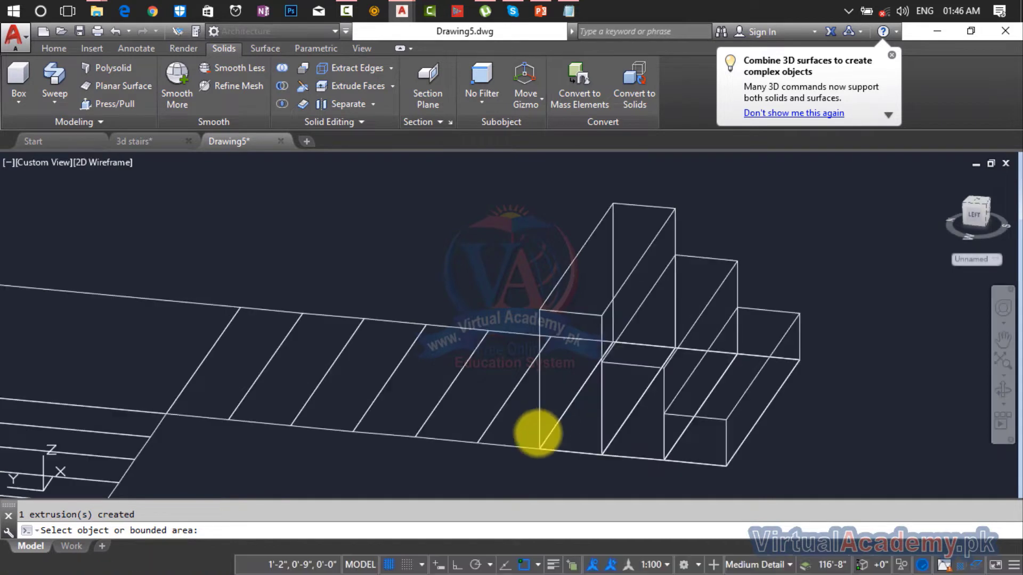
{"action": "left_click", "coordinate": [516, 431]}
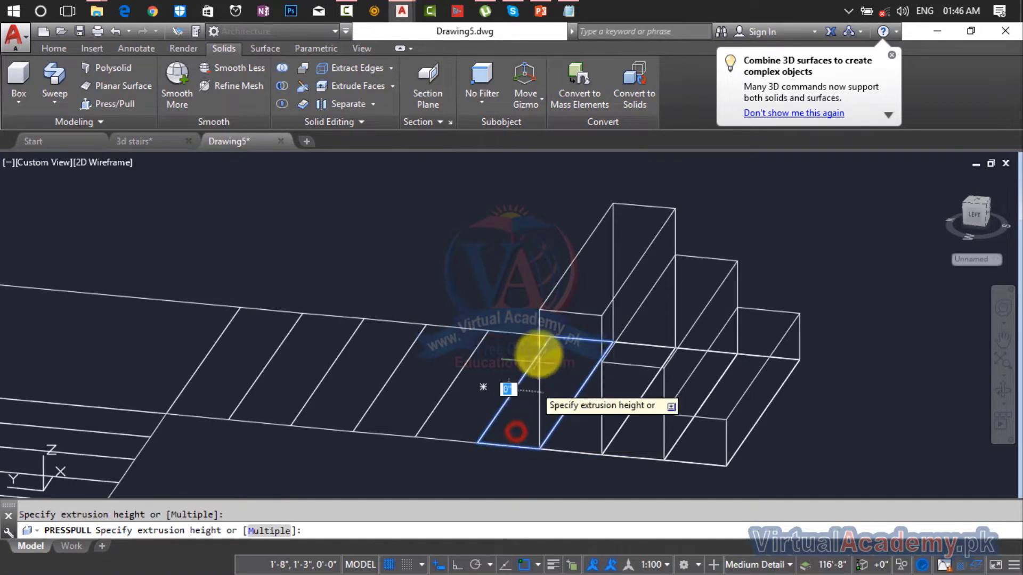
{"action": "left_click", "coordinate": [540, 312]}
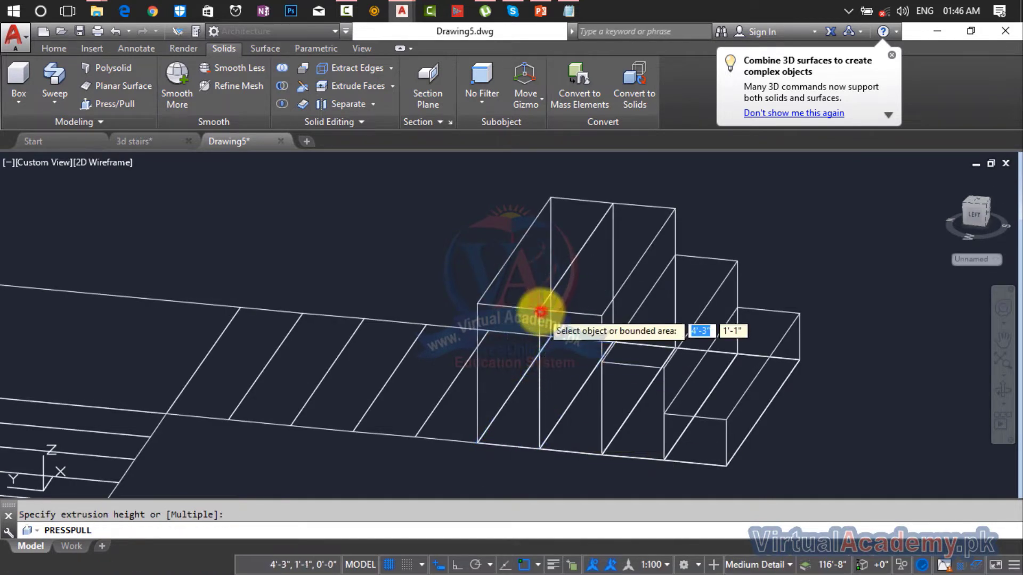
{"action": "left_click", "coordinate": [530, 274]}
{"action": "key", "text": "Return"}
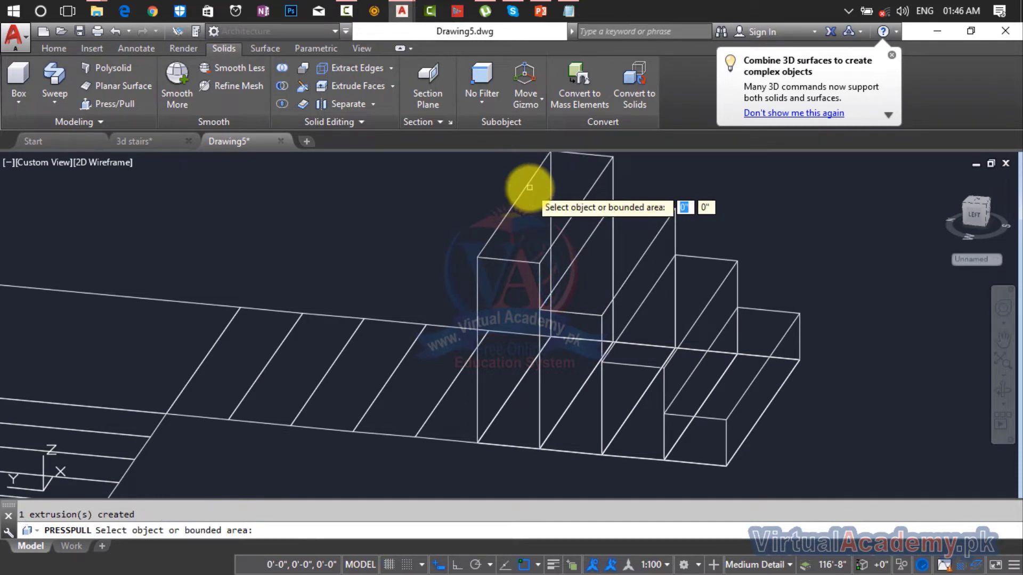
Step: Press/Pull the square landing up to the top corner of the longer flight's last tread
{"action": "scroll", "coordinate": [502, 206], "scroll_direction": "up", "scroll_amount": 2}
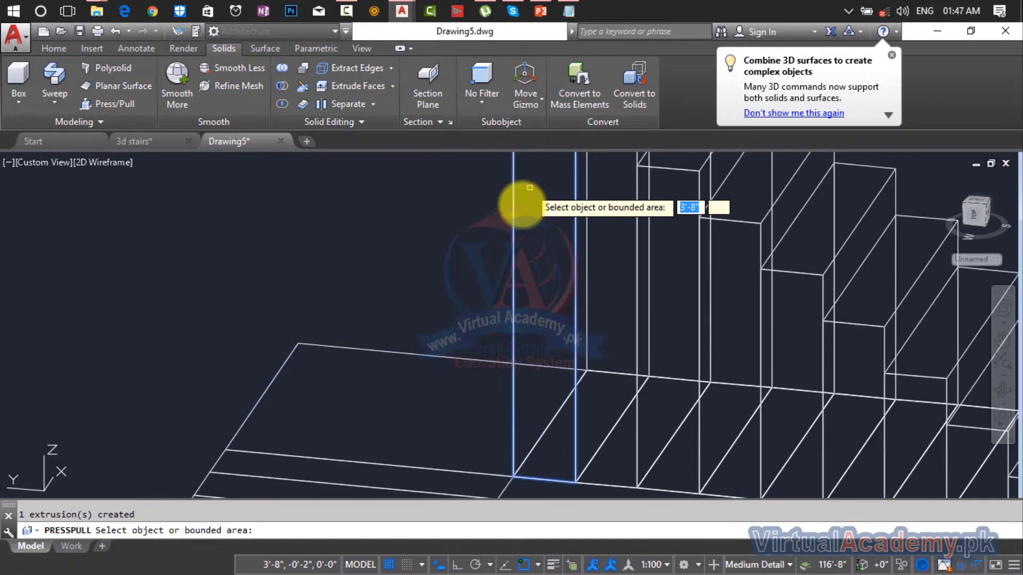
{"action": "scroll", "coordinate": [510, 238], "scroll_direction": "down", "scroll_amount": 6}
{"action": "scroll", "coordinate": [492, 259], "scroll_direction": "up", "scroll_amount": 4}
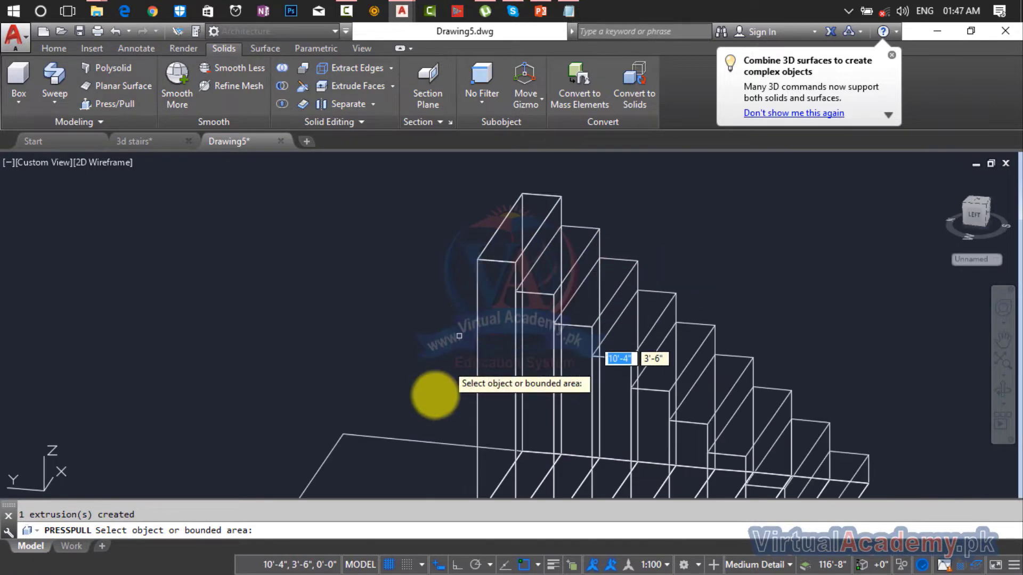
{"action": "middle_click_drag", "start_coordinate": [427, 454], "coordinate": [447, 339]}
{"action": "scroll", "coordinate": [446, 338], "scroll_direction": "up", "scroll_amount": 2}
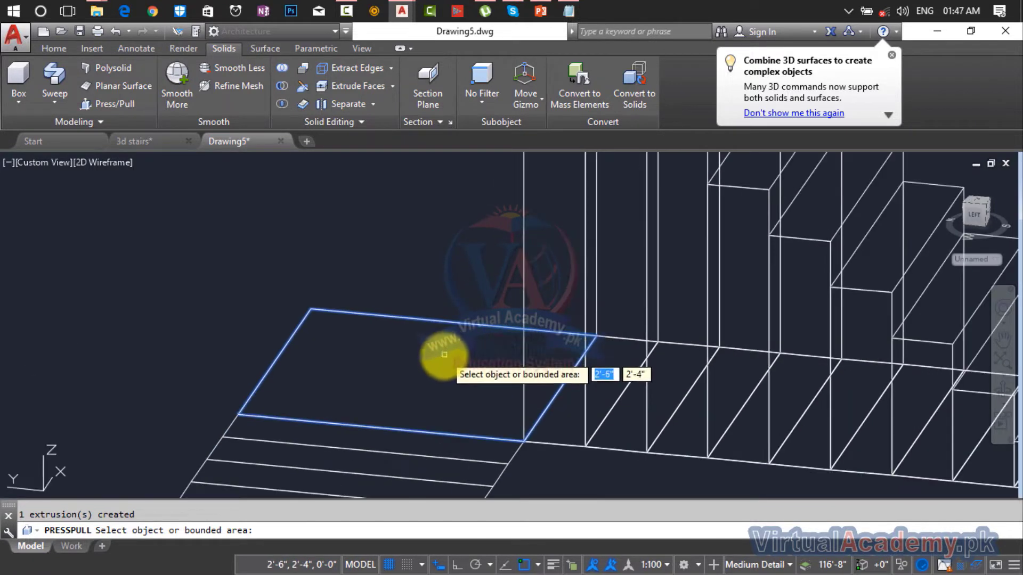
{"action": "left_click", "coordinate": [450, 360]}
{"action": "scroll", "coordinate": [481, 298], "scroll_direction": "down", "scroll_amount": 2}
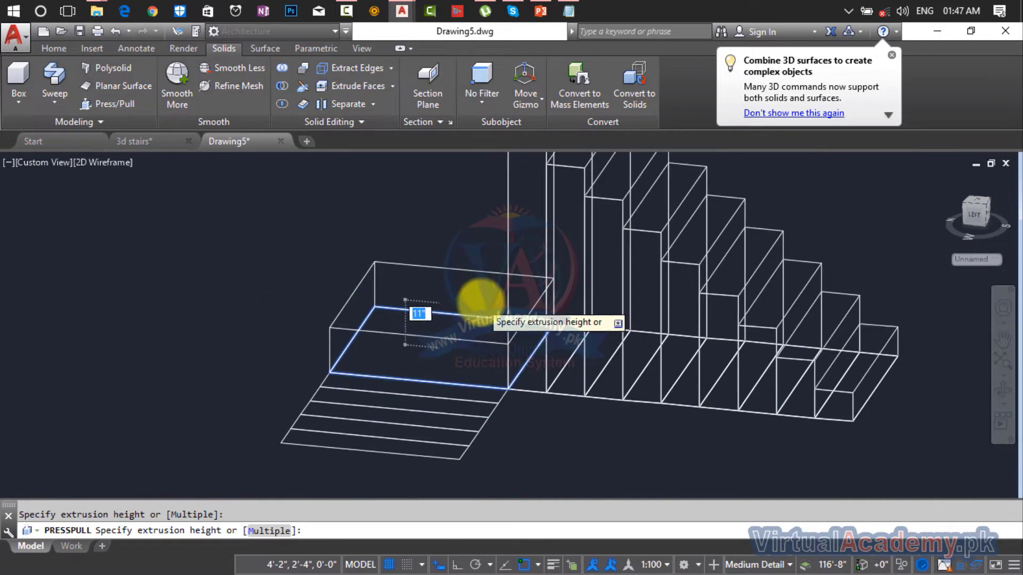
{"action": "scroll", "coordinate": [481, 298], "scroll_direction": "down", "scroll_amount": 2}
{"action": "scroll", "coordinate": [491, 354], "scroll_direction": "up", "scroll_amount": 6}
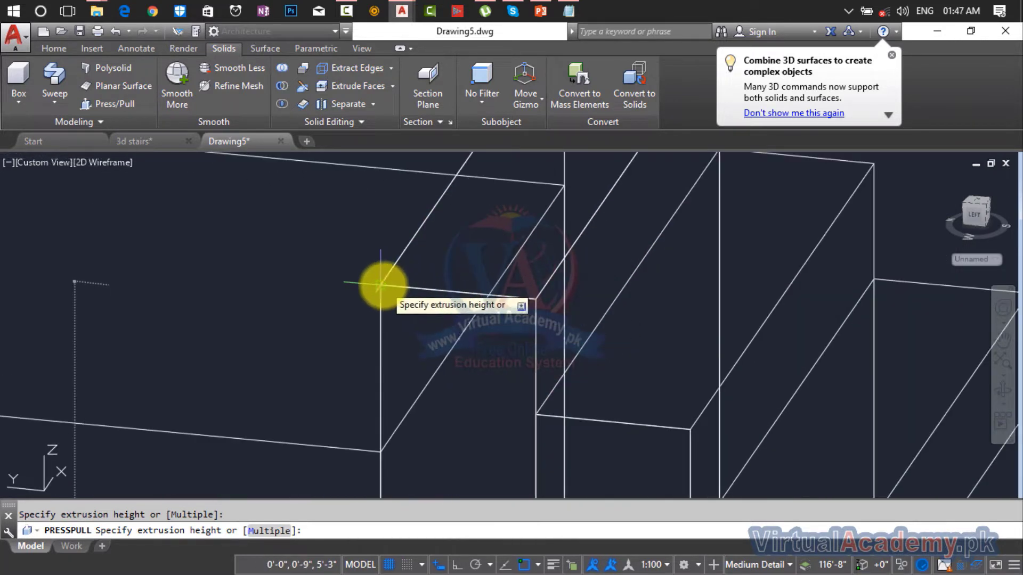
{"action": "left_click", "coordinate": [380, 283]}
{"action": "scroll", "coordinate": [434, 340], "scroll_direction": "down", "scroll_amount": 4}
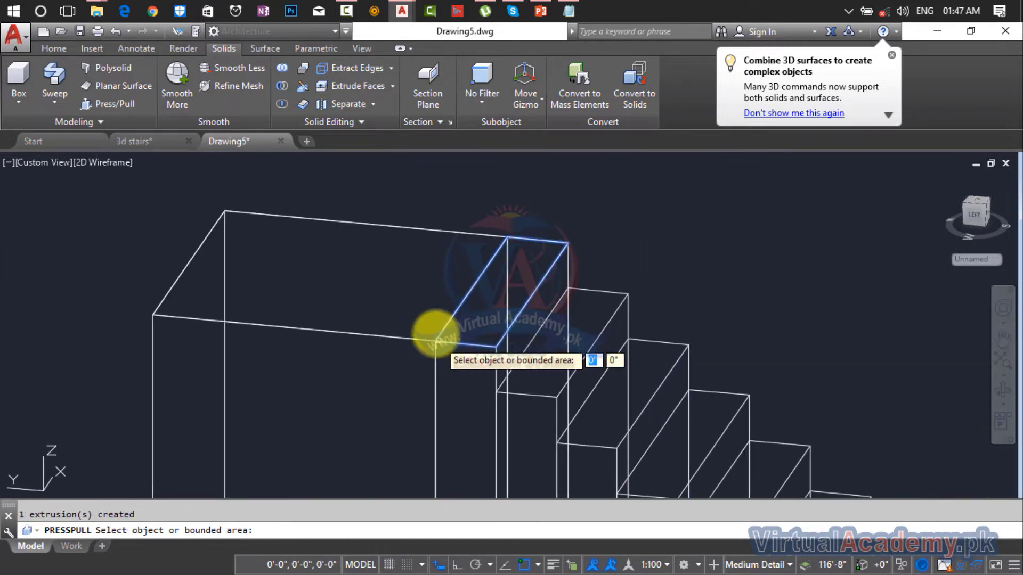
Step: Raise the landing's top face another 7 inches with Press/Pull
{"action": "left_click", "coordinate": [365, 298]}
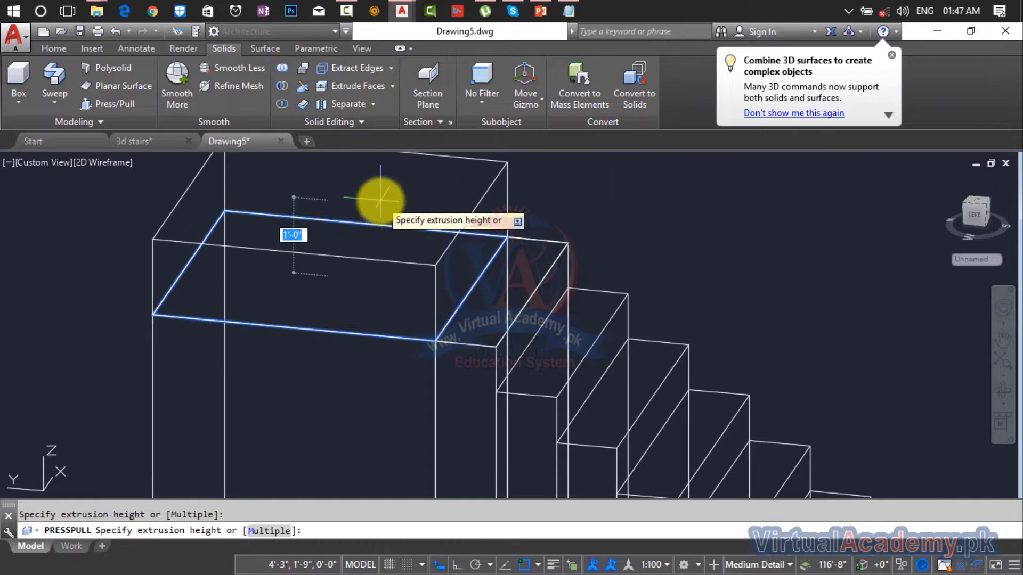
{"action": "type", "text": "7"}
{"action": "key", "text": "Return"}
Step: Press/Pull the shorter flight's first tread beside the landing up to the landing's top corner, and raise its top face by another riser
{"action": "scroll", "coordinate": [394, 221], "scroll_direction": "down", "scroll_amount": 4}
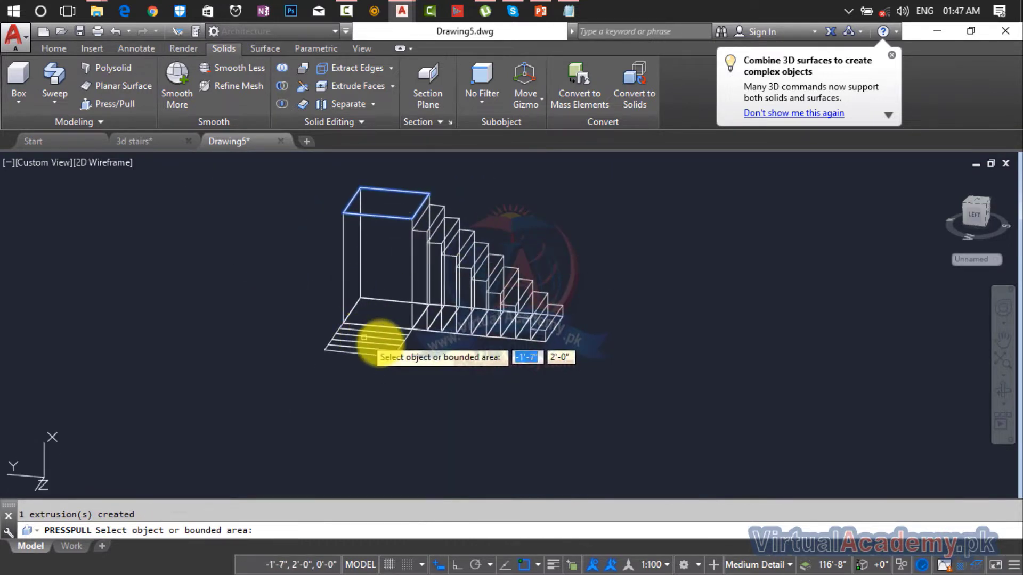
{"action": "middle_click_drag", "start_coordinate": [434, 358], "coordinate": [348, 361], "text": "shift"}
{"action": "scroll", "coordinate": [400, 315], "scroll_direction": "up", "scroll_amount": 6}
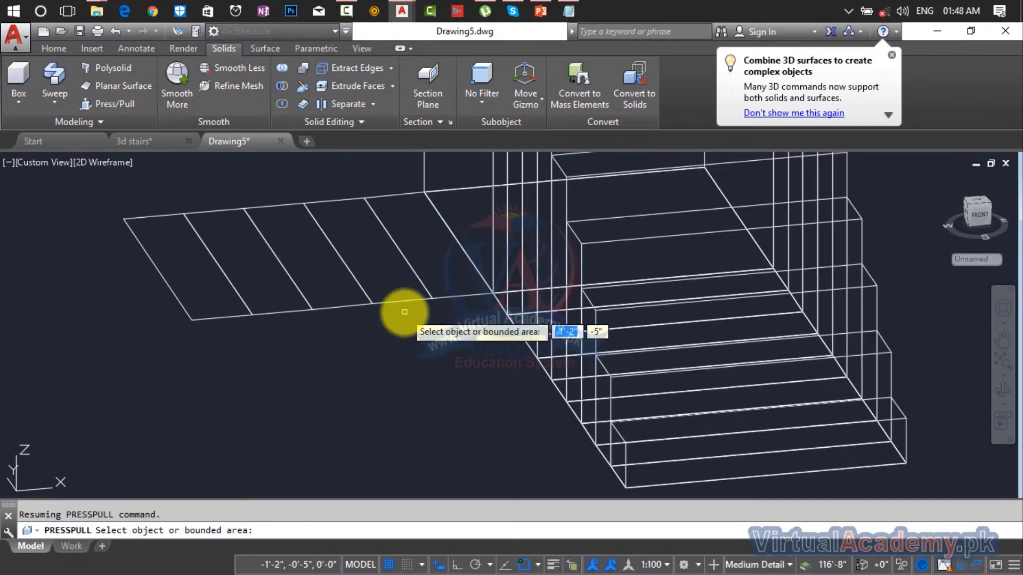
{"action": "left_click", "coordinate": [378, 358]}
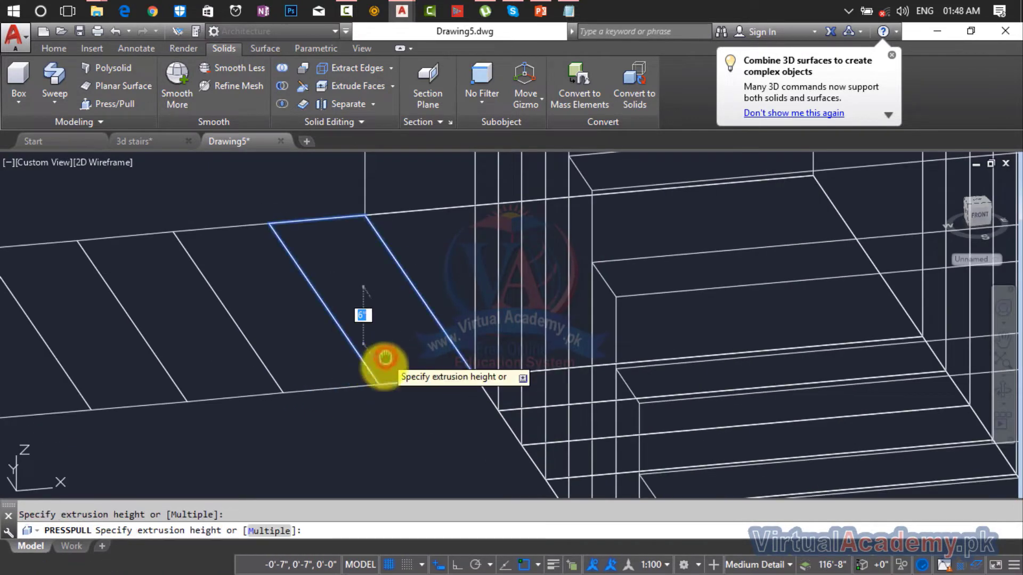
{"action": "scroll", "coordinate": [373, 347], "scroll_direction": "down", "scroll_amount": 5}
{"action": "middle_click_drag", "start_coordinate": [353, 467], "coordinate": [346, 512]}
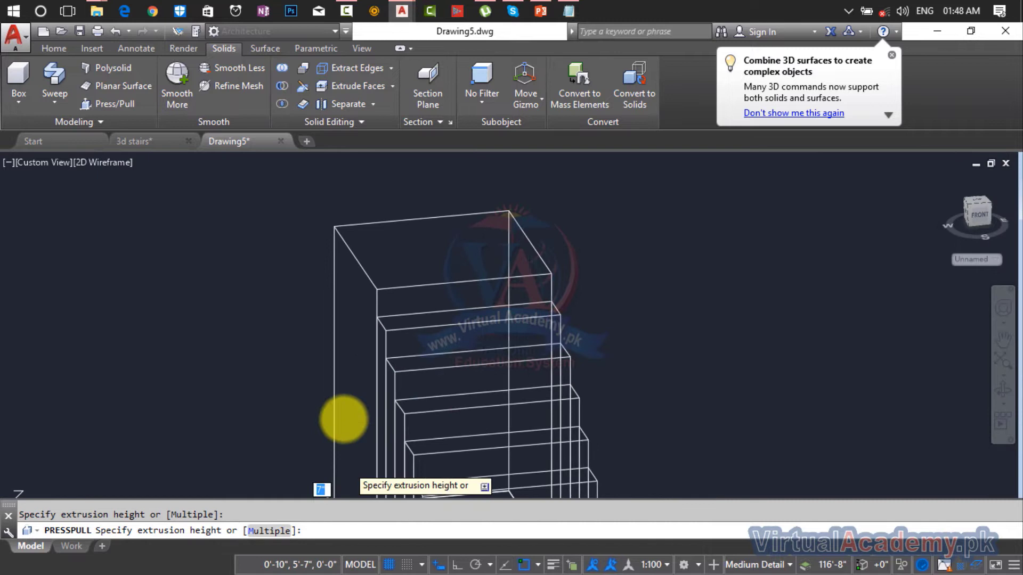
{"action": "left_click", "coordinate": [375, 290]}
{"action": "left_click", "coordinate": [356, 277]}
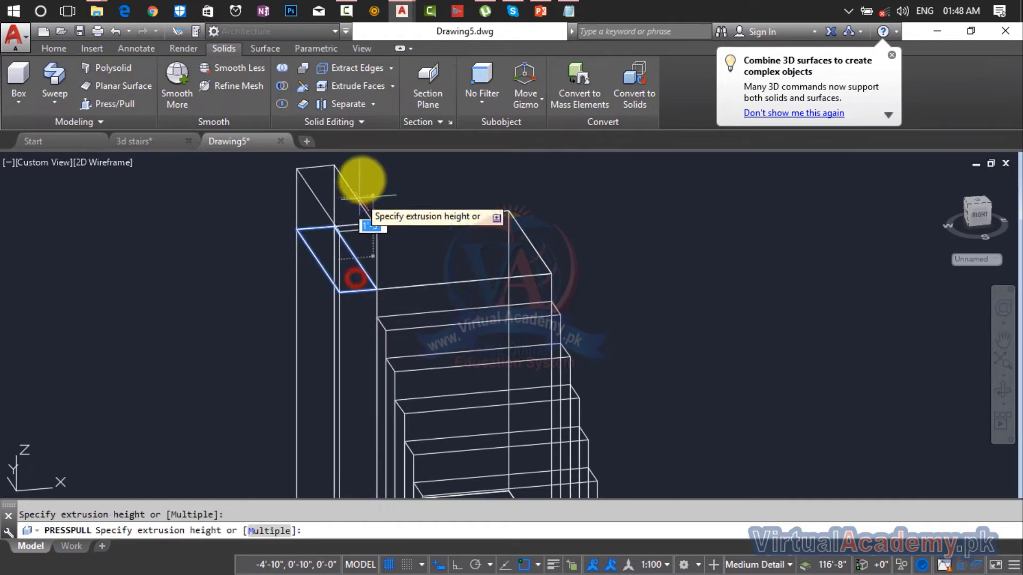
{"action": "left_click", "coordinate": [361, 237]}
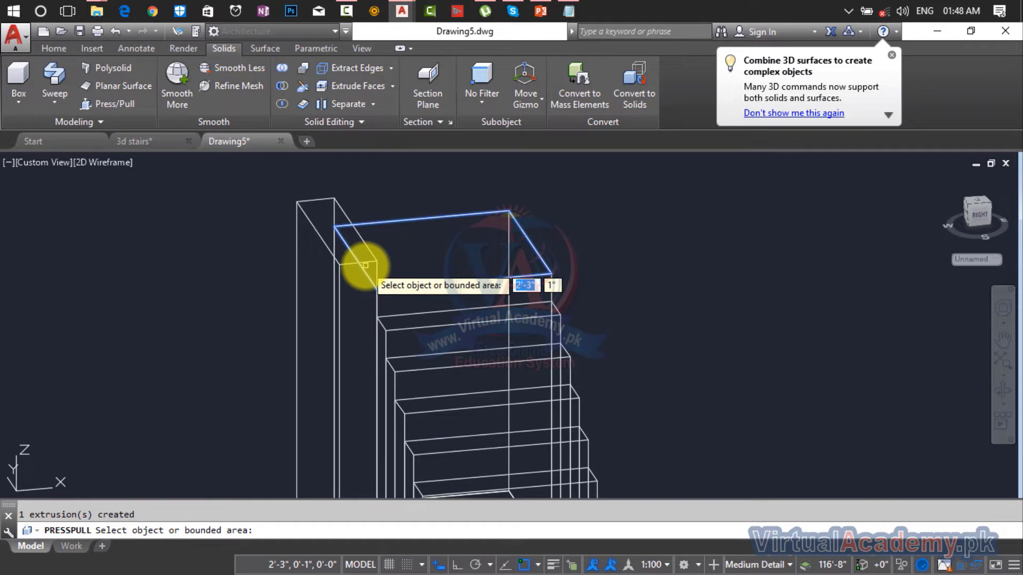
{"action": "middle_click_drag", "start_coordinate": [365, 265], "coordinate": [599, 299], "text": "shift"}
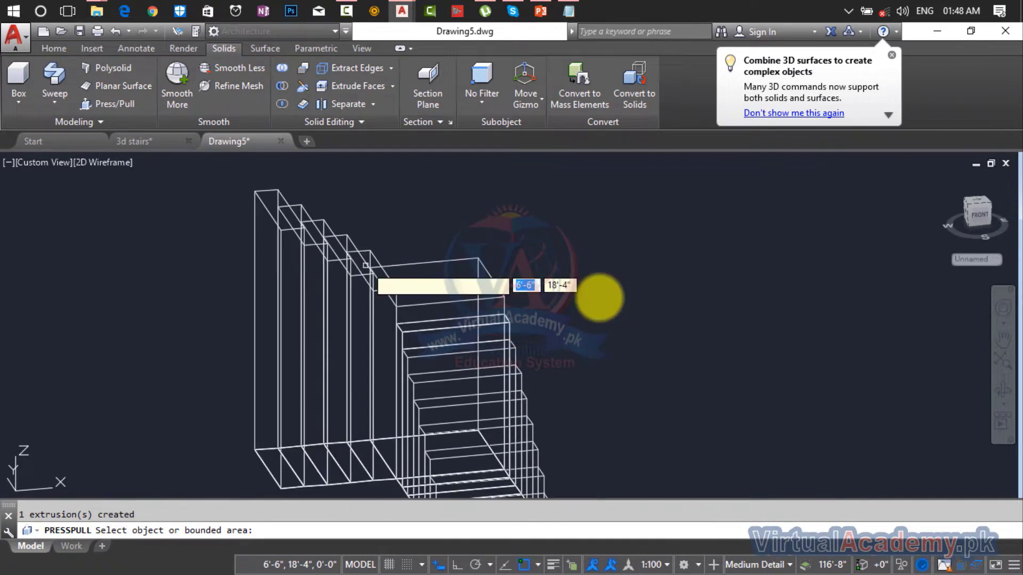
{"action": "key", "text": "Escape"}
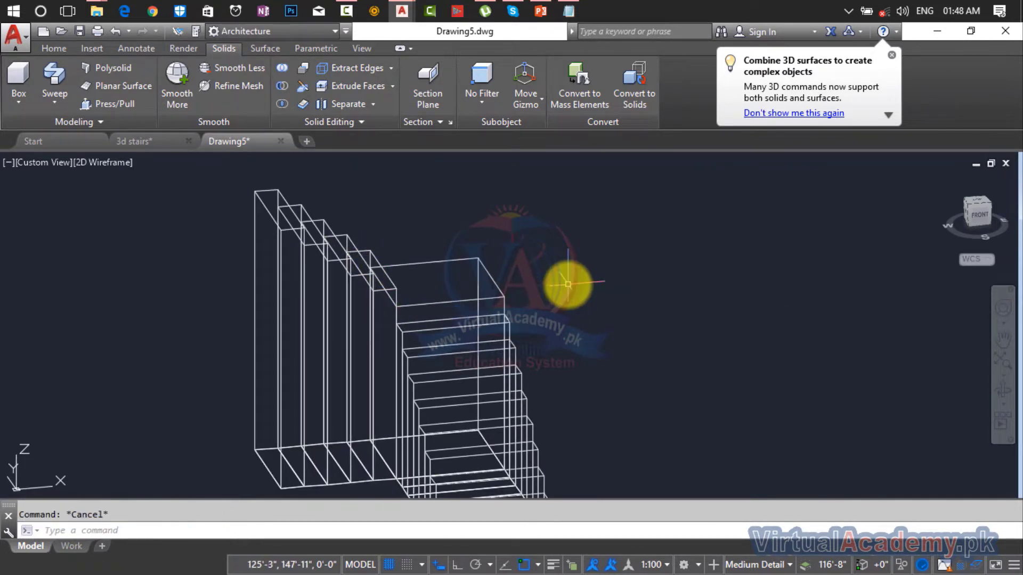
Step: Display the whole staircase in the Realistic visual style
{"action": "middle_click_drag", "start_coordinate": [569, 344], "coordinate": [624, 345], "text": "shift"}
{"action": "mouse_move", "coordinate": [542, 370]}
{"action": "middle_mouse_down", "text": "shift"}
{"action": "mouse_move", "coordinate": [613, 359]}
{"action": "mouse_move", "coordinate": [532, 358]}
{"action": "middle_mouse_up", "text": "shift"}
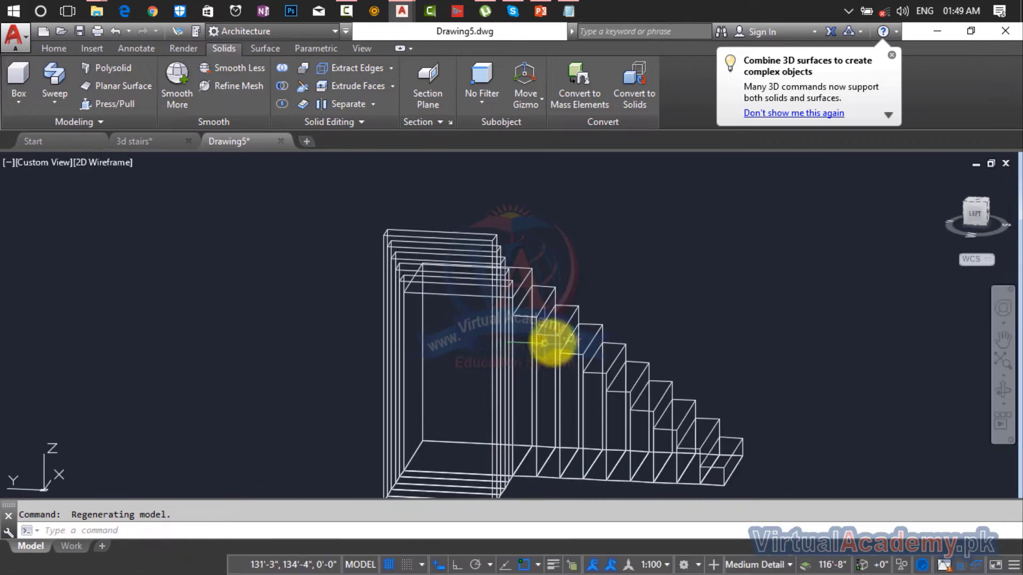
{"action": "left_click", "coordinate": [88, 163]}
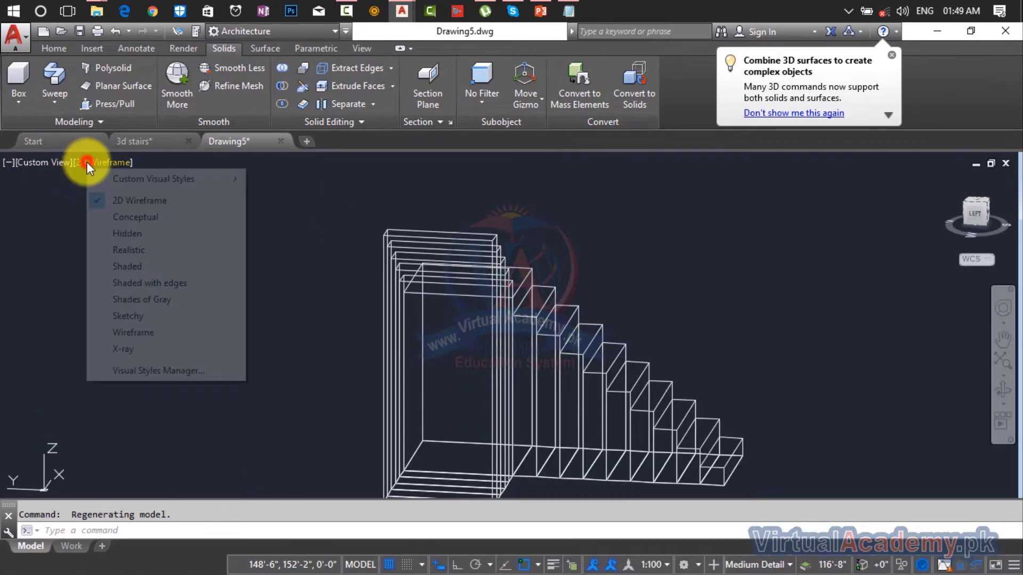
{"action": "left_click", "coordinate": [133, 249]}
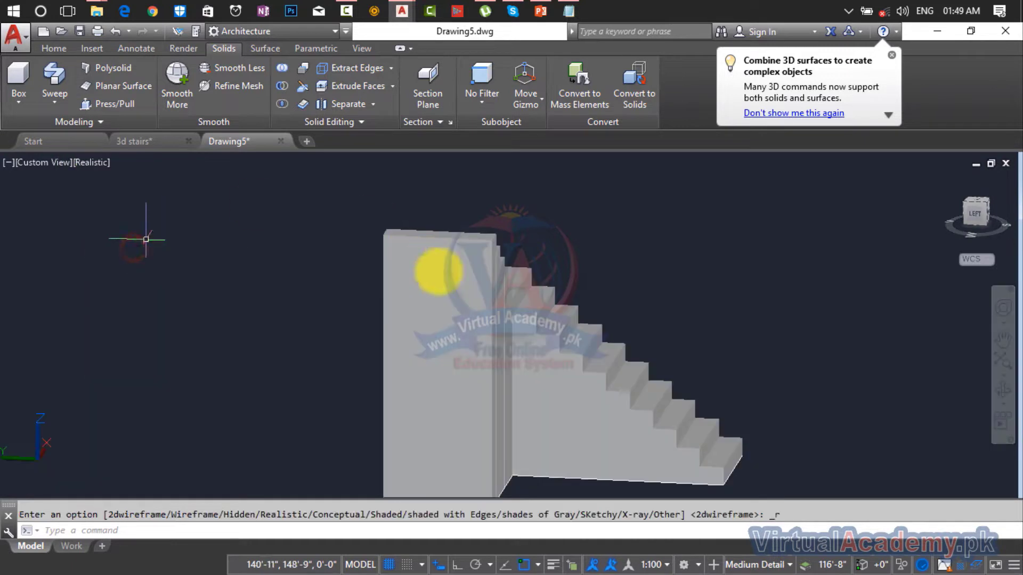
{"action": "scroll", "coordinate": [458, 290], "scroll_direction": "down", "scroll_amount": 4}
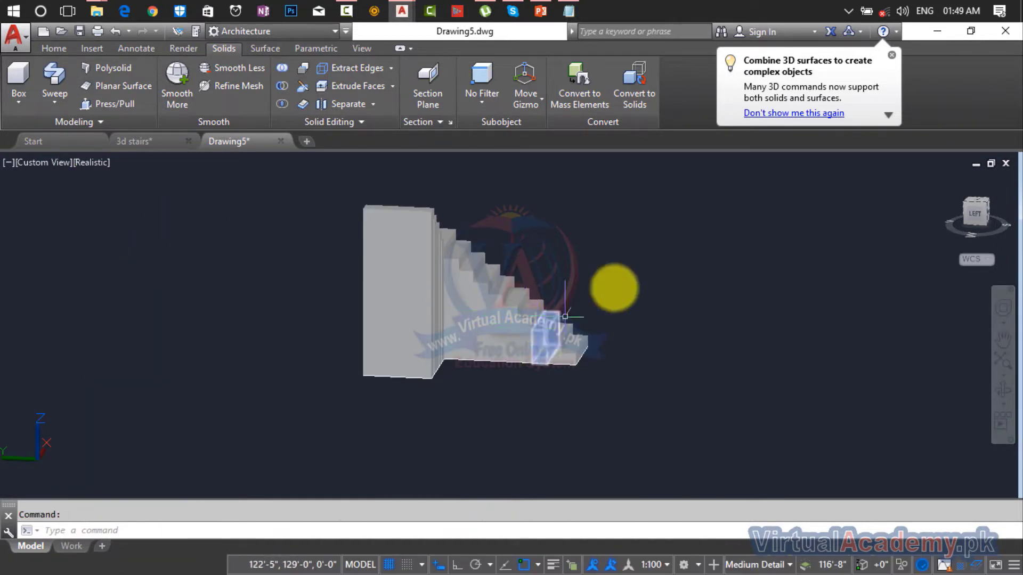
Step: Union all the step solids and the landing into a single solid
{"action": "left_click", "coordinate": [723, 199]}
{"action": "left_click", "coordinate": [321, 440]}
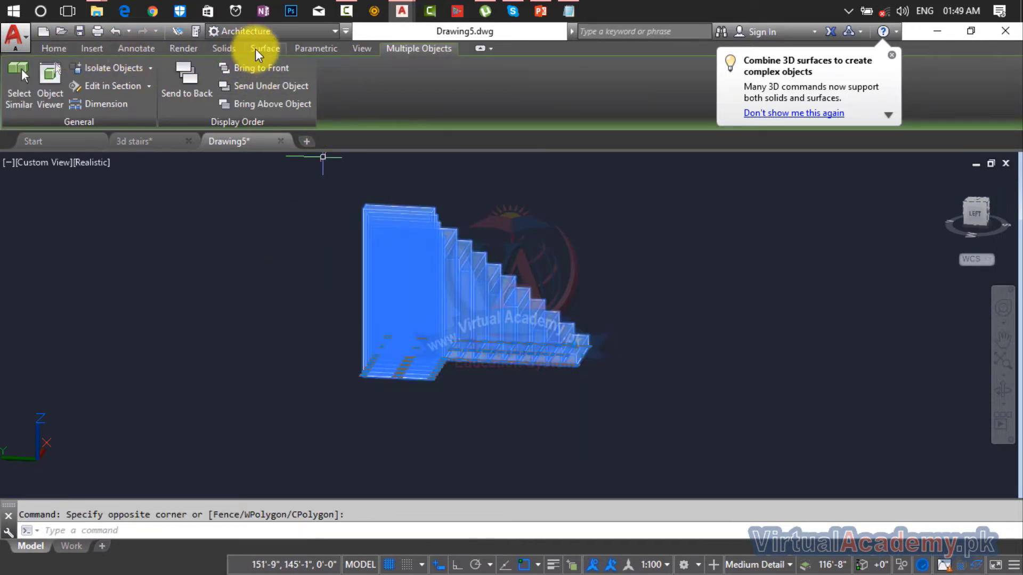
{"action": "left_click", "coordinate": [224, 49]}
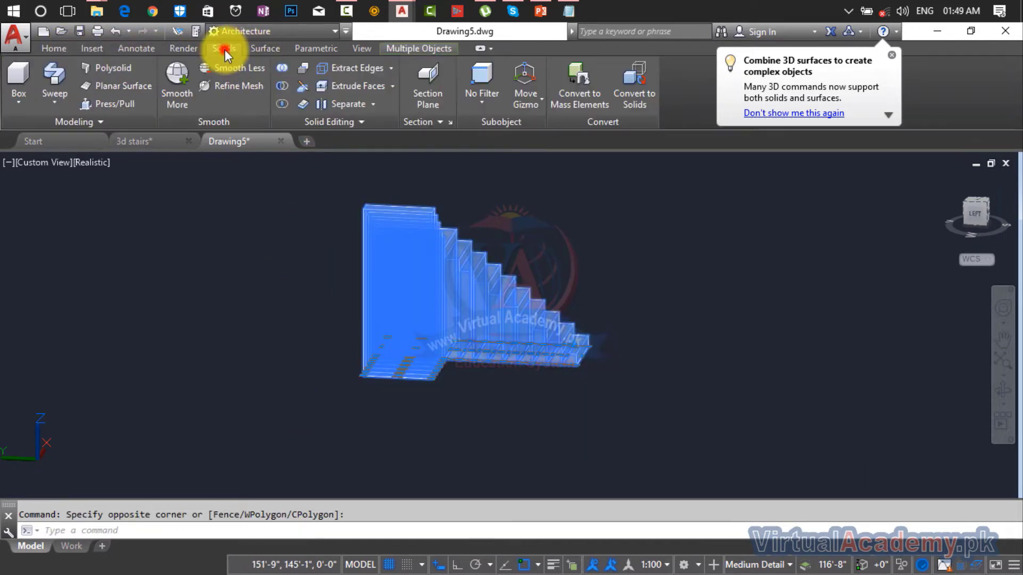
{"action": "left_click", "coordinate": [283, 68]}
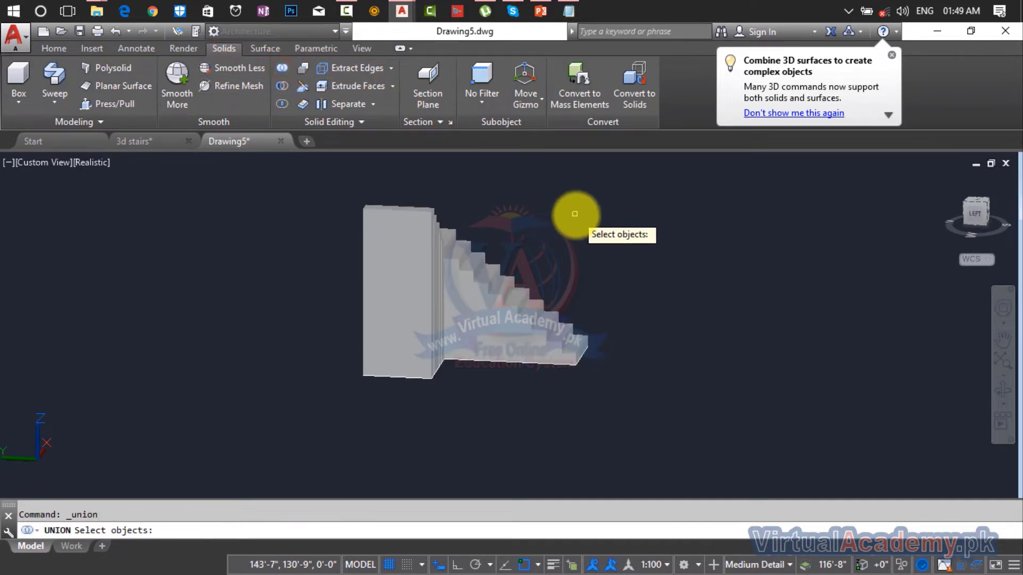
{"action": "left_click", "coordinate": [678, 162]}
{"action": "left_click", "coordinate": [290, 419]}
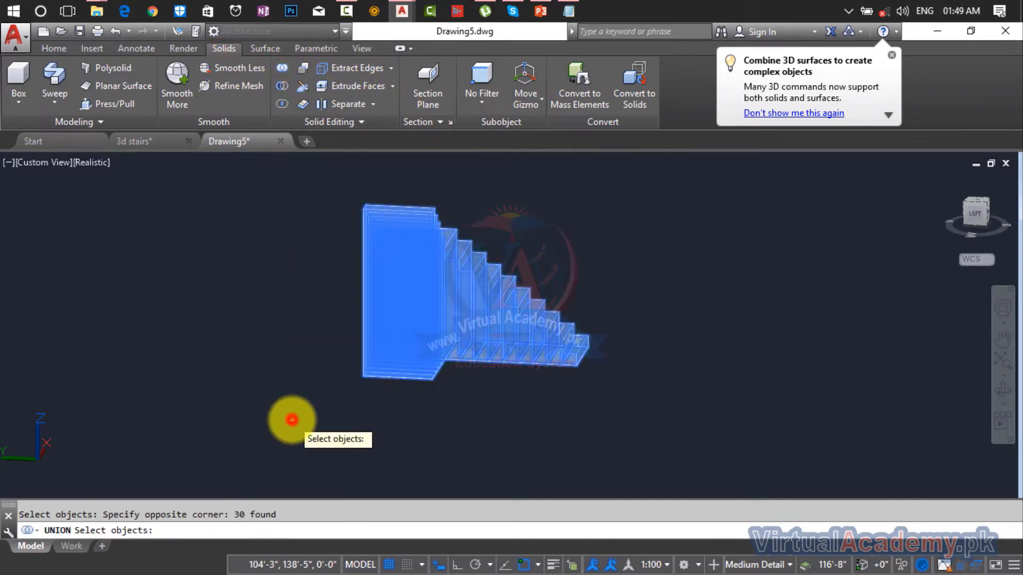
{"action": "right_click", "coordinate": [288, 363]}
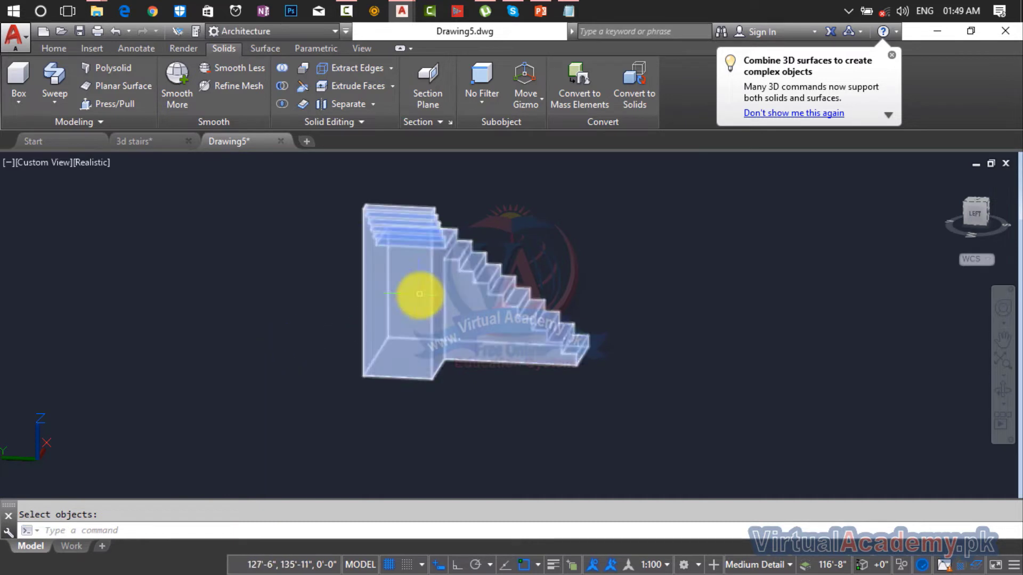
Step: Draw a diagonal line on the longer flight's side face, from the uppermost tread's corner at the landing to the lowest step's bottom front corner
{"action": "scroll", "coordinate": [455, 287], "scroll_direction": "up", "scroll_amount": 8}
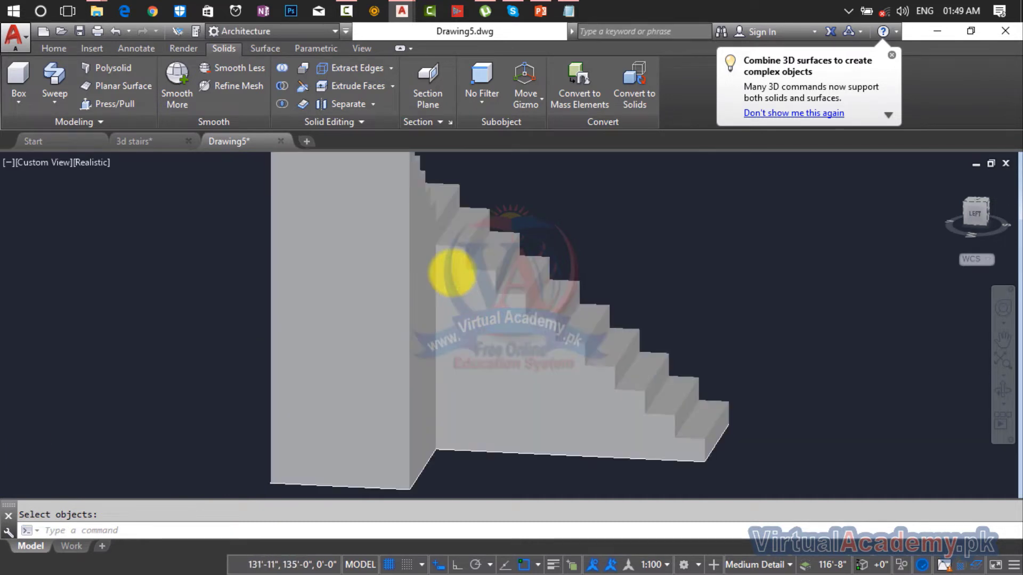
{"action": "key", "text": "Escape"}
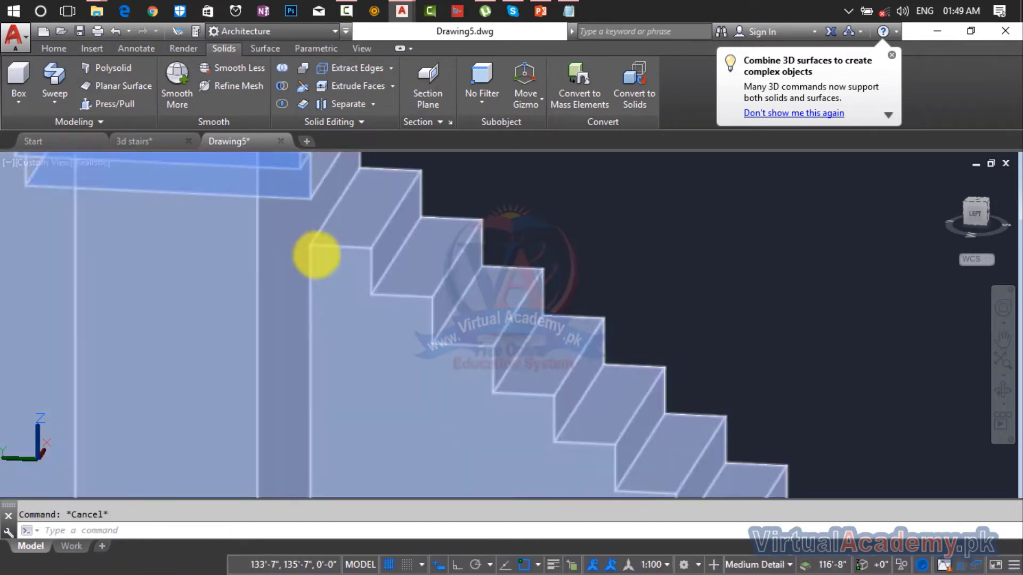
{"action": "scroll", "coordinate": [314, 250], "scroll_direction": "up", "scroll_amount": 2}
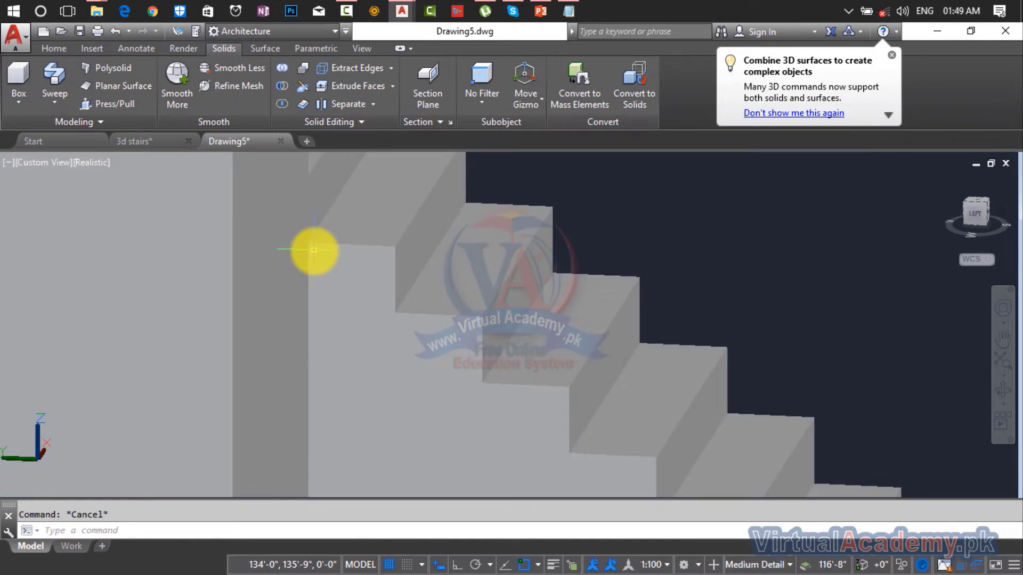
{"action": "type", "text": "l"}
{"action": "key", "text": "Return"}
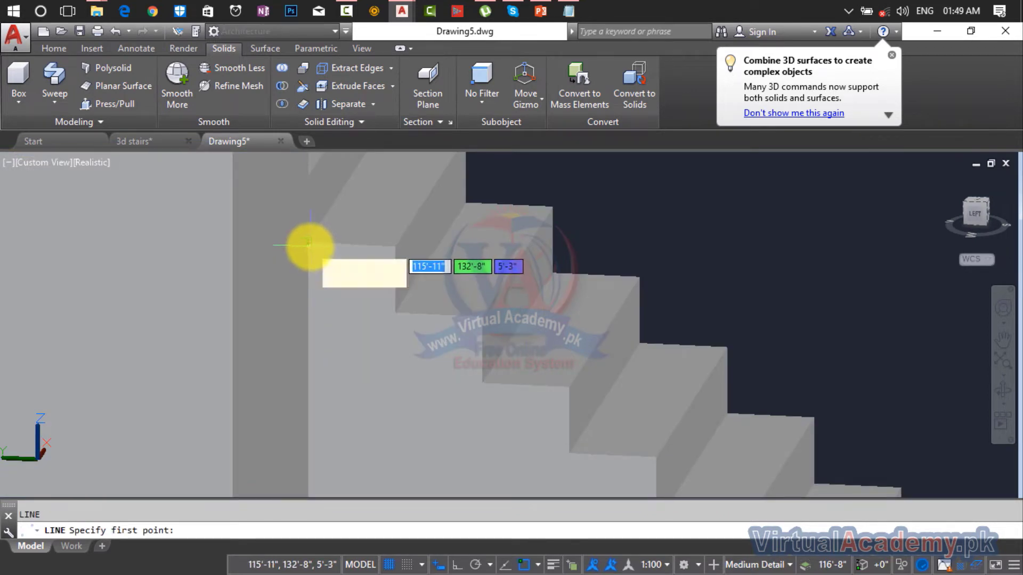
{"action": "scroll", "coordinate": [308, 243], "scroll_direction": "up", "scroll_amount": 3}
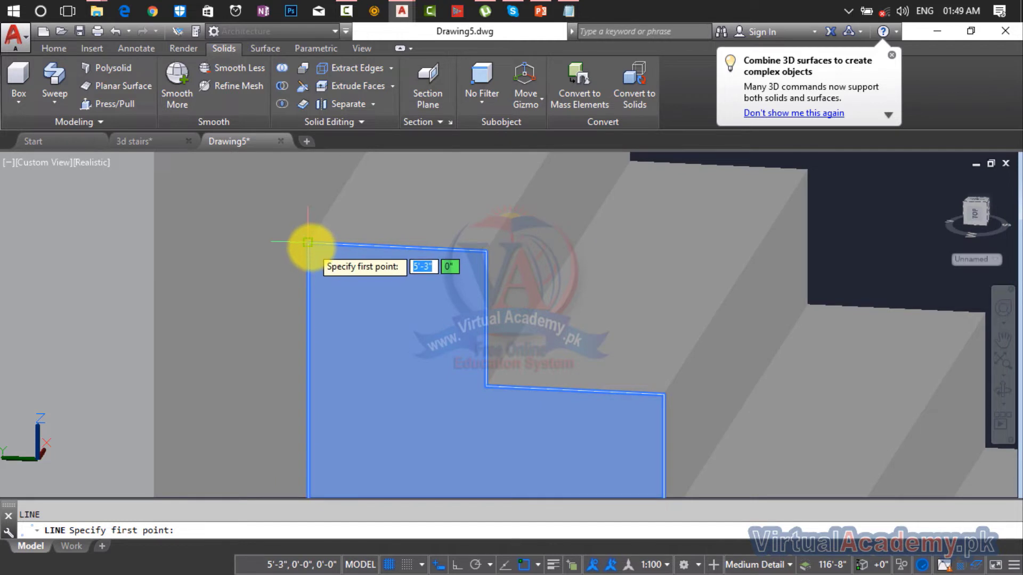
{"action": "left_click", "coordinate": [308, 242]}
{"action": "scroll", "coordinate": [467, 413], "scroll_direction": "down", "scroll_amount": 4}
{"action": "middle_click_drag", "start_coordinate": [468, 412], "coordinate": [331, 192]}
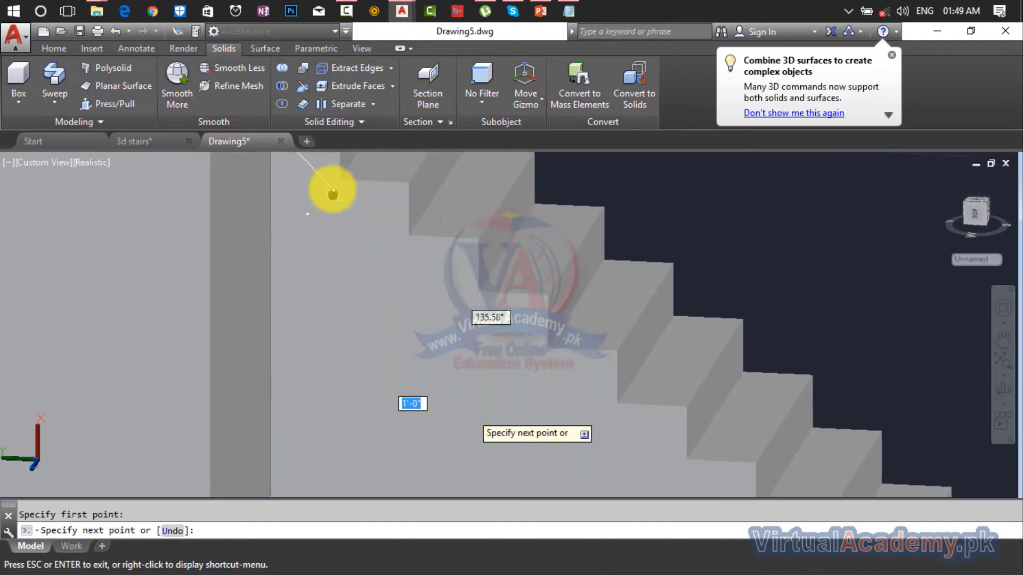
{"action": "scroll", "coordinate": [526, 404], "scroll_direction": "down", "scroll_amount": 2}
{"action": "scroll", "coordinate": [526, 402], "scroll_direction": "down", "scroll_amount": 3}
{"action": "scroll", "coordinate": [483, 358], "scroll_direction": "up", "scroll_amount": 2}
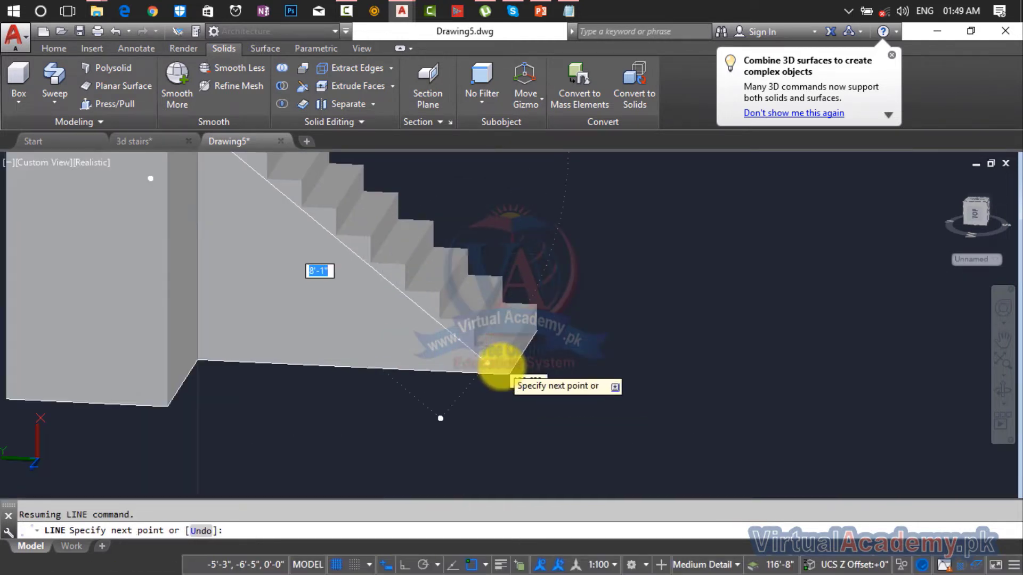
{"action": "scroll", "coordinate": [506, 378], "scroll_direction": "up", "scroll_amount": 4}
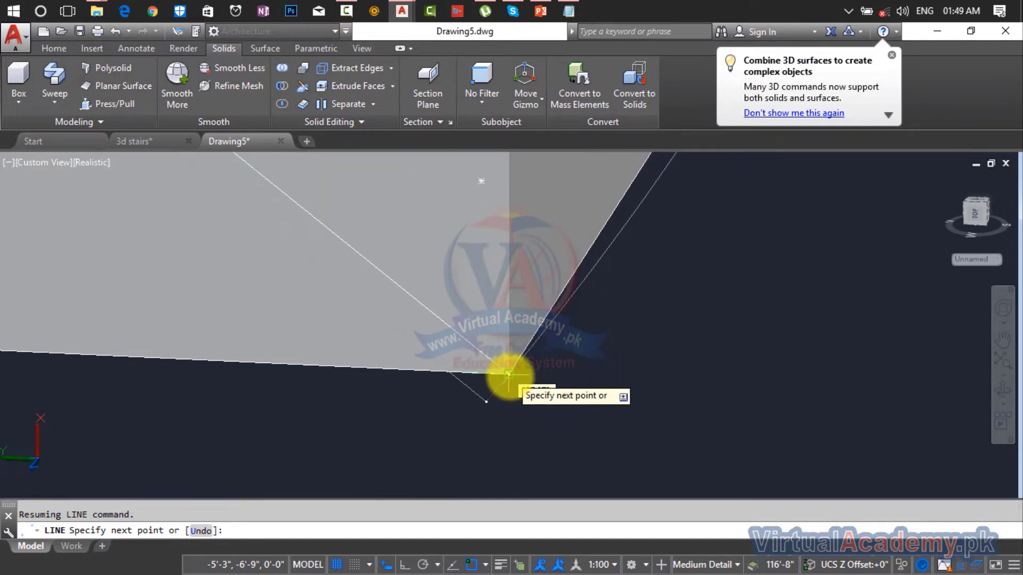
{"action": "key", "text": "Escape"}
{"action": "key", "text": "Escape"}
{"action": "middle_click", "coordinate": [491, 366]}
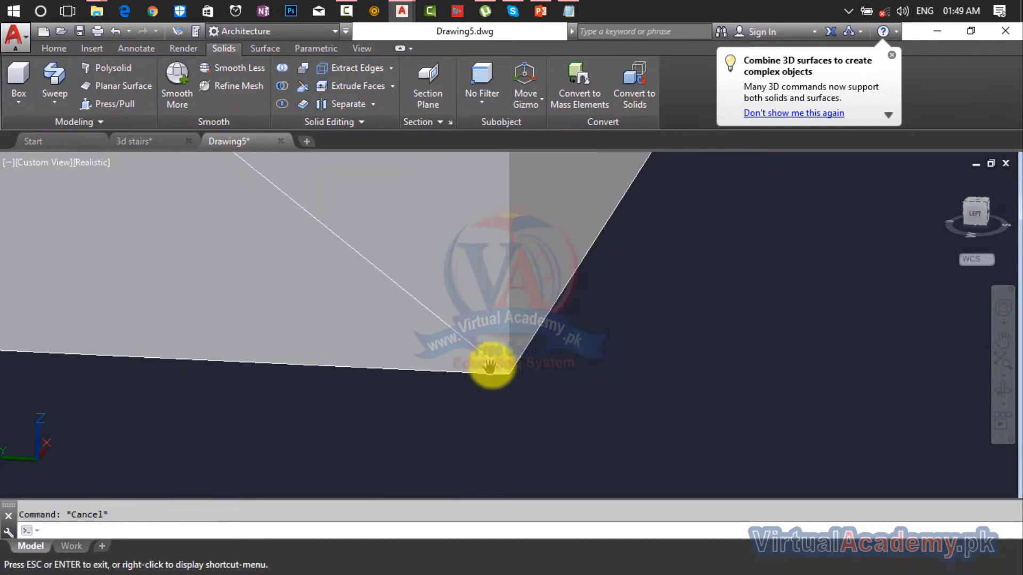
Step: Move the diagonal line from the lowest step's bottom front corner a short distance inward along the flight's bottom edge
{"action": "scroll", "coordinate": [496, 373], "scroll_direction": "up", "scroll_amount": 2}
{"action": "key", "text": "Escape"}
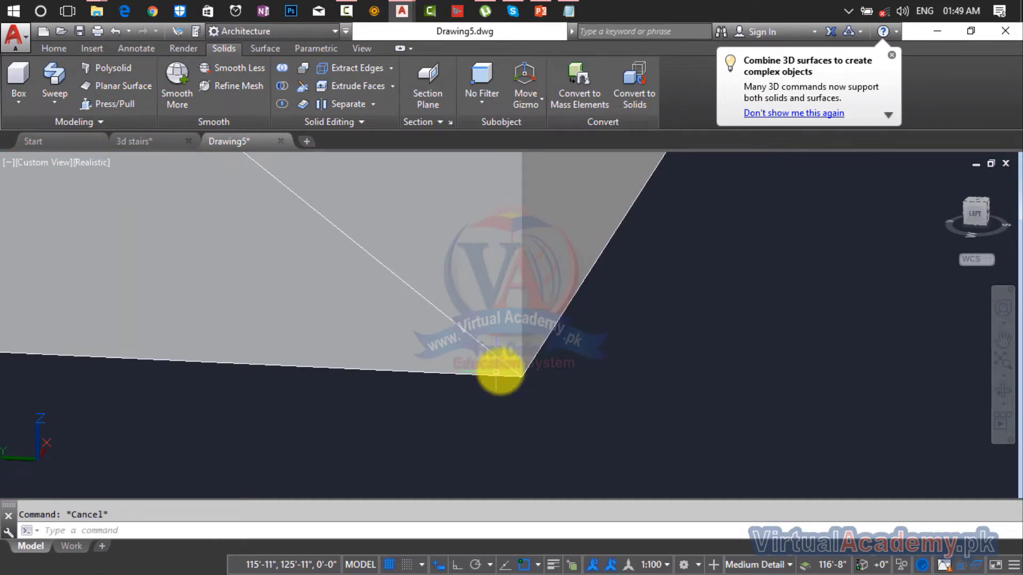
{"action": "type", "text": "m"}
{"action": "key", "text": "Return"}
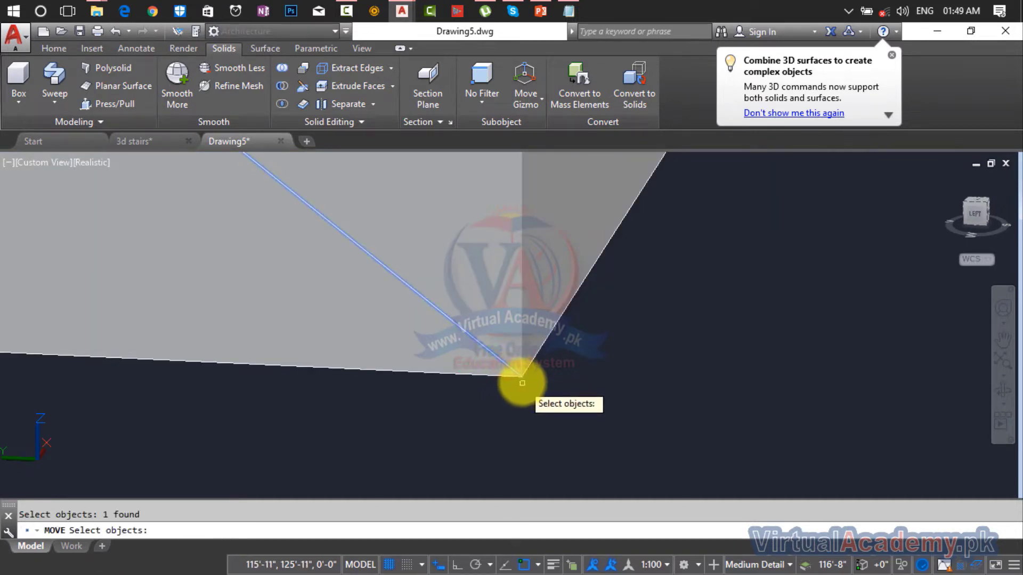
{"action": "left_click", "coordinate": [521, 378]}
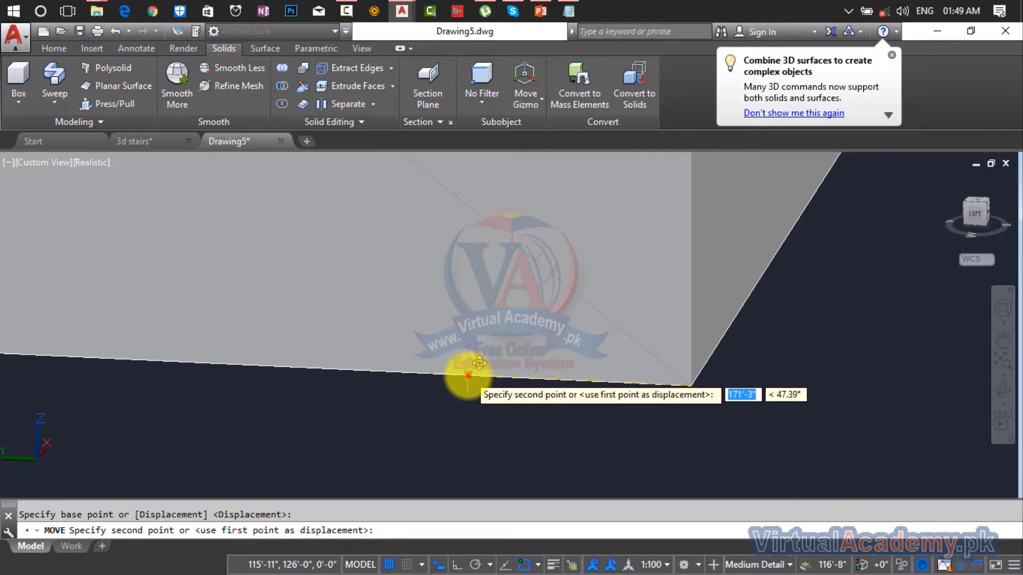
{"action": "left_click", "coordinate": [468, 376]}
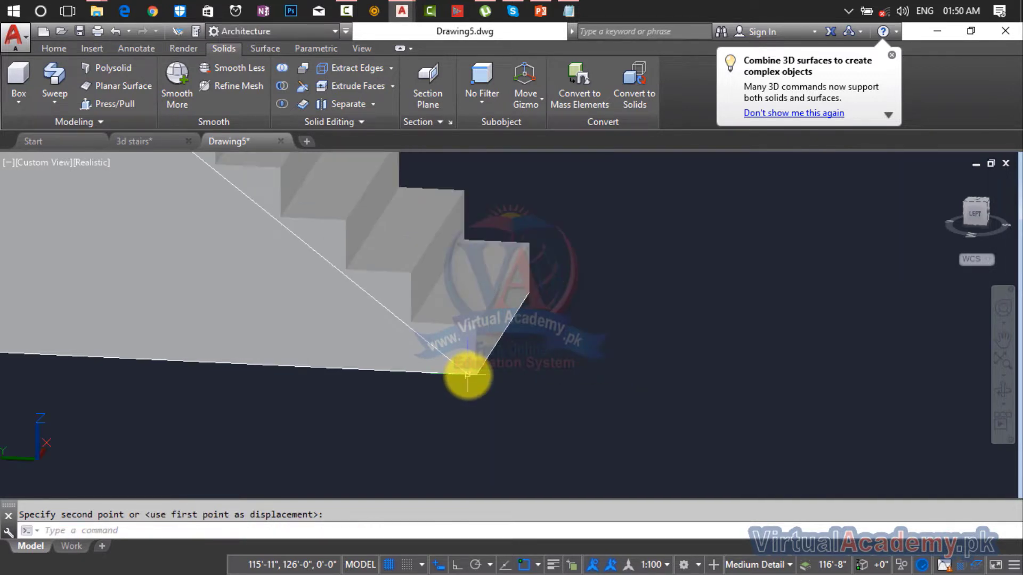
{"action": "scroll", "coordinate": [267, 216], "scroll_direction": "up", "scroll_amount": 5}
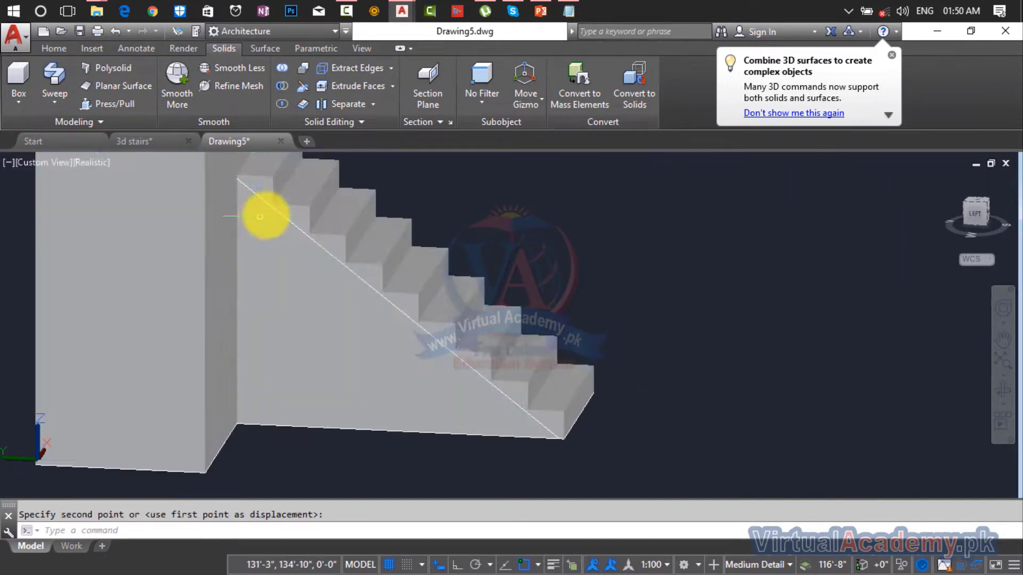
Step: Switch to the 2D Wireframe visual style and move the diagonal line slightly farther inward along the flight's bottom edge
{"action": "left_click", "coordinate": [98, 161]}
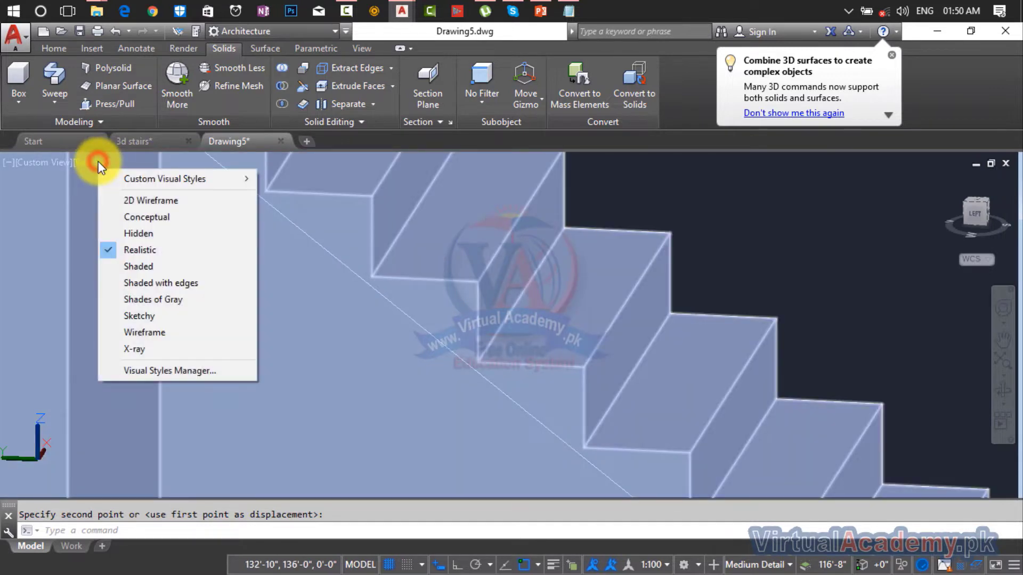
{"action": "left_click", "coordinate": [103, 198]}
{"action": "scroll", "coordinate": [458, 341], "scroll_direction": "down", "scroll_amount": 3}
{"action": "scroll", "coordinate": [507, 382], "scroll_direction": "up", "scroll_amount": 6}
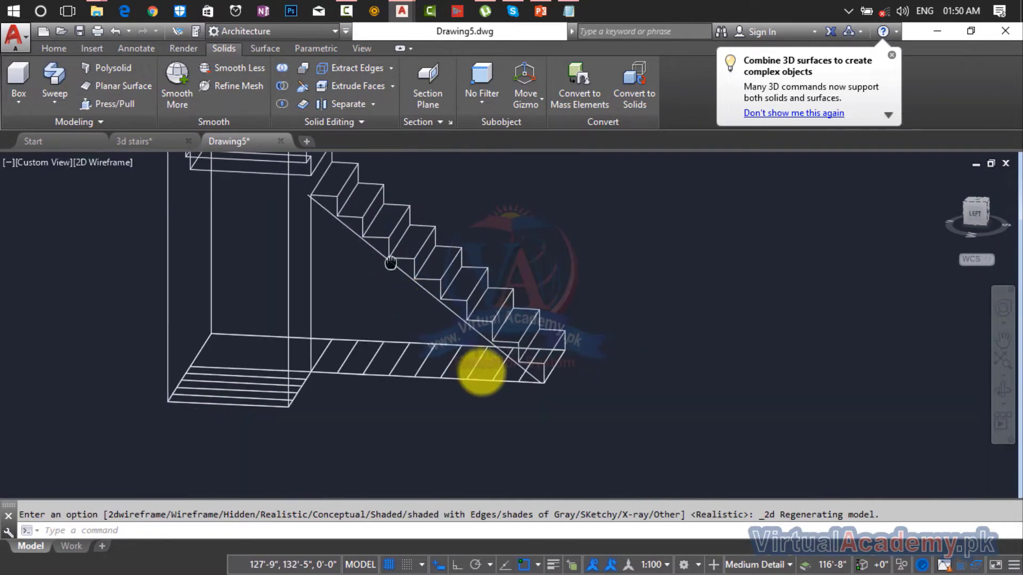
{"action": "scroll", "coordinate": [625, 403], "scroll_direction": "up", "scroll_amount": 4}
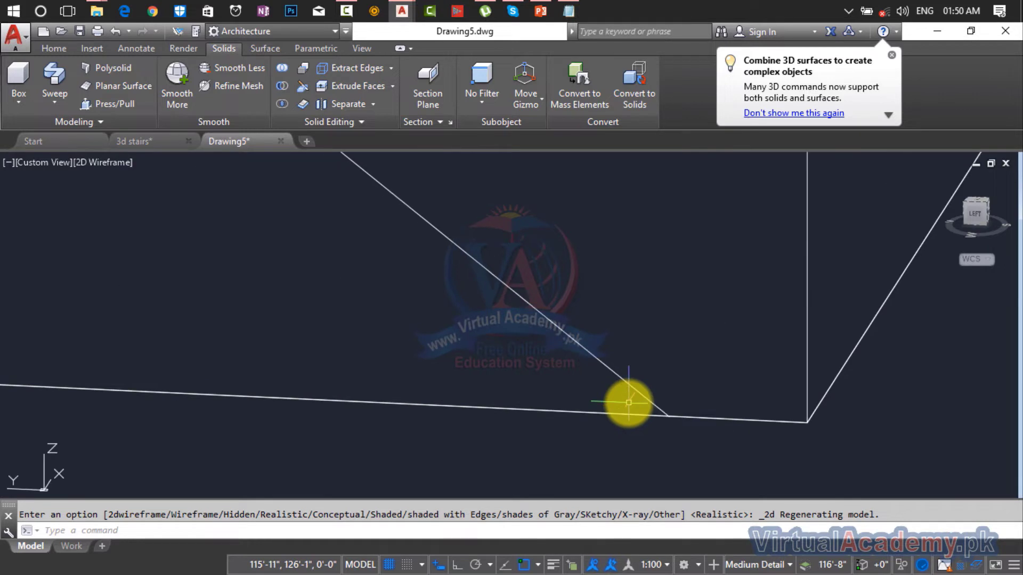
{"action": "key", "text": "Return"}
{"action": "left_click", "coordinate": [649, 402]}
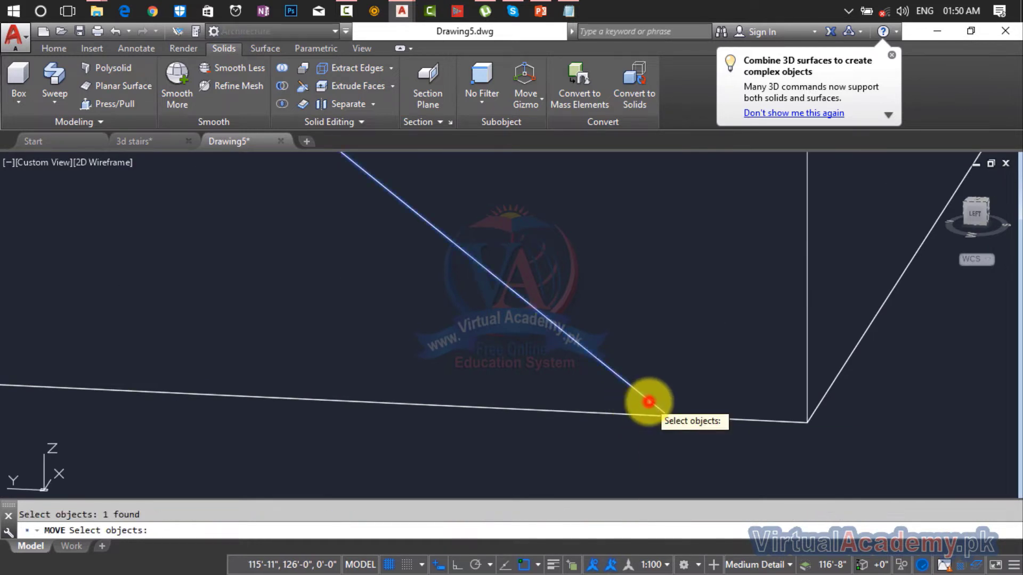
{"action": "key", "text": "Return"}
{"action": "left_click", "coordinate": [669, 415]}
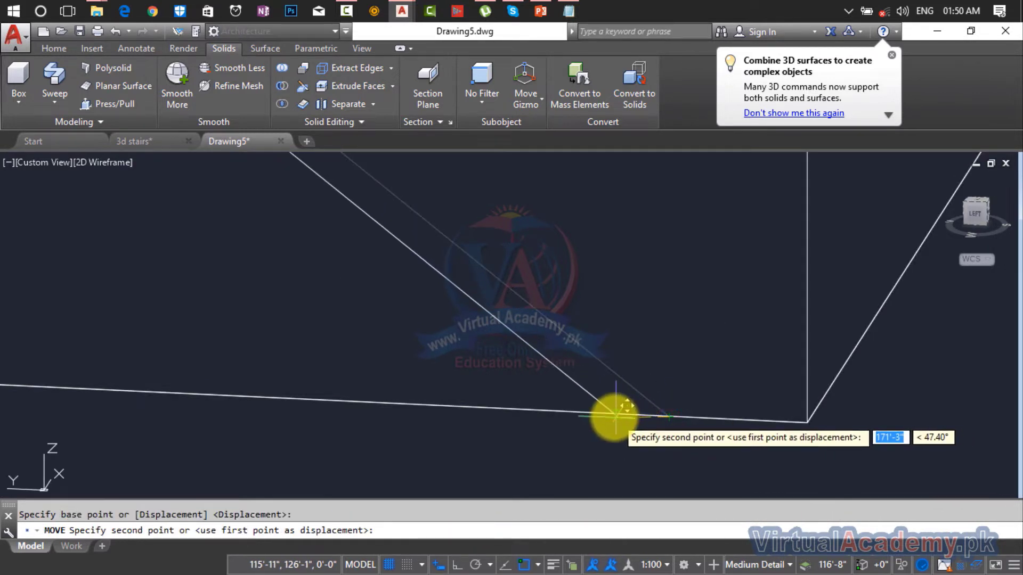
{"action": "left_click", "coordinate": [597, 413]}
{"action": "scroll", "coordinate": [597, 413], "scroll_direction": "down", "scroll_amount": 5}
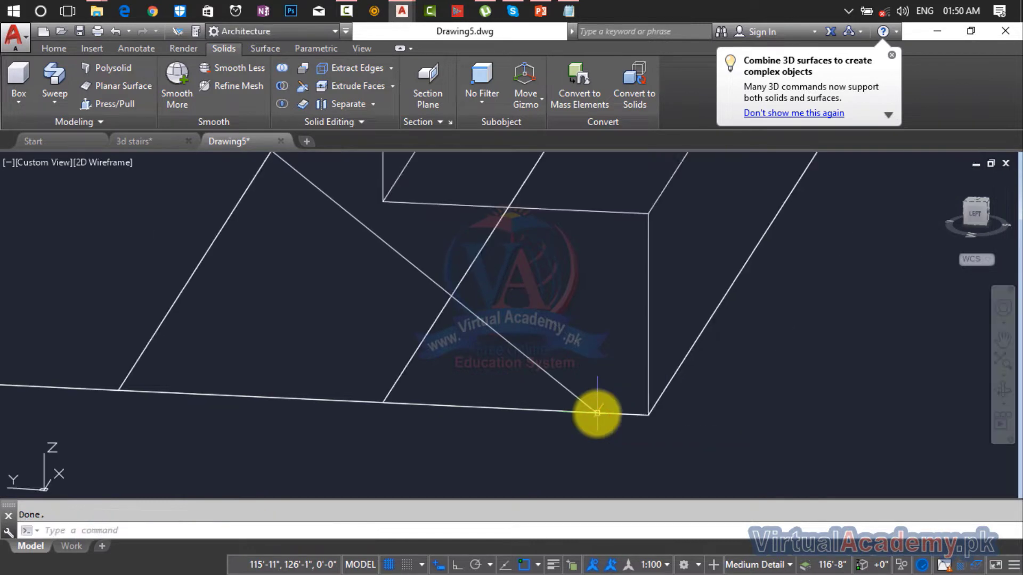
Step: Stretch the diagonal line's protruding upper end back to where it crosses the flight's vertical edge at the landing
{"action": "middle_click_drag", "start_coordinate": [597, 414], "coordinate": [658, 423]}
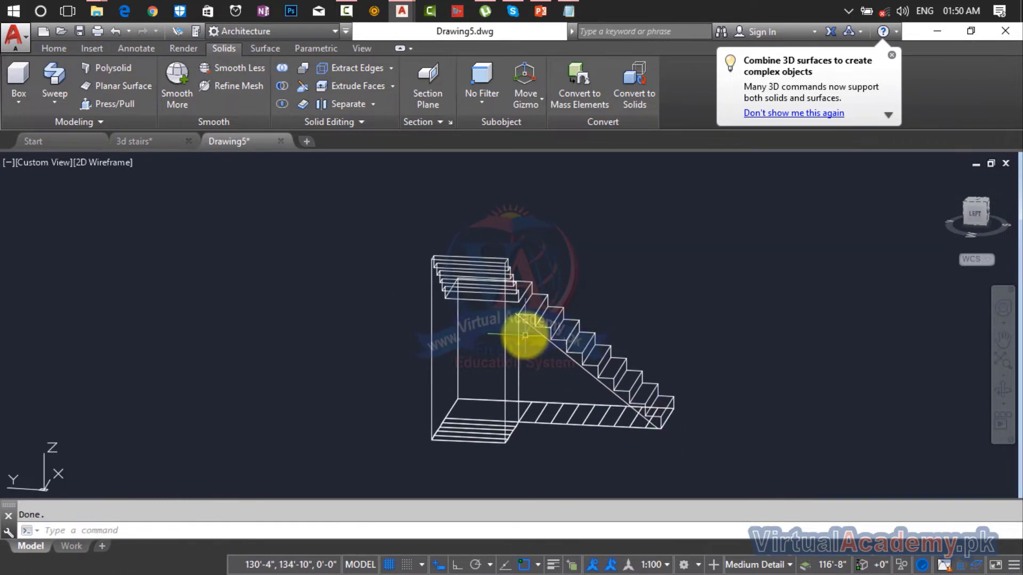
{"action": "scroll", "coordinate": [511, 287], "scroll_direction": "up", "scroll_amount": 10}
{"action": "scroll", "coordinate": [500, 375], "scroll_direction": "down", "scroll_amount": 5}
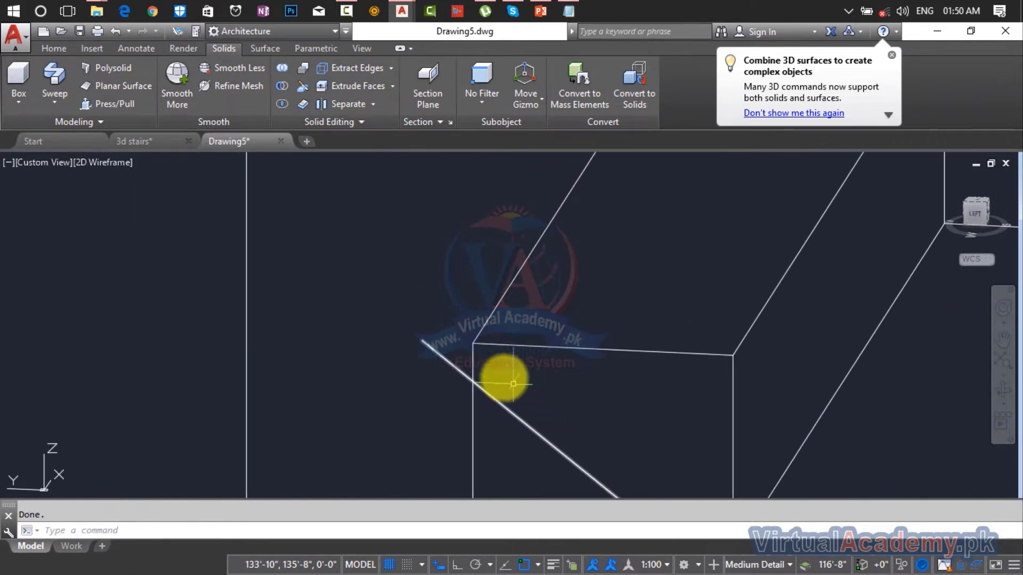
{"action": "scroll", "coordinate": [499, 374], "scroll_direction": "up", "scroll_amount": 5}
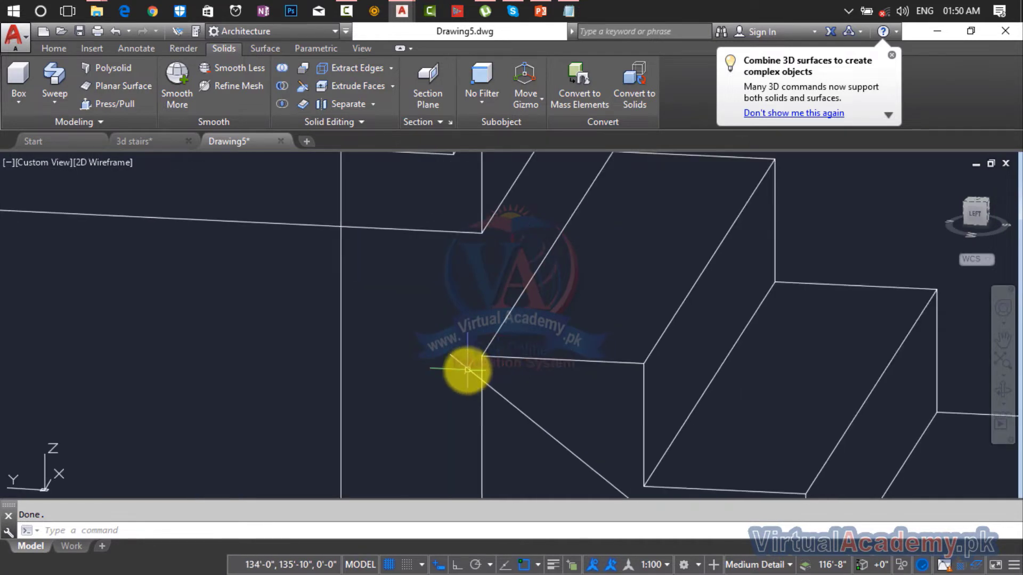
{"action": "scroll", "coordinate": [465, 367], "scroll_direction": "up", "scroll_amount": 3}
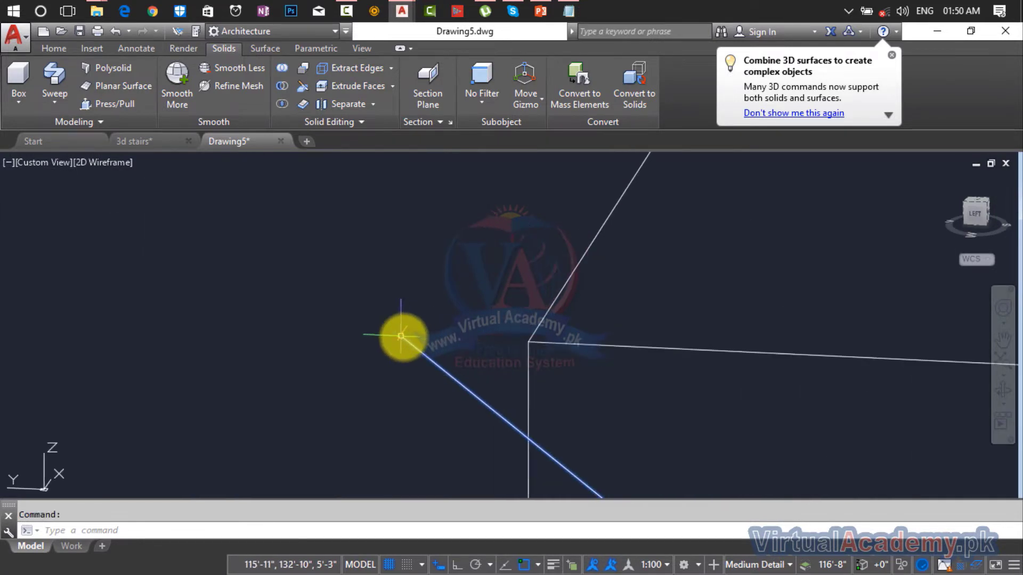
{"action": "left_click", "coordinate": [400, 335]}
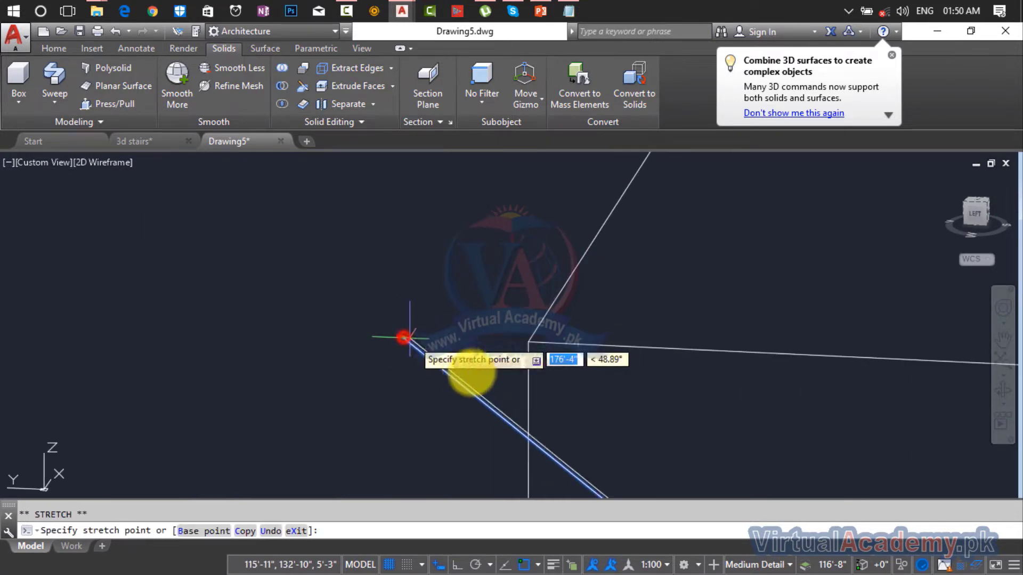
{"action": "left_click", "coordinate": [527, 440]}
{"action": "scroll", "coordinate": [525, 373], "scroll_direction": "down", "scroll_amount": 5}
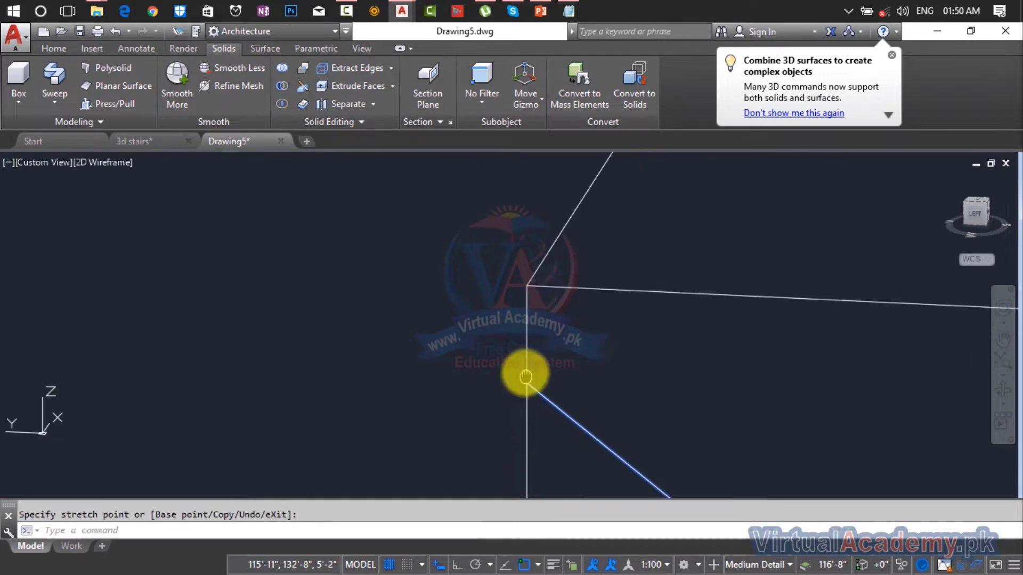
{"action": "key", "text": "Escape"}
Step: Display the staircase with its trimmed diagonal line in the Realistic visual style
{"action": "middle_click_drag", "start_coordinate": [616, 387], "coordinate": [591, 371], "text": "shift"}
{"action": "scroll", "coordinate": [592, 371], "scroll_direction": "down", "scroll_amount": 5}
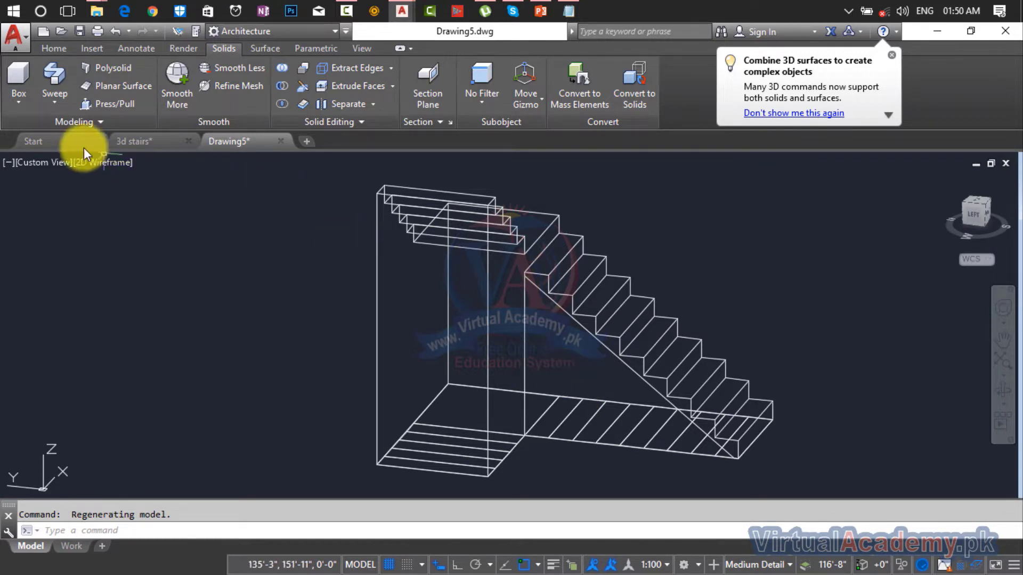
{"action": "left_click", "coordinate": [90, 164]}
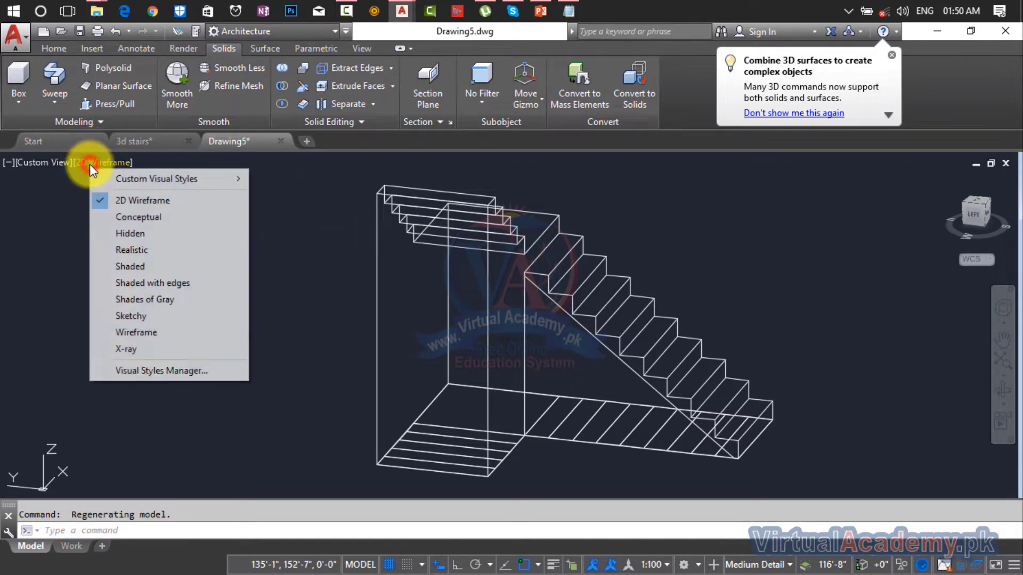
{"action": "left_click", "coordinate": [133, 249]}
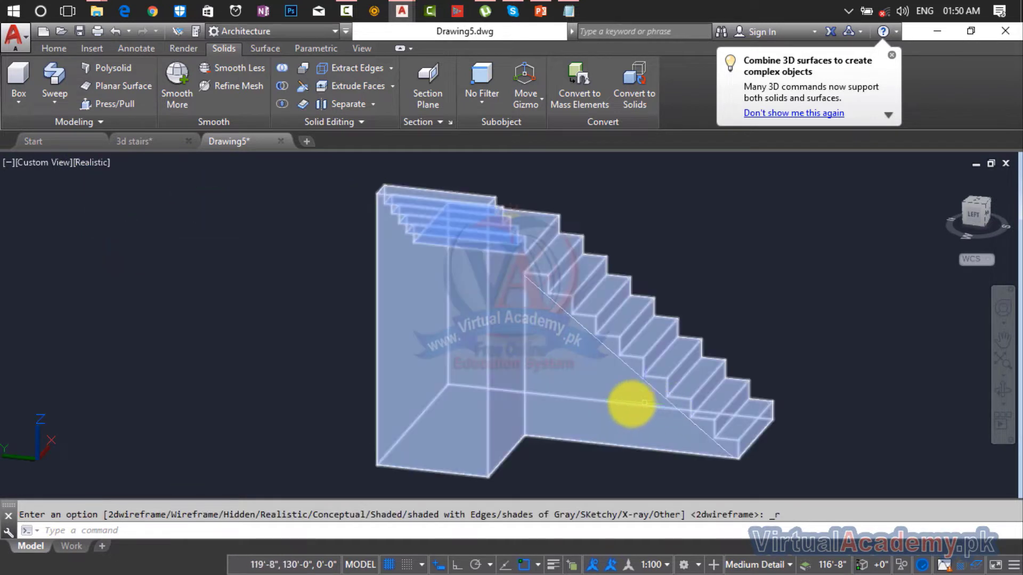
Step: Press/Pull the triangular area beneath the diagonal line through the full width of the longer flight to cut it away
{"action": "left_click", "coordinate": [96, 104]}
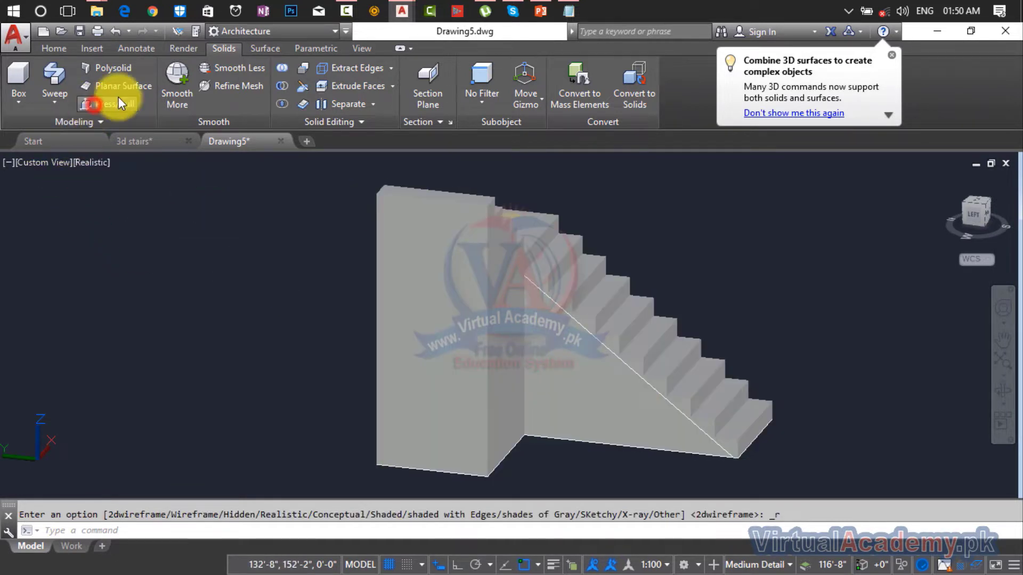
{"action": "left_click", "coordinate": [551, 350]}
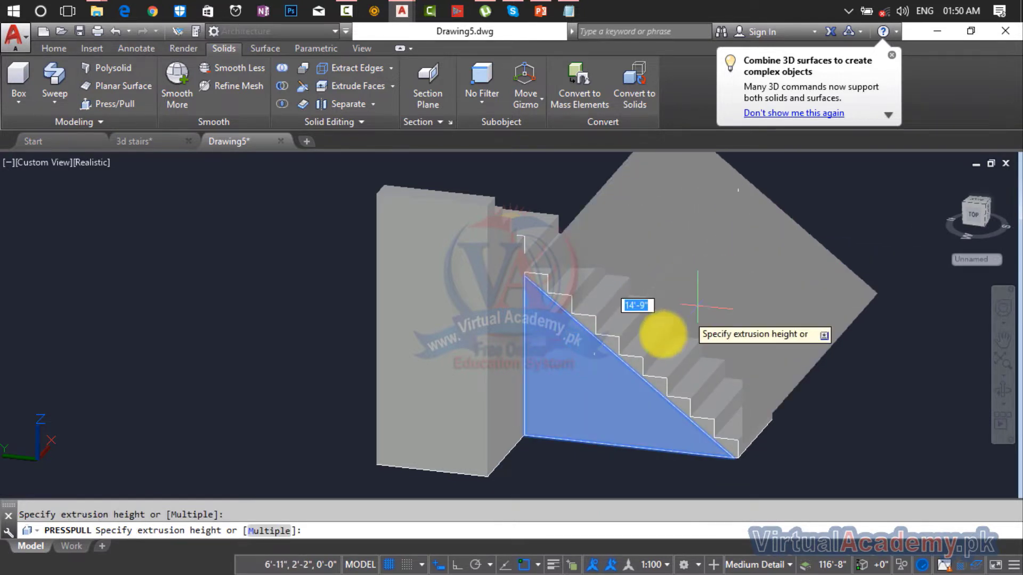
{"action": "scroll", "coordinate": [718, 328], "scroll_direction": "down", "scroll_amount": 2}
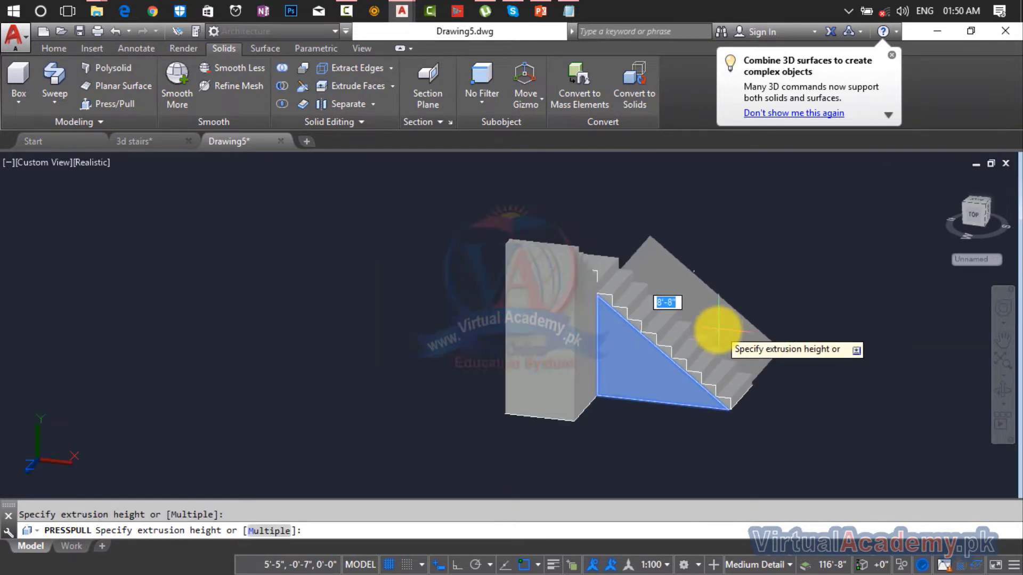
{"action": "middle_click_drag", "start_coordinate": [719, 329], "coordinate": [616, 413]}
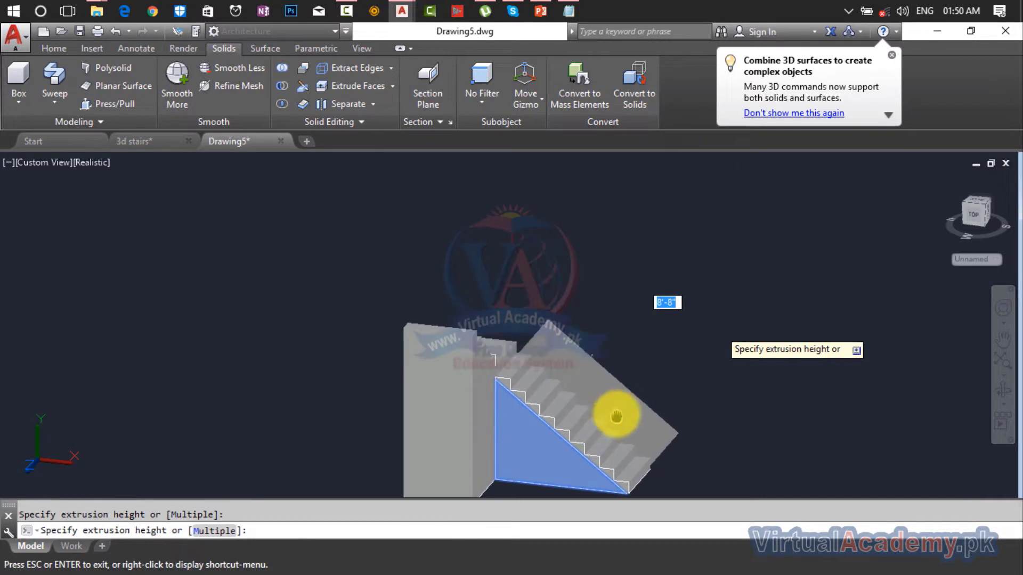
{"action": "left_click", "coordinate": [709, 344]}
{"action": "scroll", "coordinate": [520, 434], "scroll_direction": "up", "scroll_amount": 5}
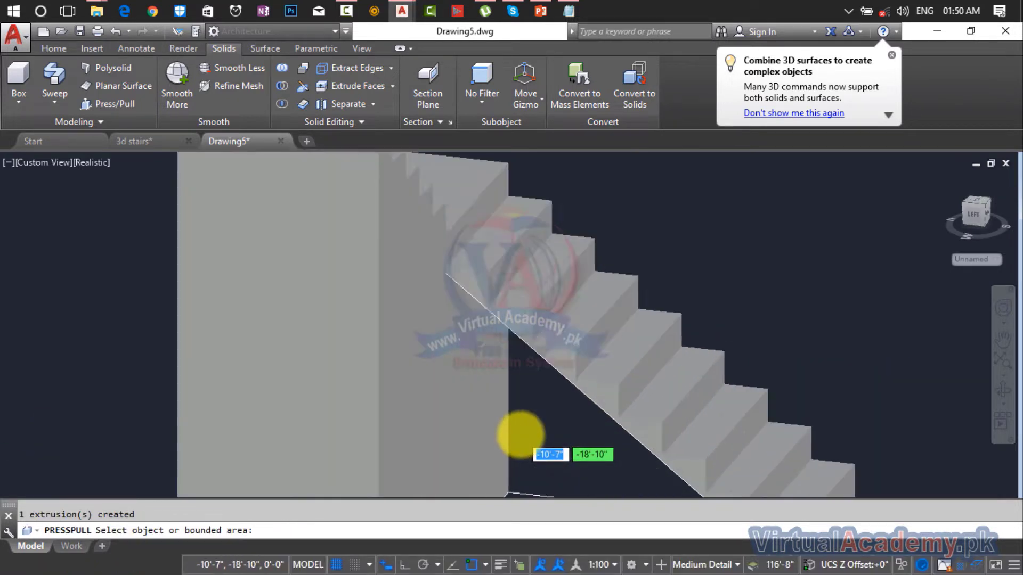
{"action": "scroll", "coordinate": [520, 430], "scroll_direction": "down", "scroll_amount": 4}
{"action": "scroll", "coordinate": [506, 399], "scroll_direction": "up", "scroll_amount": 2}
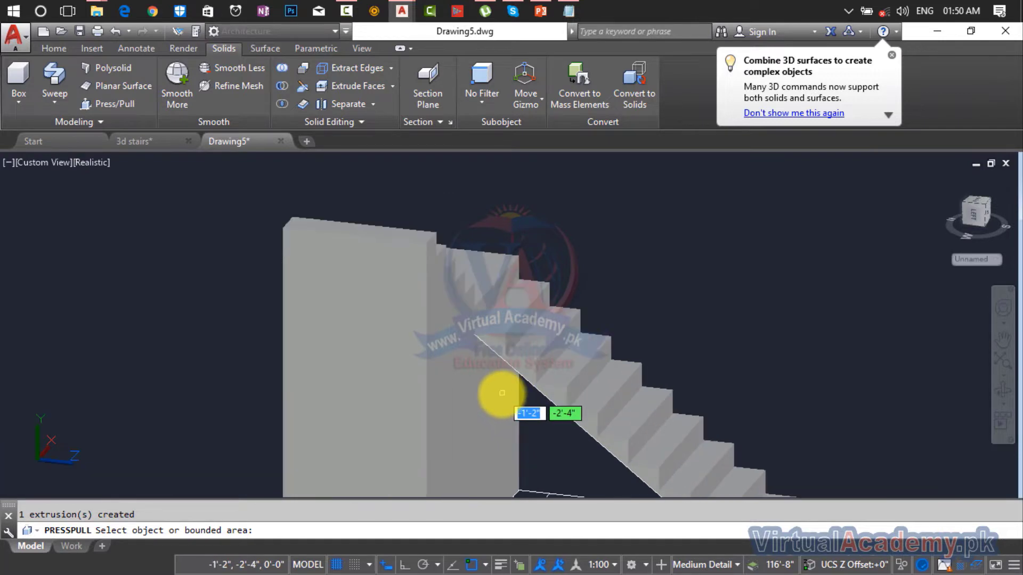
{"action": "scroll", "coordinate": [502, 393], "scroll_direction": "up", "scroll_amount": 4}
{"action": "key", "text": "Return"}
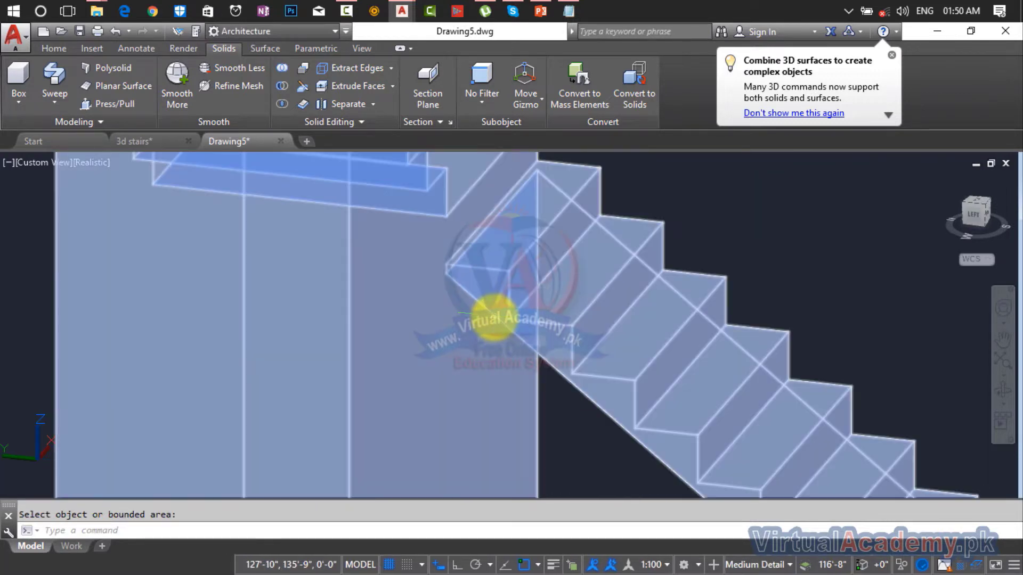
Step: Switch to the 2D Wireframe visual style and delete the diagonal construction line from the flight's underside edge
{"action": "scroll", "coordinate": [493, 319], "scroll_direction": "up", "scroll_amount": 3}
{"action": "left_click", "coordinate": [494, 317]}
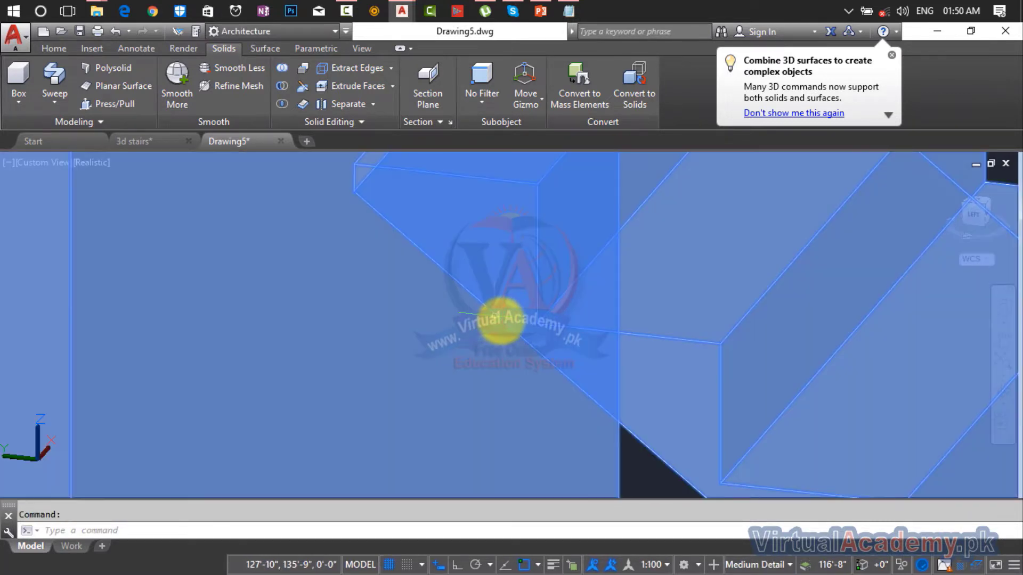
{"action": "key", "text": "Escape"}
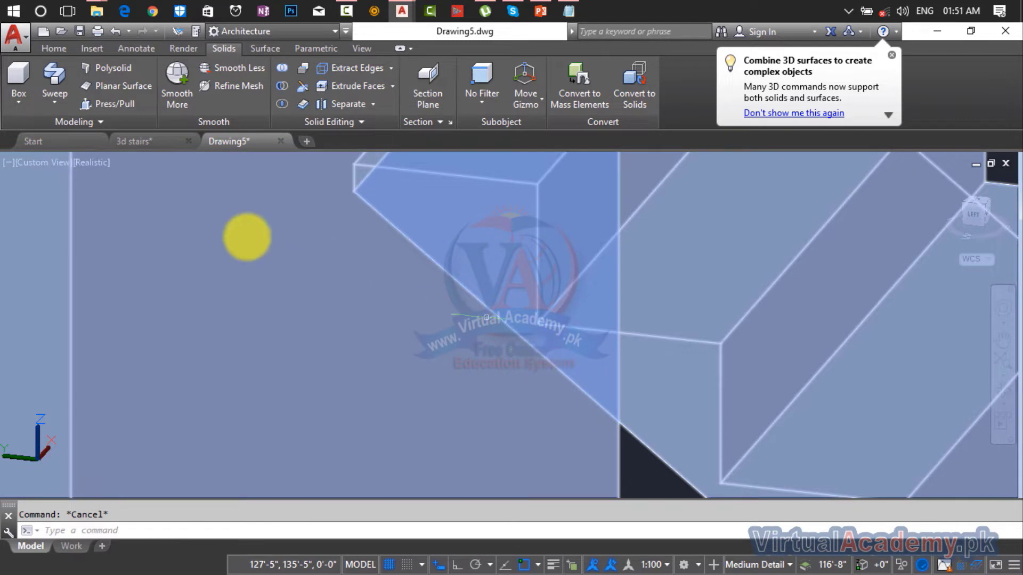
{"action": "left_click", "coordinate": [99, 163]}
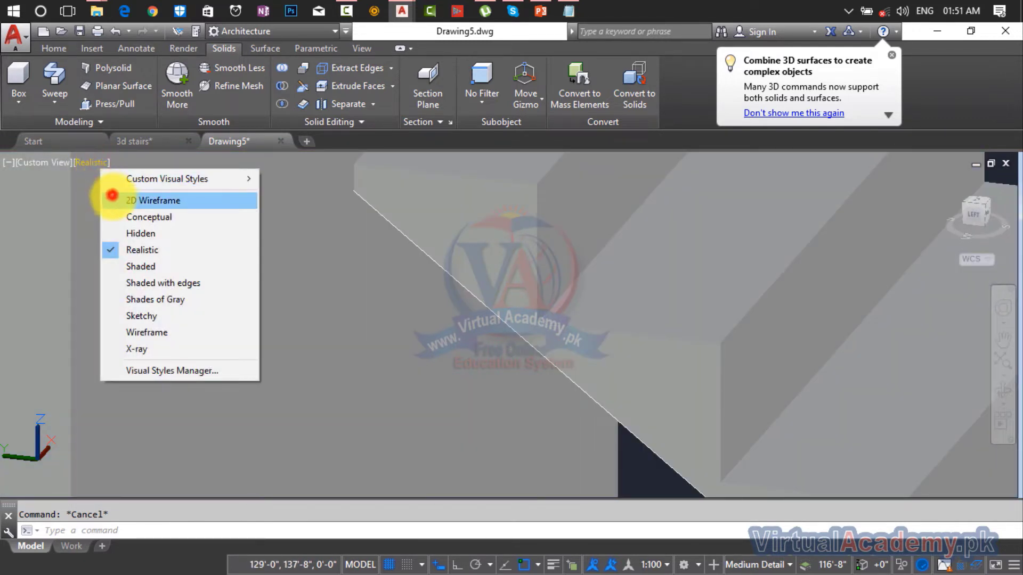
{"action": "left_click", "coordinate": [112, 196]}
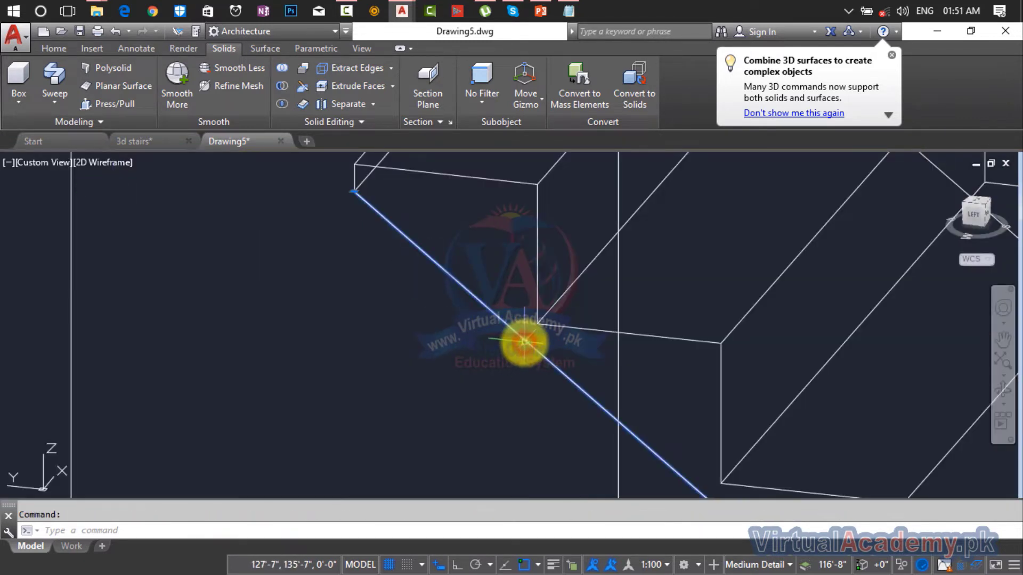
{"action": "key", "text": "Delete"}
{"action": "scroll", "coordinate": [522, 343], "scroll_direction": "down", "scroll_amount": 5}
{"action": "scroll", "coordinate": [492, 319], "scroll_direction": "up", "scroll_amount": 5}
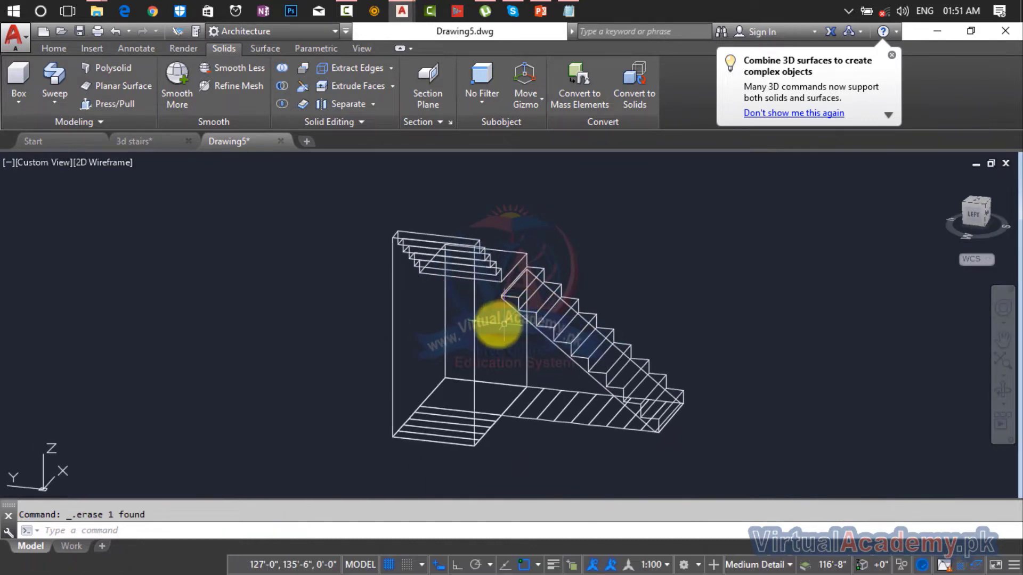
Step: Return to the Realistic visual style and view the staircase from its front side, facing the shorter flight
{"action": "scroll", "coordinate": [504, 314], "scroll_direction": "down", "scroll_amount": 4}
{"action": "scroll", "coordinate": [100, 176], "scroll_direction": "up", "scroll_amount": 2}
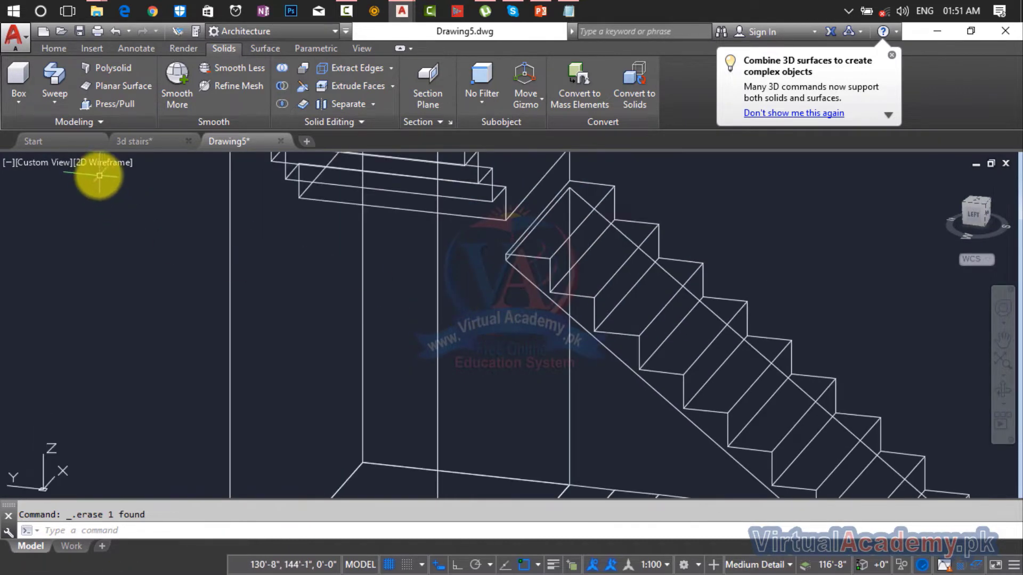
{"action": "left_click", "coordinate": [94, 163]}
{"action": "left_click", "coordinate": [141, 248]}
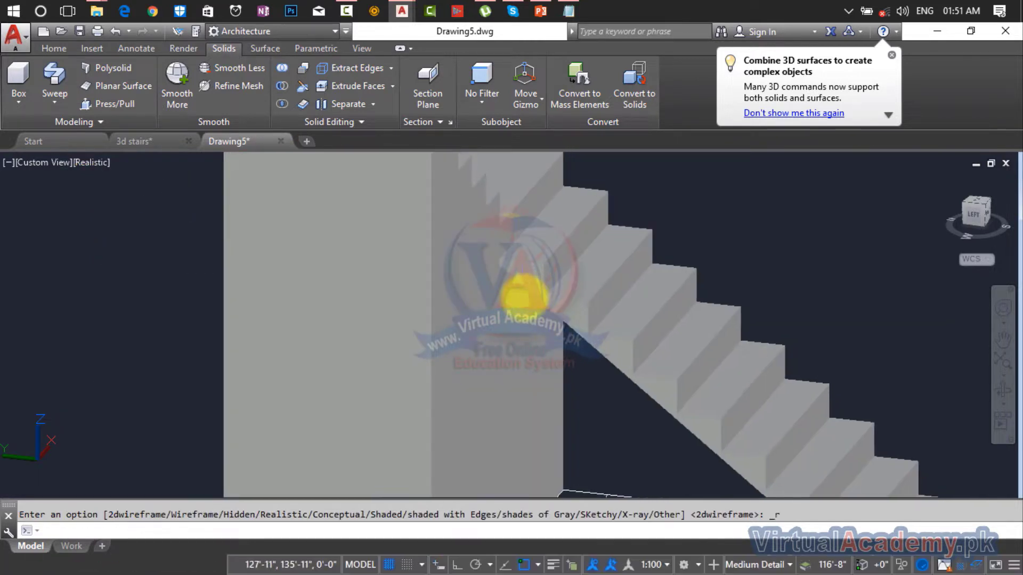
{"action": "middle_click_drag", "start_coordinate": [512, 299], "coordinate": [390, 323], "text": "shift"}
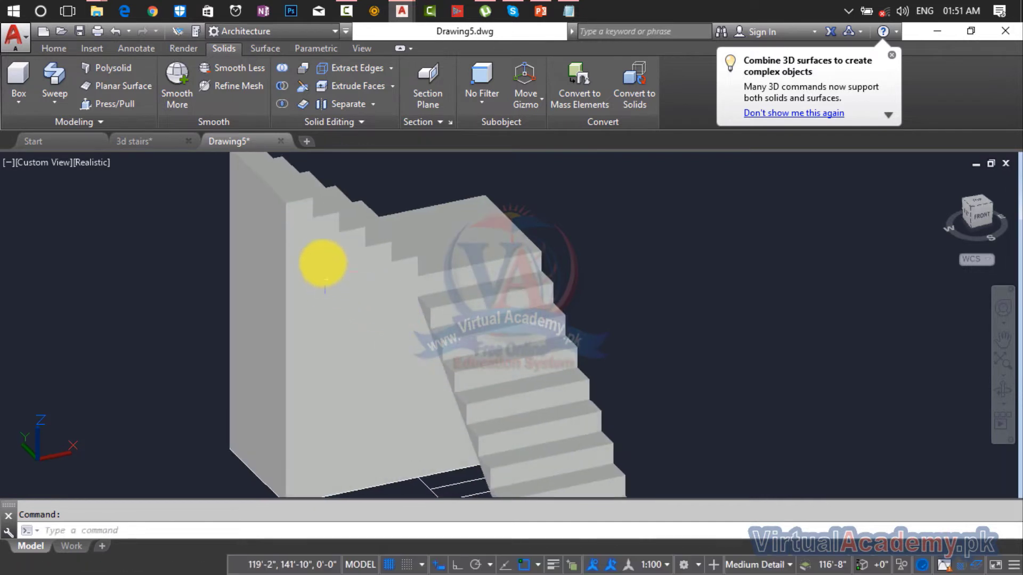
Step: Draw a line on the shorter flight's side face from below its top step to the inner corner where the landing meets the longer flight
{"action": "scroll", "coordinate": [324, 257], "scroll_direction": "up", "scroll_amount": 5}
{"action": "left_click", "coordinate": [341, 340]}
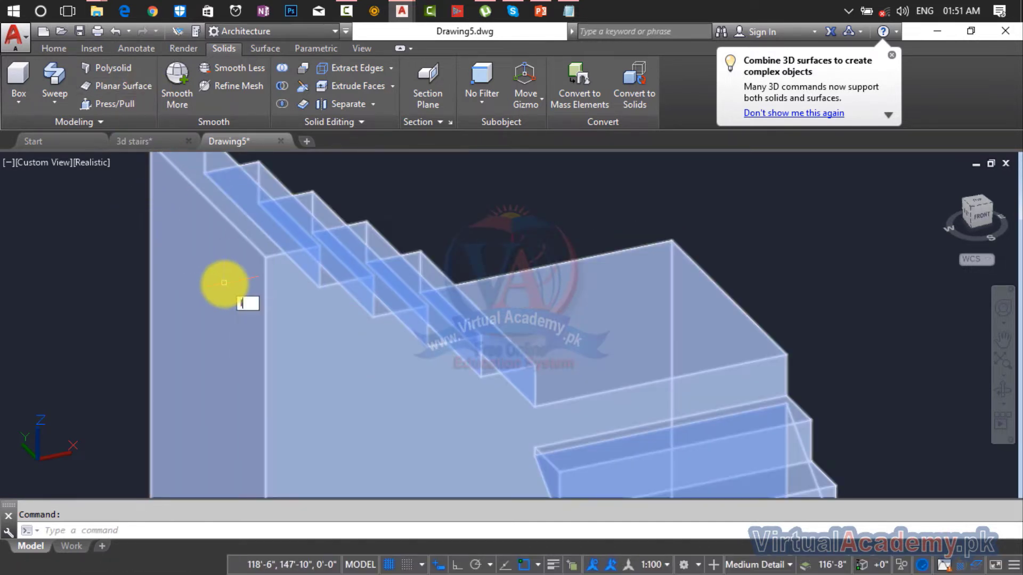
{"action": "type", "text": "l"}
{"action": "key", "text": "Return"}
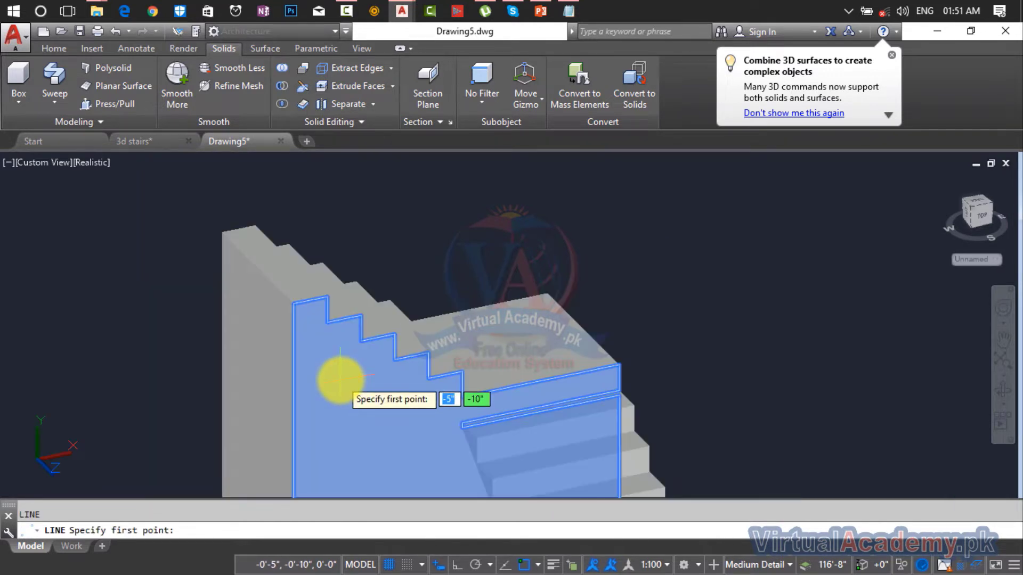
{"action": "middle_click_drag", "start_coordinate": [340, 379], "coordinate": [343, 335], "text": "shift"}
{"action": "scroll", "coordinate": [315, 261], "scroll_direction": "up", "scroll_amount": 5}
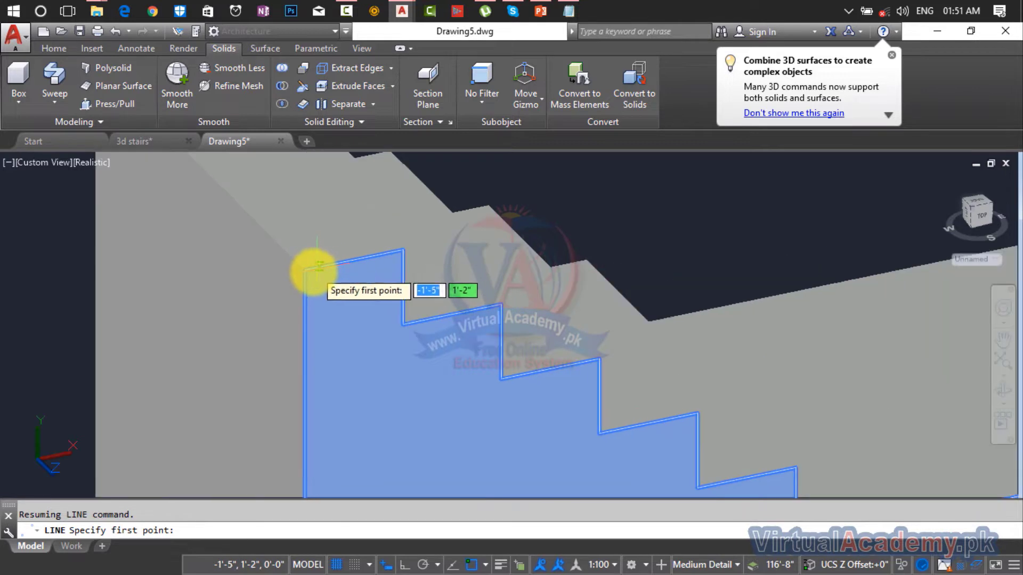
{"action": "left_click", "coordinate": [308, 358]}
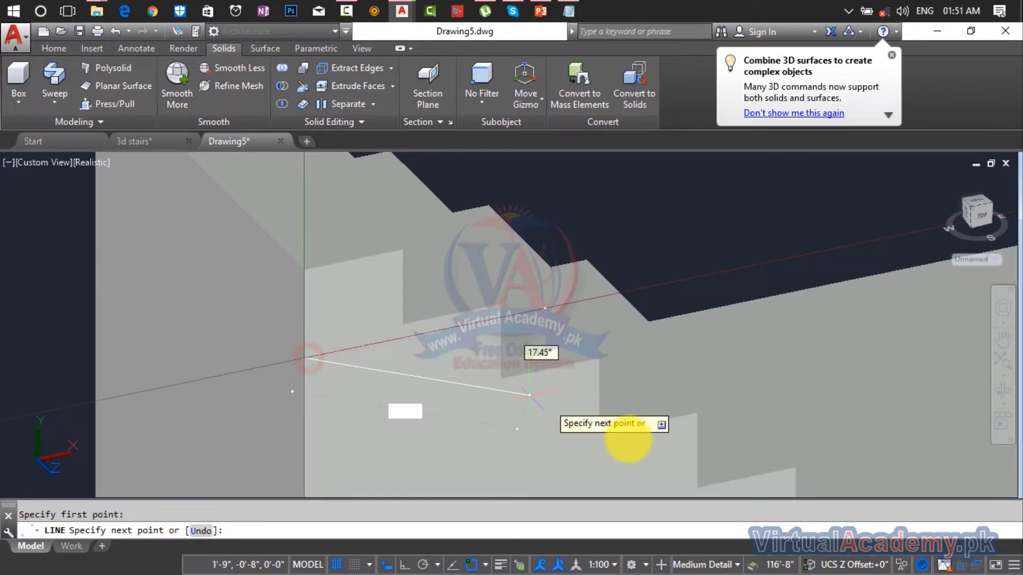
{"action": "middle_click_drag", "start_coordinate": [612, 411], "coordinate": [396, 198]}
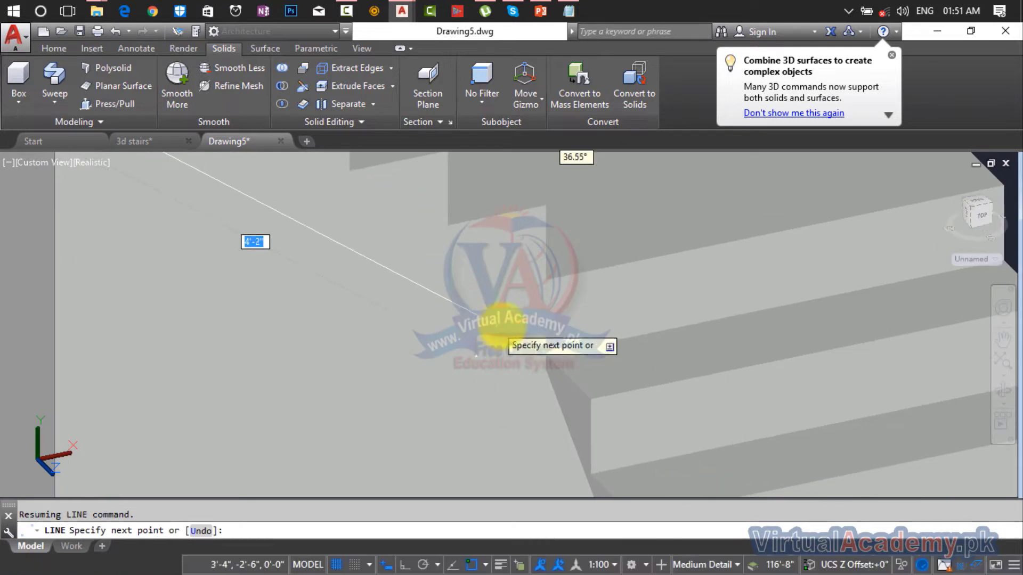
{"action": "scroll", "coordinate": [514, 353], "scroll_direction": "up", "scroll_amount": 3}
{"action": "scroll", "coordinate": [560, 387], "scroll_direction": "up", "scroll_amount": 4}
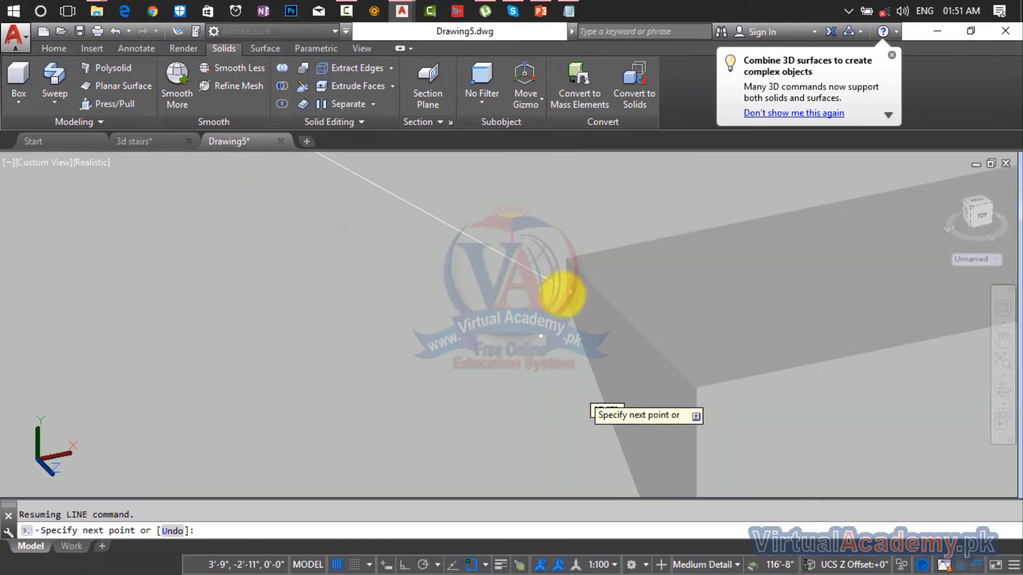
{"action": "scroll", "coordinate": [557, 303], "scroll_direction": "up", "scroll_amount": 5}
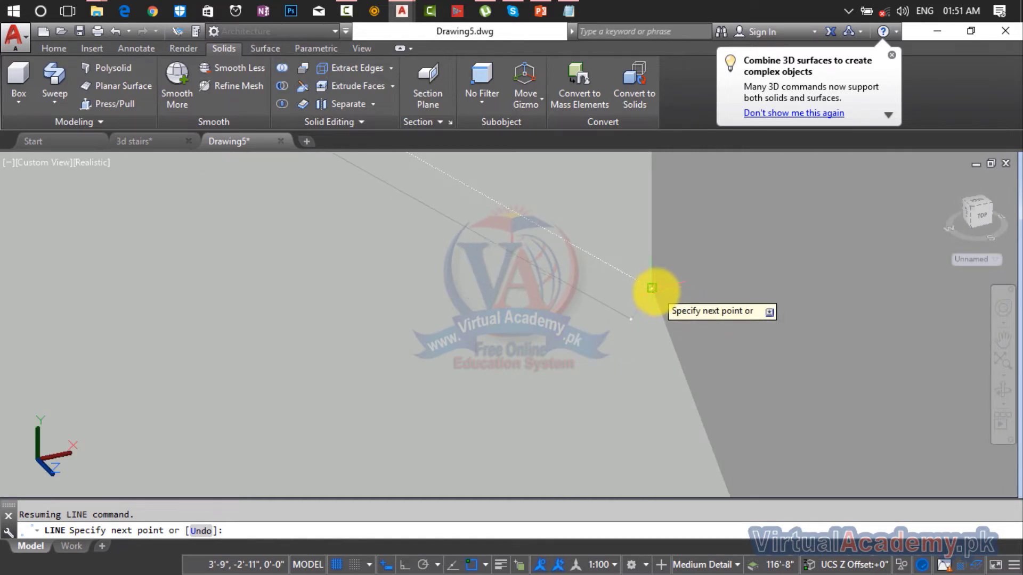
{"action": "left_click", "coordinate": [656, 291]}
Step: Continue the line along the junction beneath the landing to the landing's outer corner
{"action": "middle_click_drag", "start_coordinate": [646, 336], "coordinate": [491, 217]}
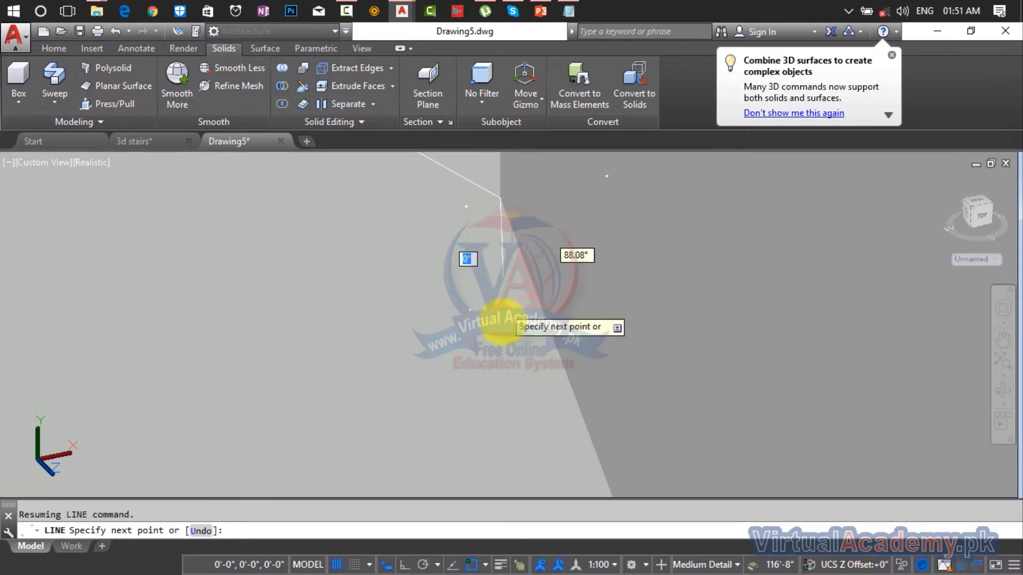
{"action": "middle_click_drag", "start_coordinate": [479, 333], "coordinate": [529, 213], "text": "shift"}
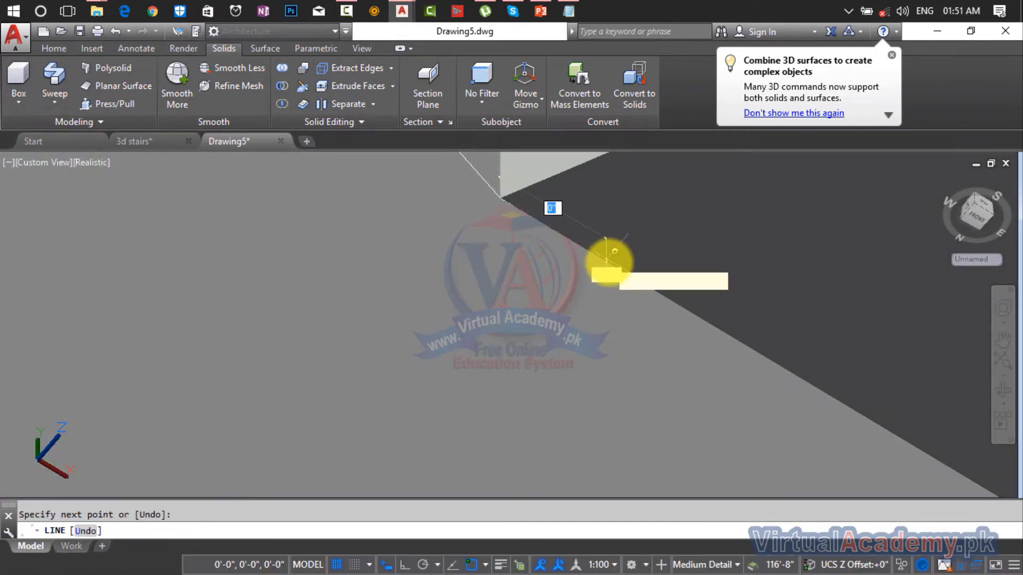
{"action": "middle_click_drag", "start_coordinate": [590, 274], "coordinate": [219, 181]}
{"action": "left_click_drag", "start_coordinate": [219, 180], "coordinate": [188, 169]}
{"action": "scroll", "coordinate": [433, 311], "scroll_direction": "down", "scroll_amount": 3}
{"action": "middle_click_drag", "start_coordinate": [429, 322], "coordinate": [101, 82]}
{"action": "scroll", "coordinate": [760, 324], "scroll_direction": "down", "scroll_amount": 4}
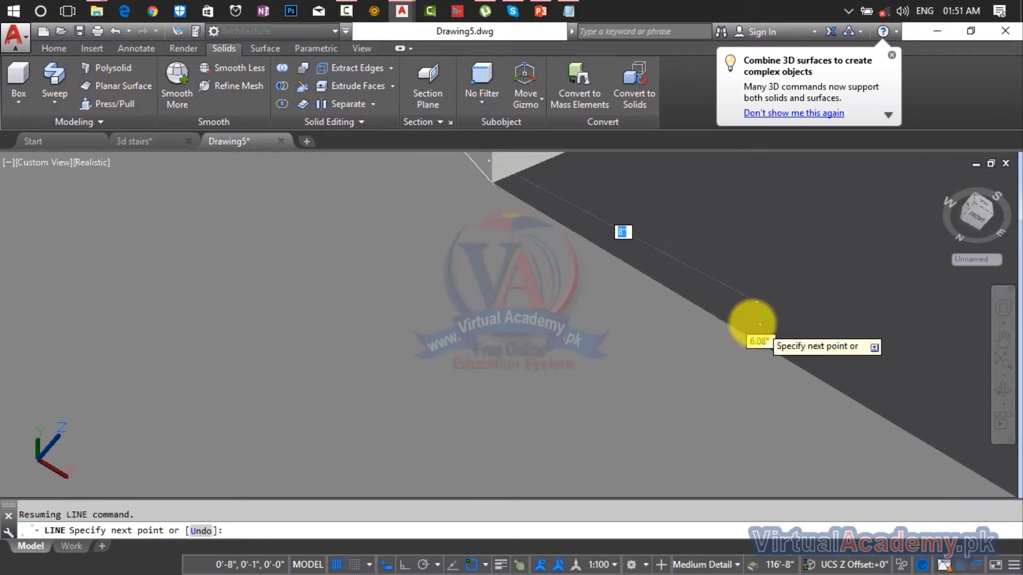
{"action": "middle_click_drag", "start_coordinate": [751, 324], "coordinate": [235, 143]}
{"action": "scroll", "coordinate": [561, 350], "scroll_direction": "down", "scroll_amount": 2}
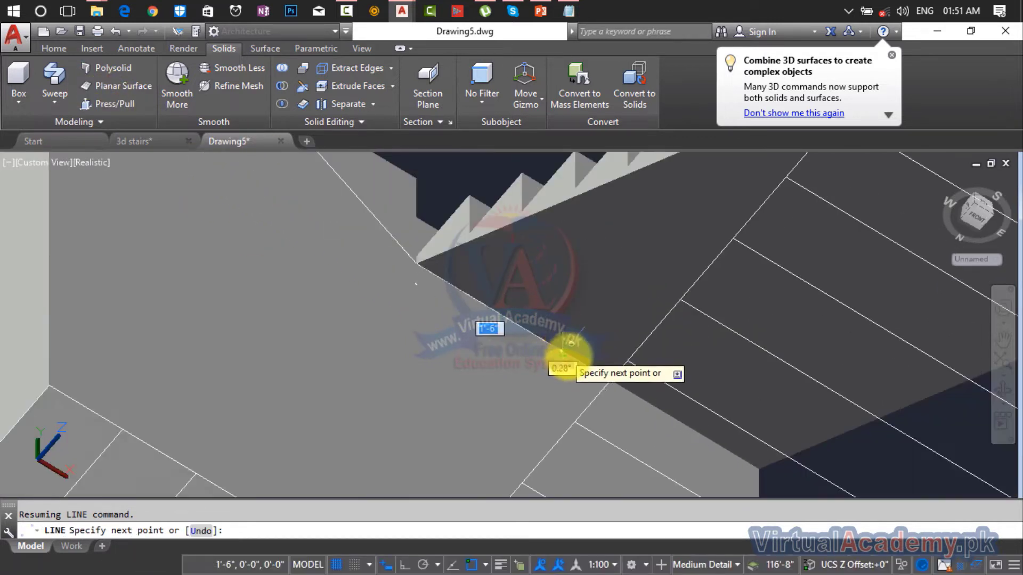
{"action": "scroll", "coordinate": [533, 349], "scroll_direction": "down", "scroll_amount": 1}
{"action": "scroll", "coordinate": [665, 434], "scroll_direction": "up", "scroll_amount": 2}
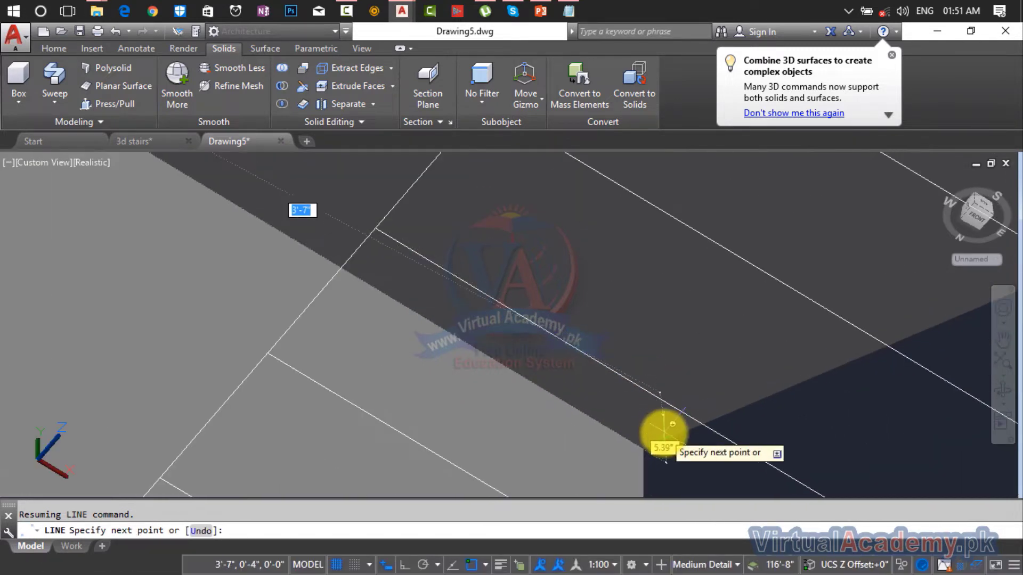
{"action": "scroll", "coordinate": [664, 373], "scroll_direction": "up", "scroll_amount": 4}
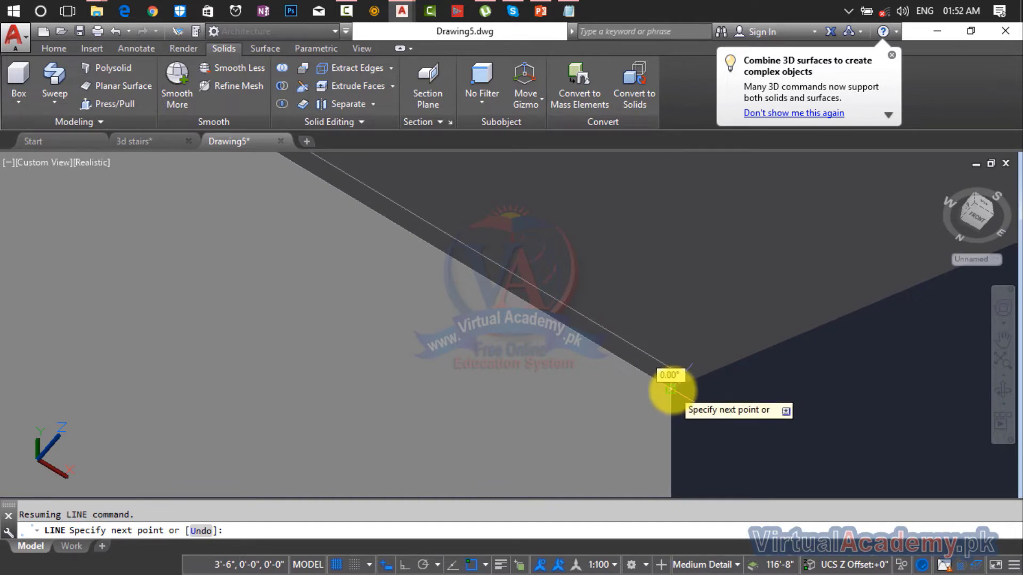
{"action": "left_click", "coordinate": [673, 390]}
Step: Continue the line down the landing's outer vertical edge to the ground, and back along the base to the corner below the top step
{"action": "scroll", "coordinate": [660, 415], "scroll_direction": "down", "scroll_amount": 6}
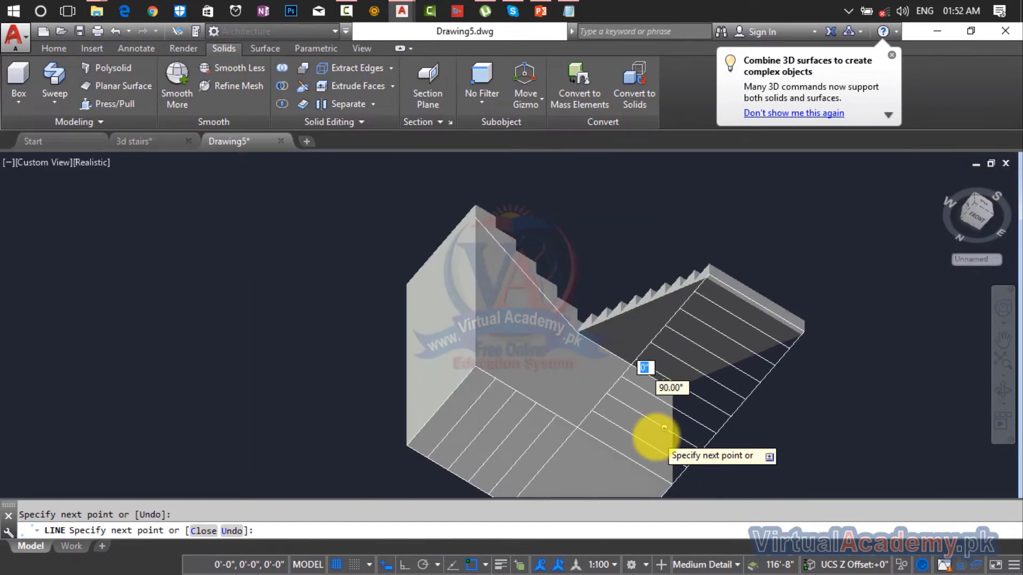
{"action": "scroll", "coordinate": [663, 418], "scroll_direction": "up", "scroll_amount": 5}
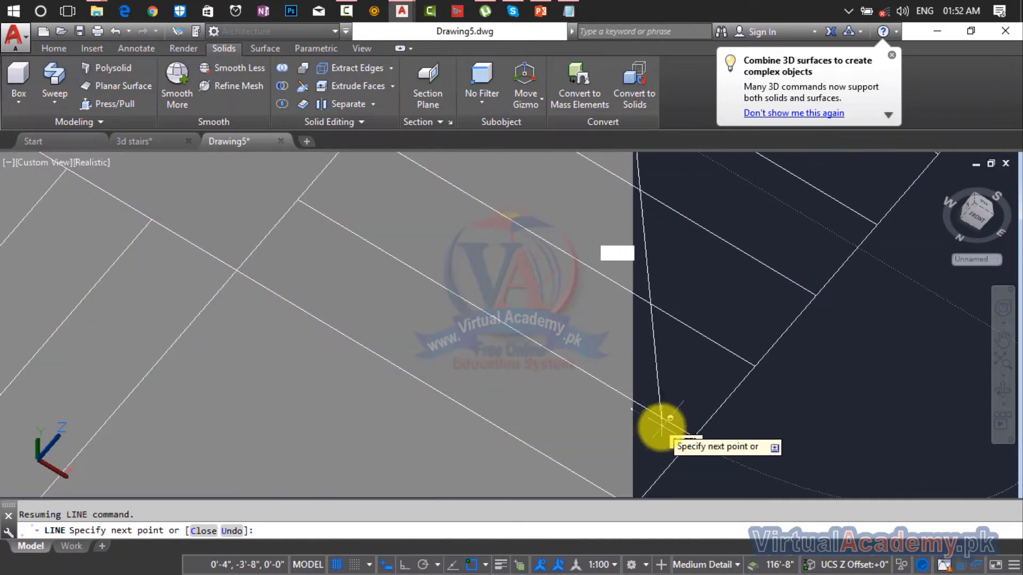
{"action": "middle_click_drag", "start_coordinate": [662, 427], "coordinate": [636, 300]}
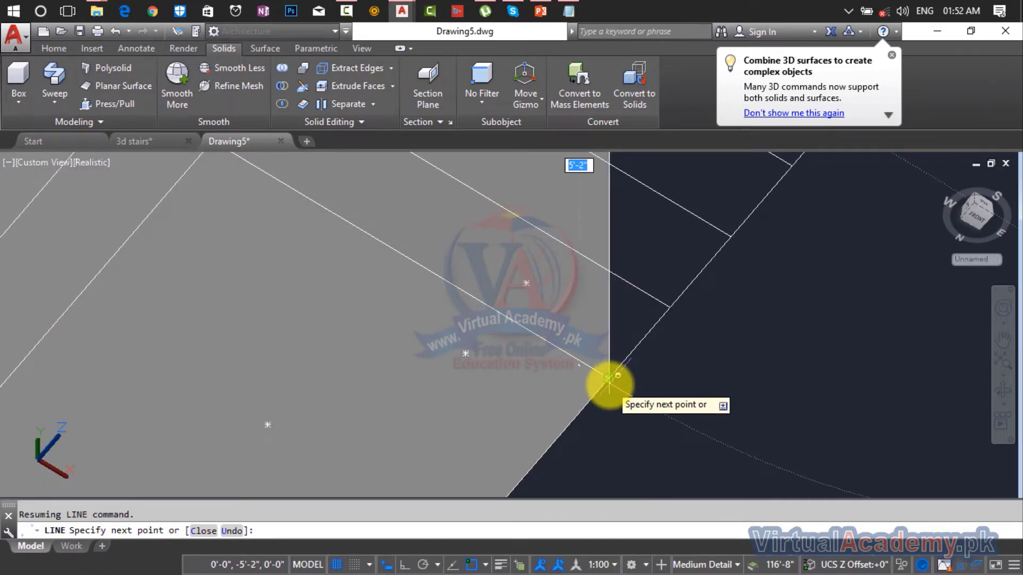
{"action": "left_click", "coordinate": [611, 377]}
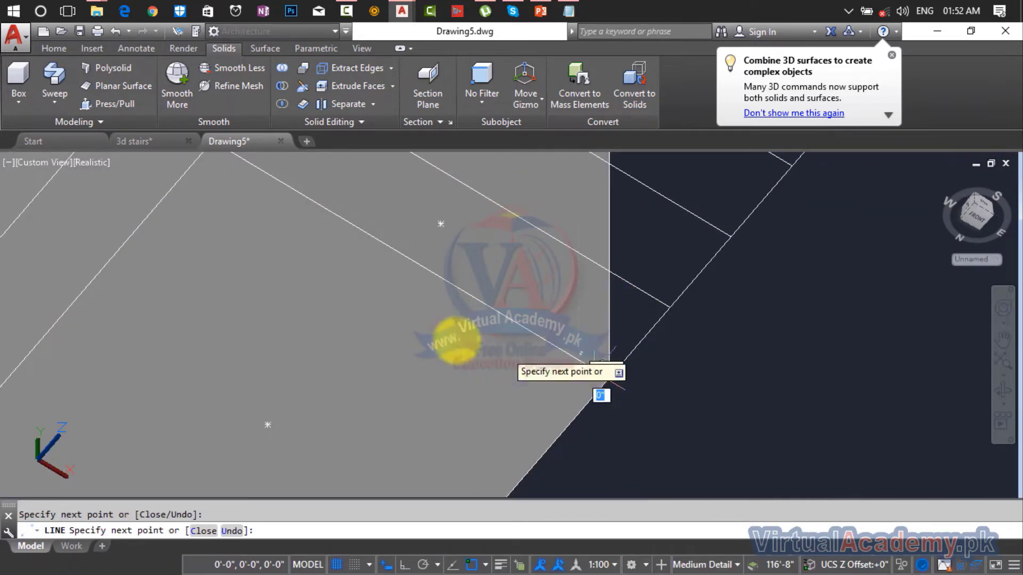
{"action": "scroll", "coordinate": [452, 330], "scroll_direction": "down", "scroll_amount": 5}
{"action": "middle_click_drag", "start_coordinate": [342, 285], "coordinate": [410, 410]}
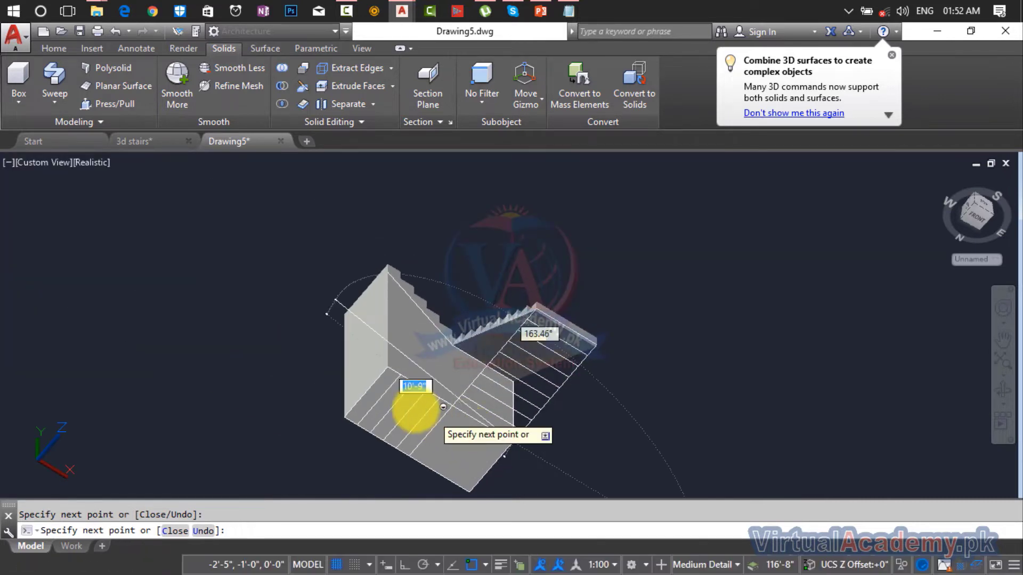
{"action": "scroll", "coordinate": [349, 347], "scroll_direction": "up", "scroll_amount": 6}
{"action": "scroll", "coordinate": [365, 331], "scroll_direction": "up", "scroll_amount": 3}
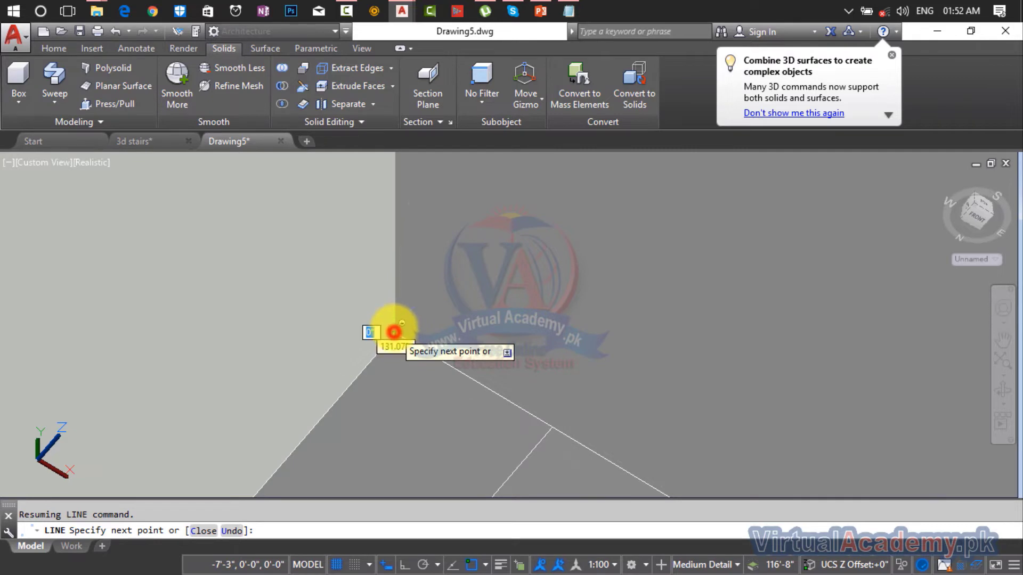
{"action": "left_click", "coordinate": [394, 333]}
Step: Close the outline up the vertical edge to its starting point below the top step and end the Line command
{"action": "scroll", "coordinate": [394, 331], "scroll_direction": "down", "scroll_amount": 8}
{"action": "middle_click_drag", "start_coordinate": [394, 342], "coordinate": [395, 490]}
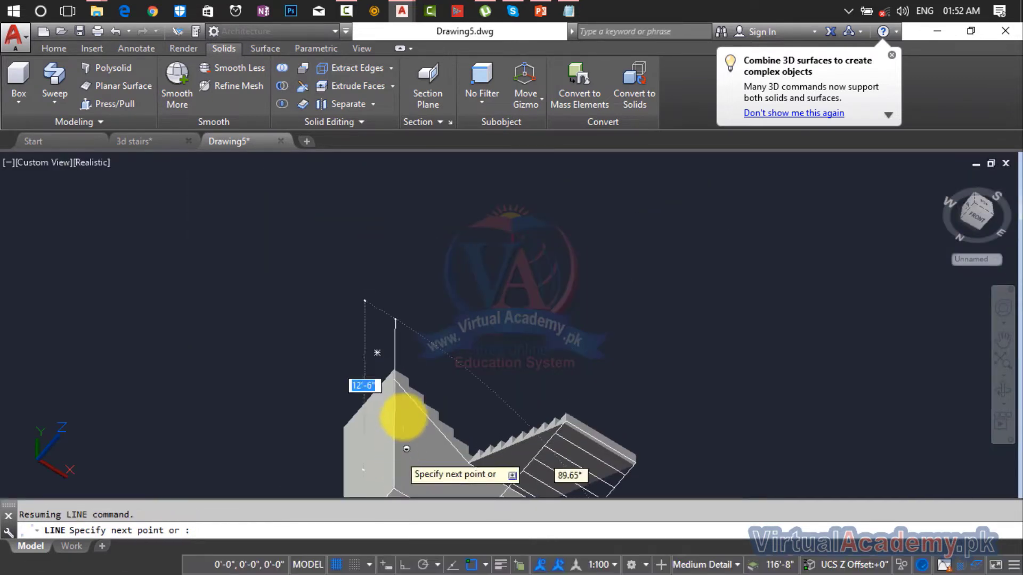
{"action": "scroll", "coordinate": [403, 417], "scroll_direction": "up", "scroll_amount": 6}
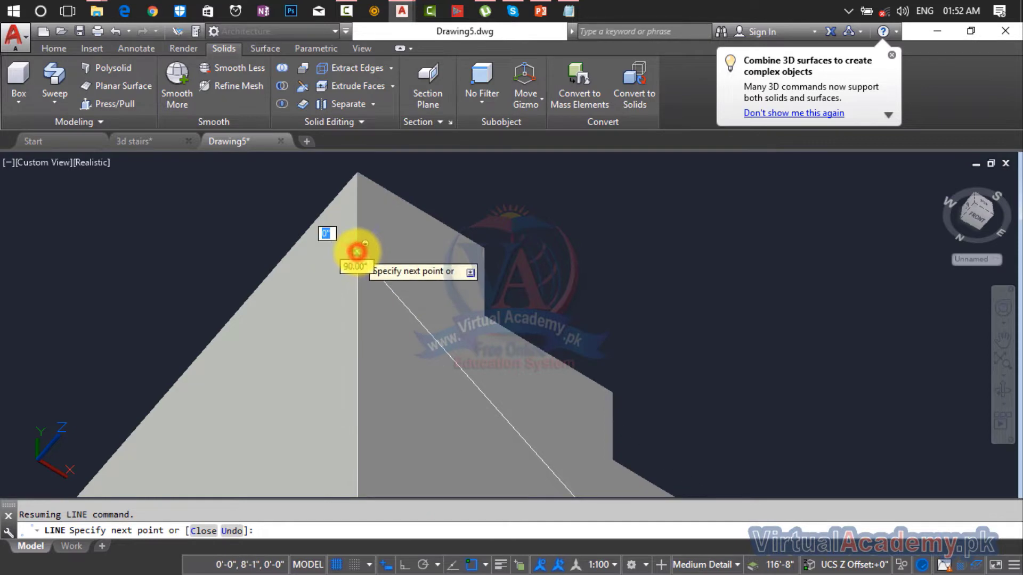
{"action": "key", "text": "Escape"}
Step: Press/Pull the outlined area beneath the shorter flight and landing through the full width to cut it away
{"action": "scroll", "coordinate": [359, 251], "scroll_direction": "down", "scroll_amount": 3}
{"action": "middle_click_drag", "start_coordinate": [358, 251], "coordinate": [441, 413], "text": "shift"}
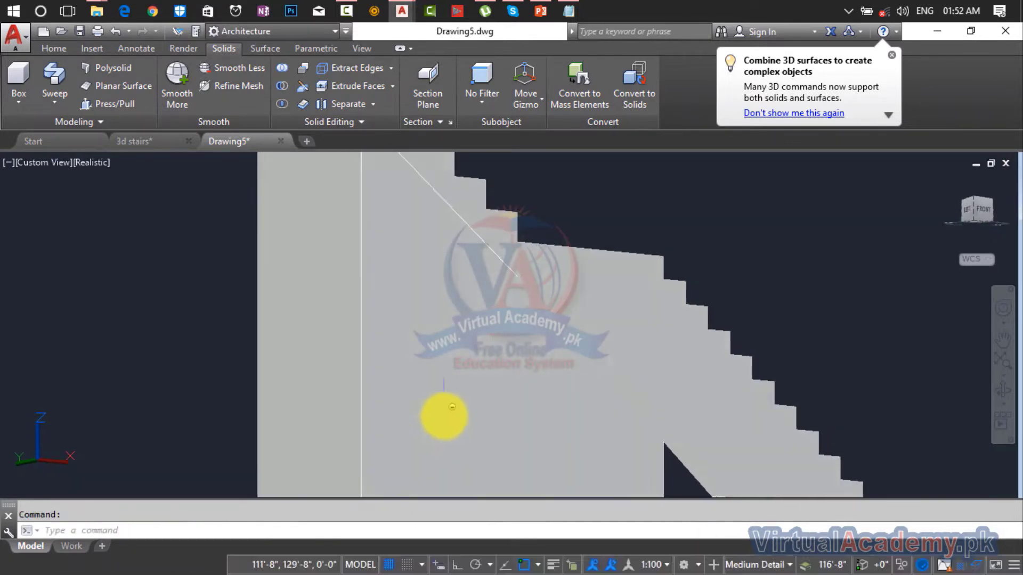
{"action": "scroll", "coordinate": [444, 414], "scroll_direction": "down", "scroll_amount": 5}
{"action": "left_click", "coordinate": [105, 105]}
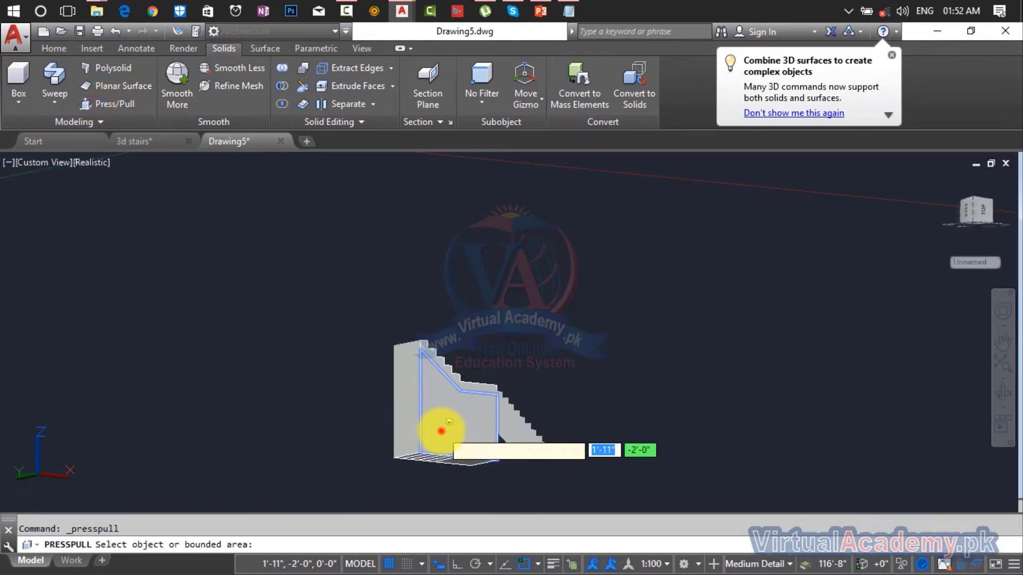
{"action": "left_click", "coordinate": [446, 433]}
{"action": "left_click", "coordinate": [223, 376]}
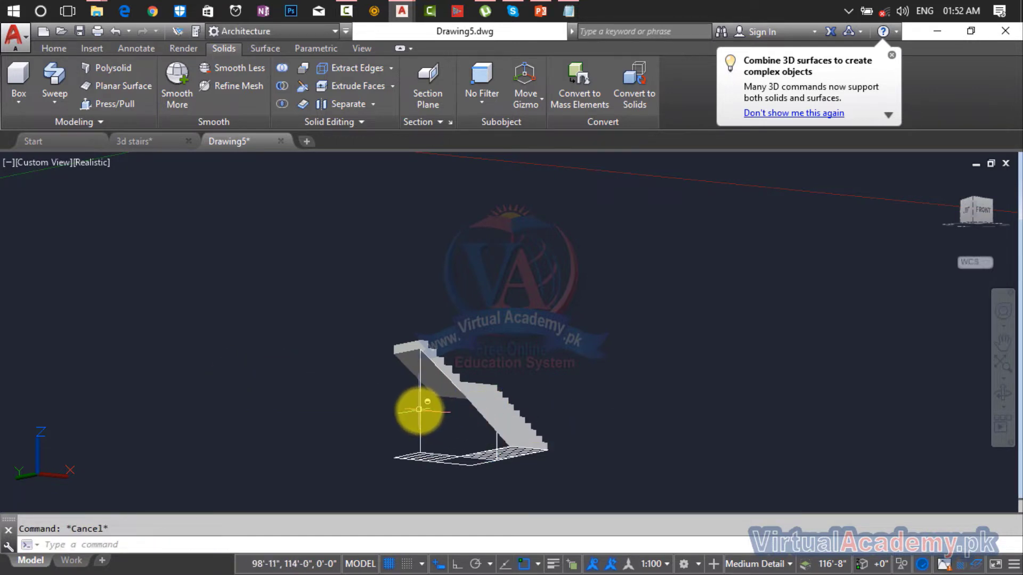
Step: Delete the vertical construction line beneath the shorter flight's top and the diagonal line along that flight's side edge
{"action": "key", "text": "Delete"}
{"action": "scroll", "coordinate": [443, 404], "scroll_direction": "down", "scroll_amount": 2}
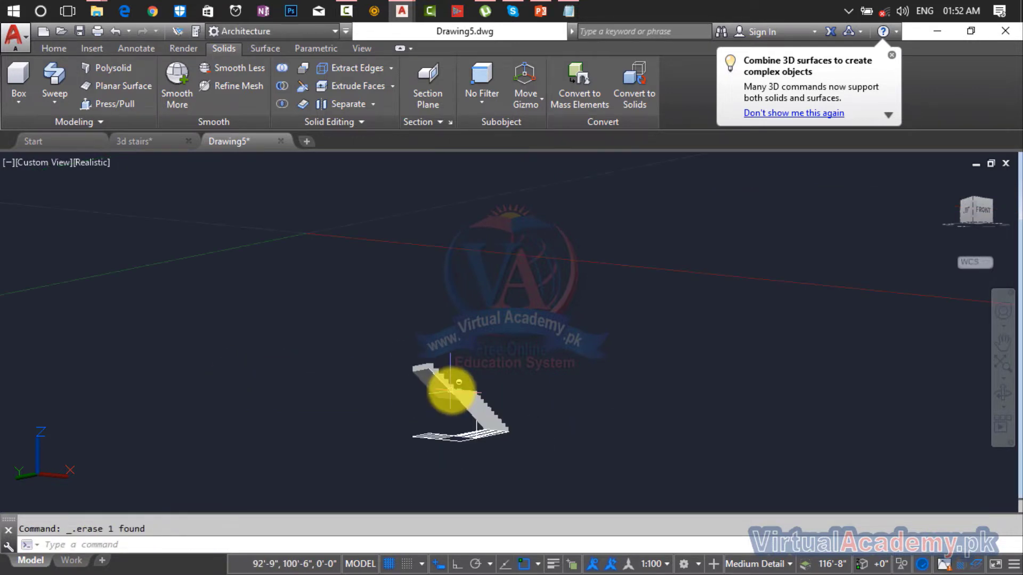
{"action": "middle_click_drag", "start_coordinate": [477, 427], "coordinate": [521, 434], "text": "shift"}
{"action": "scroll", "coordinate": [586, 387], "scroll_direction": "up", "scroll_amount": 3}
{"action": "scroll", "coordinate": [570, 373], "scroll_direction": "up", "scroll_amount": 3}
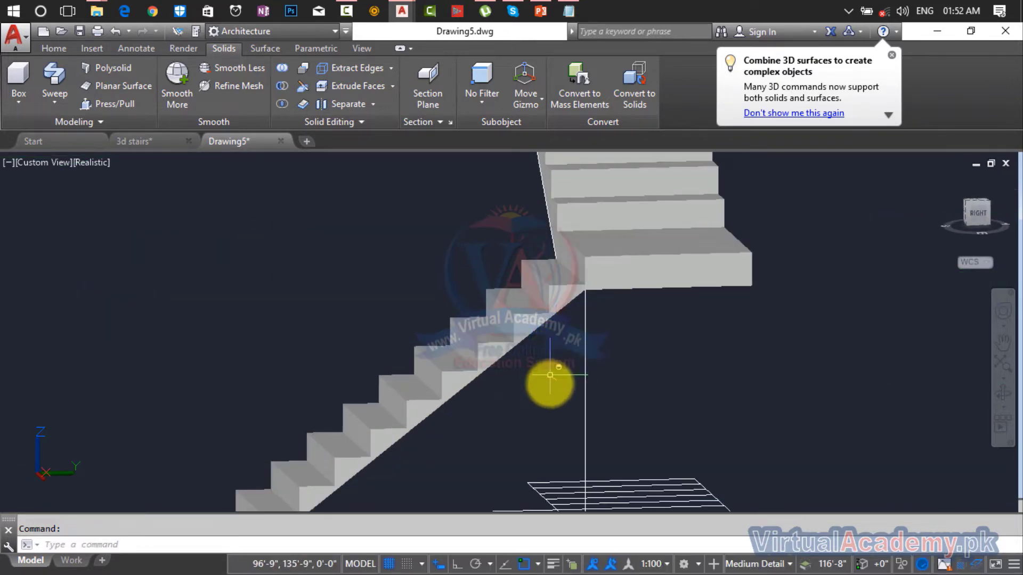
{"action": "middle_click_drag", "start_coordinate": [550, 375], "coordinate": [660, 362], "text": "shift"}
{"action": "scroll", "coordinate": [625, 287], "scroll_direction": "up", "scroll_amount": 4}
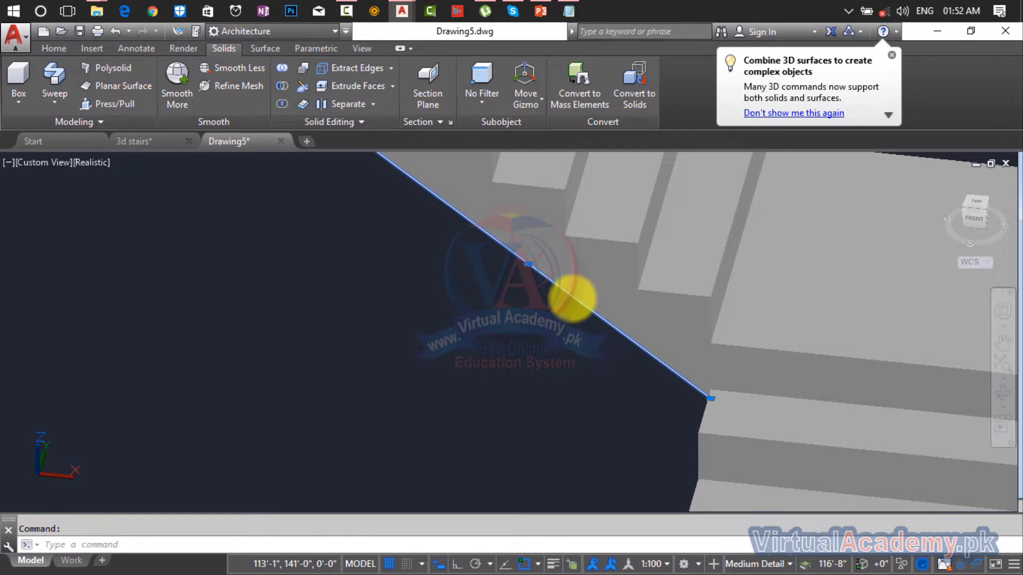
{"action": "key", "text": "Delete"}
Step: Toggle the visibility of layer 2
{"action": "scroll", "coordinate": [571, 298], "scroll_direction": "down", "scroll_amount": 5}
{"action": "left_click", "coordinate": [571, 297]}
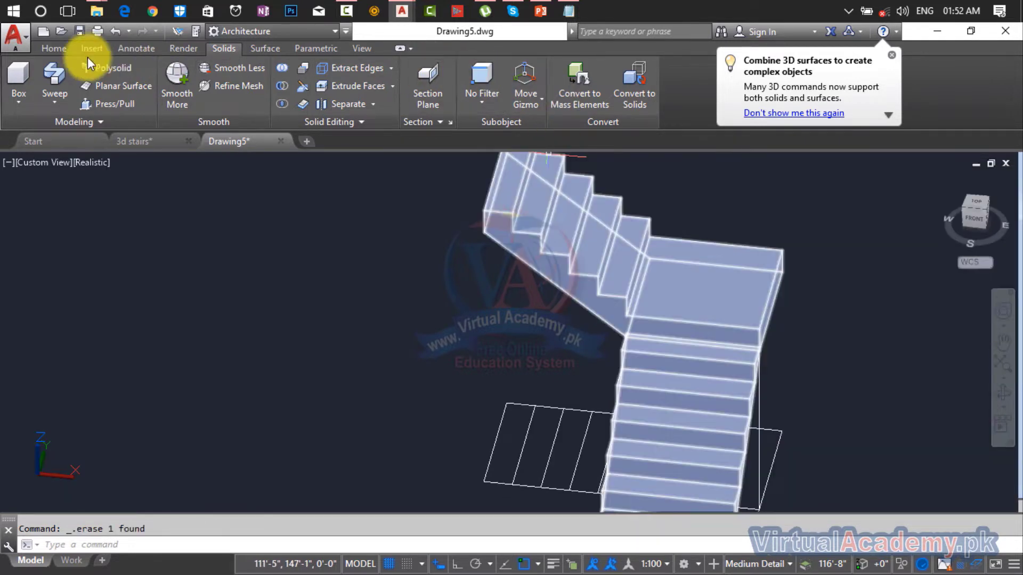
{"action": "left_click", "coordinate": [71, 49]}
{"action": "key", "text": "Escape"}
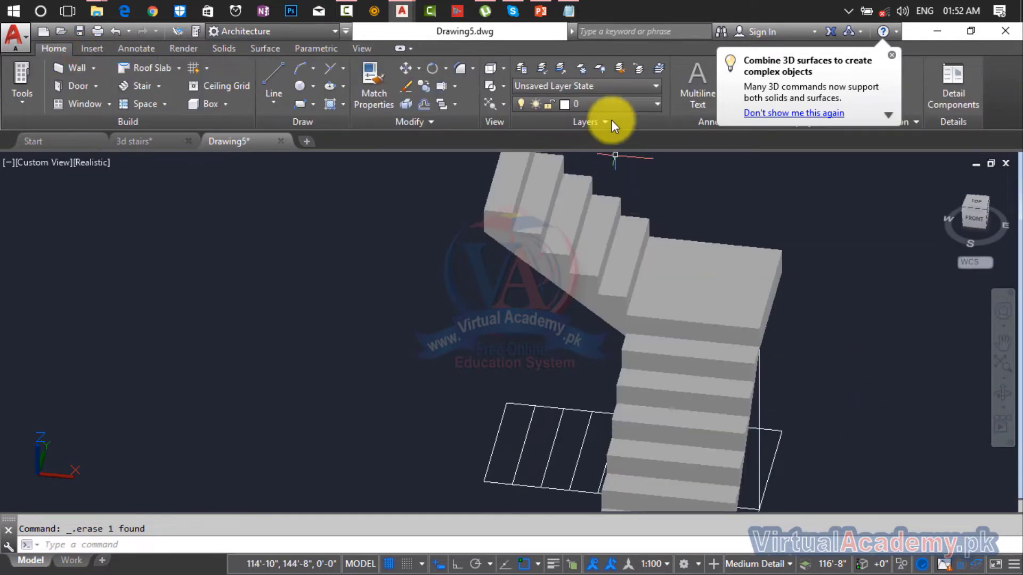
{"action": "left_click", "coordinate": [606, 106]}
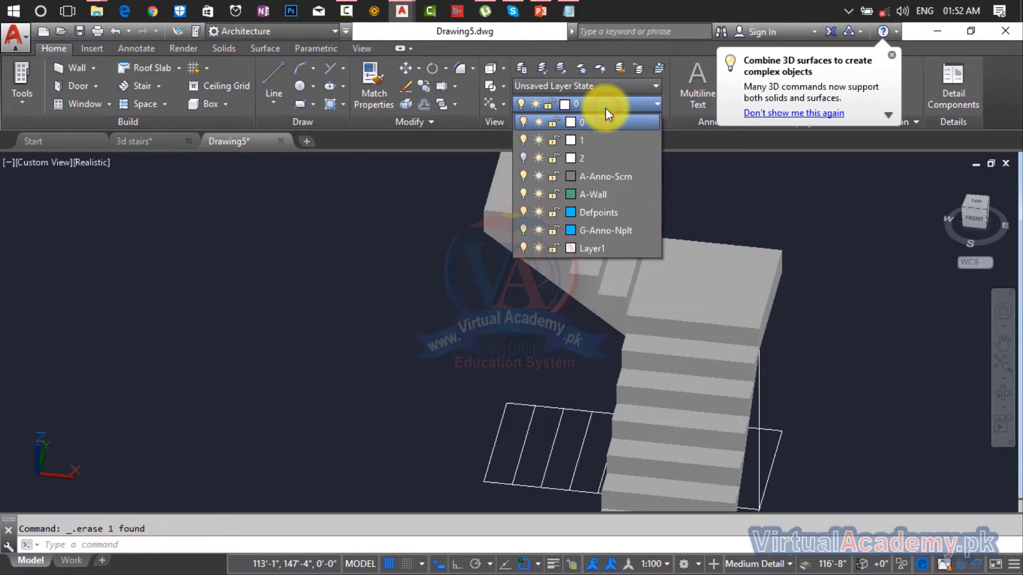
{"action": "left_click", "coordinate": [523, 157]}
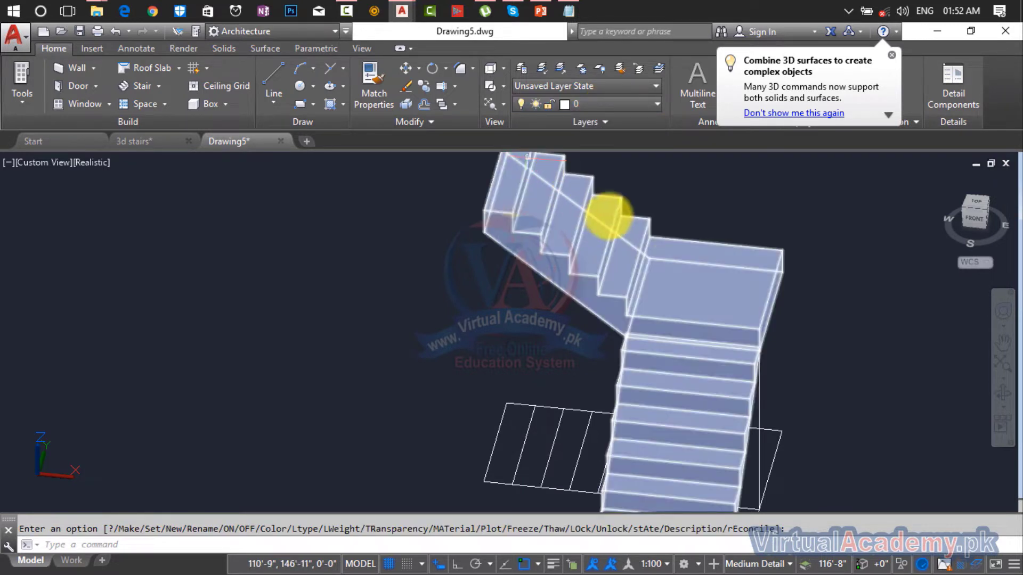
Step: Select the whole staircase together with its plan lines and assign them to layer 1
{"action": "scroll", "coordinate": [652, 233], "scroll_direction": "down", "scroll_amount": 5}
{"action": "left_click", "coordinate": [749, 202]}
{"action": "left_click", "coordinate": [532, 373]}
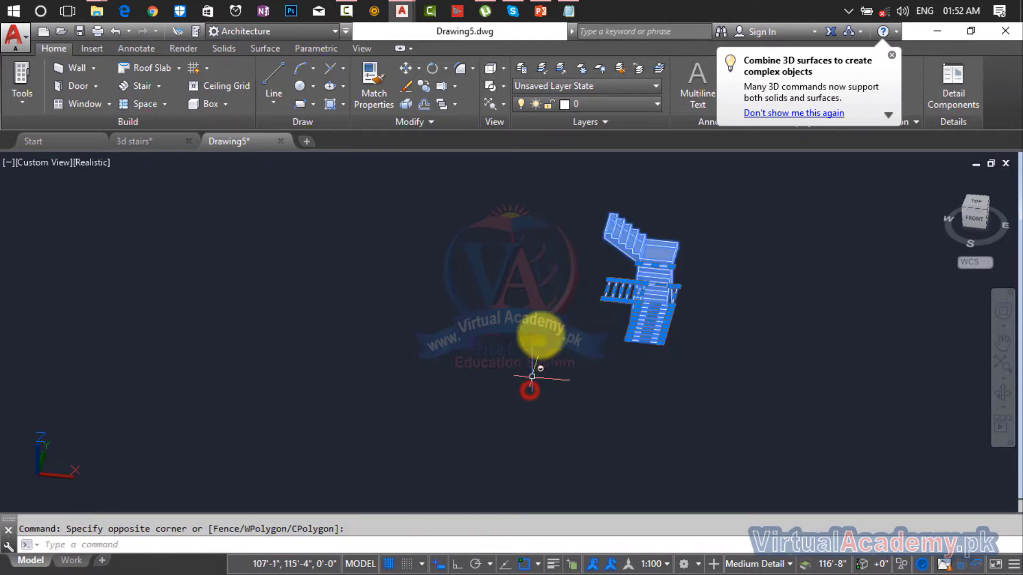
{"action": "left_click", "coordinate": [58, 48]}
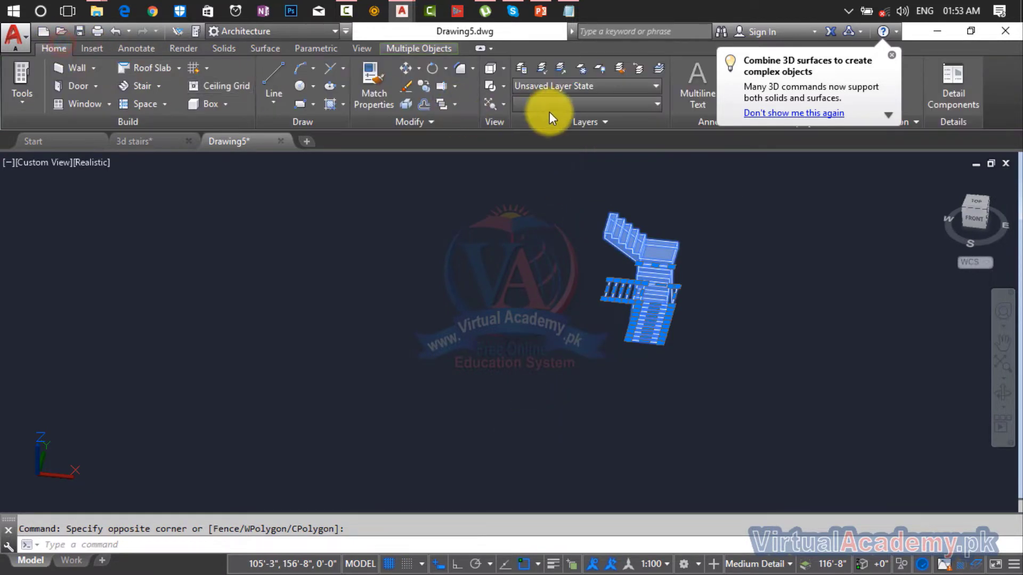
{"action": "left_click", "coordinate": [574, 103]}
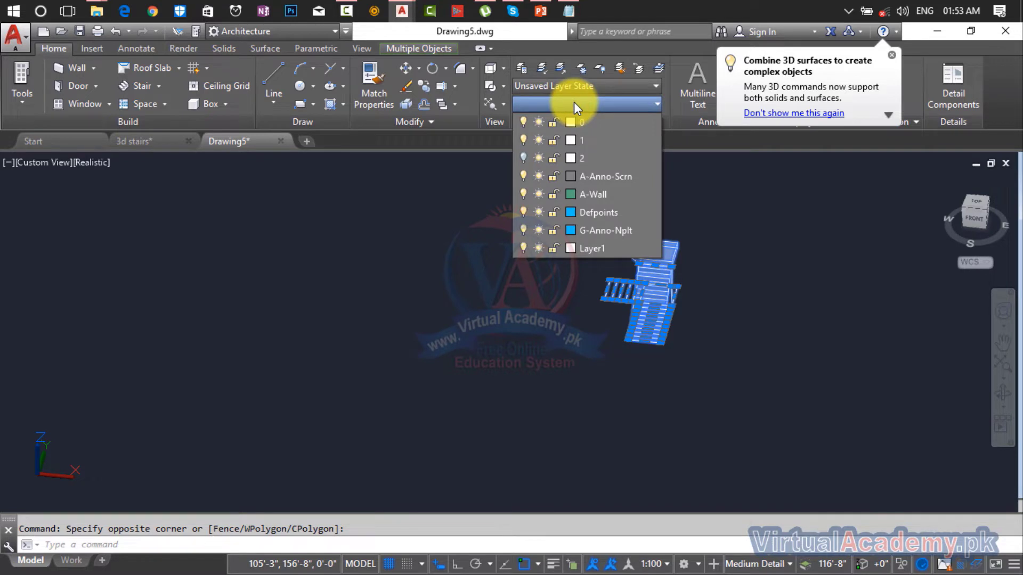
{"action": "left_click", "coordinate": [592, 139]}
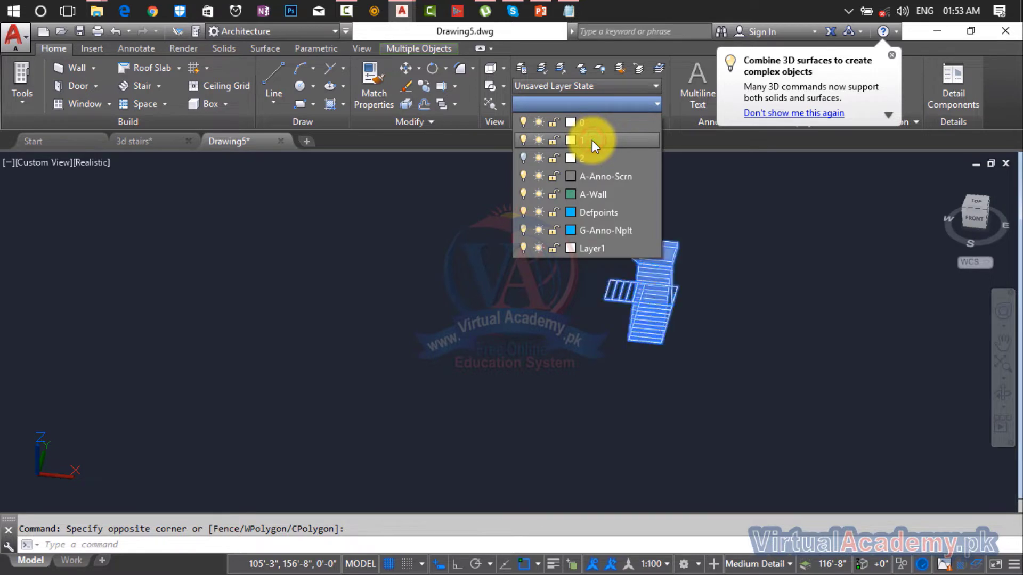
Step: Turn off layer 1 and turn on layer 2 so only the staircase plan lines are displayed
{"action": "left_click", "coordinate": [587, 107]}
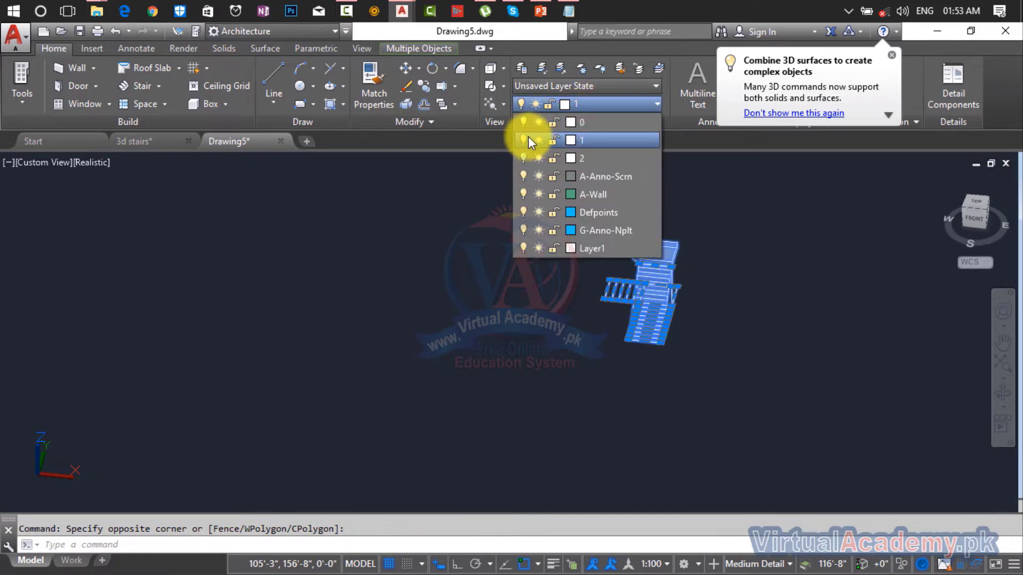
{"action": "left_click", "coordinate": [523, 139]}
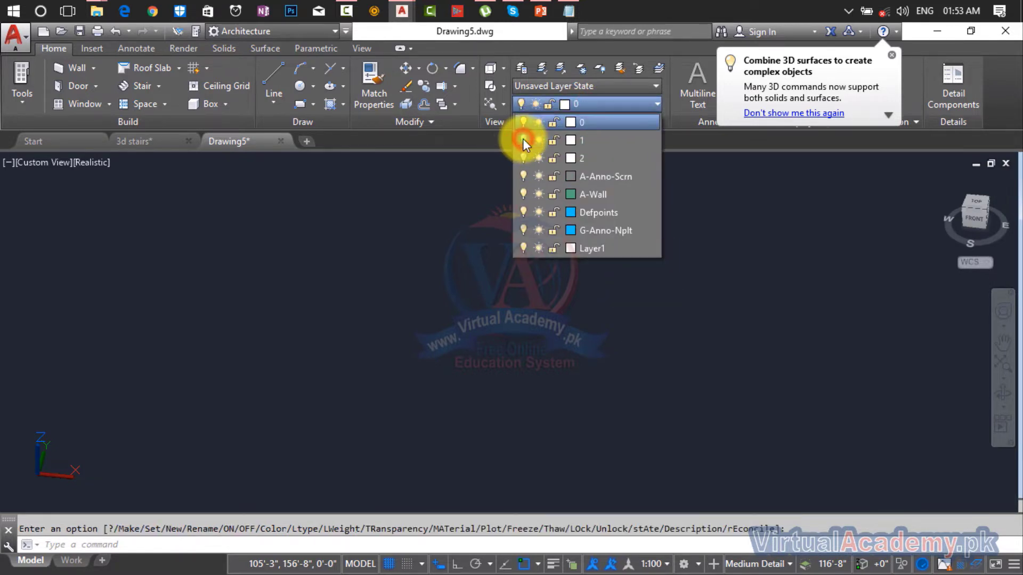
{"action": "left_click", "coordinate": [524, 158]}
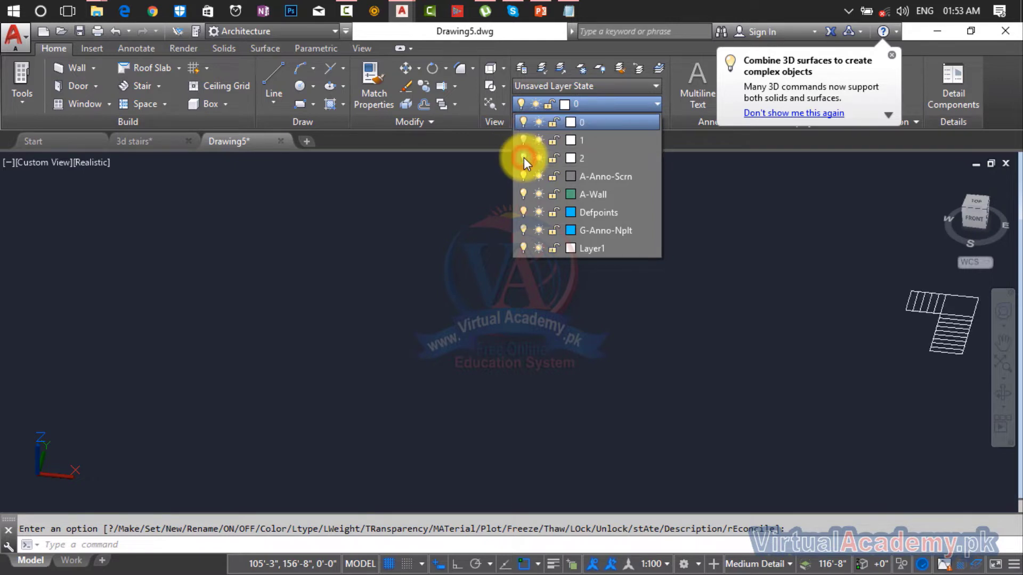
{"action": "left_click", "coordinate": [753, 242]}
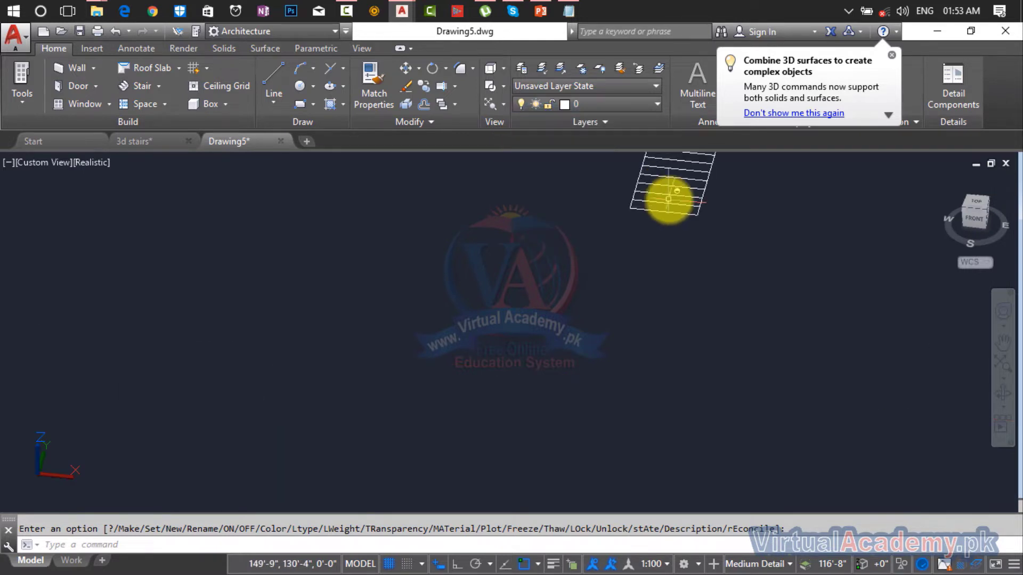
{"action": "middle_click_drag", "start_coordinate": [669, 199], "coordinate": [624, 370]}
{"action": "scroll", "coordinate": [625, 327], "scroll_direction": "up", "scroll_amount": 5}
{"action": "key", "text": "Escape"}
{"action": "scroll", "coordinate": [624, 325], "scroll_direction": "down", "scroll_amount": 3}
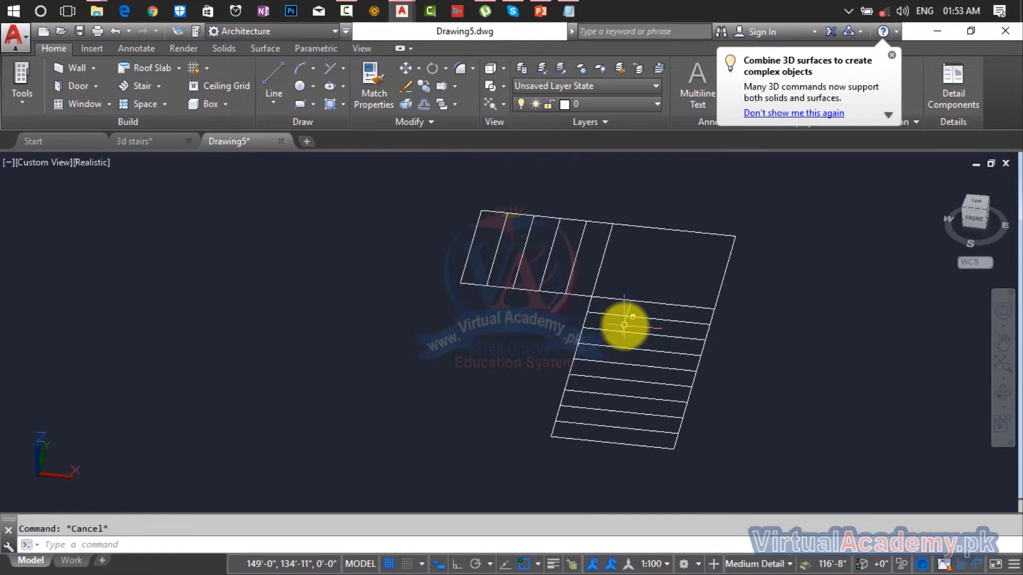
{"action": "middle_click_drag", "start_coordinate": [648, 379], "coordinate": [580, 361]}
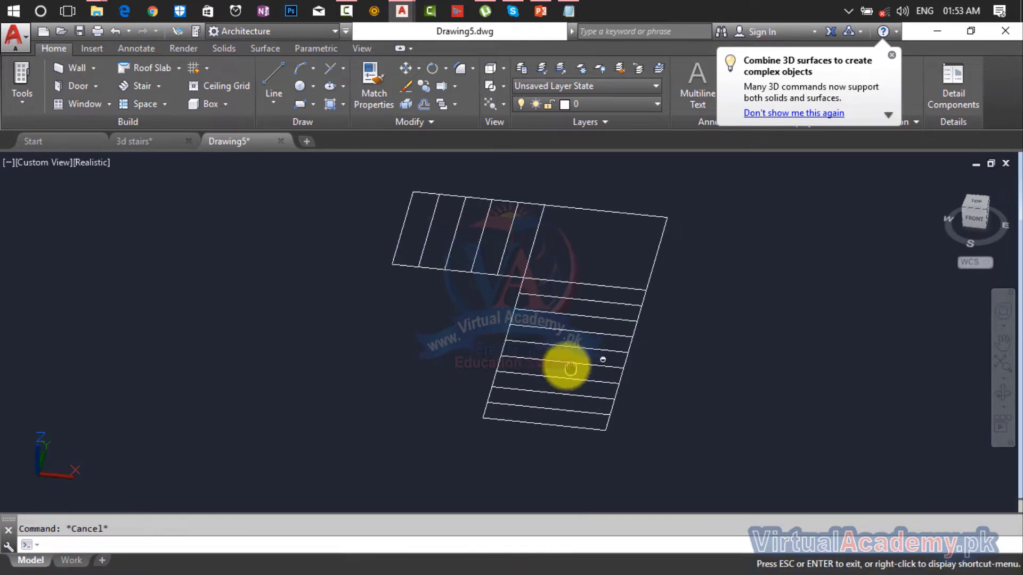
Step: Switch the plan outline to an isometric corner view and set the visual style to 2D Wireframe
{"action": "left_click", "coordinate": [945, 184]}
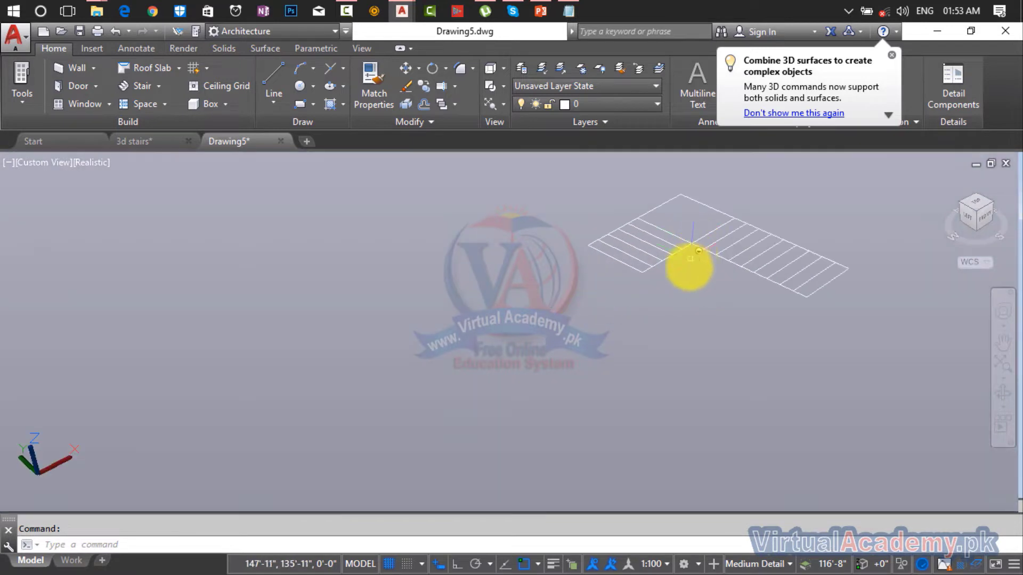
{"action": "middle_click_drag", "start_coordinate": [671, 314], "coordinate": [506, 435]}
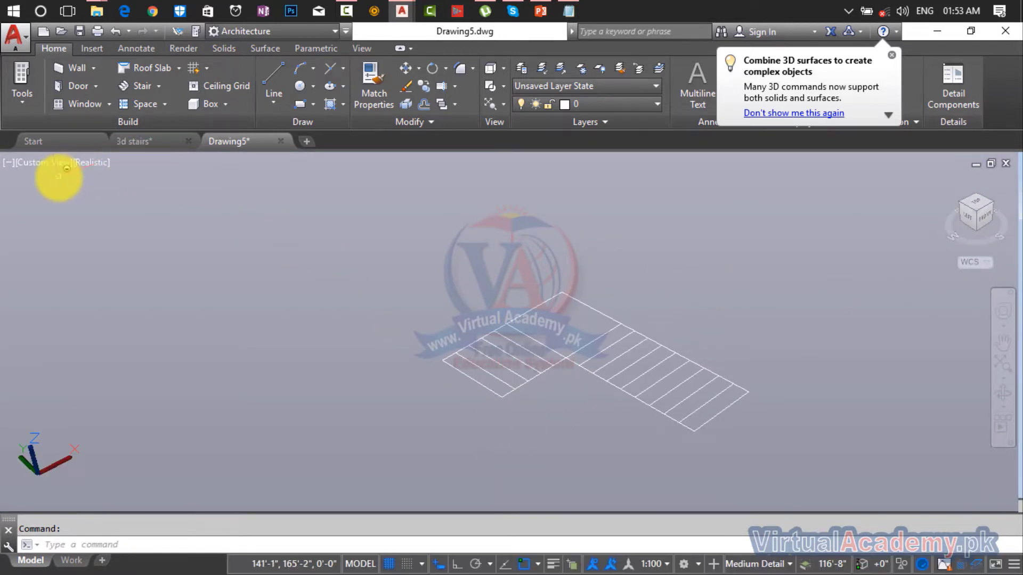
{"action": "left_click", "coordinate": [80, 164]}
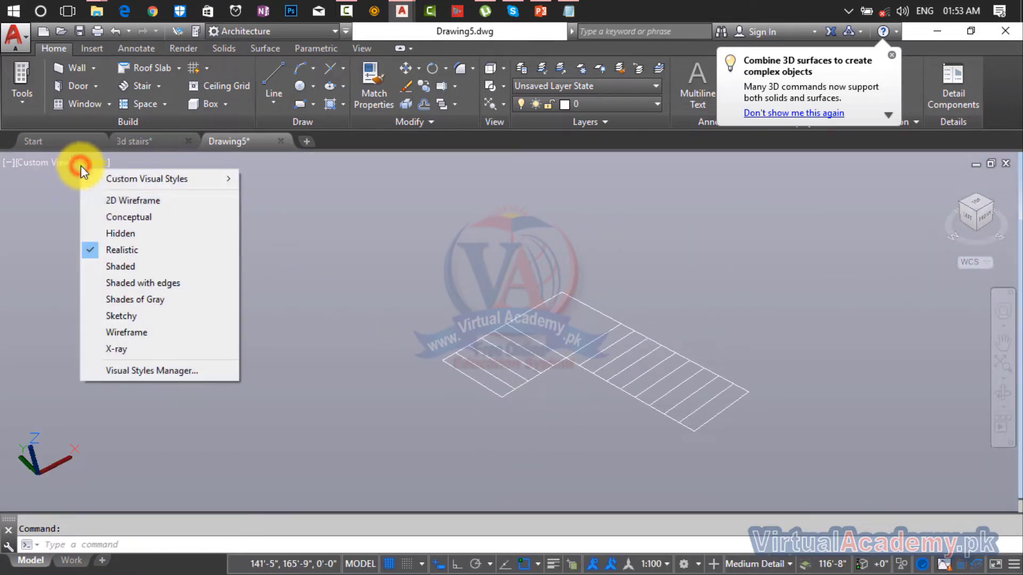
{"action": "left_click", "coordinate": [111, 200]}
{"action": "scroll", "coordinate": [695, 389], "scroll_direction": "up", "scroll_amount": 8}
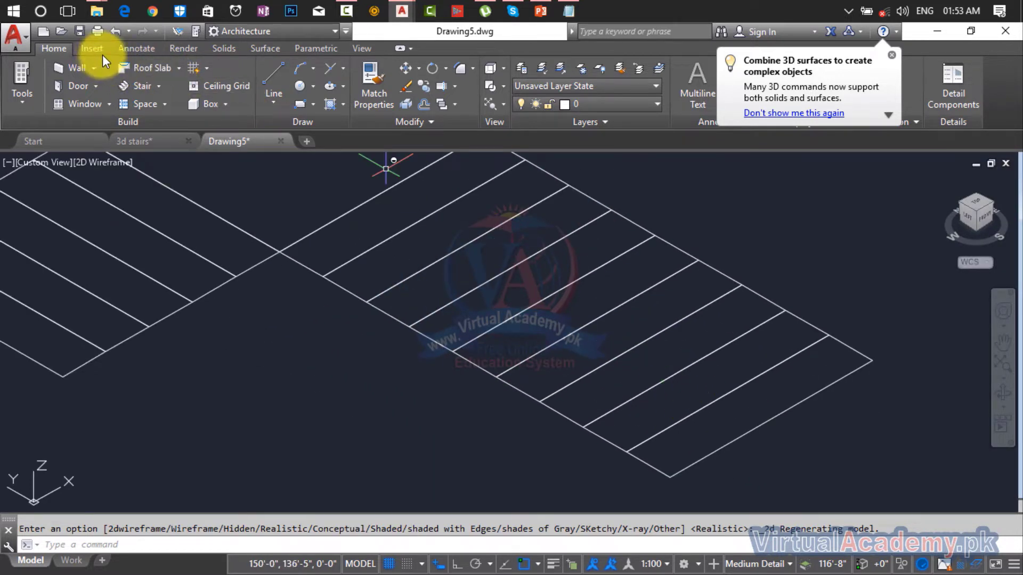
Step: Start Press/Pull with the Multiple option and pick the tread areas of the longer flight from its outer end inward
{"action": "left_click", "coordinate": [223, 49]}
{"action": "left_click", "coordinate": [101, 105]}
{"action": "middle_click_drag", "start_coordinate": [733, 404], "coordinate": [686, 333]}
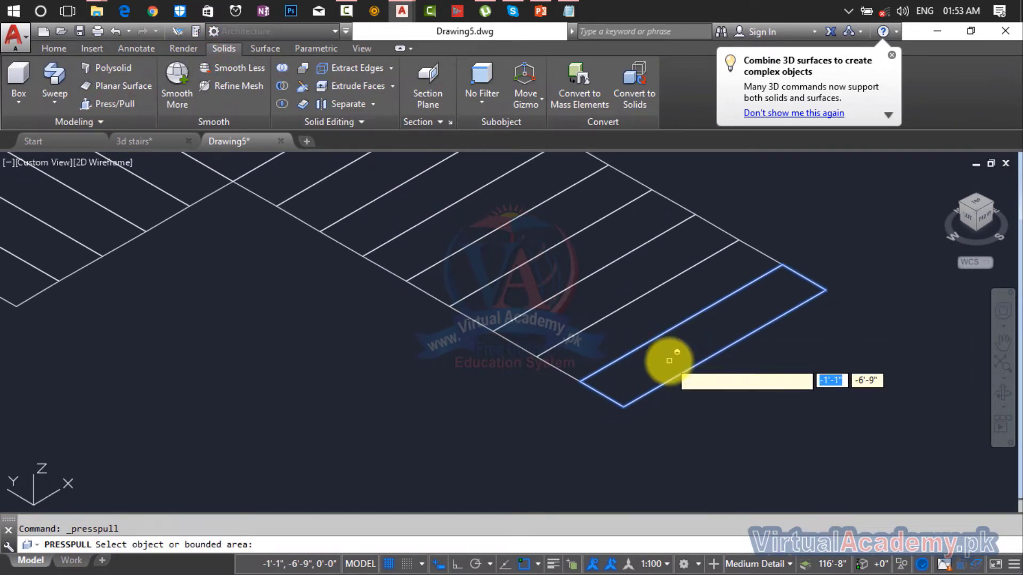
{"action": "left_click", "coordinate": [669, 362]}
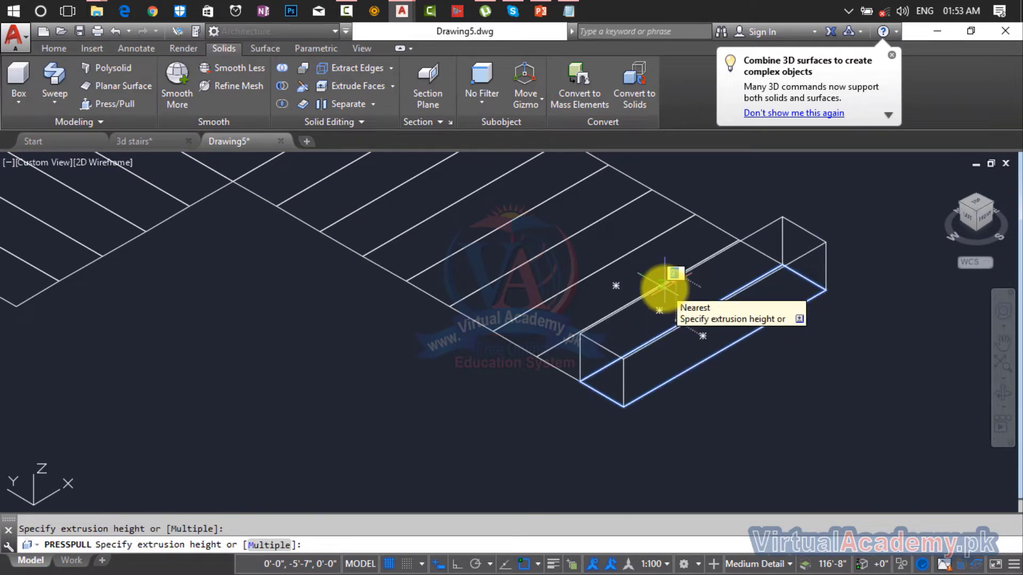
{"action": "key", "text": "Return"}
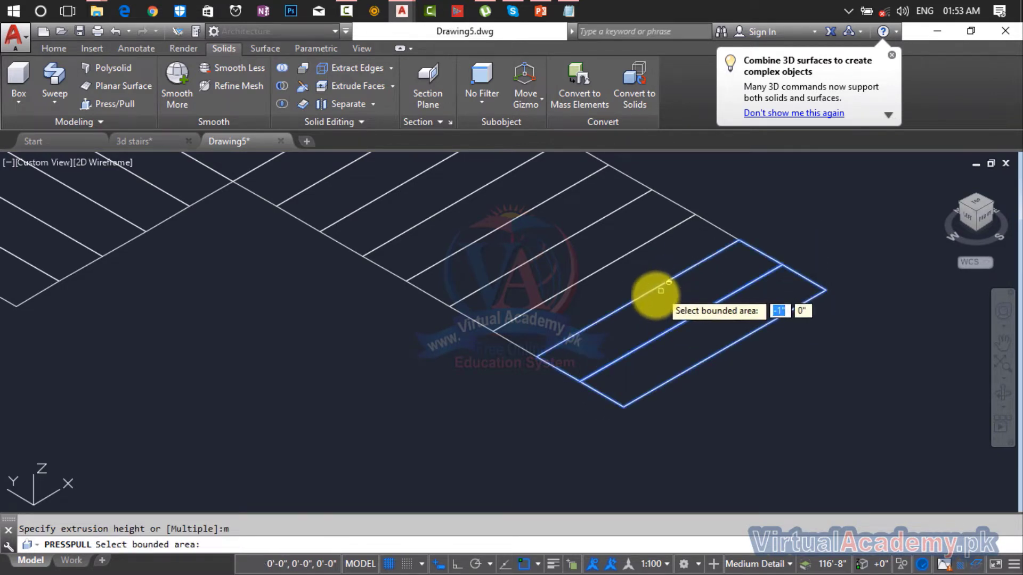
{"action": "left_click", "coordinate": [650, 308]}
{"action": "left_click", "coordinate": [615, 285]}
{"action": "left_click", "coordinate": [560, 247]}
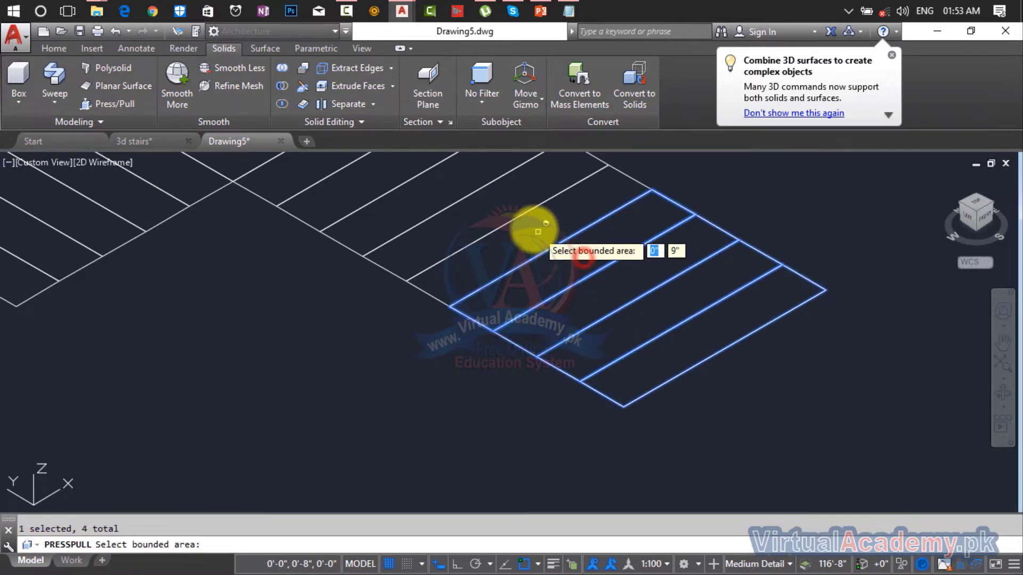
{"action": "left_click", "coordinate": [536, 233]}
{"action": "scroll", "coordinate": [612, 298], "scroll_direction": "down", "scroll_amount": 2}
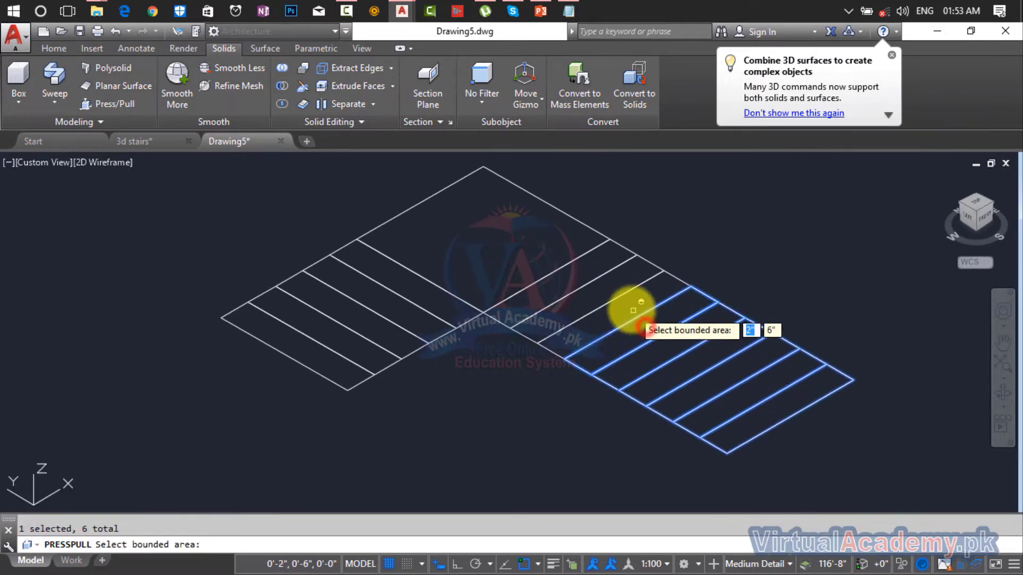
Step: Add the landing and the shorter flight's tread areas to the Press/Pull selection and extrude all areas 2" upward
{"action": "left_click", "coordinate": [541, 251]}
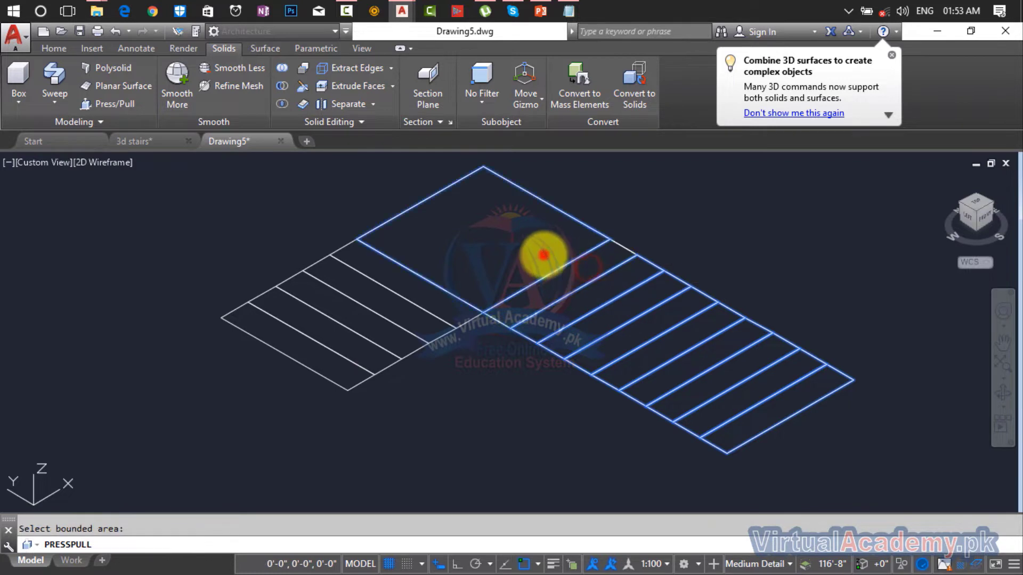
{"action": "left_click", "coordinate": [437, 312]}
{"action": "left_click", "coordinate": [418, 324]}
{"action": "left_click", "coordinate": [391, 338]}
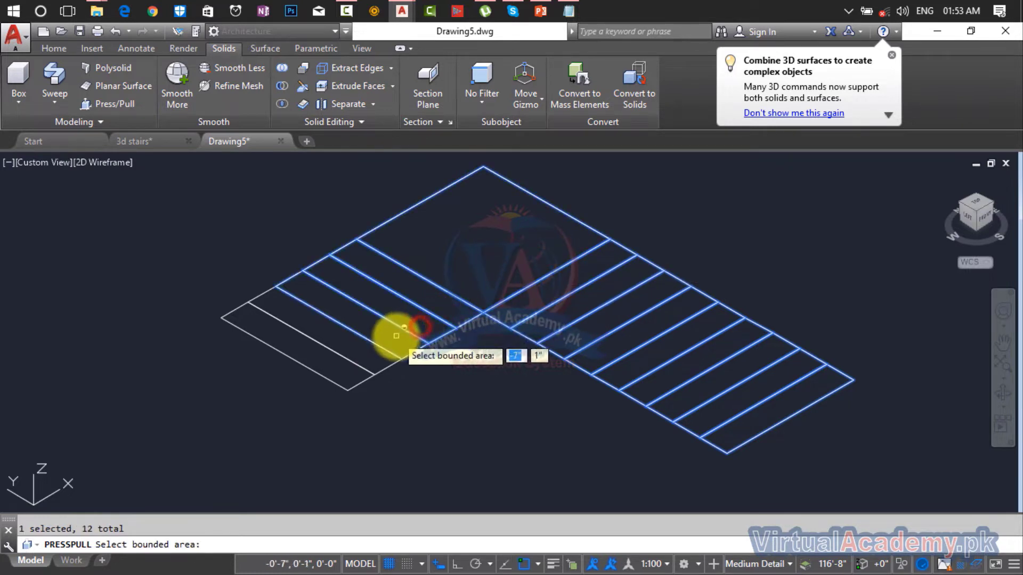
{"action": "left_click", "coordinate": [359, 354]}
{"action": "left_click", "coordinate": [347, 368]}
{"action": "left_click", "coordinate": [347, 367]}
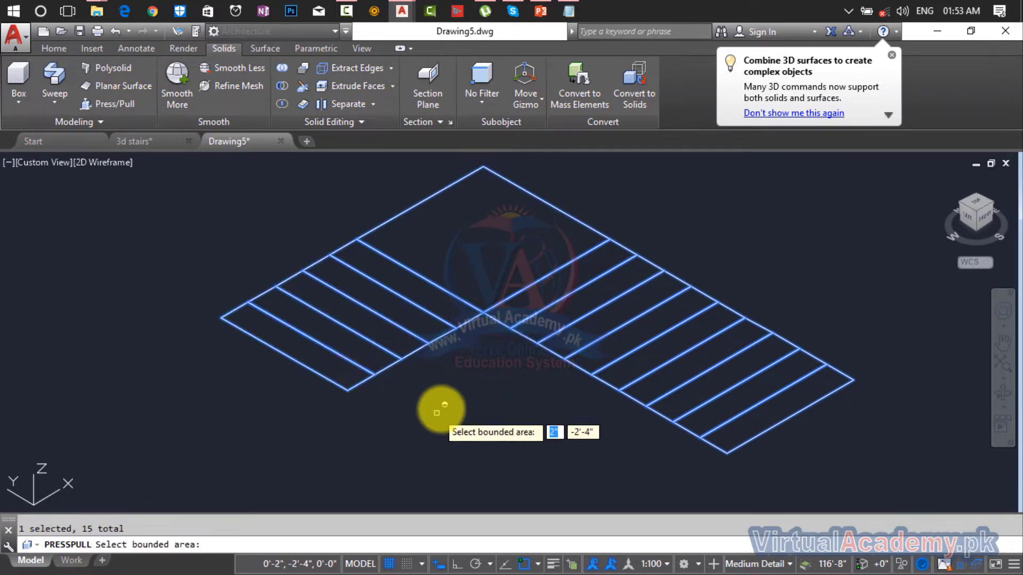
{"action": "key", "text": "Return"}
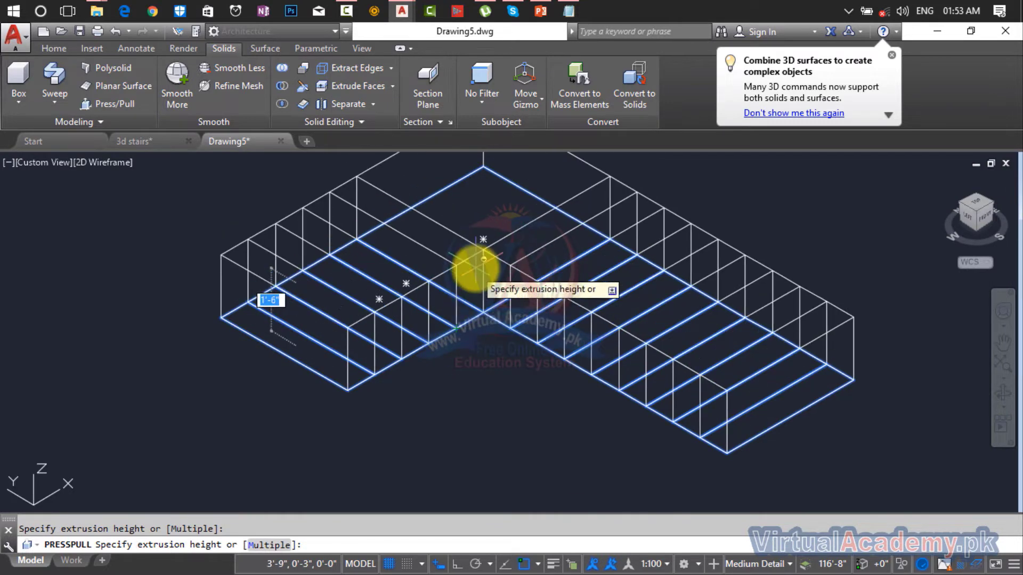
{"action": "type", "text": "2"}
{"action": "key", "text": "Return"}
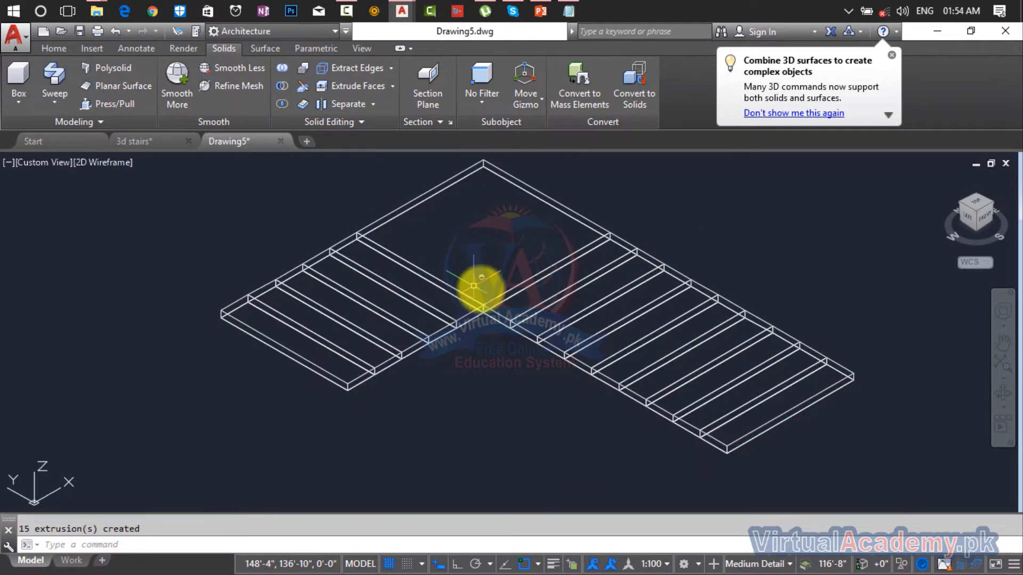
Step: Move the second tread slab from the longer flight's outer end straight up by 7"
{"action": "scroll", "coordinate": [554, 368], "scroll_direction": "up", "scroll_amount": 5}
{"action": "scroll", "coordinate": [592, 397], "scroll_direction": "up", "scroll_amount": 2}
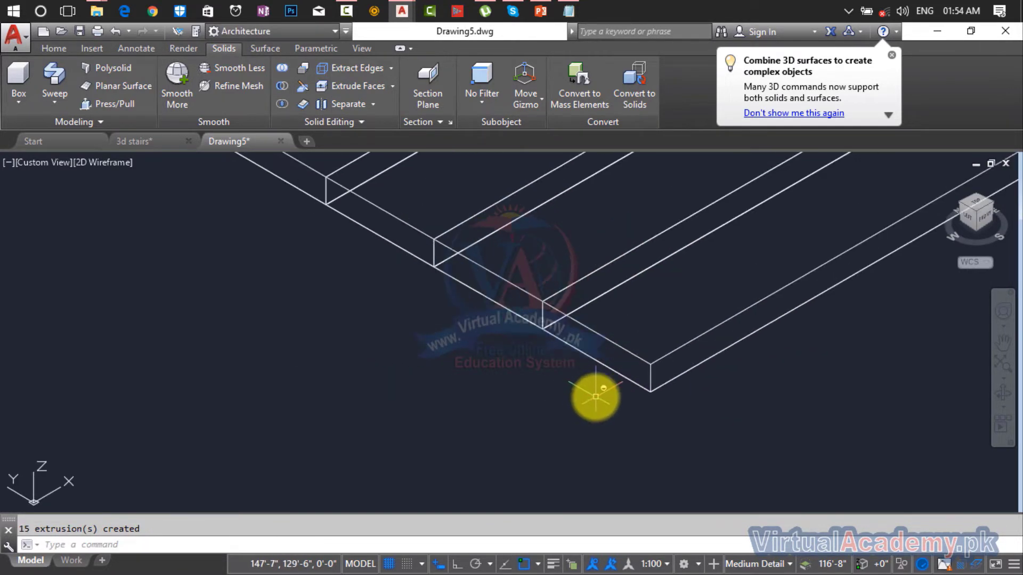
{"action": "middle_click_drag", "start_coordinate": [584, 393], "coordinate": [609, 457], "text": "shift"}
{"action": "scroll", "coordinate": [616, 426], "scroll_direction": "down", "scroll_amount": 2}
{"action": "scroll", "coordinate": [567, 438], "scroll_direction": "up", "scroll_amount": 2}
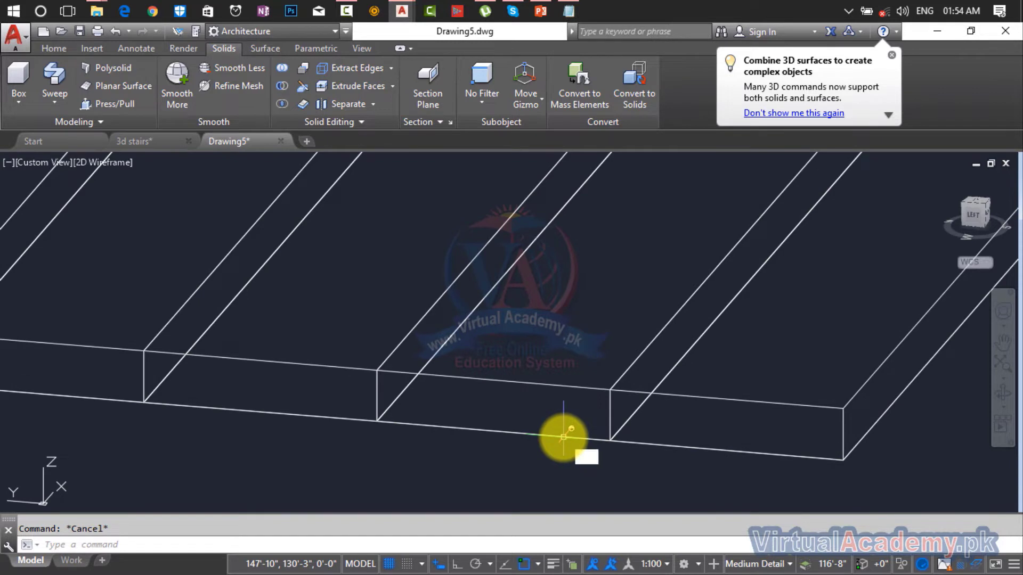
{"action": "type", "text": "m"}
{"action": "key", "text": "Return"}
{"action": "left_click", "coordinate": [600, 439]}
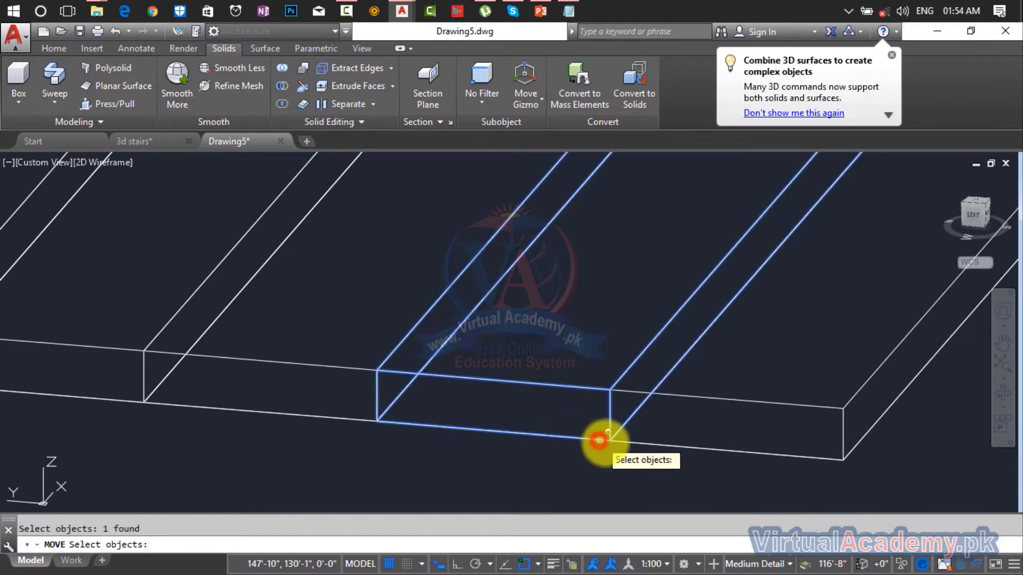
{"action": "key", "text": "Return"}
{"action": "left_click", "coordinate": [610, 440]}
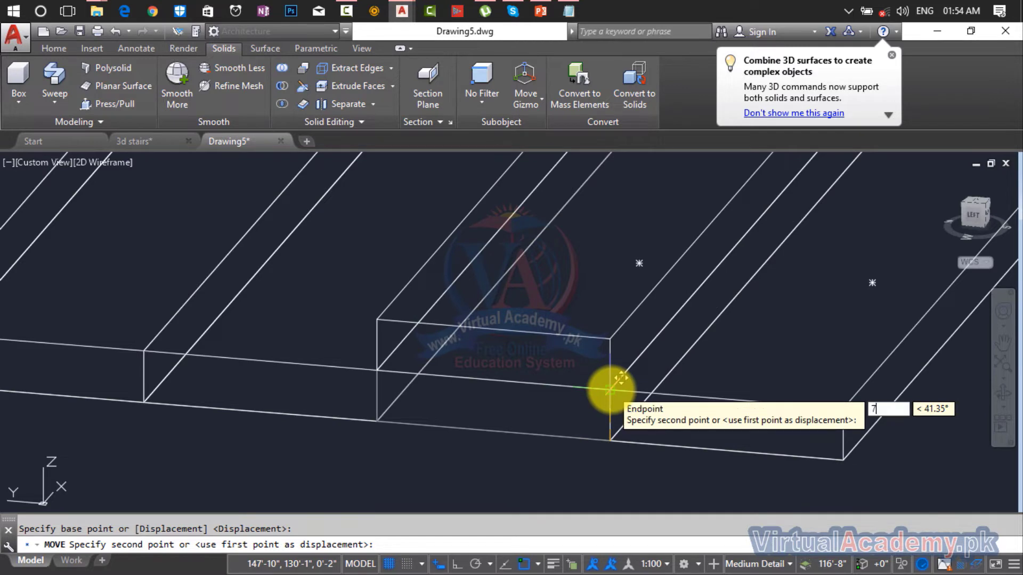
{"action": "type", "text": "7"}
{"action": "key", "text": "Return"}
{"action": "scroll", "coordinate": [613, 389], "scroll_direction": "down", "scroll_amount": 3}
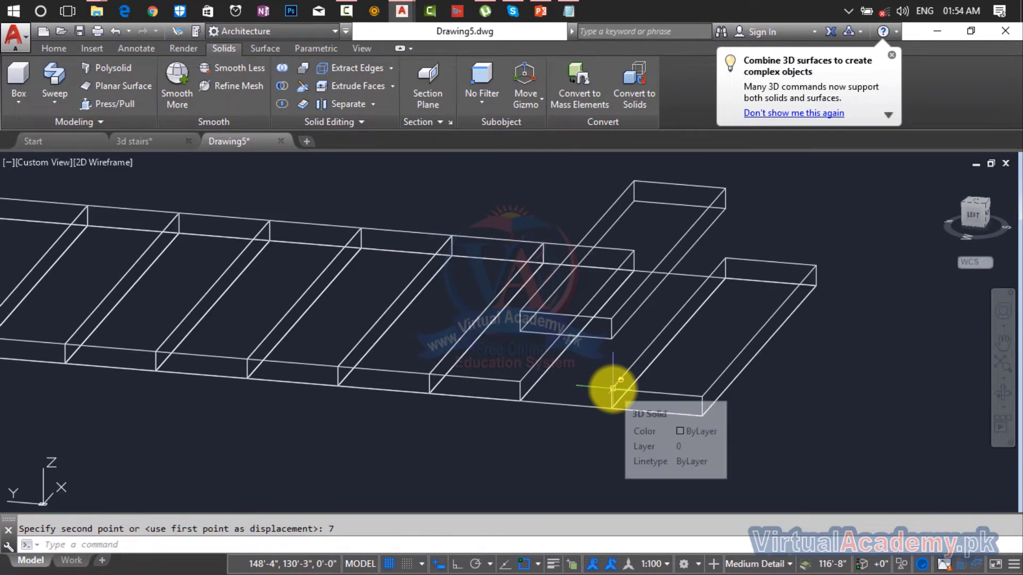
Step: Move the longer flight's third tread slab up so its lower front corner meets the raised second tread's lower rear corner
{"action": "scroll", "coordinate": [518, 403], "scroll_direction": "up", "scroll_amount": 4}
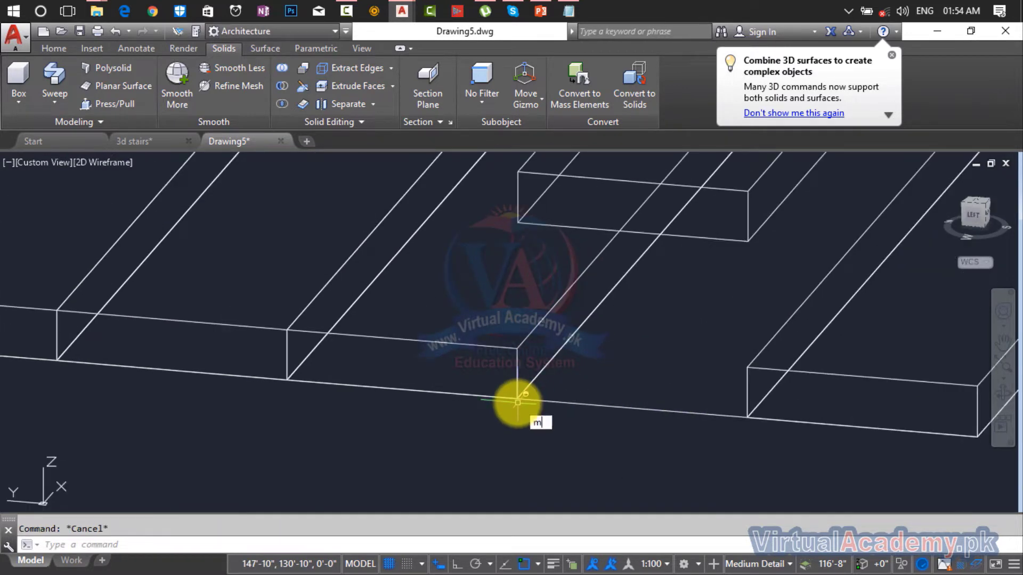
{"action": "left_click", "coordinate": [517, 387]}
{"action": "key", "text": "Return"}
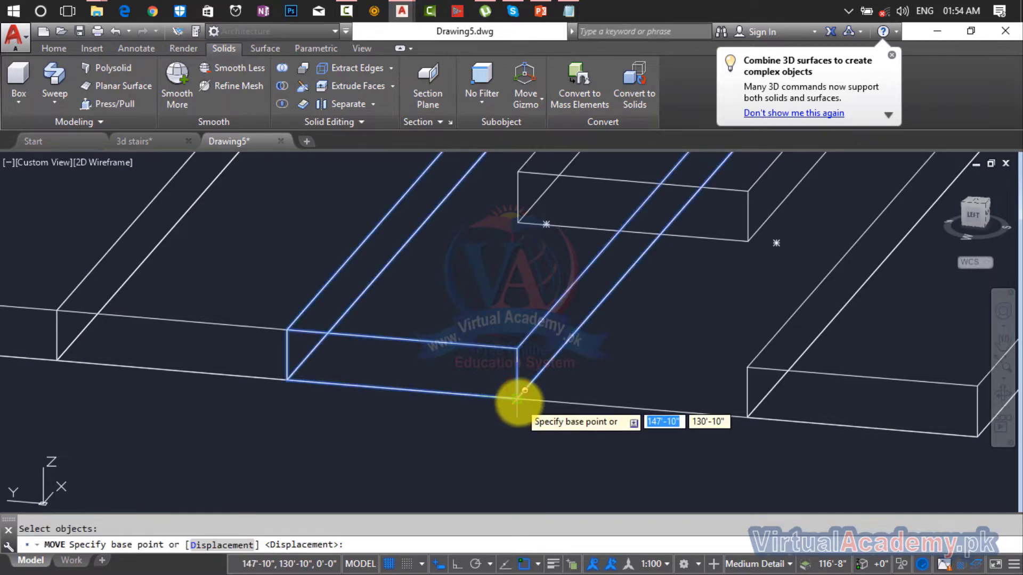
{"action": "left_click", "coordinate": [518, 404]}
{"action": "middle_click_drag", "start_coordinate": [519, 403], "coordinate": [533, 555]}
{"action": "scroll", "coordinate": [527, 421], "scroll_direction": "up", "scroll_amount": 5}
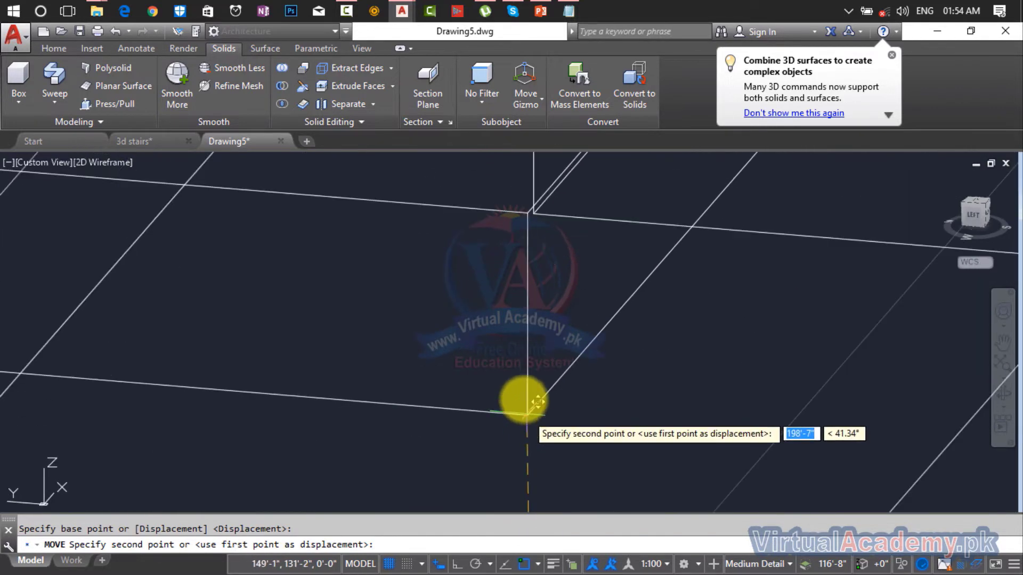
{"action": "middle_click_drag", "start_coordinate": [525, 399], "coordinate": [540, 570]}
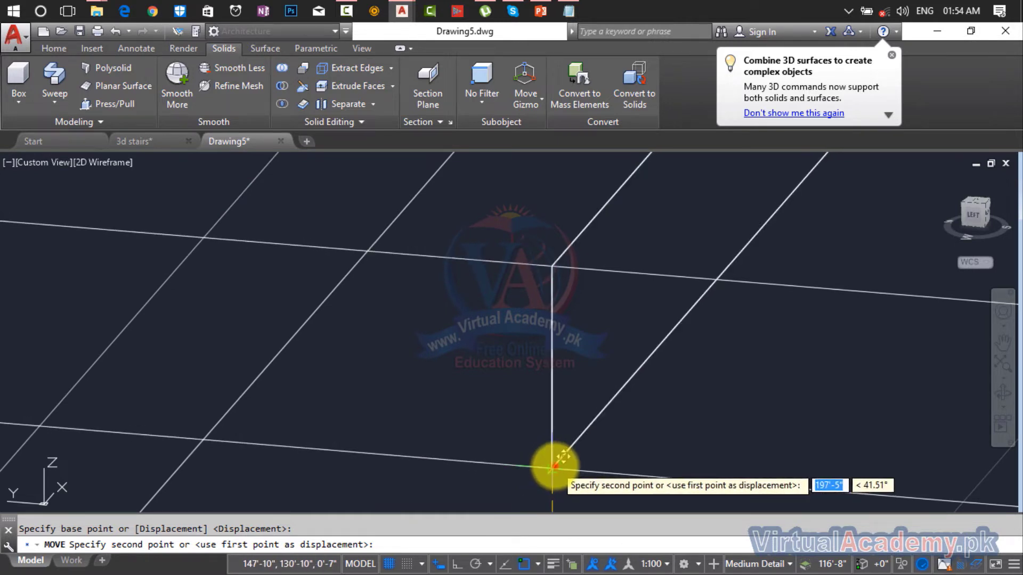
{"action": "left_click", "coordinate": [553, 469]}
{"action": "scroll", "coordinate": [554, 467], "scroll_direction": "down", "scroll_amount": 4}
{"action": "middle_click_drag", "start_coordinate": [557, 465], "coordinate": [664, 459]}
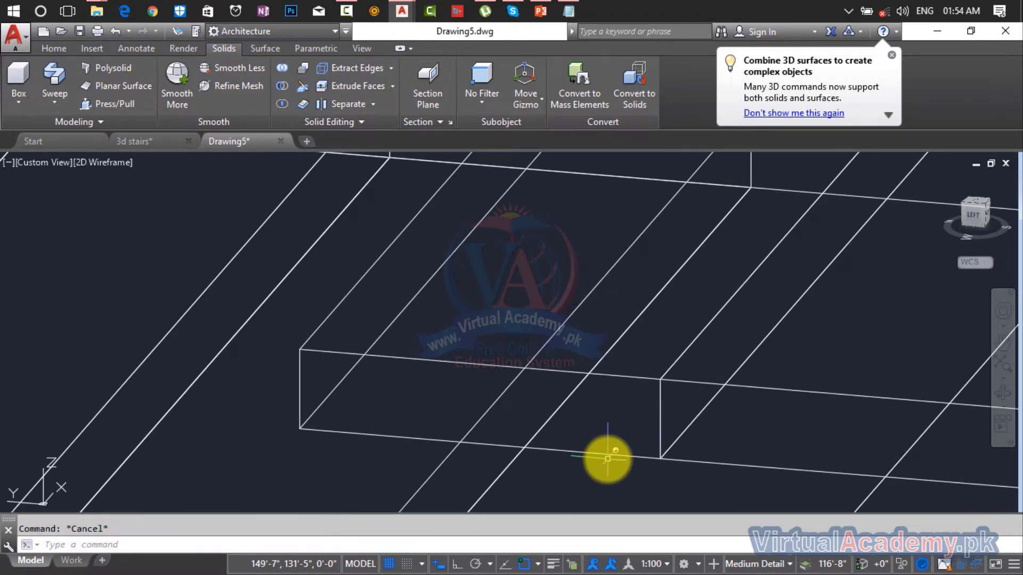
Step: Move the longer flight's third tread slab a further 7" straight up from its lower front corner
{"action": "type", "text": "m"}
{"action": "key", "text": "Return"}
{"action": "left_click", "coordinate": [605, 451]}
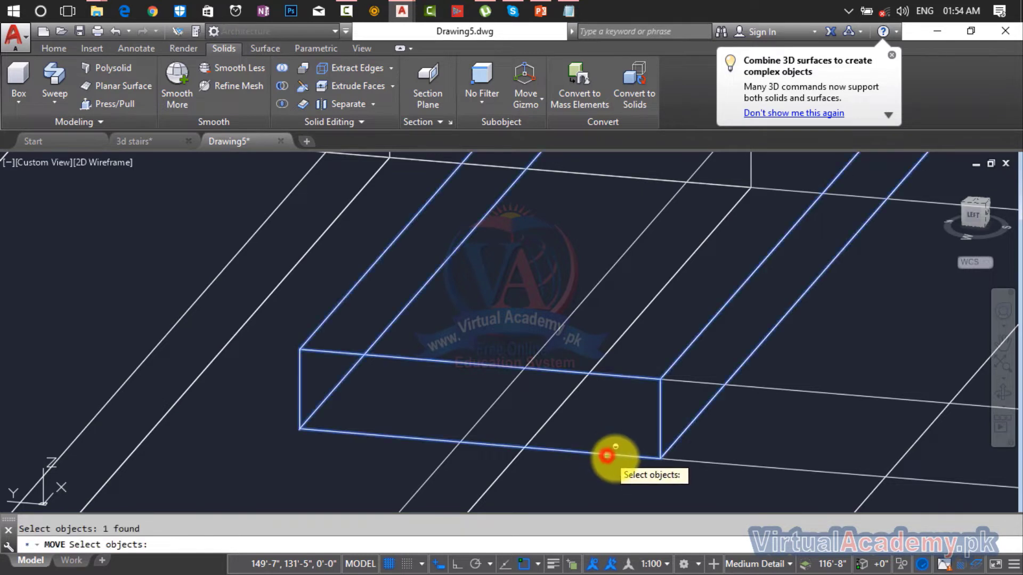
{"action": "key", "text": "Return"}
{"action": "scroll", "coordinate": [658, 457], "scroll_direction": "up", "scroll_amount": 4}
{"action": "left_click", "coordinate": [654, 430]}
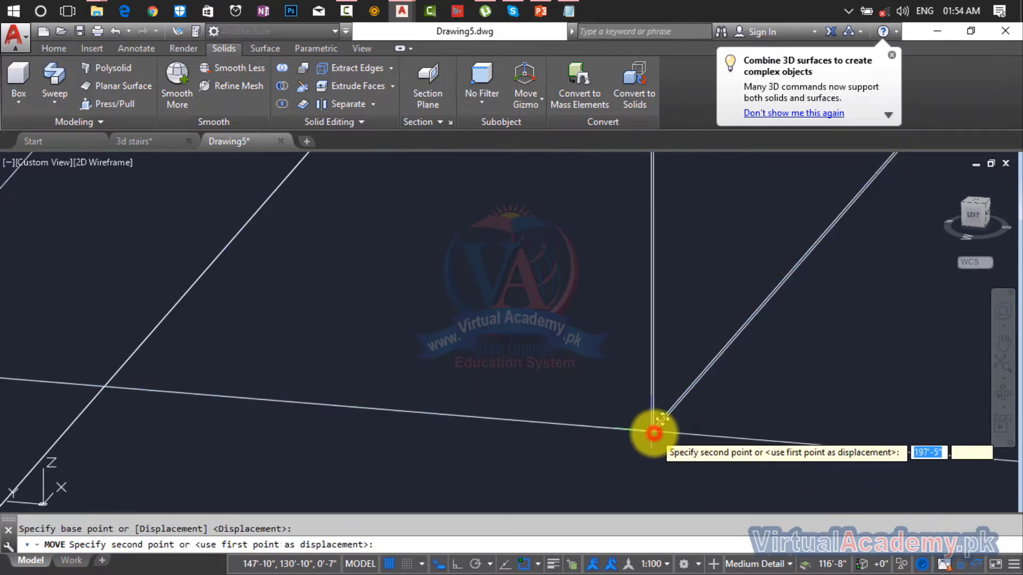
{"action": "scroll", "coordinate": [658, 416], "scroll_direction": "down", "scroll_amount": 3}
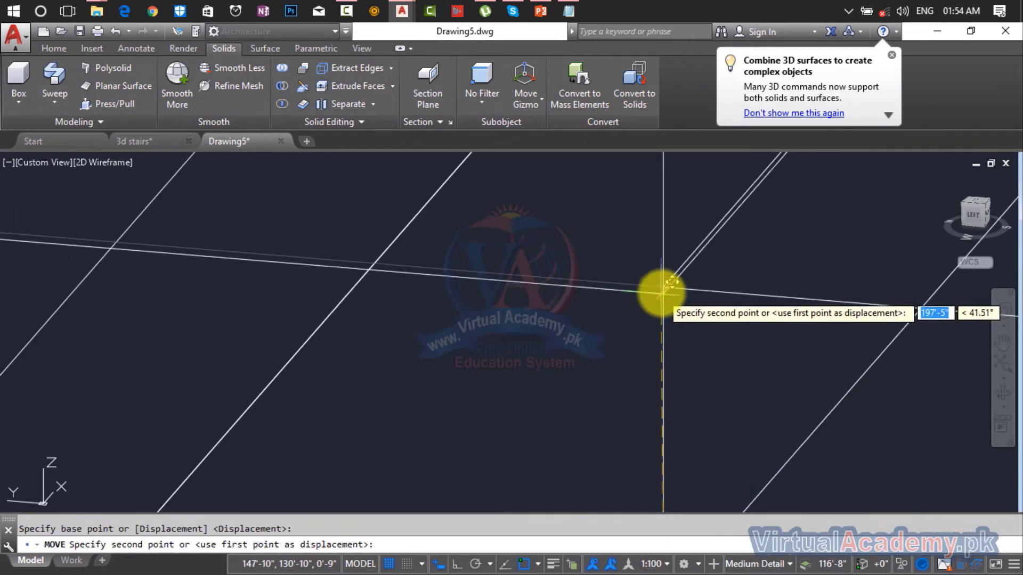
{"action": "type", "text": "7"}
{"action": "key", "text": "Return"}
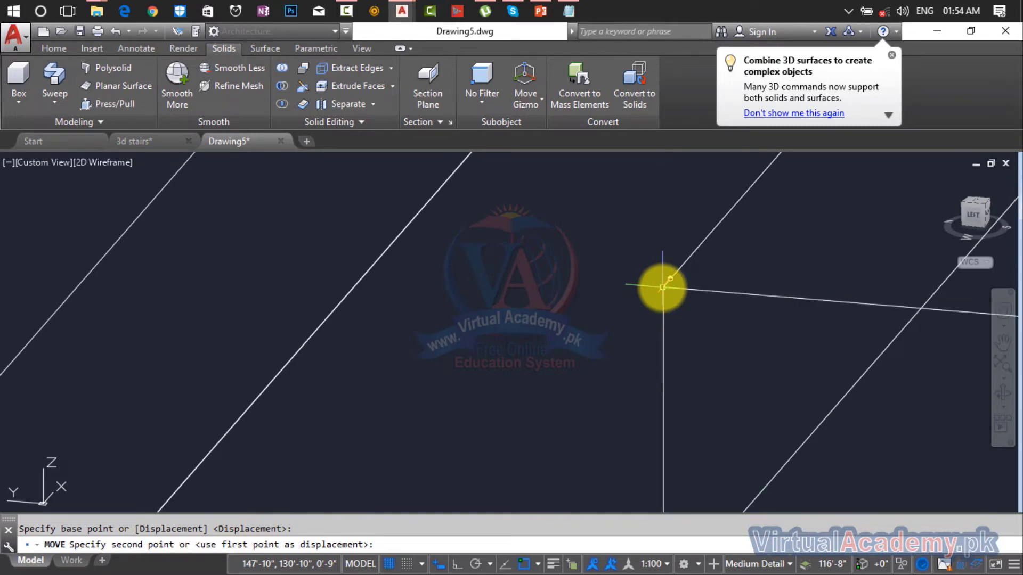
{"action": "scroll", "coordinate": [664, 288], "scroll_direction": "down", "scroll_amount": 5}
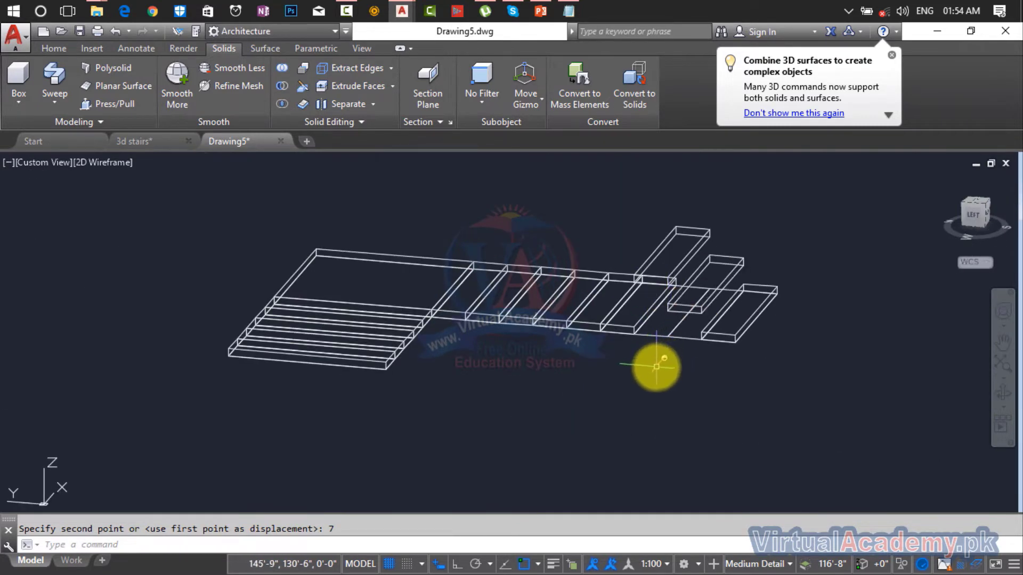
Step: Move the longer flight's fourth tread slab up so its lower front corner meets the raised third tread's lower rear corner
{"action": "middle_click_drag", "start_coordinate": [656, 367], "coordinate": [673, 337], "text": "shift"}
{"action": "scroll", "coordinate": [645, 354], "scroll_direction": "up", "scroll_amount": 4}
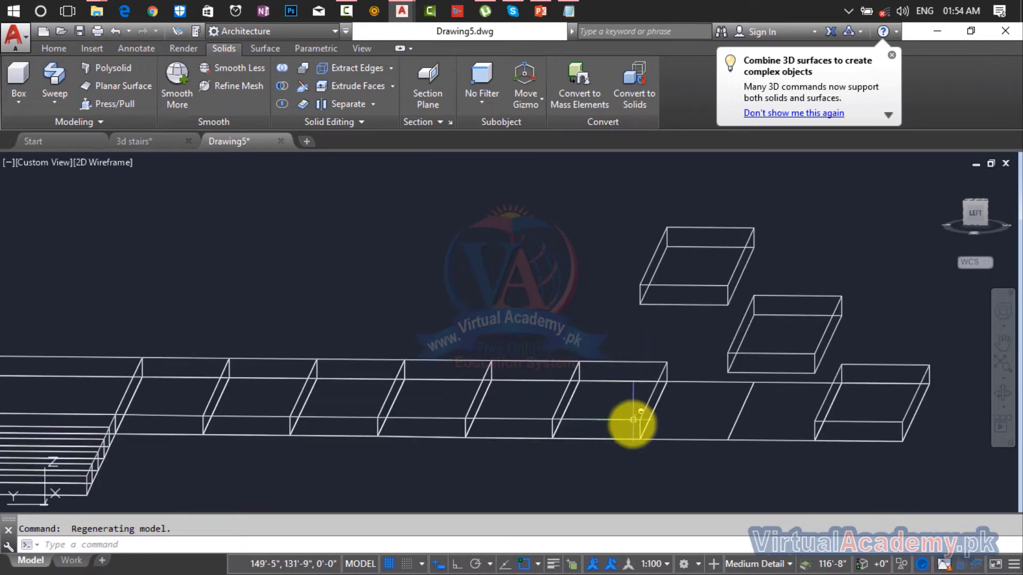
{"action": "scroll", "coordinate": [633, 420], "scroll_direction": "up", "scroll_amount": 4}
{"action": "key", "text": "Escape"}
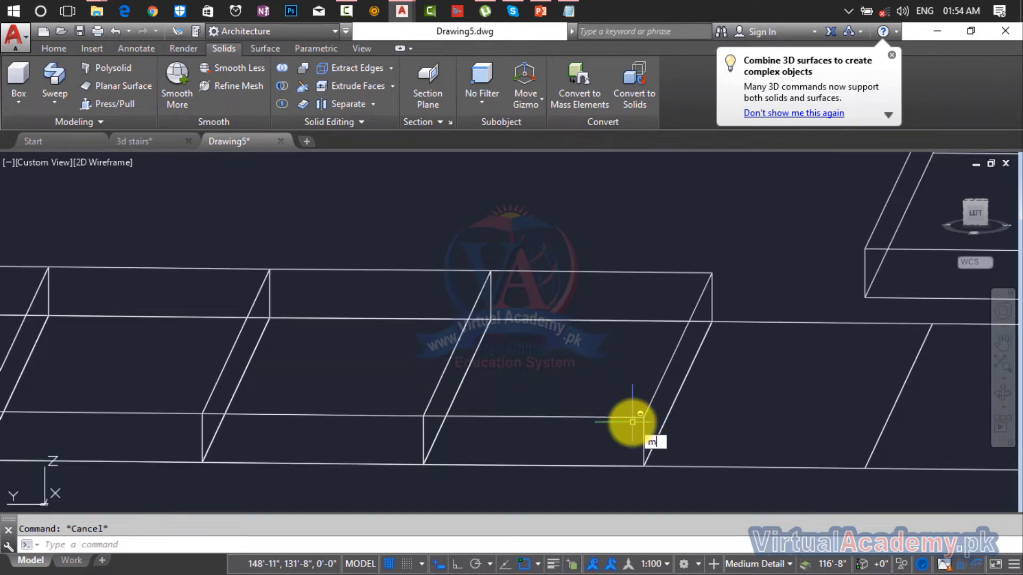
{"action": "left_click", "coordinate": [629, 416]}
{"action": "key", "text": "Return"}
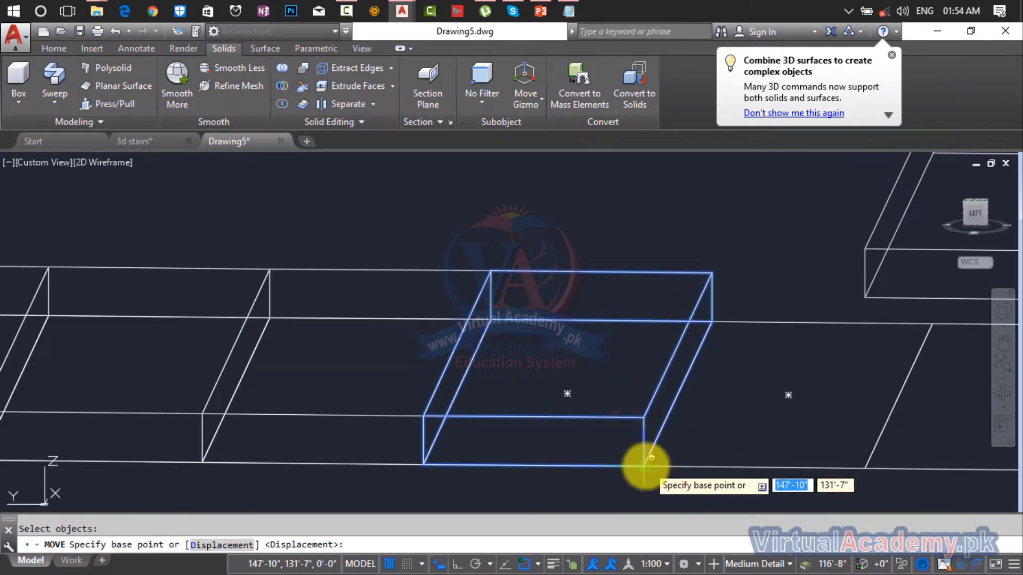
{"action": "left_click", "coordinate": [645, 467]}
{"action": "scroll", "coordinate": [644, 467], "scroll_direction": "down", "scroll_amount": 3}
{"action": "scroll", "coordinate": [628, 472], "scroll_direction": "up", "scroll_amount": 5}
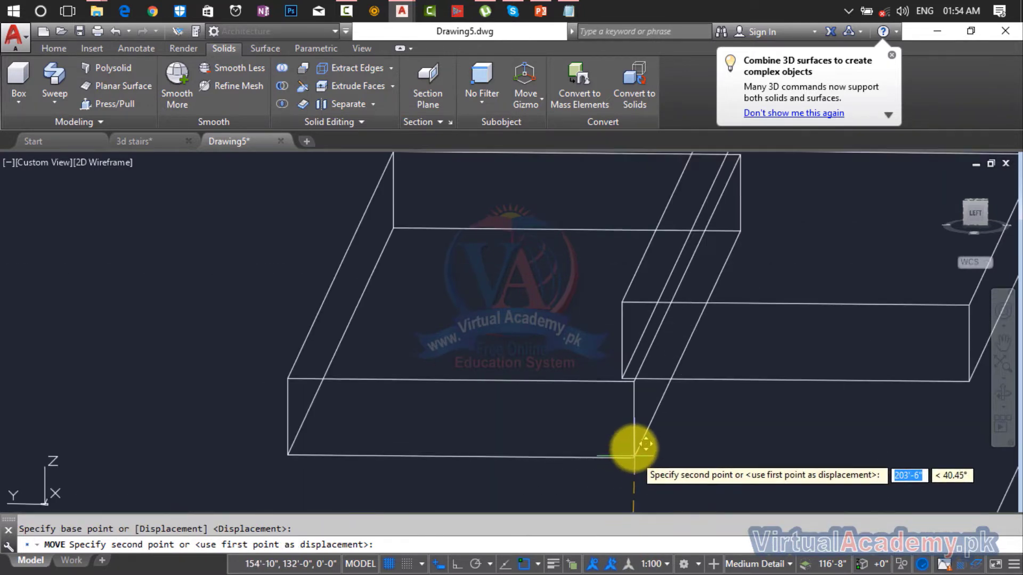
{"action": "left_click", "coordinate": [620, 382]}
Step: Move the longer flight's fourth tread slab a further 7" straight up from its lower front corner
{"action": "middle_click_drag", "start_coordinate": [616, 388], "coordinate": [618, 445]}
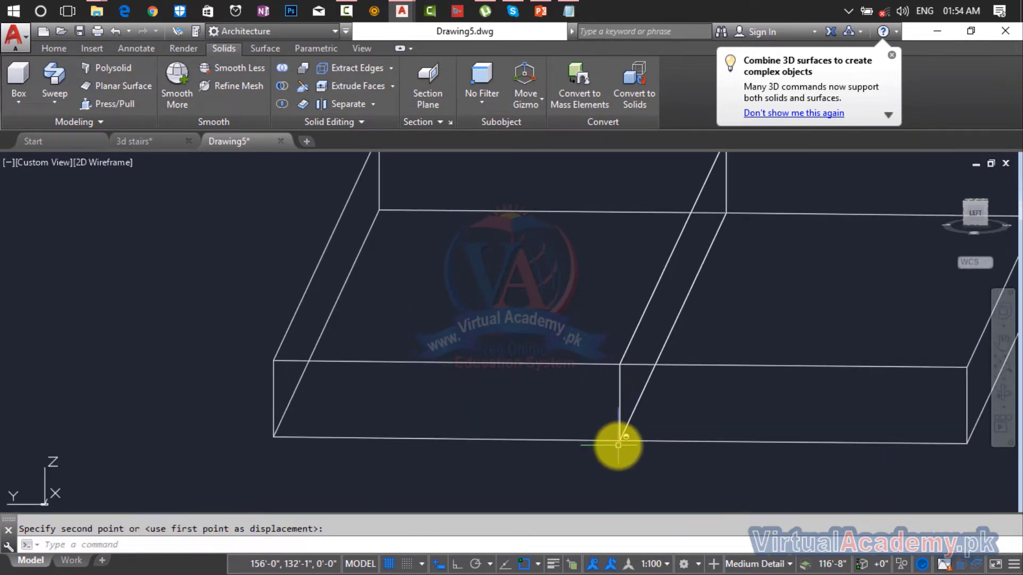
{"action": "type", "text": "m"}
{"action": "key", "text": "Return"}
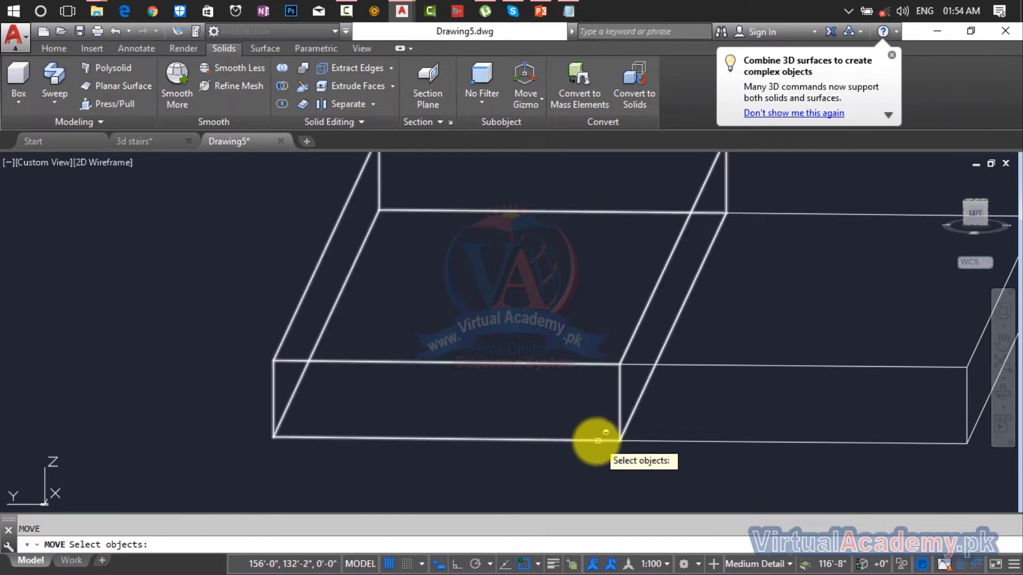
{"action": "left_click", "coordinate": [597, 441]}
{"action": "key", "text": "Return"}
{"action": "left_click", "coordinate": [618, 440]}
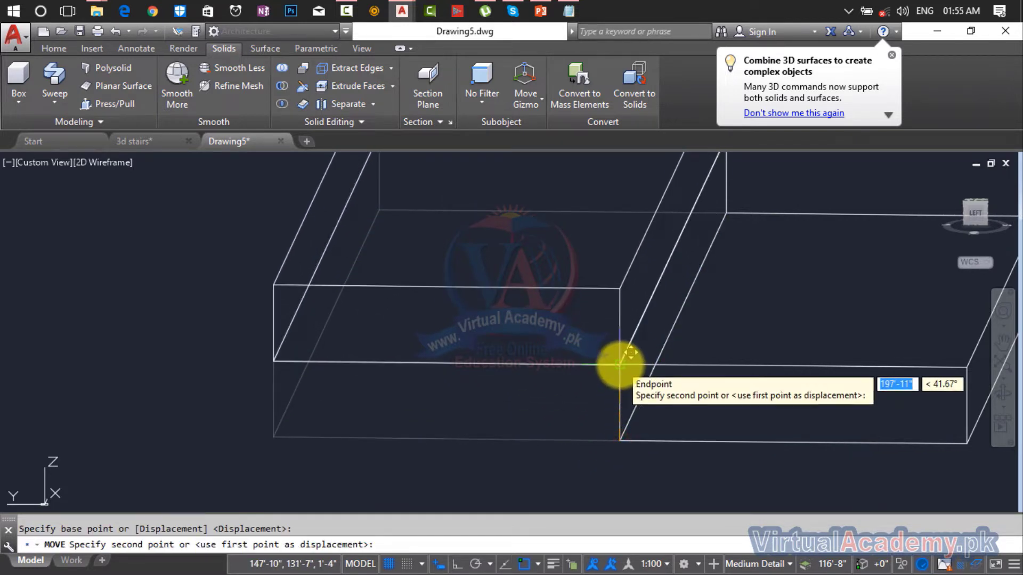
{"action": "type", "text": "7"}
{"action": "key", "text": "Return"}
{"action": "scroll", "coordinate": [626, 373], "scroll_direction": "down", "scroll_amount": 4}
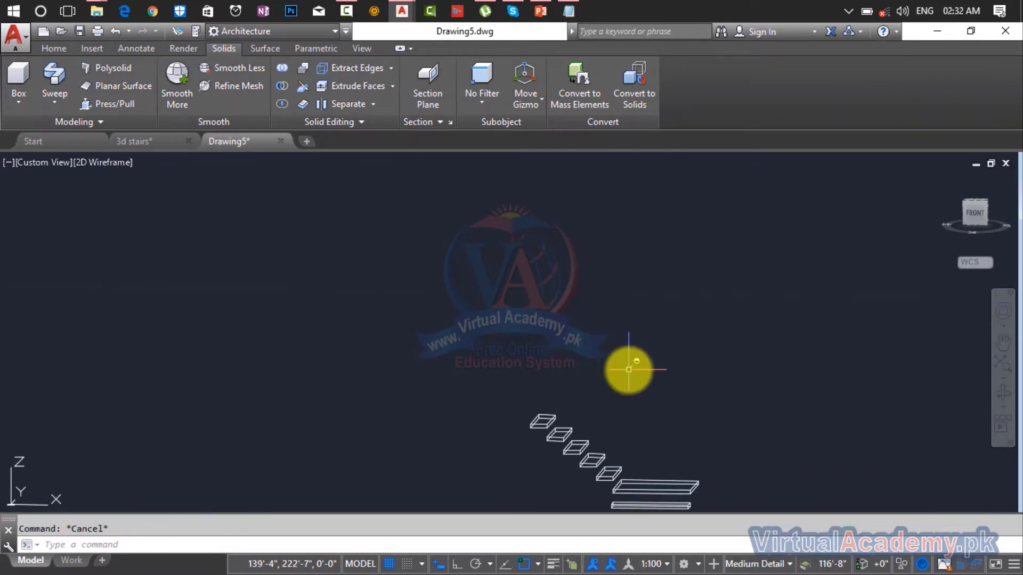
Step: Erase the shorter flight's four outer flat tread outlines left on the ground plane
{"action": "scroll", "coordinate": [629, 370], "scroll_direction": "down", "scroll_amount": 4}
{"action": "mouse_move", "coordinate": [620, 365]}
{"action": "middle_mouse_down"}
{"action": "mouse_move", "coordinate": [605, 270]}
{"action": "mouse_move", "coordinate": [552, 203]}
{"action": "middle_mouse_up"}
{"action": "scroll", "coordinate": [585, 301], "scroll_direction": "up", "scroll_amount": 10}
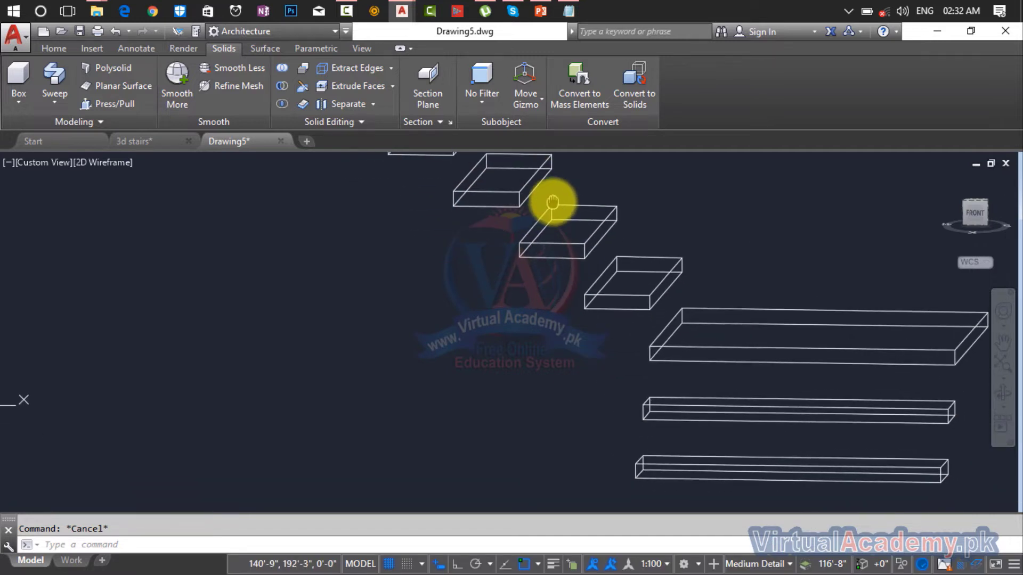
{"action": "scroll", "coordinate": [552, 299], "scroll_direction": "down", "scroll_amount": 6}
{"action": "scroll", "coordinate": [522, 410], "scroll_direction": "up", "scroll_amount": 6}
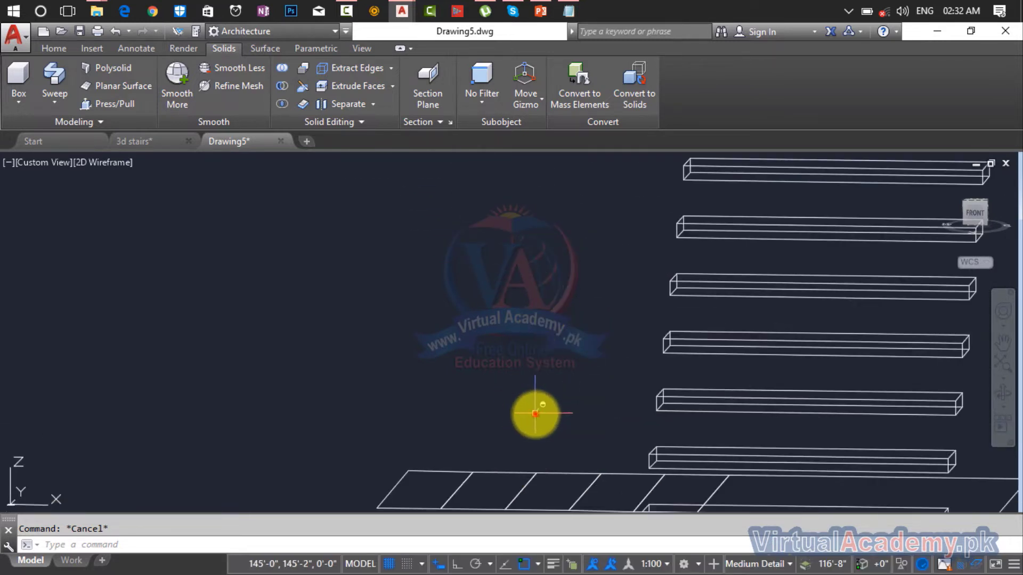
{"action": "left_click", "coordinate": [503, 528]}
{"action": "middle_click_drag", "start_coordinate": [498, 507], "coordinate": [505, 374]}
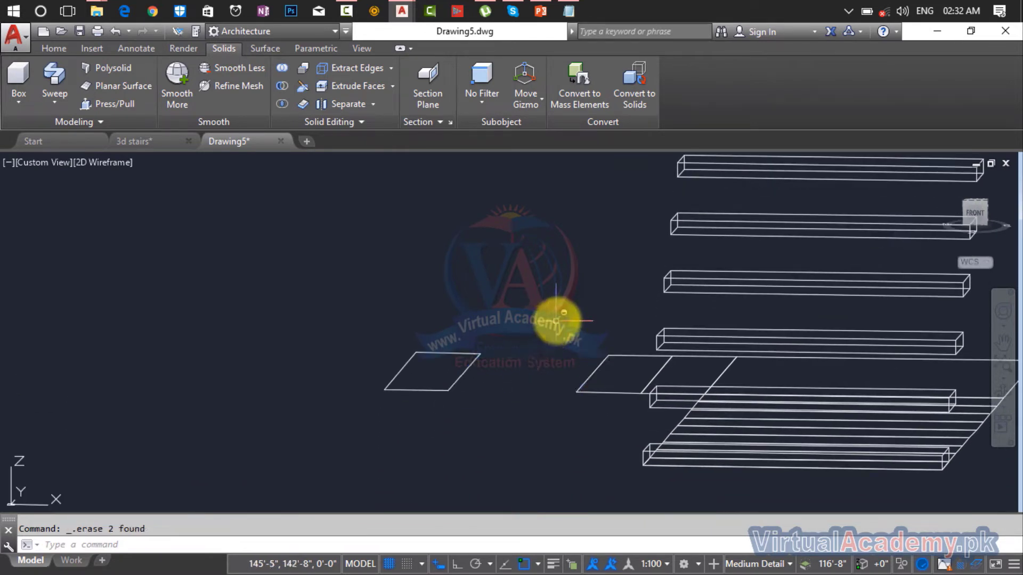
{"action": "left_click", "coordinate": [536, 330]}
{"action": "left_click", "coordinate": [442, 381]}
{"action": "key", "text": "Delete"}
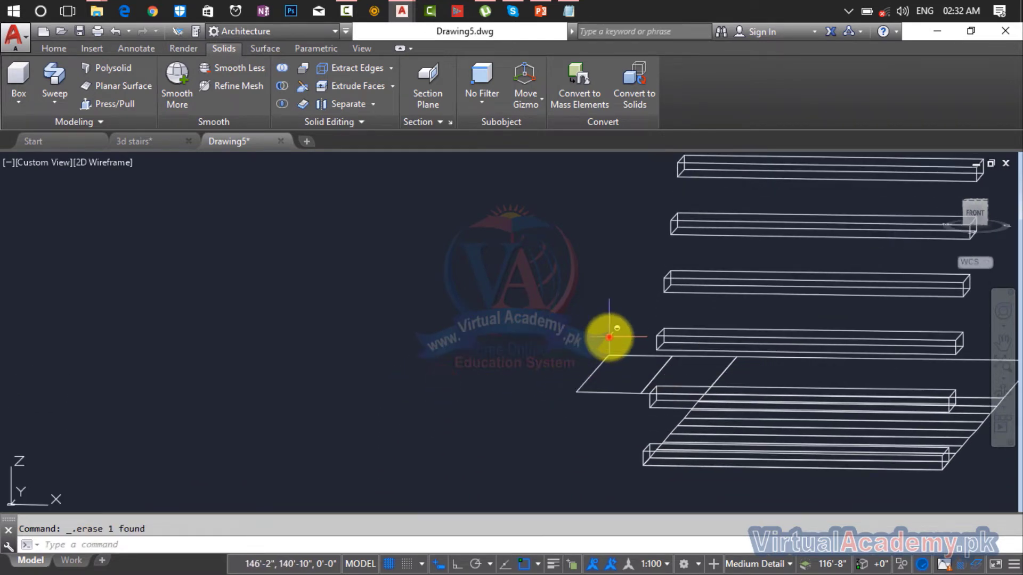
{"action": "left_click", "coordinate": [609, 336]}
{"action": "left_click", "coordinate": [596, 388]}
{"action": "key", "text": "Delete"}
Step: Erase the remaining flat outlines of the landing and the treads beneath the raised slabs
{"action": "middle_click_drag", "start_coordinate": [723, 384], "coordinate": [709, 408], "text": "shift"}
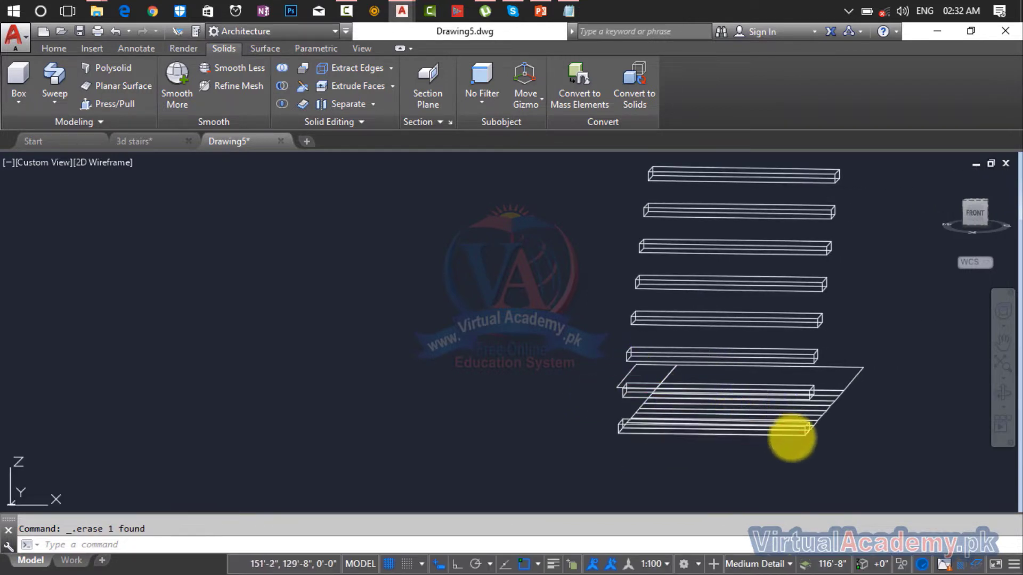
{"action": "middle_click_drag", "start_coordinate": [678, 464], "coordinate": [730, 417], "text": "shift"}
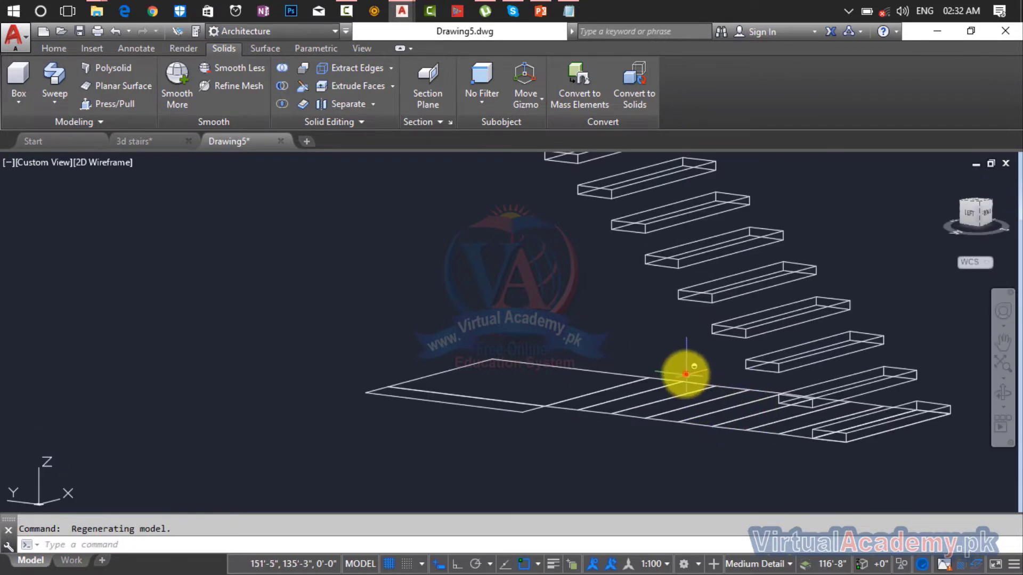
{"action": "left_click", "coordinate": [685, 374]}
{"action": "left_click", "coordinate": [475, 437]}
{"action": "key", "text": "Delete"}
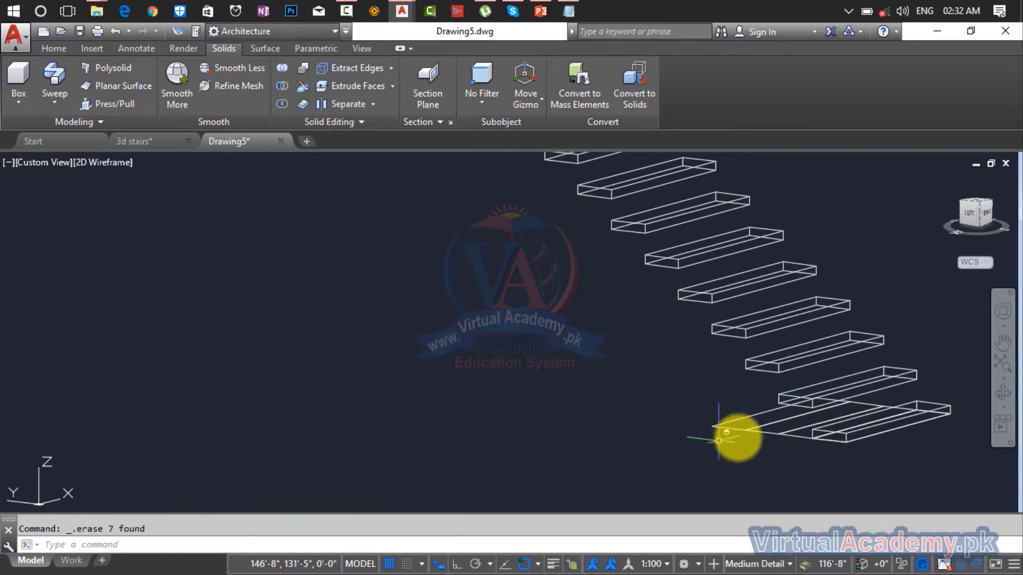
{"action": "scroll", "coordinate": [780, 429], "scroll_direction": "up", "scroll_amount": 4}
{"action": "left_click", "coordinate": [815, 450]}
{"action": "left_click", "coordinate": [587, 433]}
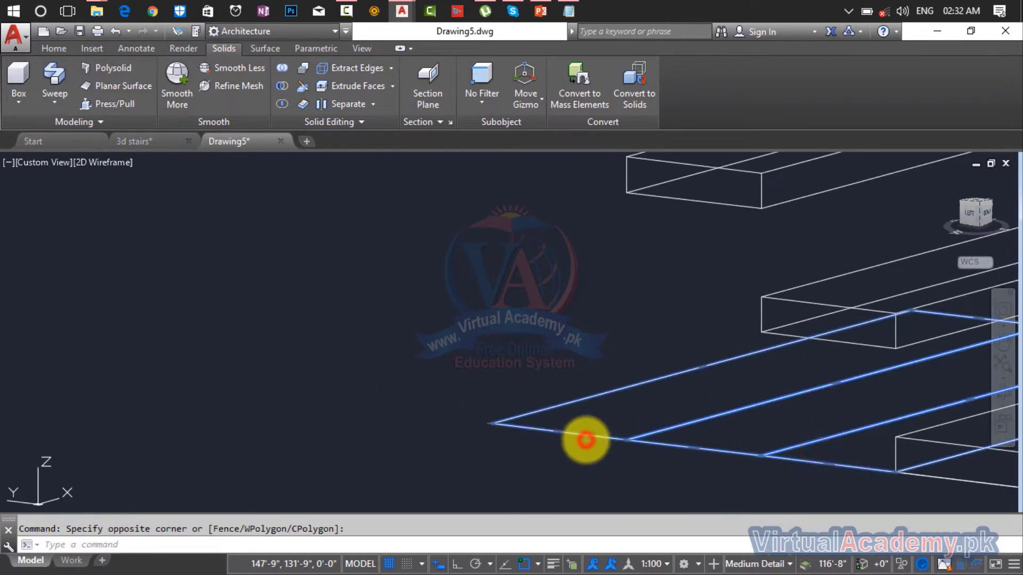
{"action": "key", "text": "Delete"}
{"action": "scroll", "coordinate": [601, 433], "scroll_direction": "down", "scroll_amount": 4}
{"action": "scroll", "coordinate": [666, 380], "scroll_direction": "down", "scroll_amount": 5}
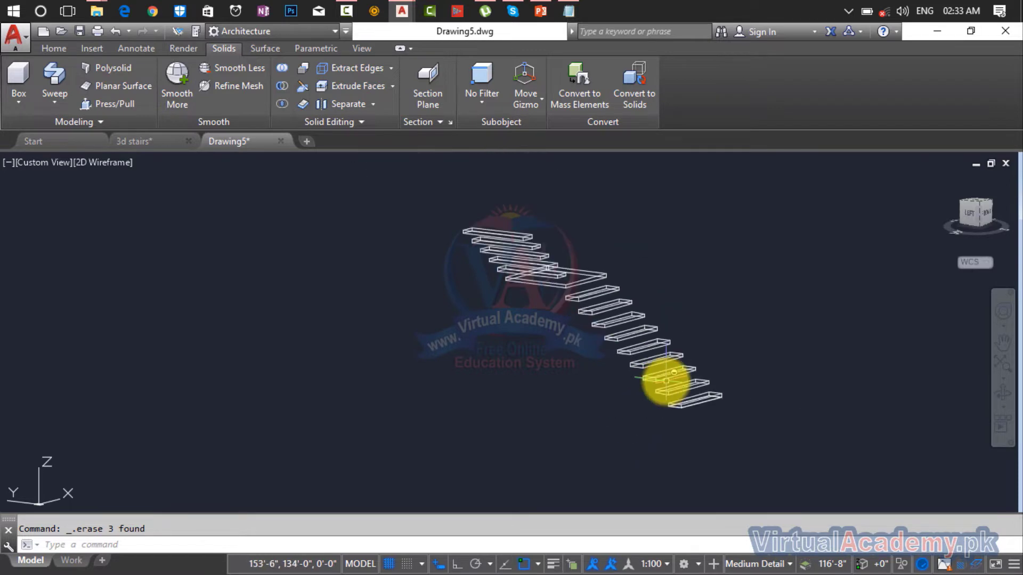
Step: Examine the raised treads and landing in the Realistic visual style, and return the display to 2D Wireframe
{"action": "scroll", "coordinate": [611, 285], "scroll_direction": "up", "scroll_amount": 5}
{"action": "middle_click_drag", "start_coordinate": [736, 331], "coordinate": [276, 208], "text": "shift"}
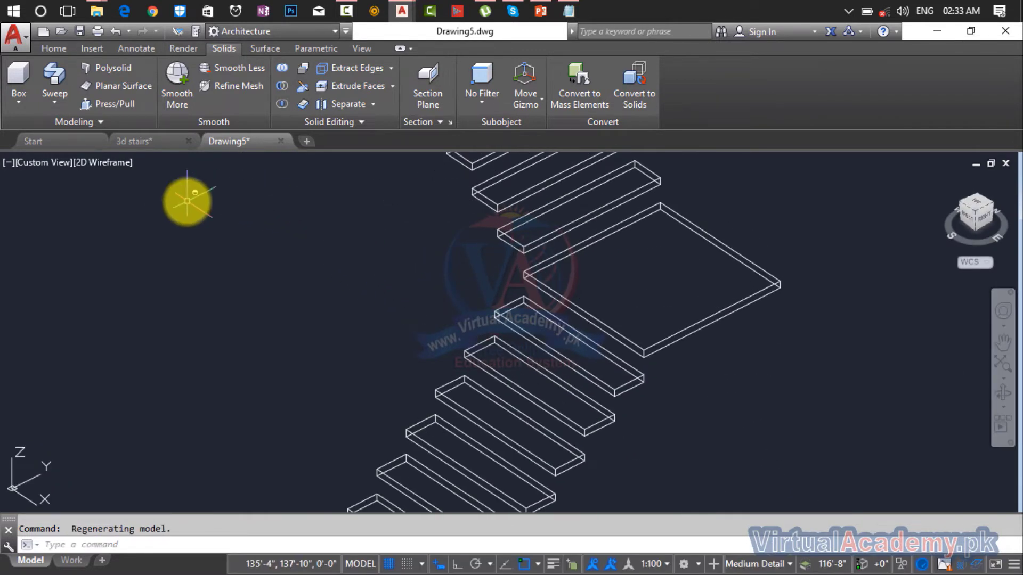
{"action": "left_click", "coordinate": [108, 163]}
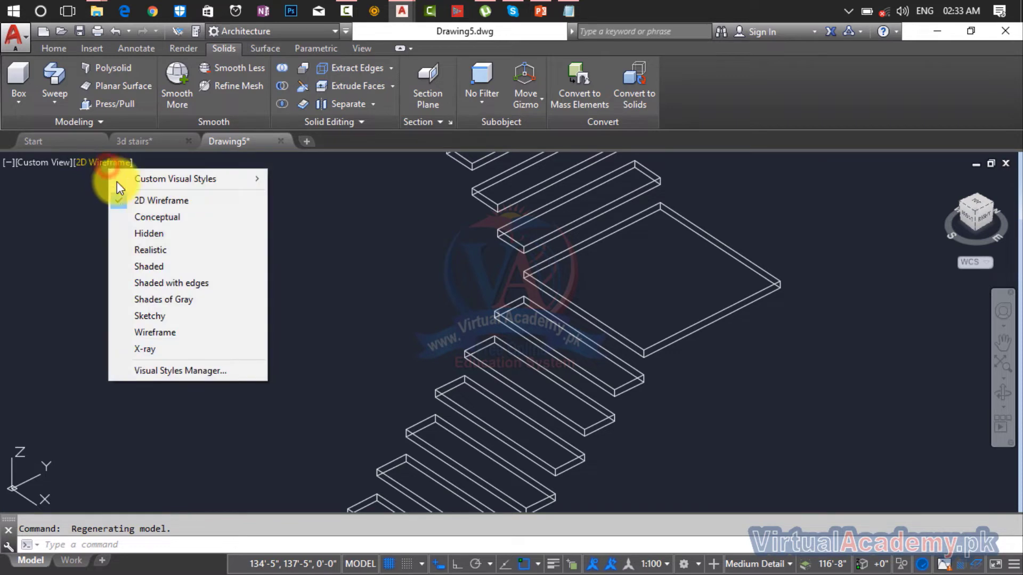
{"action": "left_click", "coordinate": [149, 249]}
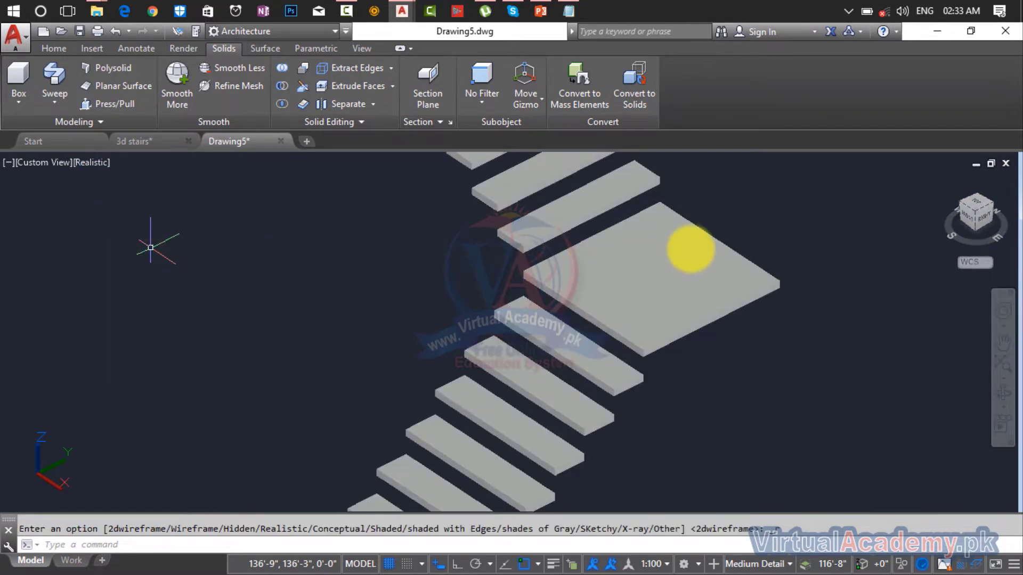
{"action": "scroll", "coordinate": [410, 247], "scroll_direction": "down", "scroll_amount": 2}
{"action": "scroll", "coordinate": [667, 264], "scroll_direction": "down", "scroll_amount": 3}
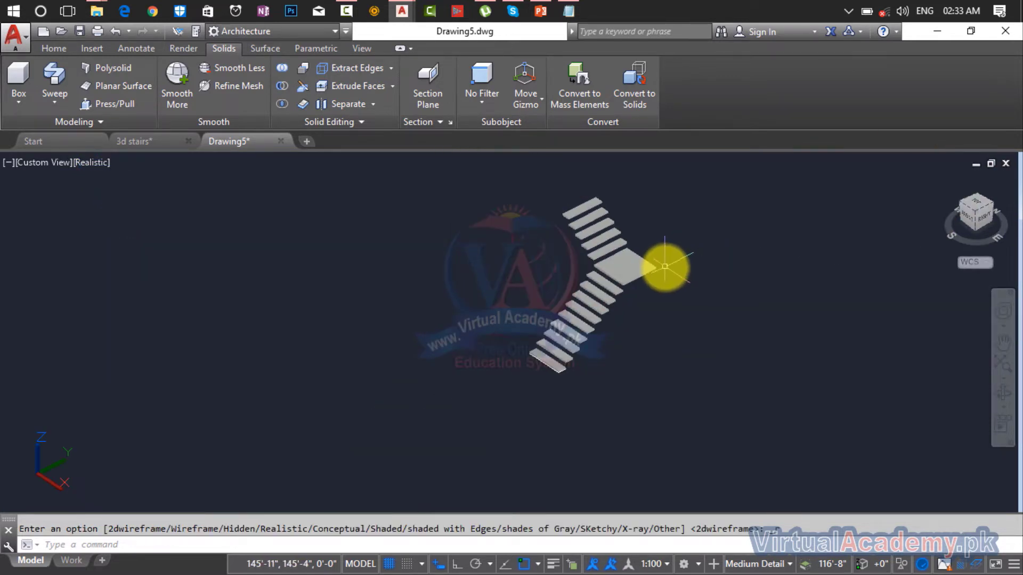
{"action": "middle_click_drag", "start_coordinate": [665, 267], "coordinate": [694, 274], "text": "shift"}
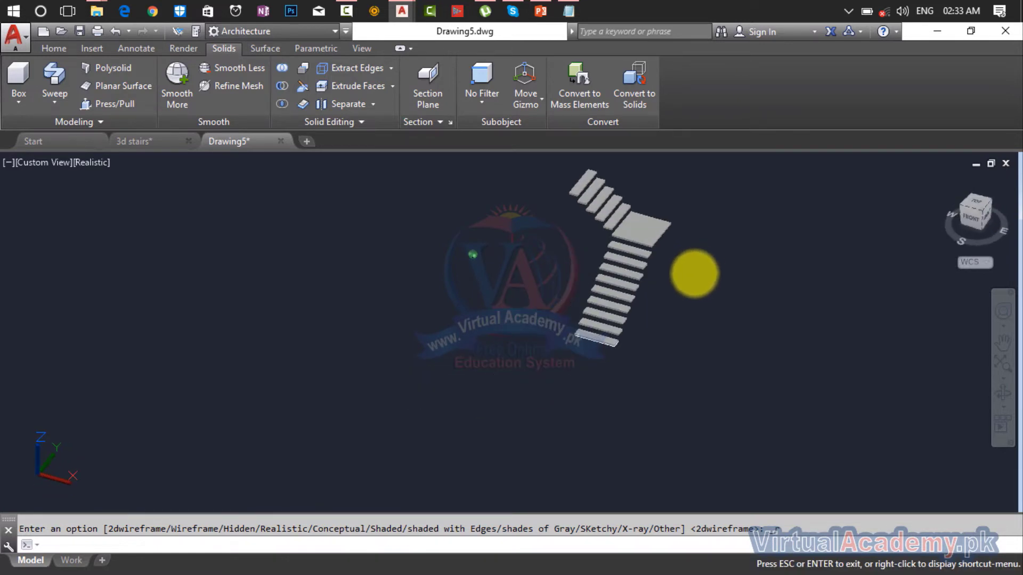
{"action": "scroll", "coordinate": [613, 341], "scroll_direction": "up", "scroll_amount": 6}
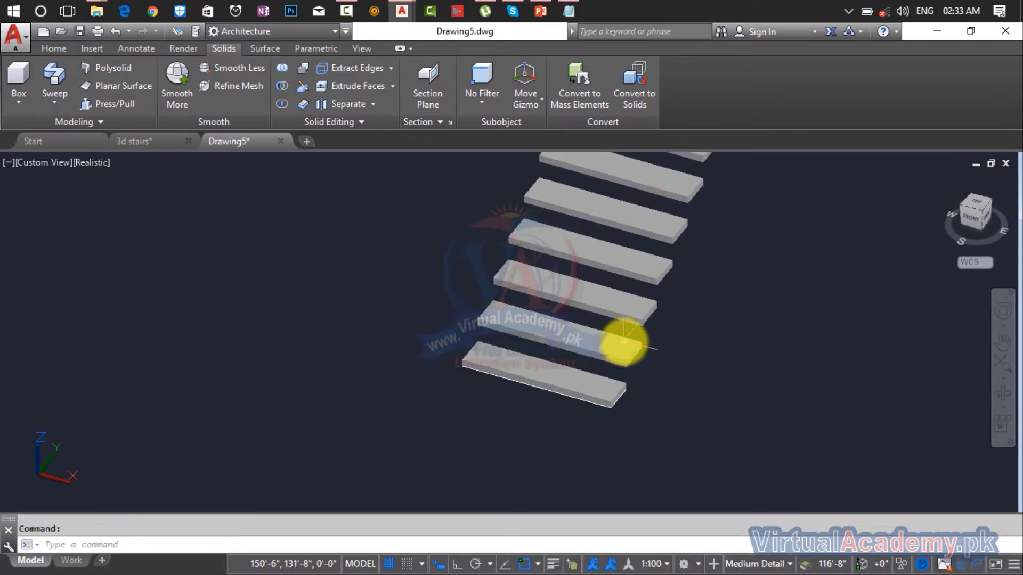
{"action": "middle_click_drag", "start_coordinate": [624, 340], "coordinate": [638, 453]}
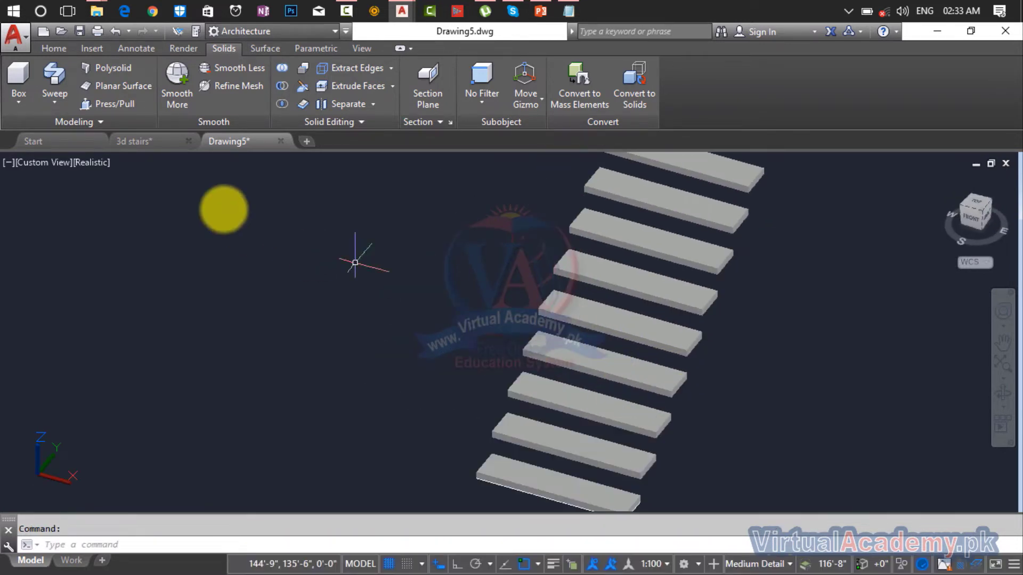
{"action": "left_click", "coordinate": [83, 162]}
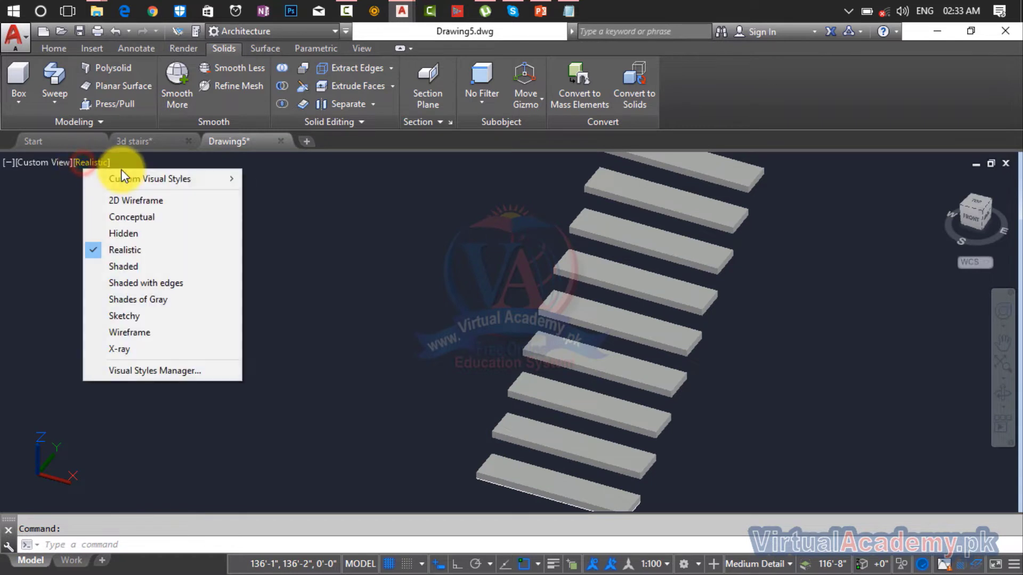
{"action": "left_click", "coordinate": [139, 203]}
Step: Copy the longer flight's top tread slab from its lower front corner to the landing's lower front corner
{"action": "scroll", "coordinate": [671, 331], "scroll_direction": "down", "scroll_amount": 3}
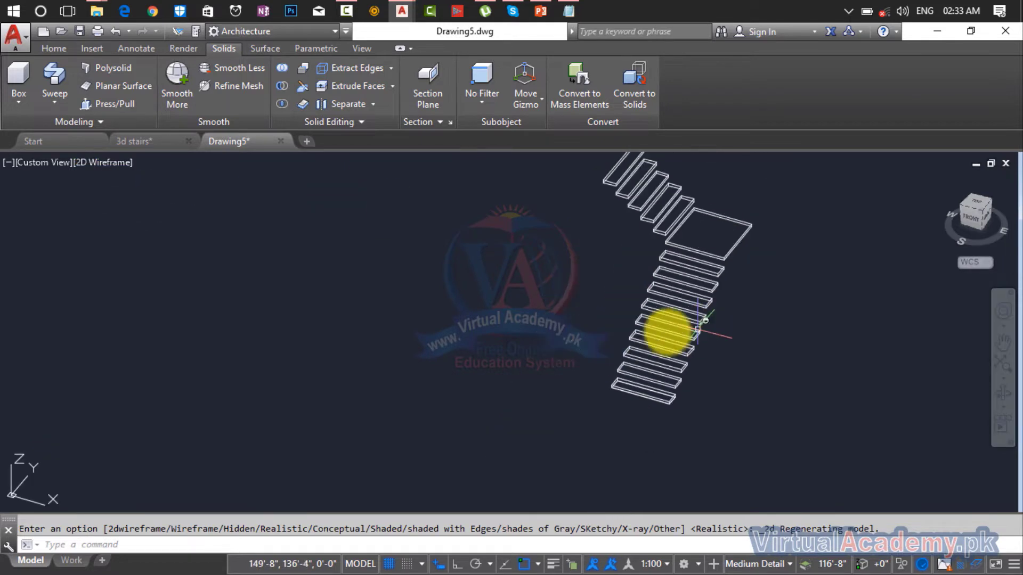
{"action": "scroll", "coordinate": [589, 373], "scroll_direction": "up", "scroll_amount": 8}
{"action": "middle_click_drag", "start_coordinate": [666, 405], "coordinate": [572, 307]}
{"action": "scroll", "coordinate": [647, 305], "scroll_direction": "down", "scroll_amount": 6}
{"action": "middle_click_drag", "start_coordinate": [642, 306], "coordinate": [222, 469]}
{"action": "scroll", "coordinate": [319, 326], "scroll_direction": "up", "scroll_amount": 4}
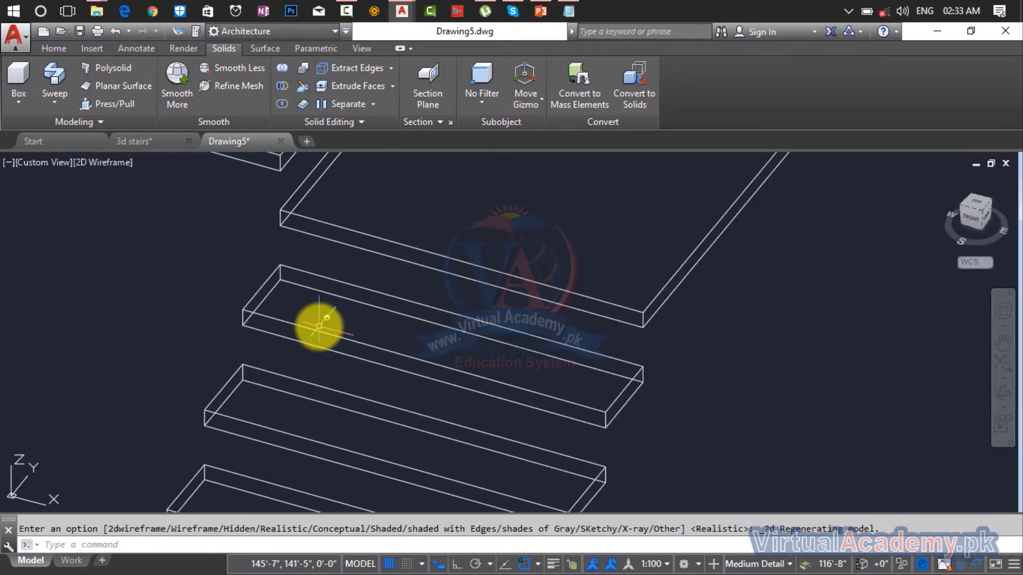
{"action": "type", "text": "co"}
{"action": "key", "text": "Return"}
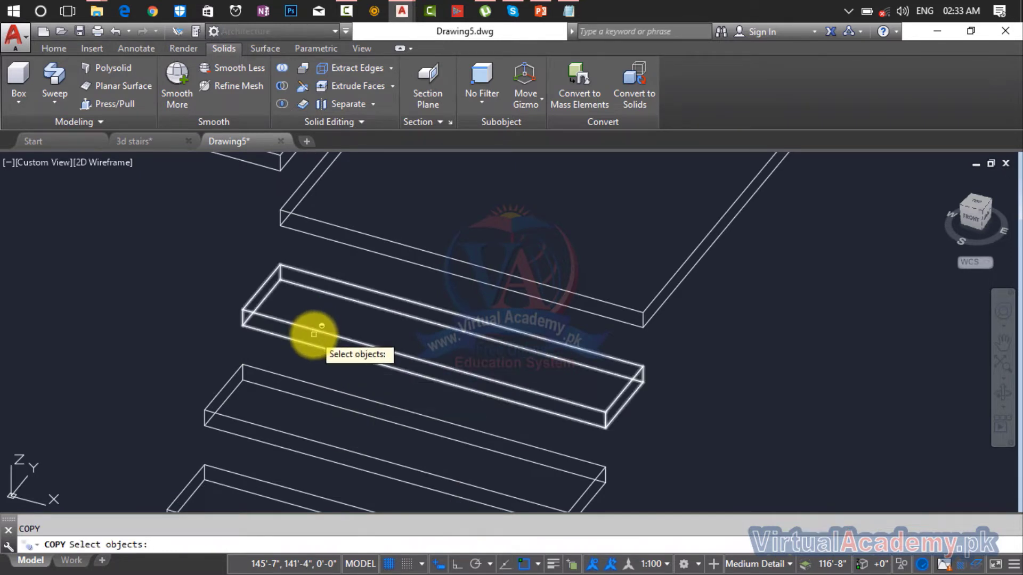
{"action": "left_click", "coordinate": [313, 335]}
{"action": "left_click", "coordinate": [309, 328]}
{"action": "left_click", "coordinate": [308, 326]}
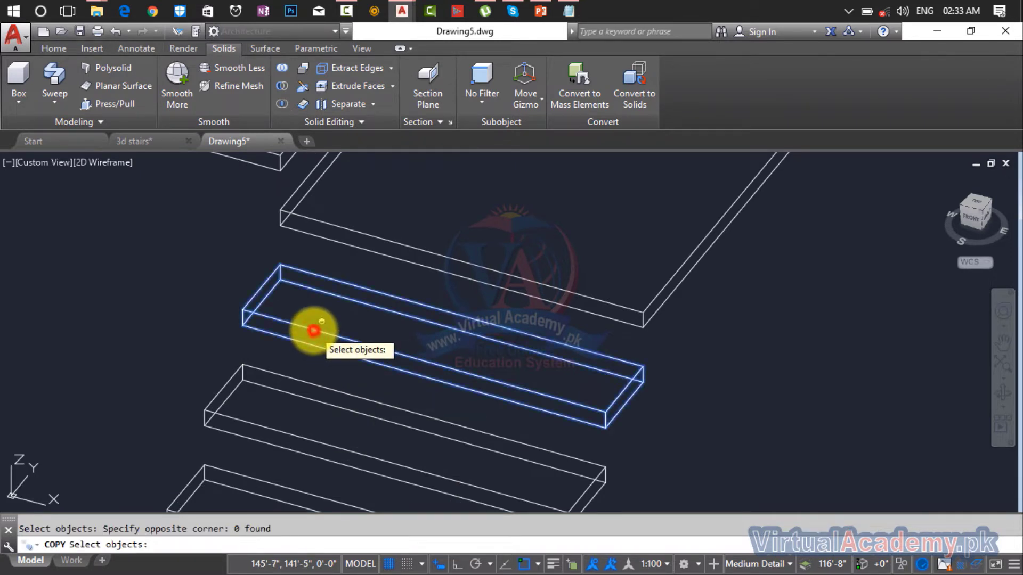
{"action": "key", "text": "Return"}
{"action": "scroll", "coordinate": [287, 282], "scroll_direction": "up", "scroll_amount": 3}
{"action": "scroll", "coordinate": [299, 285], "scroll_direction": "down", "scroll_amount": 4}
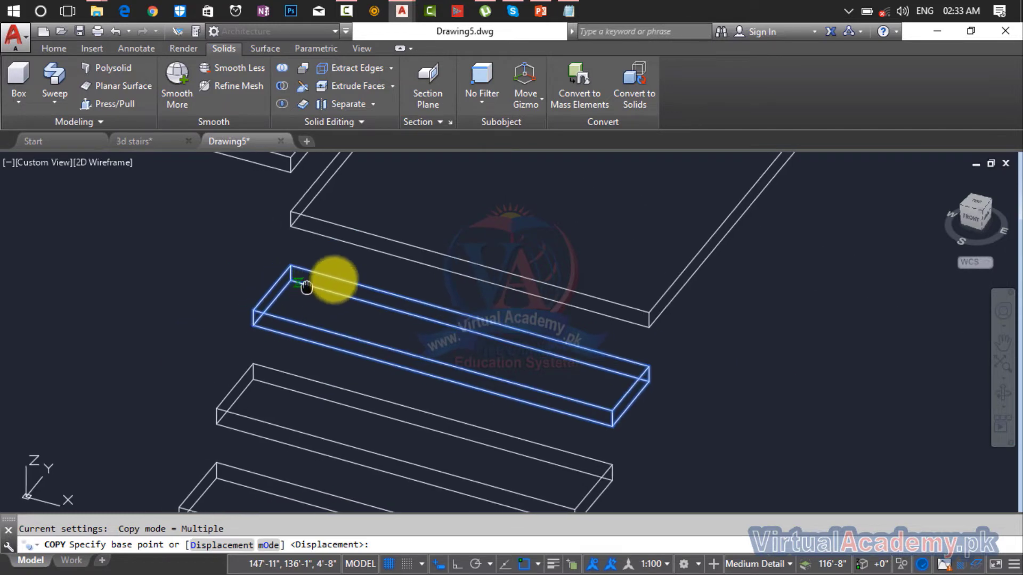
{"action": "scroll", "coordinate": [278, 312], "scroll_direction": "up", "scroll_amount": 5}
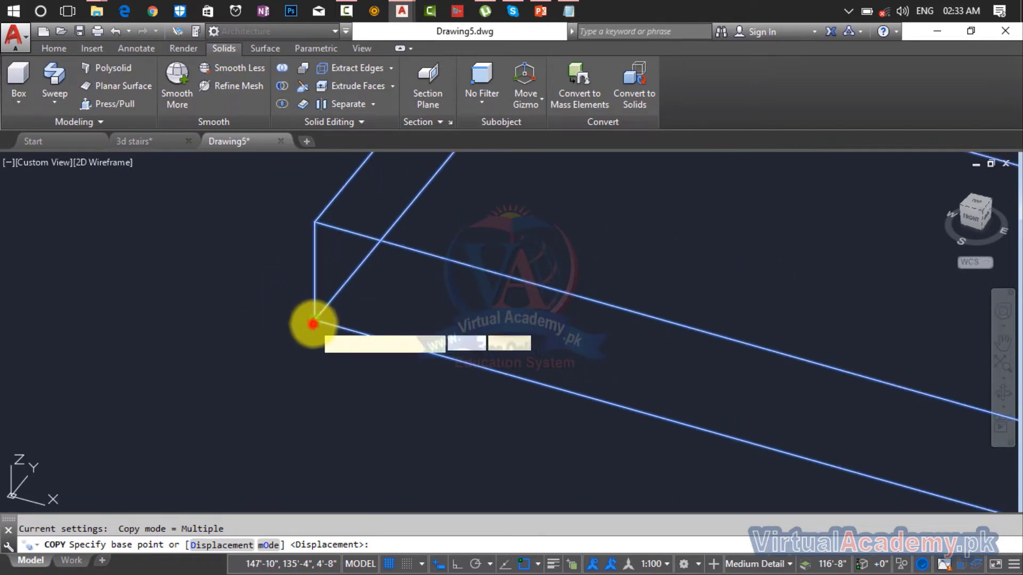
{"action": "left_click", "coordinate": [313, 324]}
{"action": "scroll", "coordinate": [286, 423], "scroll_direction": "down", "scroll_amount": 3}
{"action": "scroll", "coordinate": [297, 456], "scroll_direction": "up", "scroll_amount": 2}
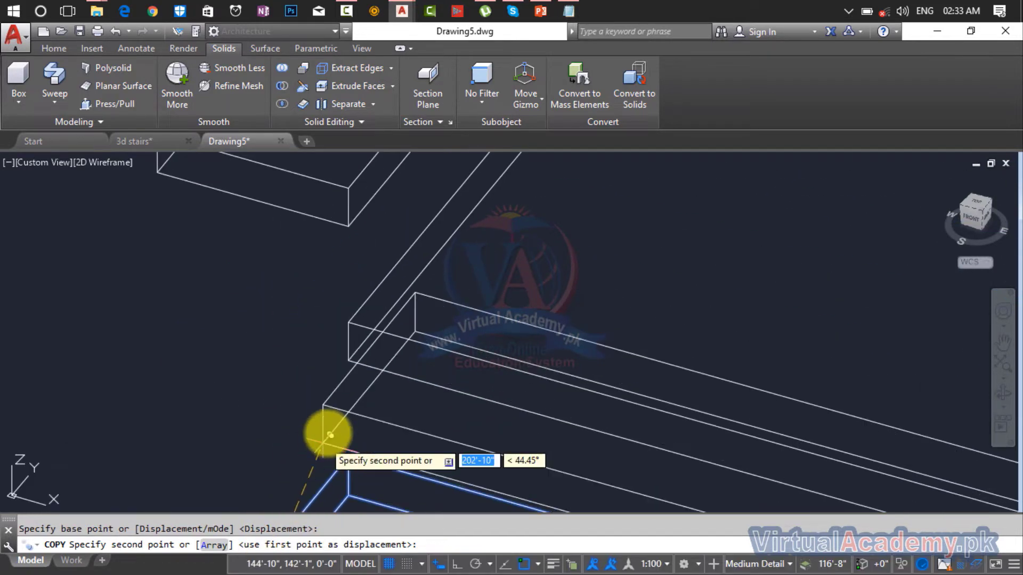
{"action": "left_click", "coordinate": [347, 359]}
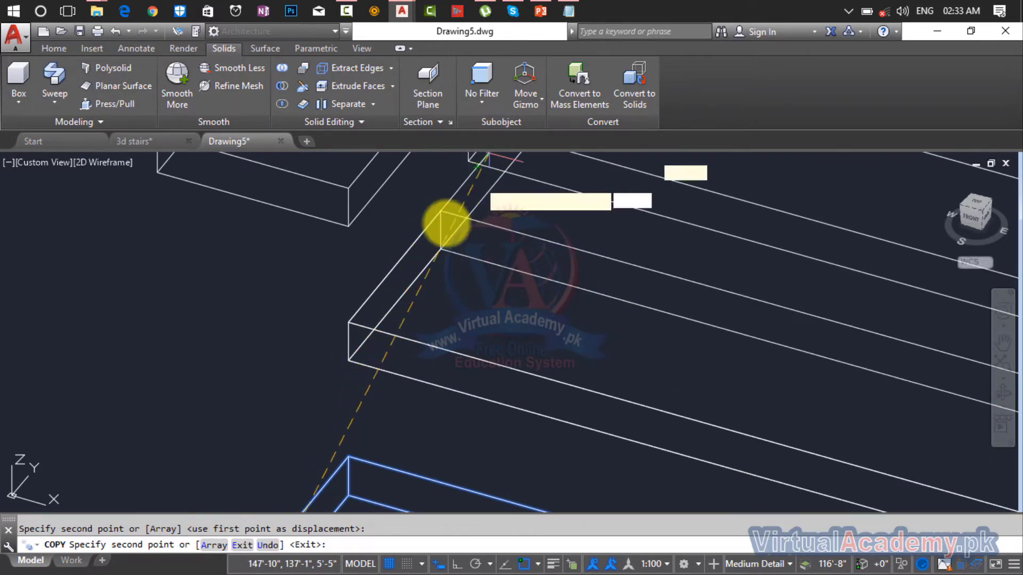
{"action": "key", "text": "Escape"}
{"action": "scroll", "coordinate": [384, 296], "scroll_direction": "down", "scroll_amount": 4}
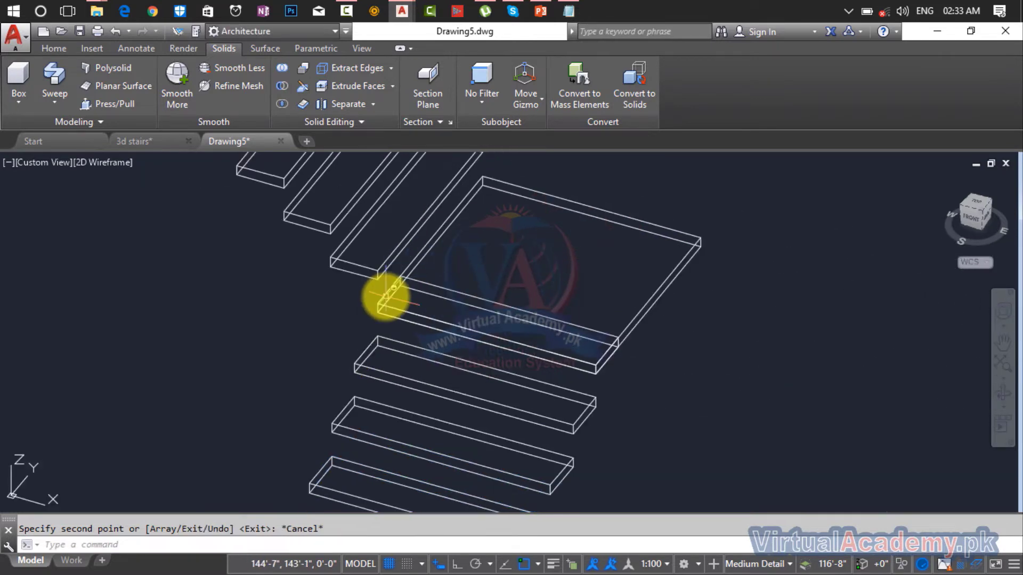
{"action": "middle_click_drag", "start_coordinate": [385, 297], "coordinate": [365, 308]}
{"action": "scroll", "coordinate": [368, 303], "scroll_direction": "up", "scroll_amount": 2}
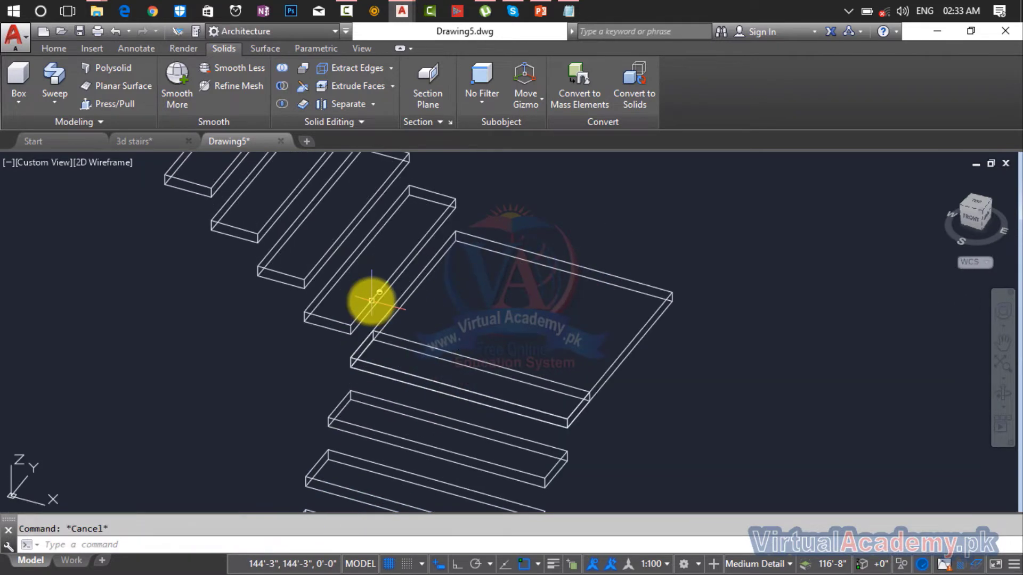
Step: Copy the shorter flight's lowest tread slab from its lower front outer corner to the landing's matching lower corner
{"action": "type", "text": "cp"}
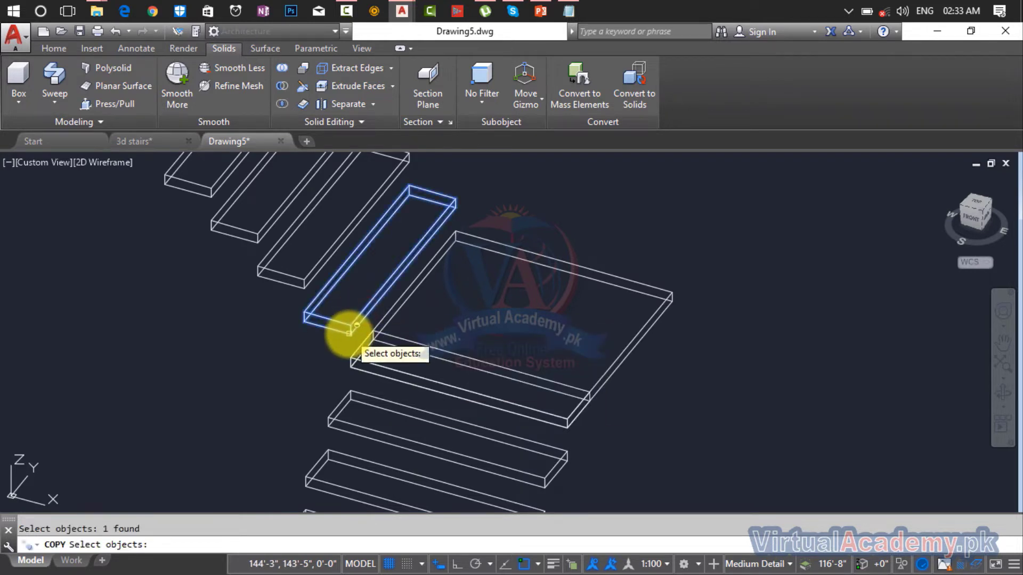
{"action": "scroll", "coordinate": [349, 328], "scroll_direction": "up", "scroll_amount": 3}
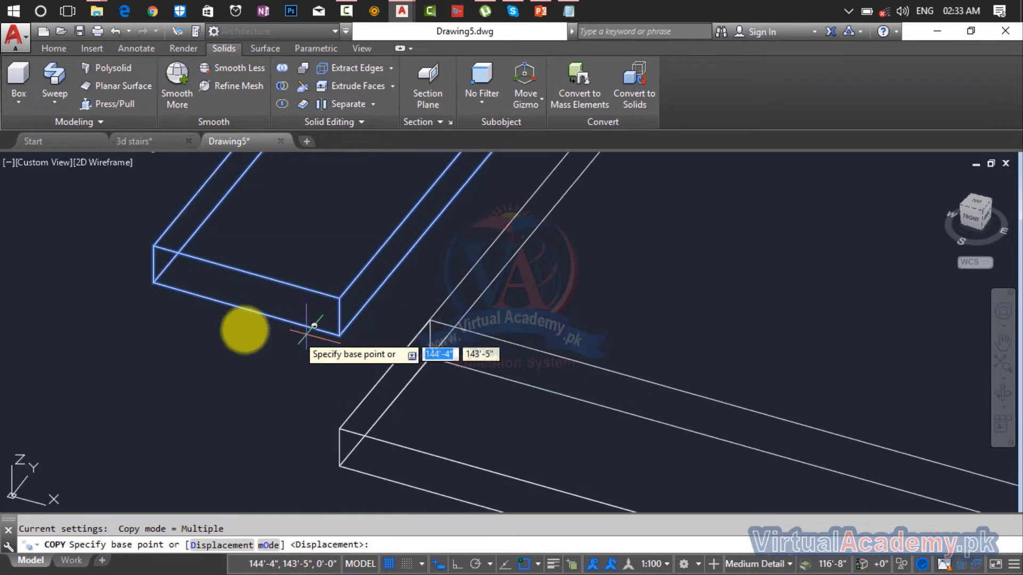
{"action": "left_click", "coordinate": [153, 283]}
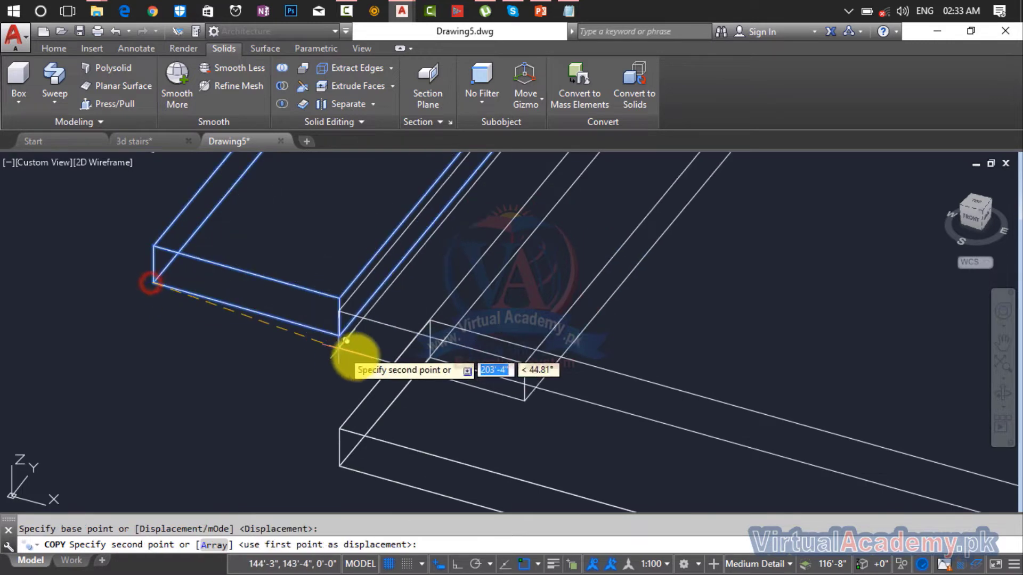
{"action": "scroll", "coordinate": [429, 358], "scroll_direction": "down", "scroll_amount": 4}
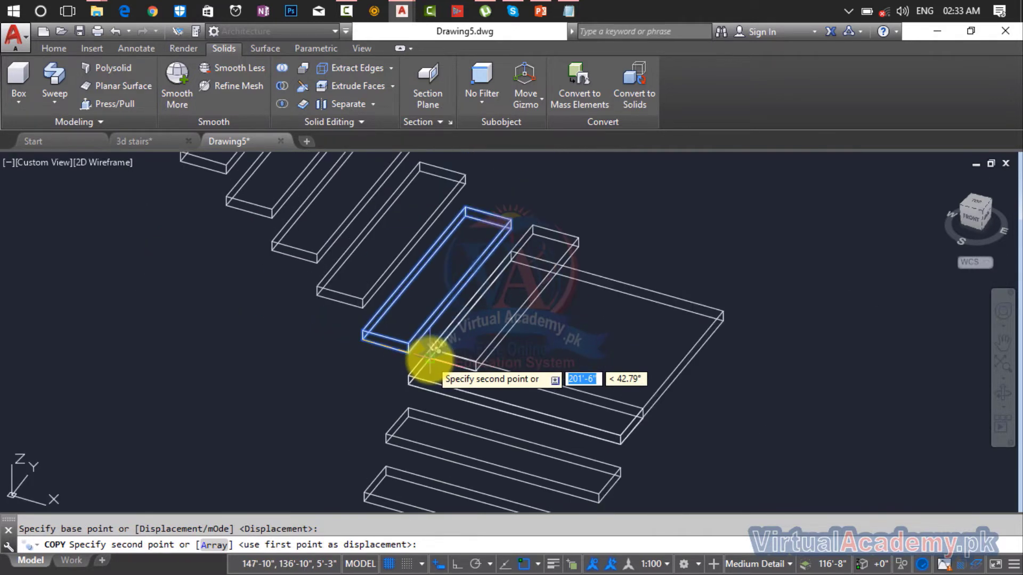
{"action": "scroll", "coordinate": [407, 376], "scroll_direction": "up", "scroll_amount": 2}
{"action": "scroll", "coordinate": [410, 347], "scroll_direction": "up", "scroll_amount": 4}
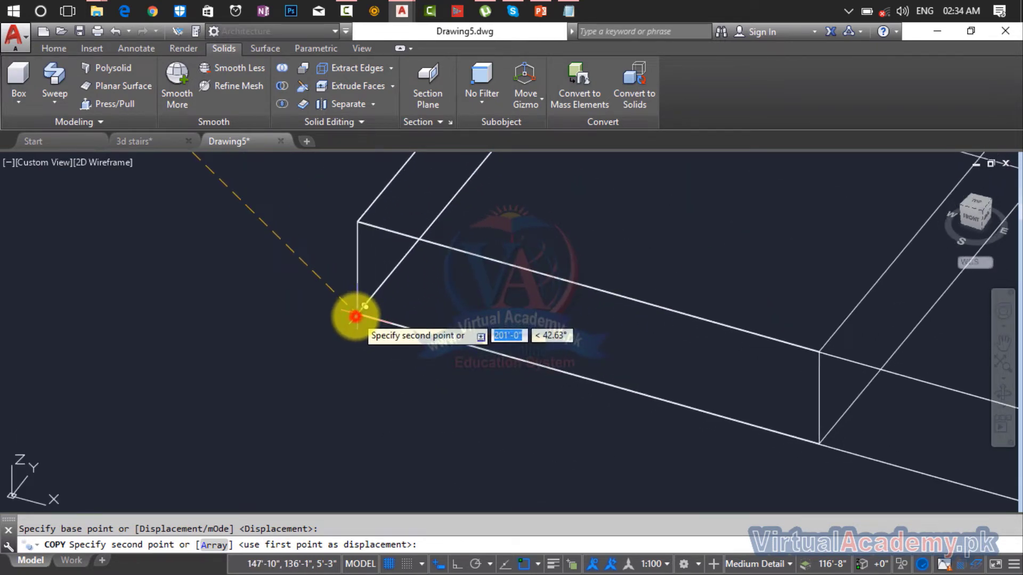
{"action": "scroll", "coordinate": [357, 315], "scroll_direction": "down", "scroll_amount": 5}
{"action": "key", "text": "Escape"}
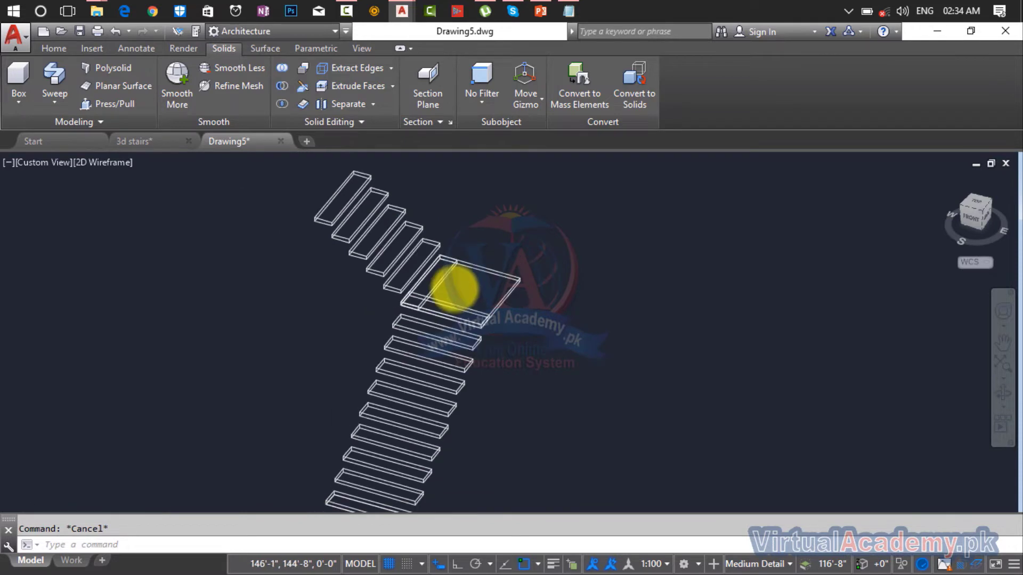
Step: Examine both flights and the landing from other angles, including the SW Isometric view
{"action": "scroll", "coordinate": [454, 287], "scroll_direction": "up", "scroll_amount": 2}
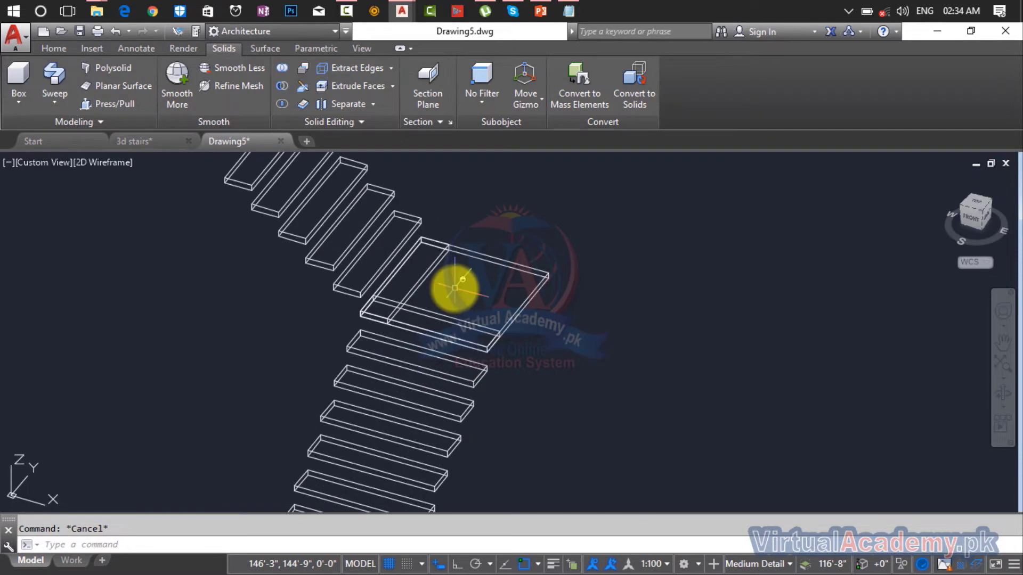
{"action": "scroll", "coordinate": [454, 287], "scroll_direction": "down", "scroll_amount": 3}
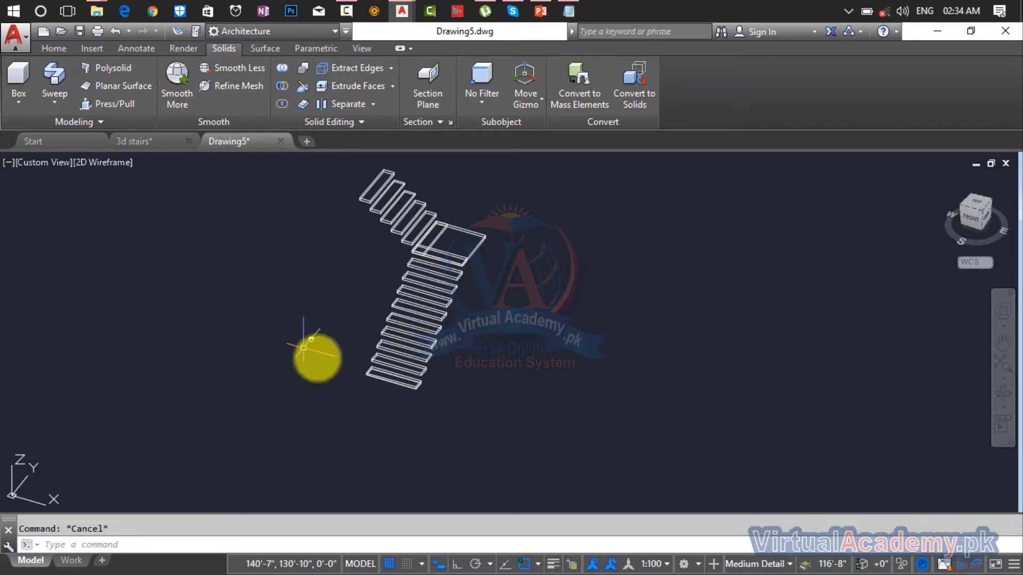
{"action": "left_click", "coordinate": [941, 179]}
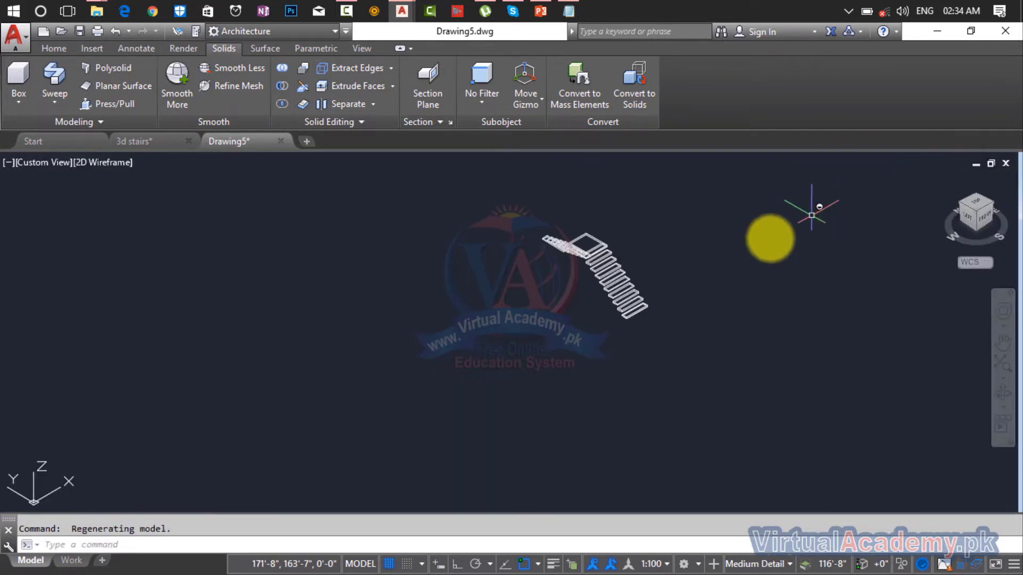
{"action": "scroll", "coordinate": [647, 285], "scroll_direction": "up", "scroll_amount": 5}
{"action": "scroll", "coordinate": [618, 296], "scroll_direction": "down", "scroll_amount": 5}
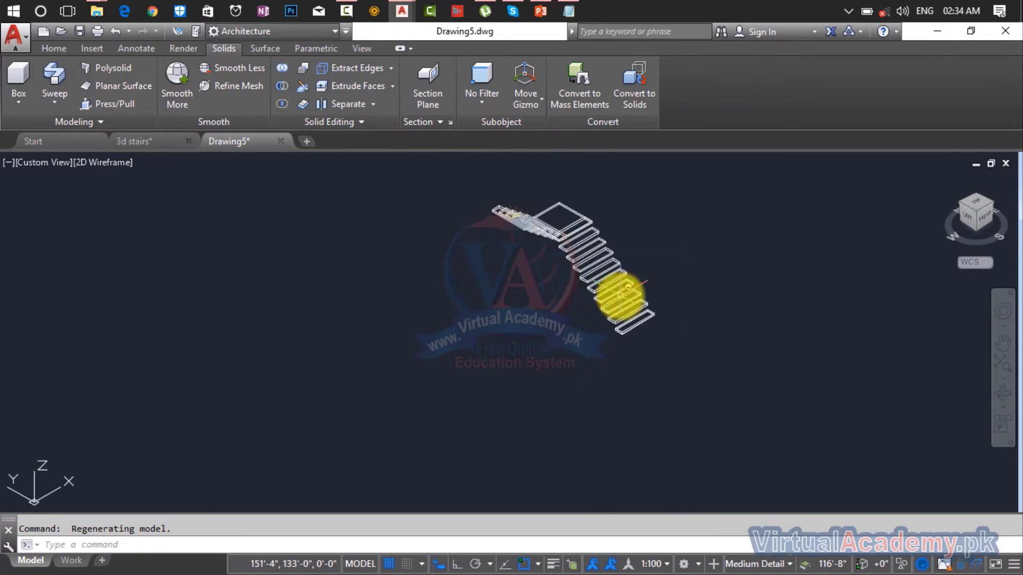
{"action": "scroll", "coordinate": [640, 315], "scroll_direction": "up", "scroll_amount": 5}
{"action": "scroll", "coordinate": [675, 307], "scroll_direction": "down", "scroll_amount": 2}
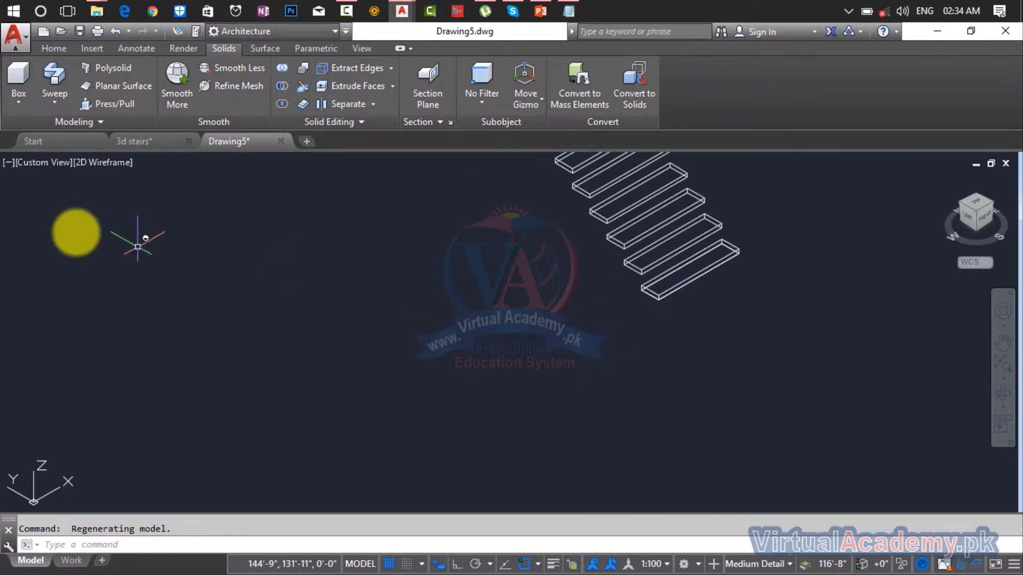
{"action": "left_click", "coordinate": [50, 168]}
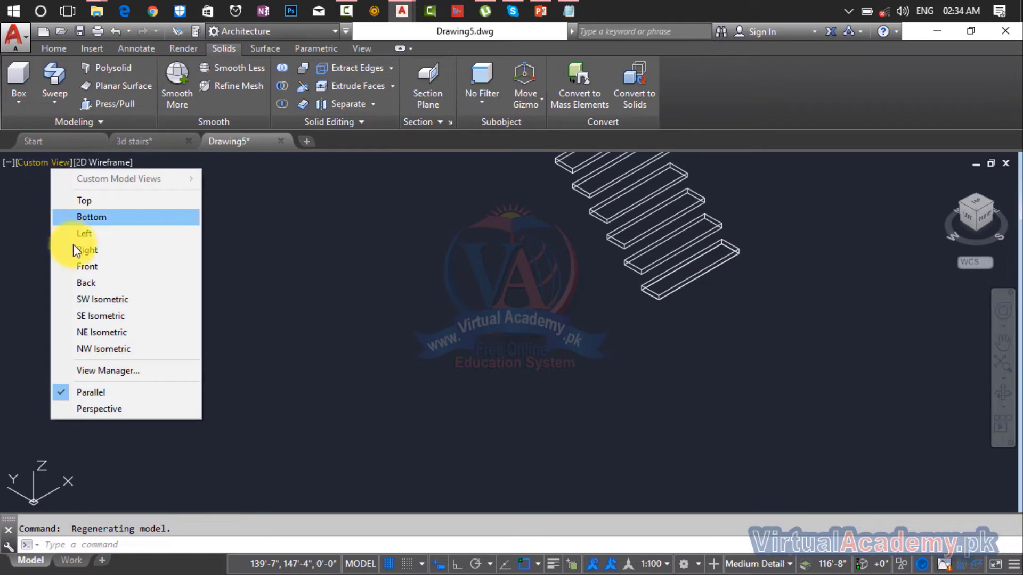
{"action": "left_click", "coordinate": [95, 297]}
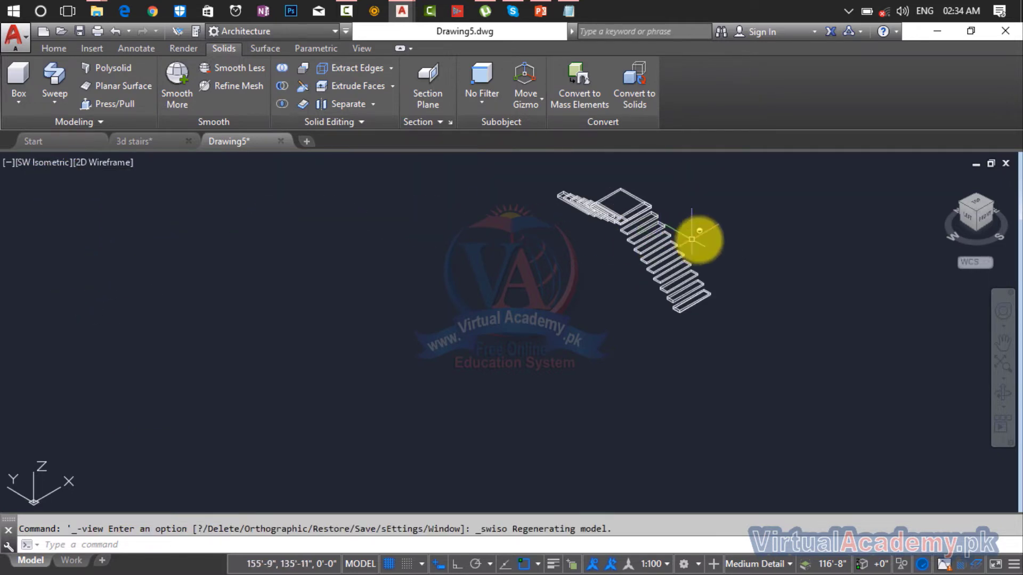
{"action": "scroll", "coordinate": [550, 263], "scroll_direction": "up", "scroll_amount": 6}
{"action": "scroll", "coordinate": [539, 267], "scroll_direction": "down", "scroll_amount": 2}
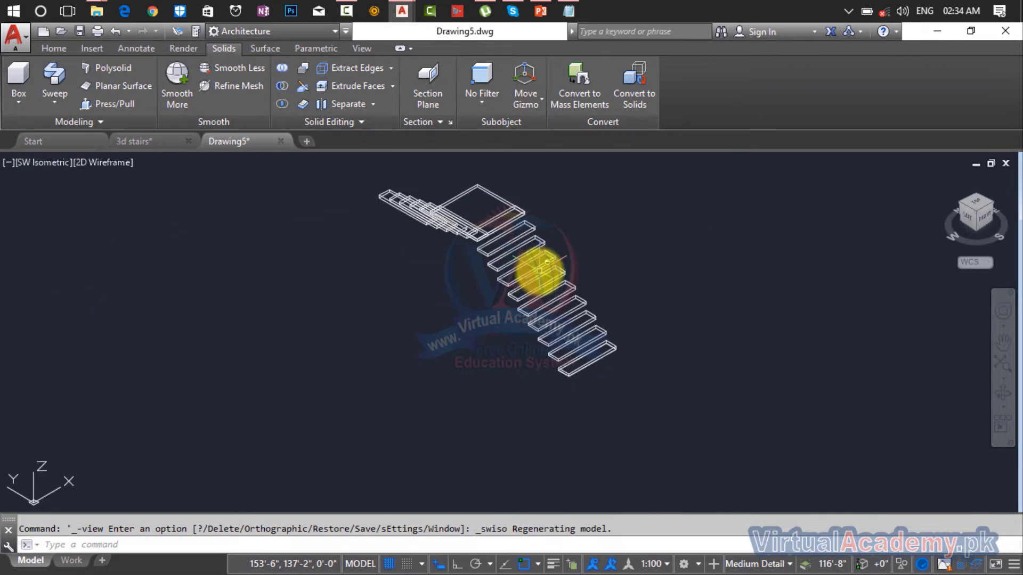
{"action": "scroll", "coordinate": [540, 270], "scroll_direction": "up", "scroll_amount": 2}
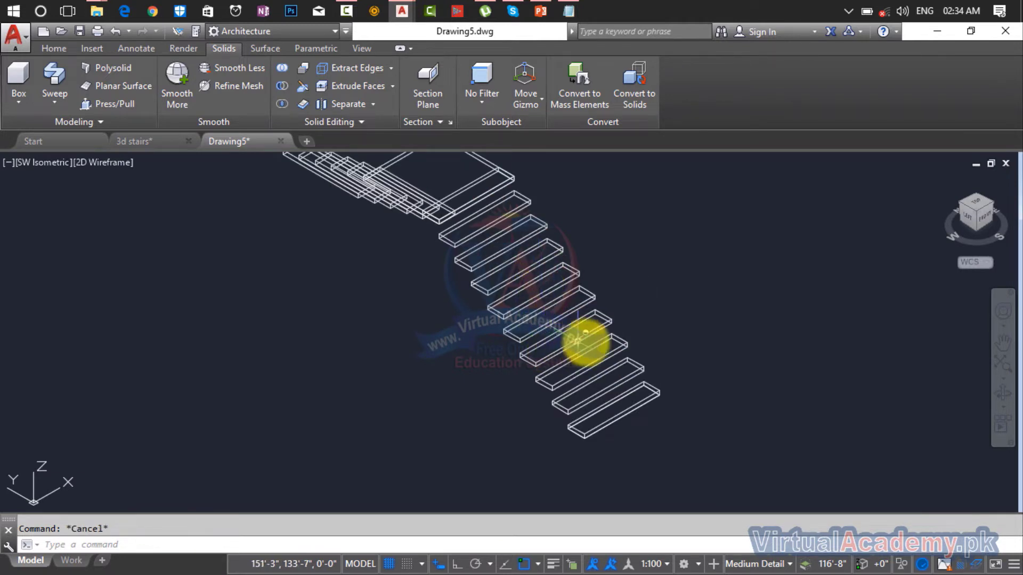
Step: Draw a 3D polyline from the midpoint of the bottom tread's lower end edge up to the matching midpoint on the landing-level tread slab
{"action": "scroll", "coordinate": [567, 437], "scroll_direction": "up", "scroll_amount": 3}
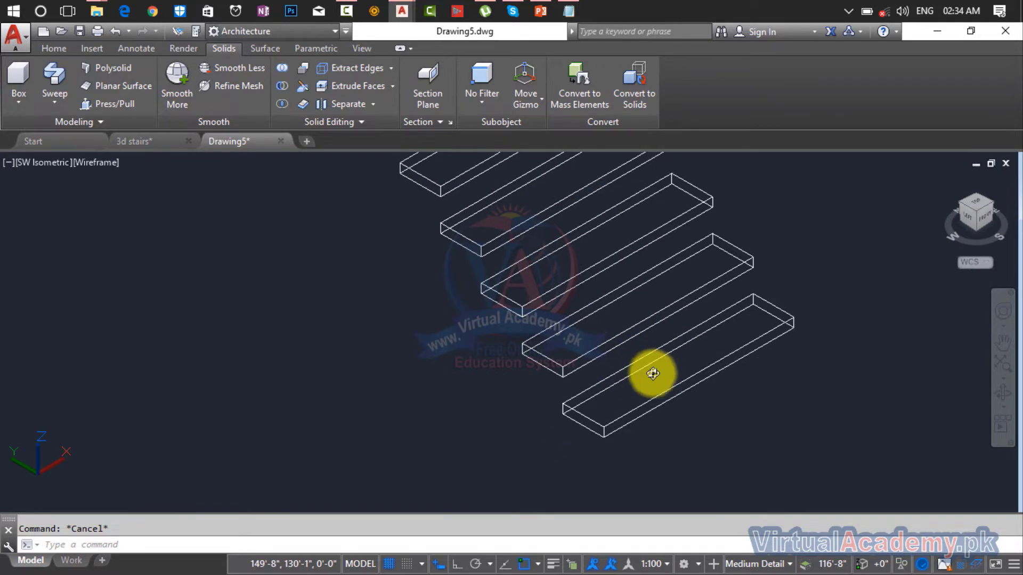
{"action": "middle_click_drag", "start_coordinate": [651, 370], "coordinate": [520, 350], "text": "shift"}
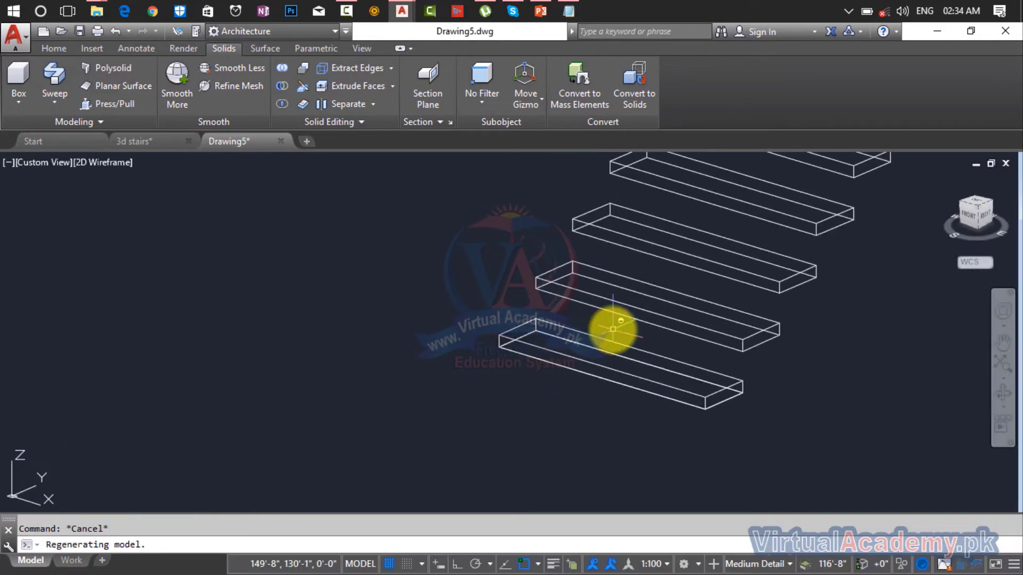
{"action": "scroll", "coordinate": [612, 331], "scroll_direction": "down", "scroll_amount": 4}
{"action": "middle_click_drag", "start_coordinate": [612, 331], "coordinate": [464, 411]}
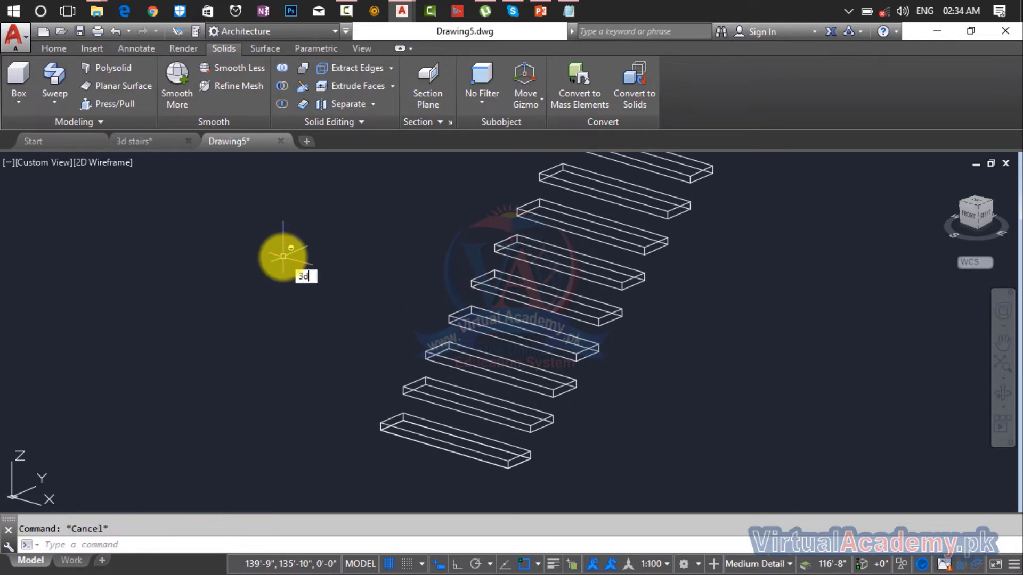
{"action": "key", "text": "Return"}
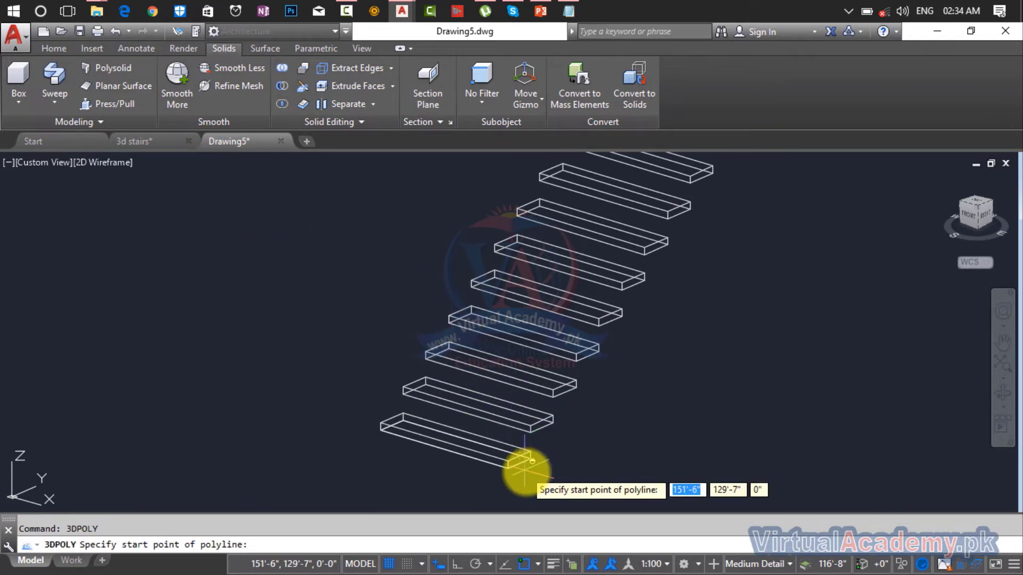
{"action": "scroll", "coordinate": [506, 441], "scroll_direction": "up", "scroll_amount": 5}
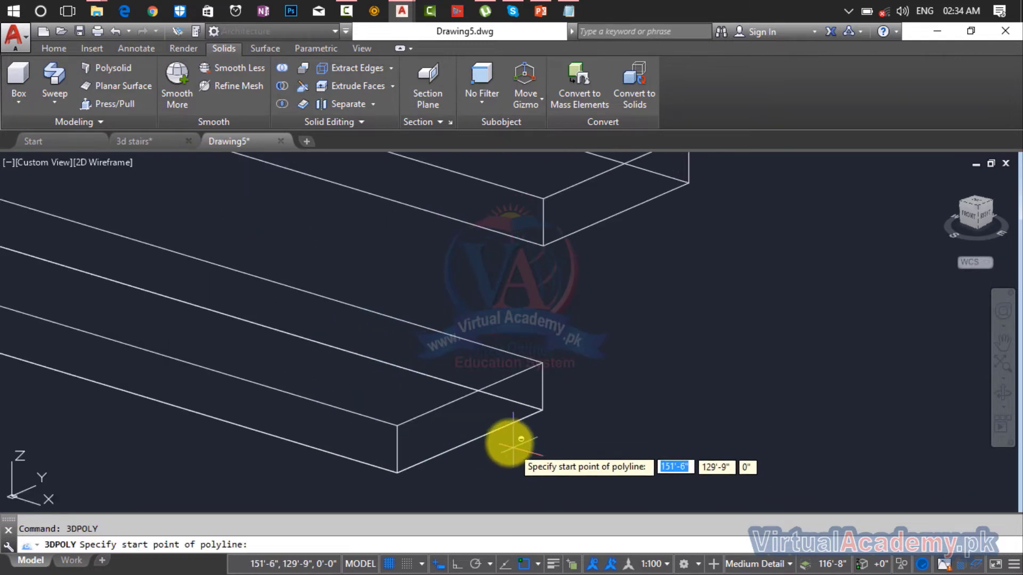
{"action": "left_click", "coordinate": [468, 440]}
{"action": "scroll", "coordinate": [467, 439], "scroll_direction": "down", "scroll_amount": 6}
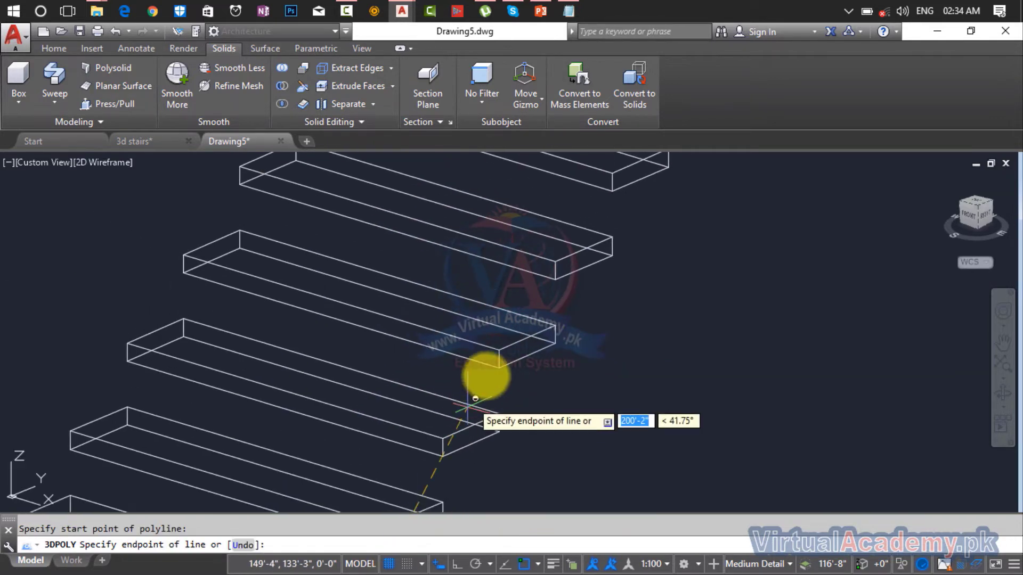
{"action": "middle_click_drag", "start_coordinate": [483, 391], "coordinate": [514, 427]}
{"action": "scroll", "coordinate": [446, 358], "scroll_direction": "up", "scroll_amount": 8}
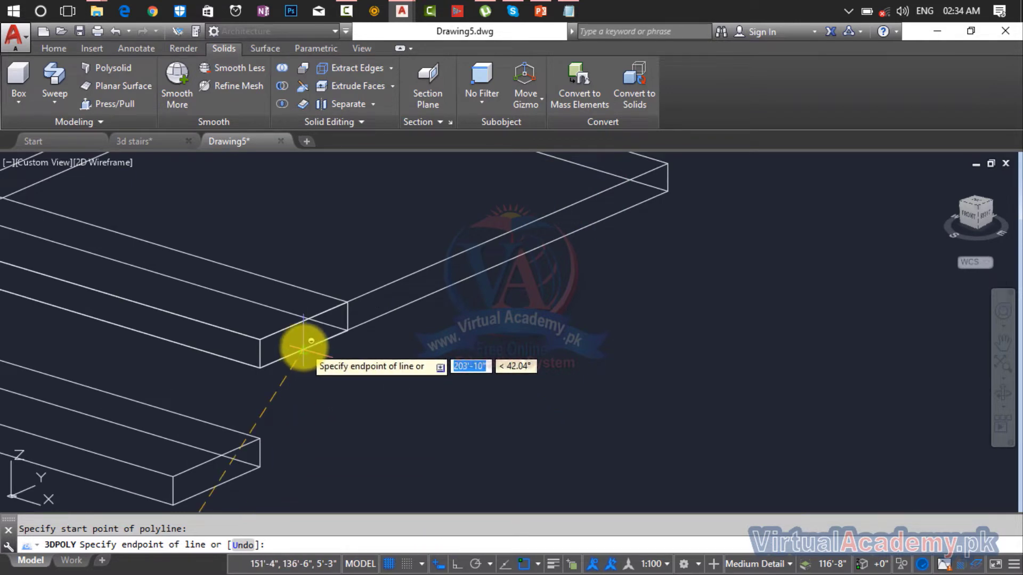
{"action": "left_click", "coordinate": [305, 345]}
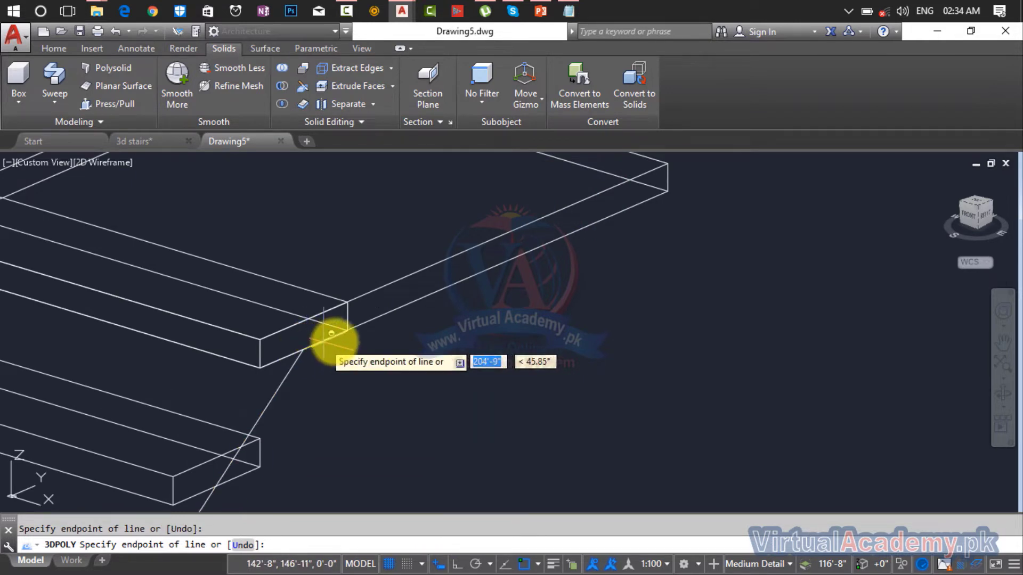
Step: Continue the 3D polyline through the landing's lower outer corner to the lower edge midpoint of the shorter flight's landing-level tread
{"action": "scroll", "coordinate": [373, 328], "scroll_direction": "down", "scroll_amount": 5}
{"action": "scroll", "coordinate": [383, 361], "scroll_direction": "up", "scroll_amount": 5}
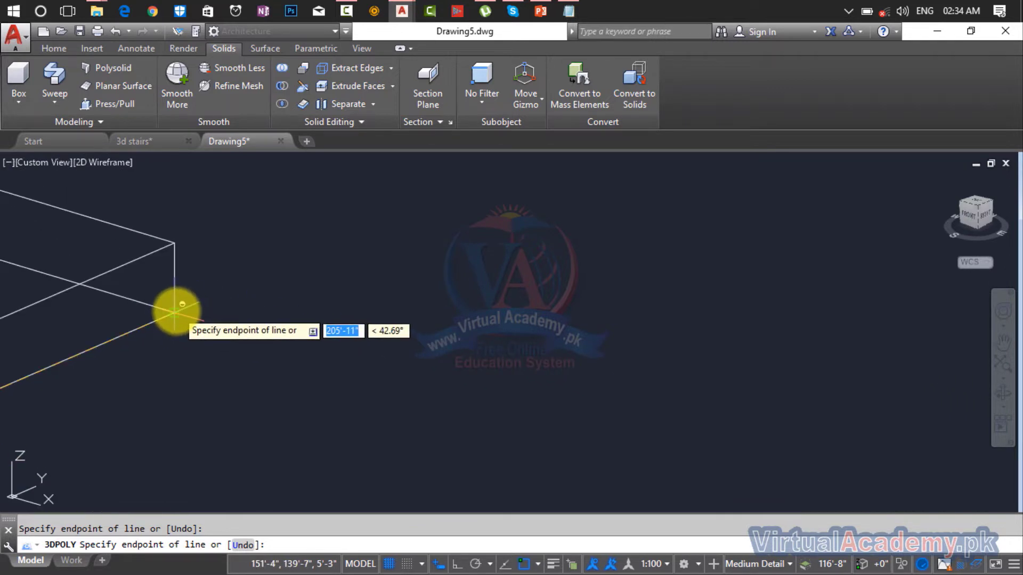
{"action": "left_click", "coordinate": [175, 313]}
{"action": "scroll", "coordinate": [175, 313], "scroll_direction": "down", "scroll_amount": 4}
{"action": "middle_click_drag", "start_coordinate": [174, 313], "coordinate": [809, 487]}
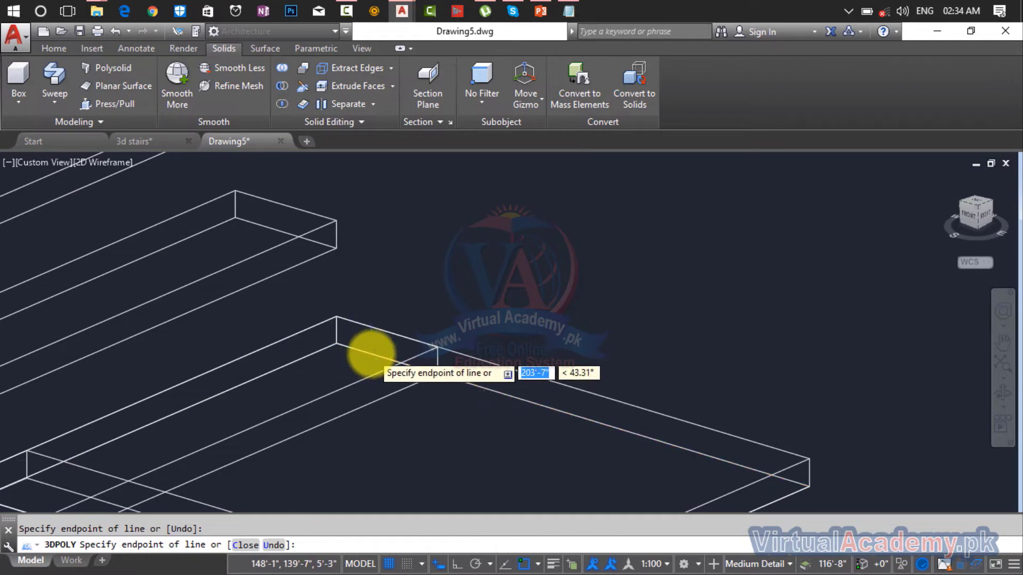
{"action": "scroll", "coordinate": [371, 355], "scroll_direction": "down", "scroll_amount": 4}
{"action": "scroll", "coordinate": [486, 347], "scroll_direction": "up", "scroll_amount": 6}
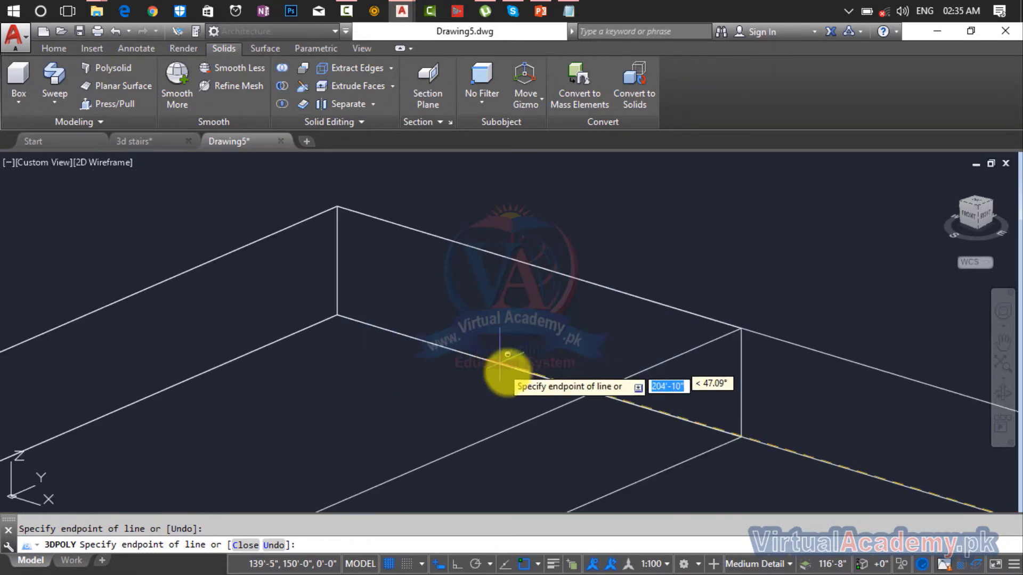
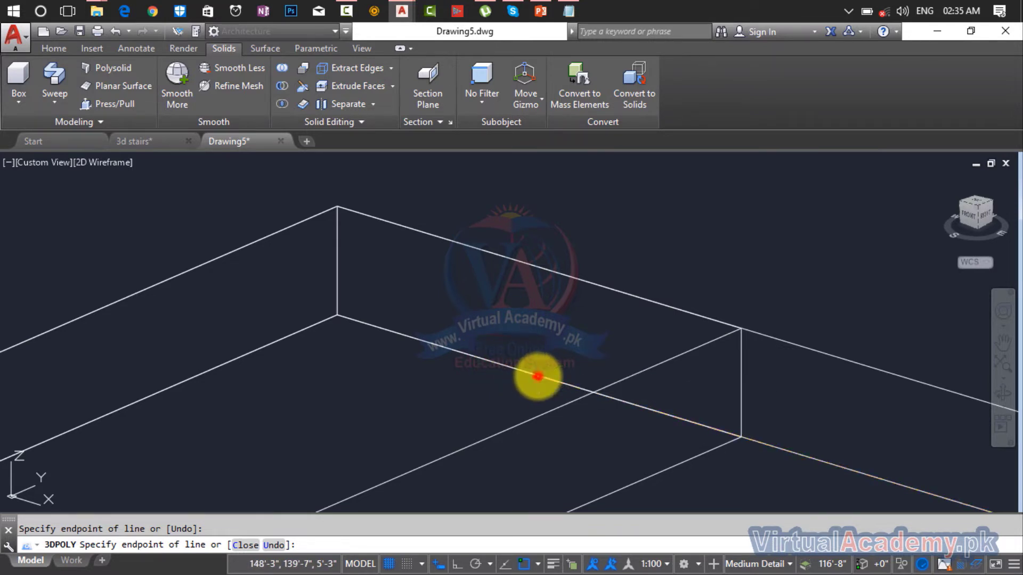
{"action": "left_click", "coordinate": [538, 376]}
Step: Finish the 3D polyline at the midpoint of the lower end edge of the shorter flight's topmost tread
{"action": "scroll", "coordinate": [530, 365], "scroll_direction": "down", "scroll_amount": 4}
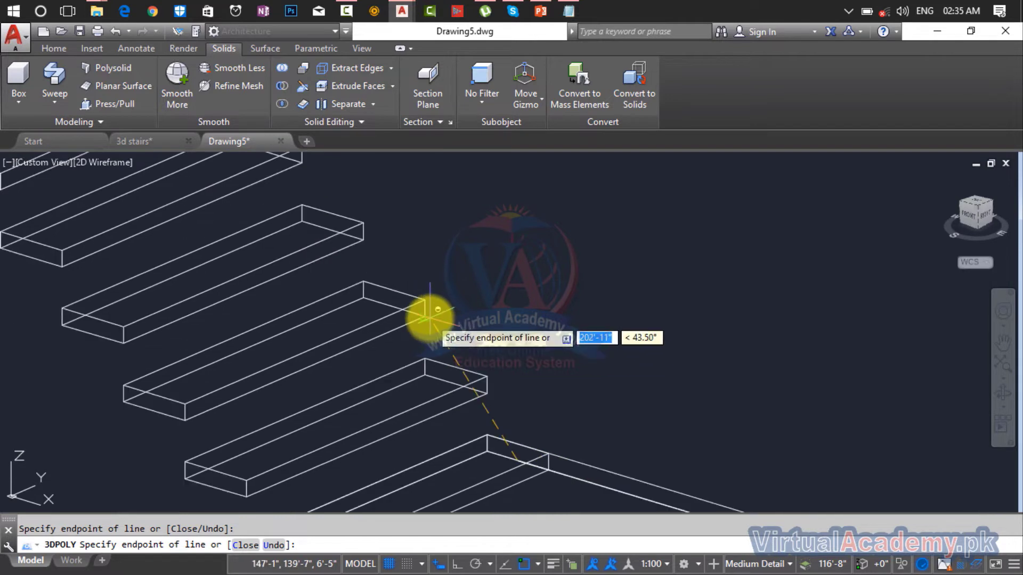
{"action": "scroll", "coordinate": [423, 300], "scroll_direction": "down", "scroll_amount": 2}
{"action": "scroll", "coordinate": [464, 433], "scroll_direction": "down", "scroll_amount": 2}
{"action": "scroll", "coordinate": [391, 336], "scroll_direction": "up", "scroll_amount": 2}
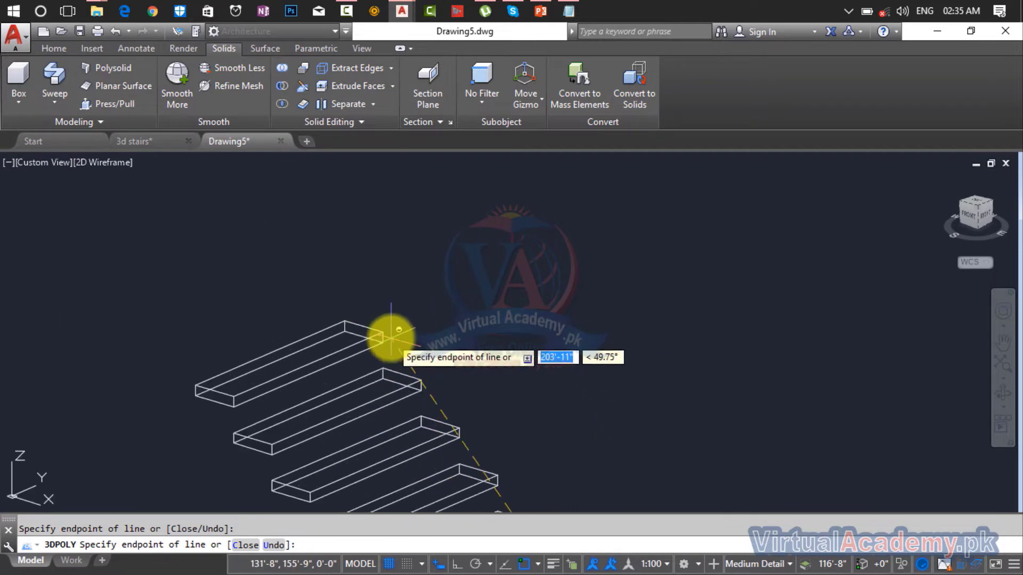
{"action": "scroll", "coordinate": [391, 336], "scroll_direction": "up", "scroll_amount": 4}
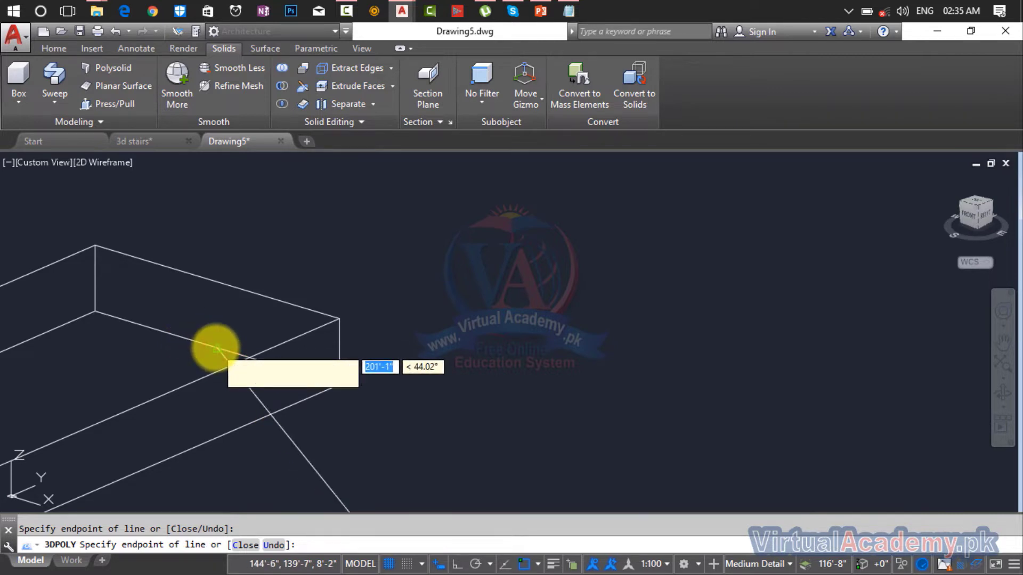
{"action": "key", "text": "Return"}
{"action": "scroll", "coordinate": [216, 349], "scroll_direction": "down", "scroll_amount": 5}
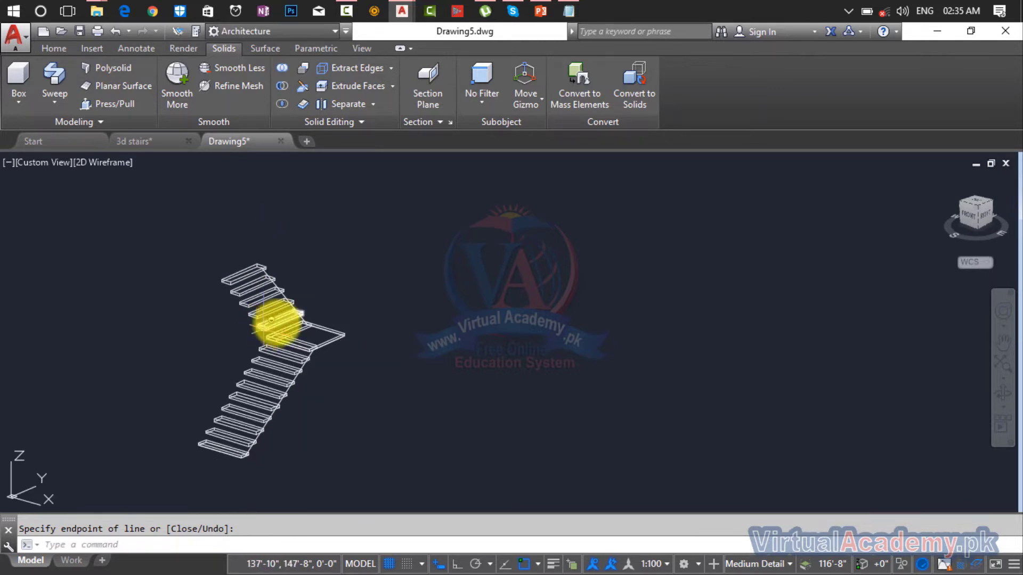
Step: Start another 3D polyline at the opposite end of the longer flight's bottom tread
{"action": "scroll", "coordinate": [407, 365], "scroll_direction": "up", "scroll_amount": 8}
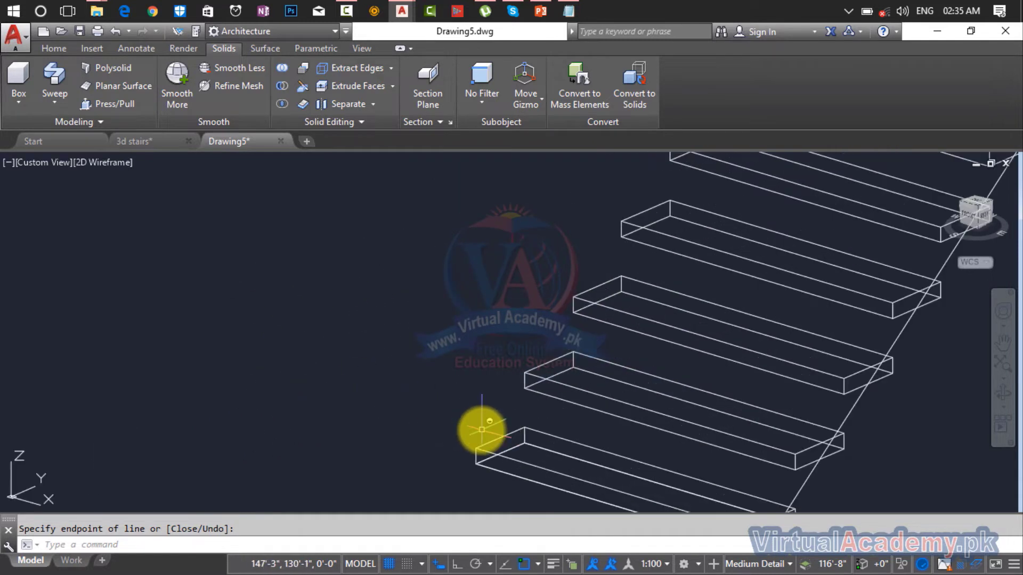
{"action": "scroll", "coordinate": [481, 430], "scroll_direction": "up", "scroll_amount": 5}
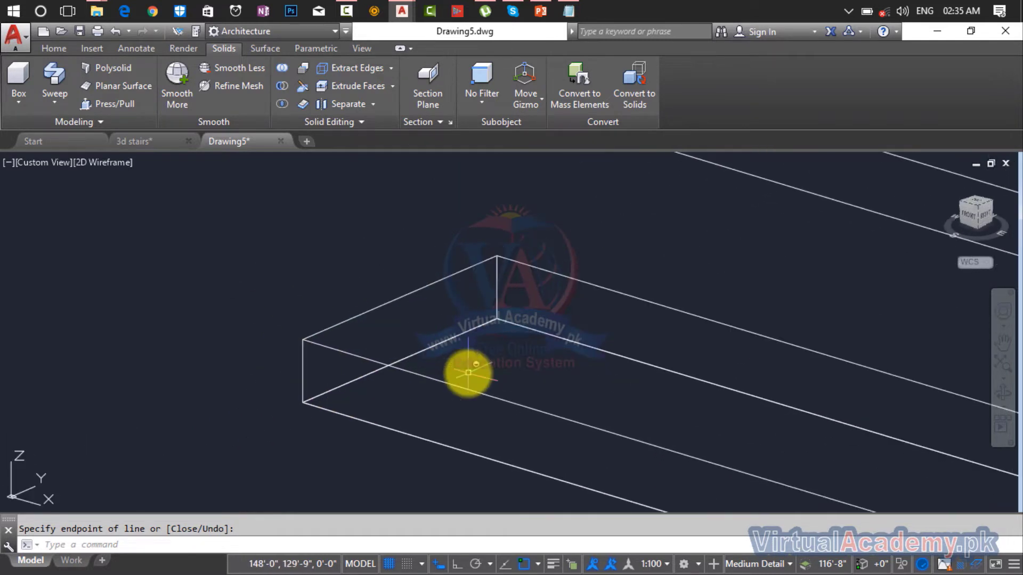
{"action": "key", "text": "Return"}
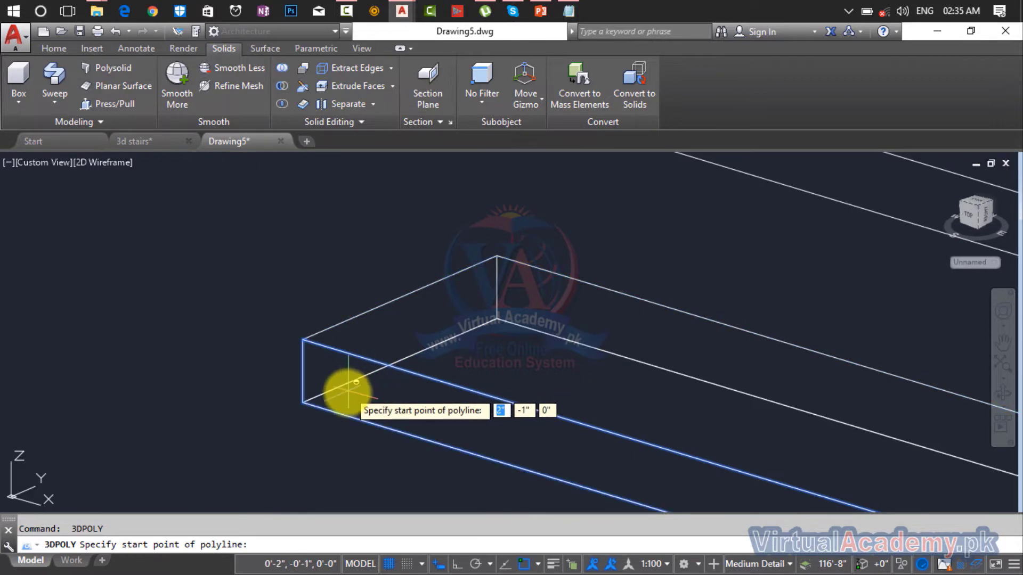
{"action": "middle_click_drag", "start_coordinate": [315, 407], "coordinate": [415, 397], "text": "shift"}
{"action": "scroll", "coordinate": [414, 398], "scroll_direction": "down", "scroll_amount": 9}
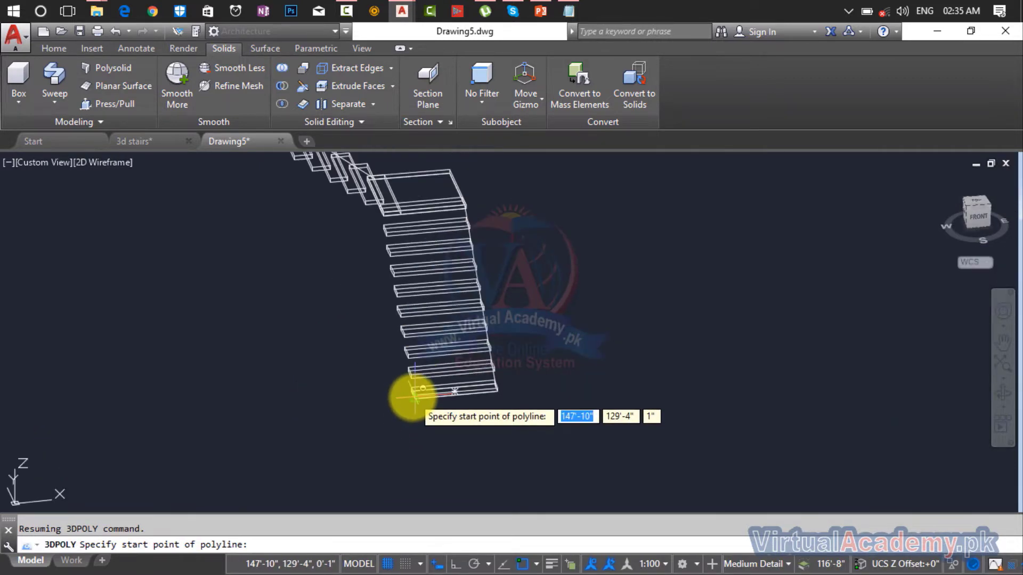
Step: Start the 3D polyline at the midpoint of the bottom tread's open end and extend it to the midpoint of the landing's lower end edge
{"action": "scroll", "coordinate": [416, 394], "scroll_direction": "up", "scroll_amount": 8}
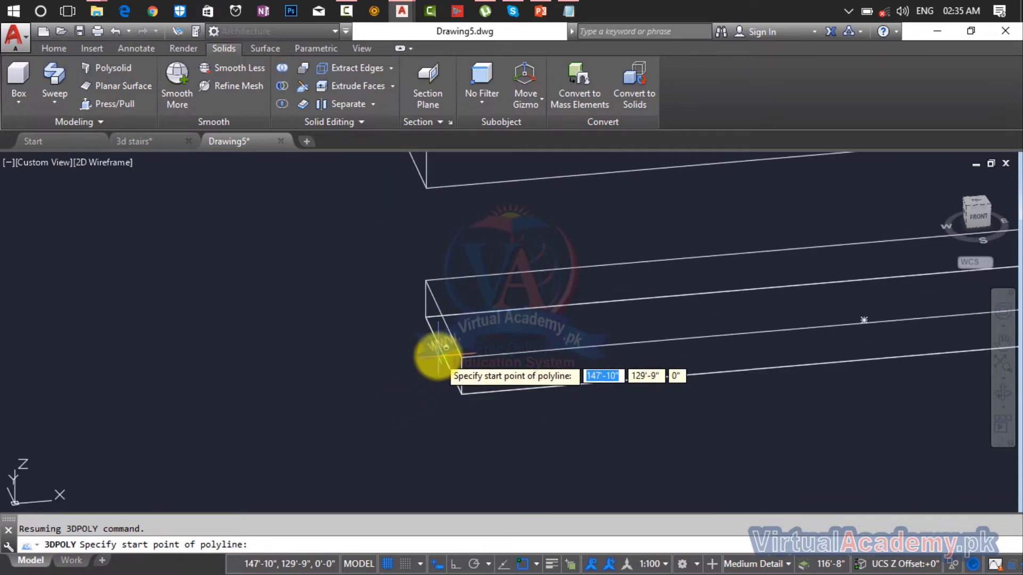
{"action": "left_click", "coordinate": [444, 360]}
{"action": "scroll", "coordinate": [446, 361], "scroll_direction": "down", "scroll_amount": 5}
{"action": "middle_click_drag", "start_coordinate": [445, 363], "coordinate": [472, 543]}
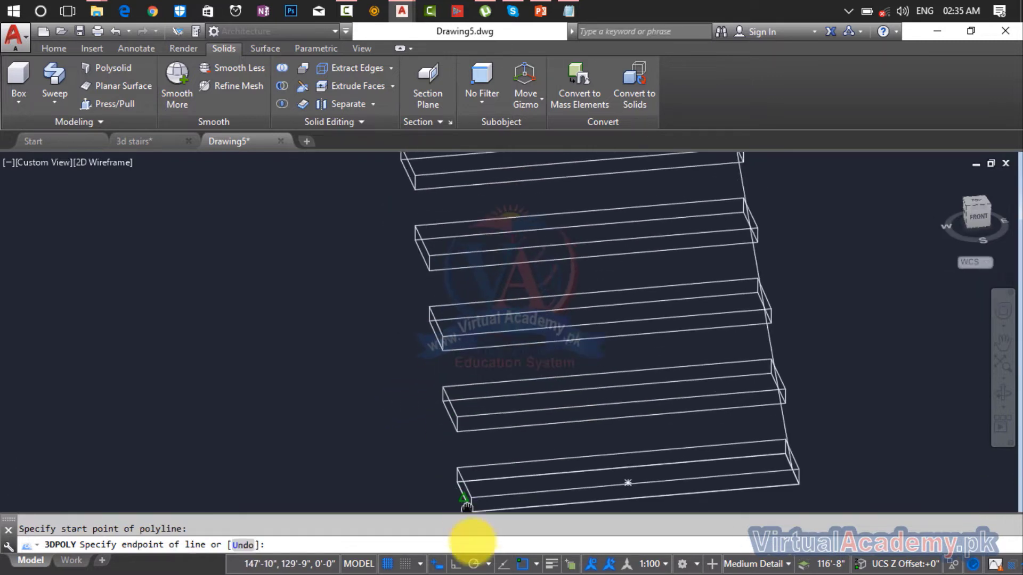
{"action": "scroll", "coordinate": [401, 357], "scroll_direction": "down", "scroll_amount": 5}
{"action": "middle_click_drag", "start_coordinate": [400, 342], "coordinate": [463, 549]}
{"action": "scroll", "coordinate": [464, 459], "scroll_direction": "up", "scroll_amount": 6}
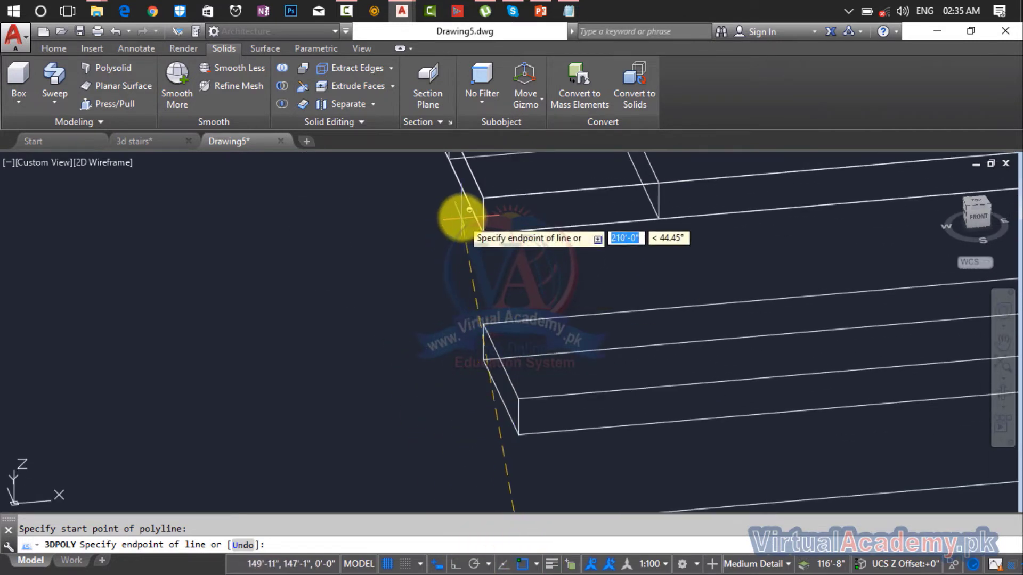
{"action": "middle_click_drag", "start_coordinate": [457, 201], "coordinate": [497, 300]}
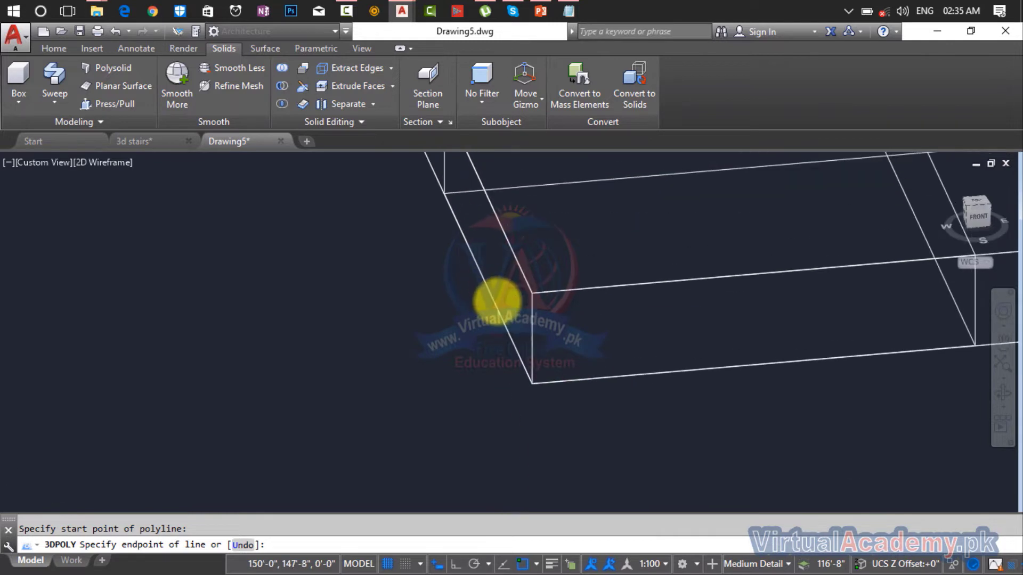
{"action": "scroll", "coordinate": [486, 288], "scroll_direction": "down", "scroll_amount": 3}
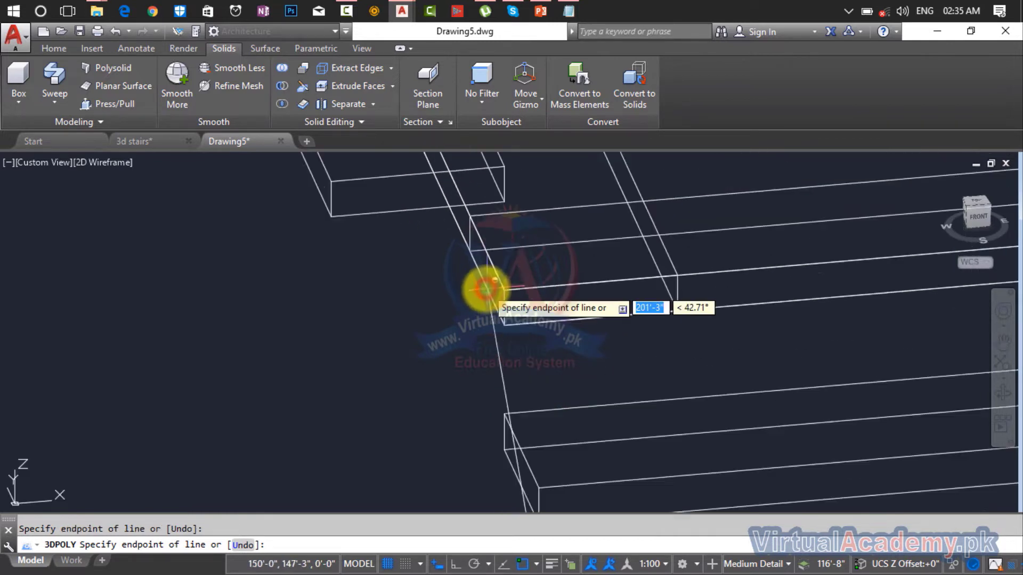
Step: Continue the 3D polyline from the landing to the midpoint of the lower end edge of the upper flight's first tread
{"action": "scroll", "coordinate": [427, 243], "scroll_direction": "down", "scroll_amount": 1}
{"action": "scroll", "coordinate": [473, 332], "scroll_direction": "down", "scroll_amount": 2}
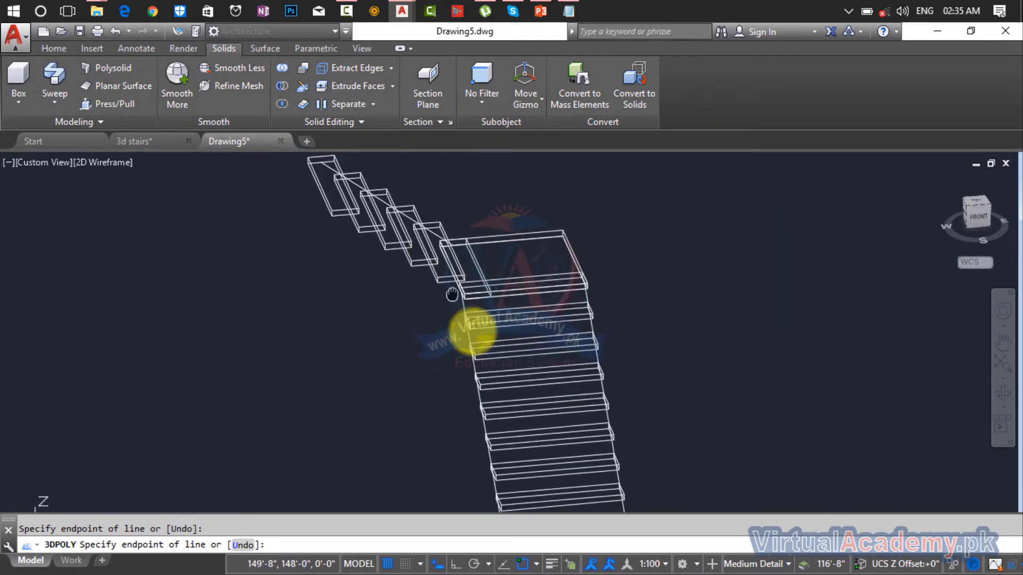
{"action": "scroll", "coordinate": [475, 336], "scroll_direction": "up", "scroll_amount": 5}
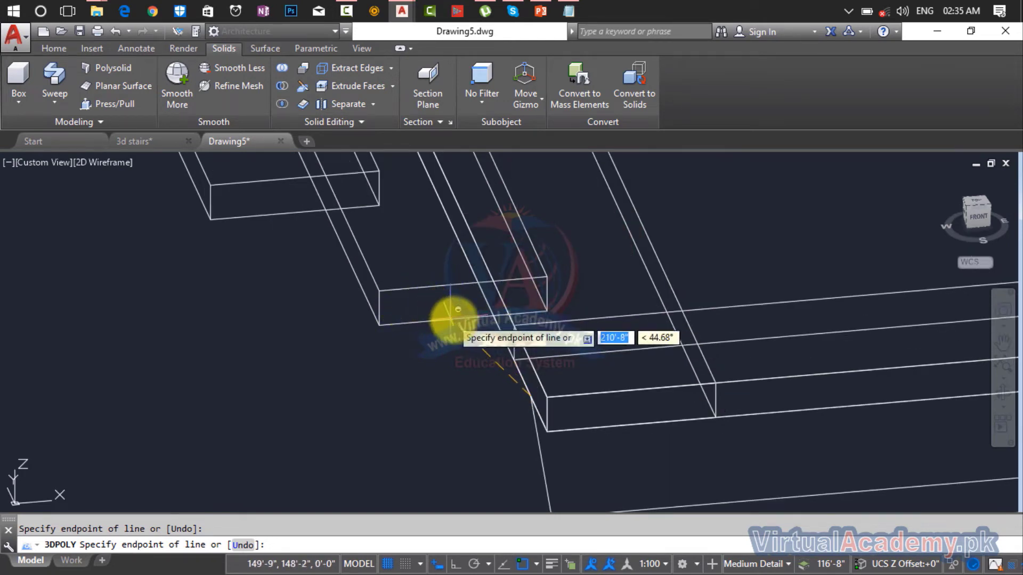
{"action": "left_click", "coordinate": [465, 323]}
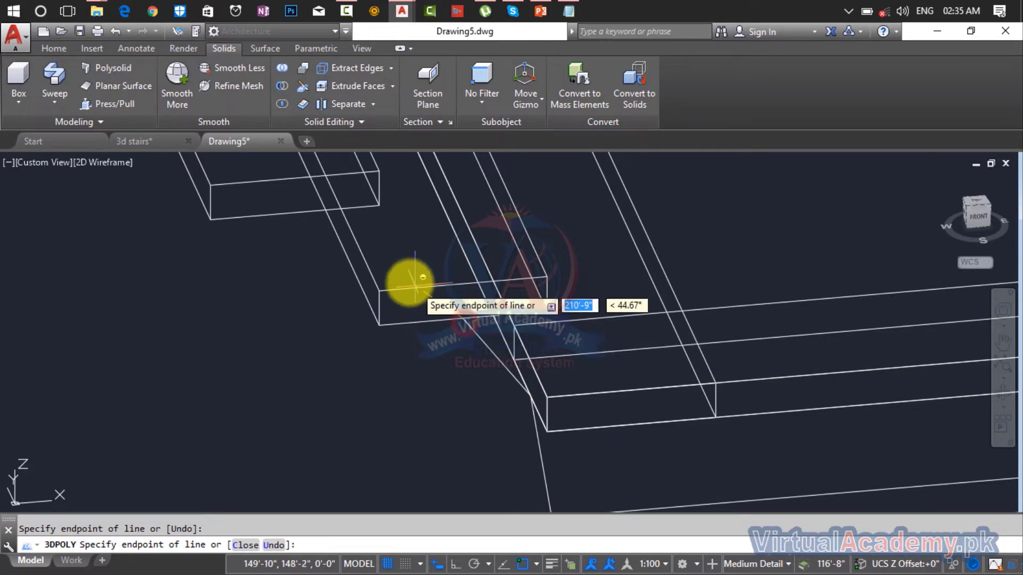
Step: Extend the 3D polyline to the midpoint of the topmost tread's lower end edge and finish it
{"action": "scroll", "coordinate": [418, 287], "scroll_direction": "down", "scroll_amount": 5}
{"action": "middle_click_drag", "start_coordinate": [416, 288], "coordinate": [581, 426]}
{"action": "scroll", "coordinate": [325, 295], "scroll_direction": "up", "scroll_amount": 4}
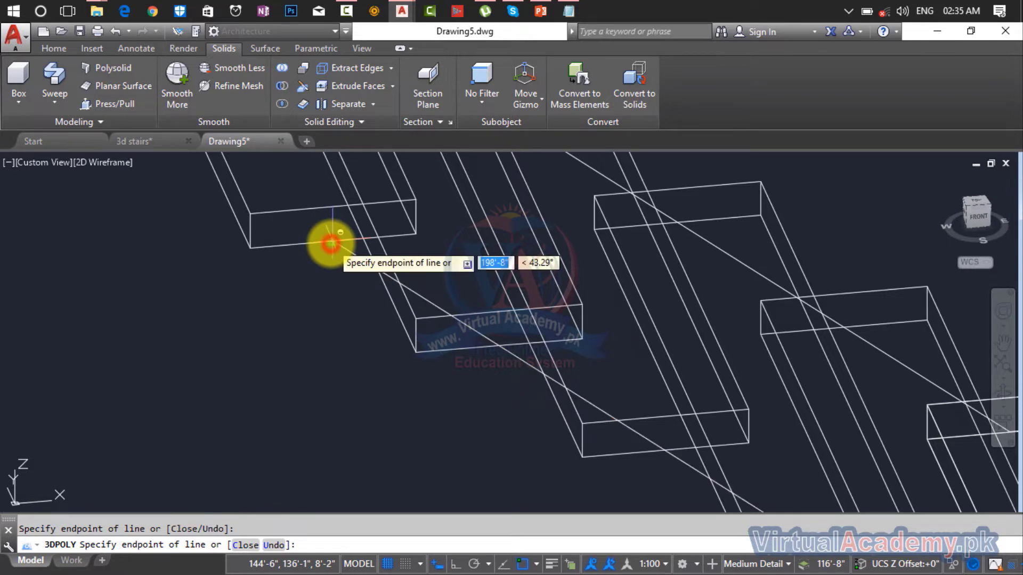
{"action": "key", "text": "Return"}
{"action": "scroll", "coordinate": [336, 243], "scroll_direction": "down", "scroll_amount": 4}
{"action": "scroll", "coordinate": [431, 296], "scroll_direction": "down", "scroll_amount": 4}
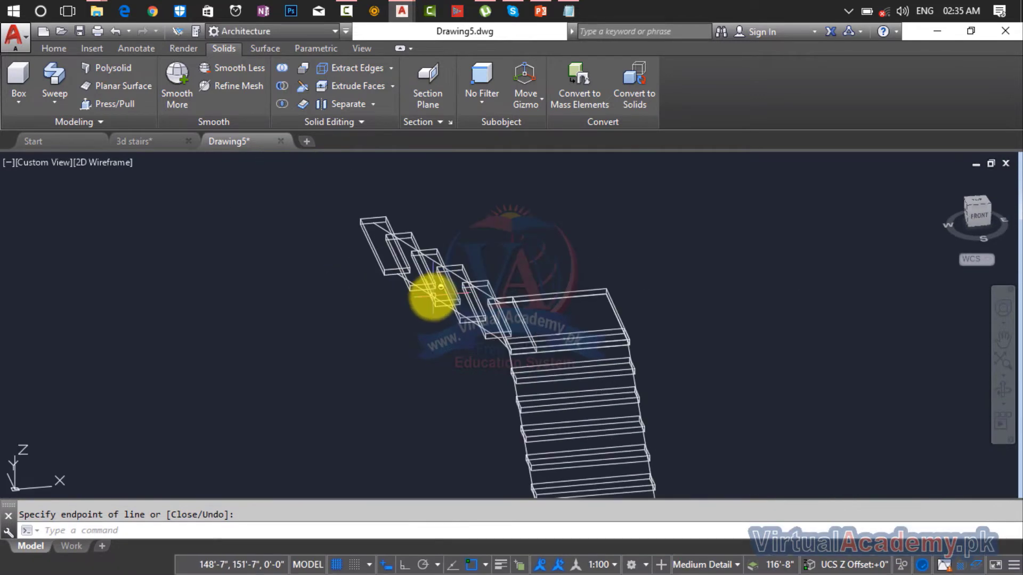
{"action": "middle_click_drag", "start_coordinate": [432, 296], "coordinate": [418, 266]}
{"action": "key", "text": "Escape"}
{"action": "scroll", "coordinate": [548, 304], "scroll_direction": "down", "scroll_amount": 3}
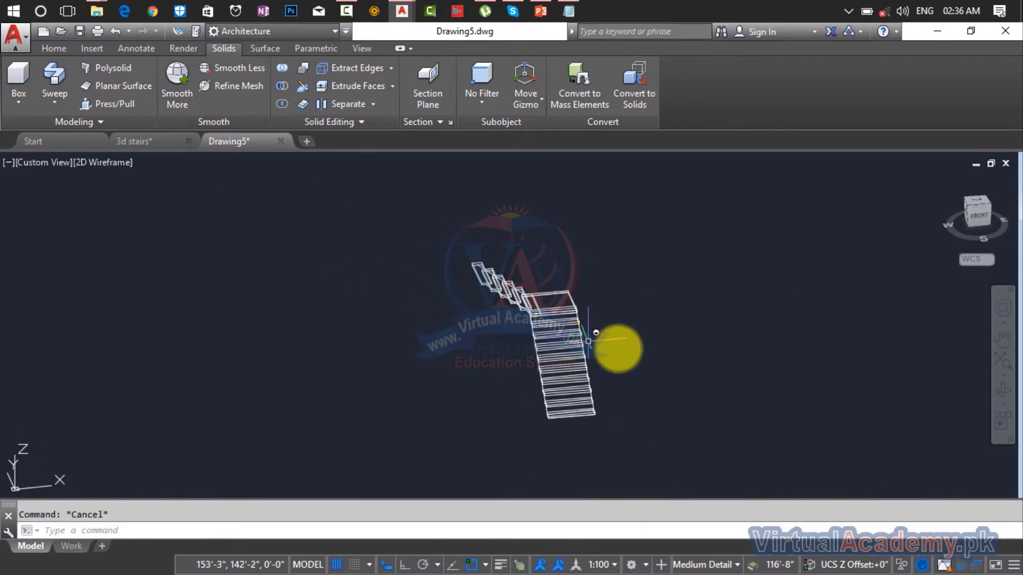
Step: Move the outer stair-side polyline 3' straight up from its lower endpoint, using the displacement @0,0,3'
{"action": "middle_click_drag", "start_coordinate": [616, 346], "coordinate": [550, 357], "text": "shift"}
{"action": "scroll", "coordinate": [549, 432], "scroll_direction": "down", "scroll_amount": 3}
{"action": "middle_click_drag", "start_coordinate": [548, 432], "coordinate": [504, 335]}
{"action": "scroll", "coordinate": [482, 346], "scroll_direction": "up", "scroll_amount": 7}
{"action": "scroll", "coordinate": [421, 357], "scroll_direction": "up", "scroll_amount": 2}
{"action": "middle_click_drag", "start_coordinate": [414, 357], "coordinate": [375, 273]}
{"action": "key", "text": "Escape"}
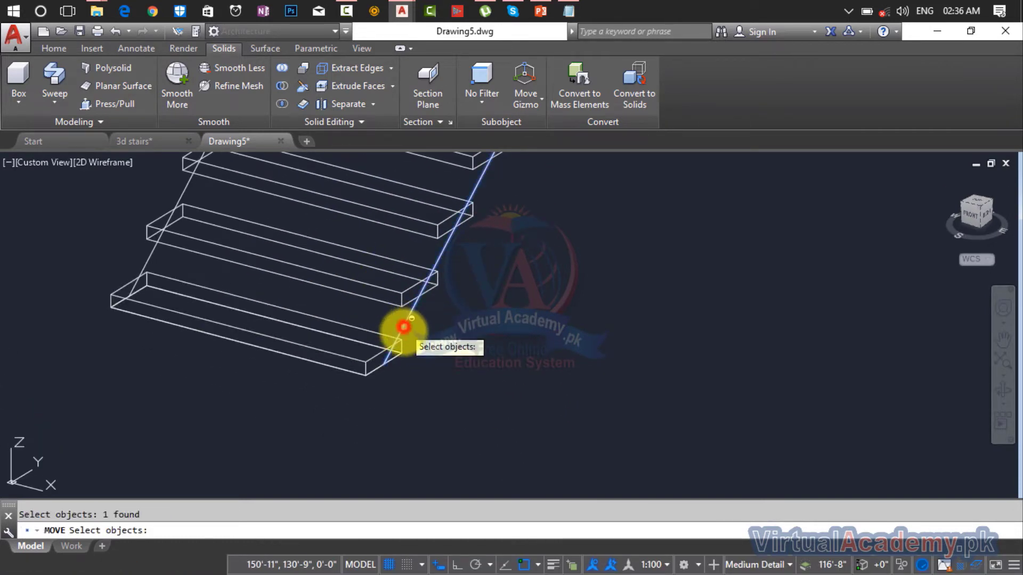
{"action": "key", "text": "Return"}
{"action": "scroll", "coordinate": [376, 365], "scroll_direction": "up", "scroll_amount": 5}
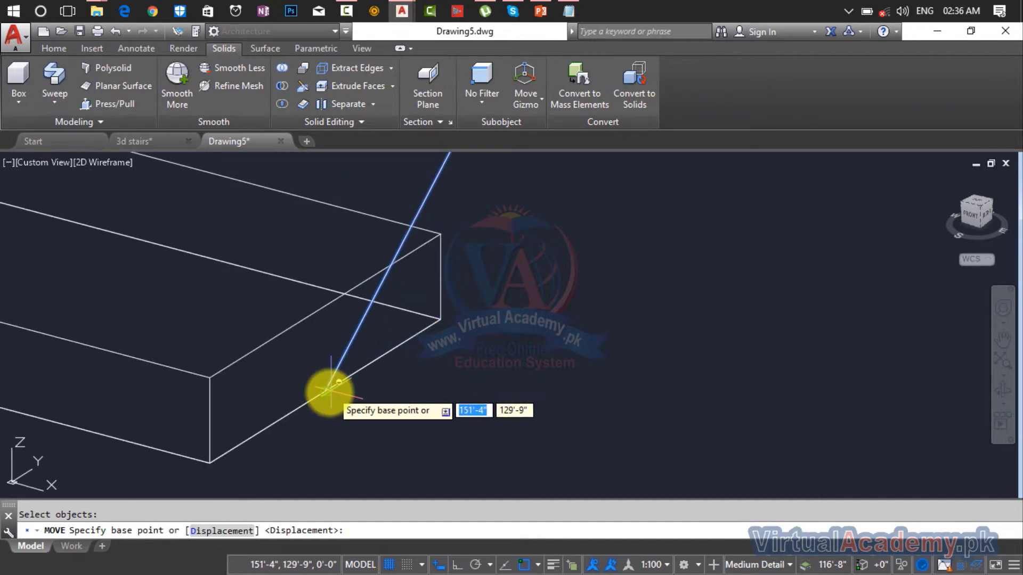
{"action": "left_click", "coordinate": [329, 391]}
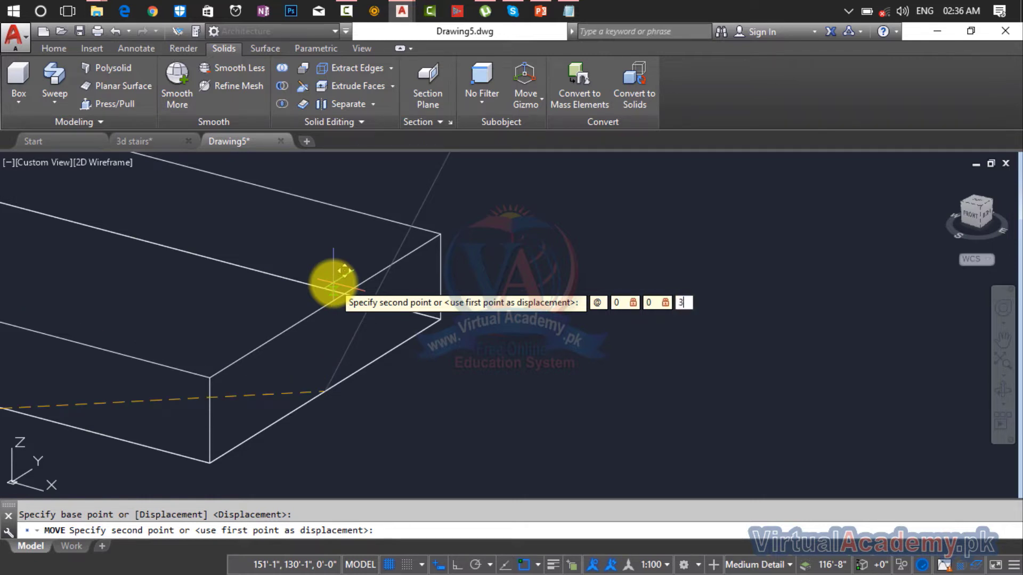
{"action": "type", "text": "@0,0,3'"}
{"action": "key", "text": "Return"}
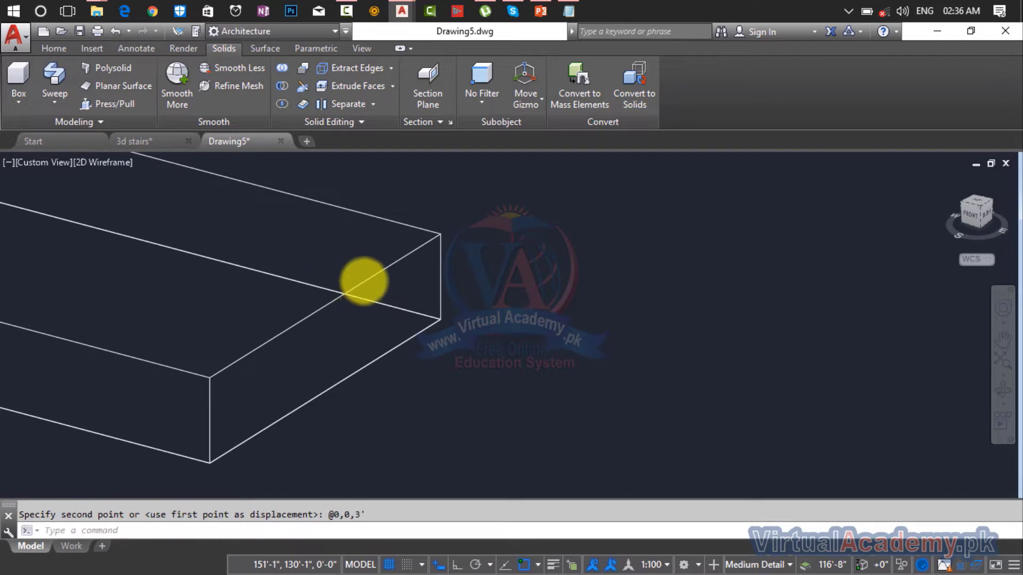
Step: Move the inner stair-side polyline up by @0,0,3' from its lower endpoint on the bottom tread
{"action": "scroll", "coordinate": [364, 281], "scroll_direction": "down", "scroll_amount": 5}
{"action": "middle_click_drag", "start_coordinate": [360, 278], "coordinate": [374, 295], "text": "shift"}
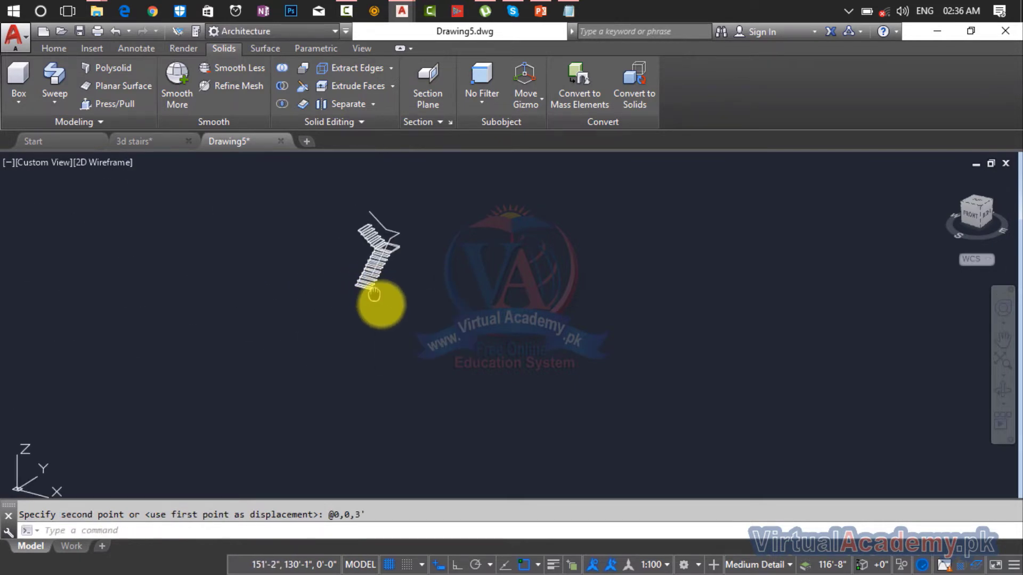
{"action": "scroll", "coordinate": [367, 298], "scroll_direction": "up", "scroll_amount": 8}
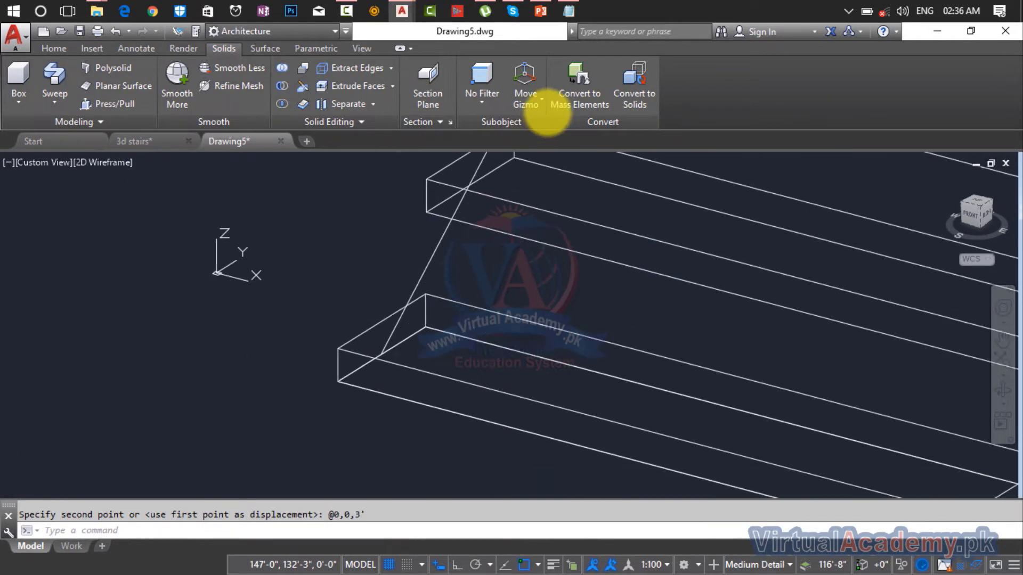
{"action": "middle_click_drag", "start_coordinate": [547, 112], "coordinate": [570, 92]}
{"action": "key", "text": "Return"}
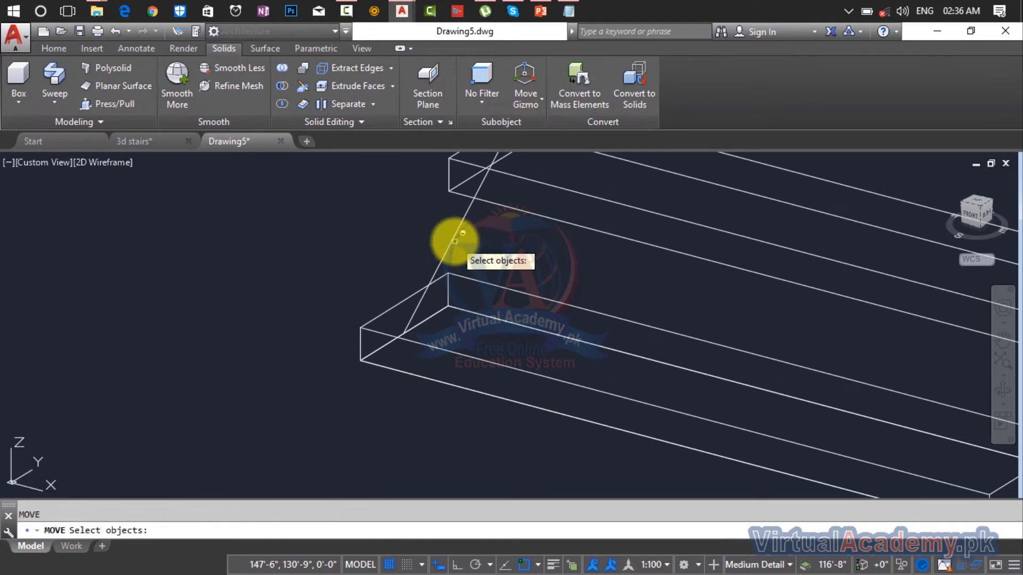
{"action": "left_click", "coordinate": [454, 239]}
{"action": "key", "text": "Return"}
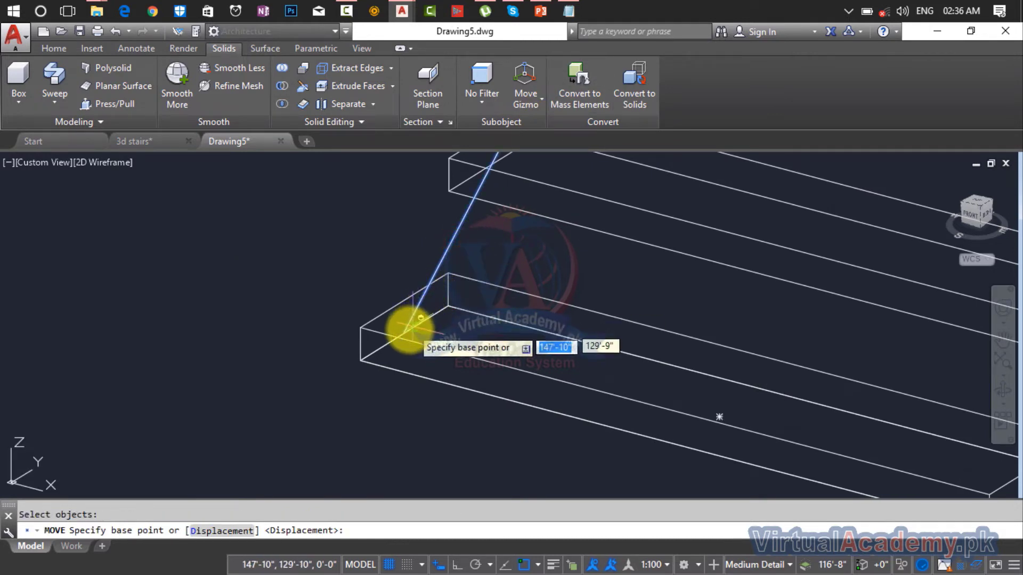
{"action": "left_click", "coordinate": [409, 326]}
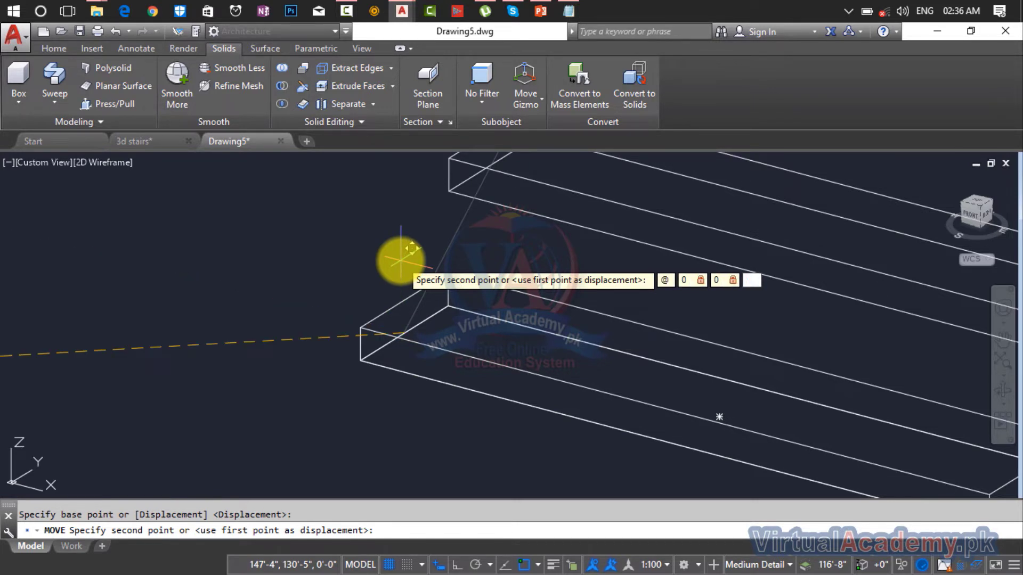
{"action": "key", "text": "Return"}
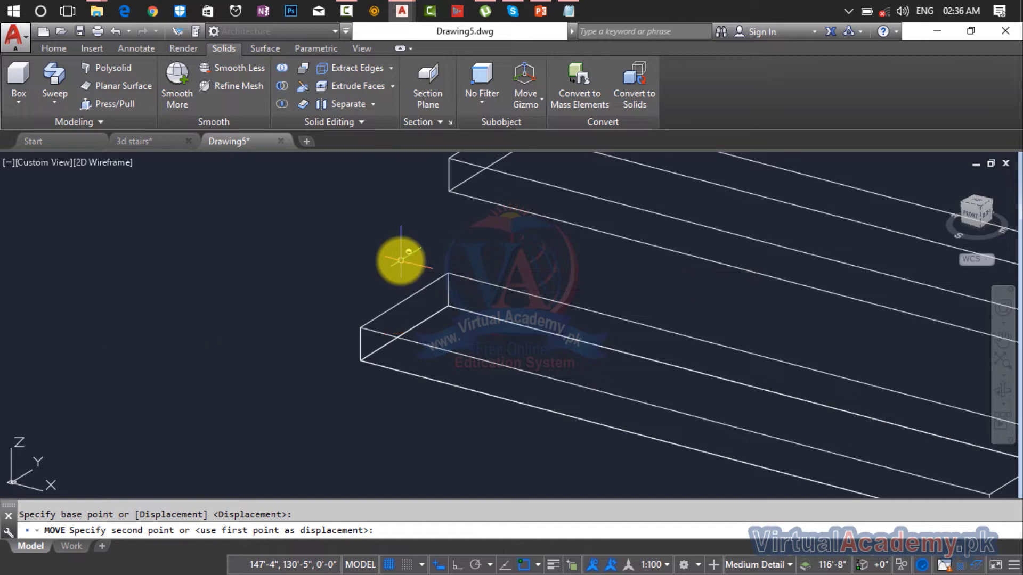
{"action": "scroll", "coordinate": [466, 228], "scroll_direction": "down", "scroll_amount": 5}
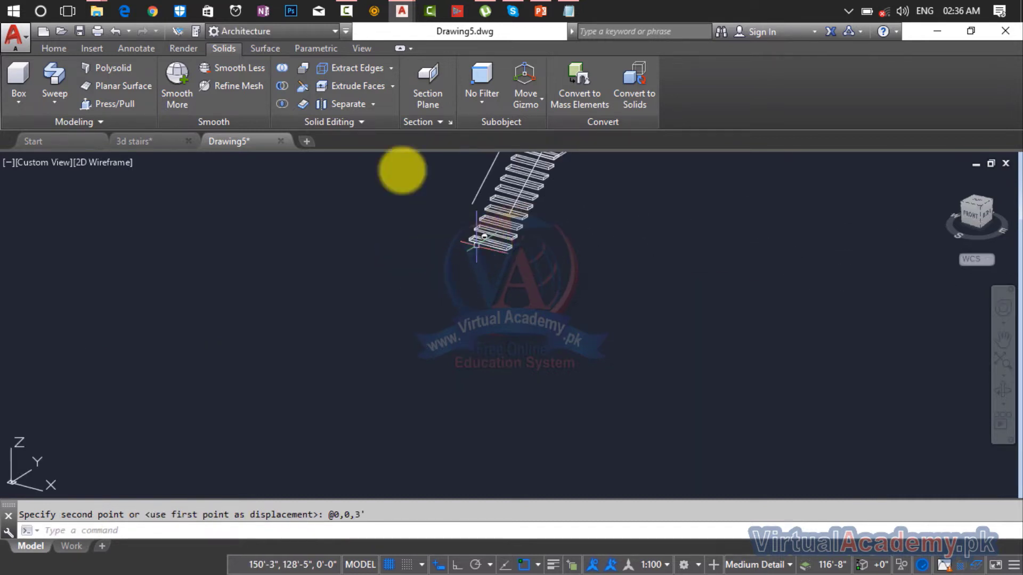
Step: Turn the grid off and draw a vertical line from the inner polyline's upper end down to the topmost tread's upper edge midpoint
{"action": "scroll", "coordinate": [557, 242], "scroll_direction": "up", "scroll_amount": 8}
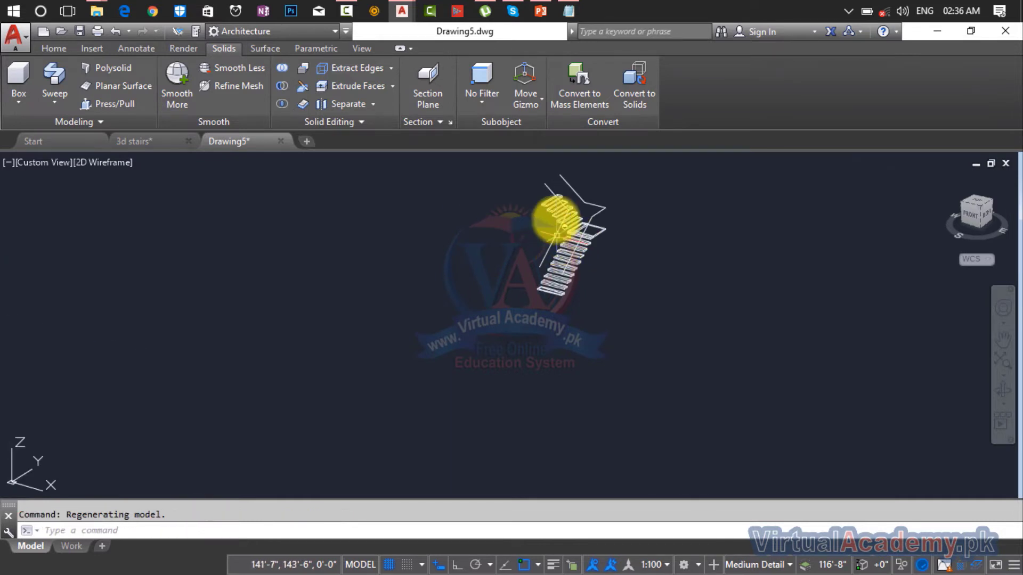
{"action": "scroll", "coordinate": [575, 187], "scroll_direction": "up", "scroll_amount": 4}
{"action": "scroll", "coordinate": [582, 359], "scroll_direction": "down", "scroll_amount": 4}
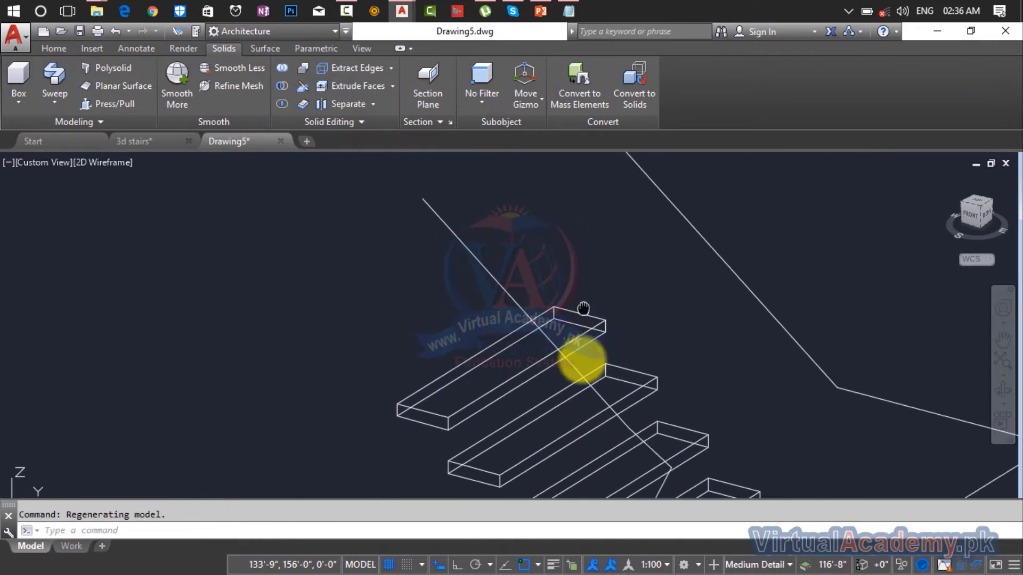
{"action": "key", "text": "Escape"}
{"action": "scroll", "coordinate": [532, 354], "scroll_direction": "up", "scroll_amount": 3}
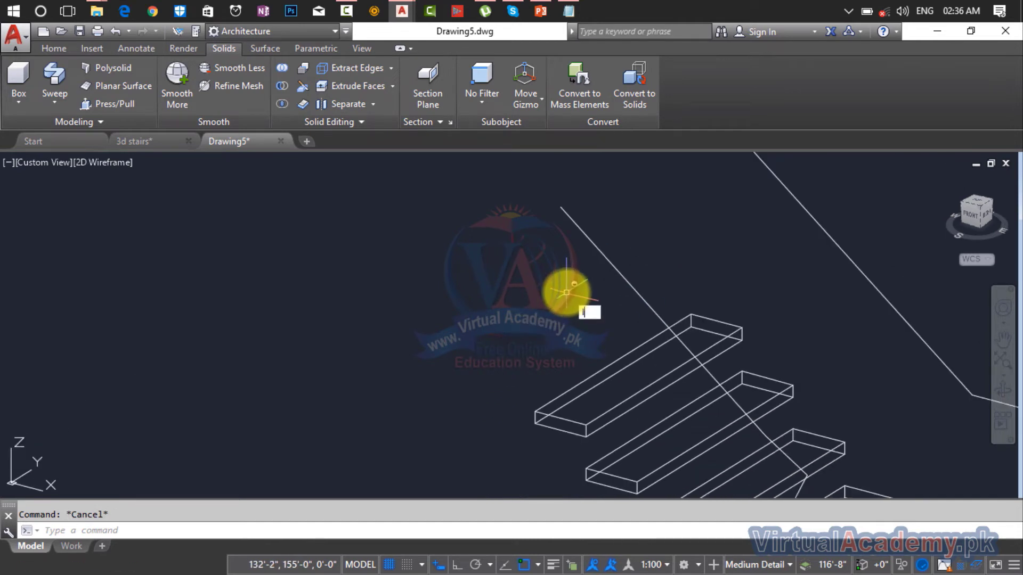
{"action": "key", "text": "Return"}
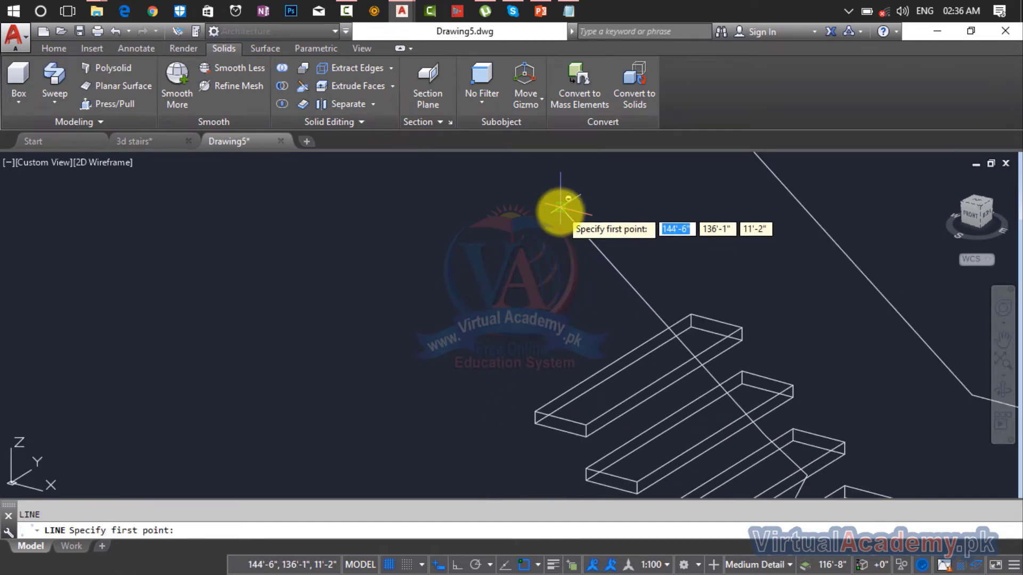
{"action": "left_click", "coordinate": [384, 564]}
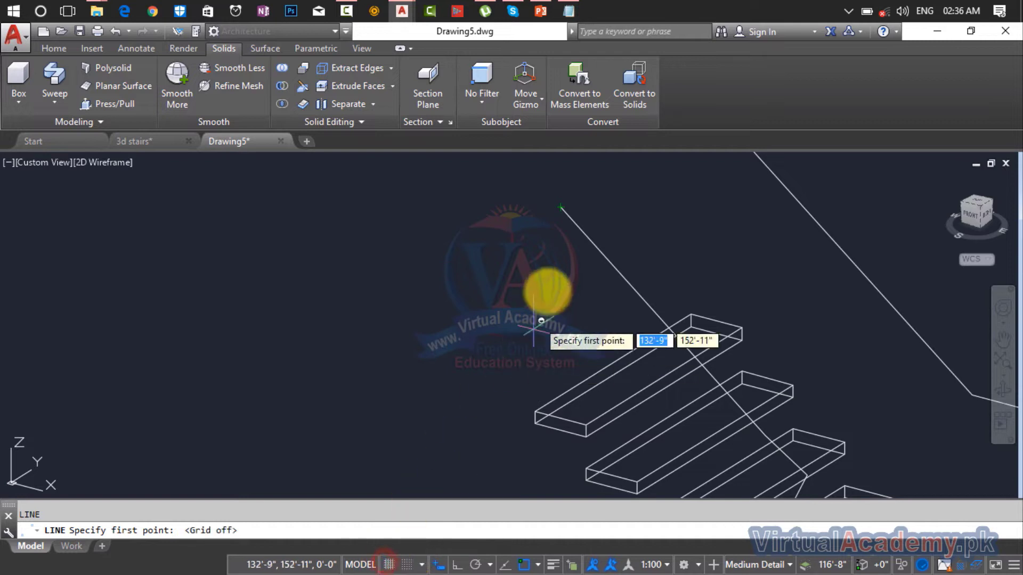
{"action": "left_click", "coordinate": [561, 207]}
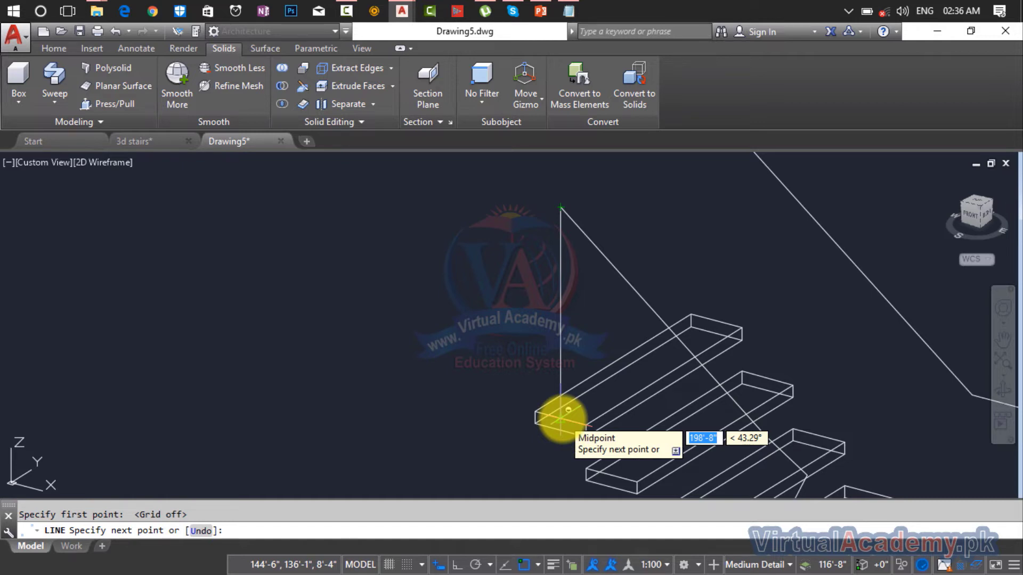
{"action": "scroll", "coordinate": [559, 418], "scroll_direction": "up", "scroll_amount": 3}
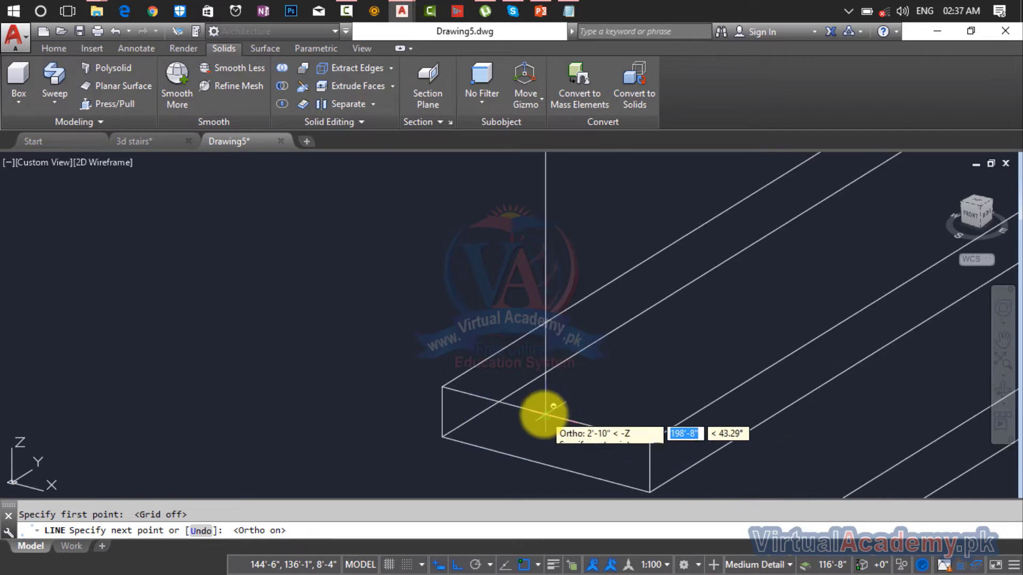
{"action": "key", "text": "Return"}
Step: Draw a vertical line from the outer polyline's upper end down to the edge midpoint at the topmost tread's other end
{"action": "scroll", "coordinate": [636, 349], "scroll_direction": "down", "scroll_amount": 5}
{"action": "middle_click_drag", "start_coordinate": [618, 396], "coordinate": [577, 549]}
{"action": "key", "text": "Return"}
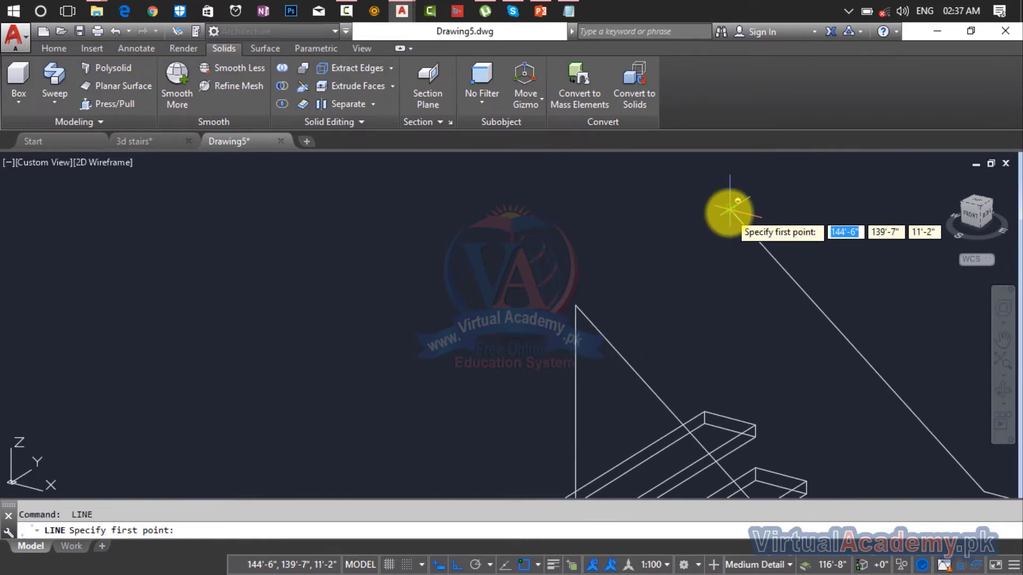
{"action": "left_click", "coordinate": [730, 211]}
{"action": "scroll", "coordinate": [717, 418], "scroll_direction": "up", "scroll_amount": 3}
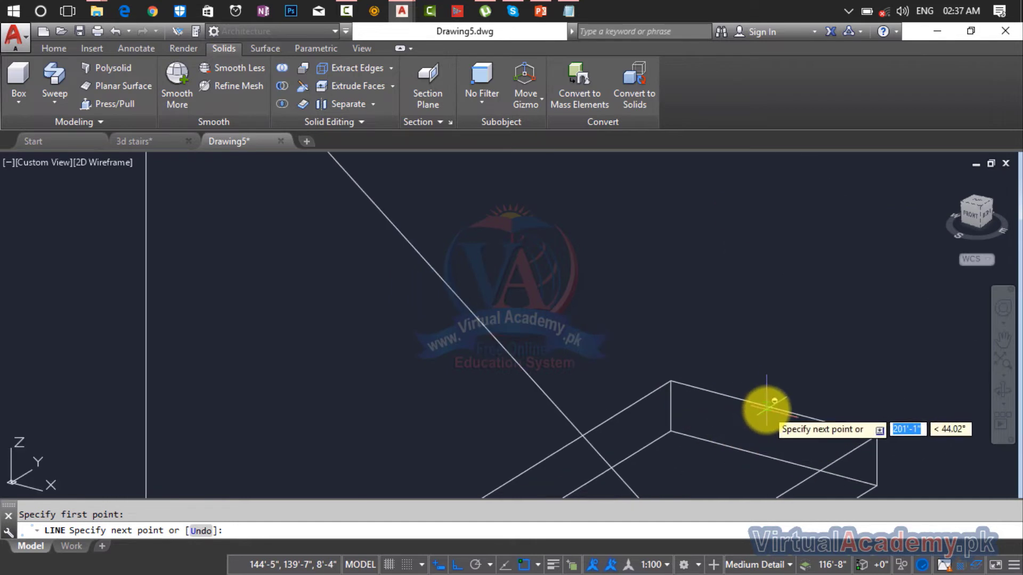
{"action": "key", "text": "Return"}
Step: Draw a vertical line from the outer polyline's bend at the foot of the upper flight down to the landing's upper edge
{"action": "scroll", "coordinate": [773, 411], "scroll_direction": "down", "scroll_amount": 4}
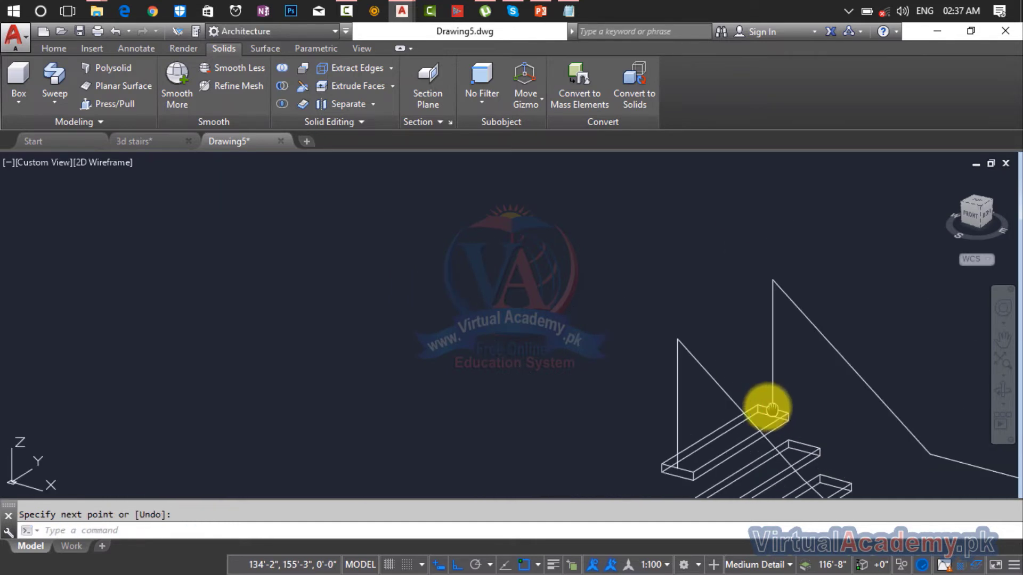
{"action": "middle_click_drag", "start_coordinate": [768, 409], "coordinate": [632, 272]}
{"action": "scroll", "coordinate": [711, 302], "scroll_direction": "up", "scroll_amount": 1}
{"action": "scroll", "coordinate": [713, 300], "scroll_direction": "up", "scroll_amount": 2}
{"action": "key", "text": "Return"}
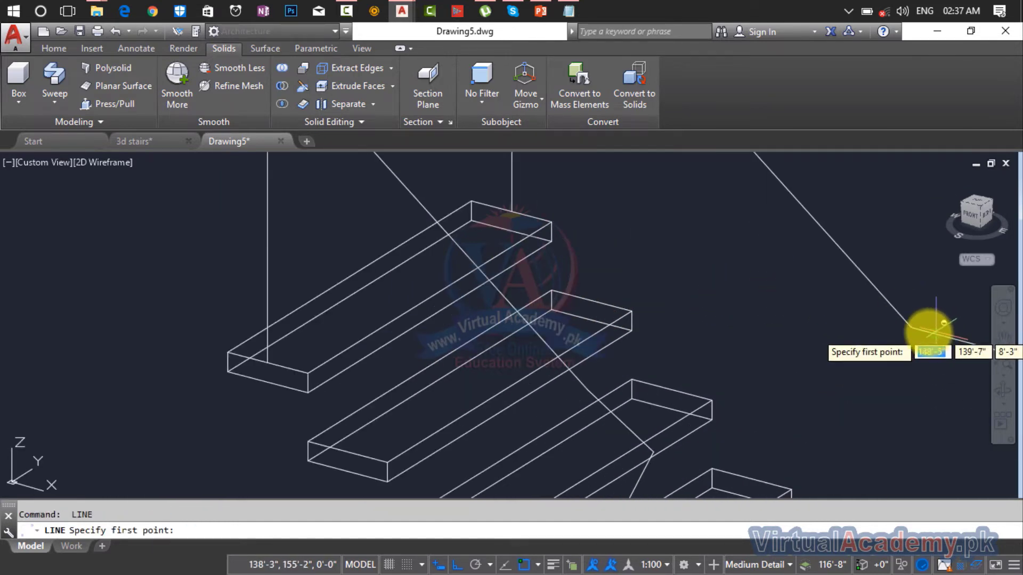
{"action": "left_click", "coordinate": [909, 327]}
{"action": "scroll", "coordinate": [845, 417], "scroll_direction": "down", "scroll_amount": 3}
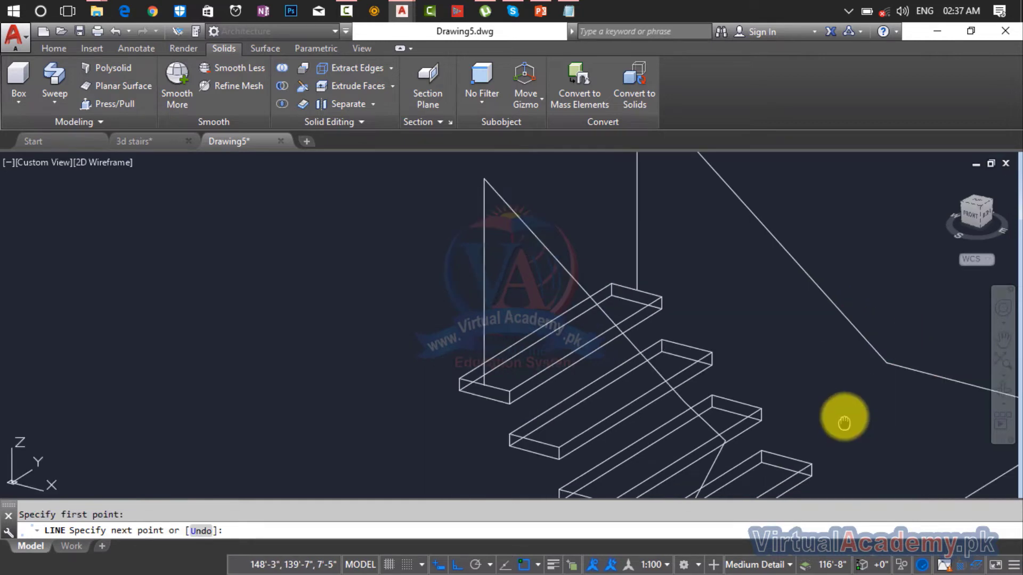
{"action": "scroll", "coordinate": [845, 267], "scroll_direction": "up", "scroll_amount": 2}
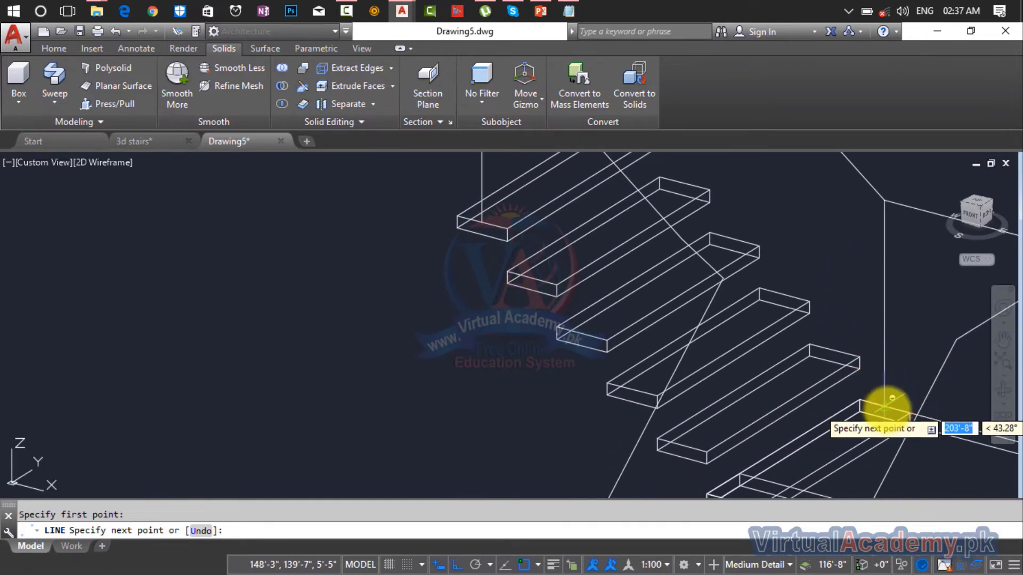
{"action": "scroll", "coordinate": [885, 408], "scroll_direction": "up", "scroll_amount": 3}
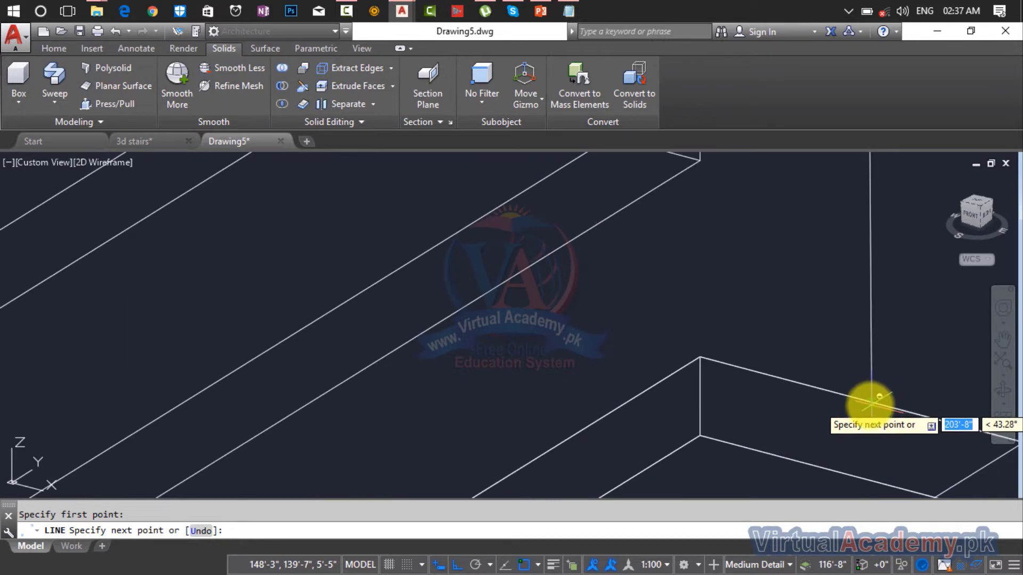
{"action": "left_click", "coordinate": [862, 398]}
{"action": "key", "text": "Return"}
{"action": "scroll", "coordinate": [864, 394], "scroll_direction": "down", "scroll_amount": 8}
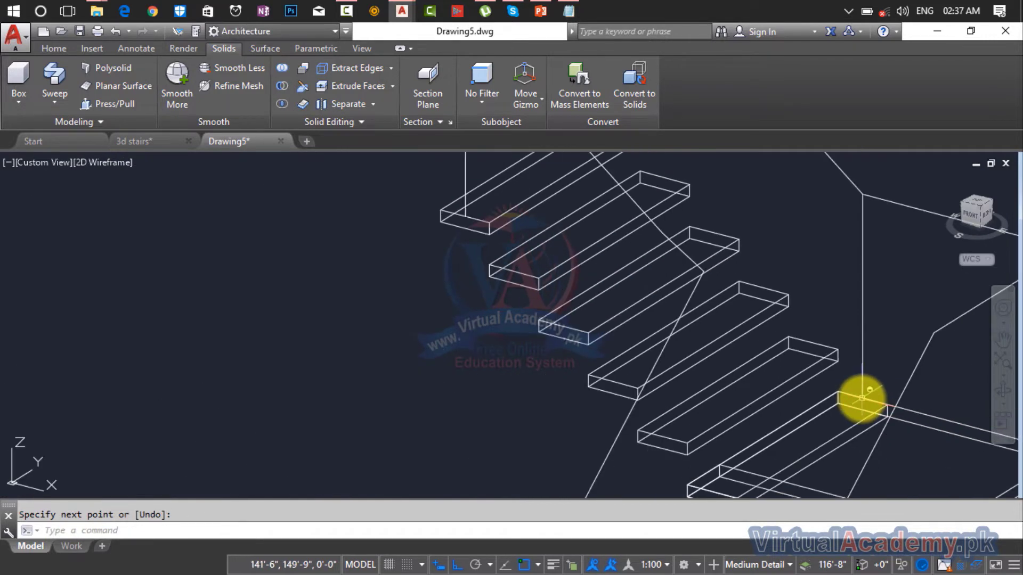
{"action": "scroll", "coordinate": [845, 422], "scroll_direction": "down", "scroll_amount": 2}
{"action": "scroll", "coordinate": [794, 358], "scroll_direction": "up", "scroll_amount": 6}
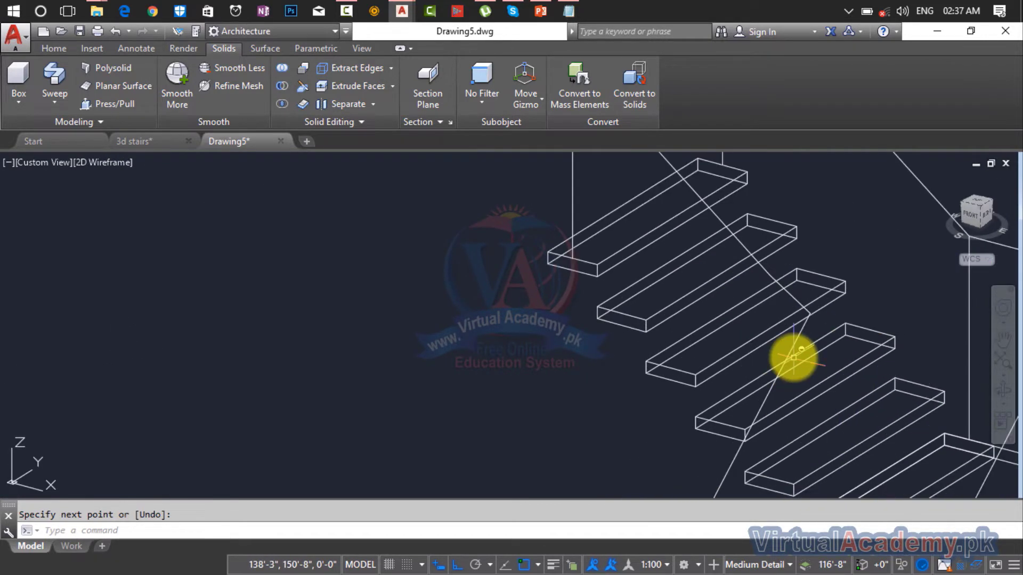
{"action": "key", "text": "Return"}
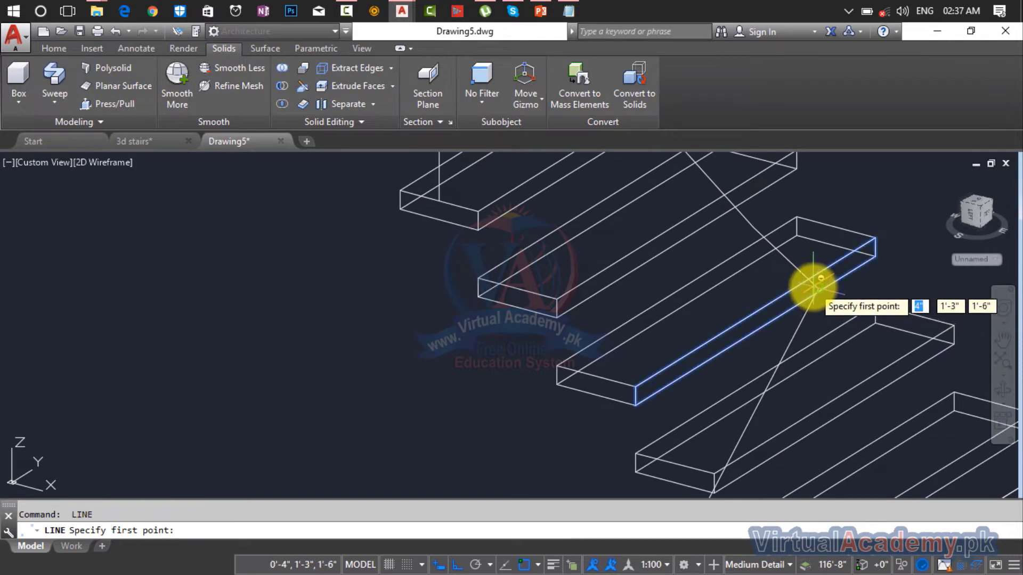
{"action": "scroll", "coordinate": [816, 290], "scroll_direction": "up", "scroll_amount": 5}
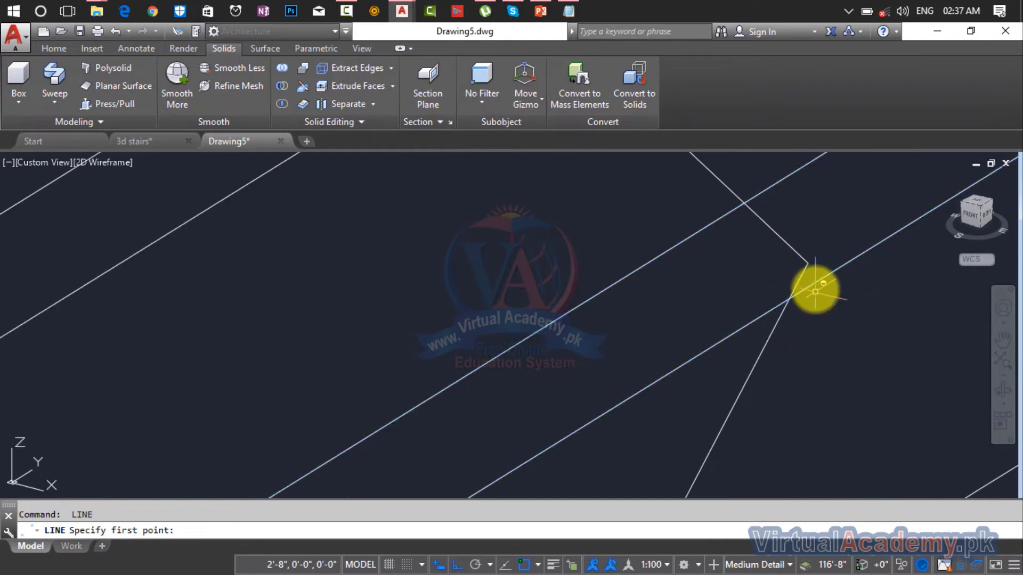
{"action": "key", "text": "Return"}
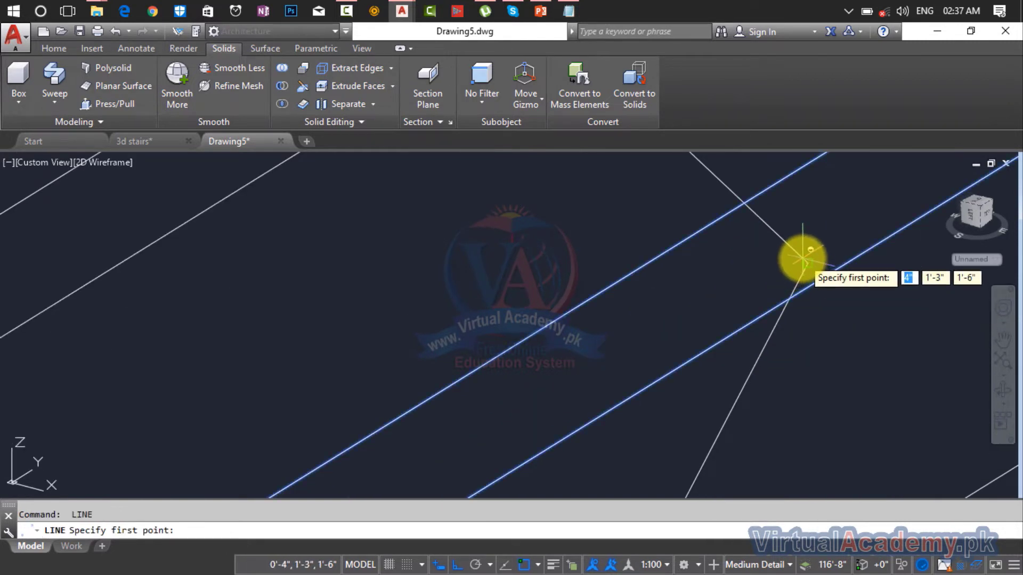
{"action": "scroll", "coordinate": [826, 327], "scroll_direction": "down", "scroll_amount": 2}
{"action": "key", "text": "Escape"}
{"action": "scroll", "coordinate": [823, 331], "scroll_direction": "down", "scroll_amount": 3}
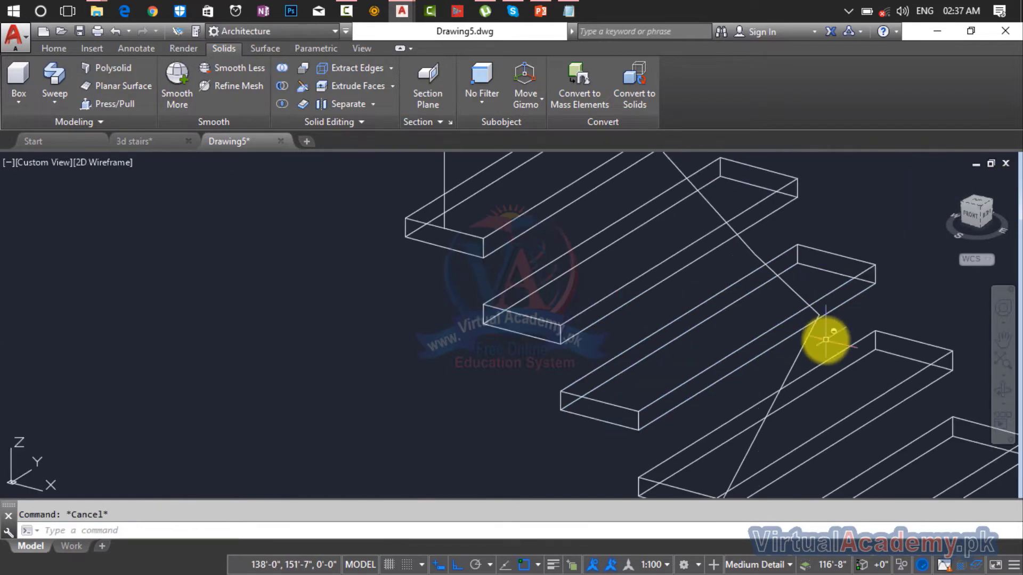
{"action": "middle_click_drag", "start_coordinate": [828, 306], "coordinate": [625, 325], "text": "shift"}
{"action": "scroll", "coordinate": [628, 341], "scroll_direction": "down", "scroll_amount": 5}
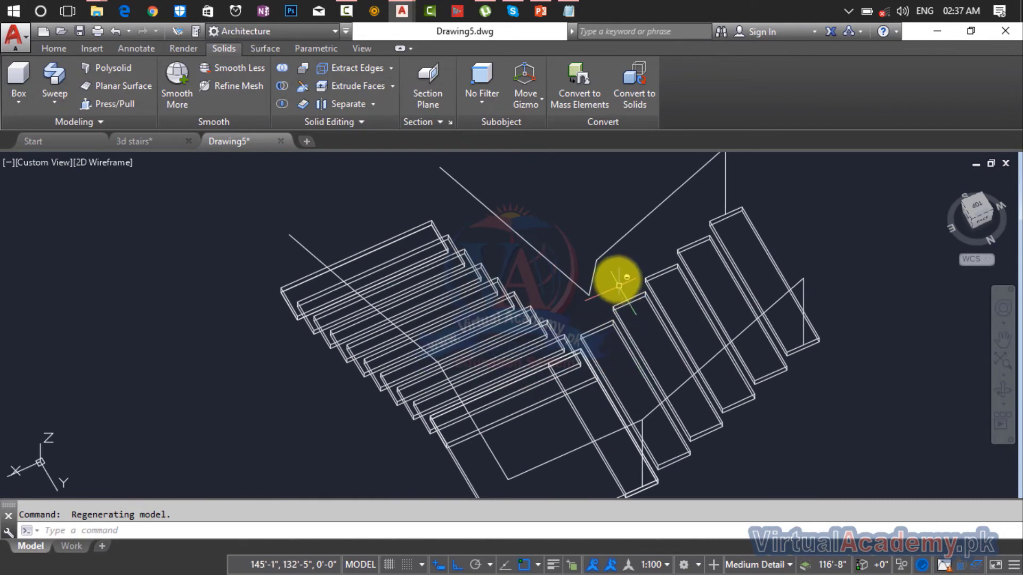
{"action": "scroll", "coordinate": [617, 277], "scroll_direction": "up", "scroll_amount": 4}
{"action": "type", "text": "l"}
{"action": "key", "text": "Return"}
{"action": "scroll", "coordinate": [571, 235], "scroll_direction": "up", "scroll_amount": 2}
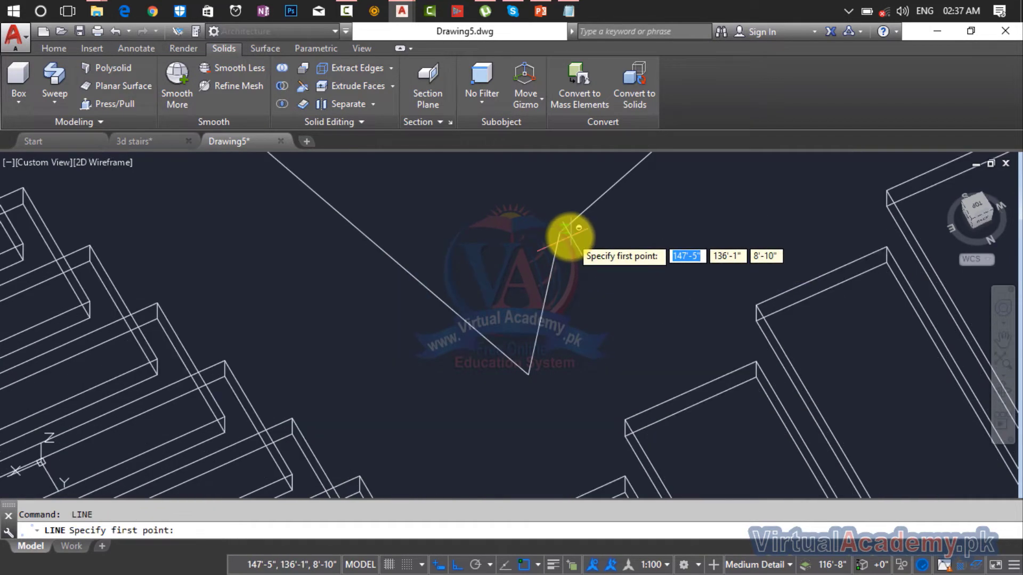
{"action": "left_click", "coordinate": [558, 236]}
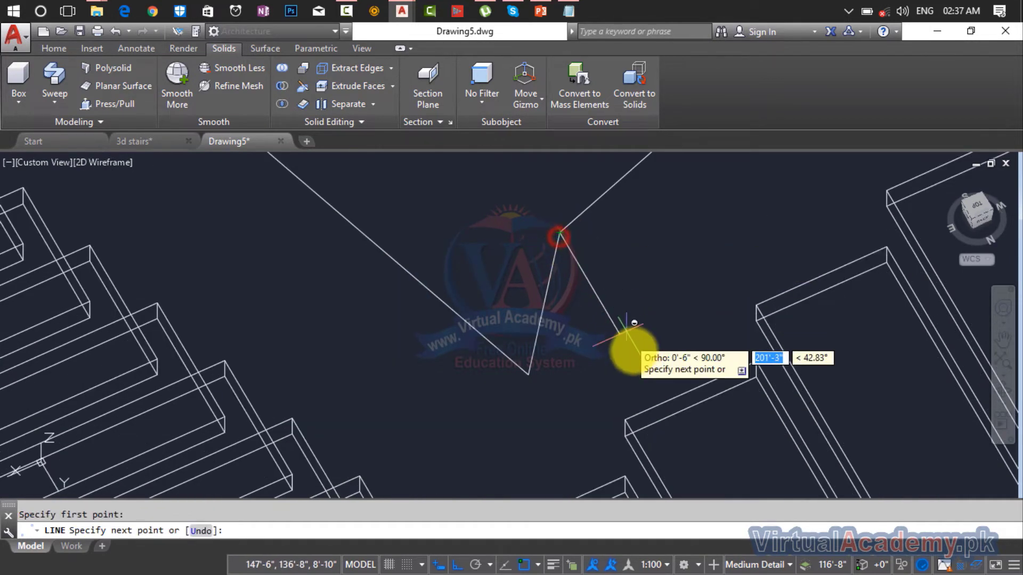
{"action": "scroll", "coordinate": [631, 393], "scroll_direction": "down", "scroll_amount": 3}
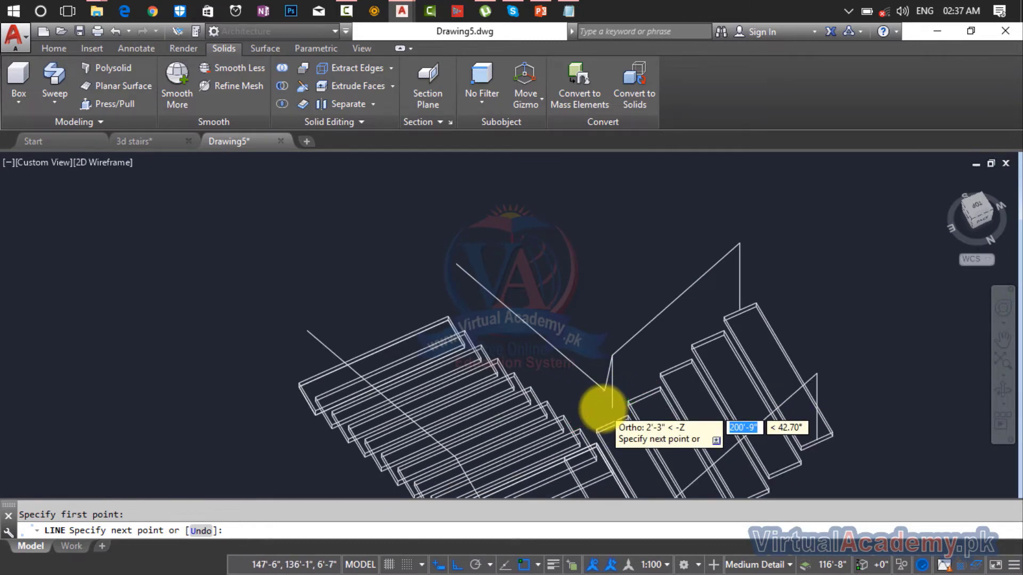
{"action": "scroll", "coordinate": [591, 414], "scroll_direction": "up", "scroll_amount": 2}
{"action": "key", "text": "Escape"}
{"action": "scroll", "coordinate": [604, 406], "scroll_direction": "down", "scroll_amount": 3}
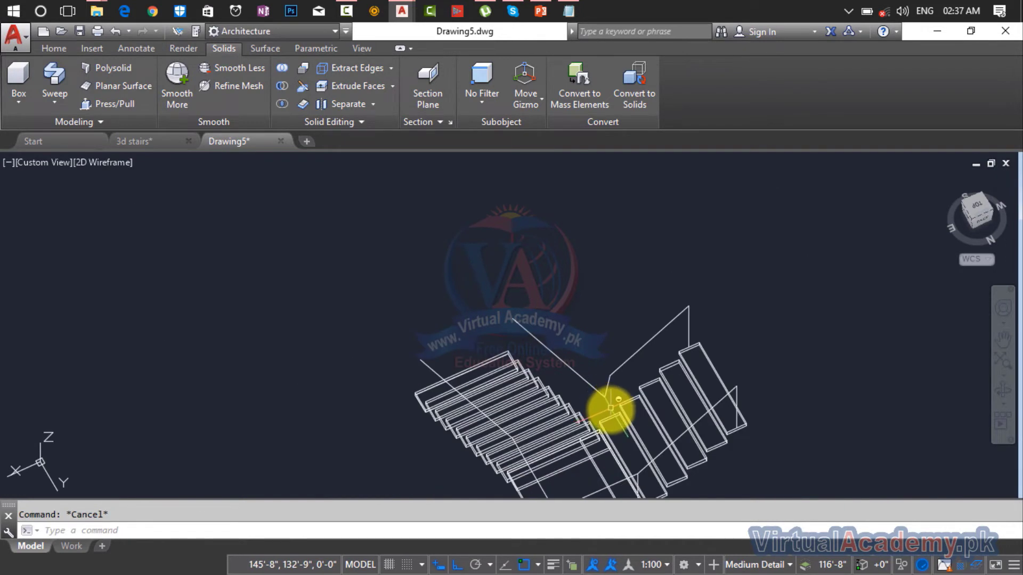
Step: Draw a vertical line from the inner polyline's upper bend down to the upper edge midpoint of the tread just above the landing
{"action": "middle_click_drag", "start_coordinate": [611, 414], "coordinate": [880, 359], "text": "shift"}
{"action": "scroll", "coordinate": [622, 326], "scroll_direction": "up", "scroll_amount": 4}
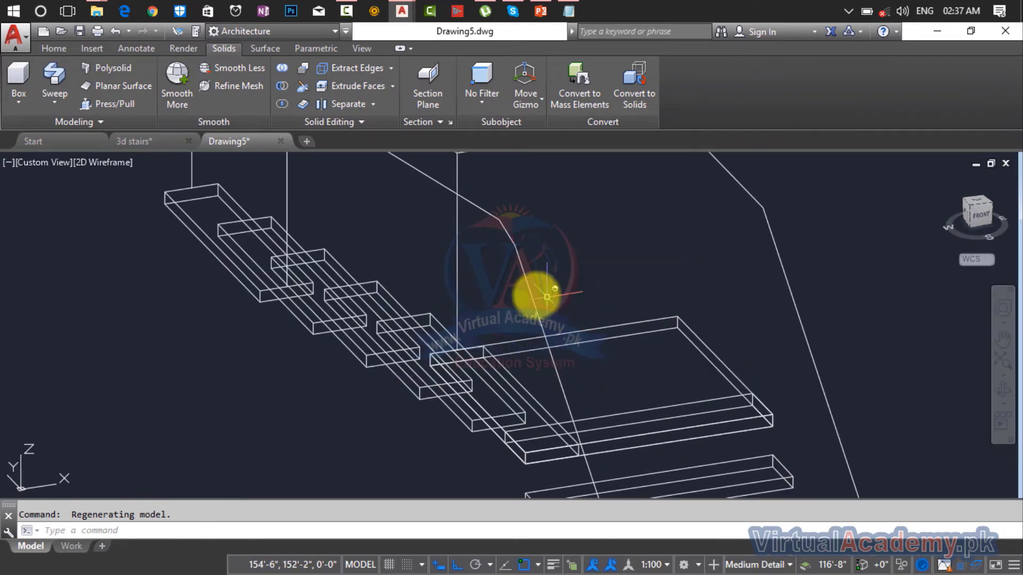
{"action": "middle_click_drag", "start_coordinate": [536, 297], "coordinate": [502, 285]}
{"action": "scroll", "coordinate": [444, 186], "scroll_direction": "up", "scroll_amount": 4}
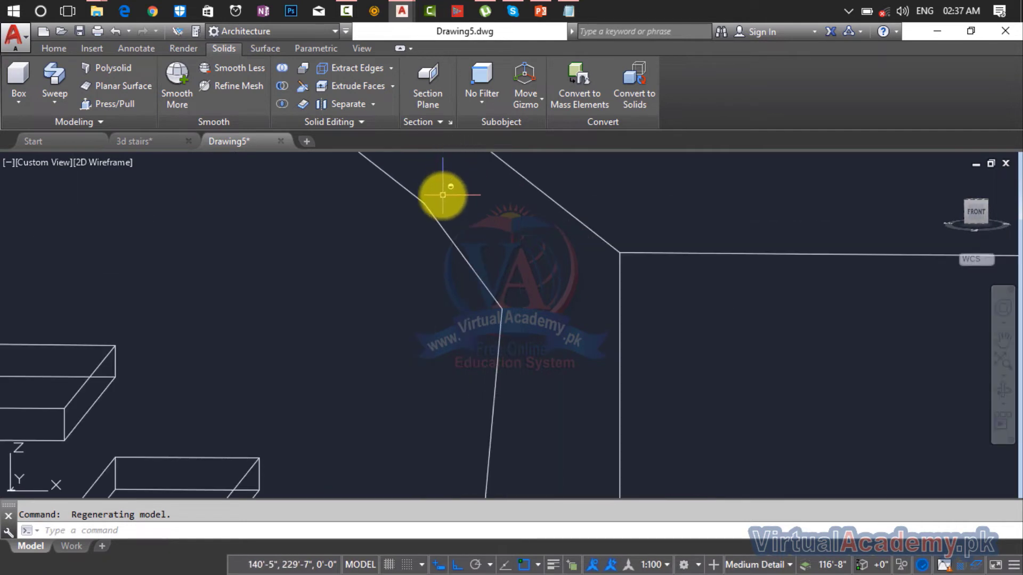
{"action": "type", "text": "l"}
{"action": "key", "text": "Return"}
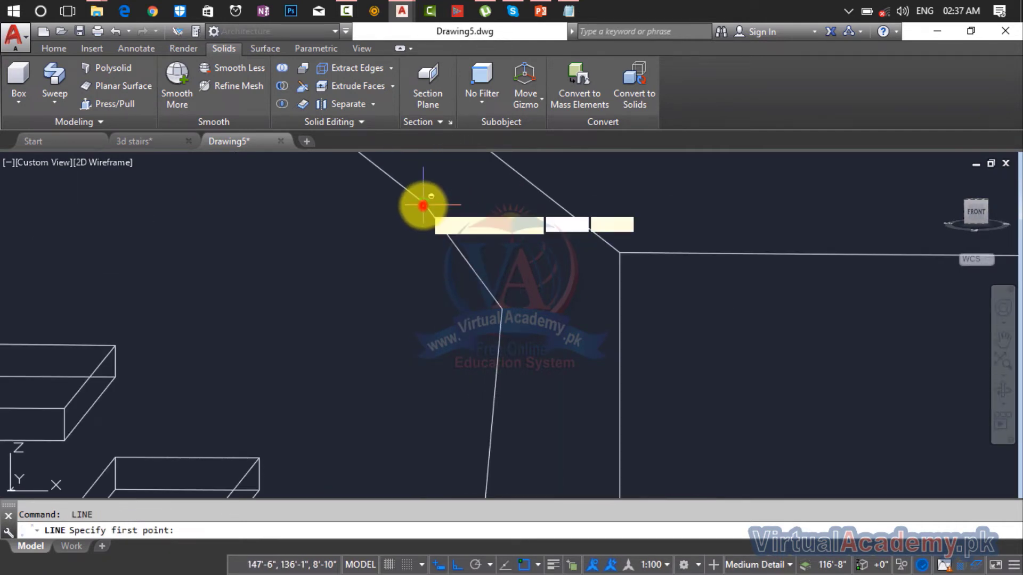
{"action": "left_click", "coordinate": [423, 206]}
{"action": "scroll", "coordinate": [423, 347], "scroll_direction": "down", "scroll_amount": 3}
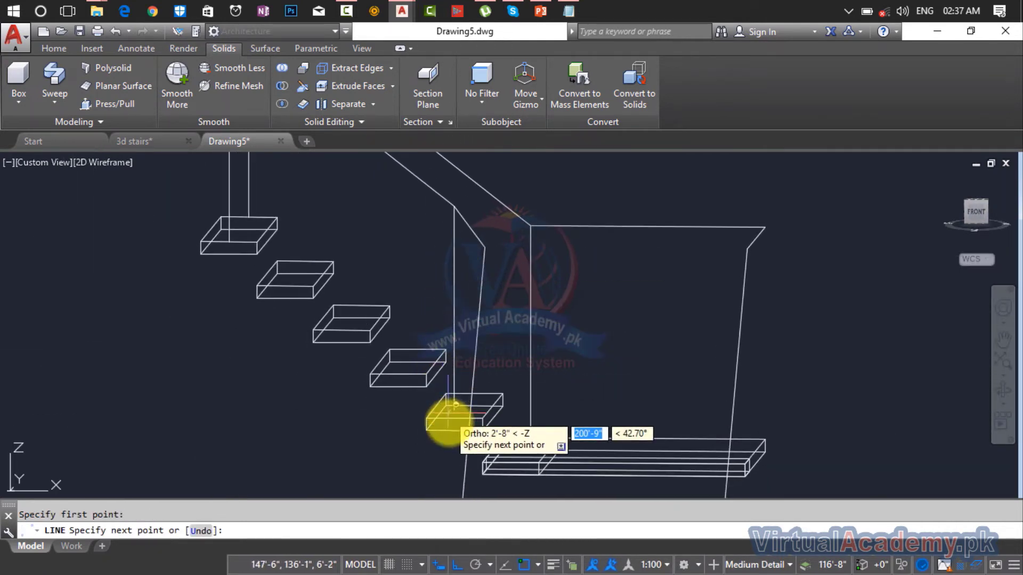
{"action": "scroll", "coordinate": [450, 415], "scroll_direction": "up", "scroll_amount": 5}
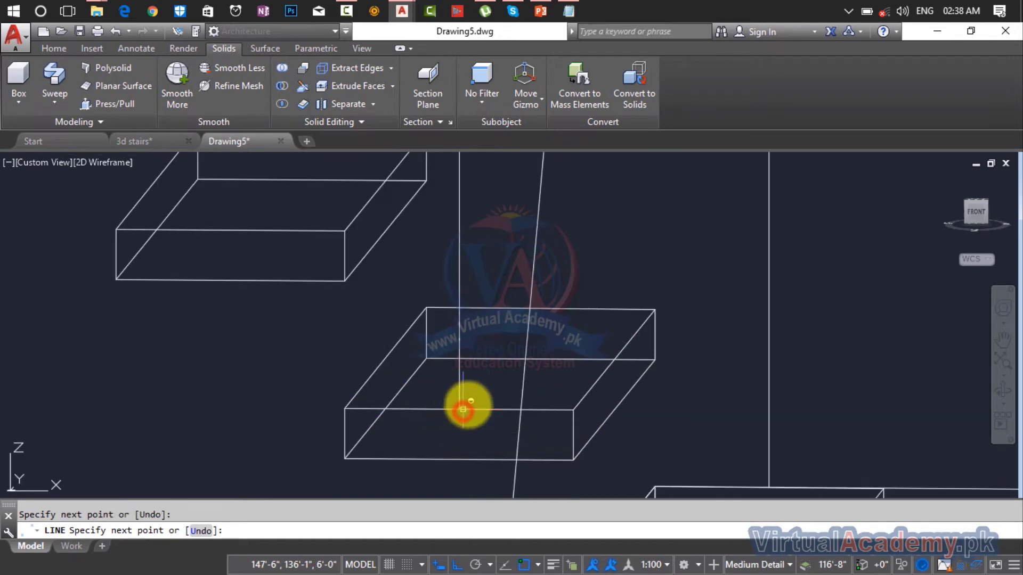
{"action": "key", "text": "Return"}
{"action": "scroll", "coordinate": [521, 334], "scroll_direction": "down", "scroll_amount": 5}
Step: Draw a vertical line from the inner polyline's lower bend straight down to the landing's inner upper edge
{"action": "middle_click_drag", "start_coordinate": [521, 333], "coordinate": [520, 356]}
{"action": "scroll", "coordinate": [534, 283], "scroll_direction": "up", "scroll_amount": 3}
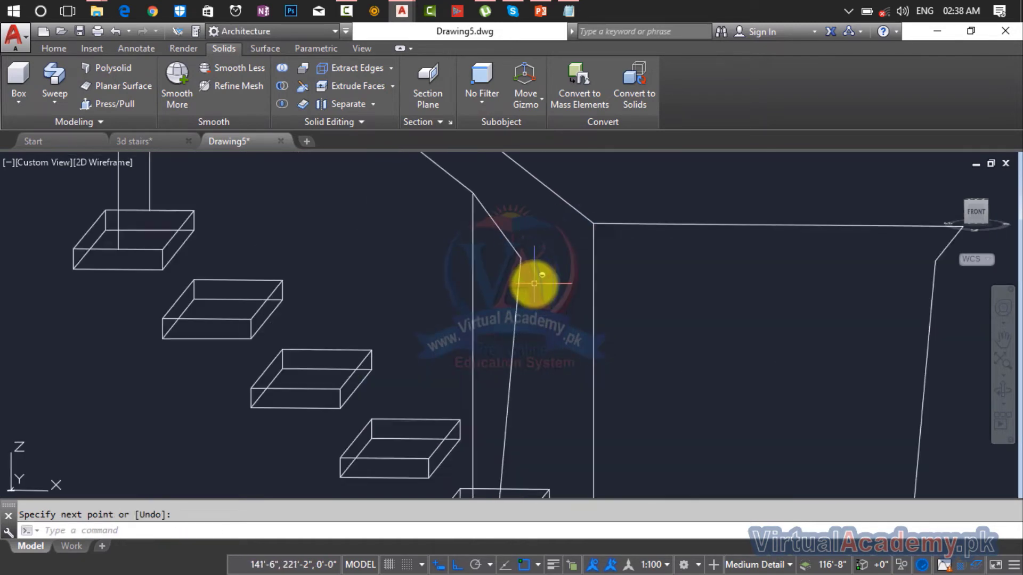
{"action": "scroll", "coordinate": [534, 283], "scroll_direction": "up", "scroll_amount": 2}
{"action": "key", "text": "Return"}
{"action": "left_click", "coordinate": [512, 245]}
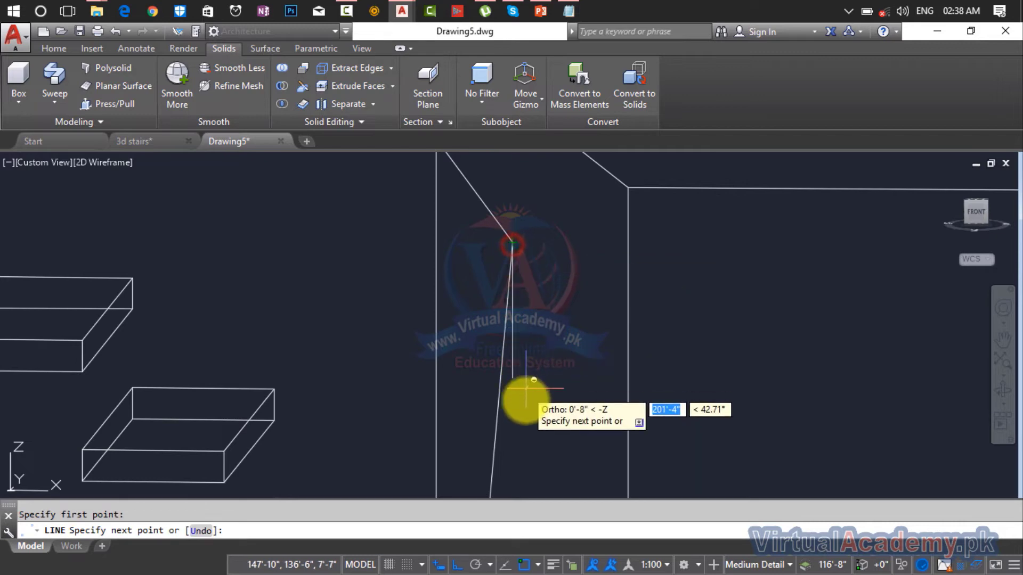
{"action": "scroll", "coordinate": [521, 406], "scroll_direction": "down", "scroll_amount": 3}
{"action": "scroll", "coordinate": [511, 424], "scroll_direction": "up", "scroll_amount": 3}
{"action": "middle_click_drag", "start_coordinate": [525, 428], "coordinate": [525, 267]}
{"action": "scroll", "coordinate": [522, 437], "scroll_direction": "down", "scroll_amount": 4}
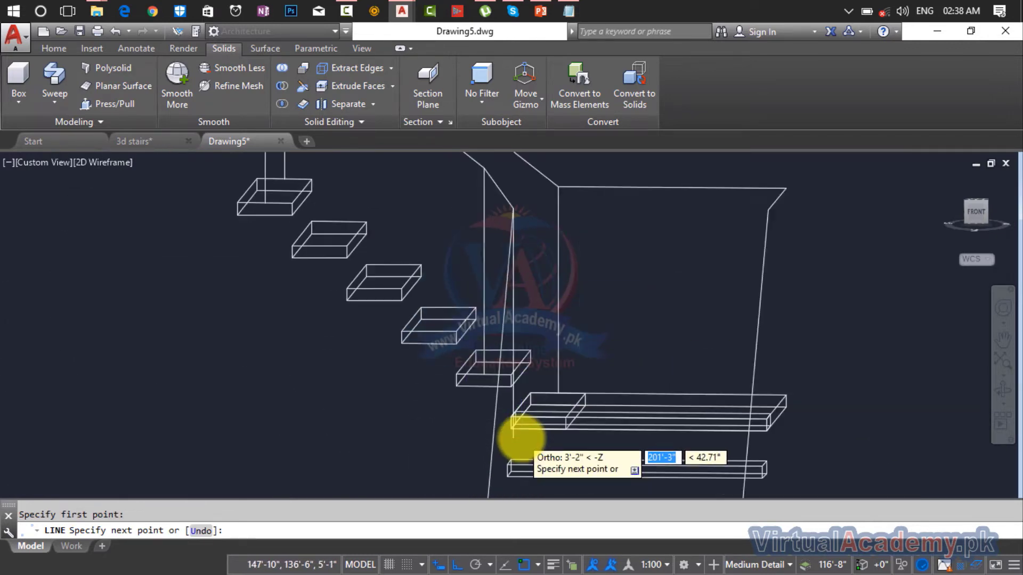
{"action": "mouse_move", "coordinate": [539, 373]}
{"action": "middle_mouse_down"}
{"action": "mouse_move", "coordinate": [554, 315]}
{"action": "mouse_move", "coordinate": [548, 388]}
{"action": "middle_mouse_up"}
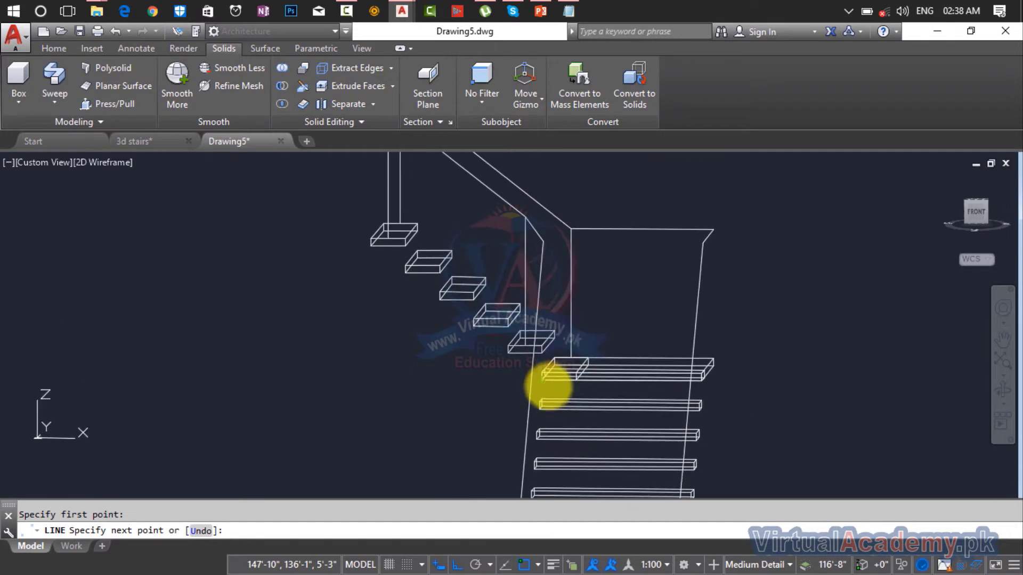
{"action": "scroll", "coordinate": [544, 374], "scroll_direction": "up", "scroll_amount": 5}
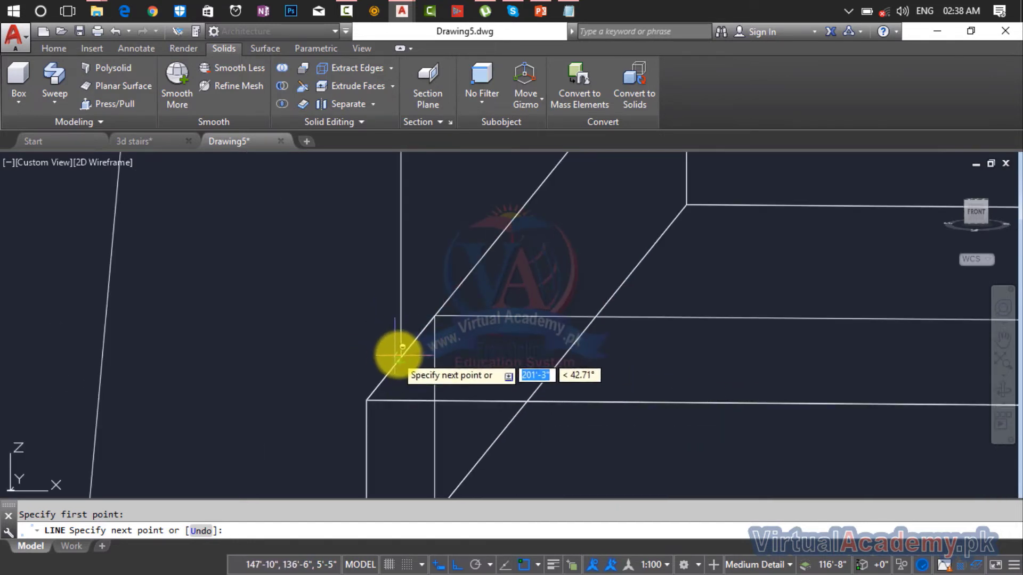
{"action": "scroll", "coordinate": [401, 363], "scroll_direction": "down", "scroll_amount": 5}
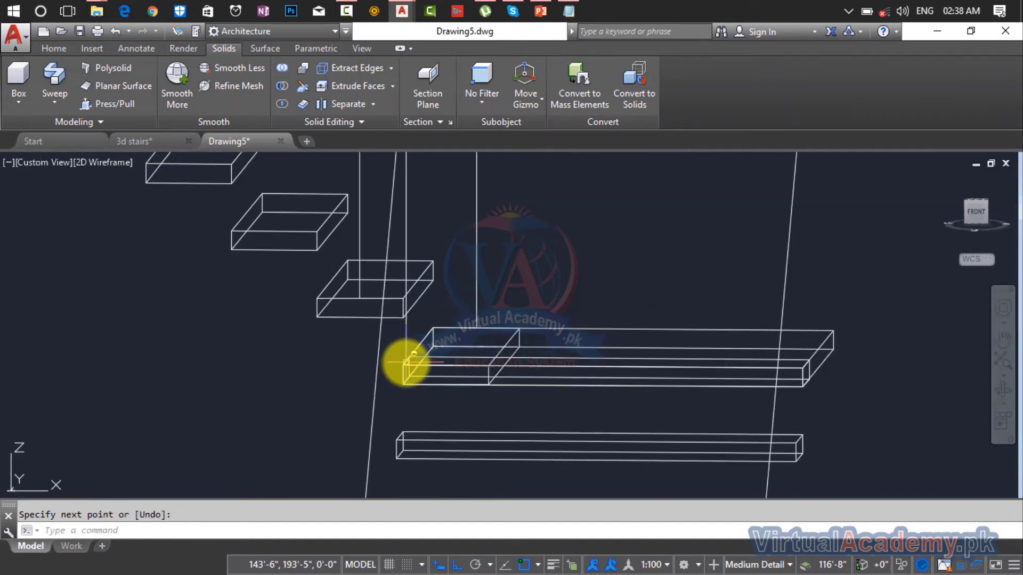
Step: Draw a vertical line from the outer polyline's far corner above the landing down to the landing's top corner
{"action": "middle_click_drag", "start_coordinate": [509, 361], "coordinate": [544, 295]}
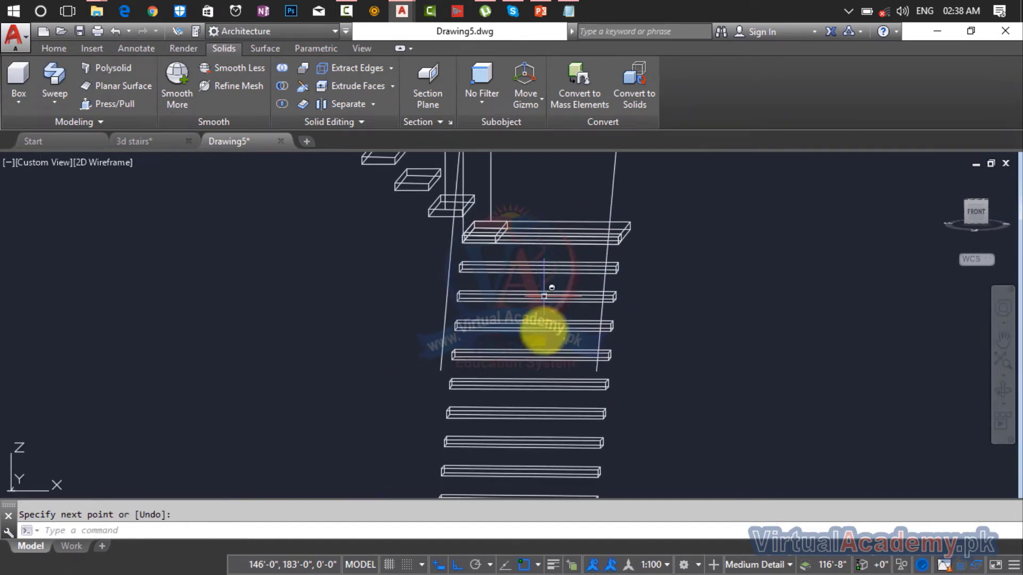
{"action": "middle_click_drag", "start_coordinate": [621, 367], "coordinate": [524, 337], "text": "shift"}
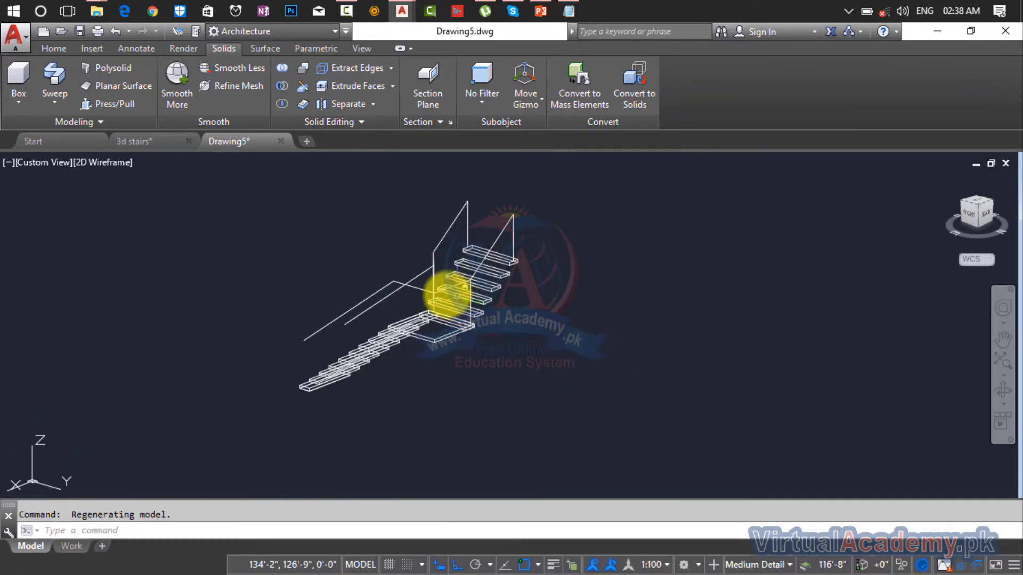
{"action": "scroll", "coordinate": [445, 290], "scroll_direction": "up", "scroll_amount": 7}
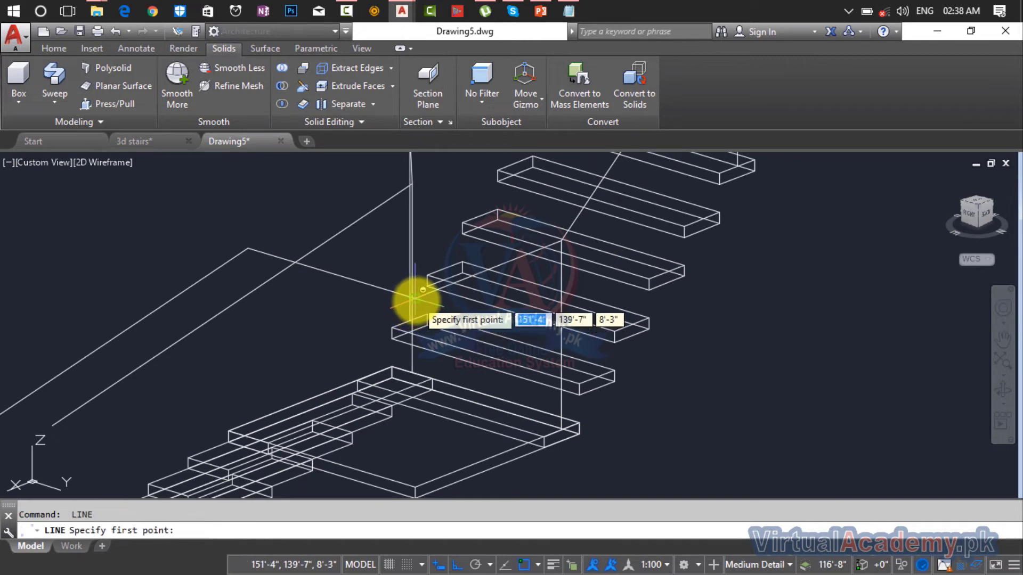
{"action": "scroll", "coordinate": [415, 297], "scroll_direction": "up", "scroll_amount": 4}
{"action": "left_click", "coordinate": [405, 289]}
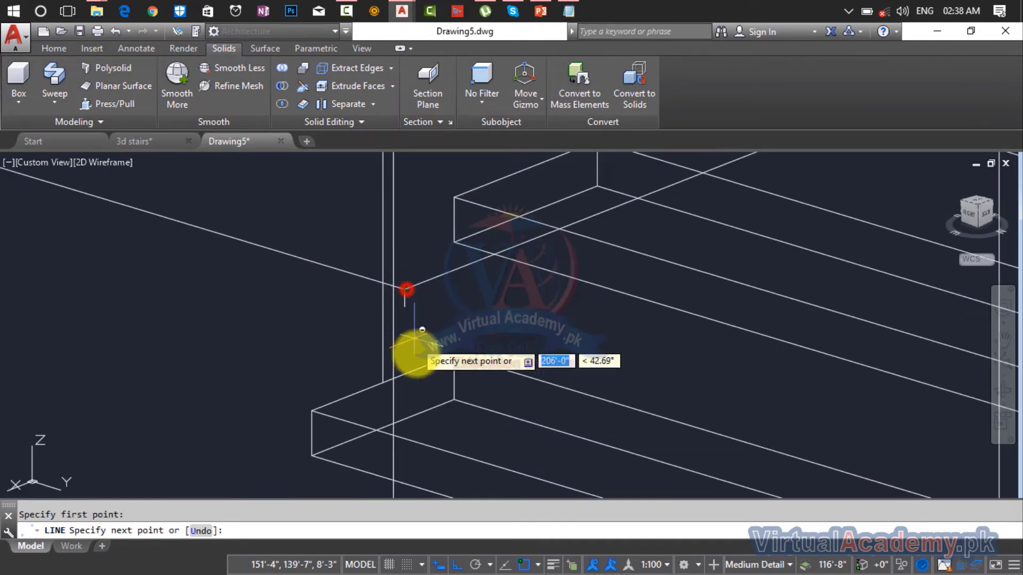
{"action": "scroll", "coordinate": [450, 274], "scroll_direction": "down", "scroll_amount": 5}
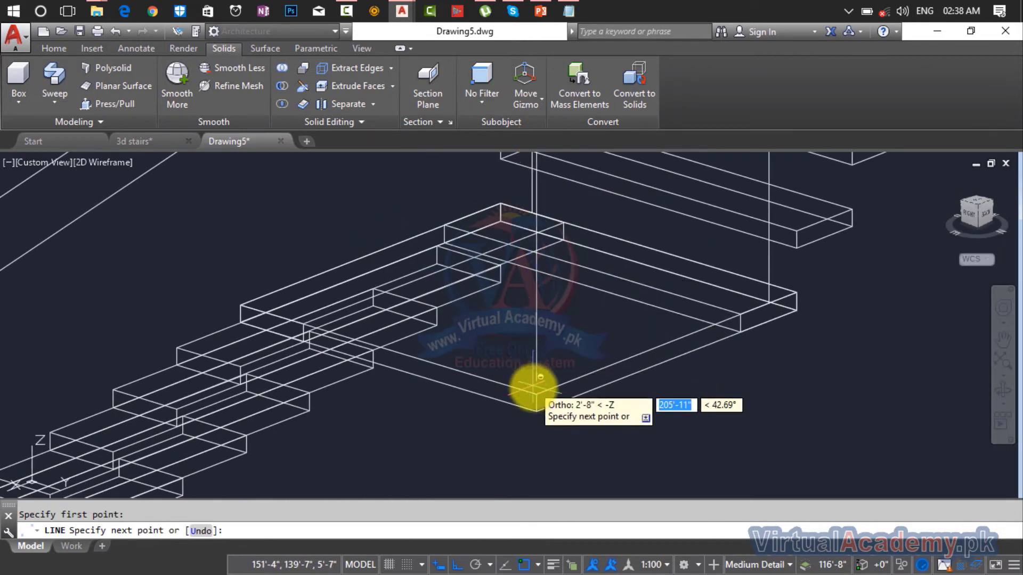
{"action": "left_click", "coordinate": [537, 395]}
{"action": "key", "text": "Return"}
{"action": "scroll", "coordinate": [514, 315], "scroll_direction": "down", "scroll_amount": 5}
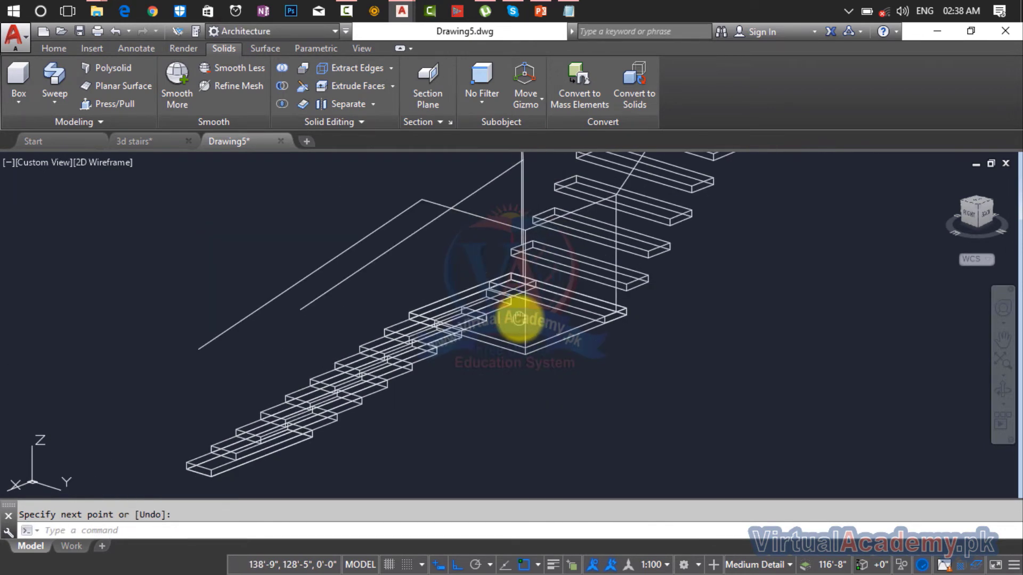
Step: Draw a vertical line from the outer polyline's bend at the head of the lower flight down to the landing's outer upper edge
{"action": "key", "text": "Return"}
{"action": "scroll", "coordinate": [469, 219], "scroll_direction": "up", "scroll_amount": 5}
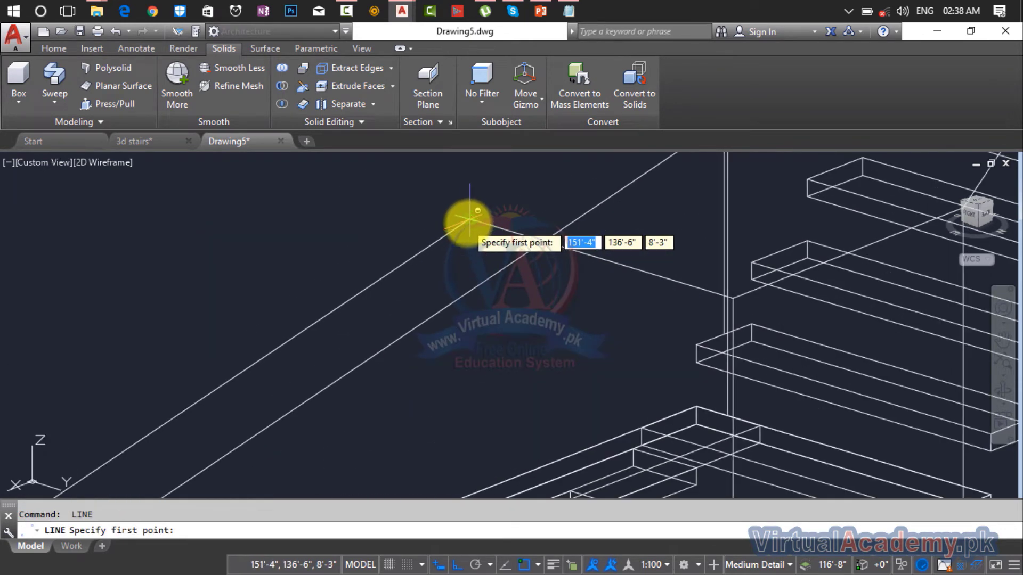
{"action": "left_click", "coordinate": [469, 219]}
{"action": "scroll", "coordinate": [514, 309], "scroll_direction": "down", "scroll_amount": 5}
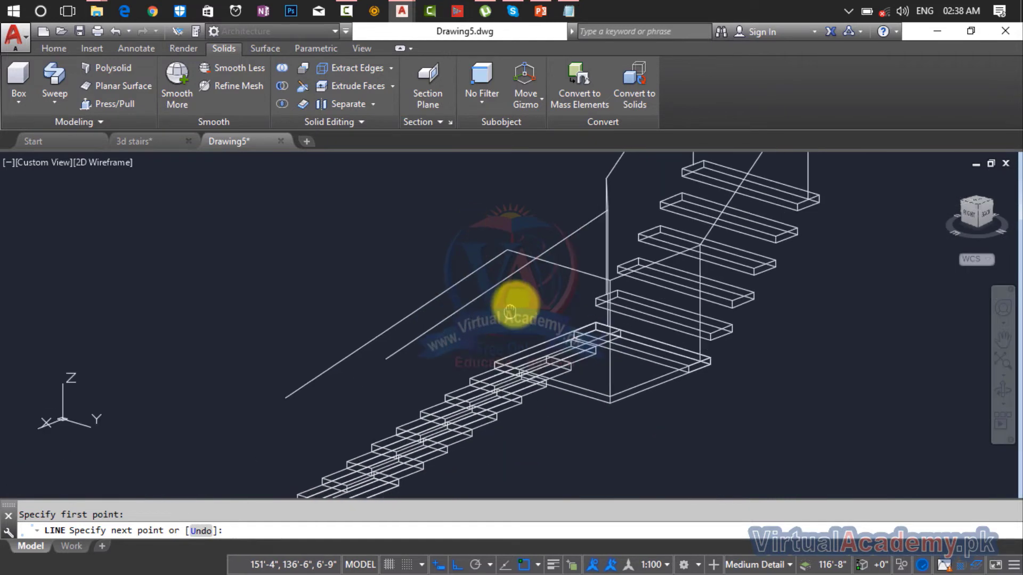
{"action": "scroll", "coordinate": [510, 318], "scroll_direction": "up", "scroll_amount": 4}
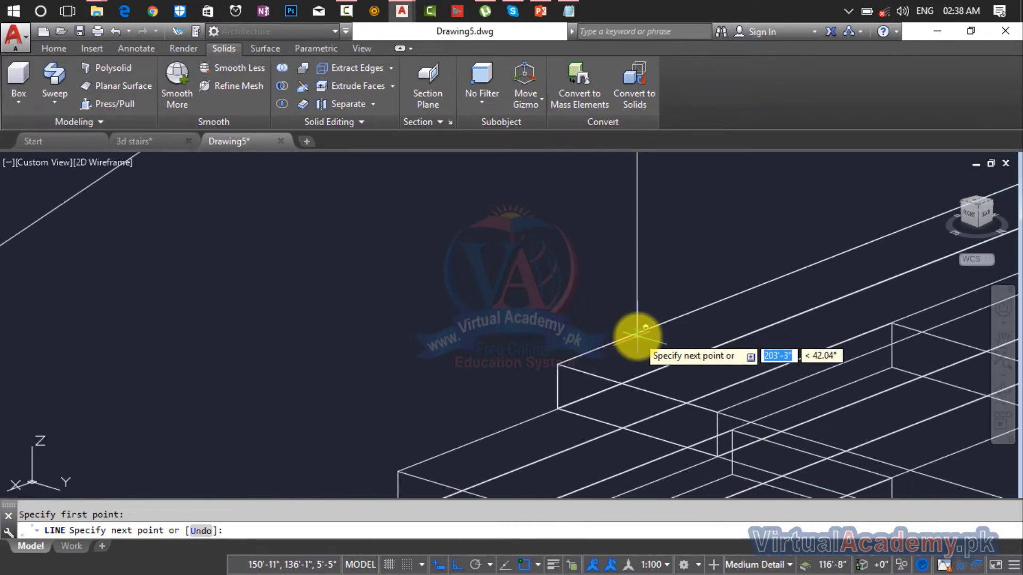
{"action": "middle_click_drag", "start_coordinate": [646, 334], "coordinate": [623, 486], "text": "shift"}
{"action": "scroll", "coordinate": [772, 328], "scroll_direction": "down", "scroll_amount": 4}
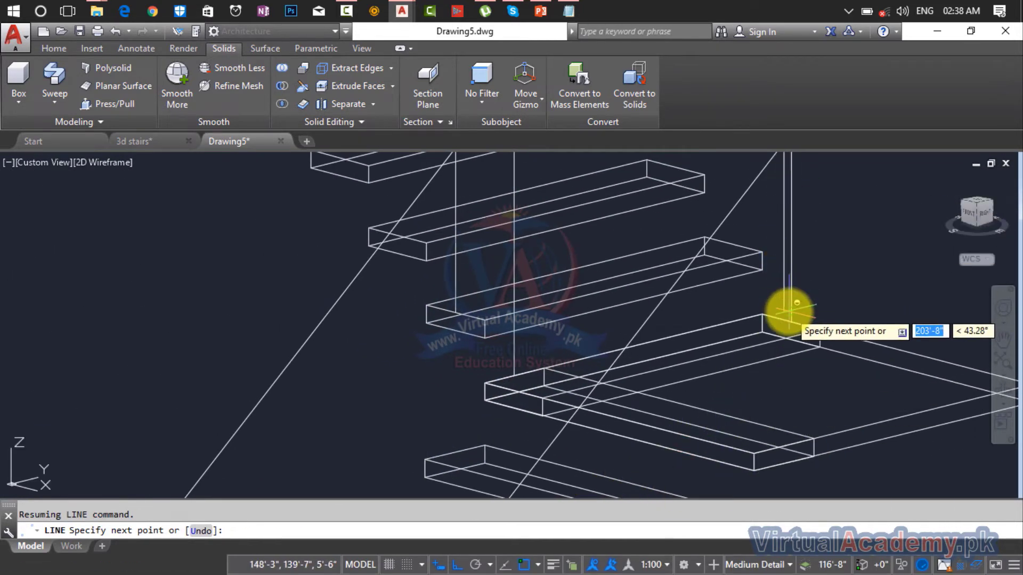
{"action": "scroll", "coordinate": [788, 312], "scroll_direction": "down", "scroll_amount": 4}
{"action": "middle_click_drag", "start_coordinate": [788, 309], "coordinate": [722, 326]}
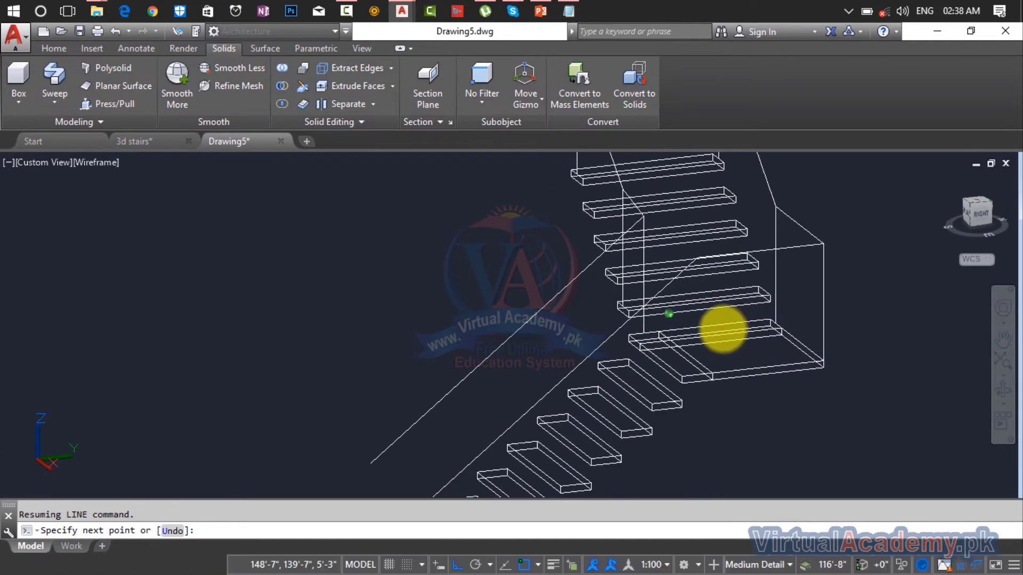
{"action": "scroll", "coordinate": [698, 373], "scroll_direction": "up", "scroll_amount": 3}
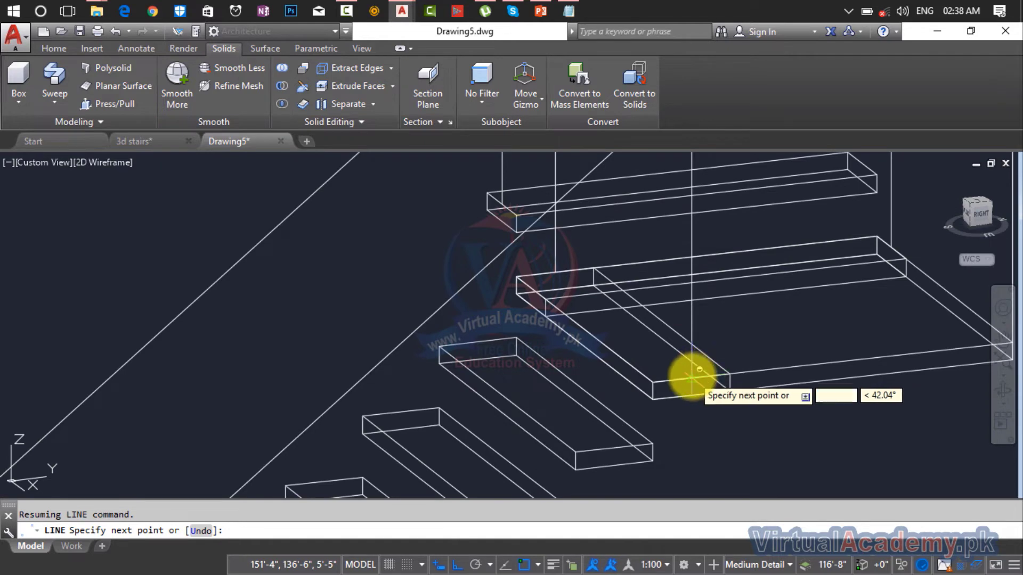
{"action": "key", "text": "Return"}
{"action": "scroll", "coordinate": [694, 372], "scroll_direction": "down", "scroll_amount": 3}
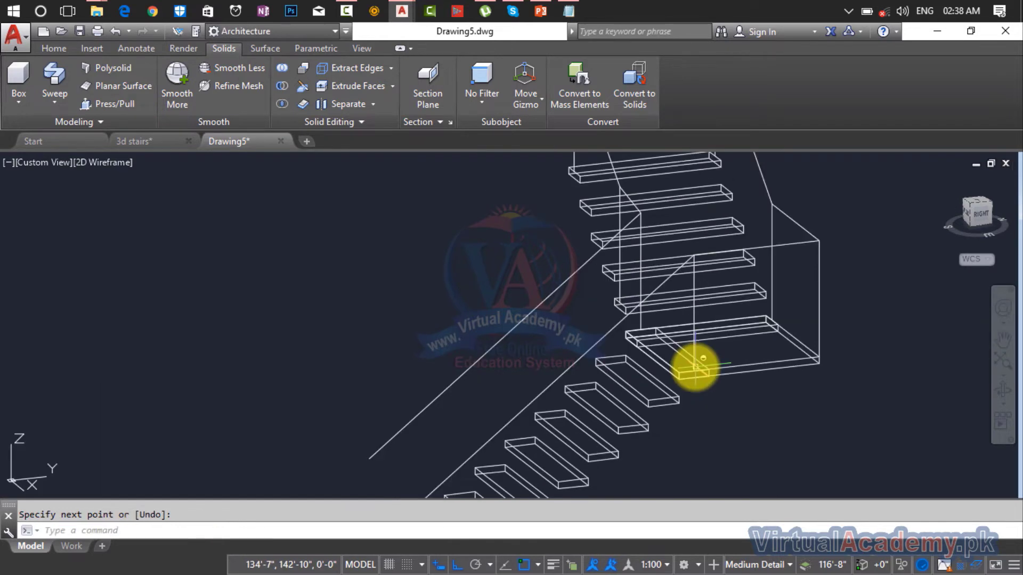
{"action": "scroll", "coordinate": [695, 367], "scroll_direction": "down", "scroll_amount": 2}
{"action": "scroll", "coordinate": [707, 301], "scroll_direction": "up", "scroll_amount": 1}
{"action": "key", "text": "Escape"}
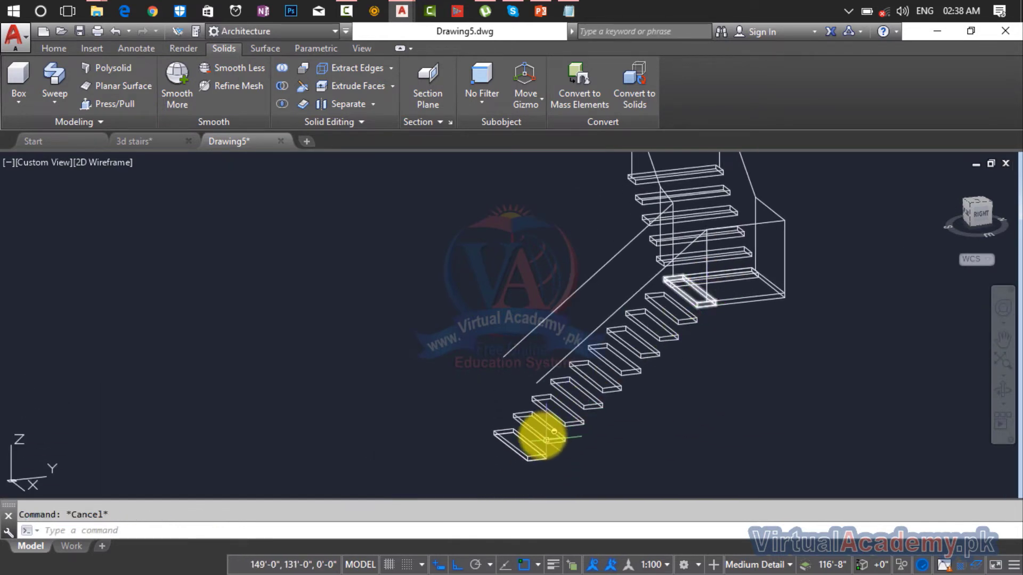
Step: Draw a vertical line from the outer polyline's lower end straight down to the outer upper edge of the lowest tread
{"action": "scroll", "coordinate": [538, 404], "scroll_direction": "up", "scroll_amount": 5}
{"action": "type", "text": "l"}
{"action": "key", "text": "Return"}
{"action": "left_click", "coordinate": [529, 337]}
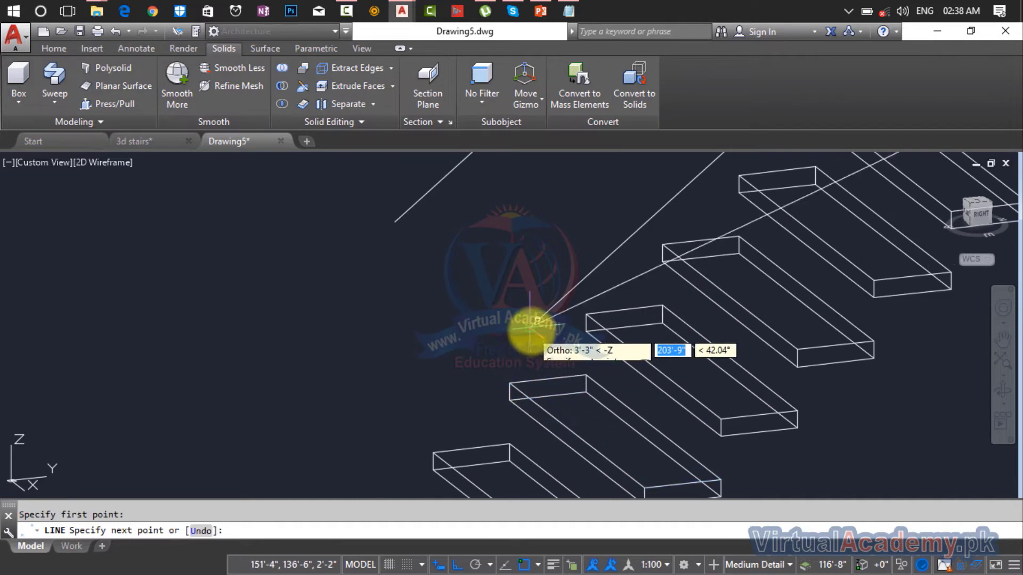
{"action": "key", "text": "Return"}
{"action": "left_click", "coordinate": [530, 327]}
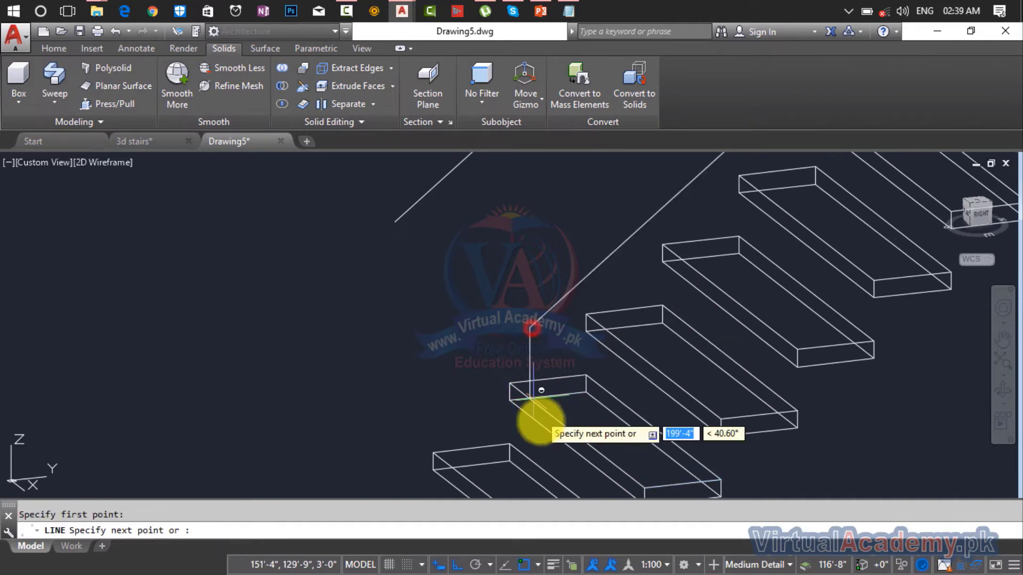
{"action": "middle_click_drag", "start_coordinate": [539, 415], "coordinate": [538, 277]}
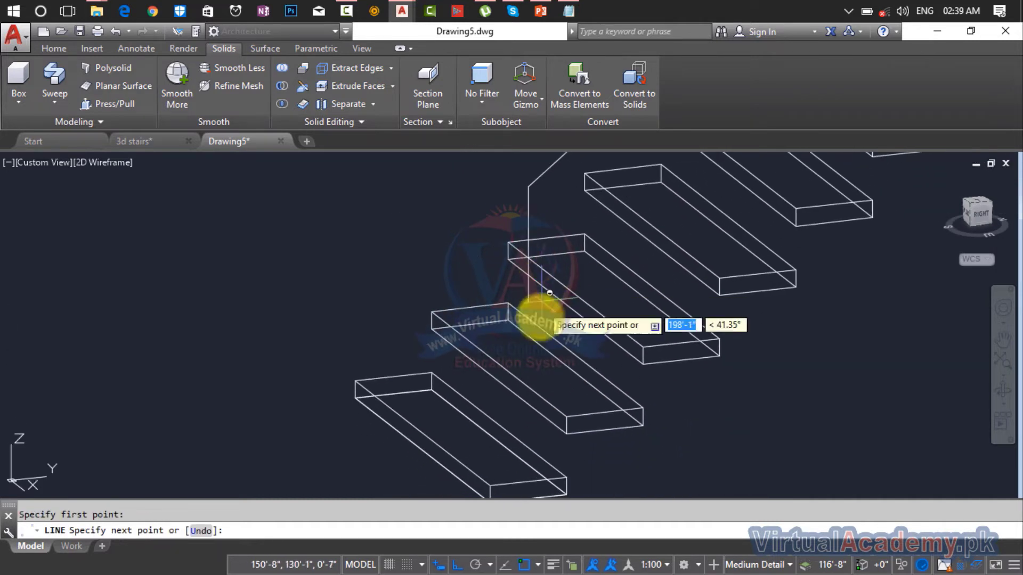
{"action": "left_click", "coordinate": [527, 483]}
{"action": "key", "text": "Return"}
{"action": "scroll", "coordinate": [498, 235], "scroll_direction": "down", "scroll_amount": 3}
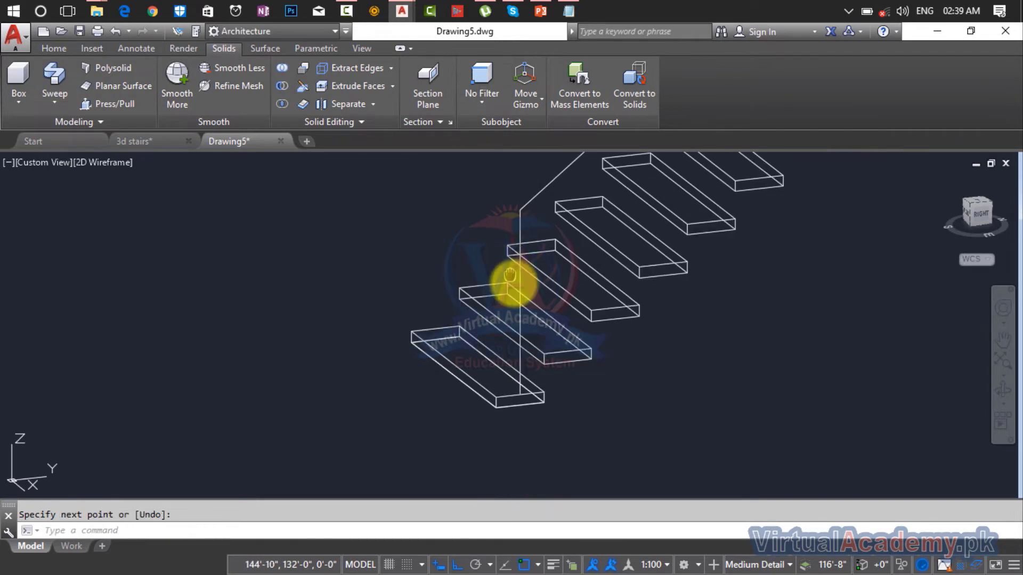
Step: Draw a vertical line from the inner polyline's lower end down to the inner upper edge of the lowest tread
{"action": "key", "text": "Return"}
{"action": "left_click", "coordinate": [489, 308]}
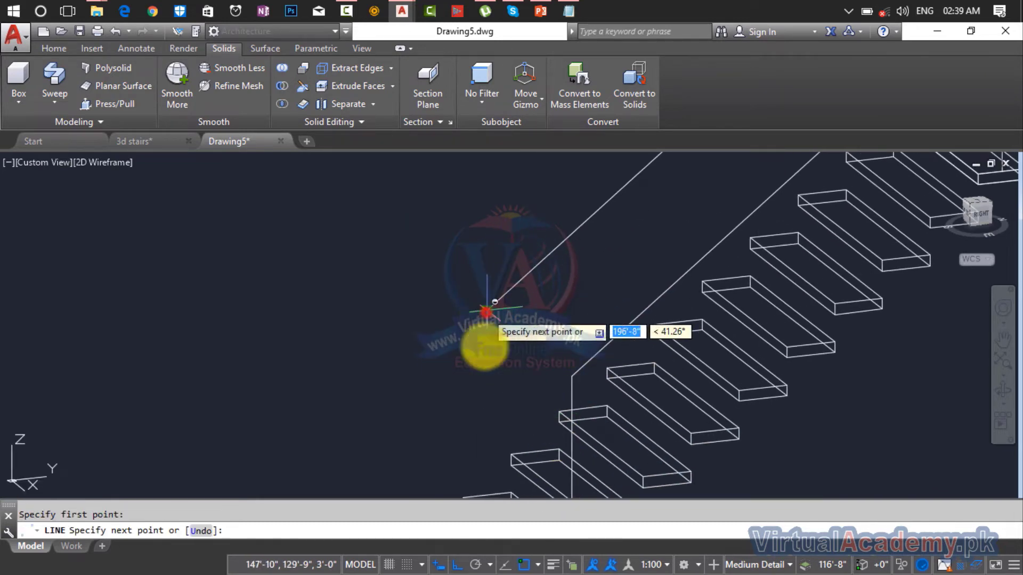
{"action": "scroll", "coordinate": [511, 309], "scroll_direction": "down", "scroll_amount": 4}
{"action": "scroll", "coordinate": [517, 309], "scroll_direction": "up", "scroll_amount": 4}
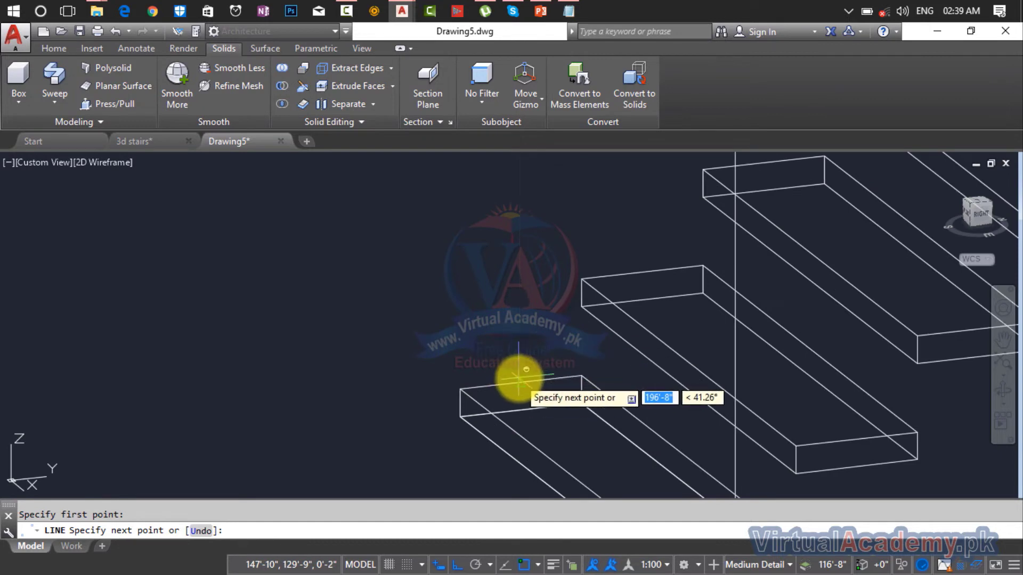
{"action": "key", "text": "Return"}
{"action": "scroll", "coordinate": [523, 381], "scroll_direction": "down", "scroll_amount": 2}
{"action": "middle_click_drag", "start_coordinate": [526, 383], "coordinate": [509, 346]}
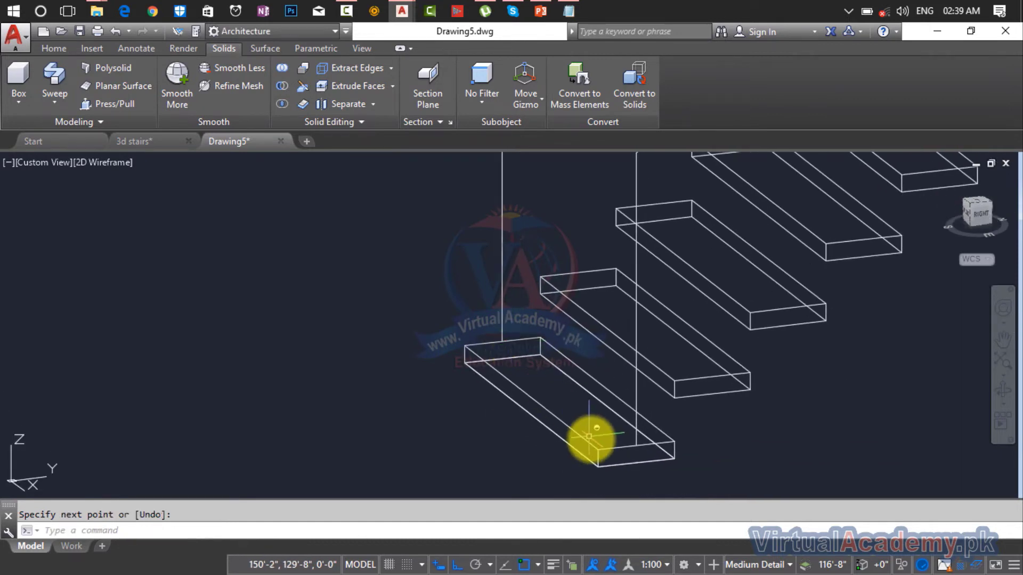
Step: Draw a circle with a radius of 1 in the empty space beside the lowest tread's outer end
{"action": "scroll", "coordinate": [590, 429], "scroll_direction": "up", "scroll_amount": 4}
{"action": "middle_click_drag", "start_coordinate": [591, 430], "coordinate": [551, 285]}
{"action": "scroll", "coordinate": [551, 285], "scroll_direction": "down", "scroll_amount": 4}
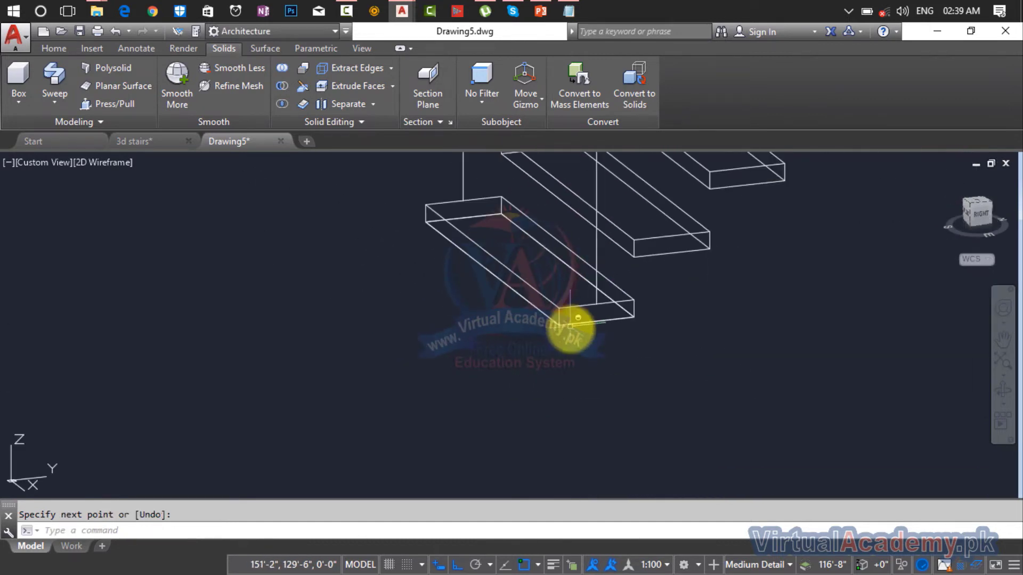
{"action": "type", "text": "c"}
{"action": "key", "text": "Return"}
{"action": "left_click", "coordinate": [632, 409]}
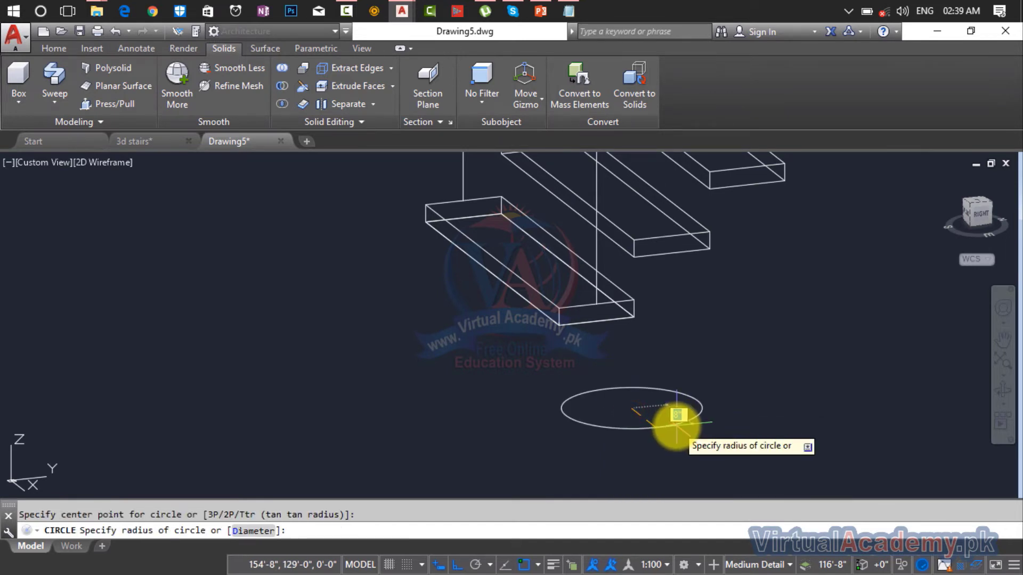
{"action": "type", "text": "1"}
{"action": "key", "text": "Return"}
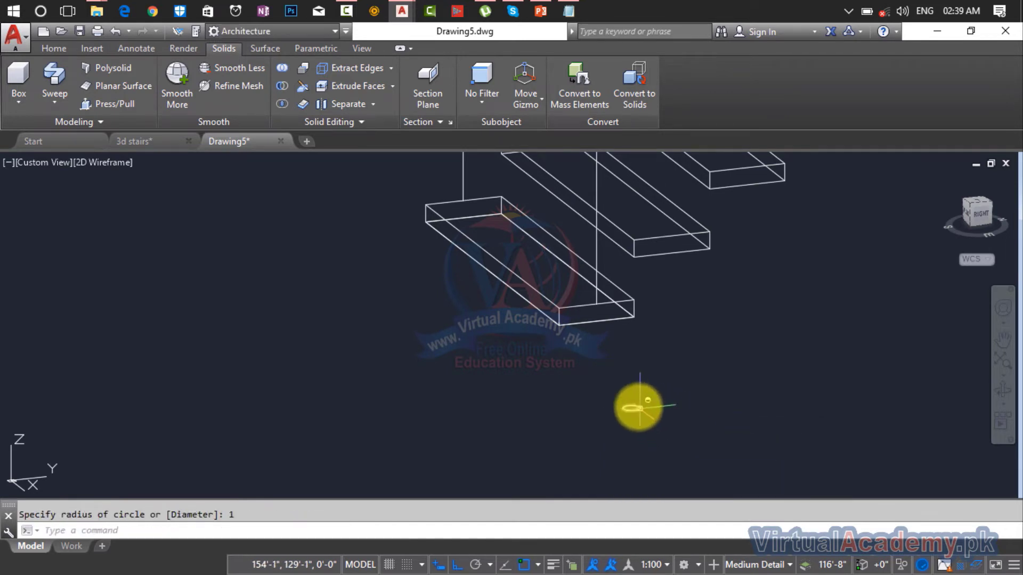
Step: Move the circle by a point on its front edge to the foot of the outer post on the lowest tread
{"action": "scroll", "coordinate": [639, 408], "scroll_direction": "up", "scroll_amount": 2}
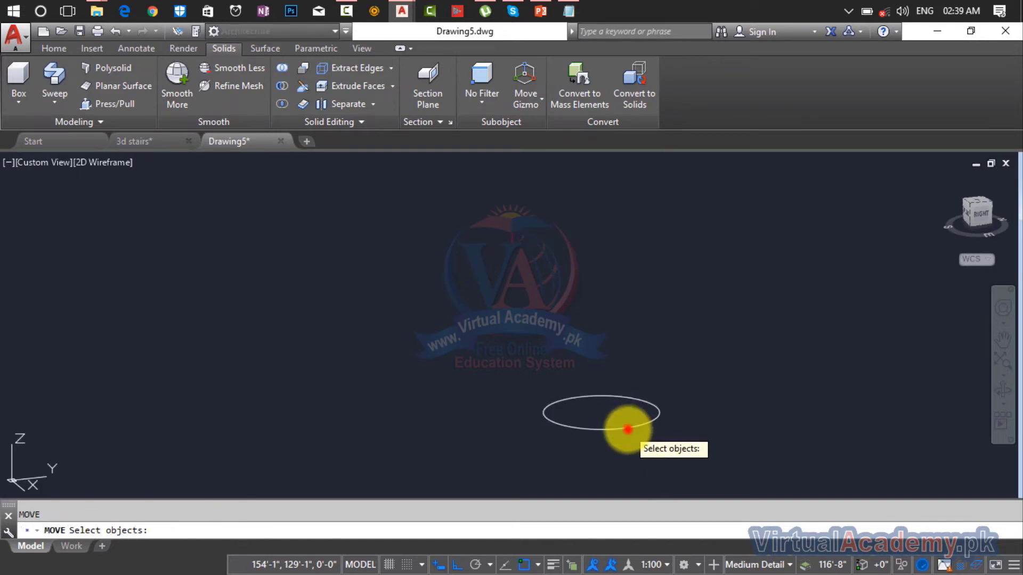
{"action": "key", "text": "Return"}
{"action": "scroll", "coordinate": [591, 416], "scroll_direction": "up", "scroll_amount": 6}
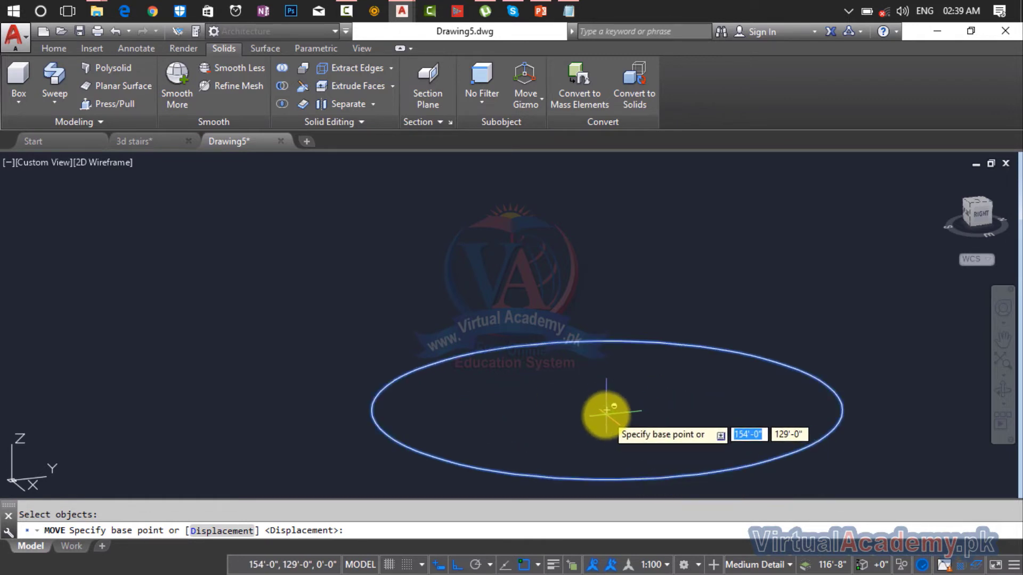
{"action": "left_click", "coordinate": [691, 473]}
{"action": "scroll", "coordinate": [583, 389], "scroll_direction": "down", "scroll_amount": 8}
{"action": "scroll", "coordinate": [572, 388], "scroll_direction": "up", "scroll_amount": 5}
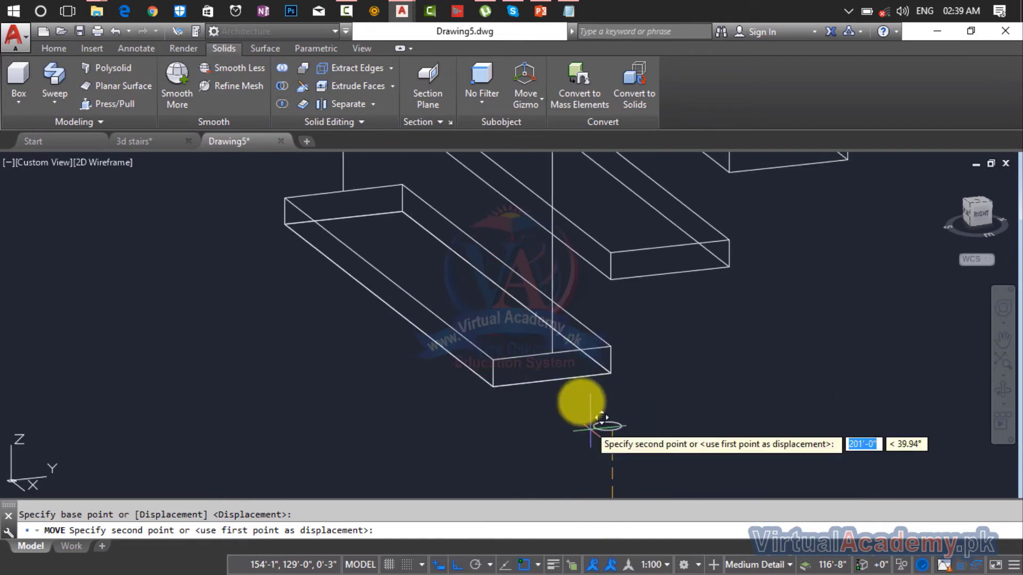
{"action": "left_click", "coordinate": [484, 390]}
{"action": "scroll", "coordinate": [487, 392], "scroll_direction": "down", "scroll_amount": 3}
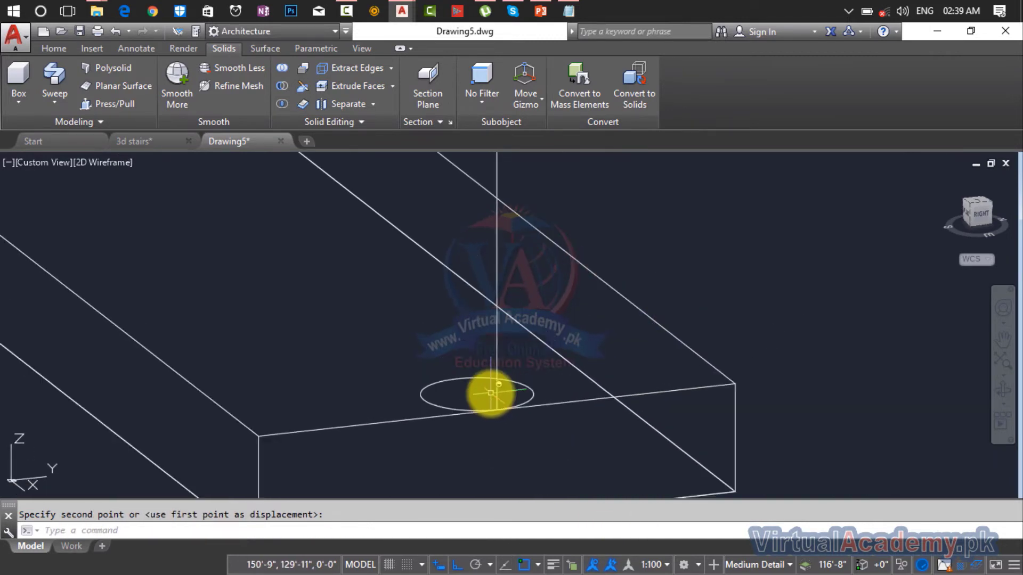
Step: Move the circle by a point on its back edge to the foot of the inner post on the lowest tread
{"action": "scroll", "coordinate": [491, 394], "scroll_direction": "up", "scroll_amount": 2}
{"action": "key", "text": "Escape"}
{"action": "key", "text": "Return"}
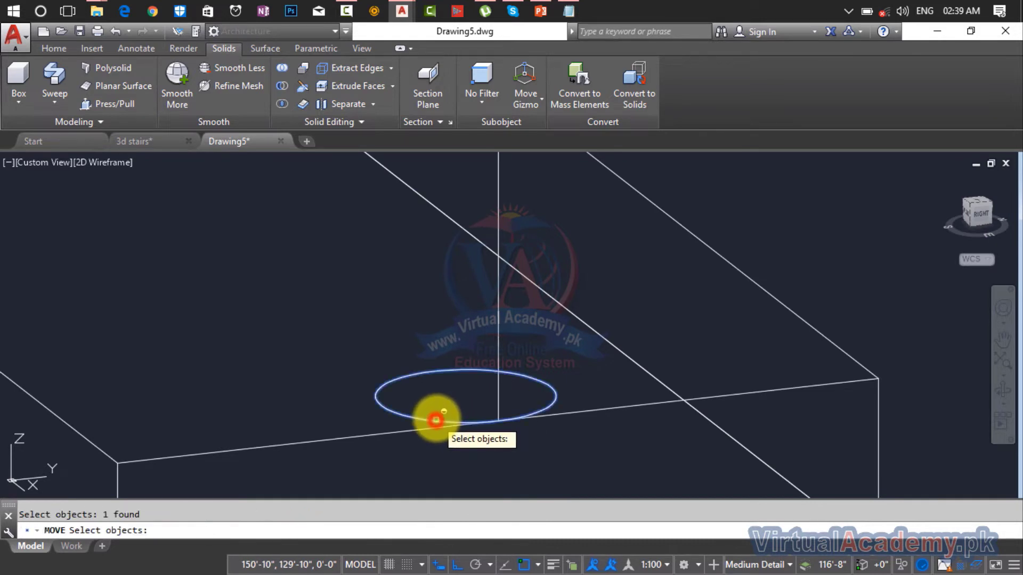
{"action": "key", "text": "Return"}
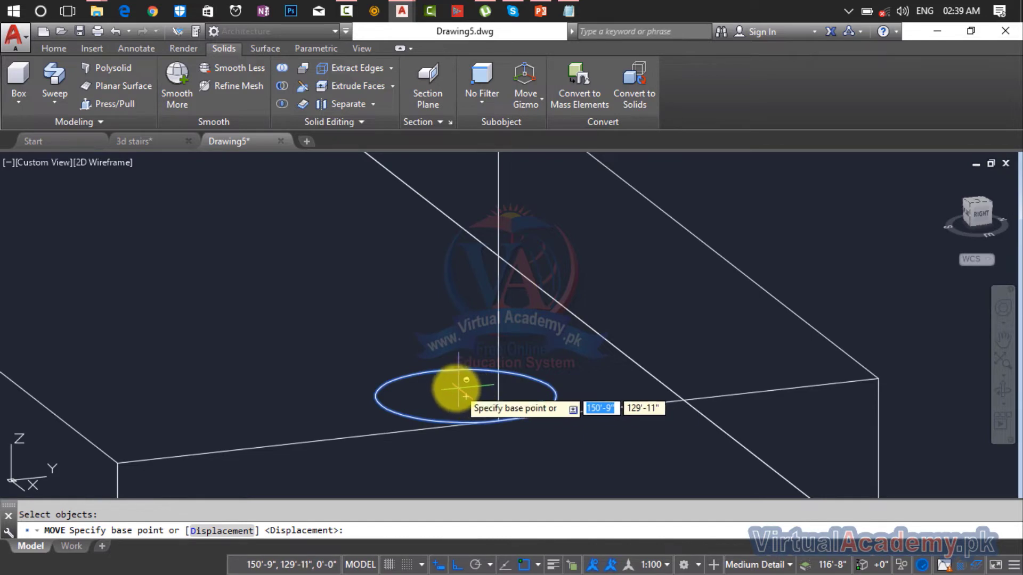
{"action": "left_click", "coordinate": [434, 371]}
{"action": "scroll", "coordinate": [434, 372], "scroll_direction": "down", "scroll_amount": 5}
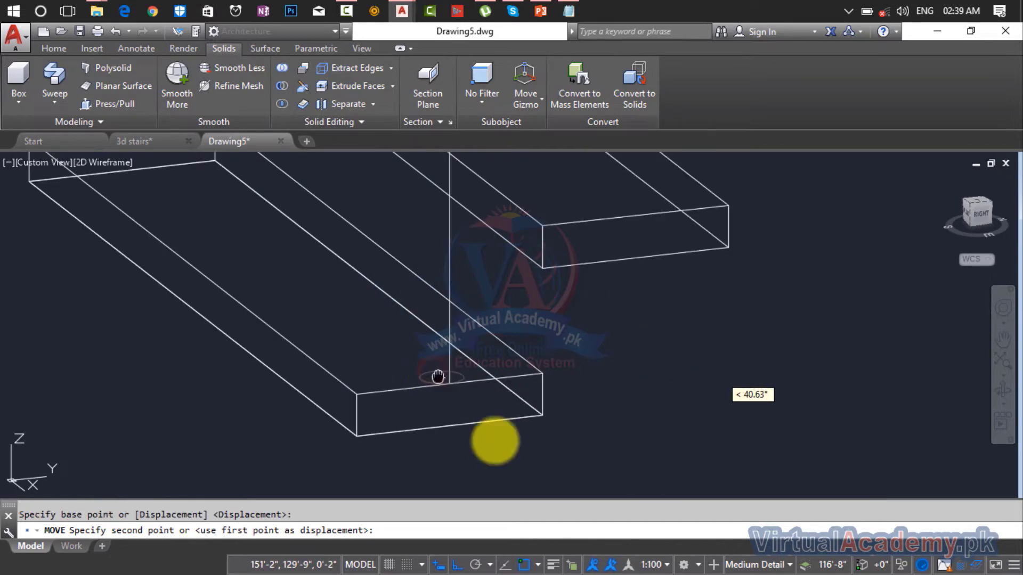
{"action": "scroll", "coordinate": [224, 416], "scroll_direction": "up", "scroll_amount": 2}
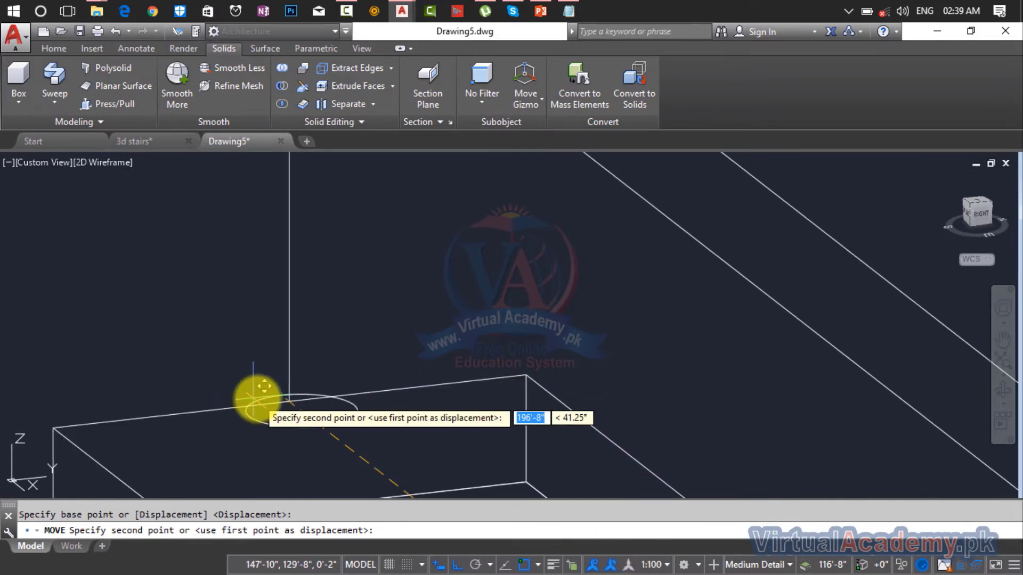
{"action": "scroll", "coordinate": [270, 393], "scroll_direction": "up", "scroll_amount": 2}
{"action": "scroll", "coordinate": [473, 431], "scroll_direction": "up", "scroll_amount": 2}
{"action": "scroll", "coordinate": [473, 432], "scroll_direction": "up", "scroll_amount": 1}
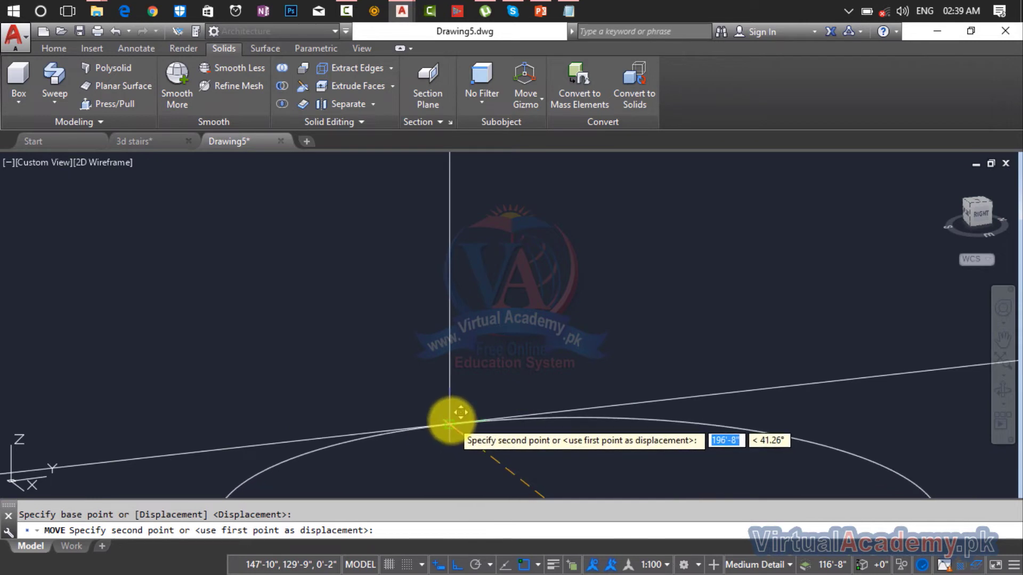
{"action": "left_click", "coordinate": [450, 422]}
{"action": "scroll", "coordinate": [456, 432], "scroll_direction": "down", "scroll_amount": 6}
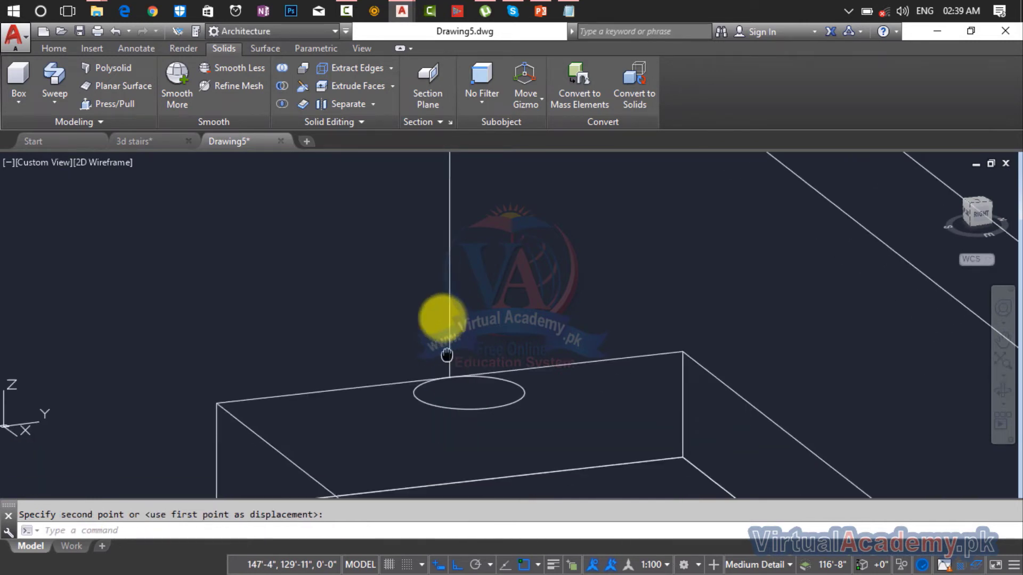
{"action": "middle_click_drag", "start_coordinate": [441, 333], "coordinate": [423, 351]}
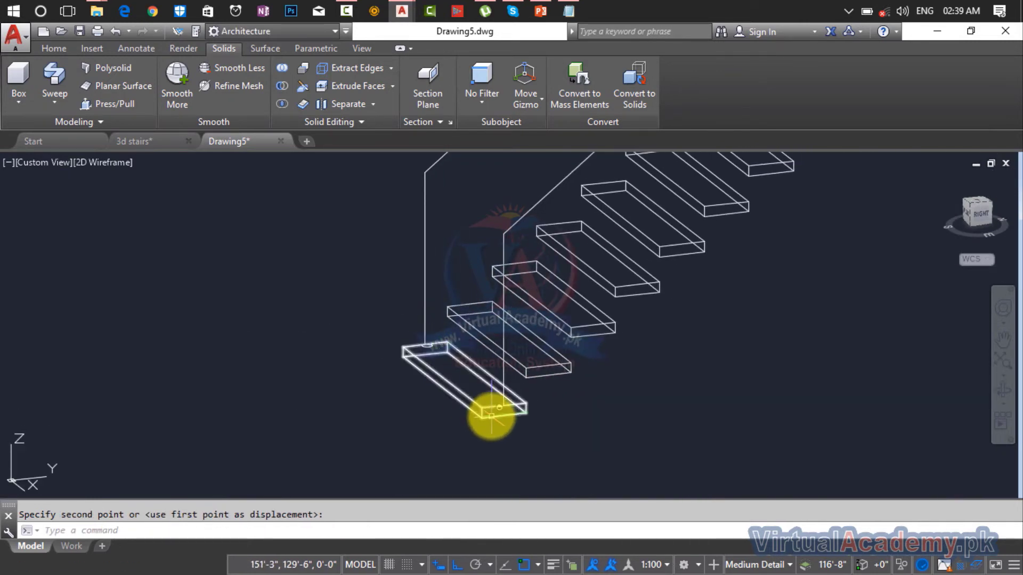
Step: Copy the inner post's circle by a point on its front edge to the foot of the outer post on the lowest tread
{"action": "scroll", "coordinate": [420, 335], "scroll_direction": "up", "scroll_amount": 5}
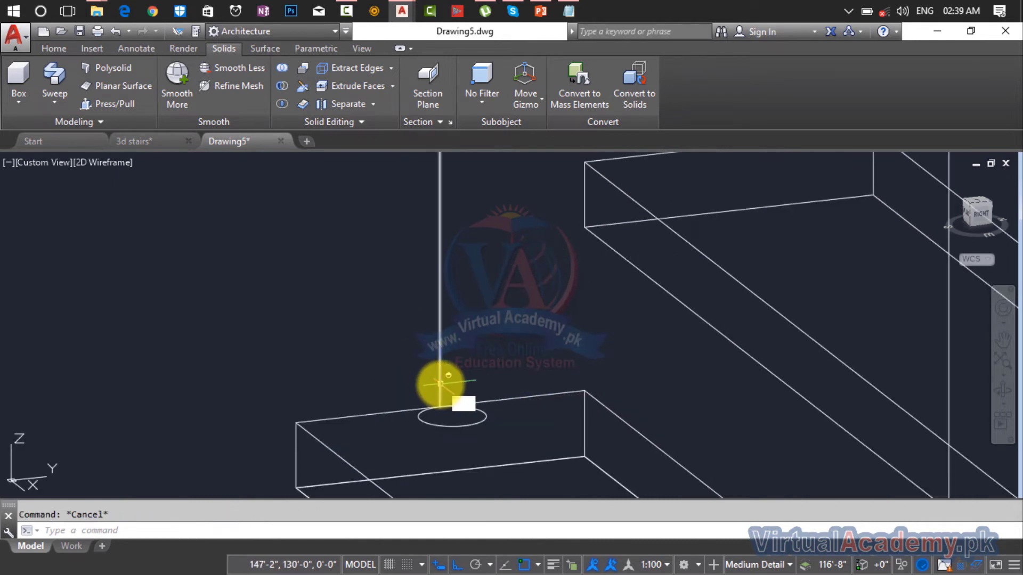
{"action": "type", "text": "co"}
{"action": "key", "text": "Return"}
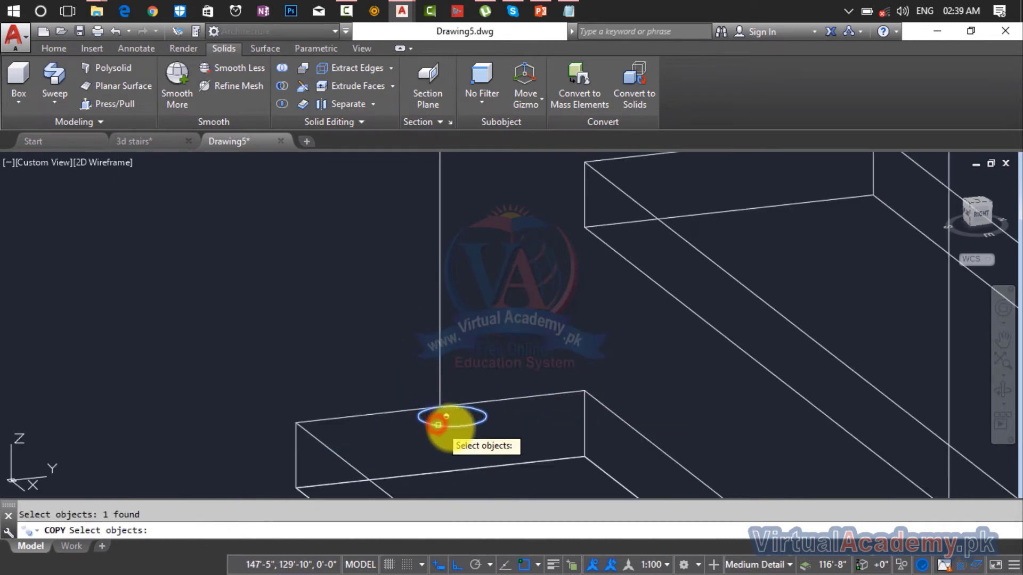
{"action": "key", "text": "Return"}
{"action": "scroll", "coordinate": [461, 423], "scroll_direction": "up", "scroll_amount": 3}
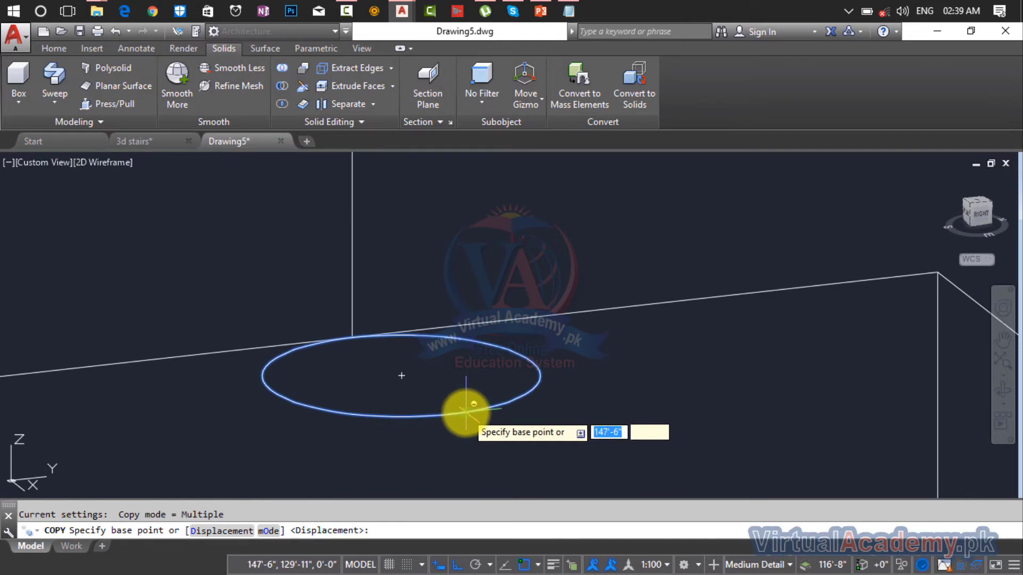
{"action": "left_click", "coordinate": [451, 410]}
{"action": "scroll", "coordinate": [479, 426], "scroll_direction": "down", "scroll_amount": 5}
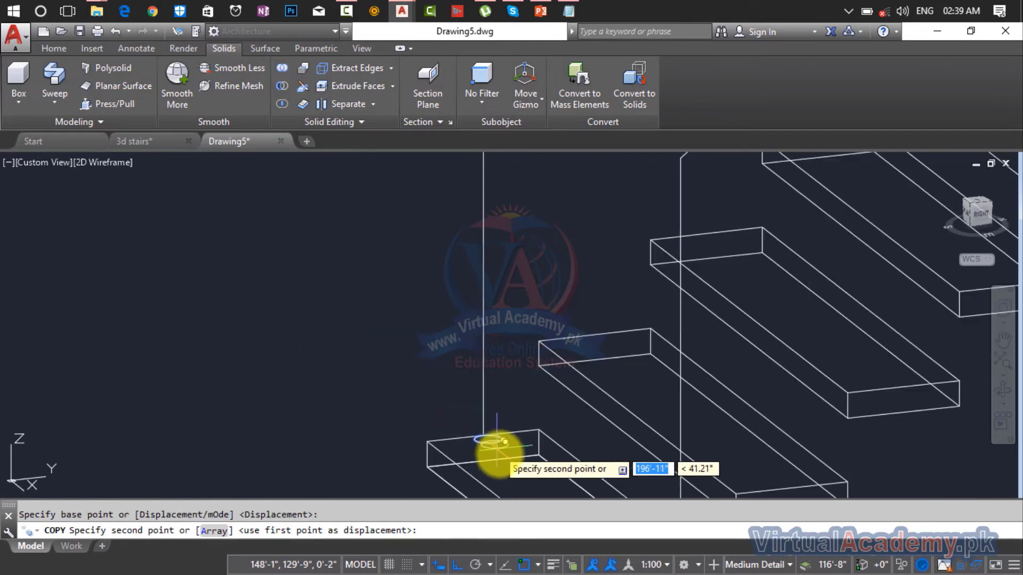
{"action": "scroll", "coordinate": [503, 345], "scroll_direction": "up", "scroll_amount": 5}
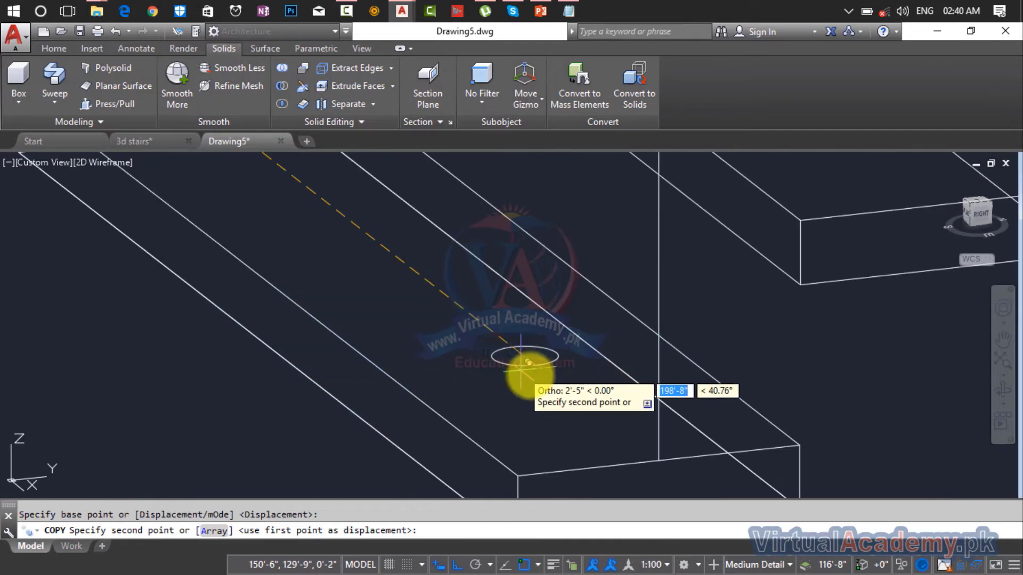
{"action": "left_click", "coordinate": [660, 459]}
{"action": "scroll", "coordinate": [660, 439], "scroll_direction": "down", "scroll_amount": 5}
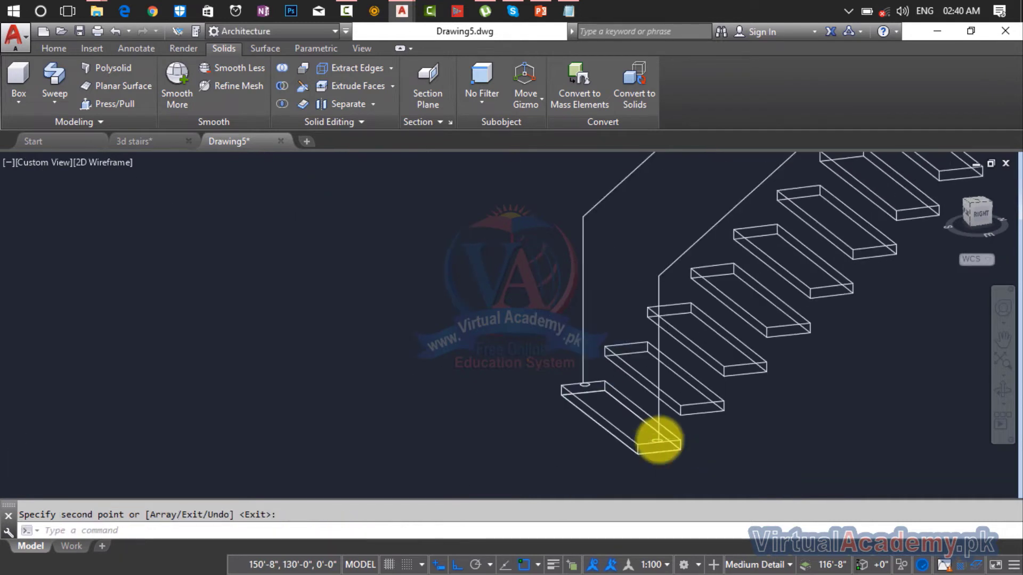
Step: Join the inner handrail polyline with its vertical post line on the top tread and its post line on the lowest tread
{"action": "scroll", "coordinate": [663, 346], "scroll_direction": "up", "scroll_amount": 3}
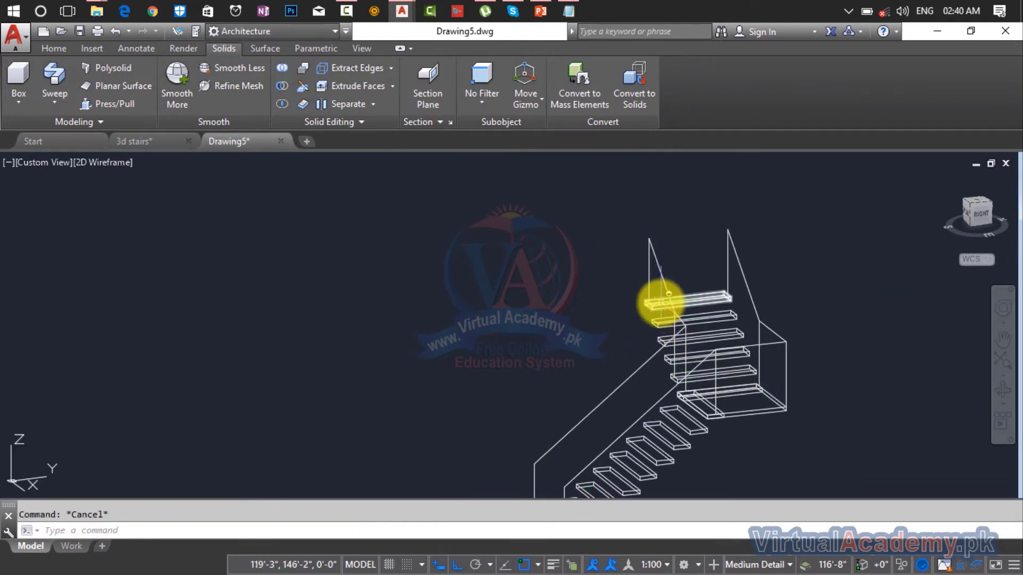
{"action": "key", "text": "Return"}
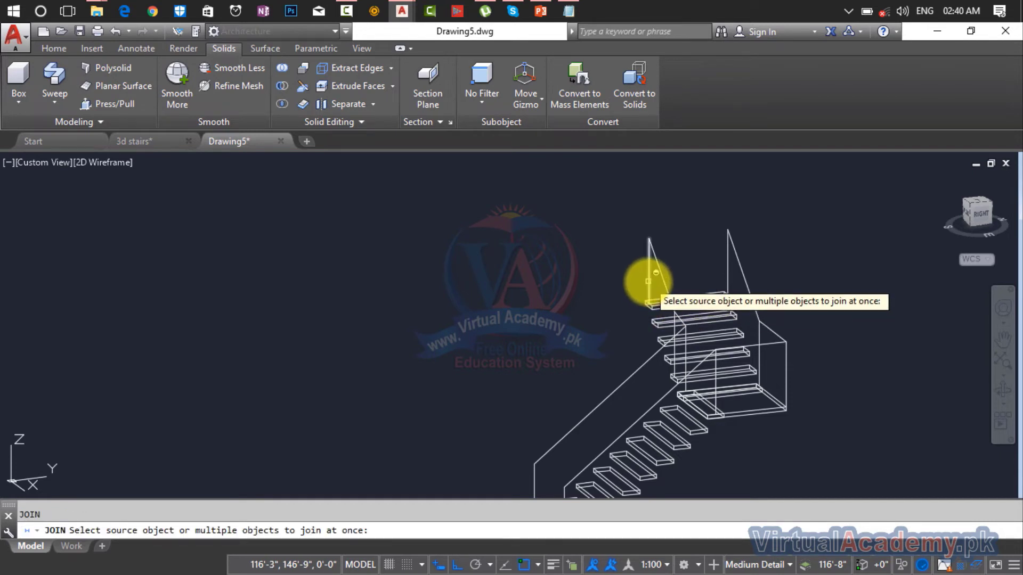
{"action": "left_click", "coordinate": [651, 267]}
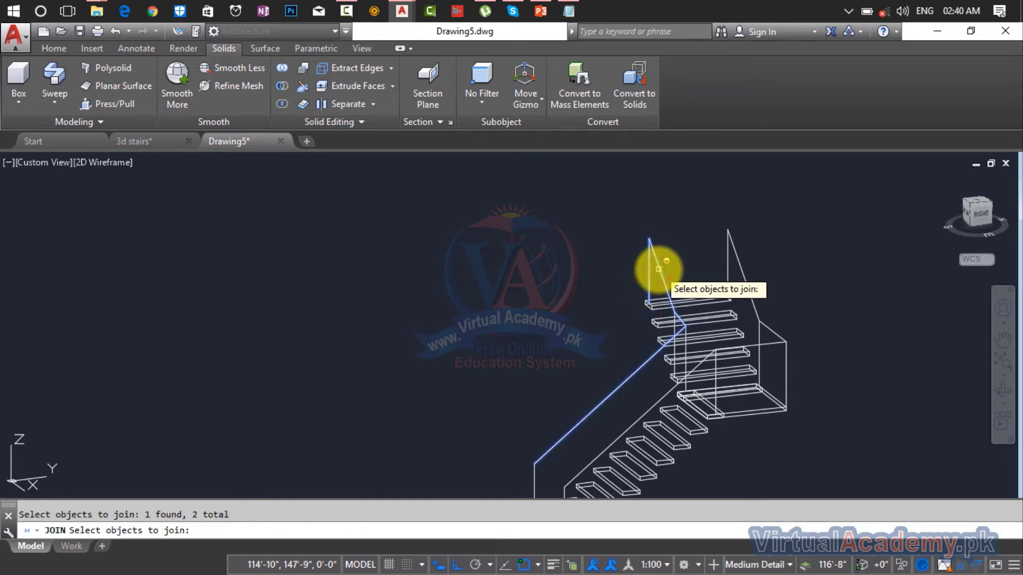
{"action": "key", "text": "Return"}
{"action": "middle_click_drag", "start_coordinate": [602, 352], "coordinate": [598, 293]}
{"action": "key", "text": "Return"}
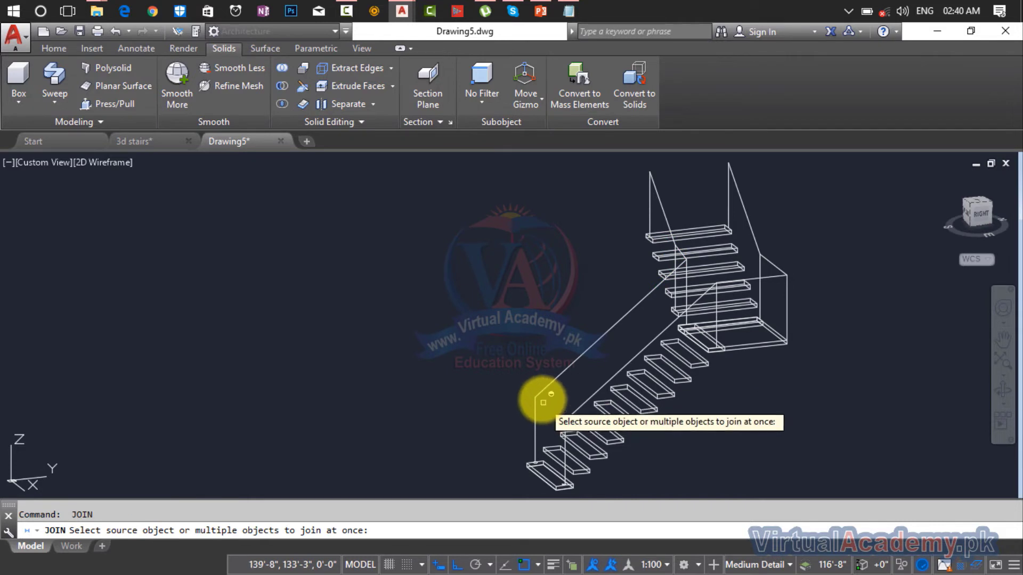
{"action": "left_click", "coordinate": [542, 392]}
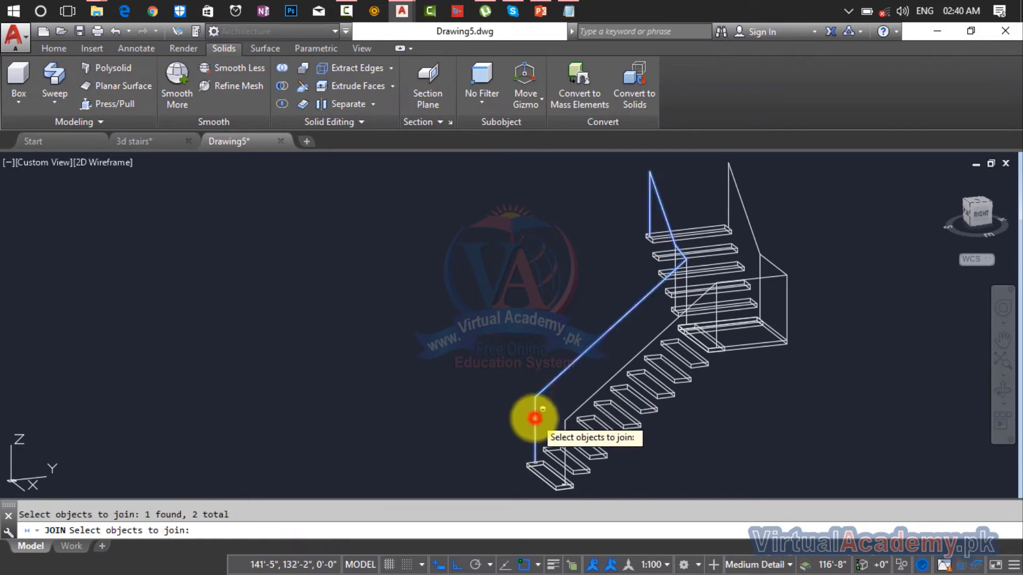
{"action": "key", "text": "Return"}
Step: Join the outer handrail polyline with its vertical post line on the top tread and its post line on the lowest tread
{"action": "key", "text": "Return"}
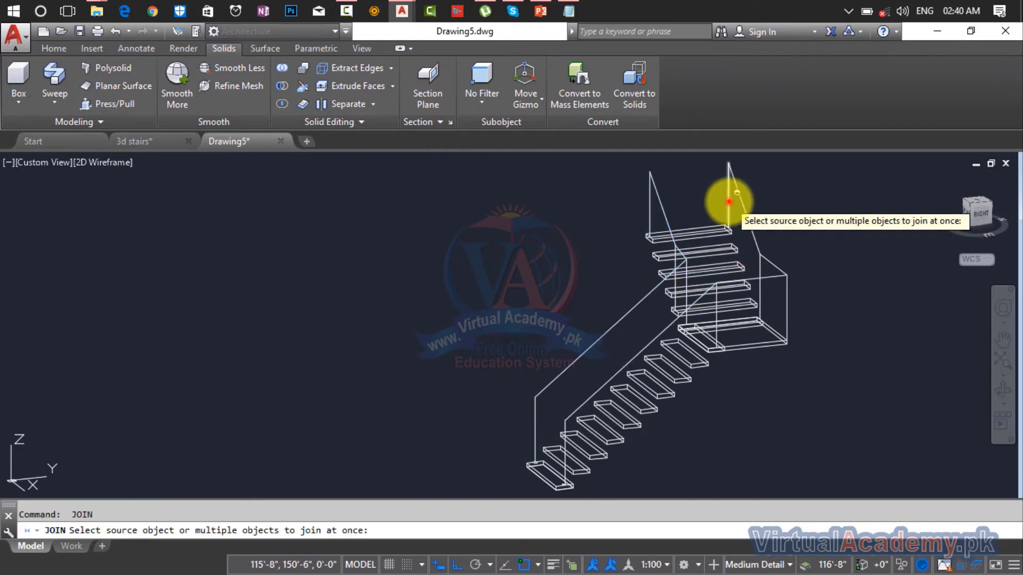
{"action": "left_click", "coordinate": [729, 200]}
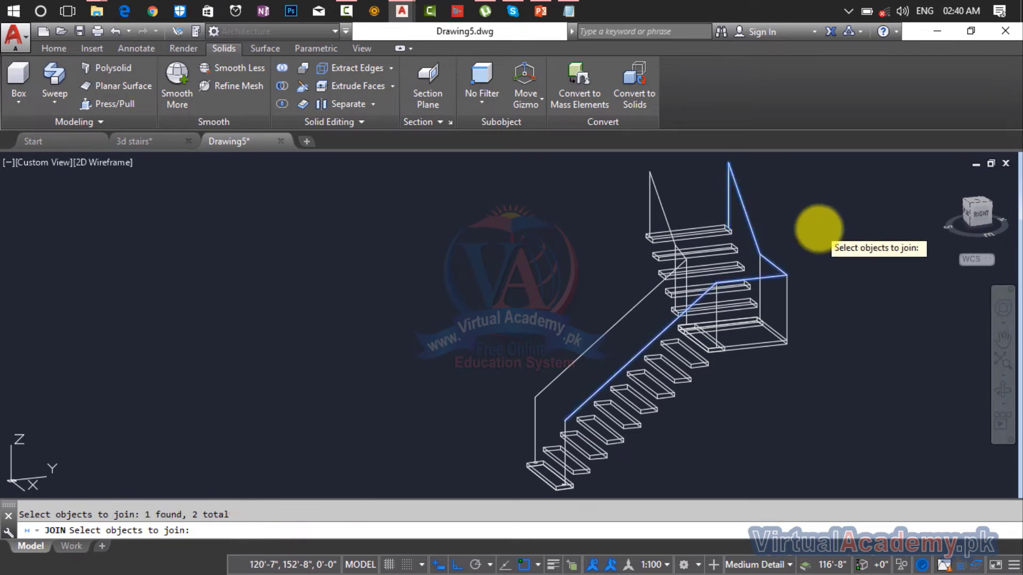
{"action": "key", "text": "Return"}
{"action": "key", "text": "Return"}
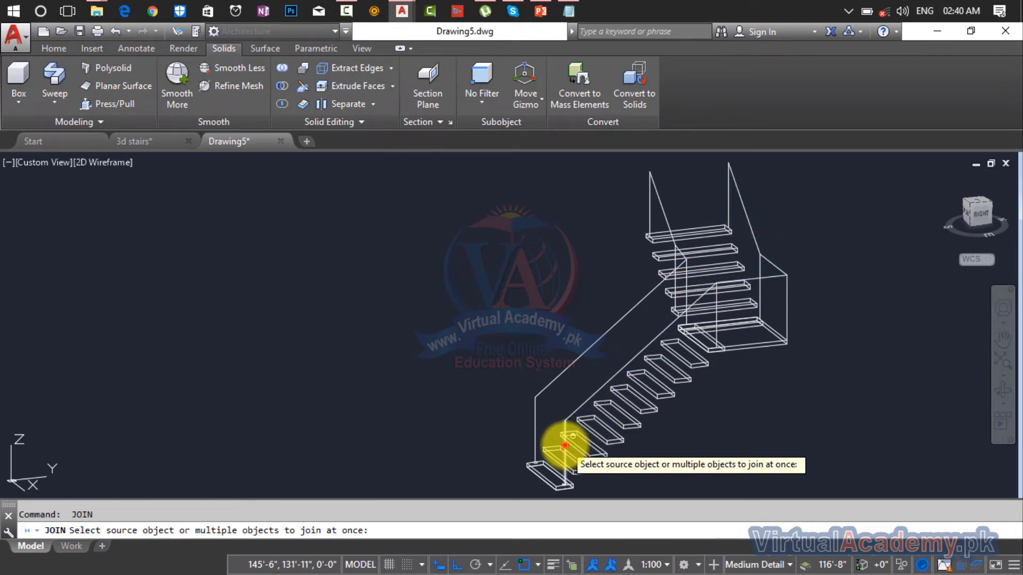
{"action": "left_click", "coordinate": [565, 445]}
{"action": "key", "text": "Return"}
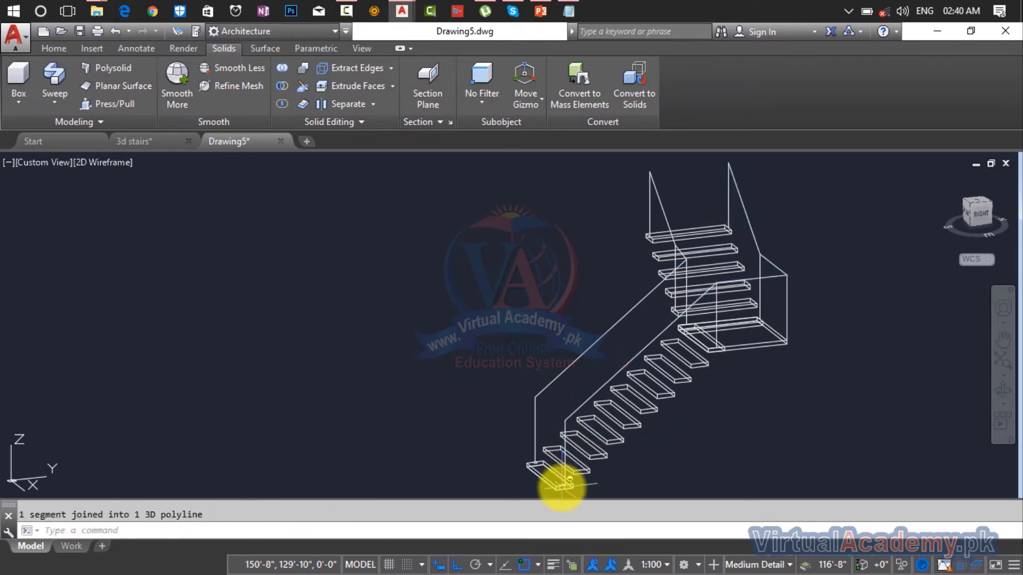
Step: Extrude the circle at the foot of the lowest outer post along the joined outer handrail polyline as the path
{"action": "scroll", "coordinate": [559, 480], "scroll_direction": "up", "scroll_amount": 8}
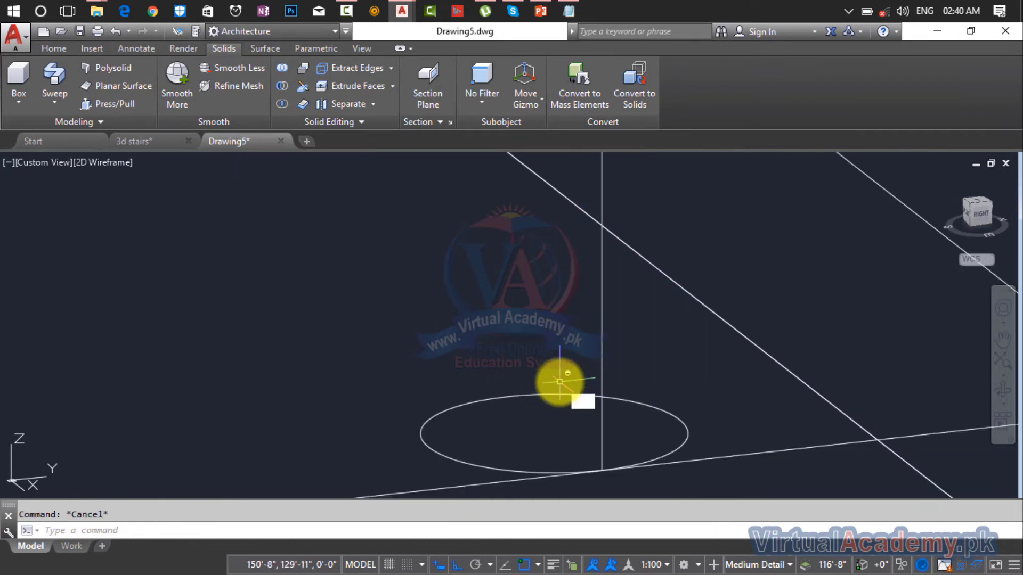
{"action": "type", "text": "ext"}
{"action": "key", "text": "Return"}
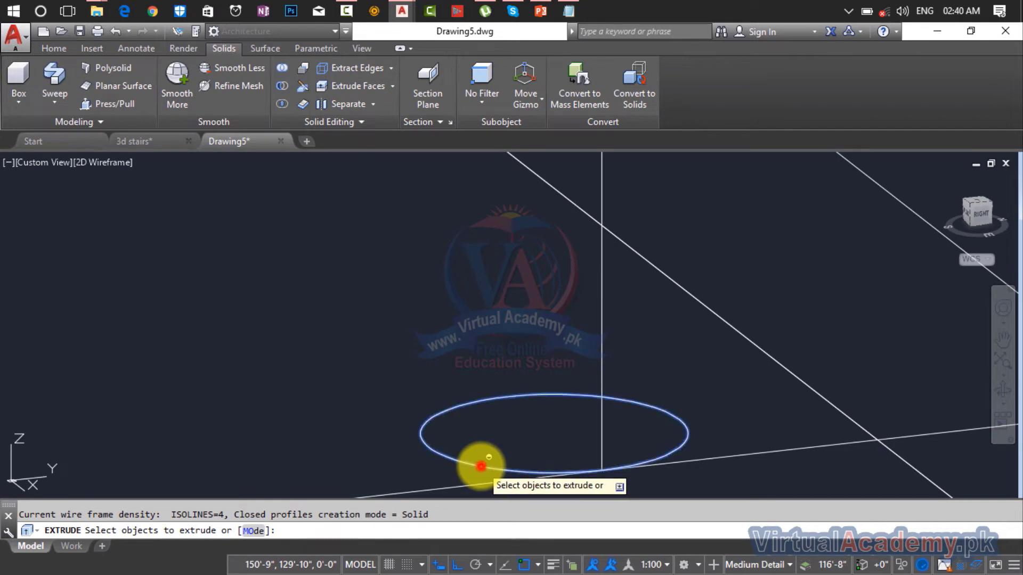
{"action": "left_click", "coordinate": [481, 465]}
{"action": "key", "text": "Return"}
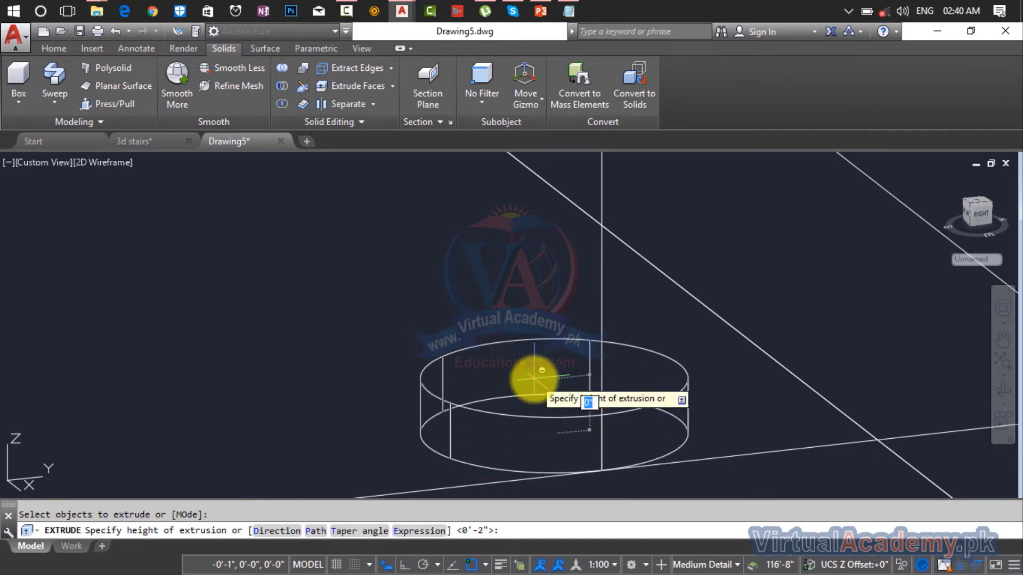
{"action": "key", "text": "Return"}
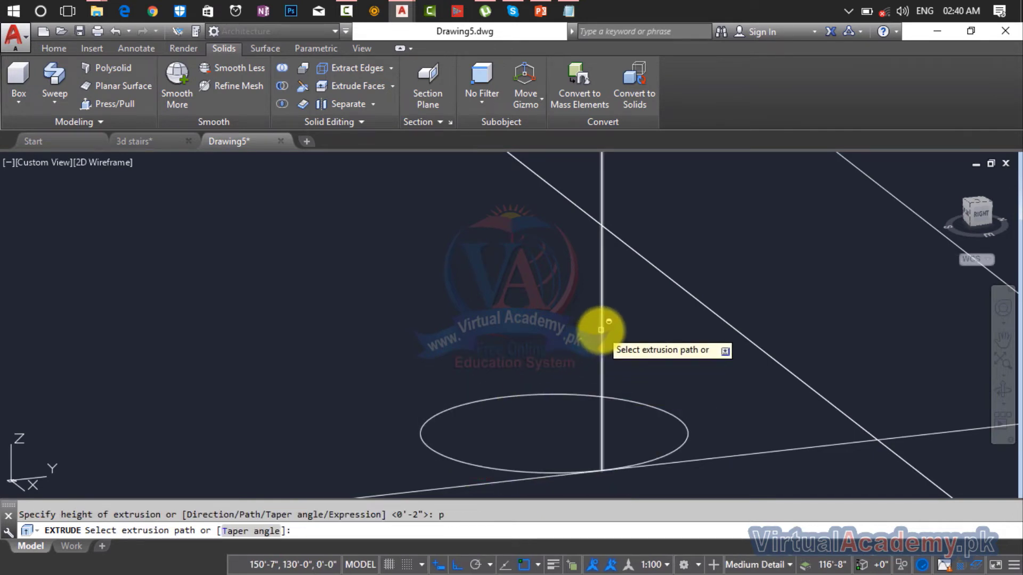
{"action": "left_click", "coordinate": [601, 331]}
Step: Extrude the circle at the foot of the lowest inner post along the joined inner handrail polyline as the path
{"action": "scroll", "coordinate": [601, 331], "scroll_direction": "down", "scroll_amount": 5}
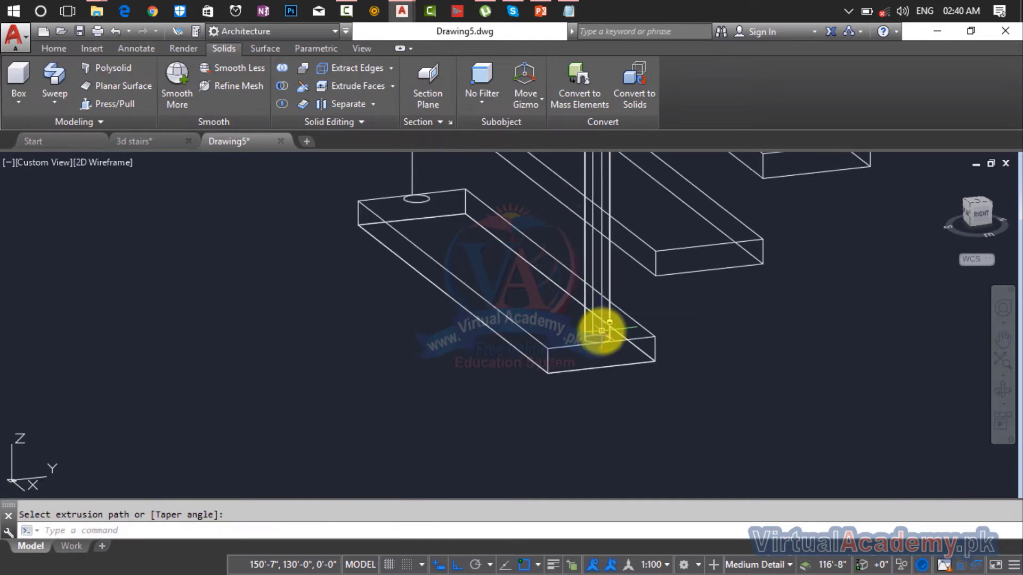
{"action": "middle_click_drag", "start_coordinate": [602, 332], "coordinate": [613, 514]}
{"action": "scroll", "coordinate": [777, 296], "scroll_direction": "down", "scroll_amount": 2}
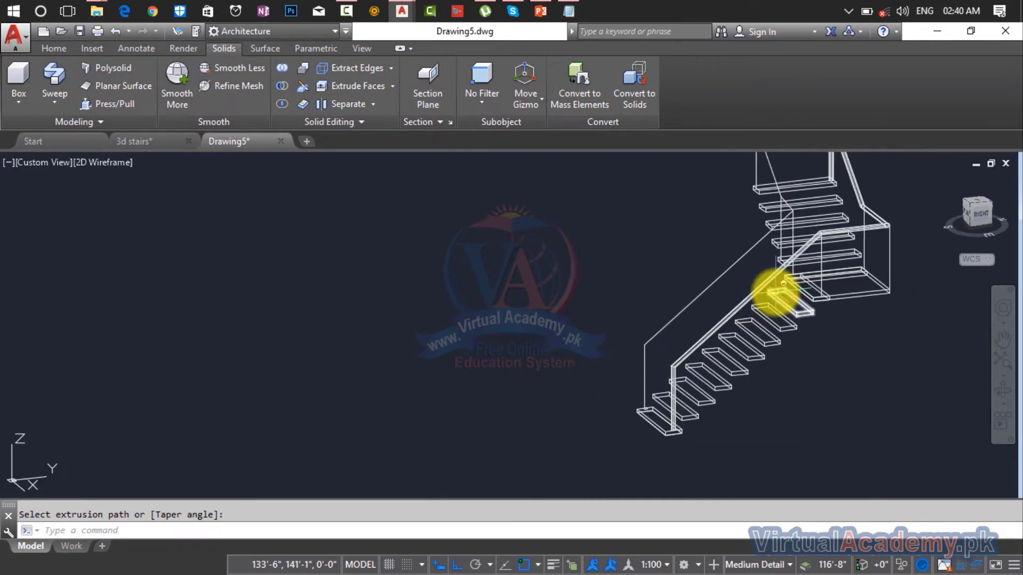
{"action": "middle_click_drag", "start_coordinate": [778, 296], "coordinate": [771, 361]}
{"action": "scroll", "coordinate": [673, 401], "scroll_direction": "up", "scroll_amount": 5}
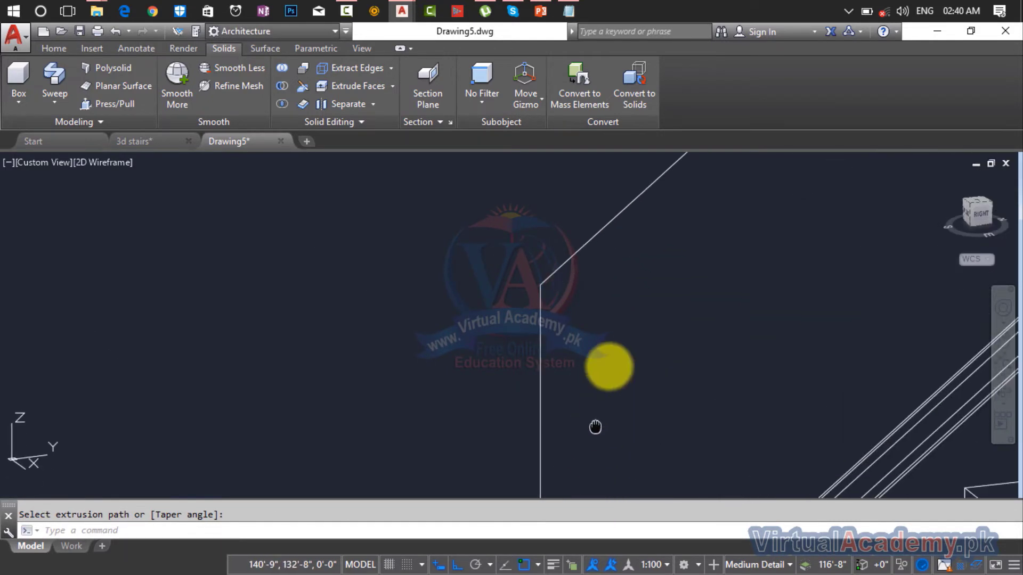
{"action": "scroll", "coordinate": [600, 322], "scroll_direction": "down", "scroll_amount": 4}
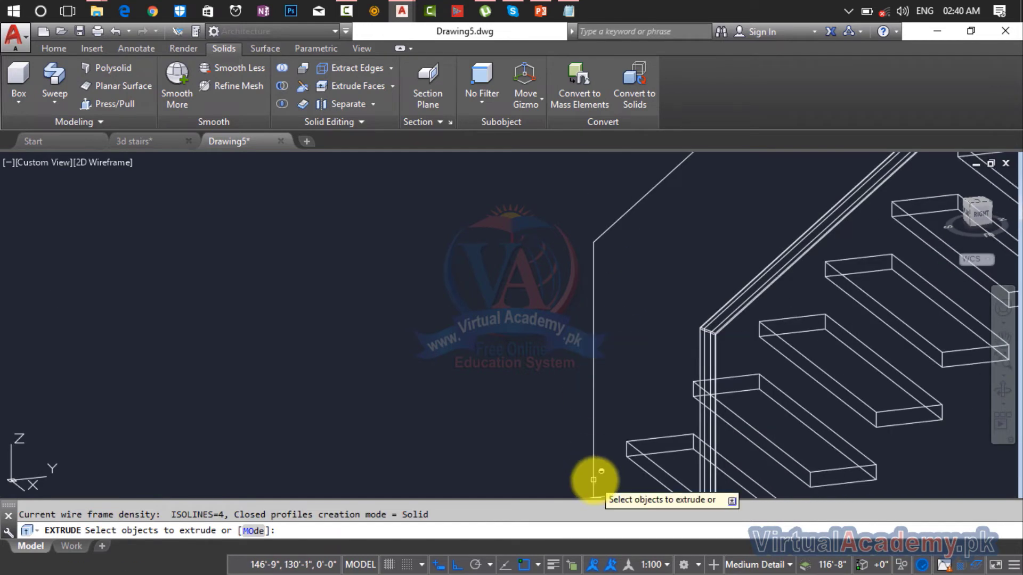
{"action": "middle_click_drag", "start_coordinate": [595, 480], "coordinate": [623, 346]}
{"action": "scroll", "coordinate": [630, 373], "scroll_direction": "up", "scroll_amount": 2}
{"action": "scroll", "coordinate": [630, 372], "scroll_direction": "up", "scroll_amount": 4}
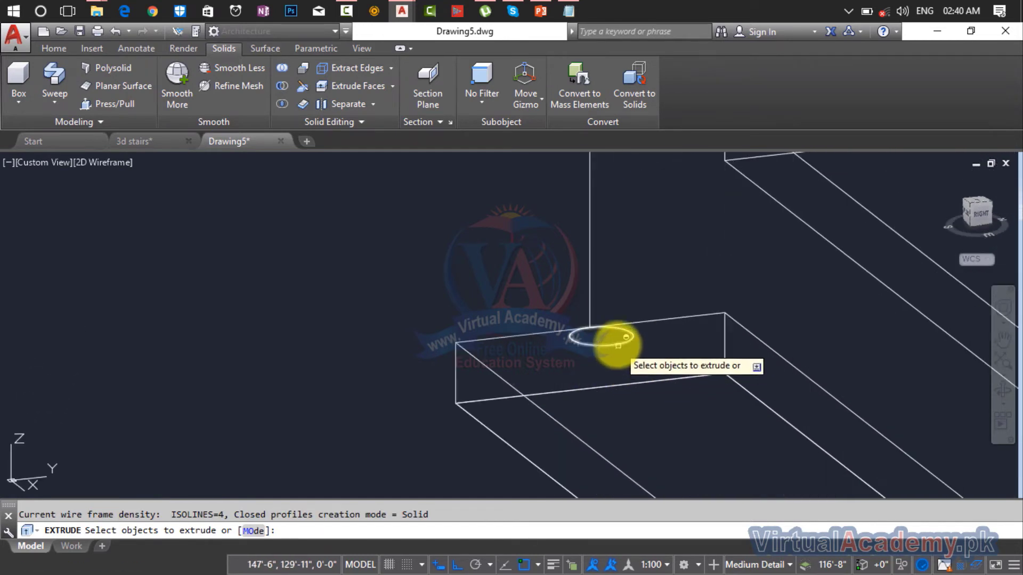
{"action": "left_click", "coordinate": [618, 345]}
{"action": "key", "text": "Return"}
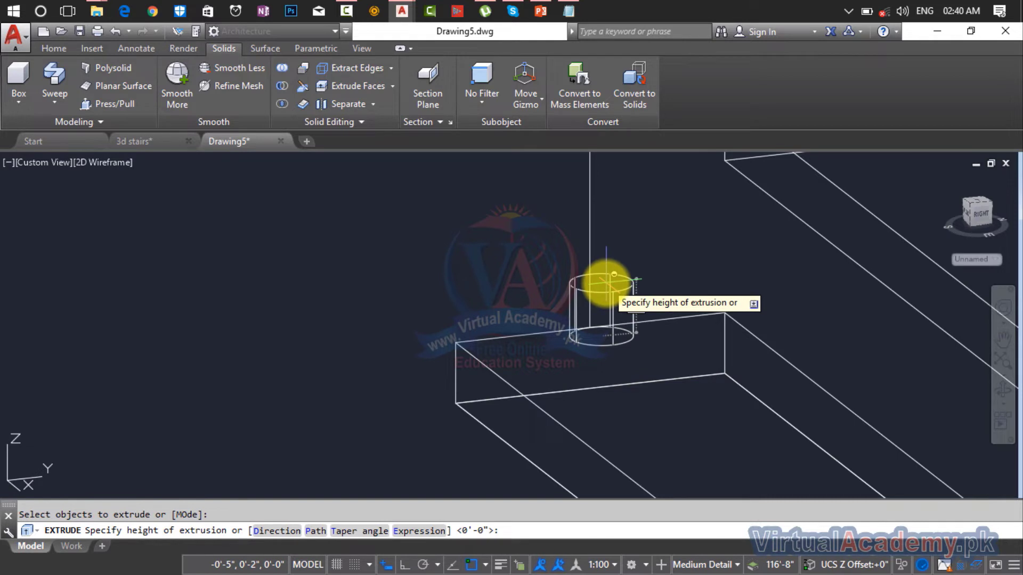
{"action": "type", "text": "p"}
{"action": "key", "text": "Return"}
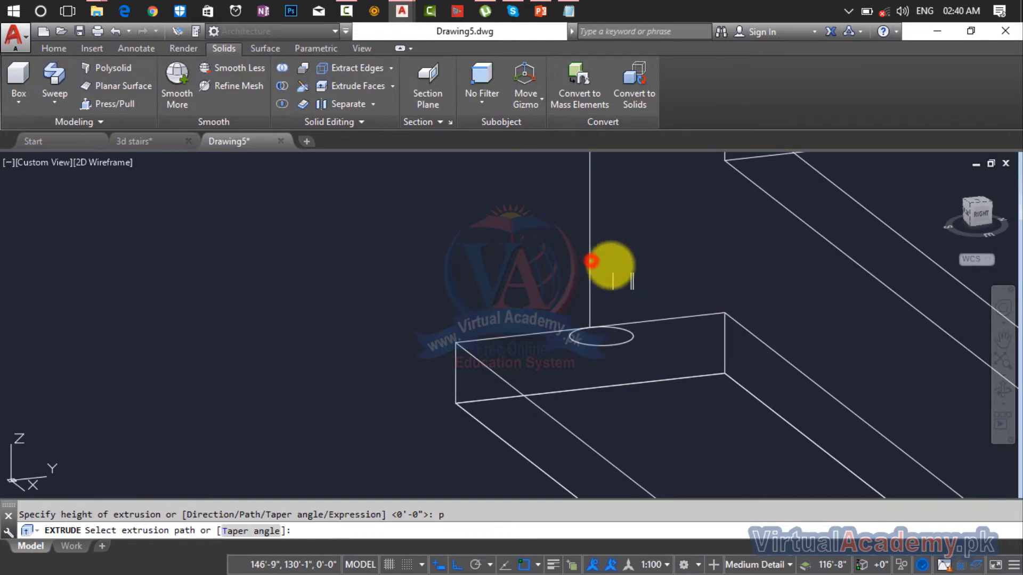
{"action": "scroll", "coordinate": [606, 264], "scroll_direction": "down", "scroll_amount": 5}
{"action": "middle_click_drag", "start_coordinate": [618, 261], "coordinate": [559, 475]}
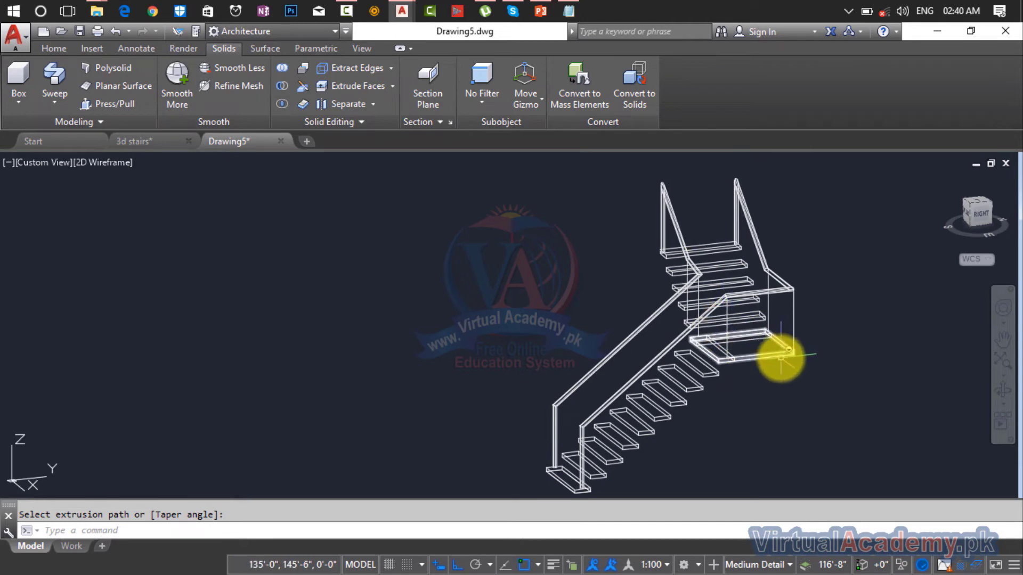
{"action": "key", "text": "Escape"}
{"action": "scroll", "coordinate": [782, 358], "scroll_direction": "up", "scroll_amount": 6}
{"action": "scroll", "coordinate": [793, 350], "scroll_direction": "down", "scroll_amount": 6}
{"action": "middle_click_drag", "start_coordinate": [792, 351], "coordinate": [811, 290]}
{"action": "scroll", "coordinate": [614, 432], "scroll_direction": "up", "scroll_amount": 4}
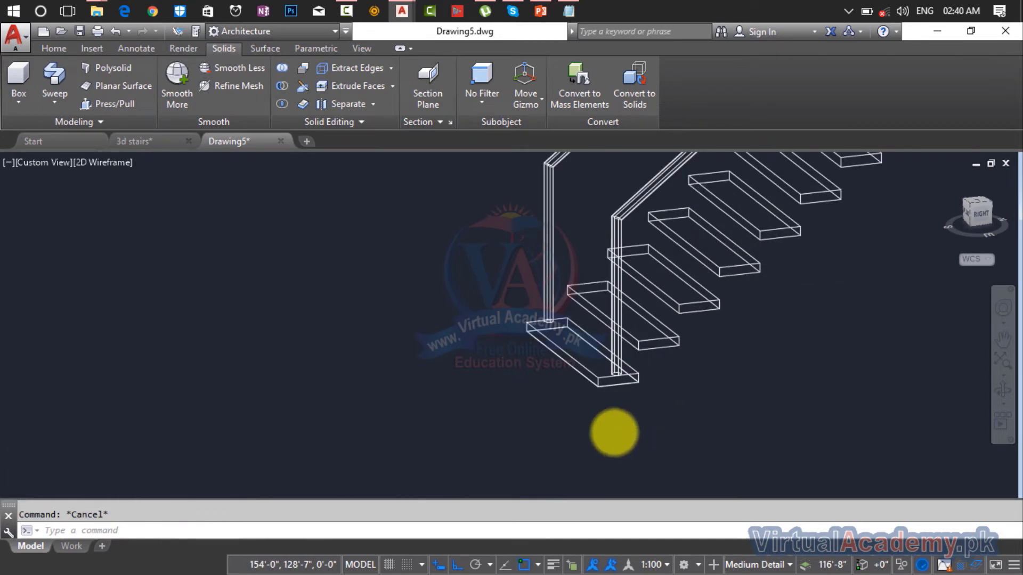
{"action": "scroll", "coordinate": [615, 432], "scroll_direction": "up", "scroll_amount": 4}
{"action": "scroll", "coordinate": [623, 402], "scroll_direction": "up", "scroll_amount": 2}
{"action": "middle_click_drag", "start_coordinate": [623, 401], "coordinate": [515, 321]}
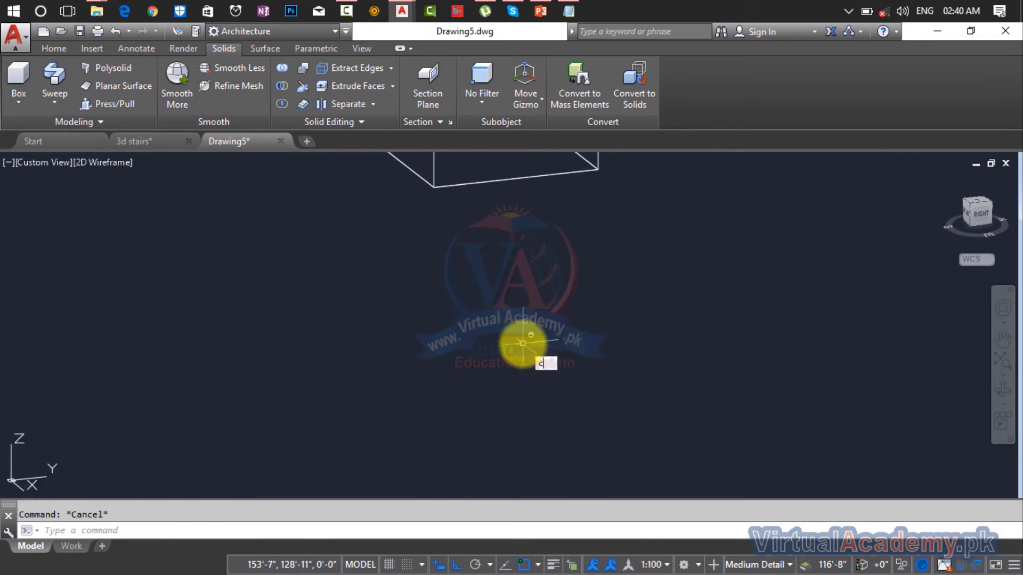
{"action": "key", "text": "Return"}
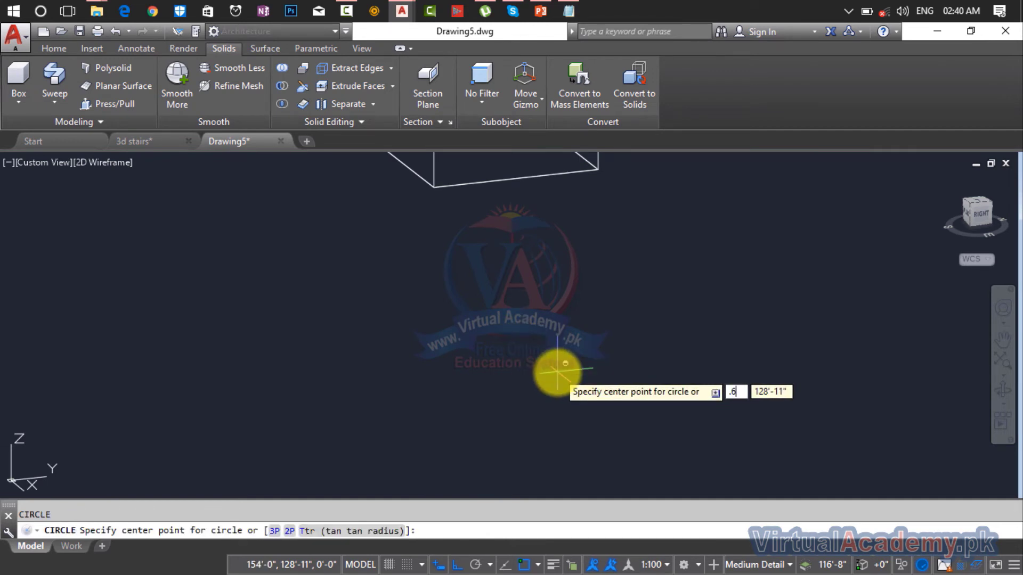
{"action": "key", "text": "Return"}
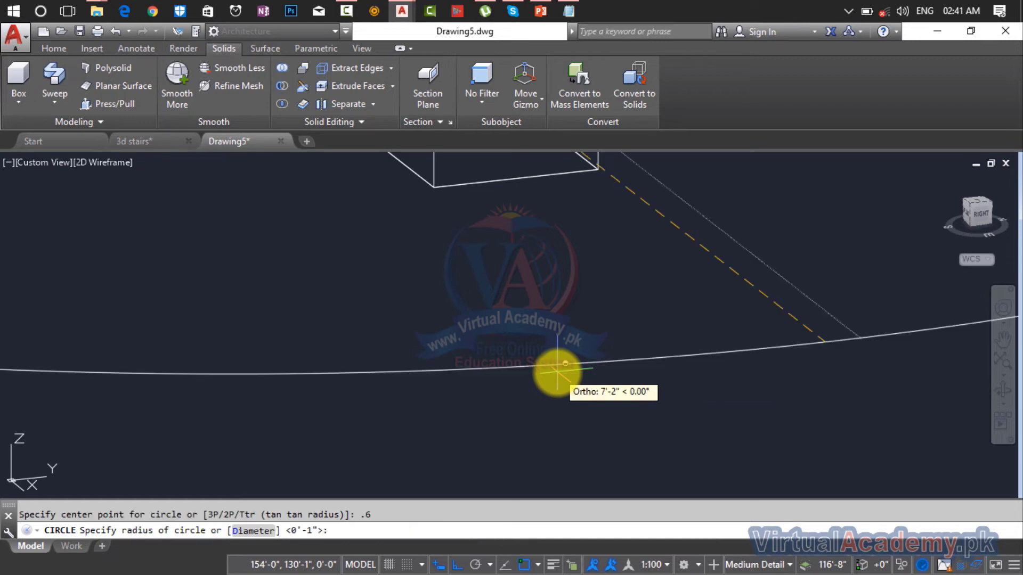
{"action": "key", "text": "Escape"}
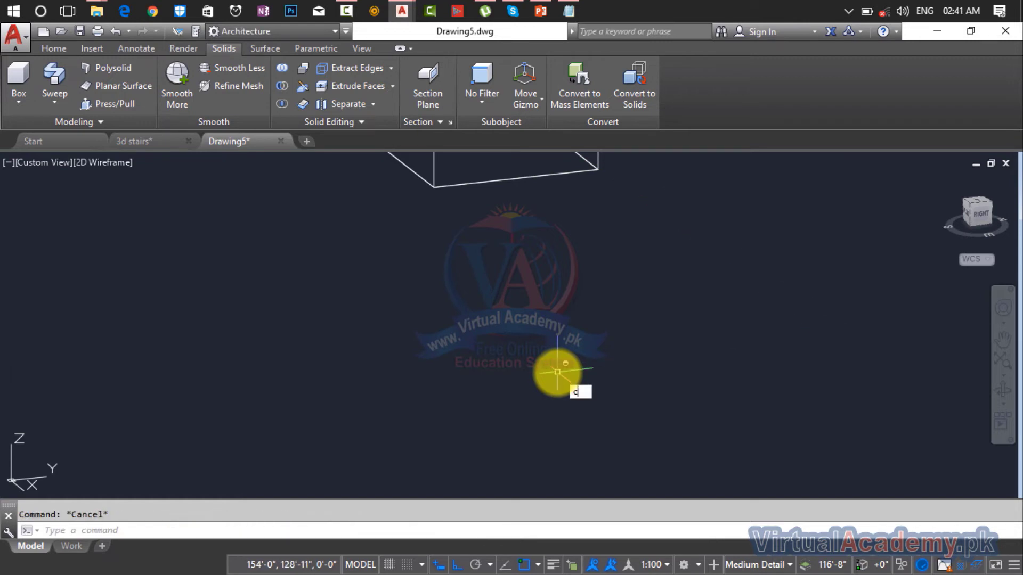
Step: Draw a circle with a radius of .6 in the empty space in front of the lowest tread
{"action": "key", "text": "Return"}
{"action": "left_click", "coordinate": [555, 351]}
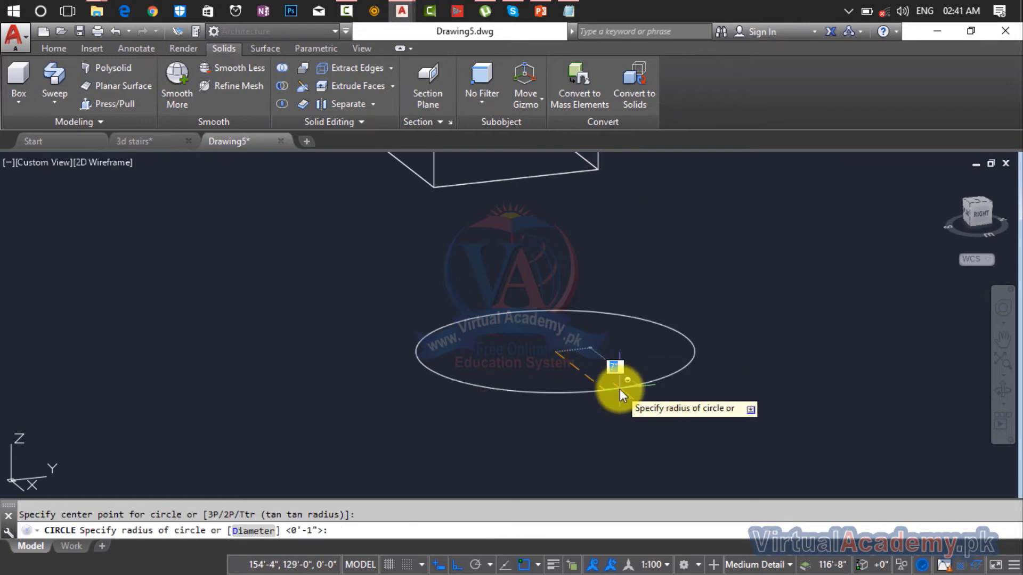
{"action": "key", "text": "Return"}
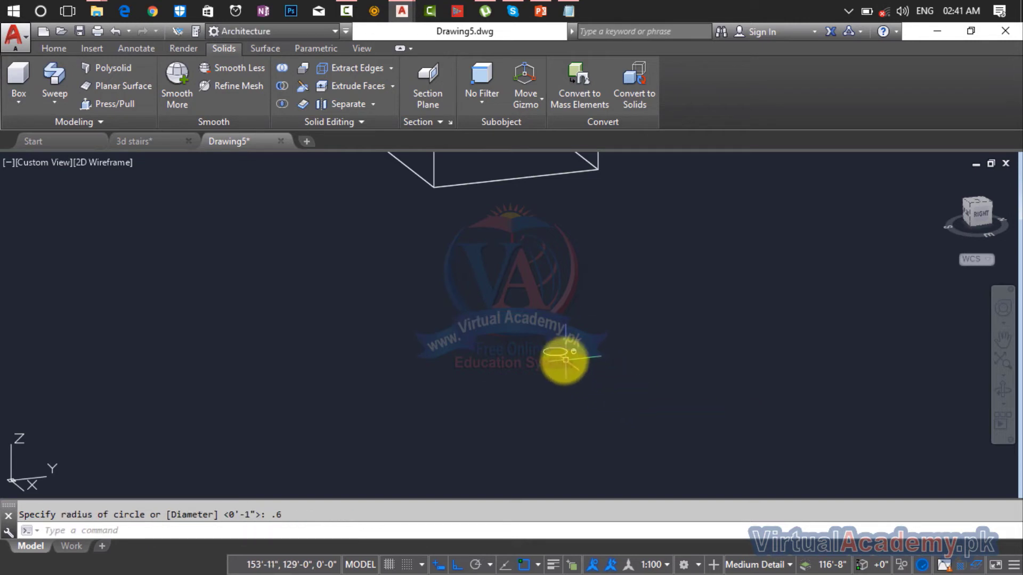
{"action": "scroll", "coordinate": [561, 358], "scroll_direction": "up", "scroll_amount": 3}
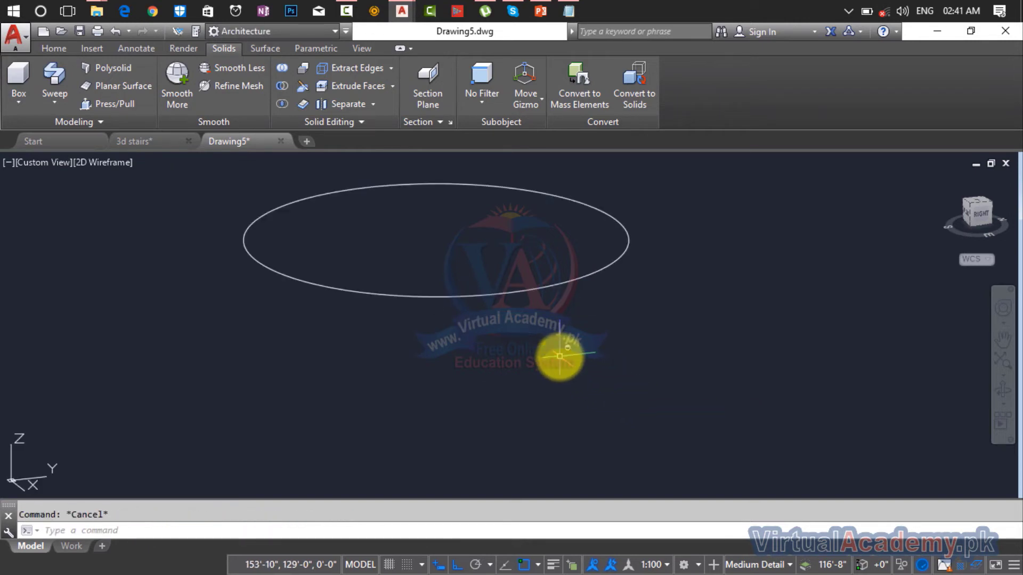
{"action": "scroll", "coordinate": [566, 382], "scroll_direction": "down", "scroll_amount": 4}
Step: Extrude the small circle in front of the lowest tread to a height of 2.10 and erase the resulting solid
{"action": "type", "text": "ex"}
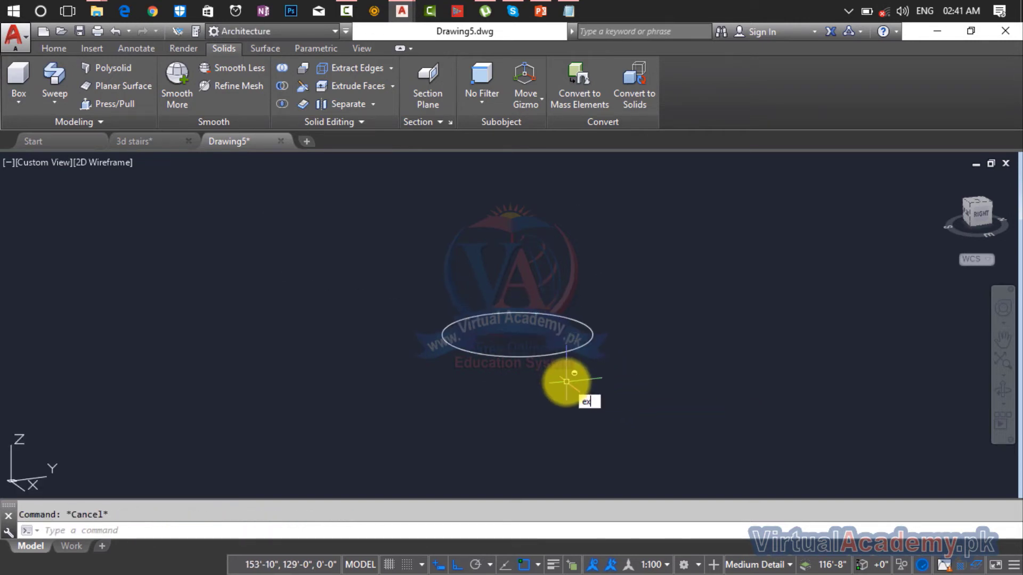
{"action": "type", "text": "t"}
{"action": "key", "text": "Return"}
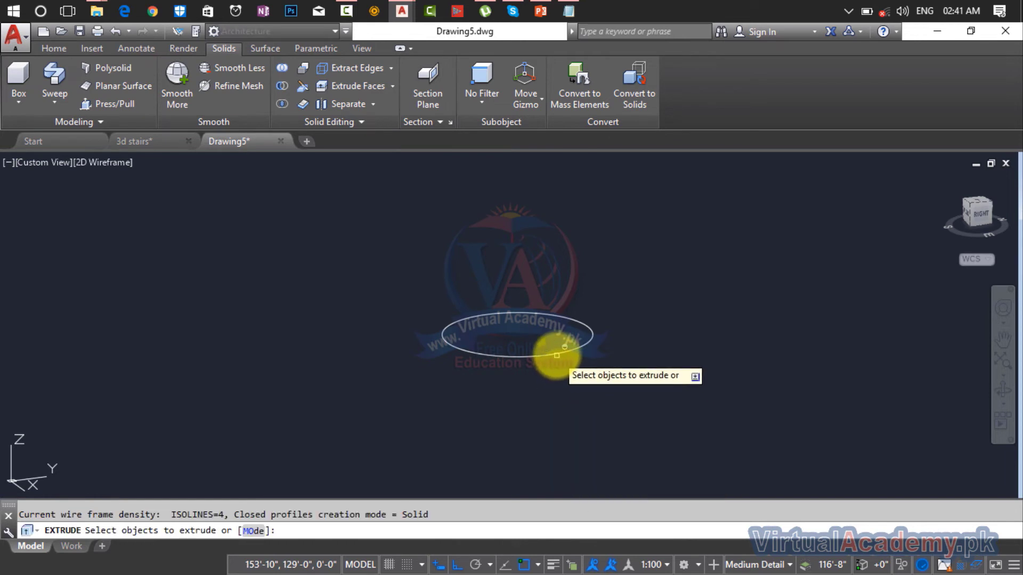
{"action": "key", "text": "Return"}
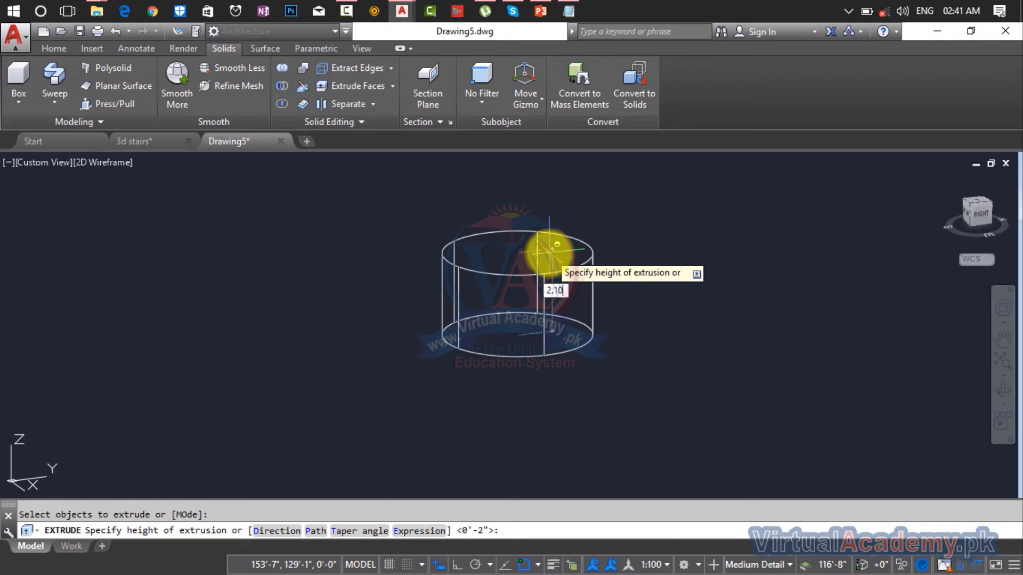
{"action": "key", "text": "Return"}
{"action": "middle_click_drag", "start_coordinate": [566, 279], "coordinate": [560, 291]}
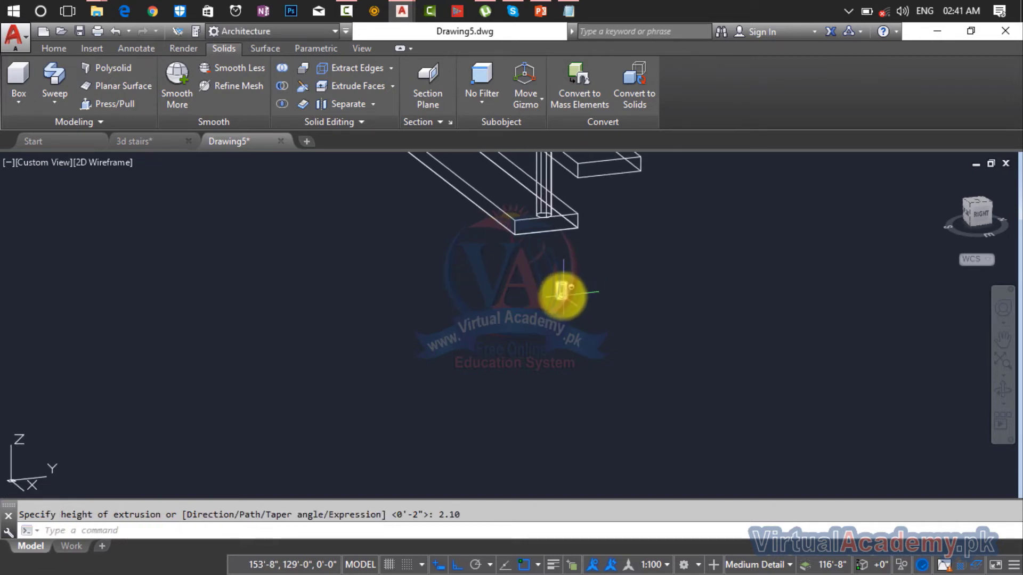
{"action": "scroll", "coordinate": [554, 274], "scroll_direction": "down", "scroll_amount": 2}
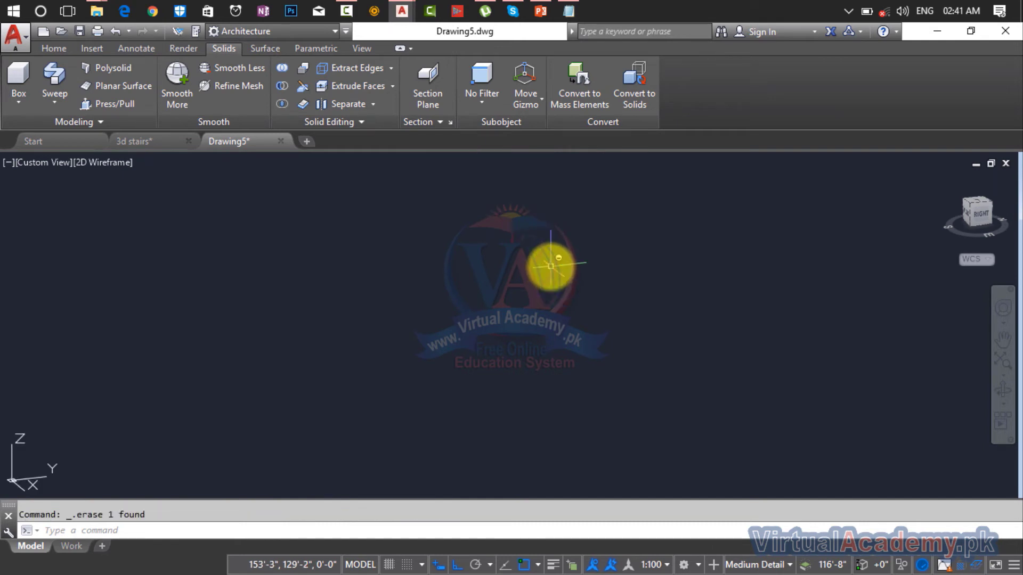
Step: Draw a small circle in the empty space in front of the lowest tread
{"action": "type", "text": "c"}
{"action": "key", "text": "Return"}
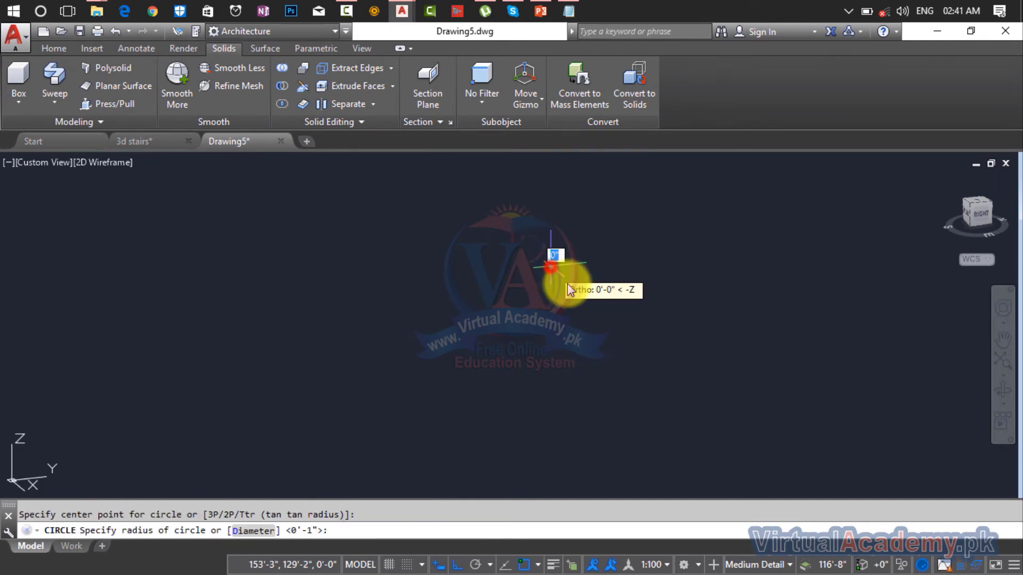
{"action": "left_click", "coordinate": [551, 266]}
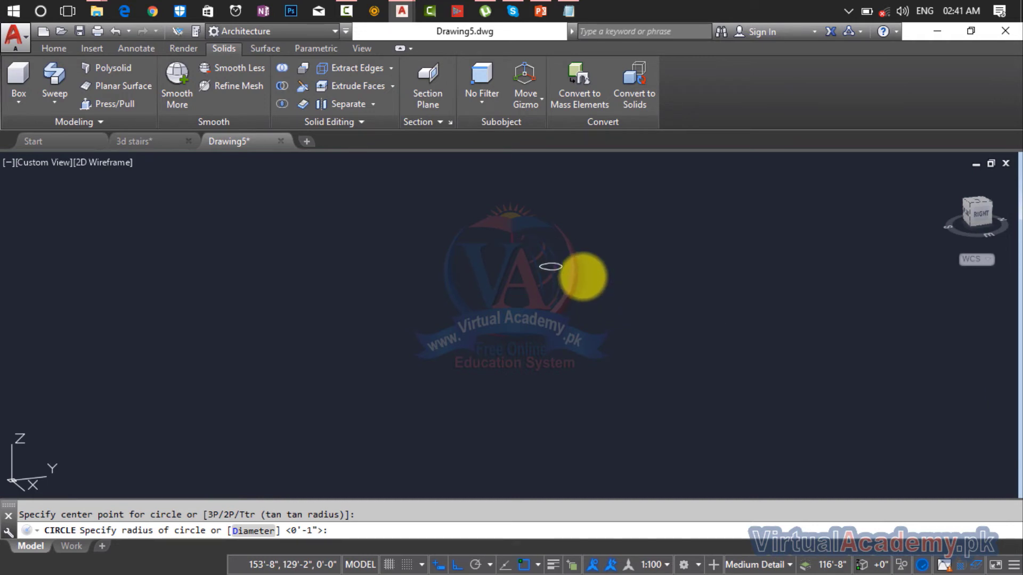
{"action": "key", "text": "Escape"}
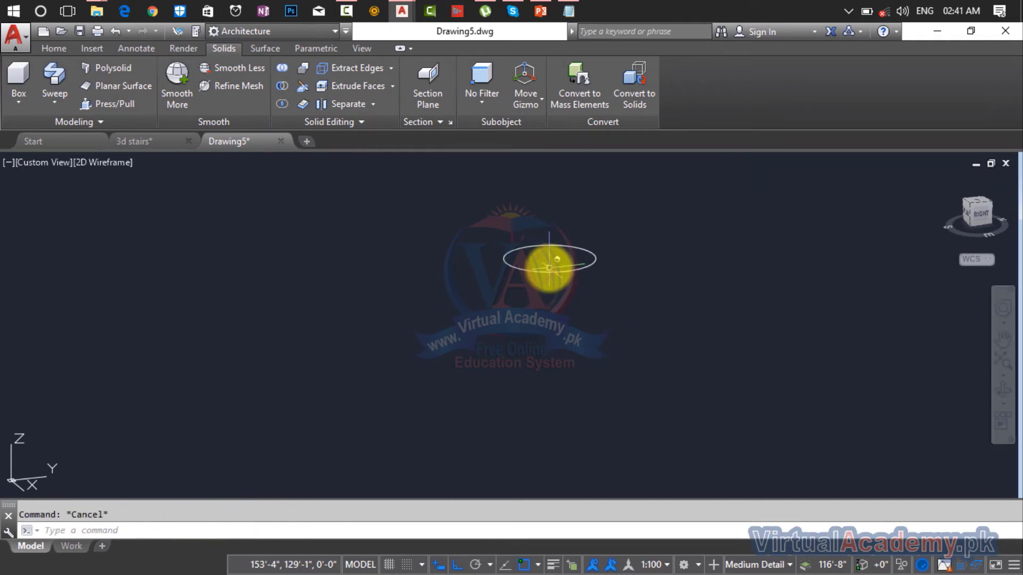
Step: Extrude the small circle to a height of 2'10" as a thin round post
{"action": "scroll", "coordinate": [549, 269], "scroll_direction": "up", "scroll_amount": 3}
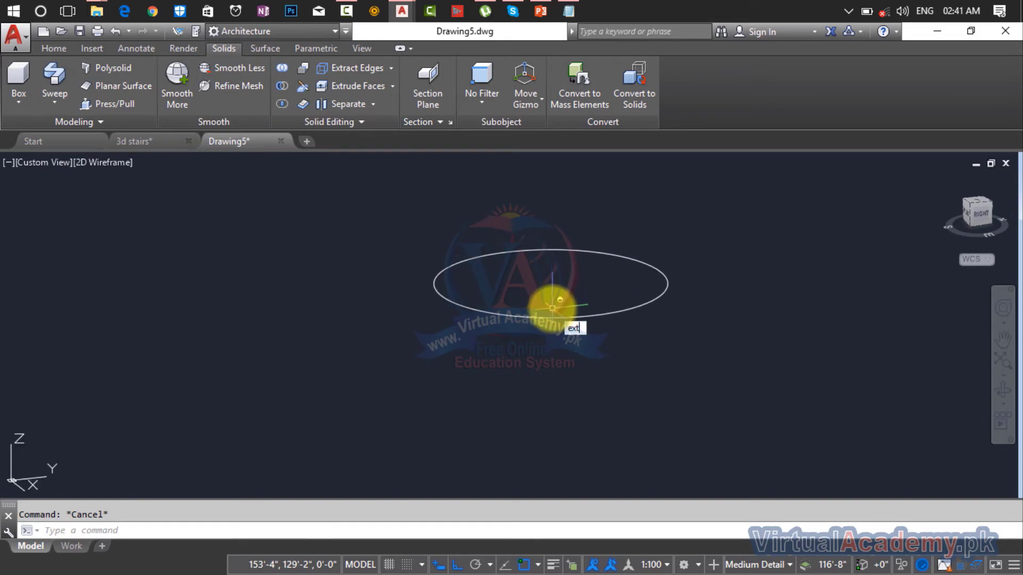
{"action": "key", "text": "Return"}
{"action": "left_click", "coordinate": [554, 250]}
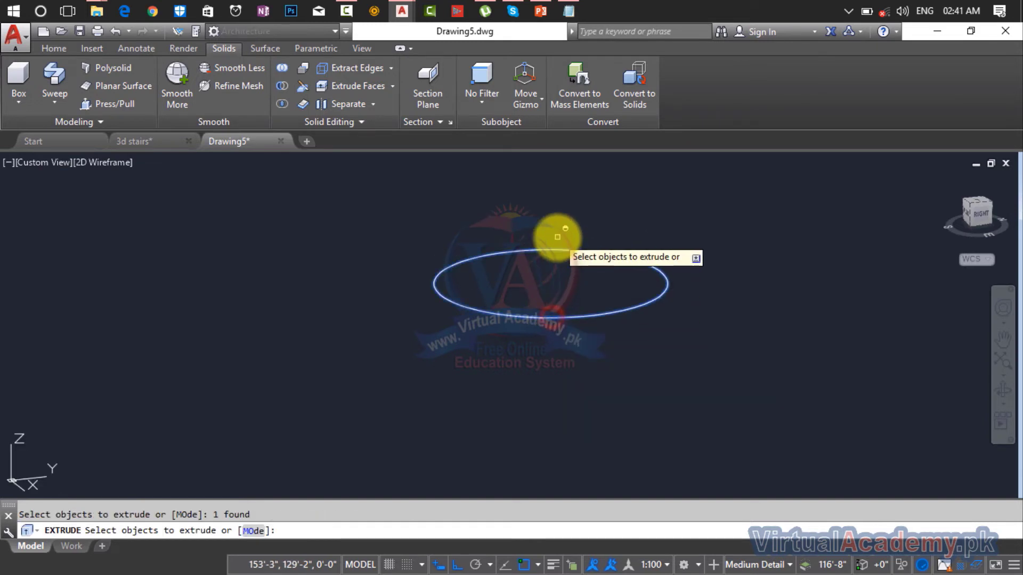
{"action": "key", "text": "Return"}
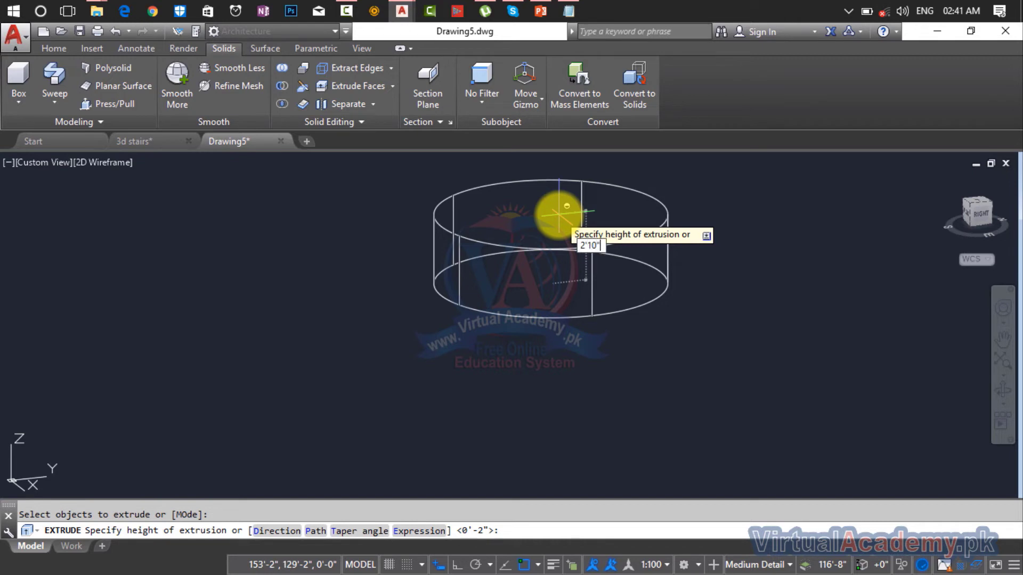
{"action": "type", "text": "2'10\""}
{"action": "key", "text": "Return"}
Step: Move the thin post by its base onto the middle of the second-lowest tread's outer end edge
{"action": "scroll", "coordinate": [560, 229], "scroll_direction": "down", "scroll_amount": 5}
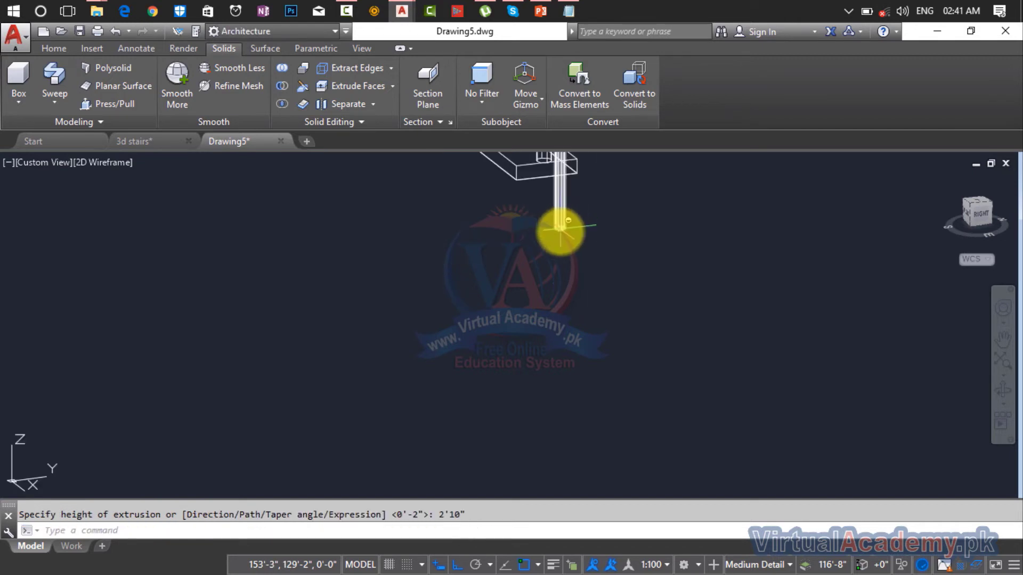
{"action": "middle_click_drag", "start_coordinate": [558, 298], "coordinate": [552, 351]}
{"action": "scroll", "coordinate": [555, 321], "scroll_direction": "down", "scroll_amount": 4}
{"action": "scroll", "coordinate": [551, 349], "scroll_direction": "up", "scroll_amount": 8}
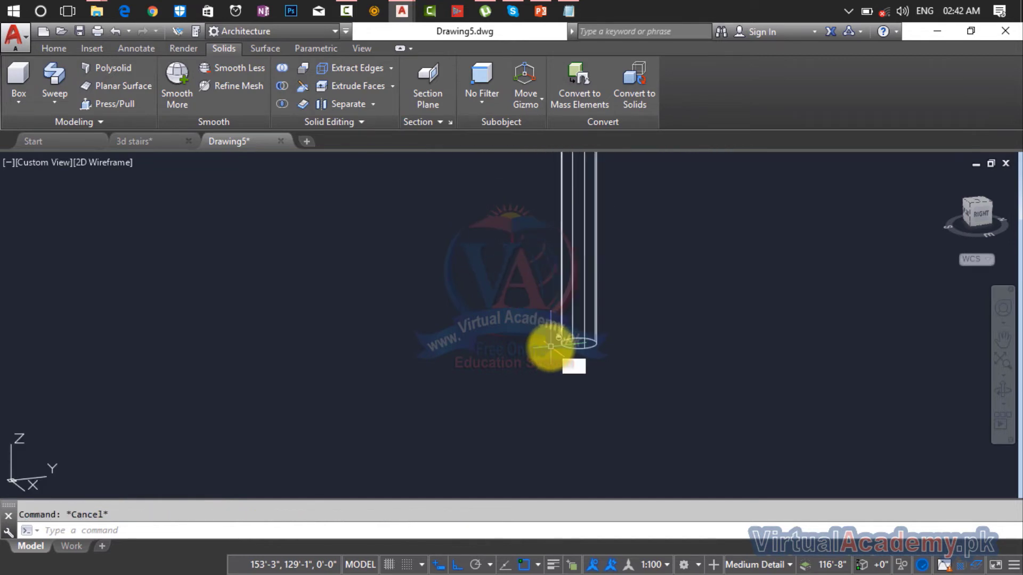
{"action": "type", "text": "m"}
{"action": "key", "text": "Return"}
{"action": "key", "text": "Return"}
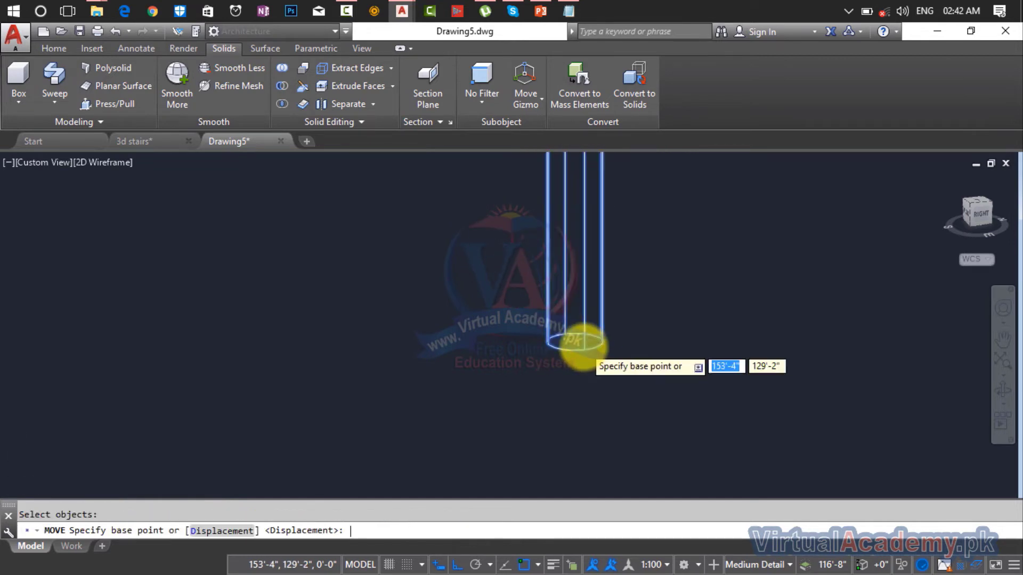
{"action": "scroll", "coordinate": [583, 349], "scroll_direction": "up", "scroll_amount": 3}
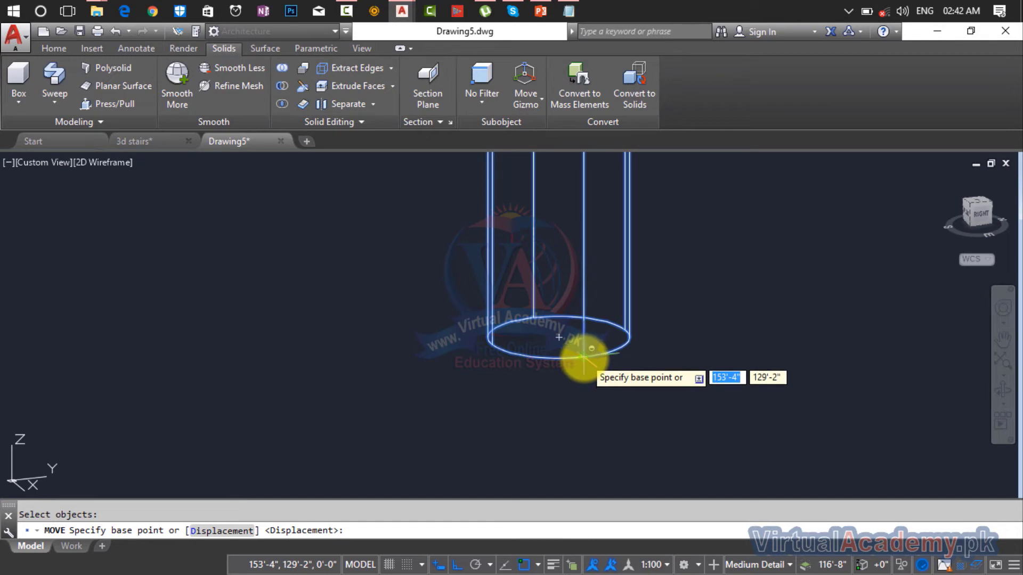
{"action": "left_click", "coordinate": [584, 359]}
{"action": "scroll", "coordinate": [582, 354], "scroll_direction": "down", "scroll_amount": 4}
{"action": "middle_click_drag", "start_coordinate": [582, 354], "coordinate": [582, 399]}
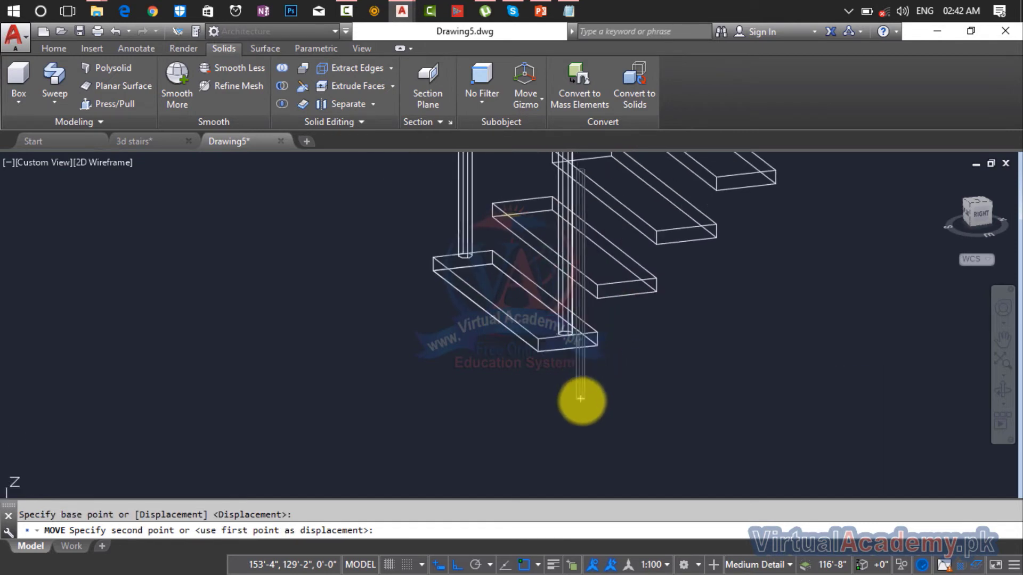
{"action": "scroll", "coordinate": [631, 288], "scroll_direction": "up", "scroll_amount": 5}
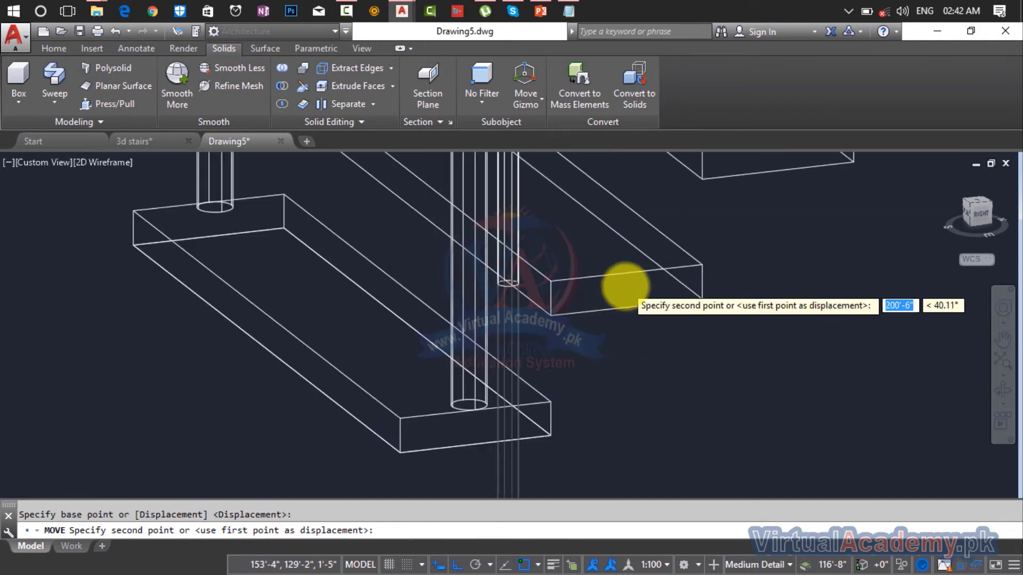
{"action": "left_click", "coordinate": [630, 250]}
Step: Copy the thin post from its base onto the middle of the outer end edges of the third and fourth treads
{"action": "scroll", "coordinate": [541, 360], "scroll_direction": "down", "scroll_amount": 4}
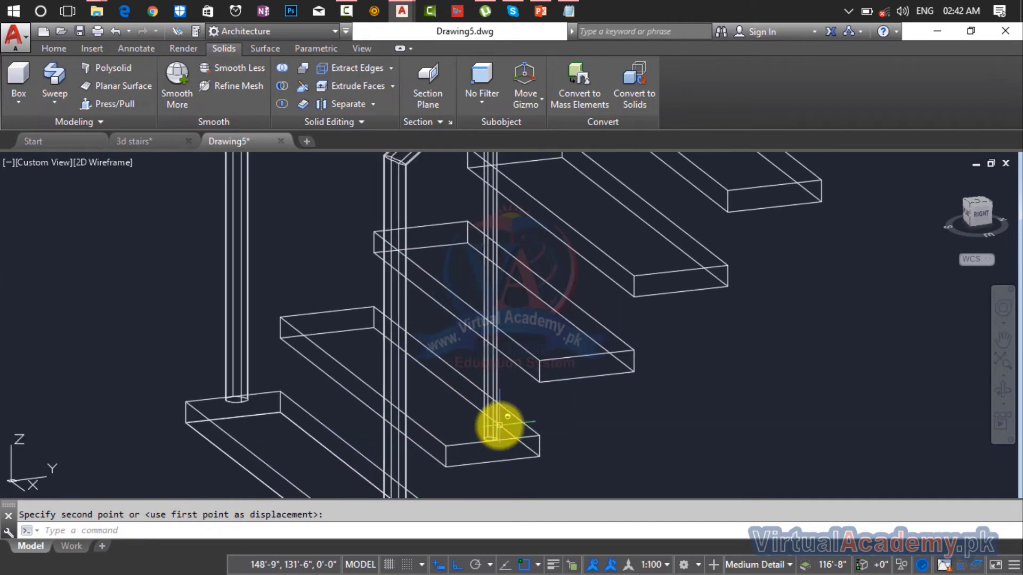
{"action": "type", "text": "CP"}
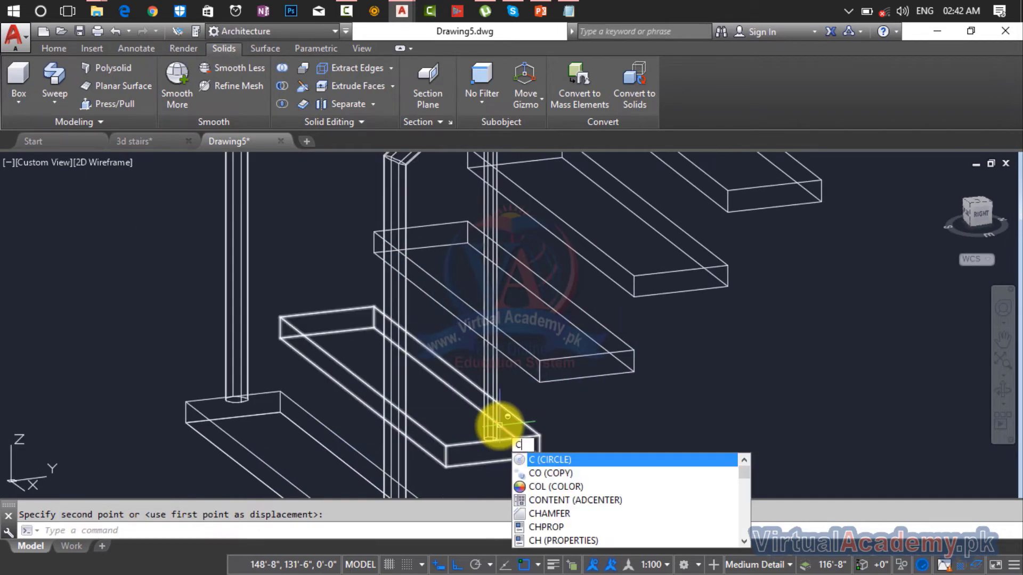
{"action": "key", "text": "Return"}
{"action": "left_click", "coordinate": [488, 418]}
{"action": "key", "text": "Return"}
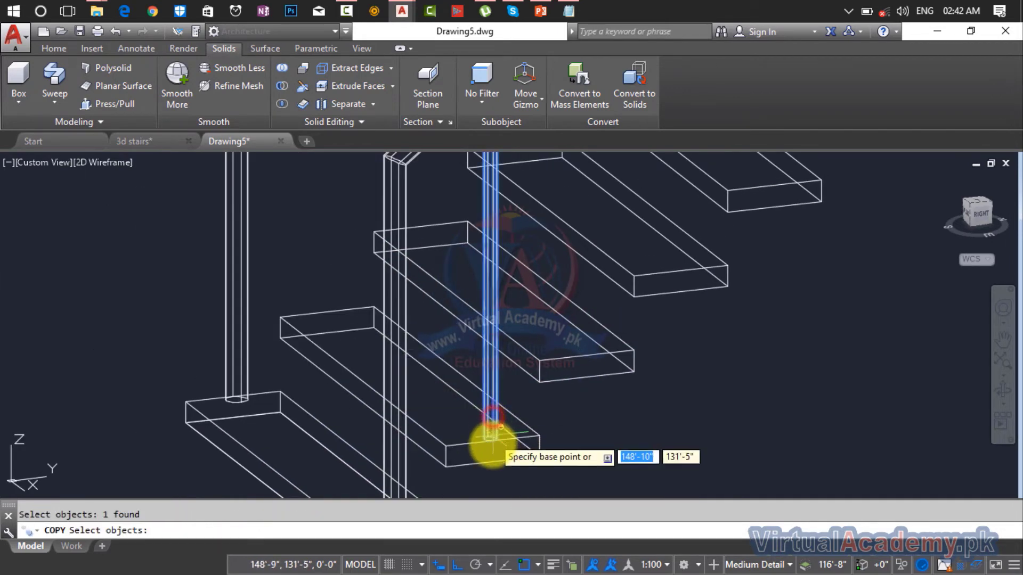
{"action": "scroll", "coordinate": [491, 434], "scroll_direction": "up", "scroll_amount": 5}
{"action": "scroll", "coordinate": [493, 437], "scroll_direction": "up", "scroll_amount": 8}
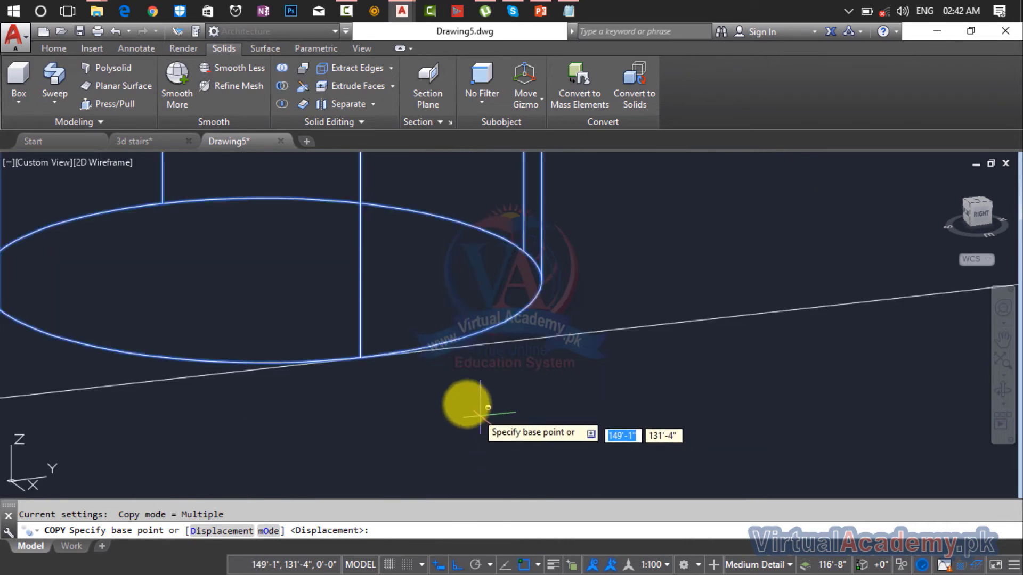
{"action": "left_click", "coordinate": [360, 359]}
{"action": "scroll", "coordinate": [496, 354], "scroll_direction": "down", "scroll_amount": 5}
{"action": "scroll", "coordinate": [498, 411], "scroll_direction": "up", "scroll_amount": 5}
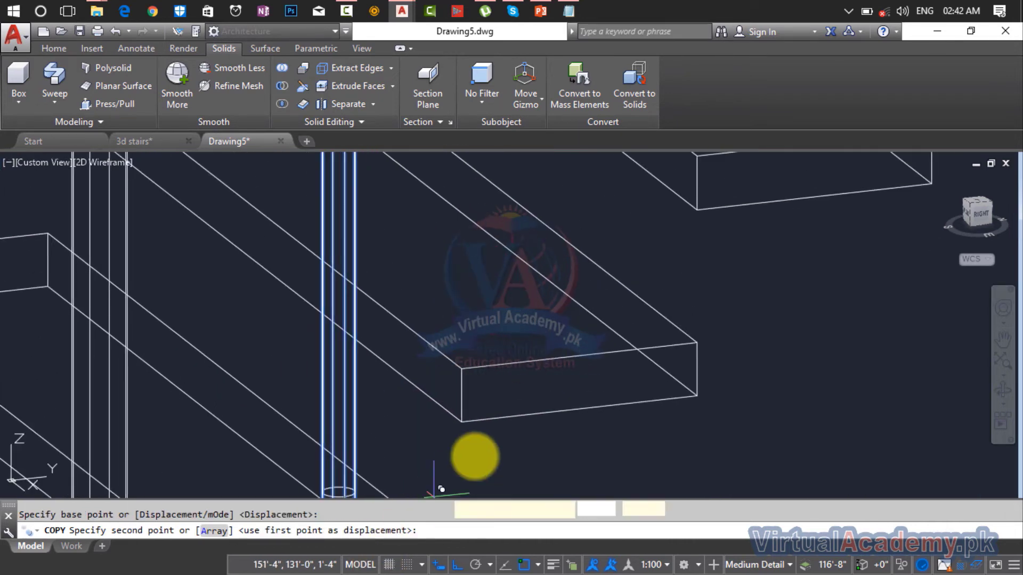
{"action": "left_click", "coordinate": [580, 354]}
{"action": "middle_click_drag", "start_coordinate": [564, 314], "coordinate": [131, 574]}
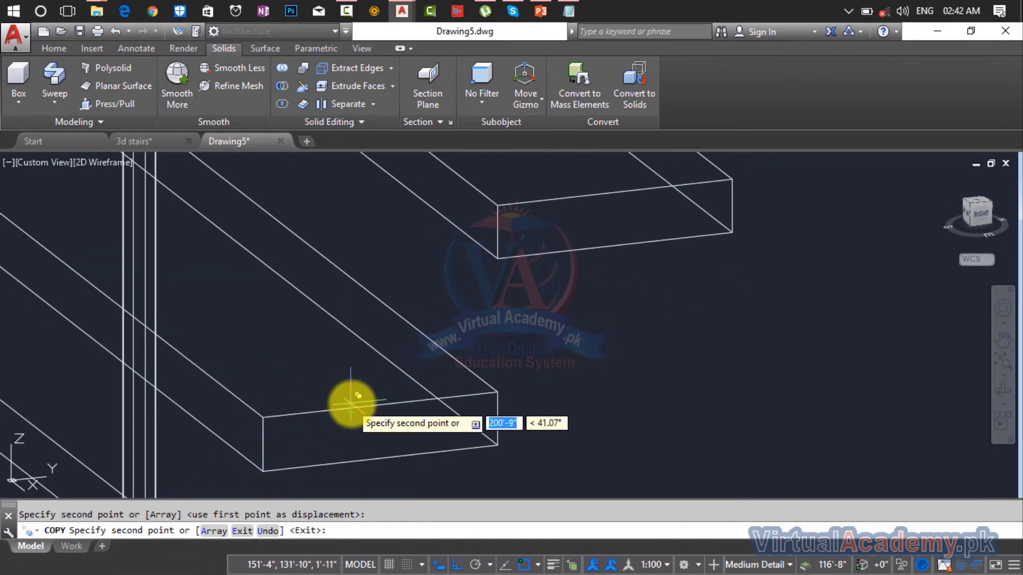
{"action": "left_click", "coordinate": [379, 405]}
Step: Place further copies of the thin post at the middle of the outer end edges of the remaining treads below the landing
{"action": "middle_click_drag", "start_coordinate": [384, 358], "coordinate": [133, 574]}
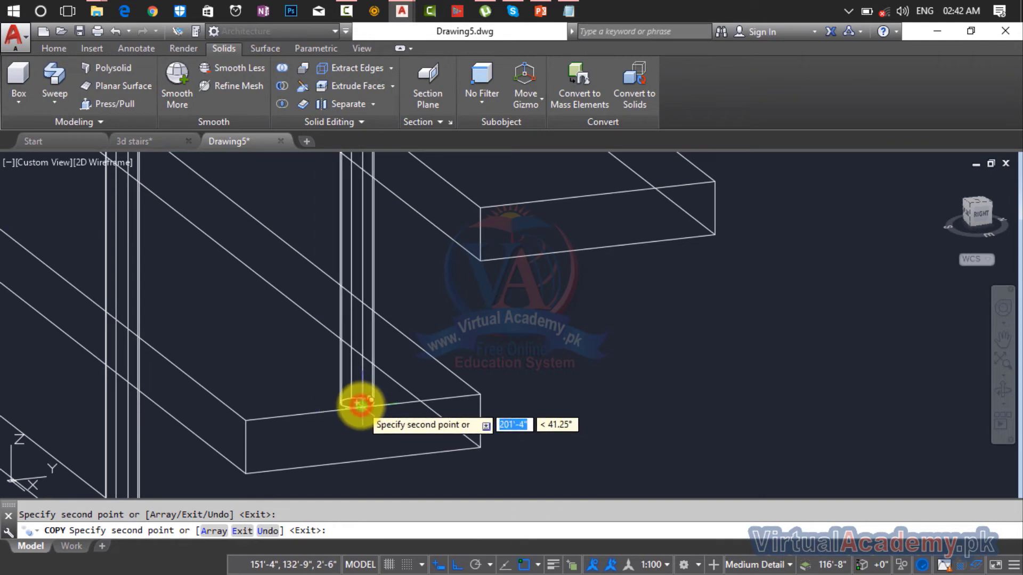
{"action": "middle_click_drag", "start_coordinate": [358, 401], "coordinate": [64, 573]}
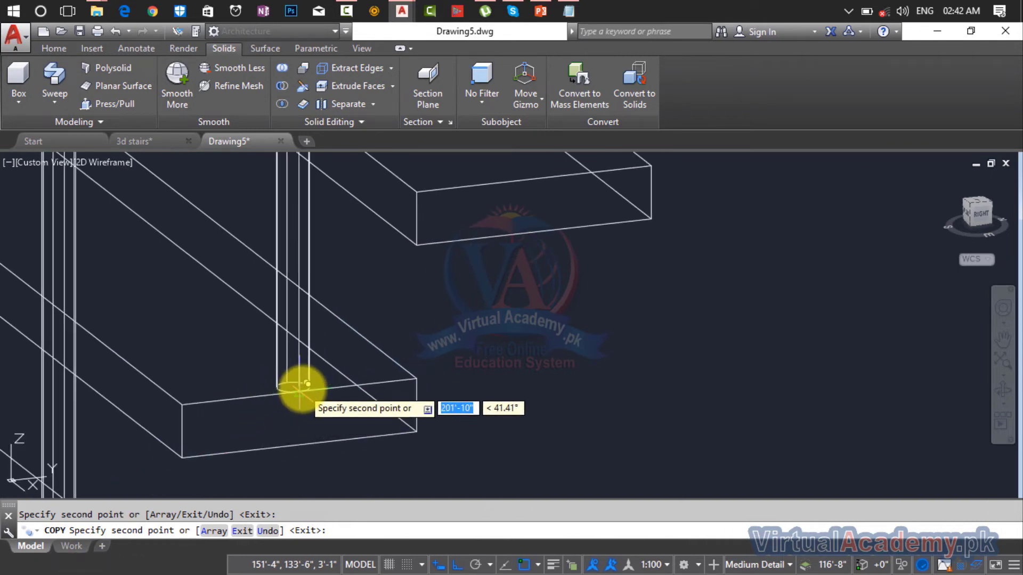
{"action": "left_click", "coordinate": [300, 391]}
{"action": "middle_click_drag", "start_coordinate": [307, 362], "coordinate": [104, 574]}
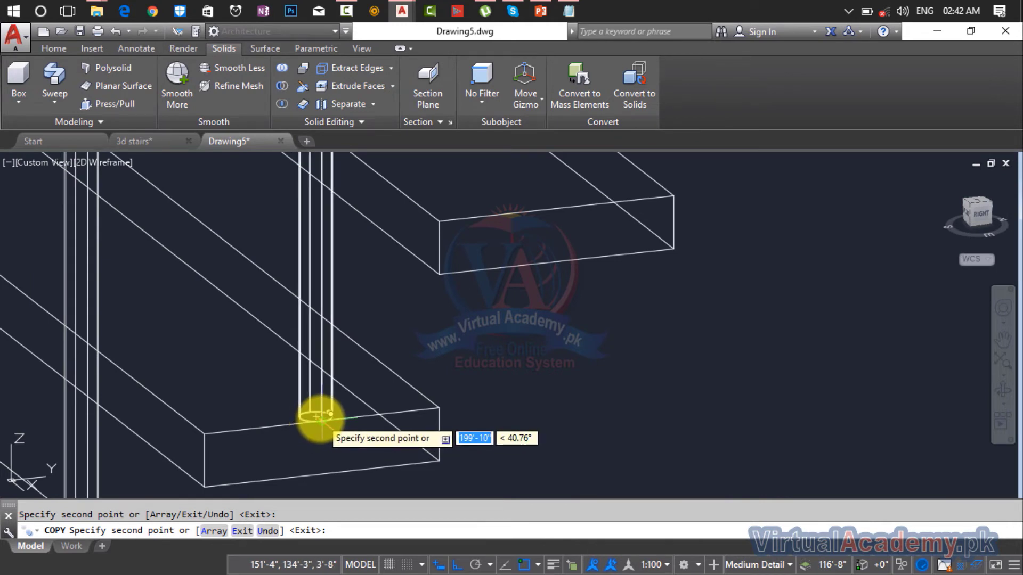
{"action": "middle_click_drag", "start_coordinate": [324, 391], "coordinate": [128, 574]}
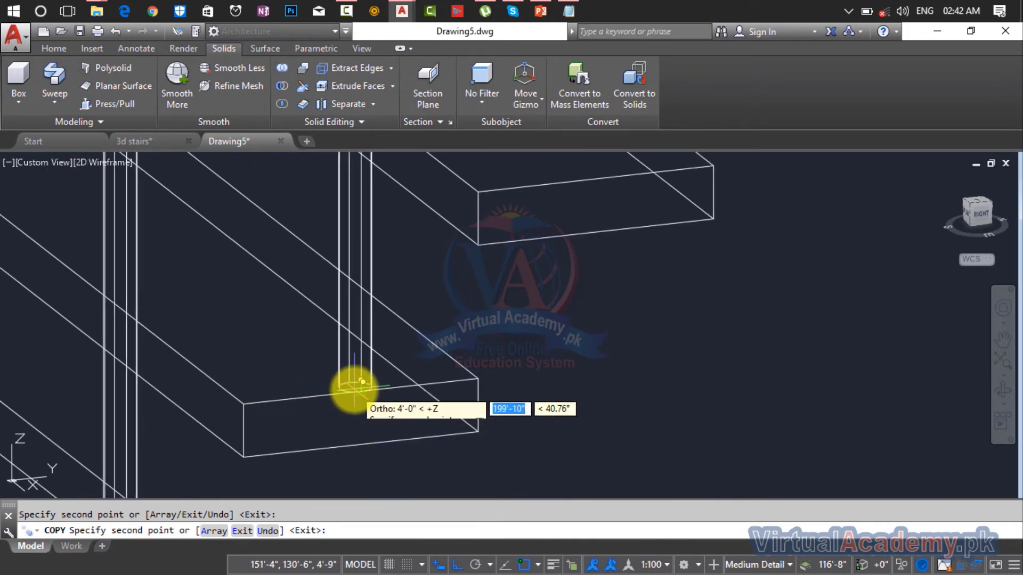
{"action": "middle_click_drag", "start_coordinate": [354, 388], "coordinate": [261, 461]}
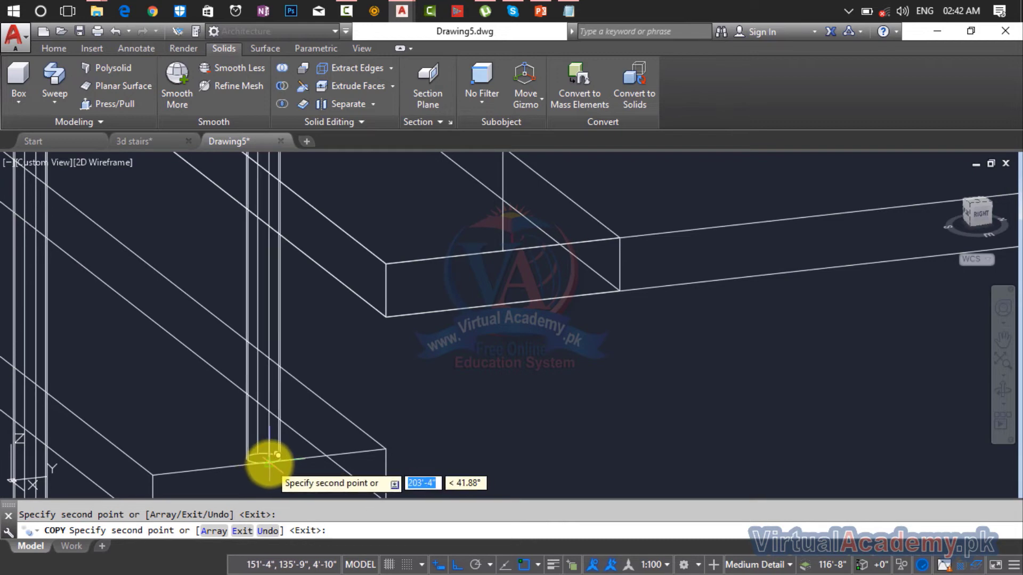
{"action": "left_click", "coordinate": [269, 463]}
Step: Place copies of the thin post at the landing's first outer edge and at its outer corner, finishing the copying
{"action": "scroll", "coordinate": [322, 408], "scroll_direction": "down", "scroll_amount": 2}
{"action": "middle_click_drag", "start_coordinate": [322, 409], "coordinate": [224, 515]}
{"action": "scroll", "coordinate": [336, 408], "scroll_direction": "up", "scroll_amount": 3}
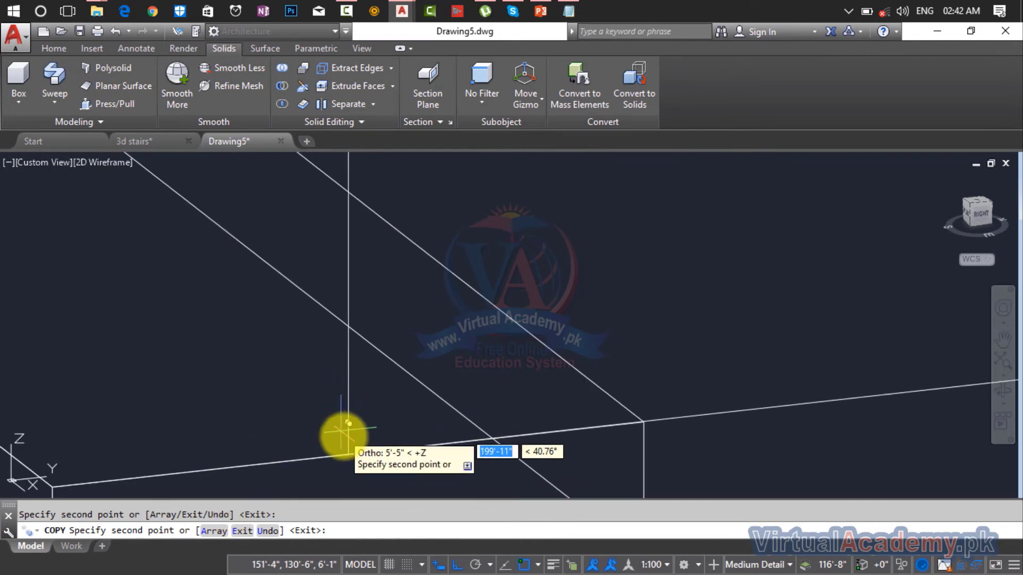
{"action": "scroll", "coordinate": [407, 392], "scroll_direction": "down", "scroll_amount": 5}
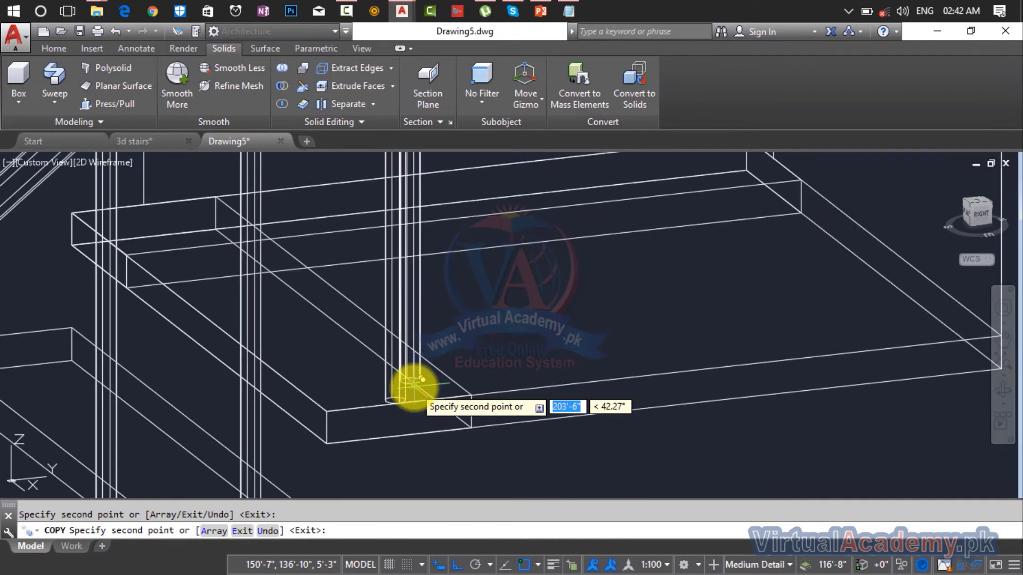
{"action": "middle_click_drag", "start_coordinate": [411, 393], "coordinate": [179, 446]}
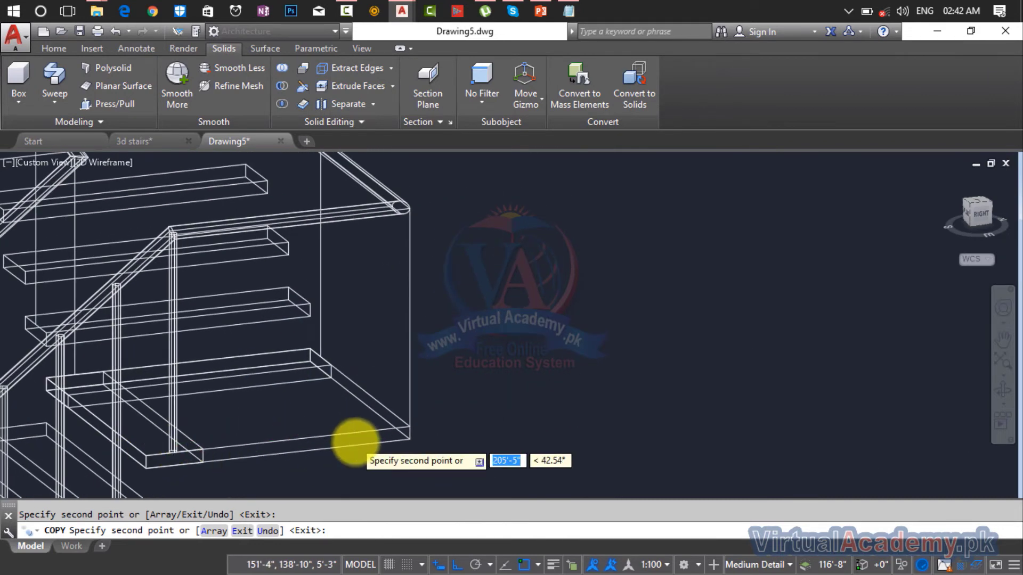
{"action": "scroll", "coordinate": [479, 408], "scroll_direction": "up", "scroll_amount": 5}
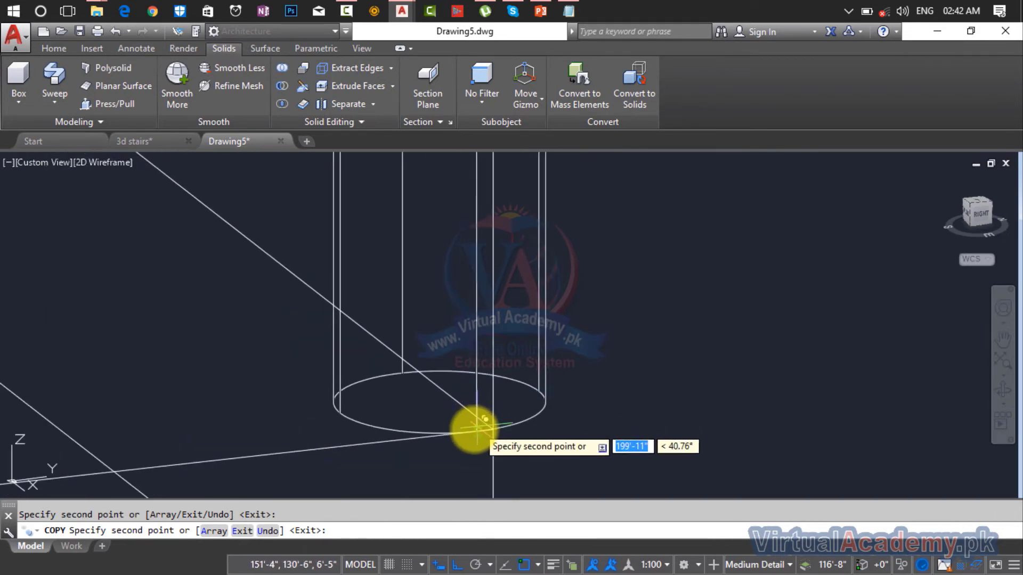
{"action": "left_click", "coordinate": [493, 429]}
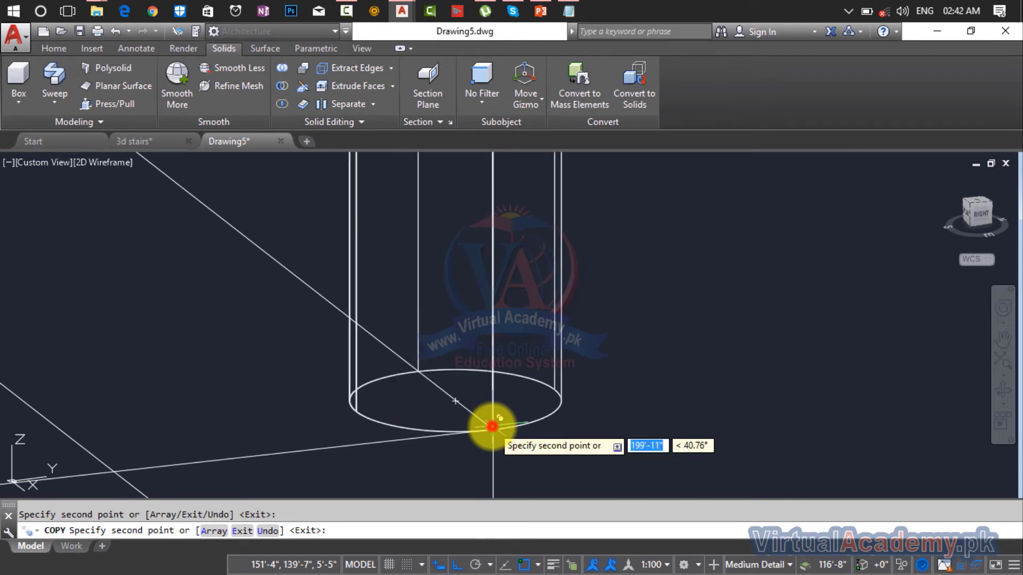
{"action": "key", "text": "Return"}
{"action": "middle_click_drag", "start_coordinate": [544, 403], "coordinate": [468, 396]}
{"action": "key", "text": "Escape"}
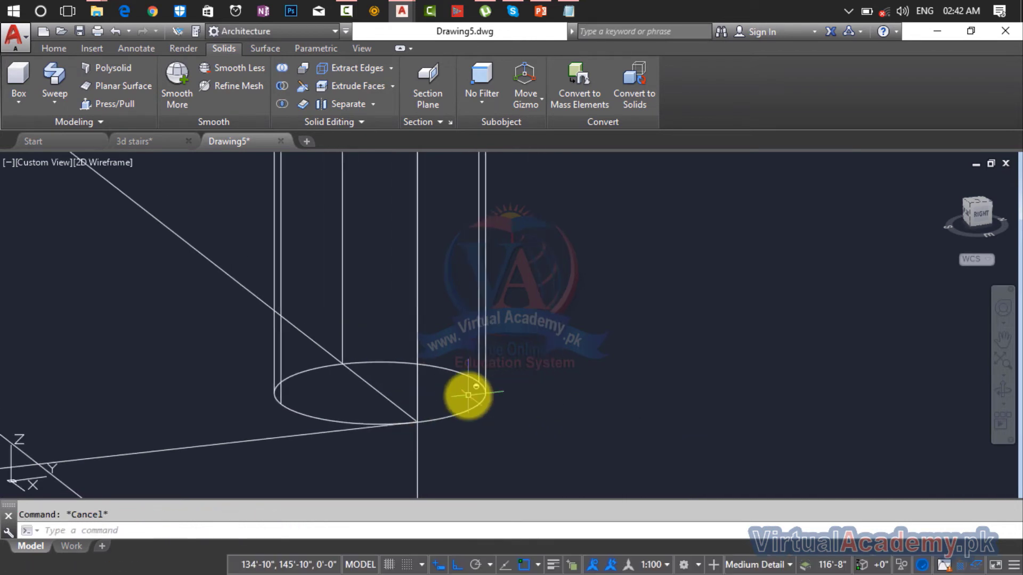
Step: Move the corner post by a point on its base rim so that this point meets the landing's outer corner
{"action": "type", "text": "m"}
{"action": "key", "text": "Return"}
{"action": "left_click", "coordinate": [469, 409]}
{"action": "key", "text": "Return"}
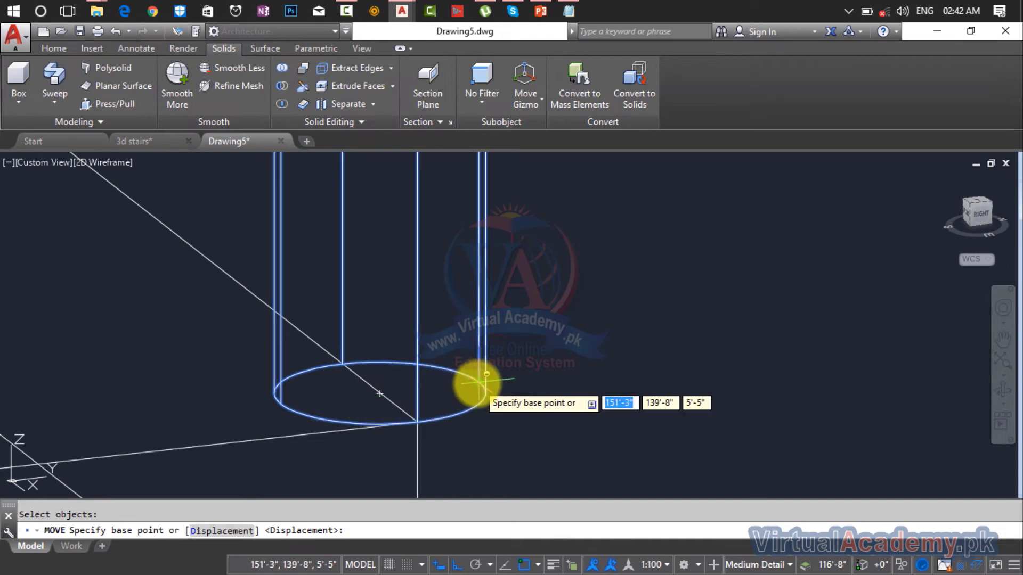
{"action": "left_click", "coordinate": [477, 384]}
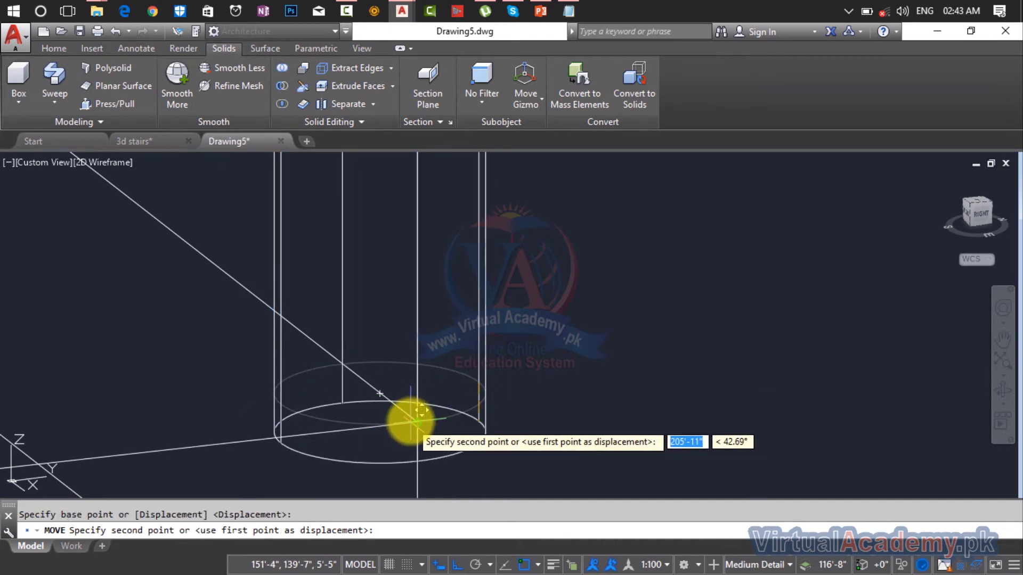
{"action": "scroll", "coordinate": [416, 421], "scroll_direction": "up", "scroll_amount": 4}
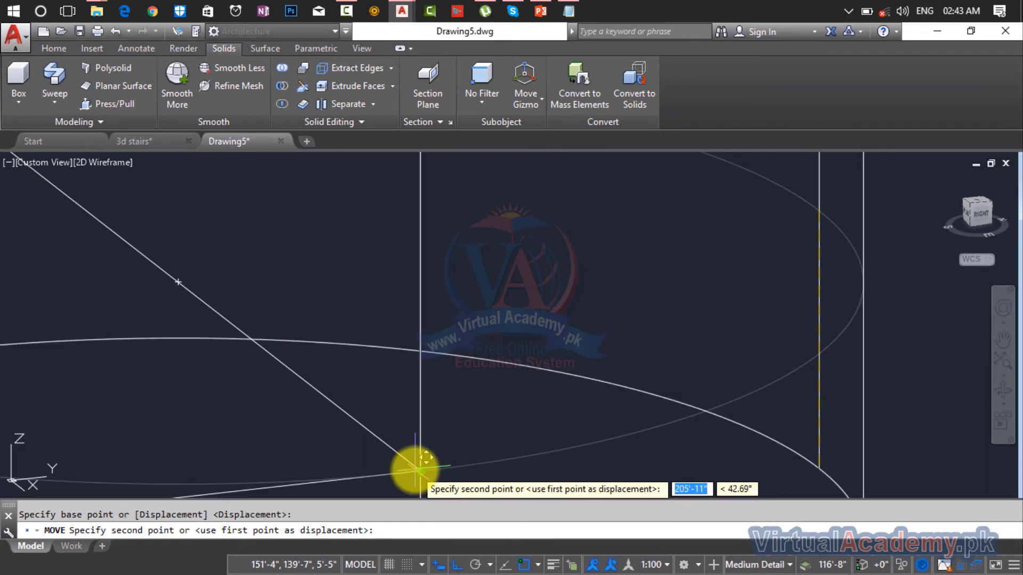
{"action": "left_click", "coordinate": [419, 470]}
{"action": "scroll", "coordinate": [419, 463], "scroll_direction": "down", "scroll_amount": 6}
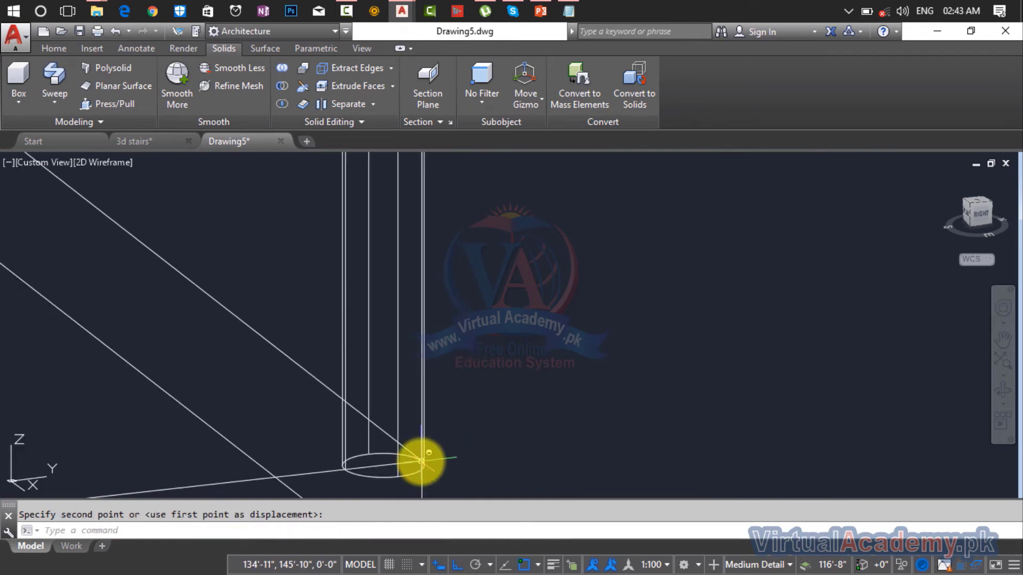
{"action": "scroll", "coordinate": [427, 447], "scroll_direction": "down", "scroll_amount": 5}
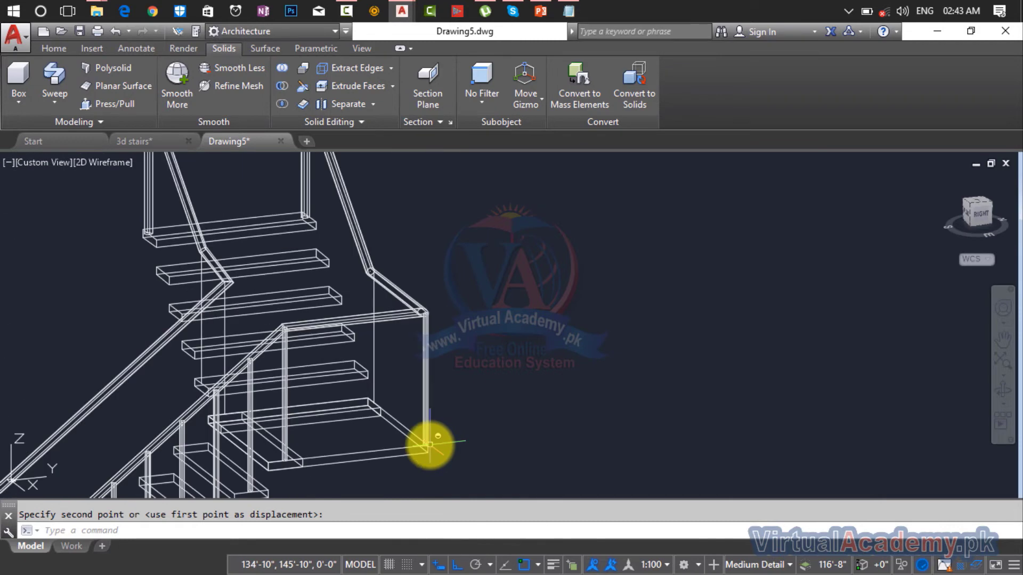
{"action": "middle_click_drag", "start_coordinate": [467, 424], "coordinate": [274, 414], "text": "shift"}
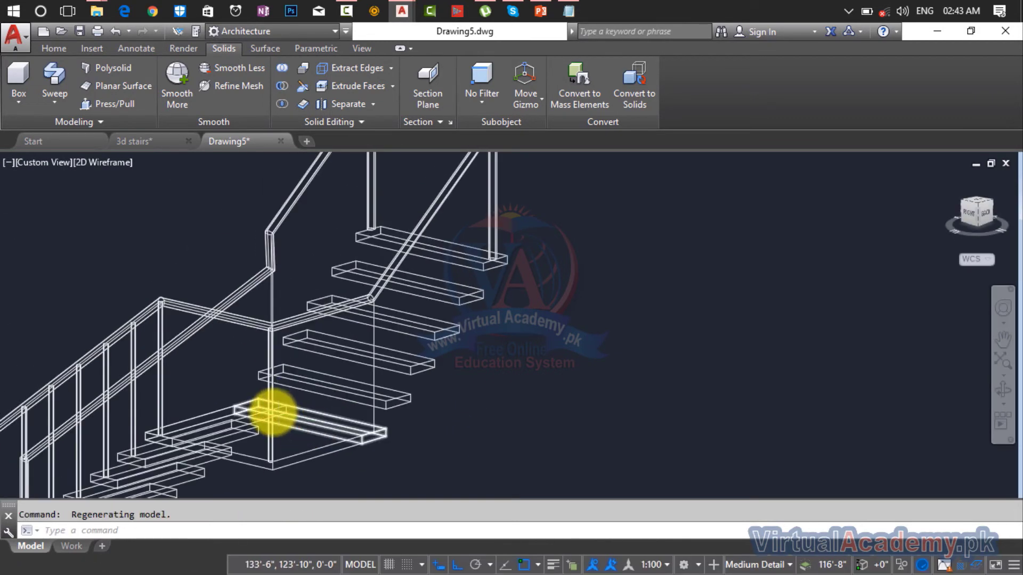
{"action": "scroll", "coordinate": [274, 413], "scroll_direction": "up", "scroll_amount": 4}
{"action": "type", "text": "ct o"}
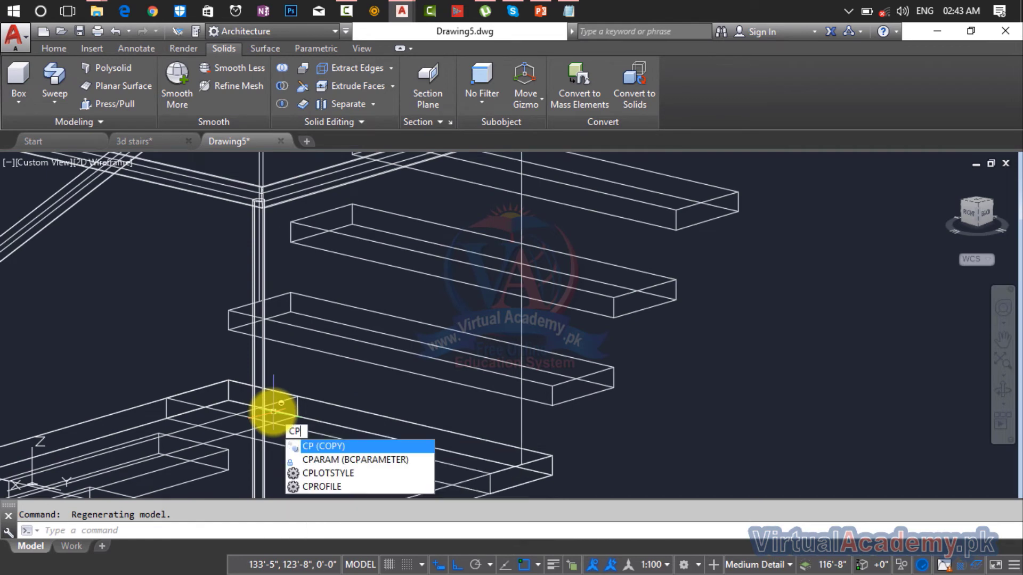
{"action": "key", "text": "Return"}
{"action": "left_click", "coordinate": [261, 431]}
{"action": "key", "text": "Return"}
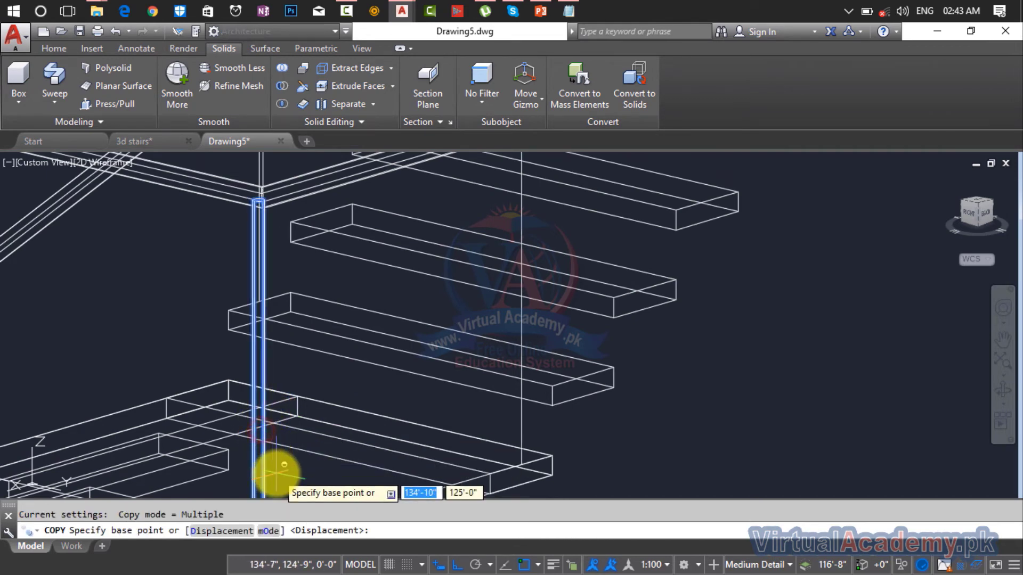
{"action": "scroll", "coordinate": [277, 426], "scroll_direction": "up", "scroll_amount": 5}
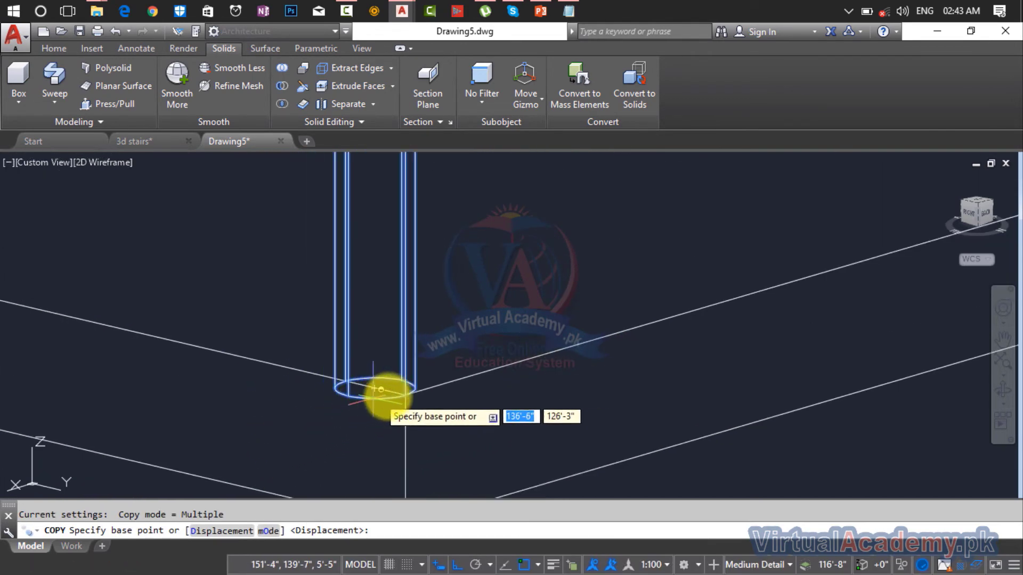
{"action": "scroll", "coordinate": [361, 389], "scroll_direction": "up", "scroll_amount": 5}
{"action": "scroll", "coordinate": [360, 391], "scroll_direction": "up", "scroll_amount": 2}
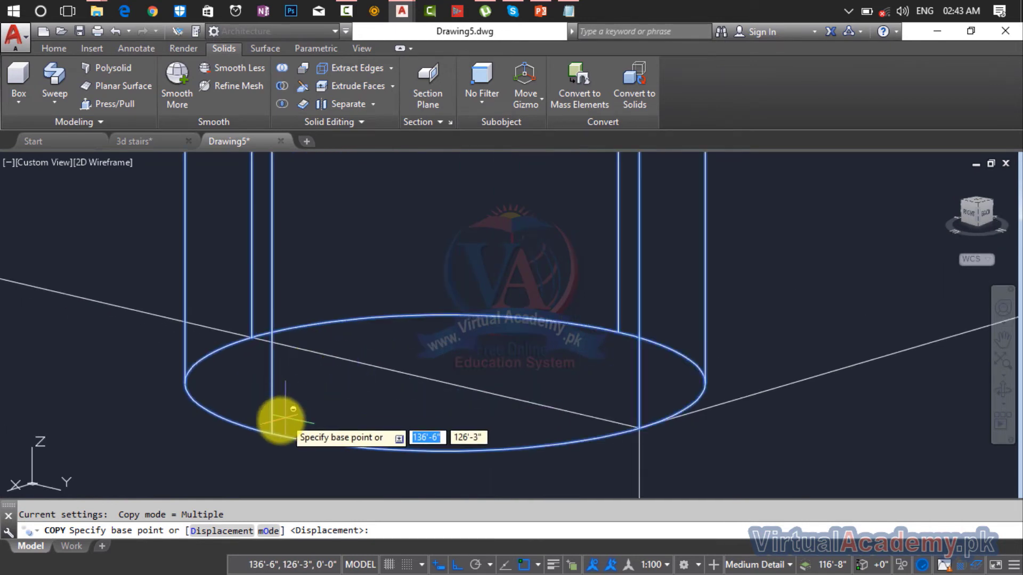
{"action": "key", "text": "Escape"}
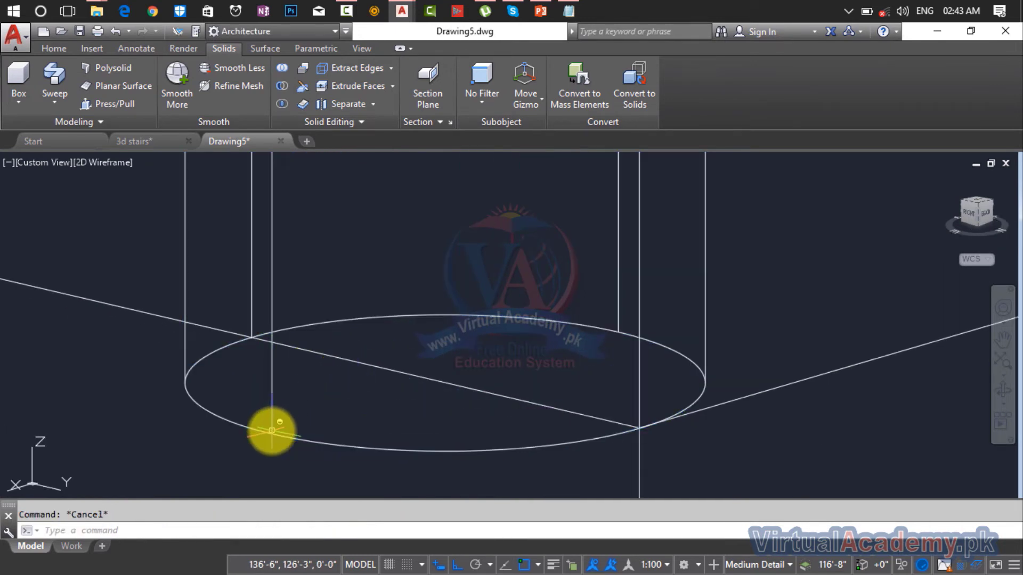
Step: Move the landing's corner post from a point on its base rim to its current base centre, seating it inside the corner edges
{"action": "type", "text": "m"}
{"action": "key", "text": "Return"}
{"action": "left_click", "coordinate": [271, 431]}
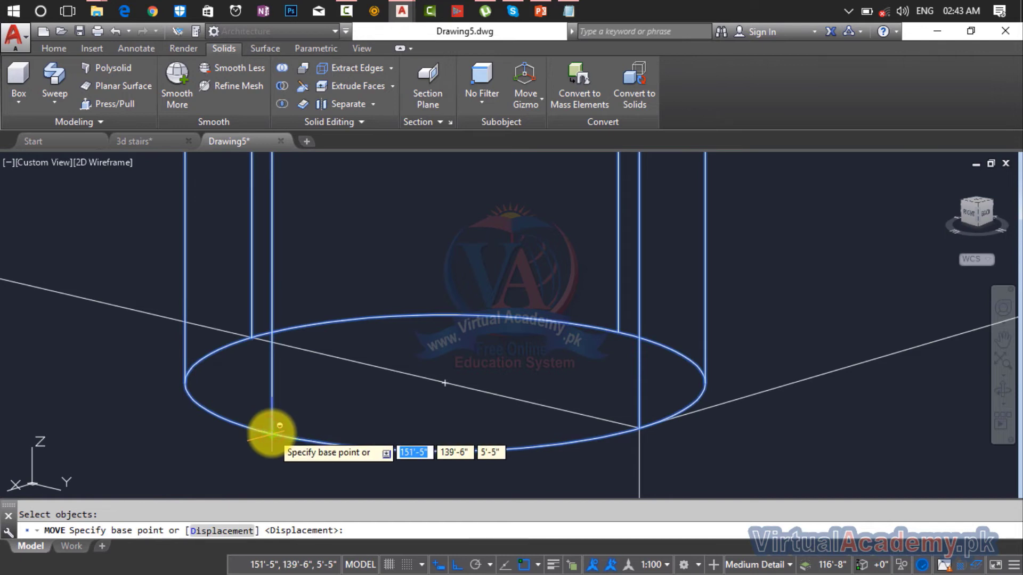
{"action": "left_click", "coordinate": [272, 433]}
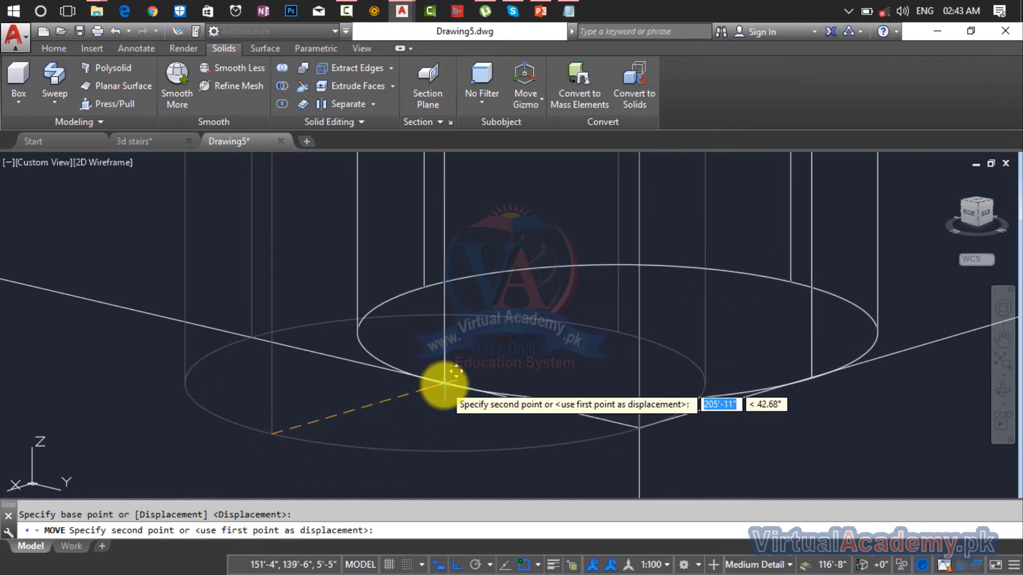
{"action": "left_click", "coordinate": [443, 383]}
{"action": "scroll", "coordinate": [441, 382], "scroll_direction": "down", "scroll_amount": 6}
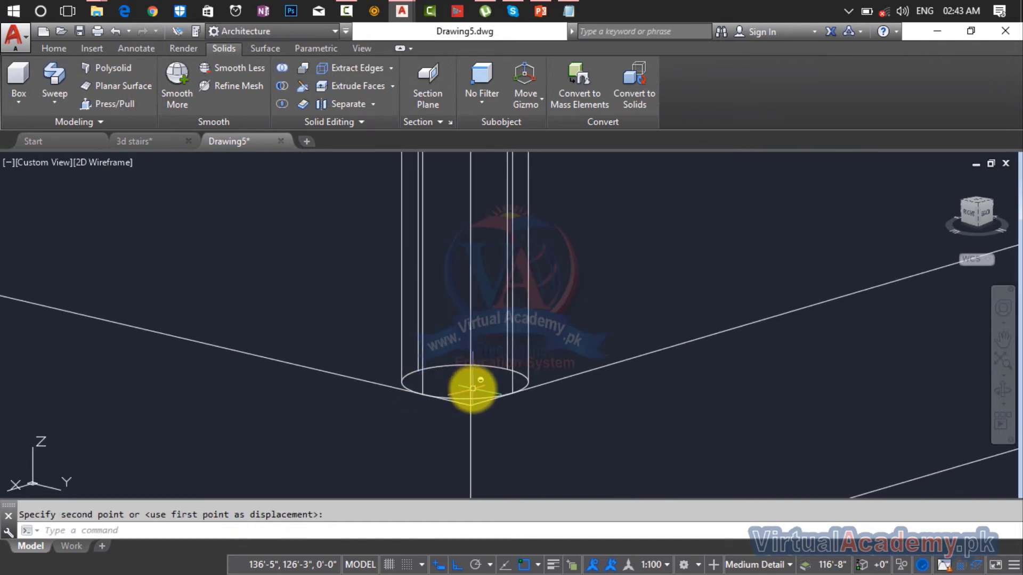
{"action": "scroll", "coordinate": [427, 423], "scroll_direction": "up", "scroll_amount": 3}
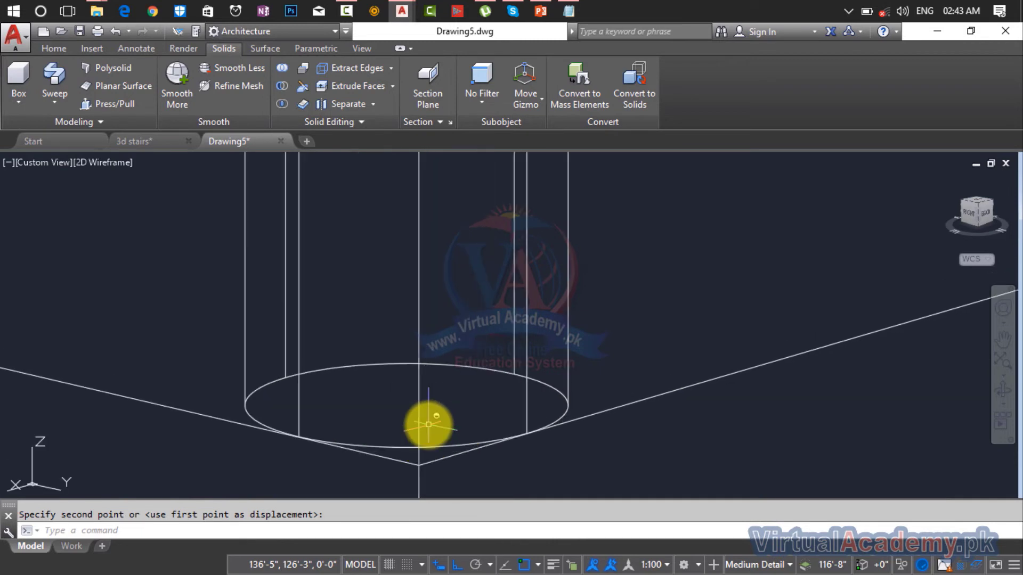
Step: Copy the corner post from its base rim point to the foot of the vertical line at the middle of the landing-level tread's end edge
{"action": "type", "text": "c"}
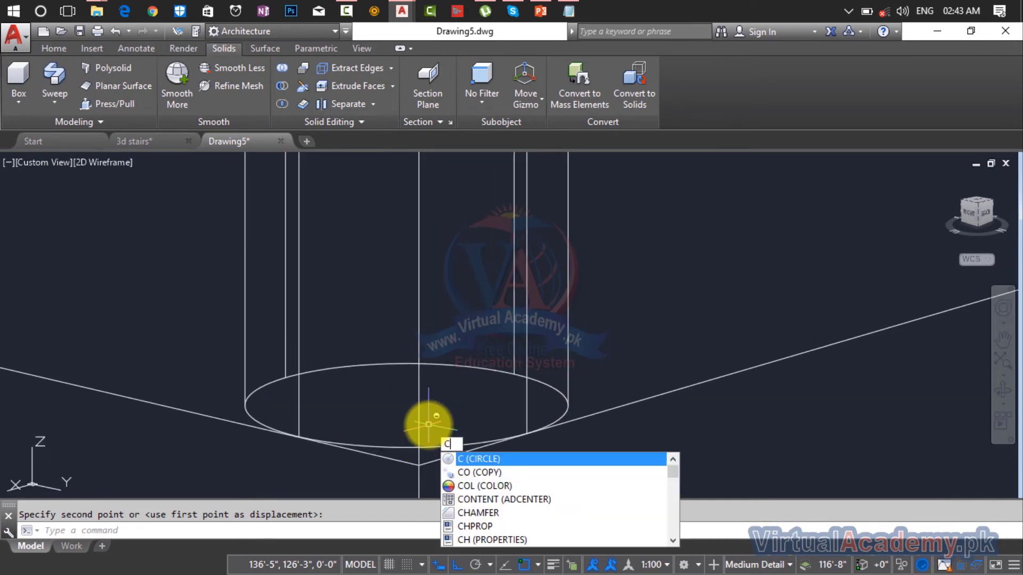
{"action": "type", "text": "p"}
{"action": "key", "text": "Return"}
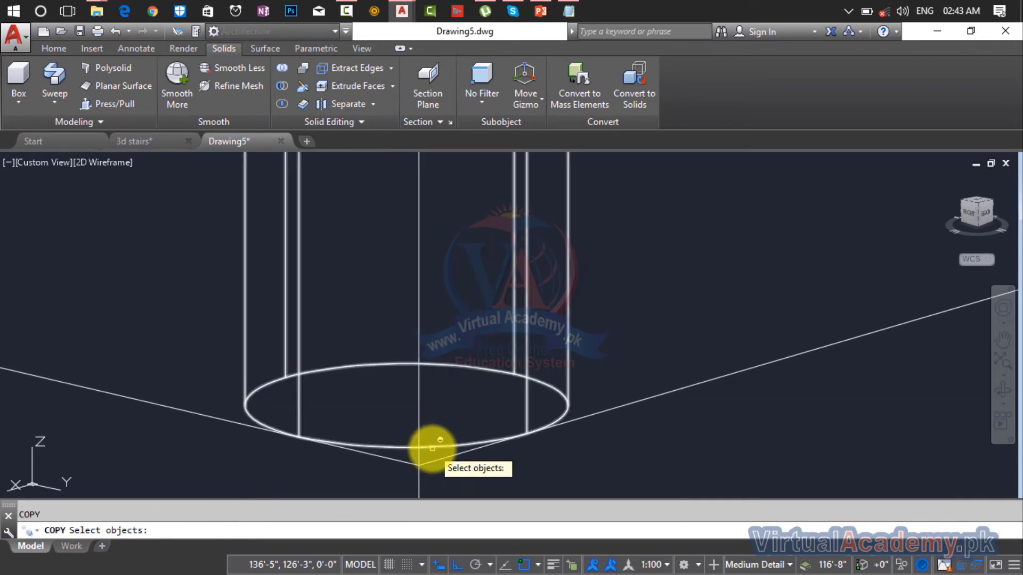
{"action": "left_click", "coordinate": [432, 445]}
{"action": "key", "text": "Return"}
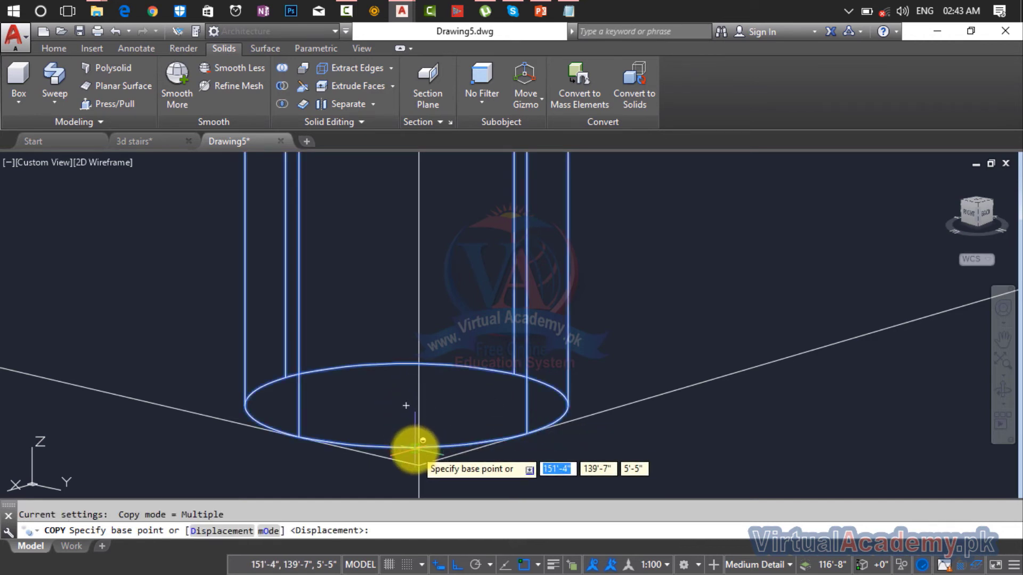
{"action": "left_click", "coordinate": [299, 436]}
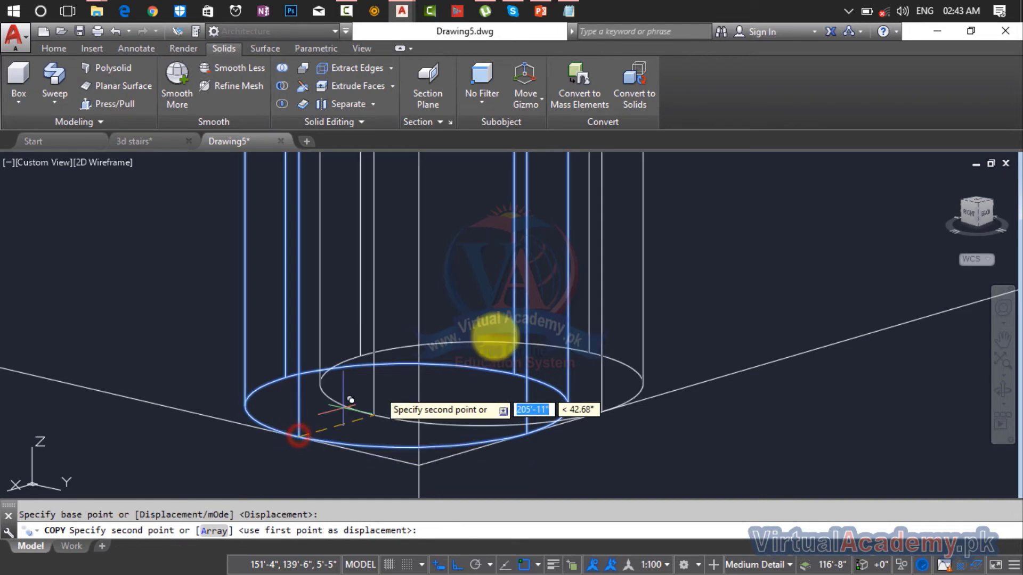
{"action": "scroll", "coordinate": [501, 337], "scroll_direction": "down", "scroll_amount": 6}
{"action": "middle_click_drag", "start_coordinate": [524, 337], "coordinate": [116, 472]}
{"action": "scroll", "coordinate": [476, 368], "scroll_direction": "down", "scroll_amount": 4}
{"action": "middle_click_drag", "start_coordinate": [469, 377], "coordinate": [135, 574]}
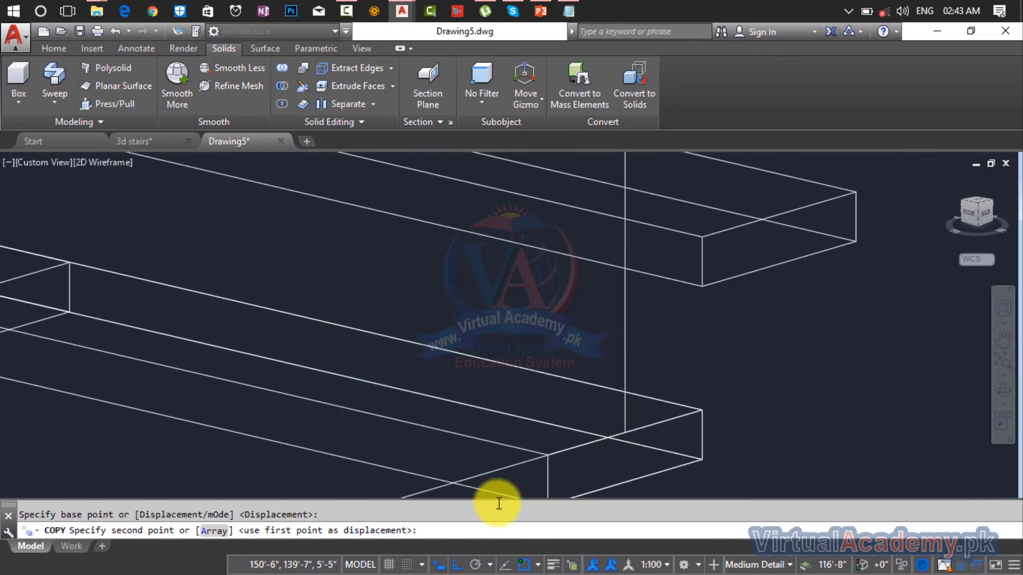
{"action": "scroll", "coordinate": [612, 455], "scroll_direction": "up", "scroll_amount": 8}
{"action": "scroll", "coordinate": [646, 403], "scroll_direction": "up", "scroll_amount": 3}
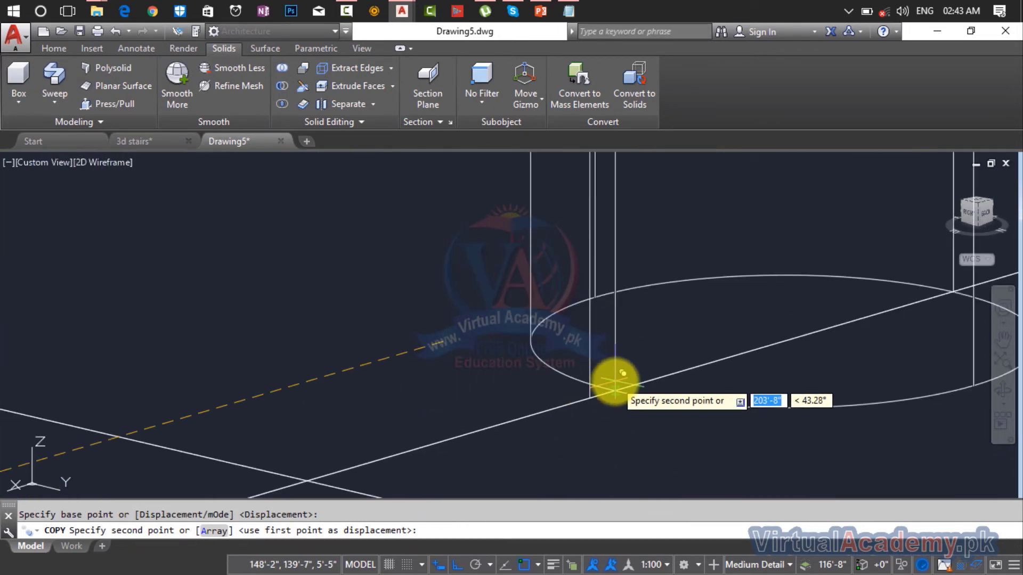
{"action": "left_click", "coordinate": [588, 401]}
{"action": "scroll", "coordinate": [309, 411], "scroll_direction": "down", "scroll_amount": 2}
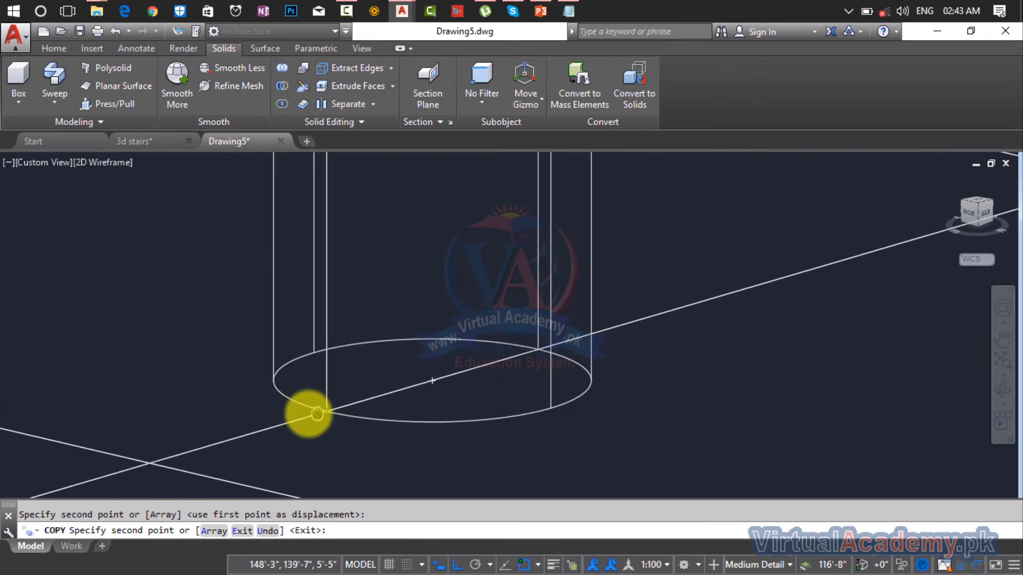
{"action": "key", "text": "Escape"}
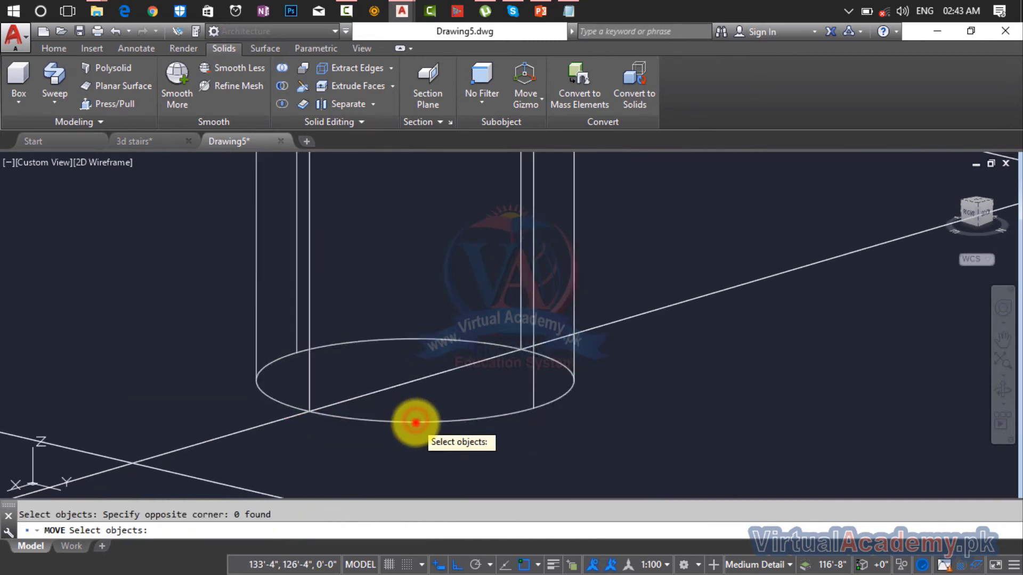
Step: Move the copied post by the opposite point on its base rim to the foot of the vertical line on the end edge
{"action": "left_click", "coordinate": [416, 420]}
{"action": "key", "text": "Return"}
{"action": "left_click", "coordinate": [534, 408]}
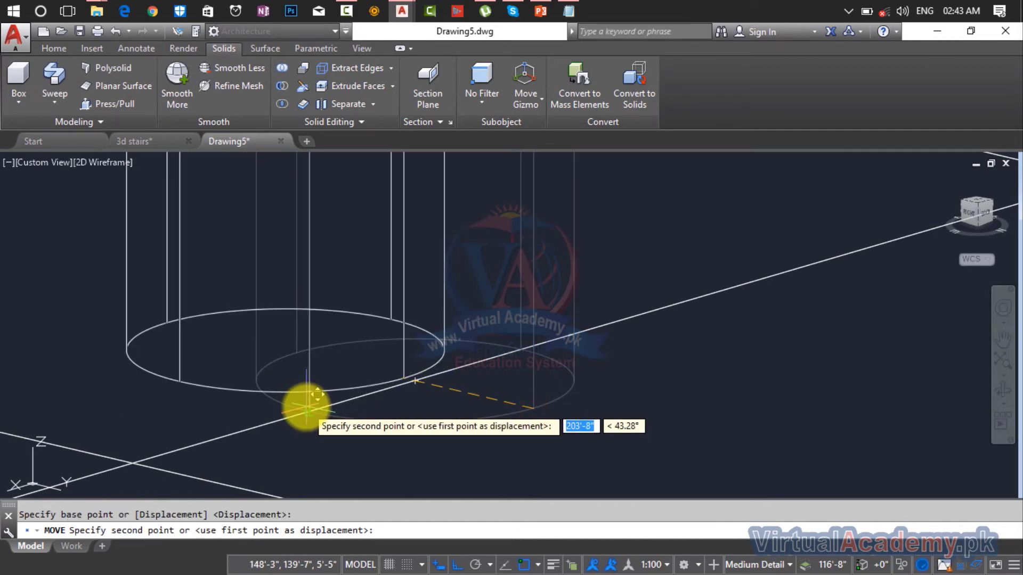
{"action": "scroll", "coordinate": [309, 404], "scroll_direction": "up", "scroll_amount": 4}
{"action": "left_click", "coordinate": [316, 445]}
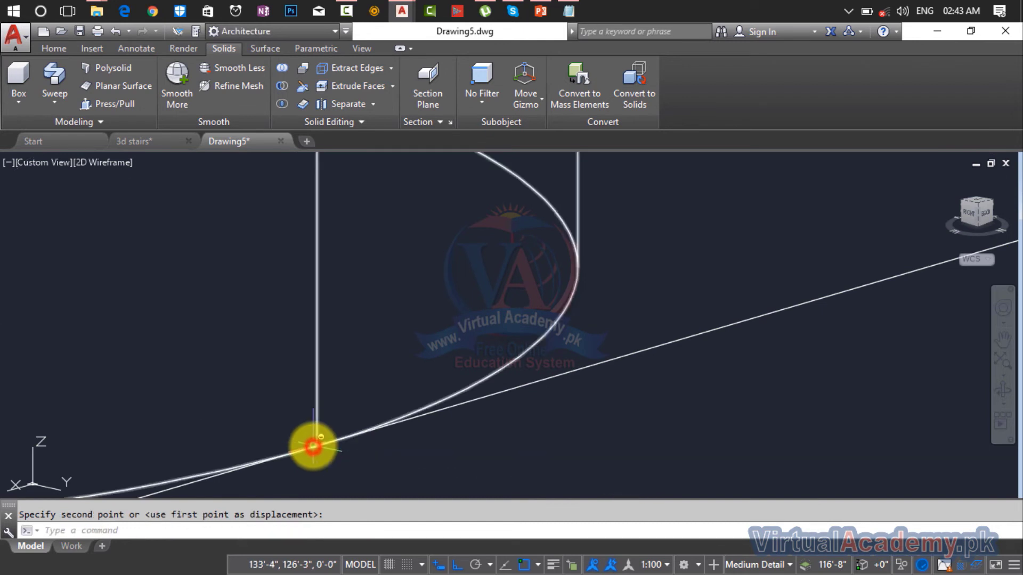
{"action": "scroll", "coordinate": [312, 445], "scroll_direction": "down", "scroll_amount": 5}
{"action": "scroll", "coordinate": [349, 434], "scroll_direction": "up", "scroll_amount": 3}
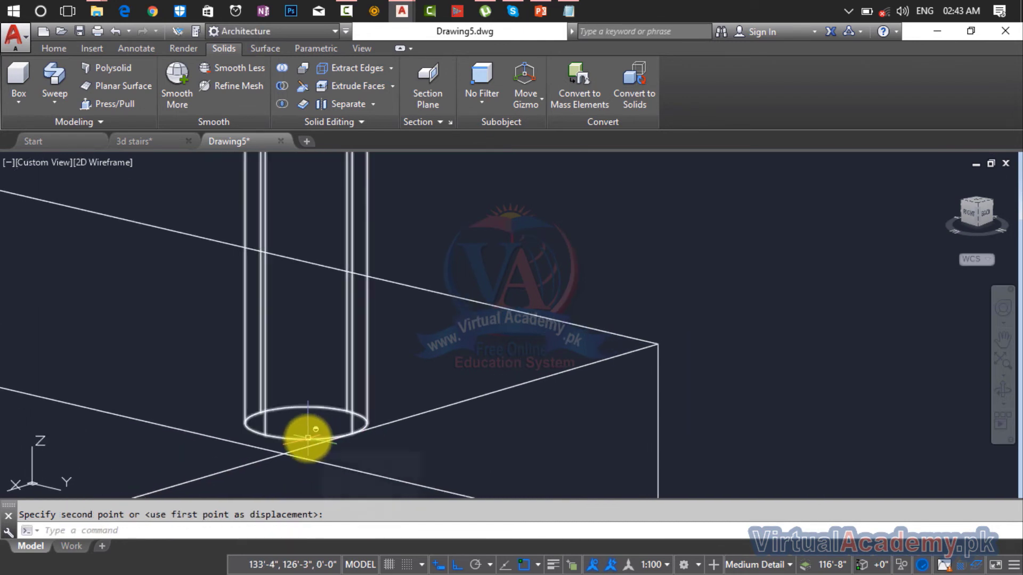
Step: Copy the adjusted post from its base rim point to the middle of the outer end edge of the first tread above the landing
{"action": "type", "text": "co"}
{"action": "key", "text": "Return"}
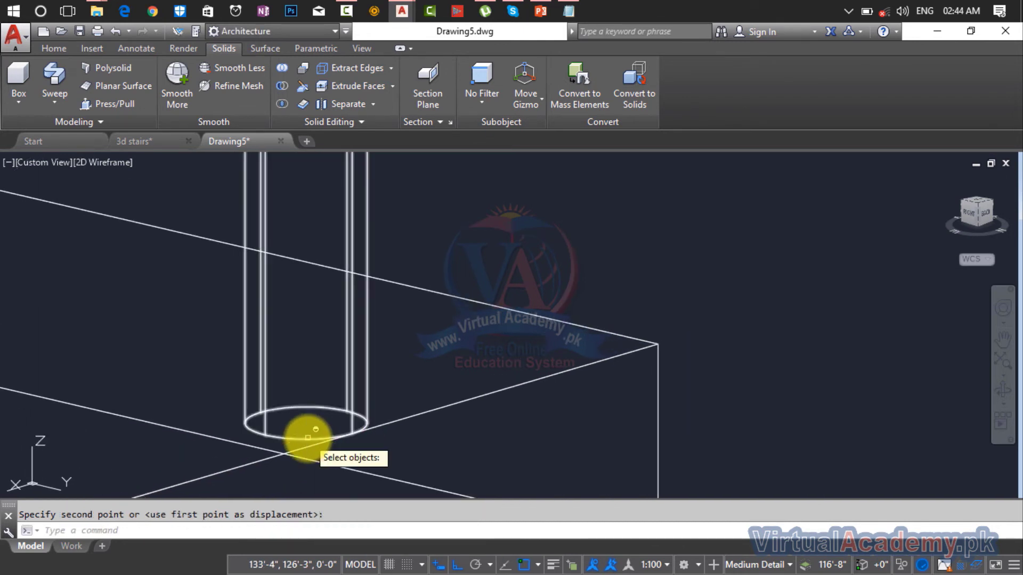
{"action": "left_click", "coordinate": [306, 438]}
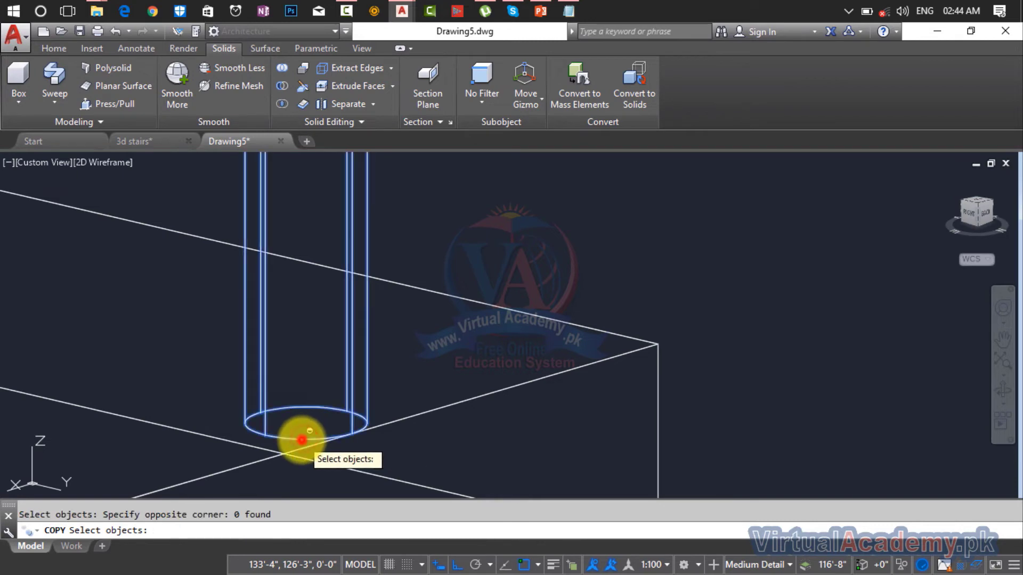
{"action": "key", "text": "Return"}
{"action": "scroll", "coordinate": [358, 433], "scroll_direction": "up", "scroll_amount": 4}
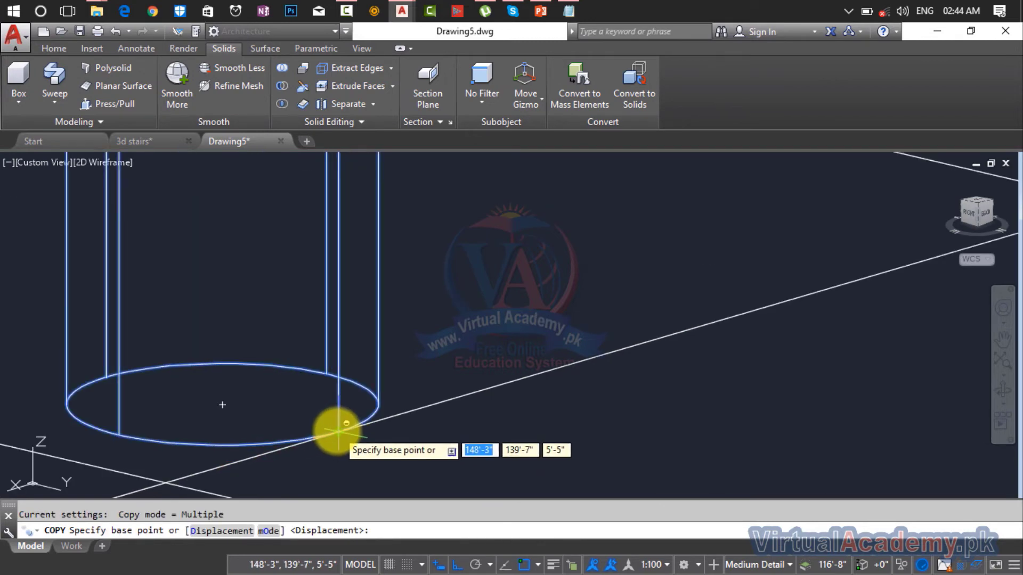
{"action": "left_click", "coordinate": [338, 431]}
{"action": "scroll", "coordinate": [331, 427], "scroll_direction": "down", "scroll_amount": 6}
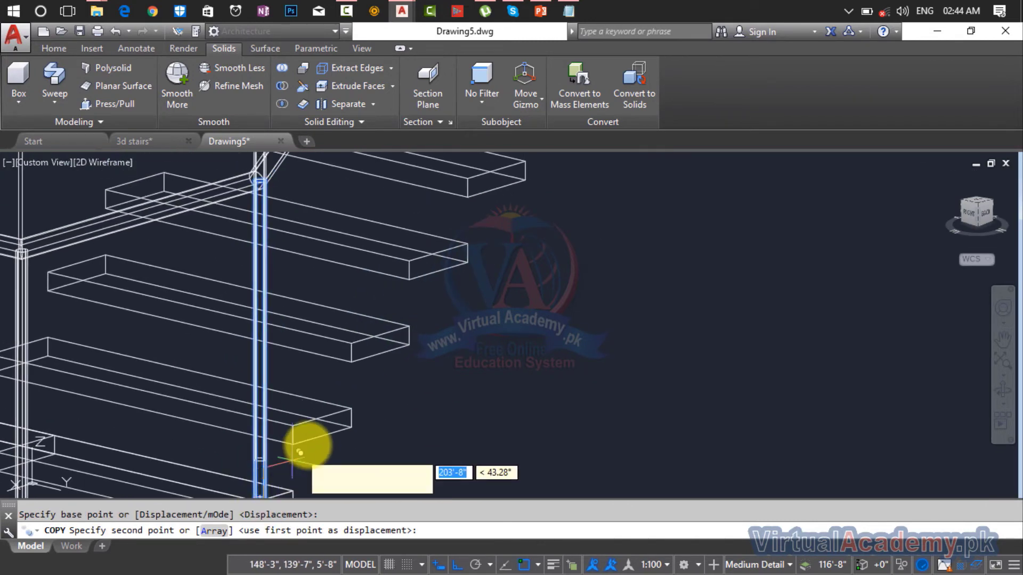
{"action": "scroll", "coordinate": [301, 447], "scroll_direction": "up", "scroll_amount": 5}
{"action": "left_click", "coordinate": [341, 385]}
{"action": "scroll", "coordinate": [336, 384], "scroll_direction": "down", "scroll_amount": 5}
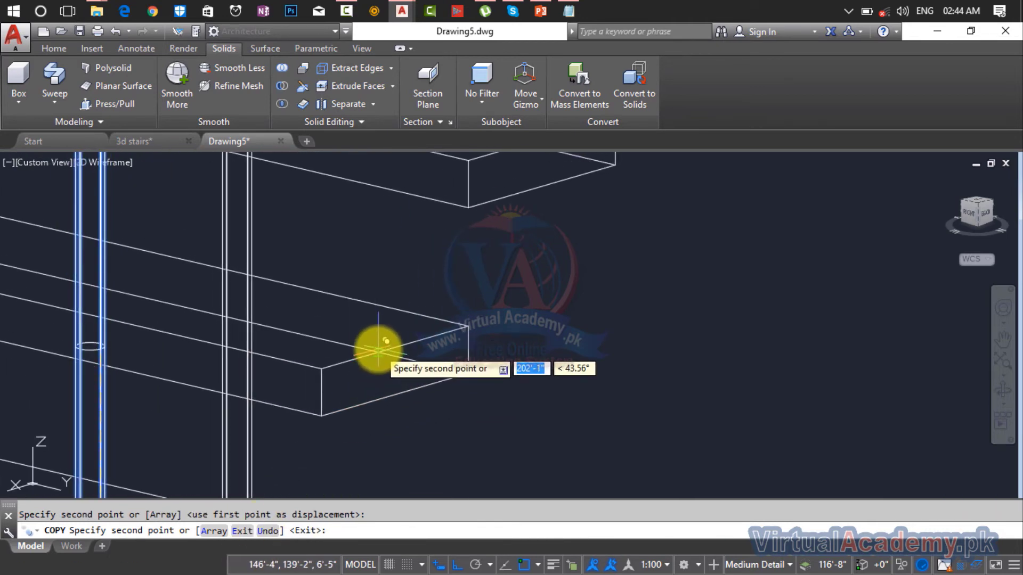
Step: Place further copies of the post at the middle of the outer end edges of the second, third and fourth treads above the landing
{"action": "scroll", "coordinate": [380, 348], "scroll_direction": "up", "scroll_amount": 4}
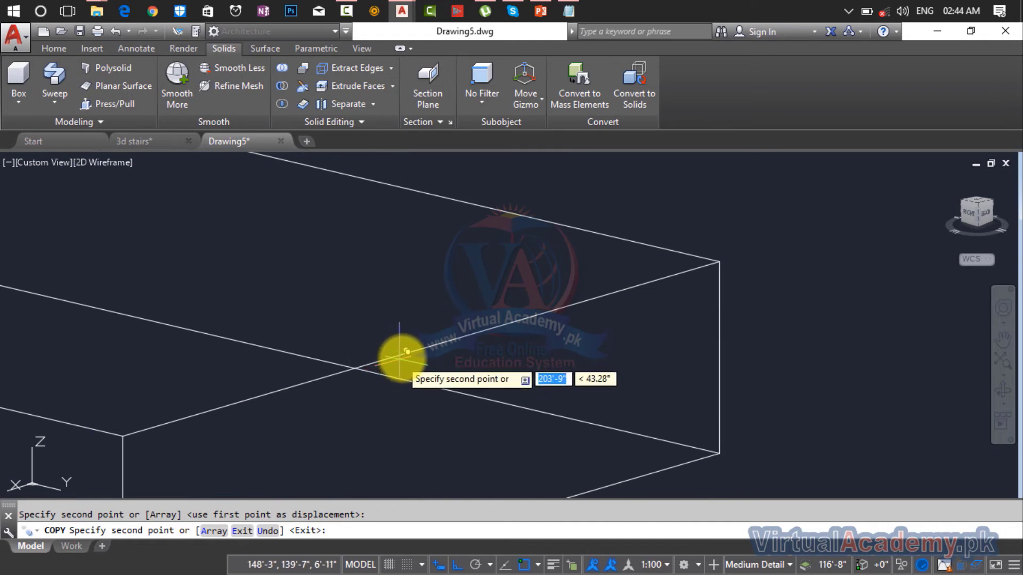
{"action": "left_click", "coordinate": [424, 349]}
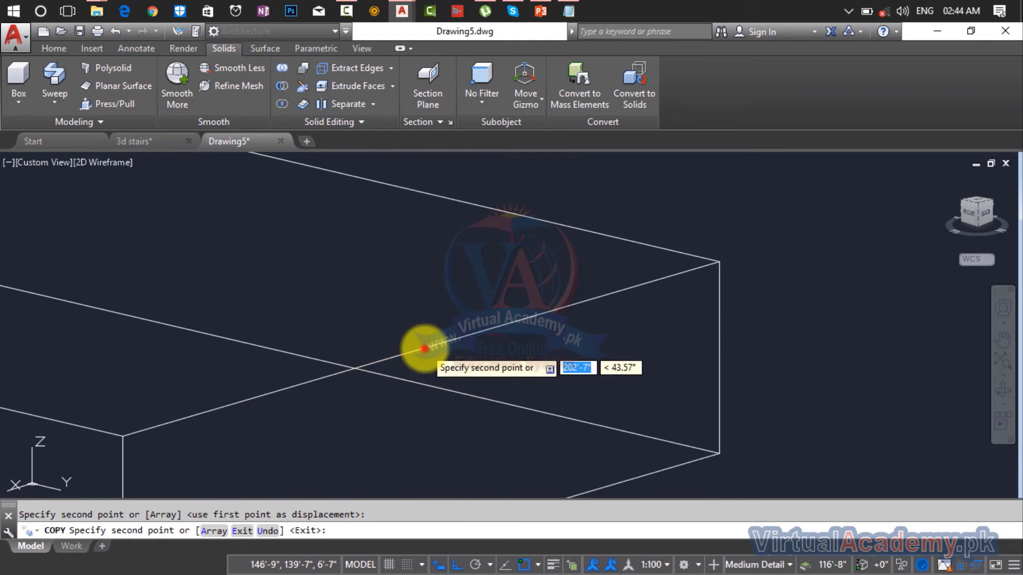
{"action": "scroll", "coordinate": [425, 348], "scroll_direction": "down", "scroll_amount": 4}
{"action": "middle_click_drag", "start_coordinate": [424, 349], "coordinate": [318, 428]}
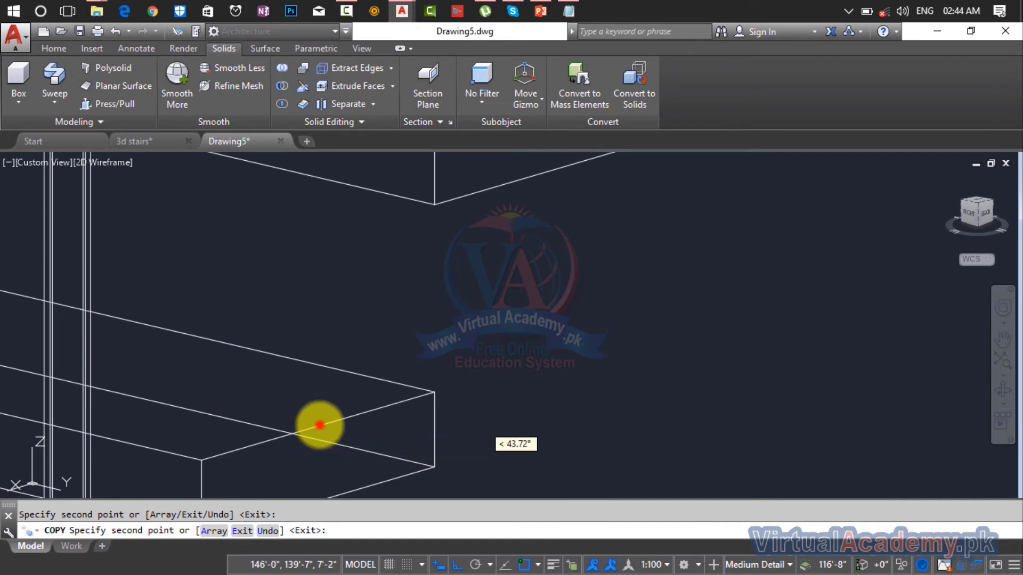
{"action": "left_click", "coordinate": [320, 425]}
{"action": "scroll", "coordinate": [319, 425], "scroll_direction": "down", "scroll_amount": 4}
{"action": "middle_click_drag", "start_coordinate": [349, 344], "coordinate": [151, 513]}
{"action": "scroll", "coordinate": [217, 453], "scroll_direction": "up", "scroll_amount": 6}
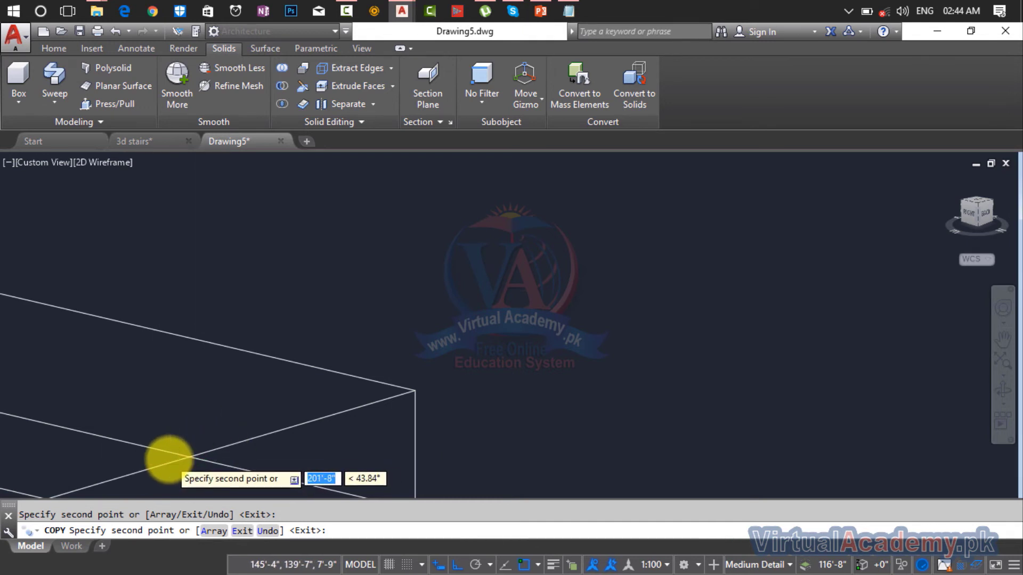
{"action": "middle_click_drag", "start_coordinate": [166, 458], "coordinate": [191, 418]}
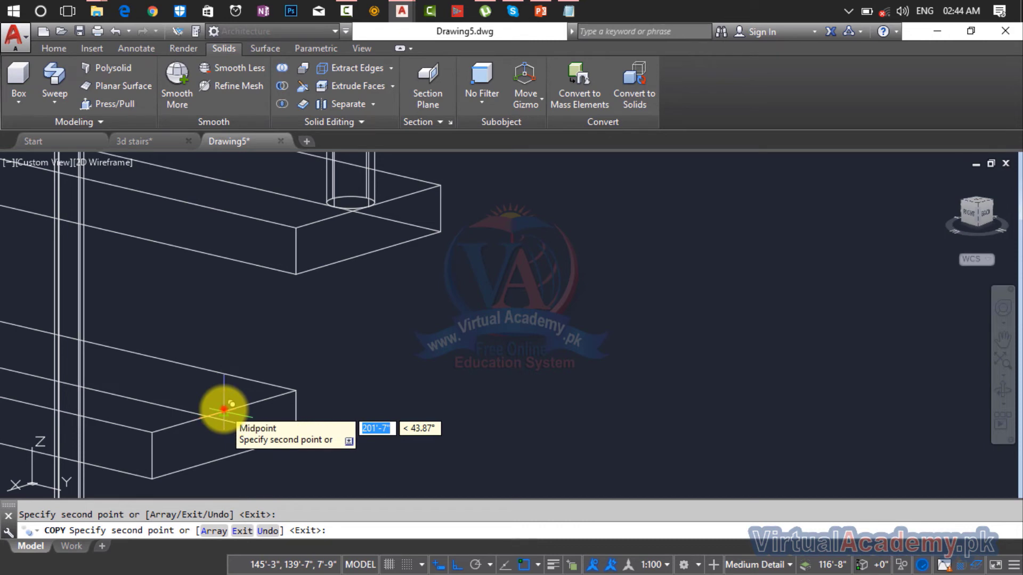
Step: Place a copy of the post at the middle of the inner end edge of the fourth tread above the landing and finish copying
{"action": "scroll", "coordinate": [226, 407], "scroll_direction": "down", "scroll_amount": 5}
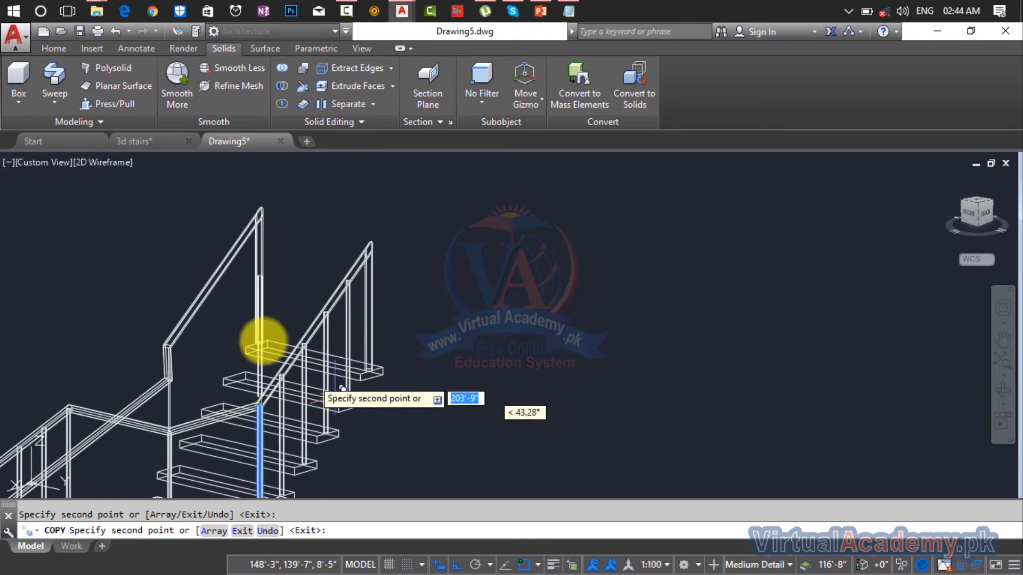
{"action": "scroll", "coordinate": [259, 338], "scroll_direction": "up", "scroll_amount": 3}
{"action": "scroll", "coordinate": [235, 397], "scroll_direction": "up", "scroll_amount": 6}
{"action": "middle_click_drag", "start_coordinate": [232, 402], "coordinate": [401, 268]}
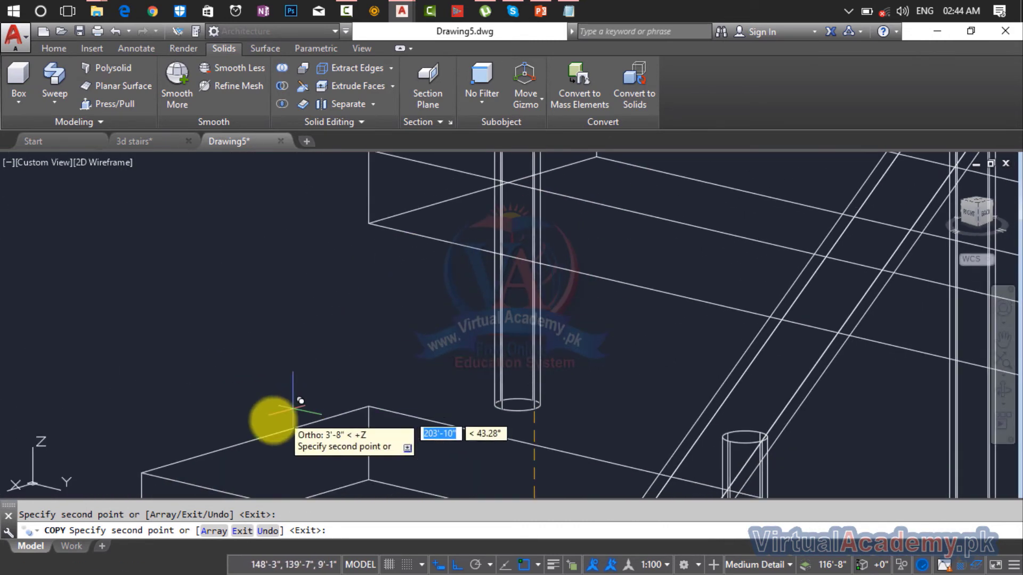
{"action": "scroll", "coordinate": [254, 437], "scroll_direction": "up", "scroll_amount": 6}
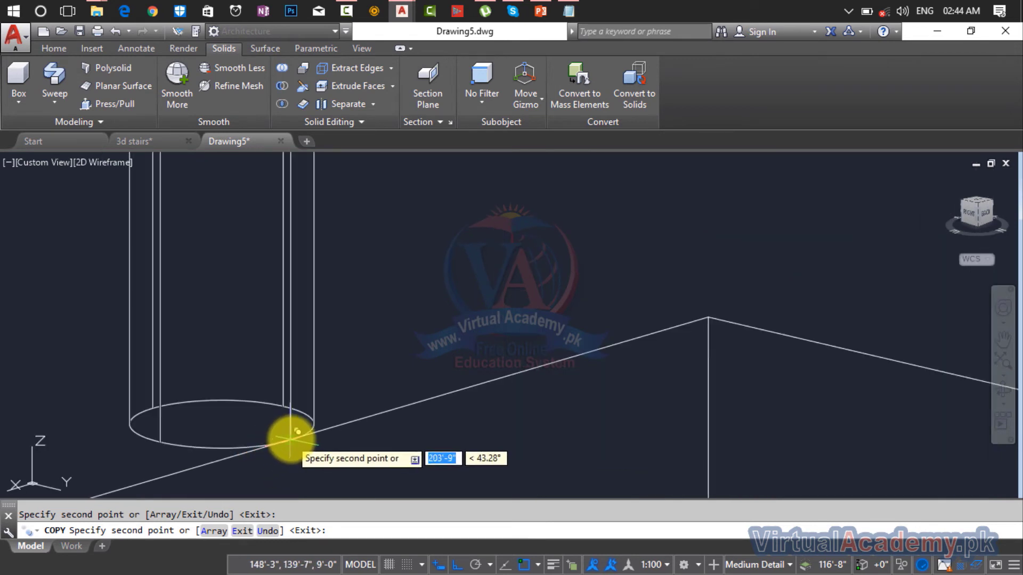
{"action": "scroll", "coordinate": [325, 427], "scroll_direction": "down", "scroll_amount": 4}
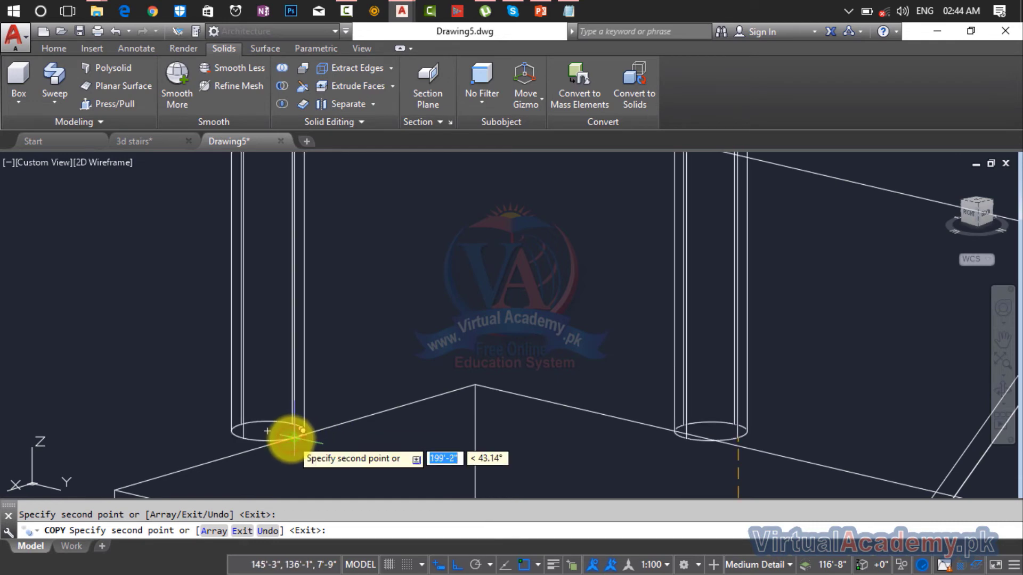
{"action": "key", "text": "Escape"}
{"action": "scroll", "coordinate": [294, 438], "scroll_direction": "down", "scroll_amount": 4}
{"action": "middle_click_drag", "start_coordinate": [294, 439], "coordinate": [442, 347]}
{"action": "middle_click_drag", "start_coordinate": [382, 429], "coordinate": [230, 443], "text": "shift"}
{"action": "scroll", "coordinate": [230, 444], "scroll_direction": "up", "scroll_amount": 8}
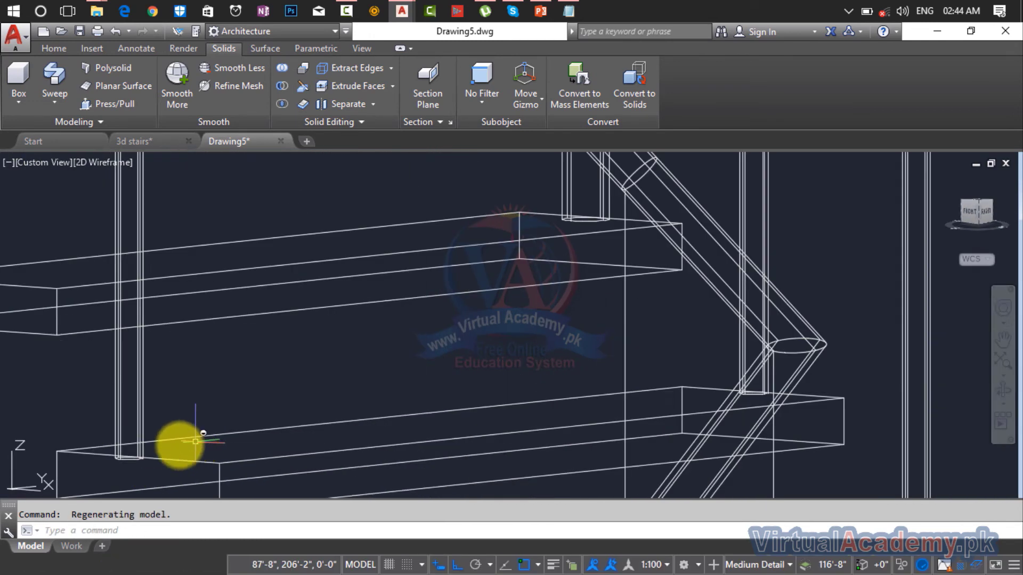
Step: Move the post on the inner end of the fourth tread above the landing by its base rim point to the edge's midpoint
{"action": "mouse_move", "coordinate": [291, 430]}
{"action": "middle_mouse_down", "text": "shift"}
{"action": "mouse_move", "coordinate": [288, 445]}
{"action": "mouse_move", "coordinate": [276, 422]}
{"action": "middle_mouse_up", "text": "shift"}
{"action": "scroll", "coordinate": [276, 422], "scroll_direction": "up", "scroll_amount": 4}
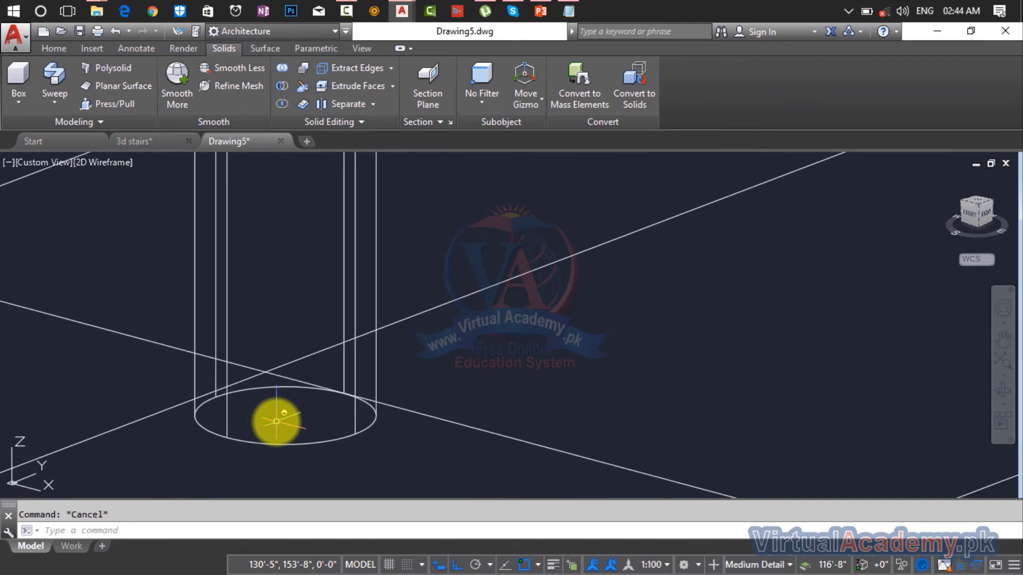
{"action": "type", "text": "n"}
{"action": "key", "text": "Escape"}
{"action": "type", "text": "m"}
{"action": "key", "text": "Return"}
{"action": "left_click", "coordinate": [277, 445]}
{"action": "key", "text": "Return"}
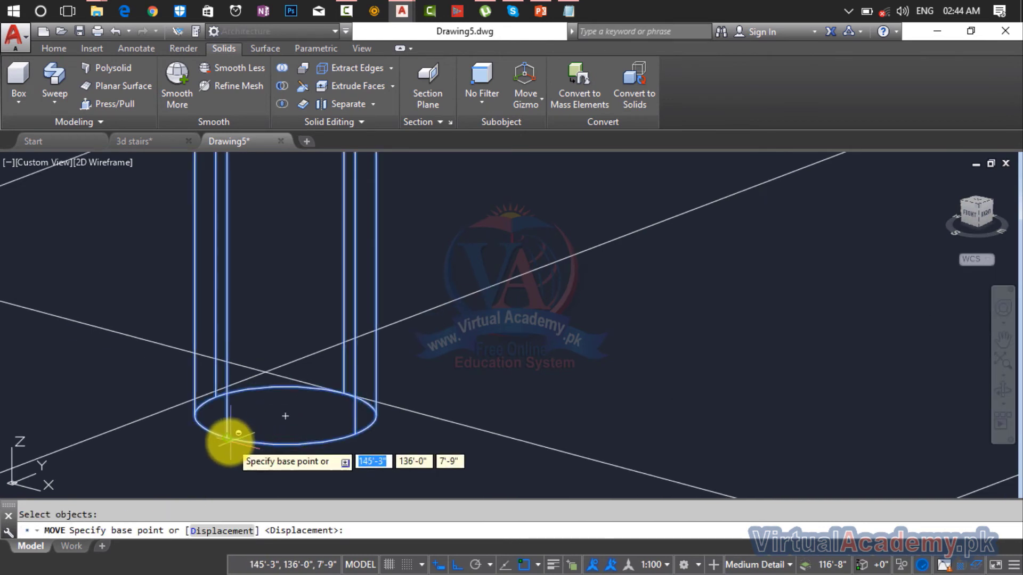
{"action": "left_click", "coordinate": [223, 441]}
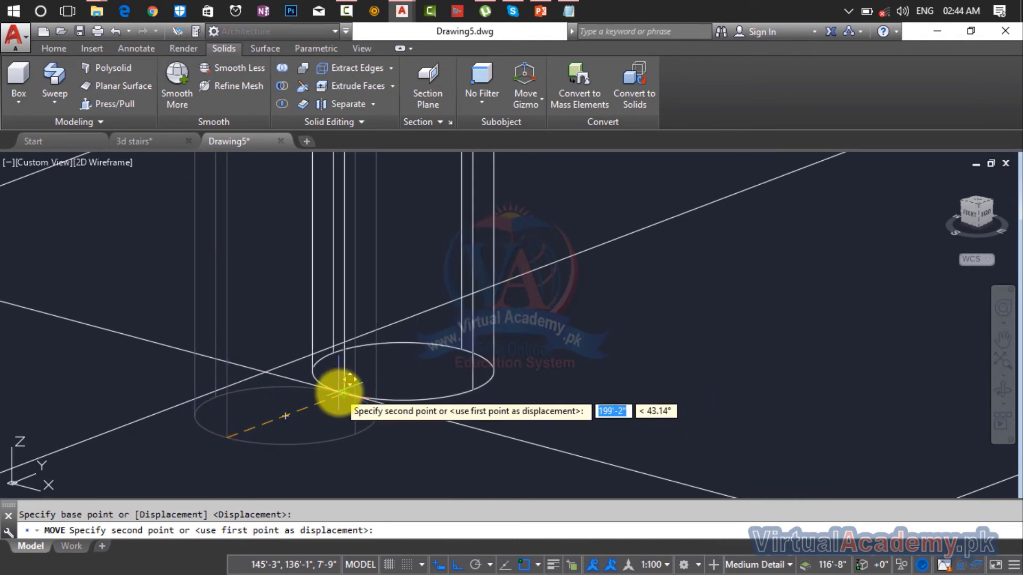
{"action": "left_click", "coordinate": [344, 393]}
{"action": "scroll", "coordinate": [342, 392], "scroll_direction": "down", "scroll_amount": 3}
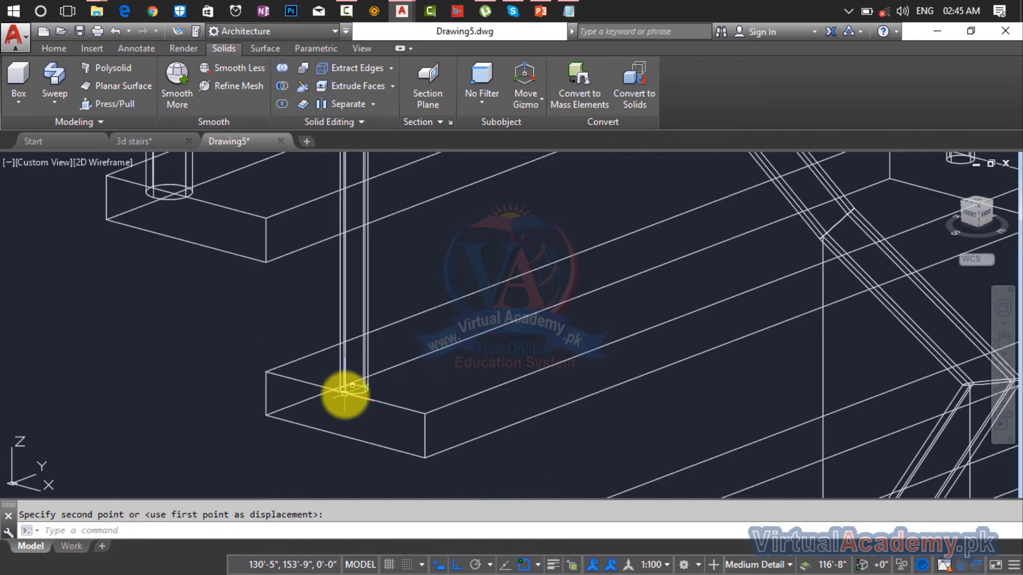
Step: Copy the adjusted post from its base rim point to the middle of the third tread's inner end edge above the landing
{"action": "scroll", "coordinate": [339, 390], "scroll_direction": "up", "scroll_amount": 2}
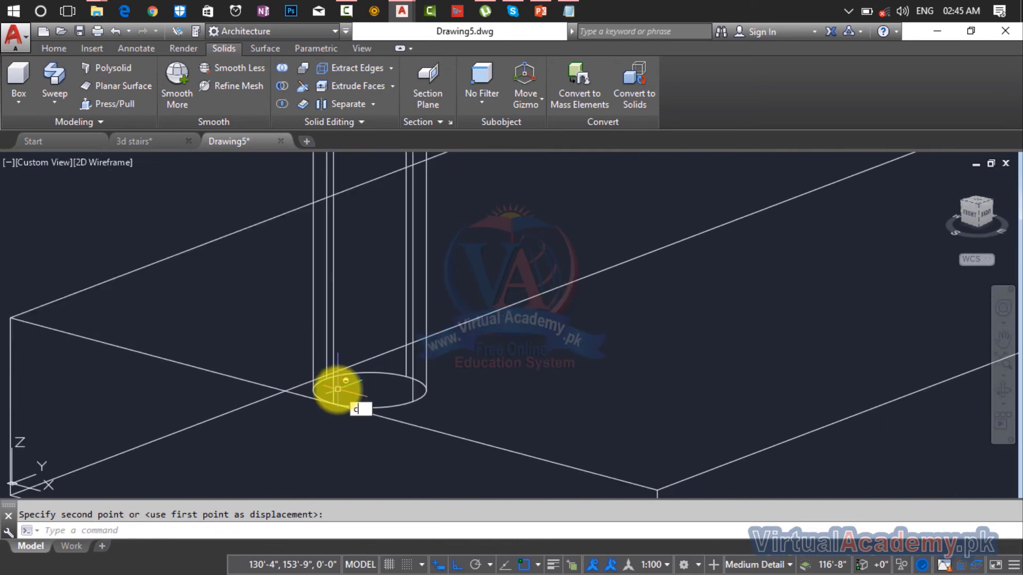
{"action": "type", "text": "o"}
{"action": "key", "text": "Return"}
{"action": "left_click", "coordinate": [335, 384]}
{"action": "key", "text": "Return"}
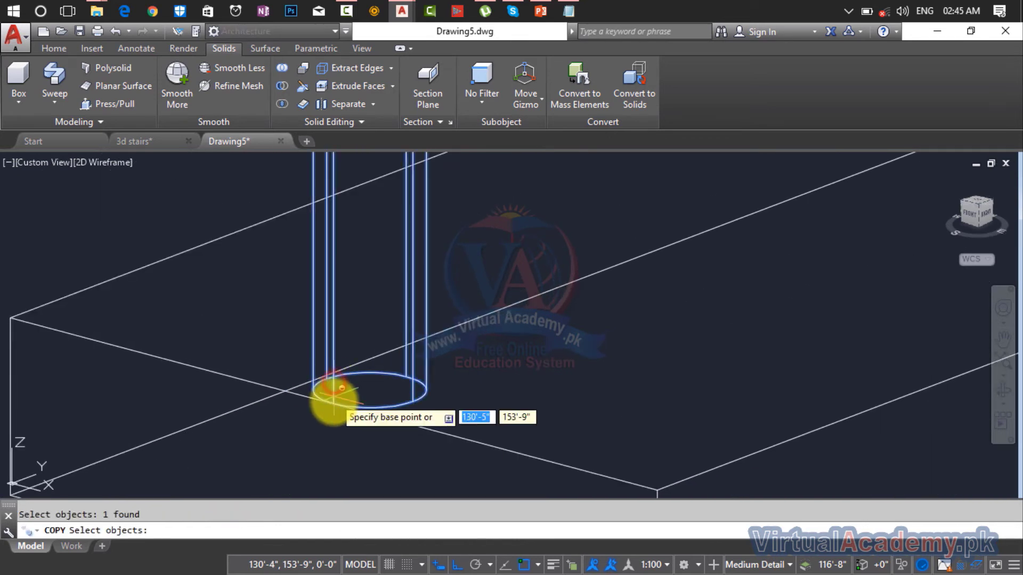
{"action": "scroll", "coordinate": [330, 406], "scroll_direction": "down", "scroll_amount": 5}
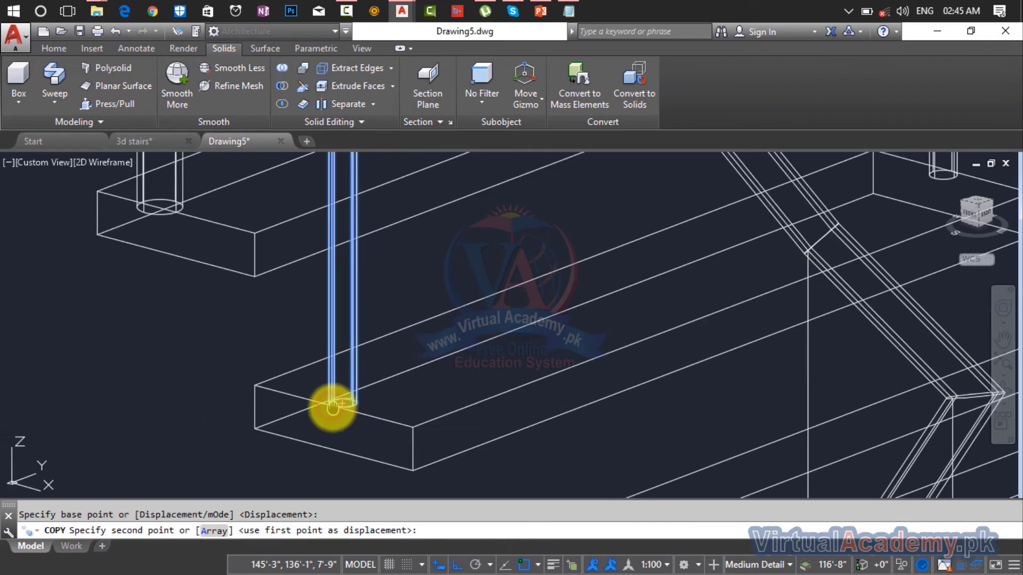
{"action": "middle_click_drag", "start_coordinate": [331, 406], "coordinate": [248, 270]}
{"action": "middle_click_drag", "start_coordinate": [391, 465], "coordinate": [365, 390]}
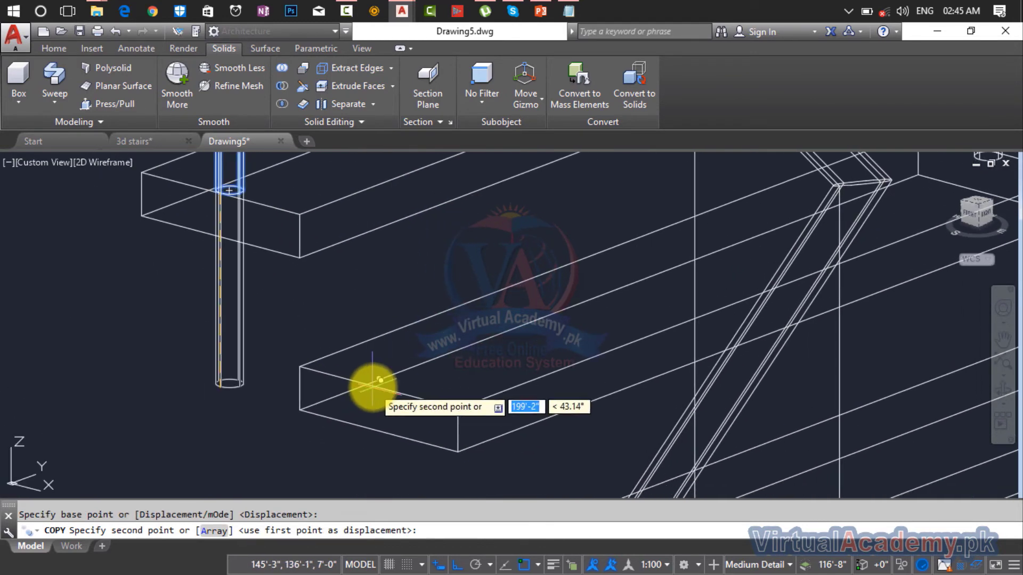
{"action": "left_click", "coordinate": [379, 386]}
{"action": "scroll", "coordinate": [432, 400], "scroll_direction": "down", "scroll_amount": 2}
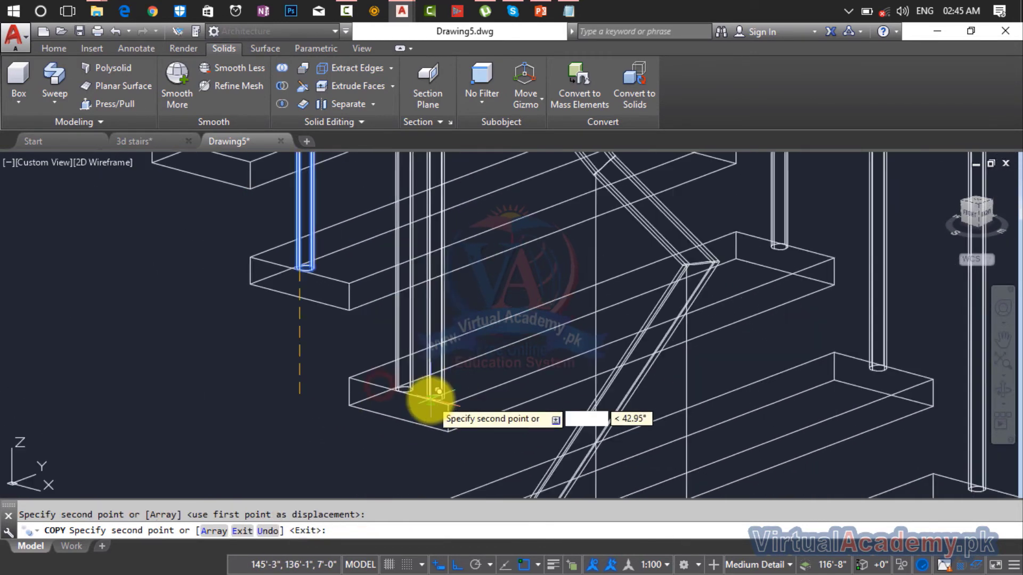
Step: Place further copies of the post at the middle of the inner end edges of the second and first treads above the landing
{"action": "middle_click_drag", "start_coordinate": [431, 399], "coordinate": [227, 276]}
{"action": "scroll", "coordinate": [294, 380], "scroll_direction": "up", "scroll_amount": 5}
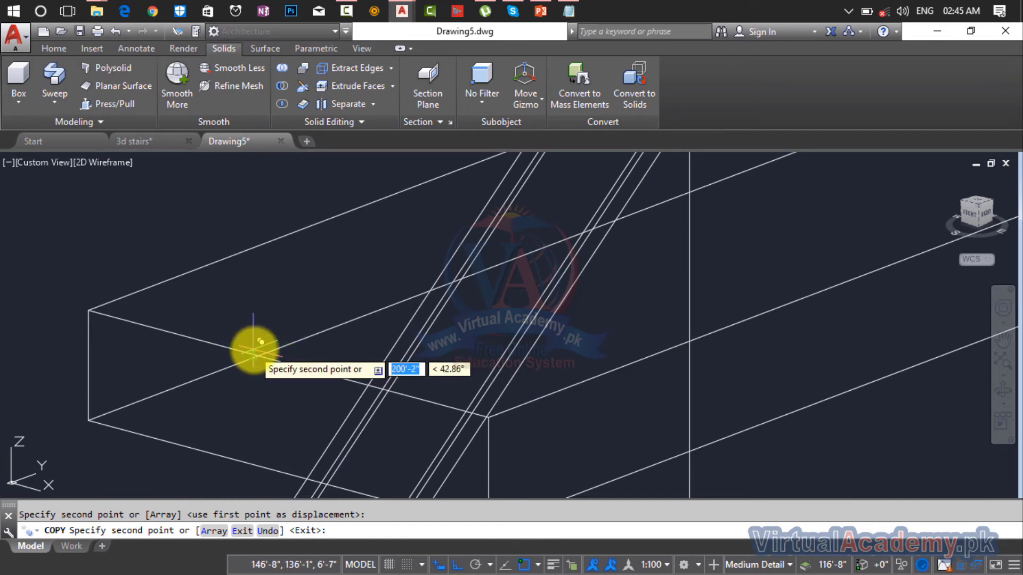
{"action": "scroll", "coordinate": [298, 362], "scroll_direction": "down", "scroll_amount": 2}
{"action": "middle_click_drag", "start_coordinate": [304, 368], "coordinate": [329, 383], "text": "shift"}
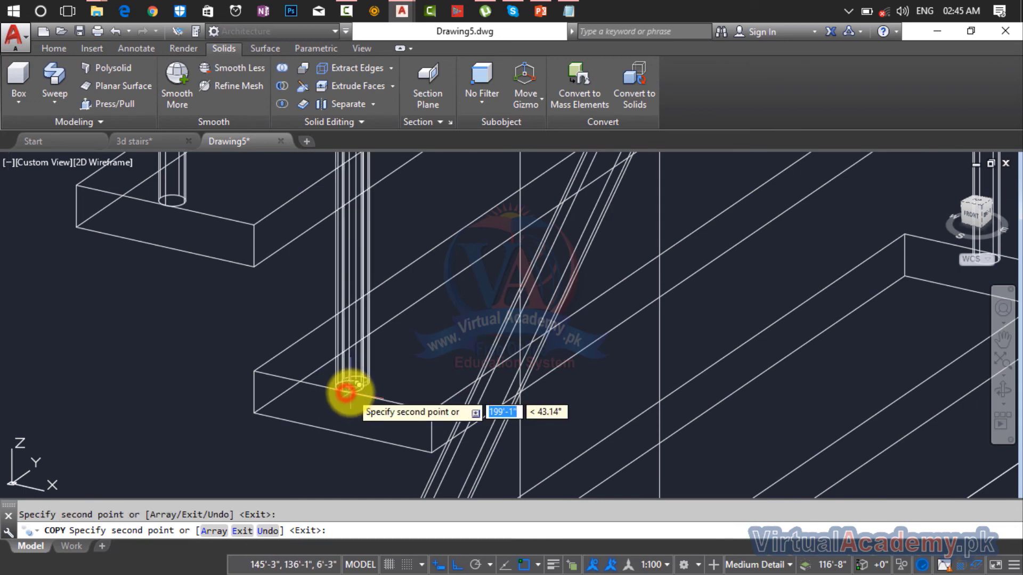
{"action": "scroll", "coordinate": [342, 392], "scroll_direction": "down", "scroll_amount": 3}
{"action": "scroll", "coordinate": [378, 367], "scroll_direction": "up", "scroll_amount": 3}
{"action": "scroll", "coordinate": [389, 367], "scroll_direction": "up", "scroll_amount": 3}
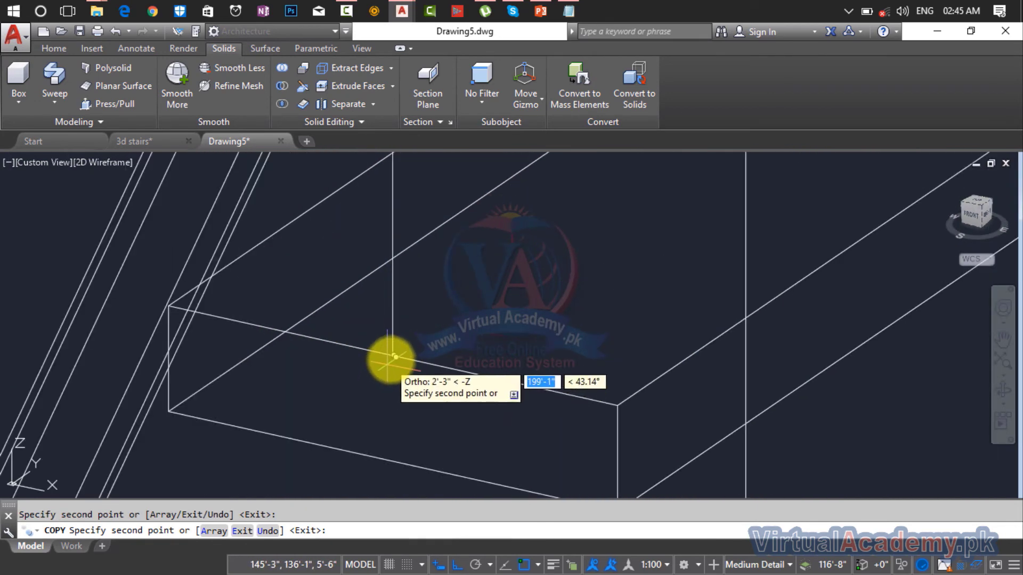
{"action": "left_click", "coordinate": [388, 352]}
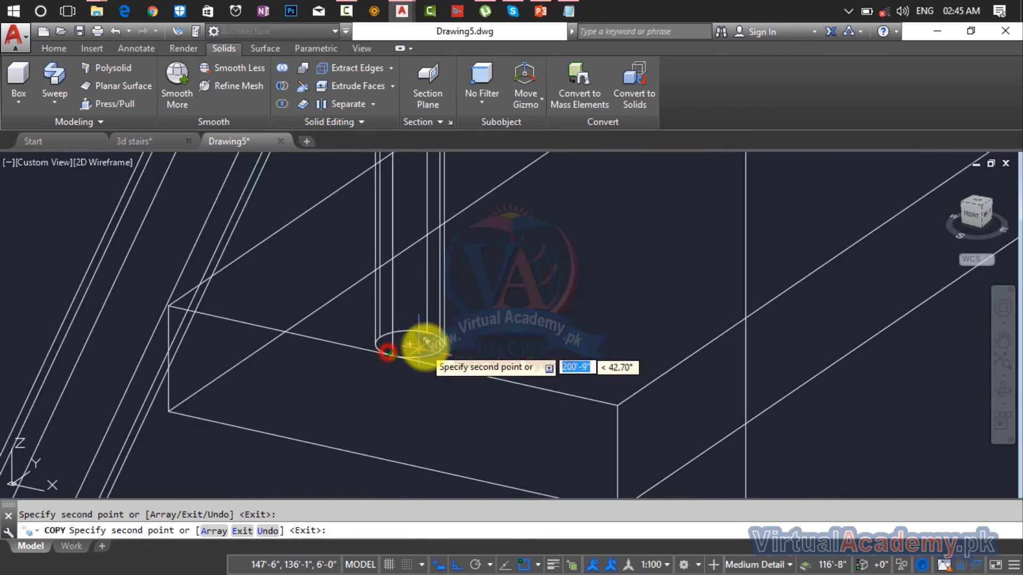
Step: Place a copy of the post at the foot of the vertical line on the landing's inner edge and finish copying
{"action": "scroll", "coordinate": [428, 349], "scroll_direction": "down", "scroll_amount": 3}
{"action": "middle_click_drag", "start_coordinate": [450, 355], "coordinate": [364, 246]}
{"action": "scroll", "coordinate": [411, 313], "scroll_direction": "up", "scroll_amount": 1}
{"action": "scroll", "coordinate": [412, 314], "scroll_direction": "up", "scroll_amount": 3}
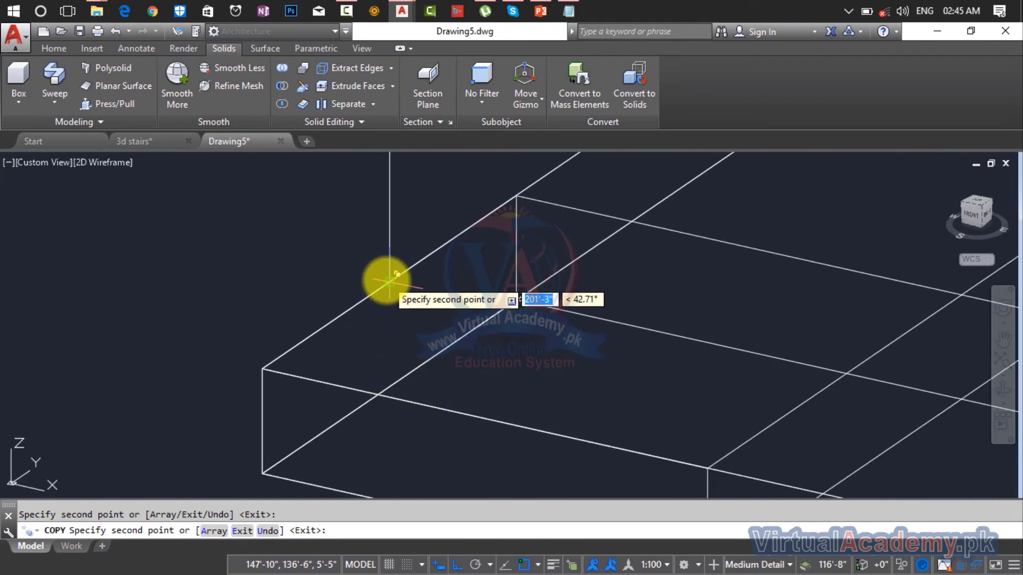
{"action": "scroll", "coordinate": [397, 295], "scroll_direction": "down", "scroll_amount": 3}
{"action": "scroll", "coordinate": [402, 303], "scroll_direction": "up", "scroll_amount": 3}
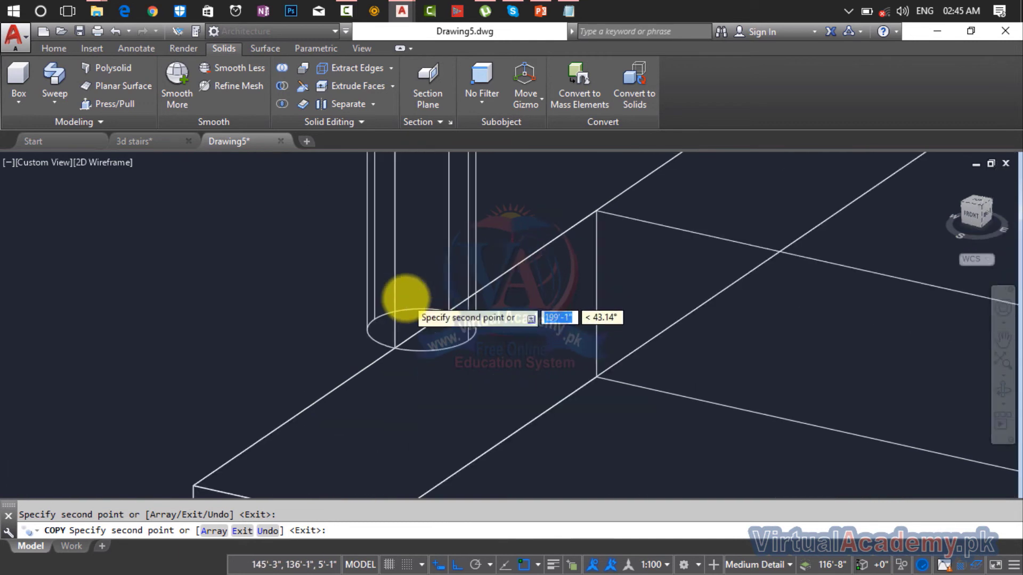
{"action": "key", "text": "Escape"}
Step: Move the landing post by the adjacent point on its base rim to the foot of the vertical line on the landing edge
{"action": "key", "text": "Return"}
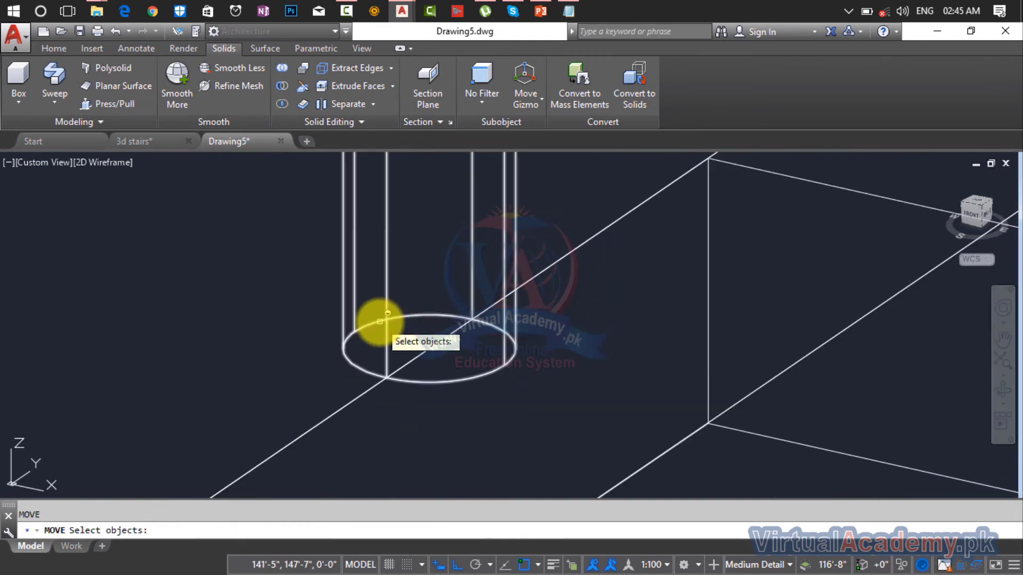
{"action": "left_click", "coordinate": [388, 320]}
{"action": "key", "text": "Return"}
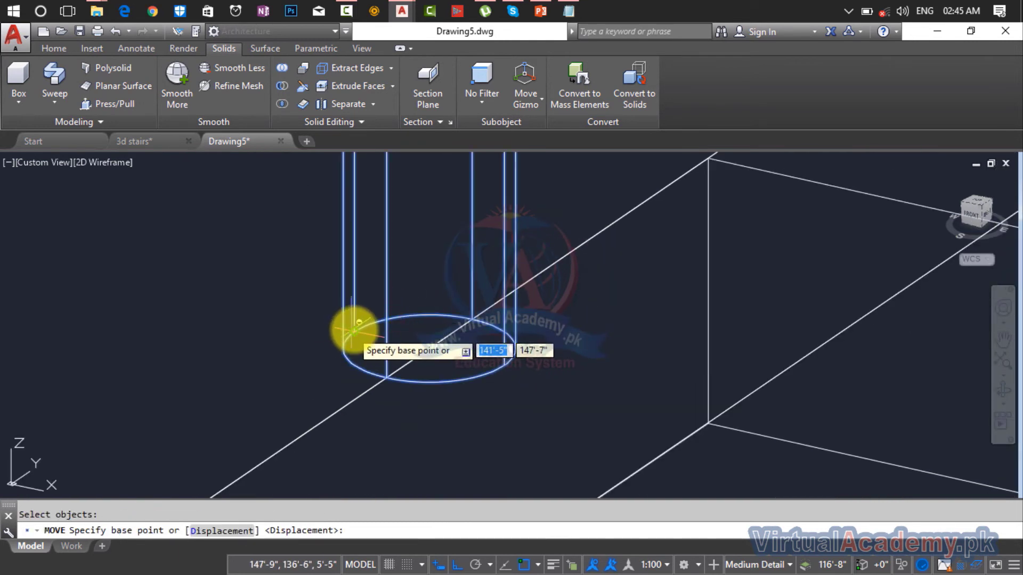
{"action": "left_click", "coordinate": [357, 329]}
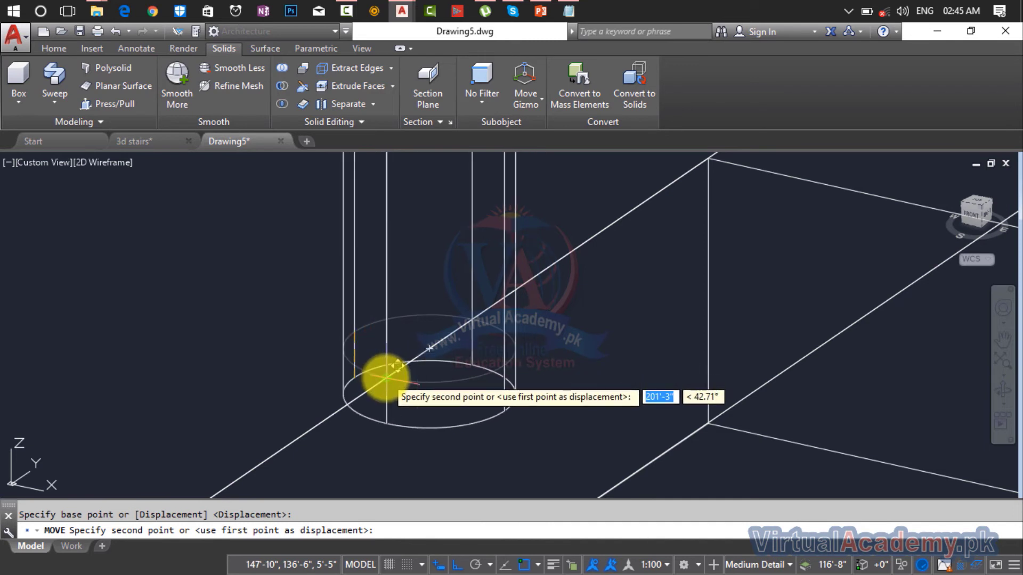
{"action": "left_click", "coordinate": [386, 377]}
{"action": "scroll", "coordinate": [386, 377], "scroll_direction": "down", "scroll_amount": 5}
{"action": "key", "text": "Escape"}
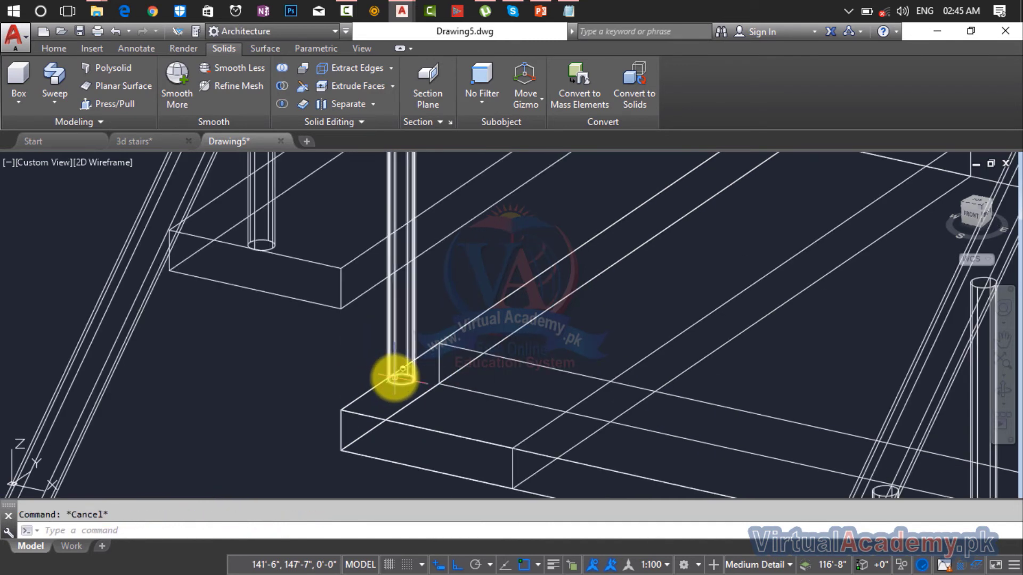
Step: Copy the landing post from its base rim point to the middle of the first tread's inner end edge below the landing and finish copying
{"action": "type", "text": "co"}
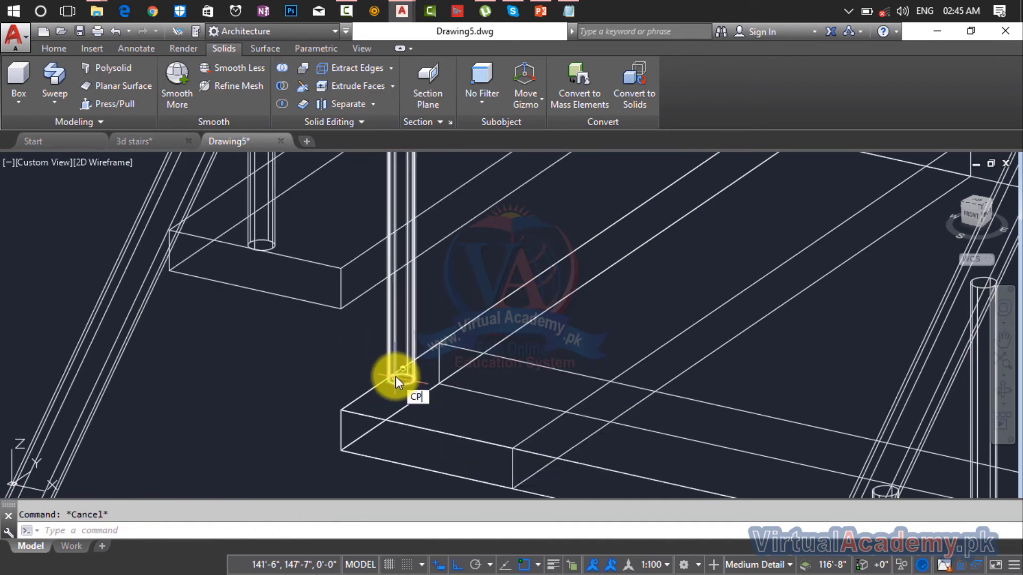
{"action": "key", "text": "Return"}
{"action": "left_click", "coordinate": [399, 381]}
{"action": "key", "text": "Return"}
{"action": "scroll", "coordinate": [388, 383], "scroll_direction": "up", "scroll_amount": 2}
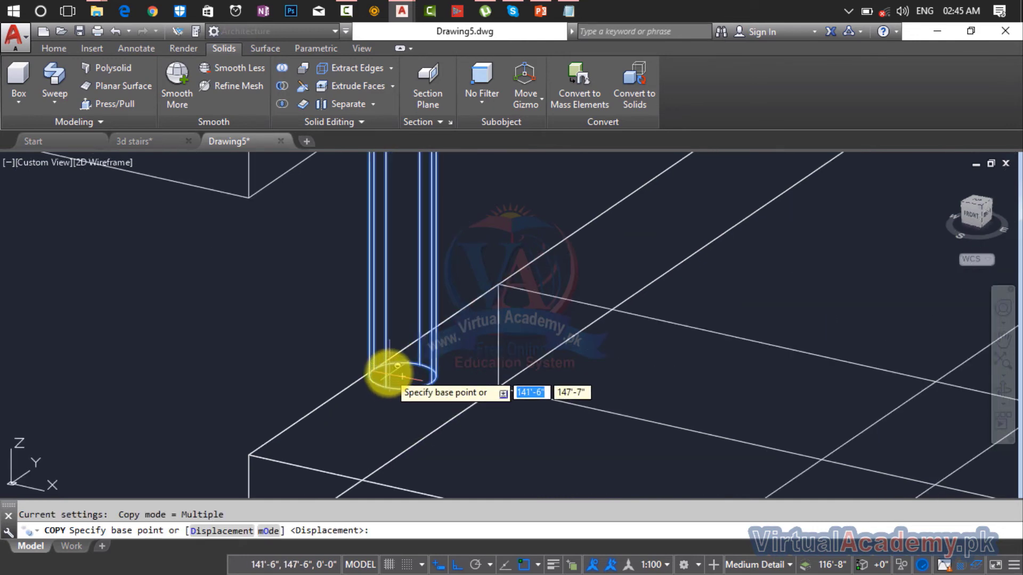
{"action": "left_click", "coordinate": [385, 386]}
{"action": "scroll", "coordinate": [379, 381], "scroll_direction": "down", "scroll_amount": 4}
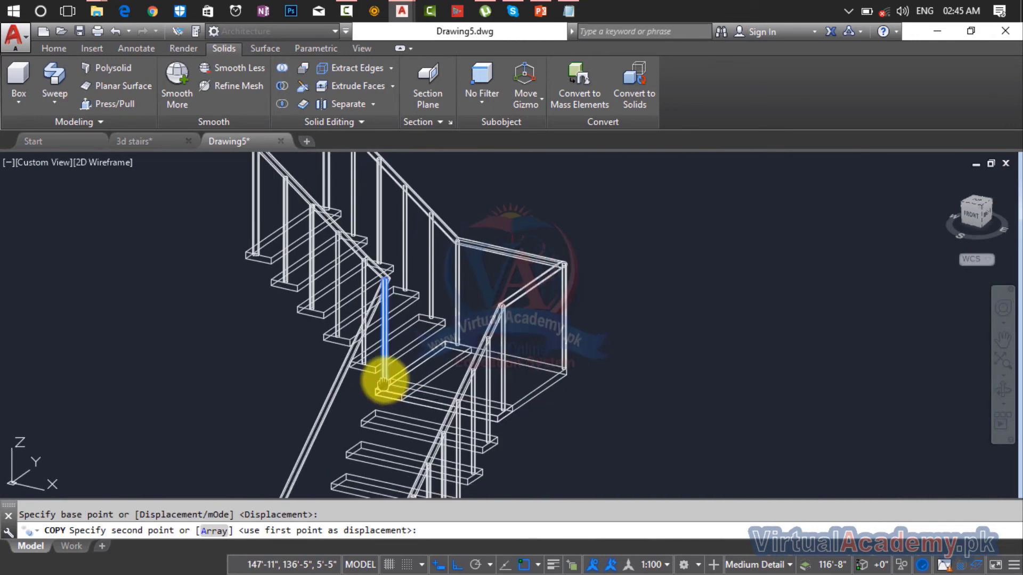
{"action": "scroll", "coordinate": [399, 380], "scroll_direction": "up", "scroll_amount": 6}
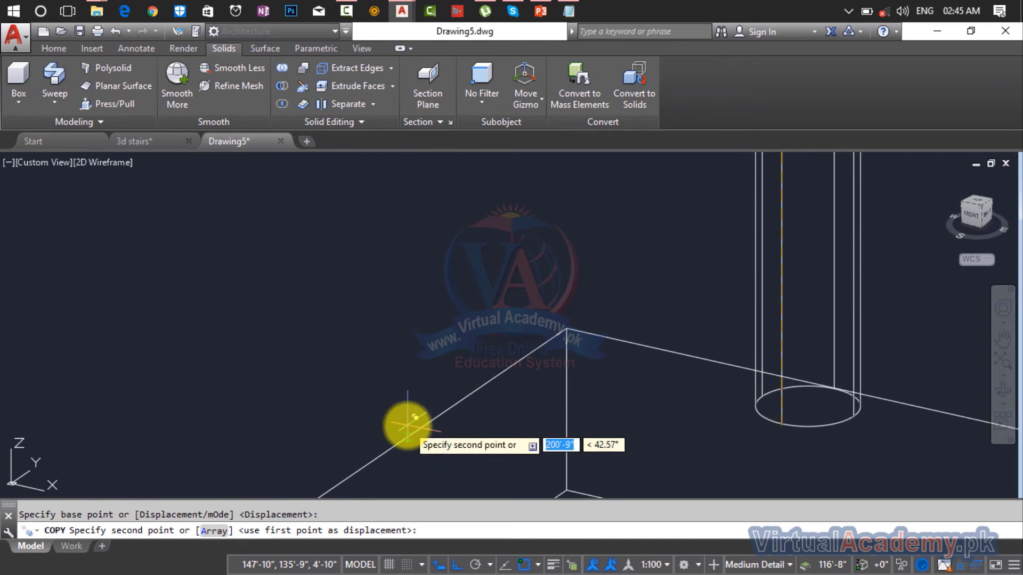
{"action": "scroll", "coordinate": [396, 450], "scroll_direction": "down", "scroll_amount": 4}
{"action": "middle_click_drag", "start_coordinate": [396, 450], "coordinate": [561, 308]}
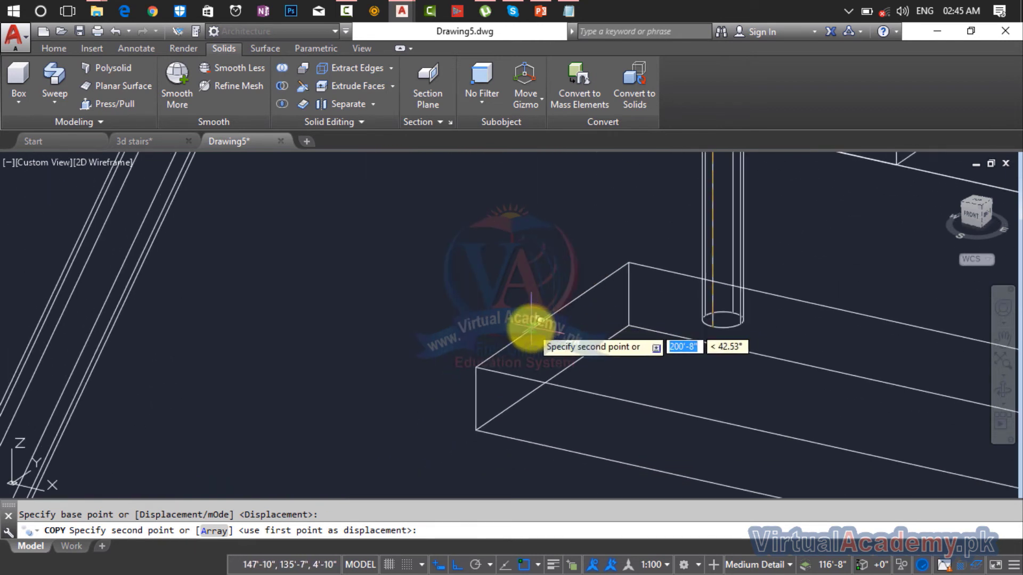
{"action": "left_click", "coordinate": [554, 316]}
{"action": "scroll", "coordinate": [554, 316], "scroll_direction": "down", "scroll_amount": 2}
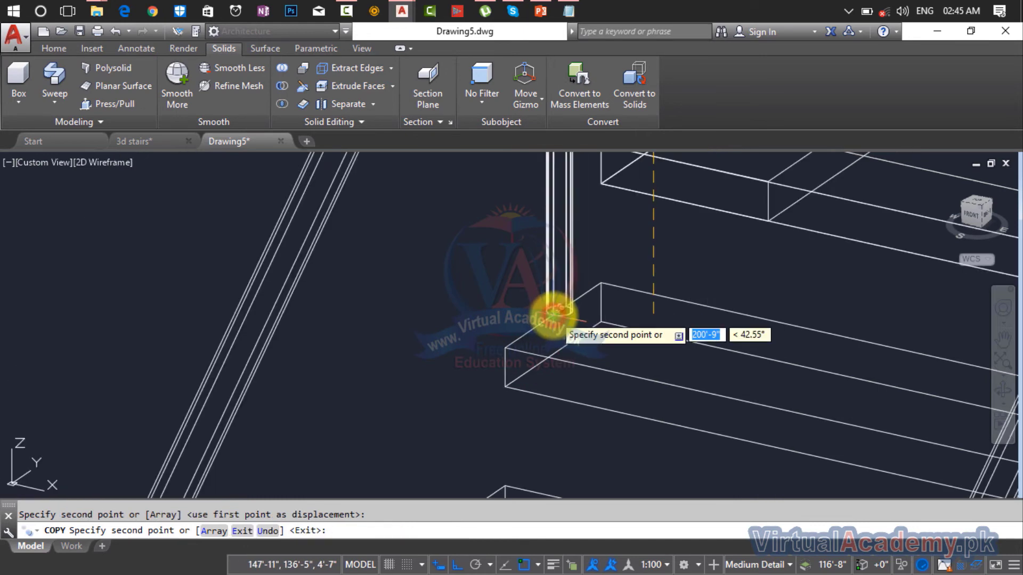
{"action": "middle_click_drag", "start_coordinate": [553, 317], "coordinate": [557, 358]}
{"action": "key", "text": "Escape"}
Step: Move the post on the first tread below the landing by another base rim point to the middle of the tread's end edge
{"action": "middle_click_drag", "start_coordinate": [551, 395], "coordinate": [661, 373], "text": "shift"}
{"action": "scroll", "coordinate": [661, 370], "scroll_direction": "up", "scroll_amount": 2}
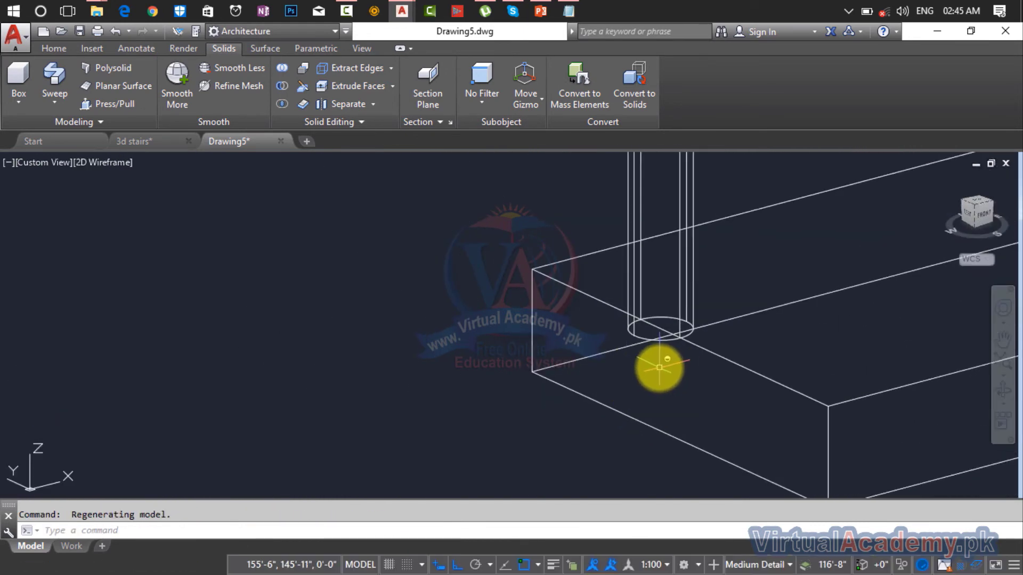
{"action": "left_click", "coordinate": [636, 336]}
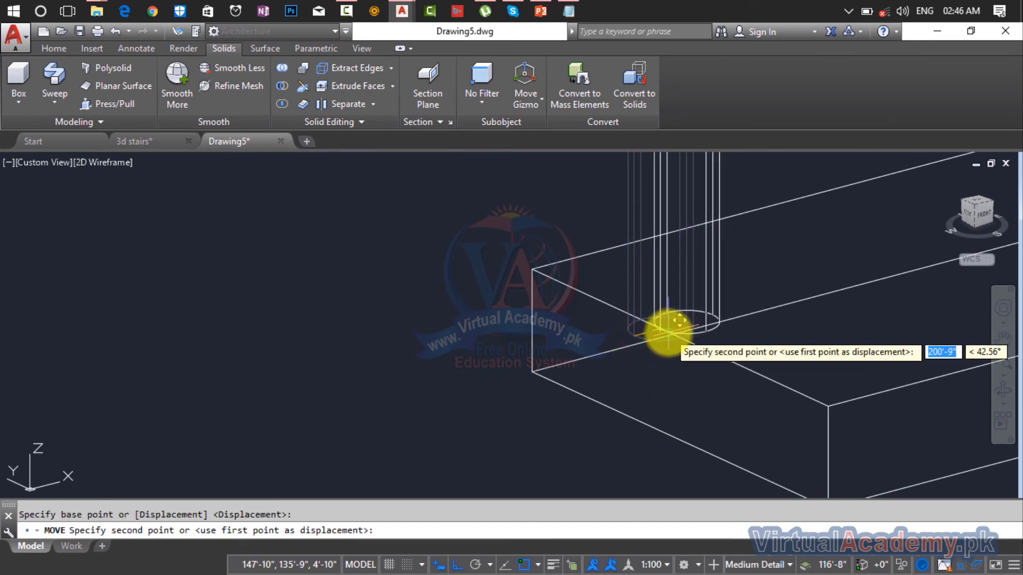
{"action": "scroll", "coordinate": [667, 333], "scroll_direction": "up", "scroll_amount": 3}
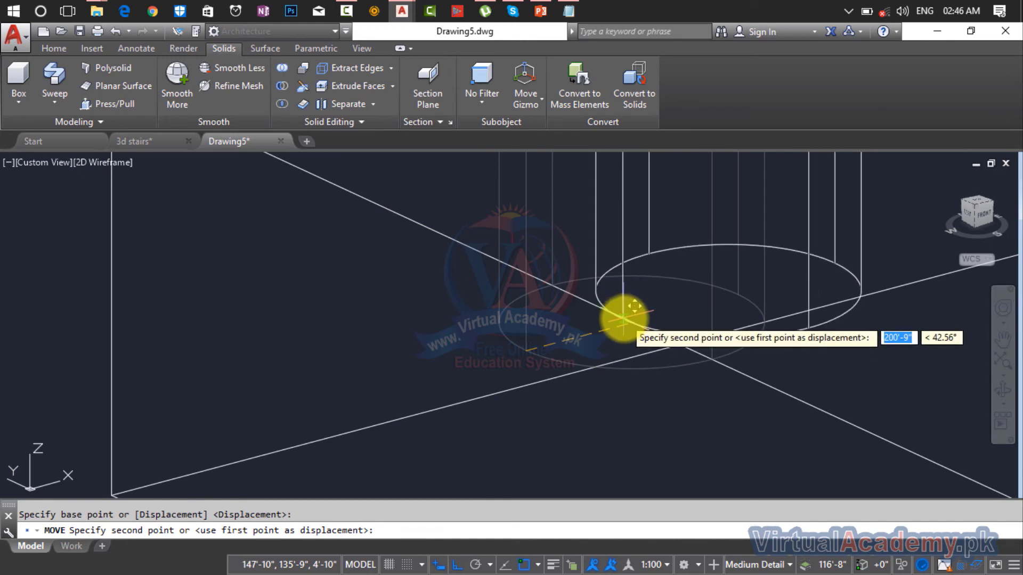
{"action": "left_click", "coordinate": [626, 315]}
{"action": "scroll", "coordinate": [628, 315], "scroll_direction": "down", "scroll_amount": 4}
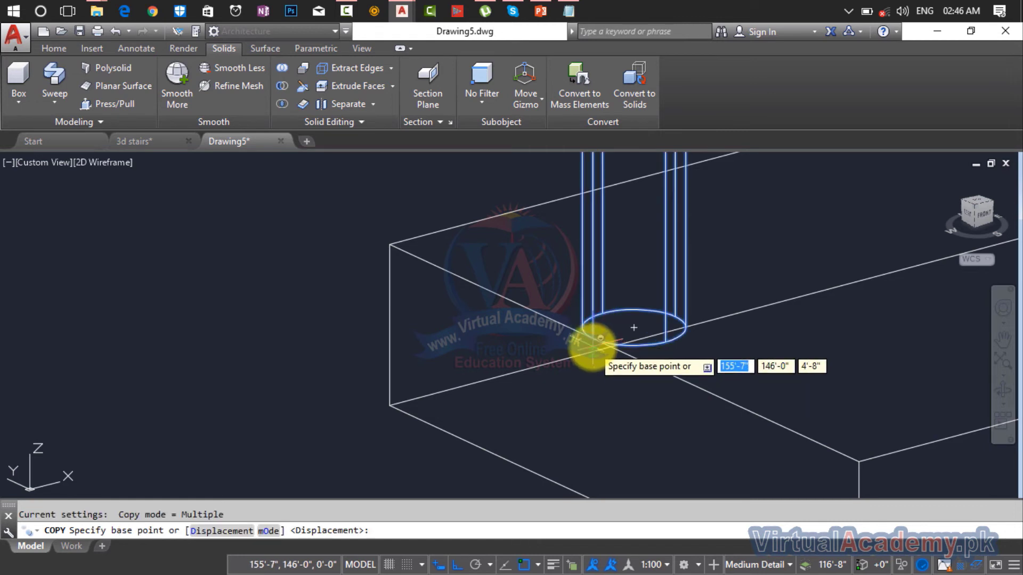
Step: Copy the adjusted post from its base rim point to the middle of the second tread's inner end edge below the landing
{"action": "scroll", "coordinate": [591, 343], "scroll_direction": "up", "scroll_amount": 4}
{"action": "left_click", "coordinate": [591, 326]}
{"action": "scroll", "coordinate": [591, 325], "scroll_direction": "down", "scroll_amount": 5}
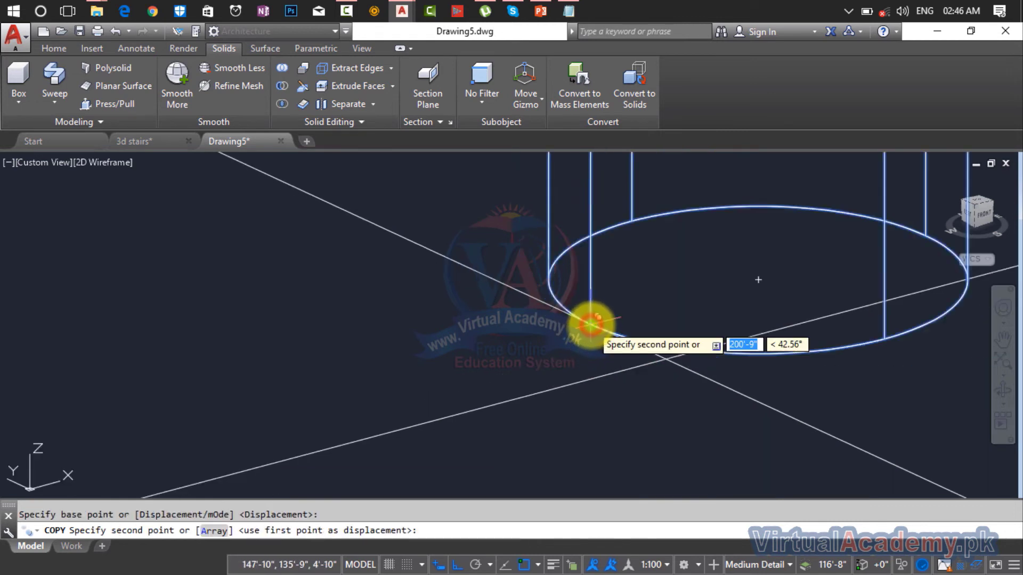
{"action": "middle_click_drag", "start_coordinate": [591, 325], "coordinate": [446, 219]}
{"action": "scroll", "coordinate": [609, 351], "scroll_direction": "down", "scroll_amount": 5}
{"action": "middle_click_drag", "start_coordinate": [617, 355], "coordinate": [367, 125]}
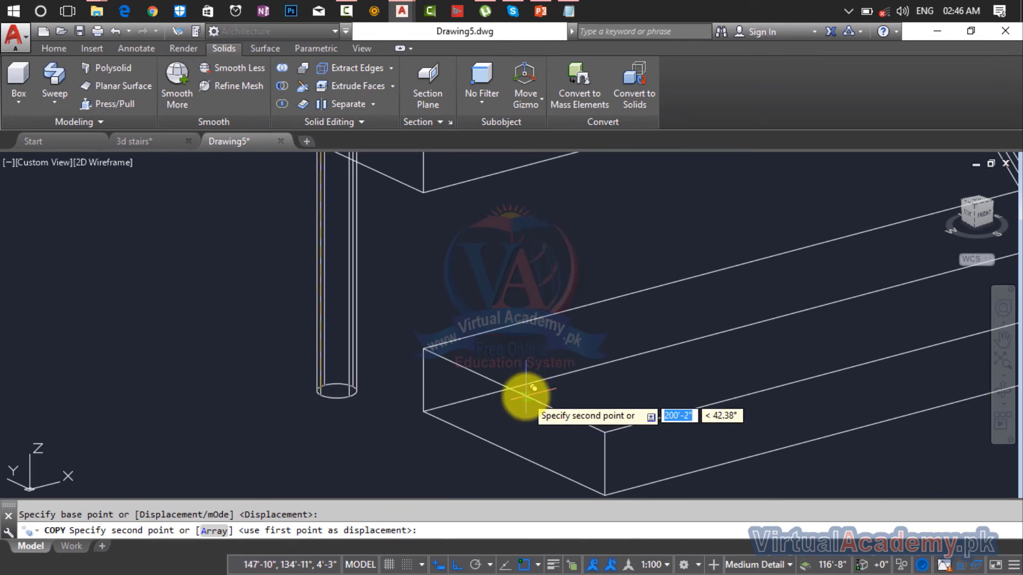
{"action": "left_click", "coordinate": [506, 393]}
Step: Copy the adjusted post to the middles of the inner end edges of the third, fourth and fifth treads below the landing
{"action": "scroll", "coordinate": [507, 393], "scroll_direction": "down", "scroll_amount": 4}
{"action": "middle_click_drag", "start_coordinate": [507, 392], "coordinate": [487, 235]}
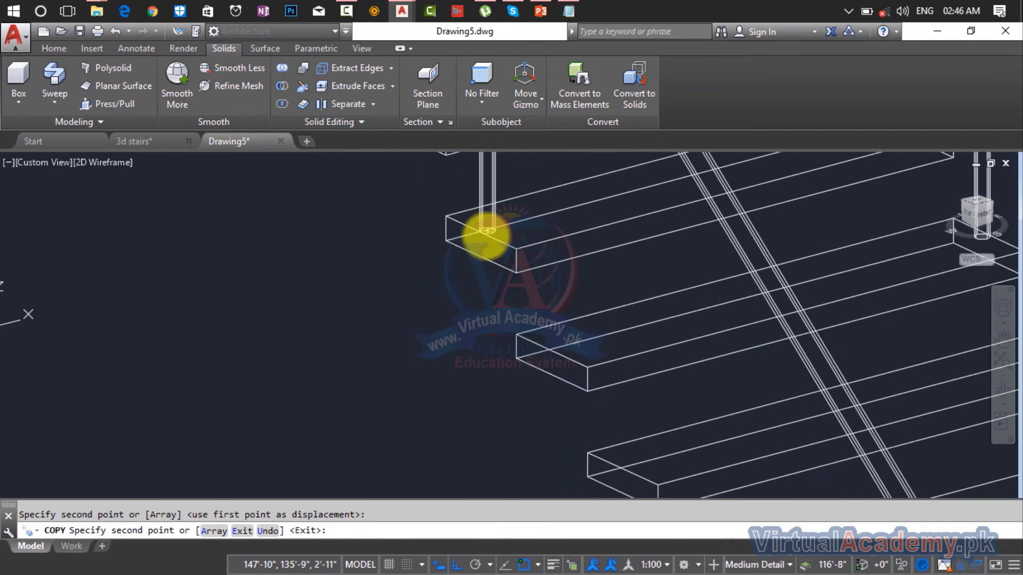
{"action": "left_click", "coordinate": [553, 352]}
{"action": "middle_click_drag", "start_coordinate": [598, 398], "coordinate": [558, 301]}
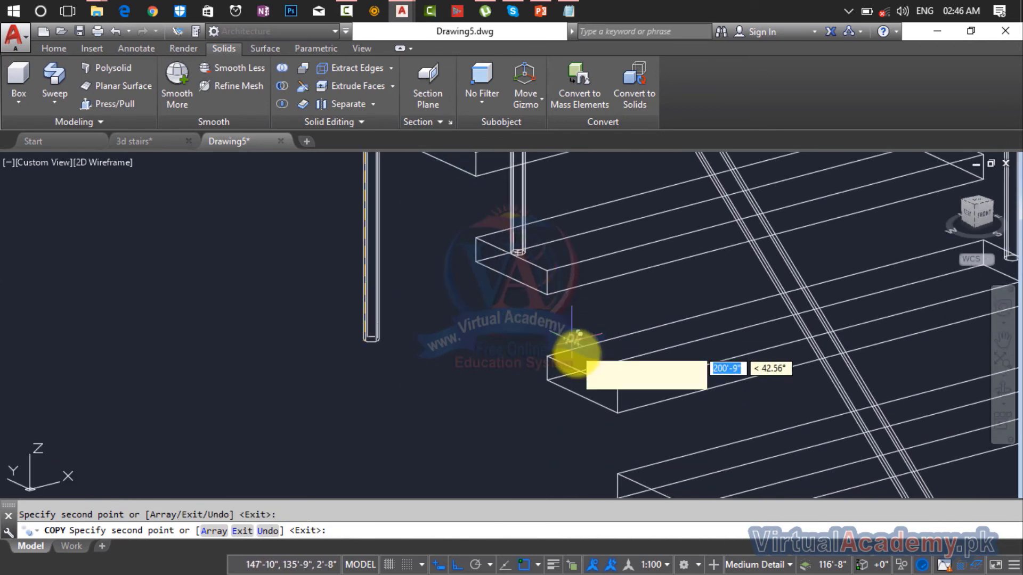
{"action": "left_click", "coordinate": [582, 372]}
{"action": "middle_click_drag", "start_coordinate": [603, 400], "coordinate": [541, 205]}
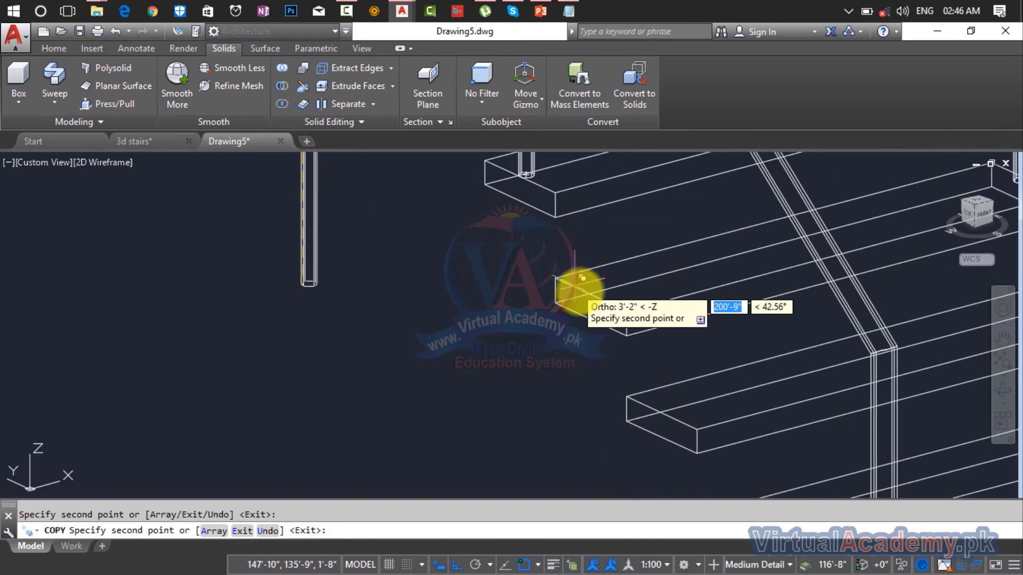
{"action": "left_click", "coordinate": [588, 298]}
{"action": "middle_click_drag", "start_coordinate": [598, 299], "coordinate": [517, 200]}
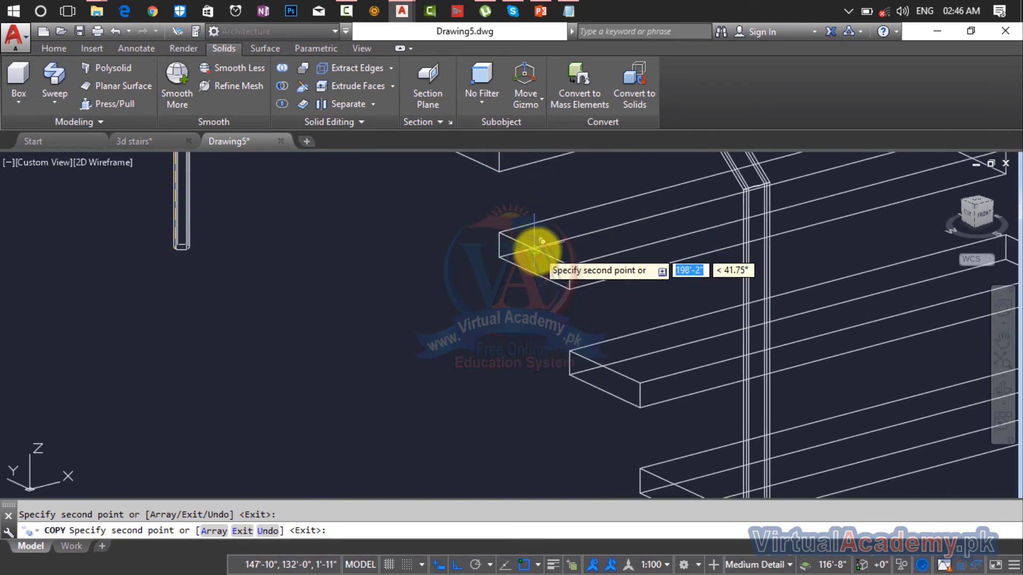
Step: Copy the post to the inner end edge midpoints of the three remaining treads above the bottom tread and finish copying
{"action": "left_click", "coordinate": [538, 249]}
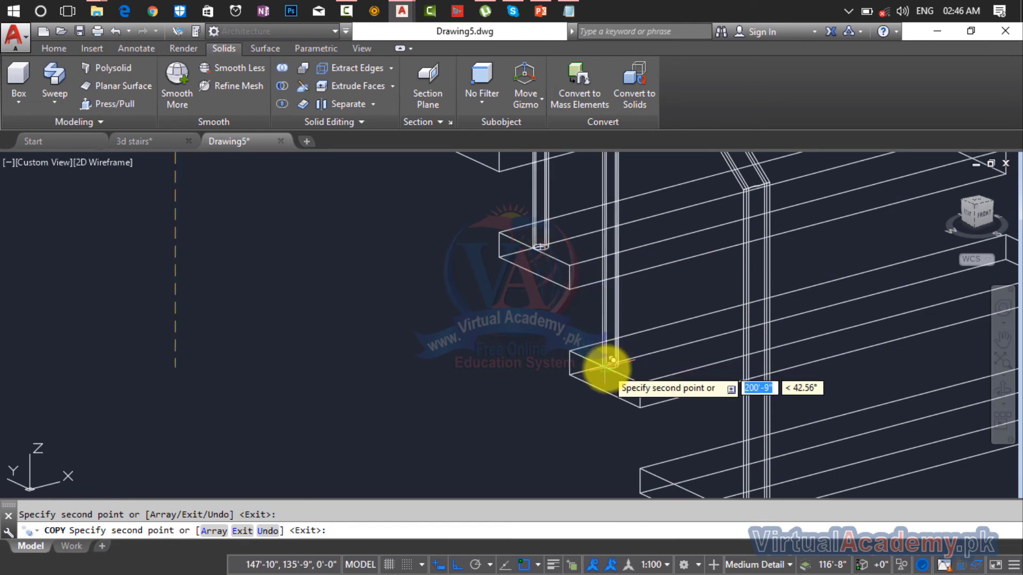
{"action": "left_click", "coordinate": [609, 368]}
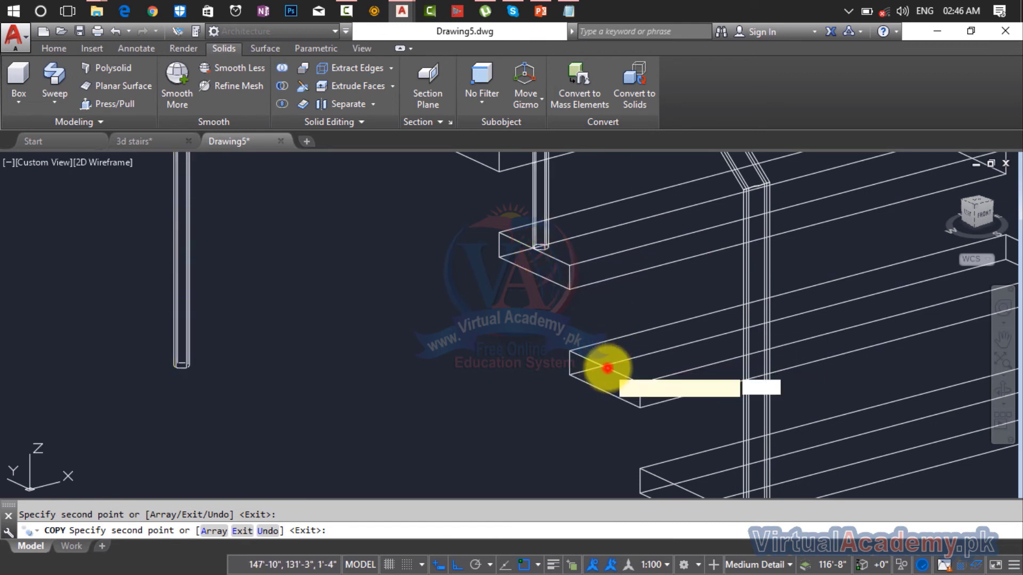
{"action": "middle_click_drag", "start_coordinate": [609, 368], "coordinate": [569, 199]}
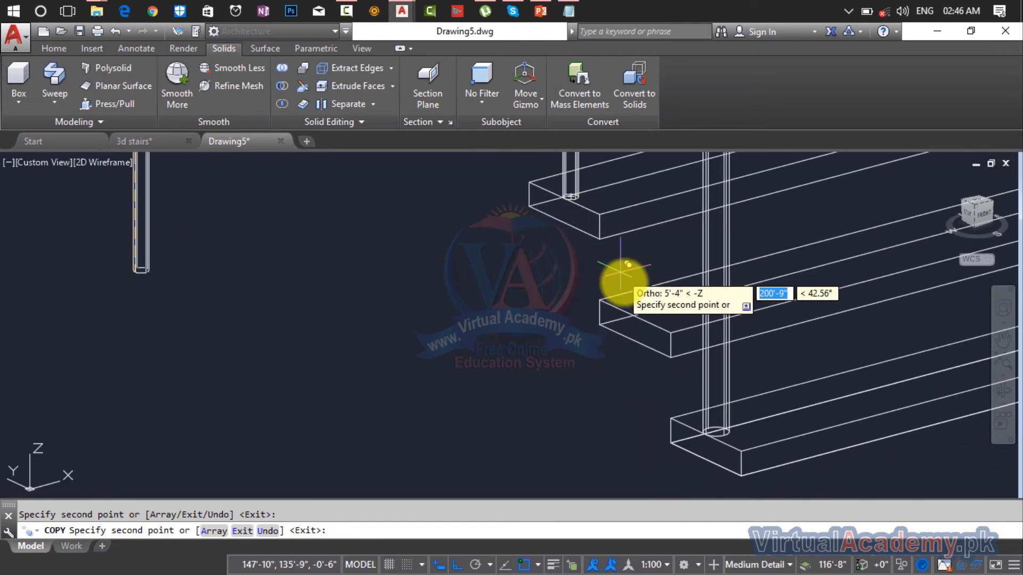
{"action": "left_click", "coordinate": [635, 320]}
{"action": "middle_click_drag", "start_coordinate": [635, 320], "coordinate": [560, 166]}
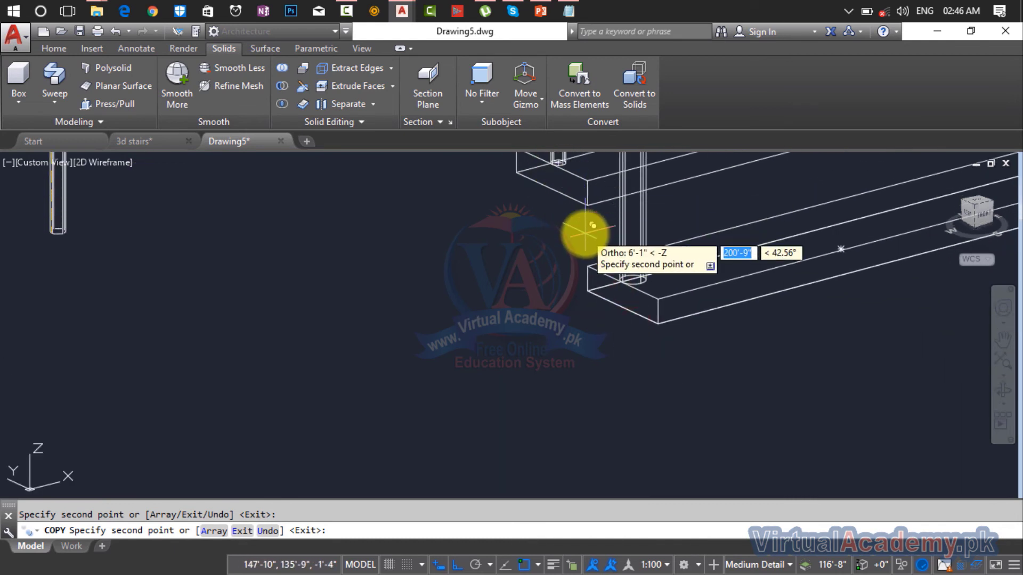
{"action": "key", "text": "Escape"}
Step: Display the whole staircase in the Realistic visual style
{"action": "scroll", "coordinate": [586, 230], "scroll_direction": "down", "scroll_amount": 5}
{"action": "middle_click_drag", "start_coordinate": [589, 228], "coordinate": [584, 414]}
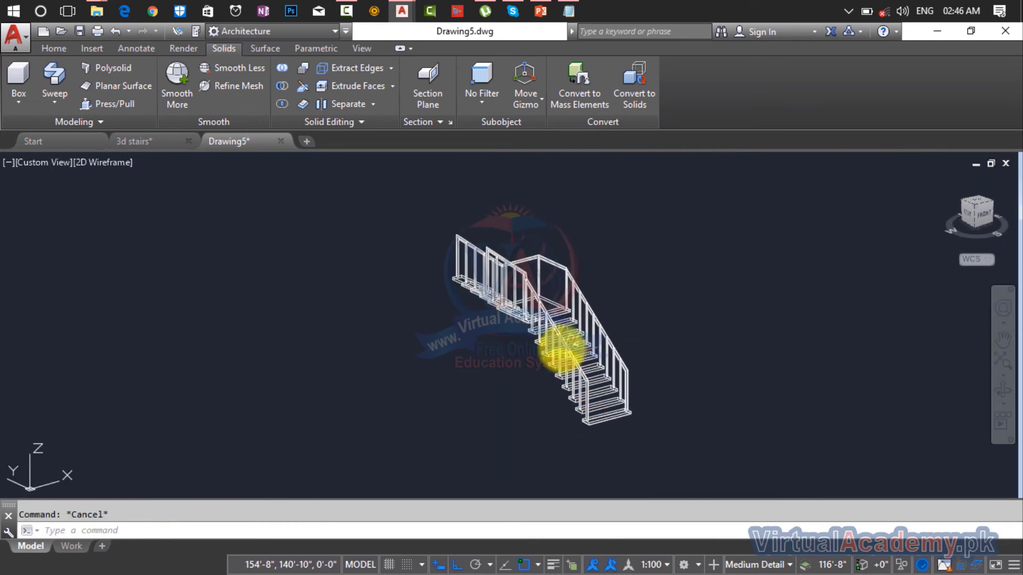
{"action": "left_click", "coordinate": [127, 165]}
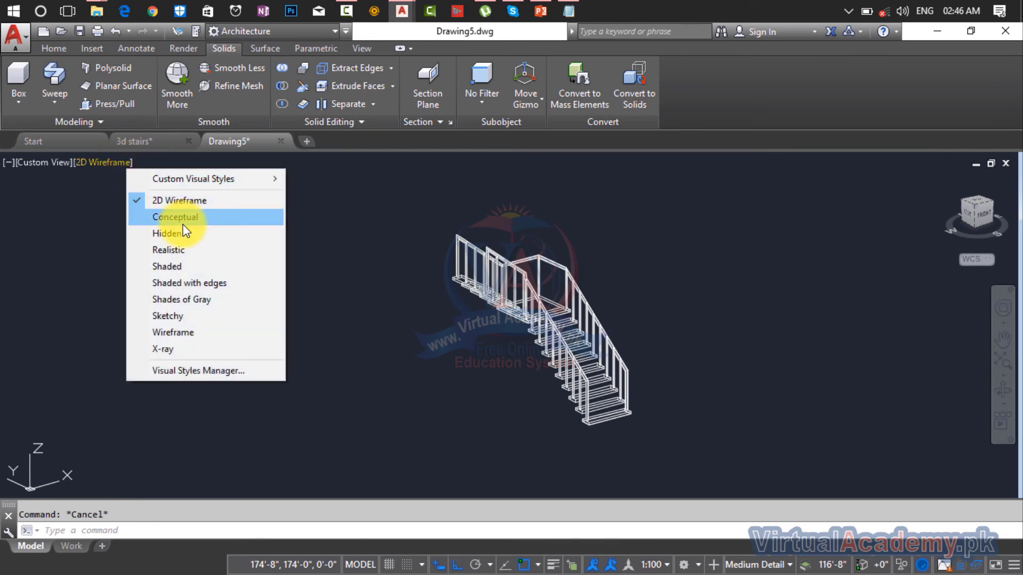
{"action": "left_click", "coordinate": [185, 250]}
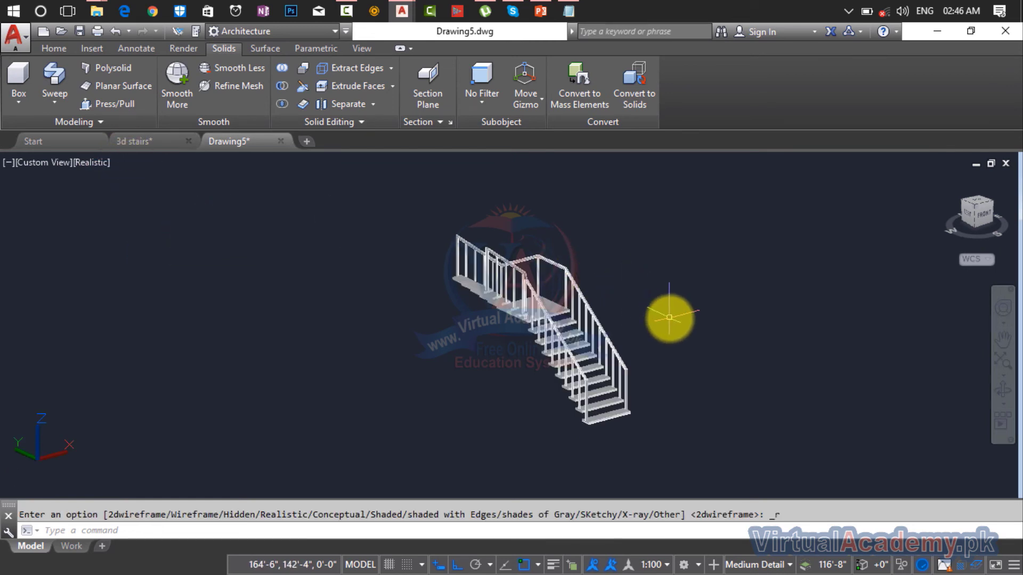
Step: Examine the joints between the lower flight's handrail and posts up close, and return to the full drawing view
{"action": "middle_click_drag", "start_coordinate": [644, 314], "coordinate": [441, 315], "text": "shift"}
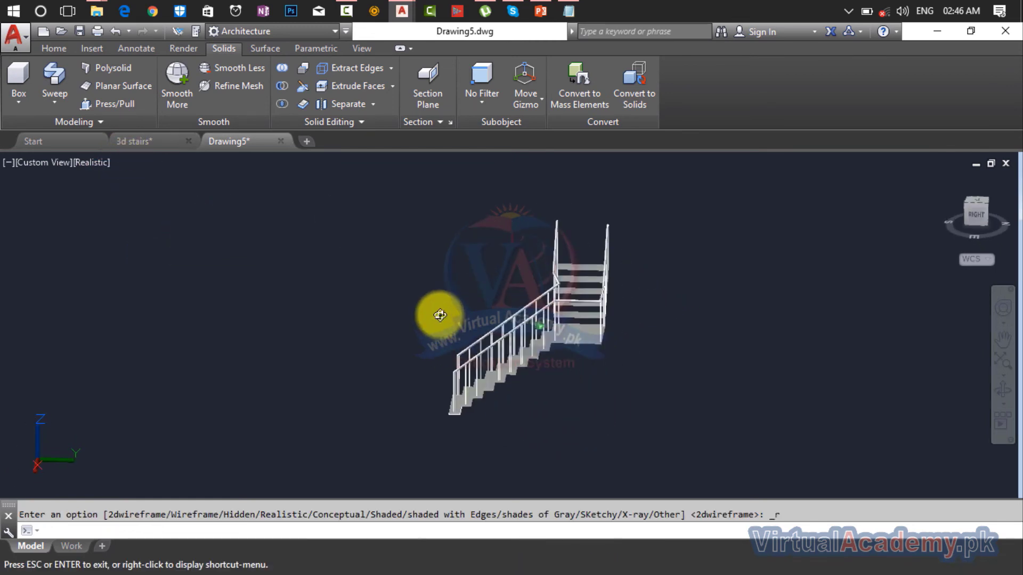
{"action": "scroll", "coordinate": [553, 322], "scroll_direction": "up", "scroll_amount": 5}
{"action": "scroll", "coordinate": [555, 358], "scroll_direction": "up", "scroll_amount": 8}
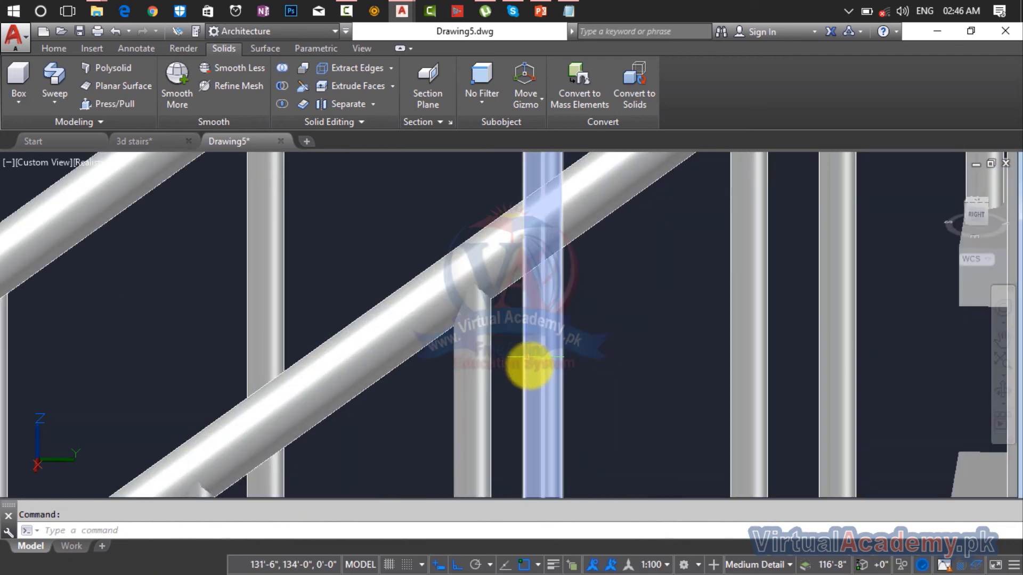
{"action": "middle_click_drag", "start_coordinate": [529, 367], "coordinate": [760, 413], "text": "shift"}
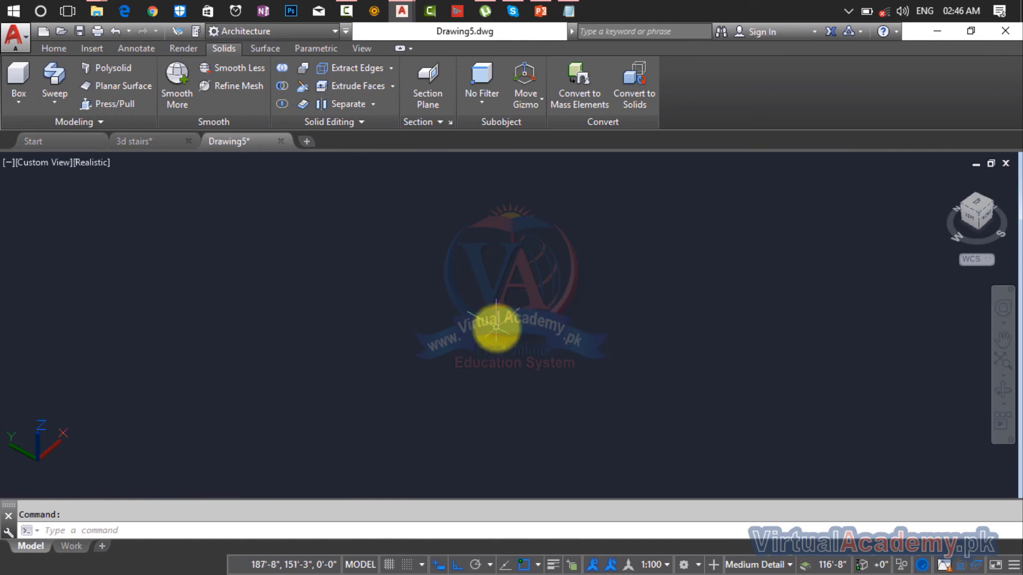
{"action": "key", "text": "Return"}
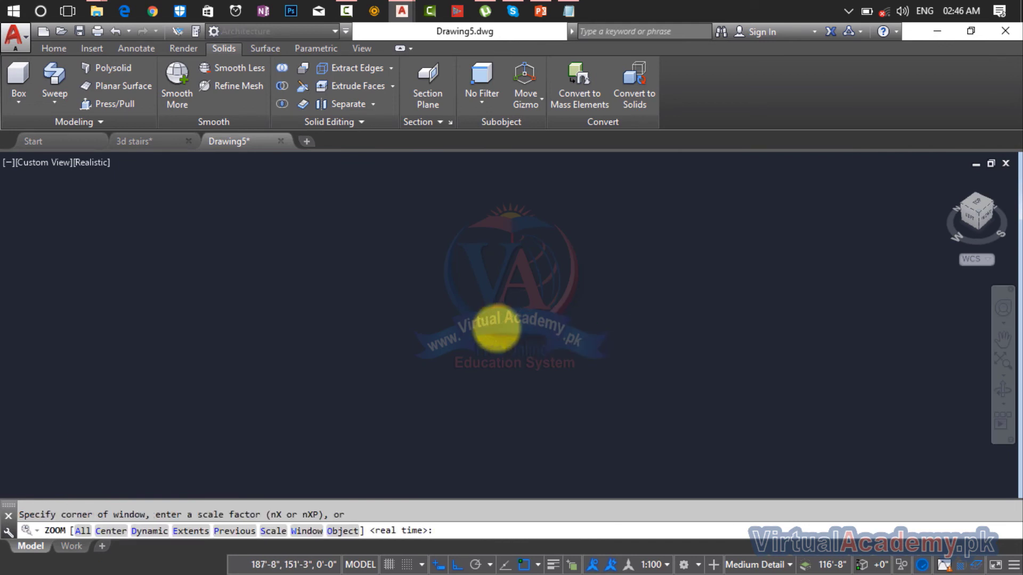
{"action": "type", "text": "a"}
{"action": "key", "text": "Return"}
Step: Examine the upper flight's posts and handrail corner from above and behind, and restore the view of the whole drawing
{"action": "scroll", "coordinate": [535, 221], "scroll_direction": "up", "scroll_amount": 6}
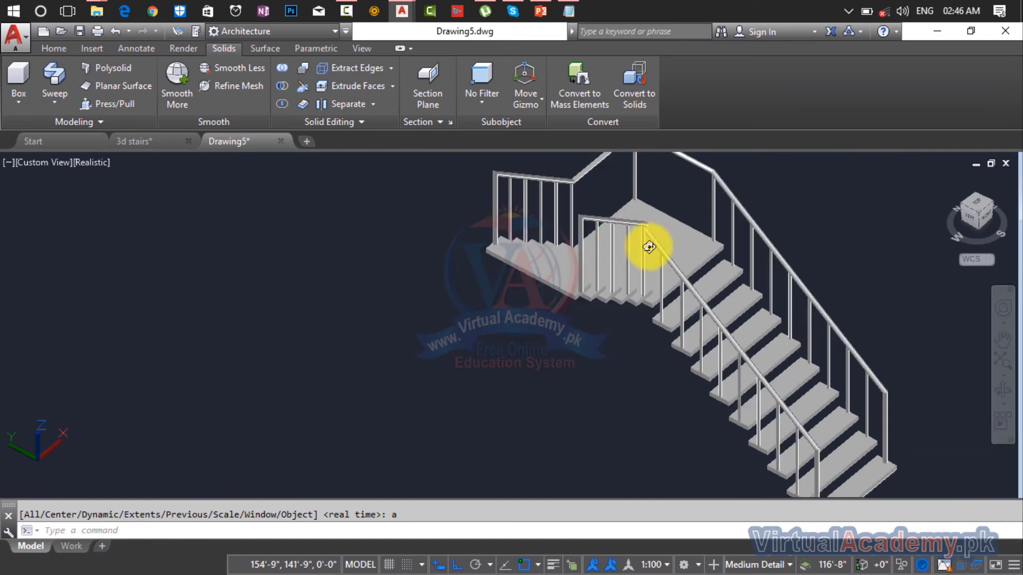
{"action": "mouse_move", "coordinate": [649, 247]}
{"action": "middle_mouse_down", "text": "shift"}
{"action": "mouse_move", "coordinate": [582, 274]}
{"action": "mouse_move", "coordinate": [640, 240]}
{"action": "middle_mouse_up", "text": "shift"}
{"action": "scroll", "coordinate": [624, 194], "scroll_direction": "up", "scroll_amount": 6}
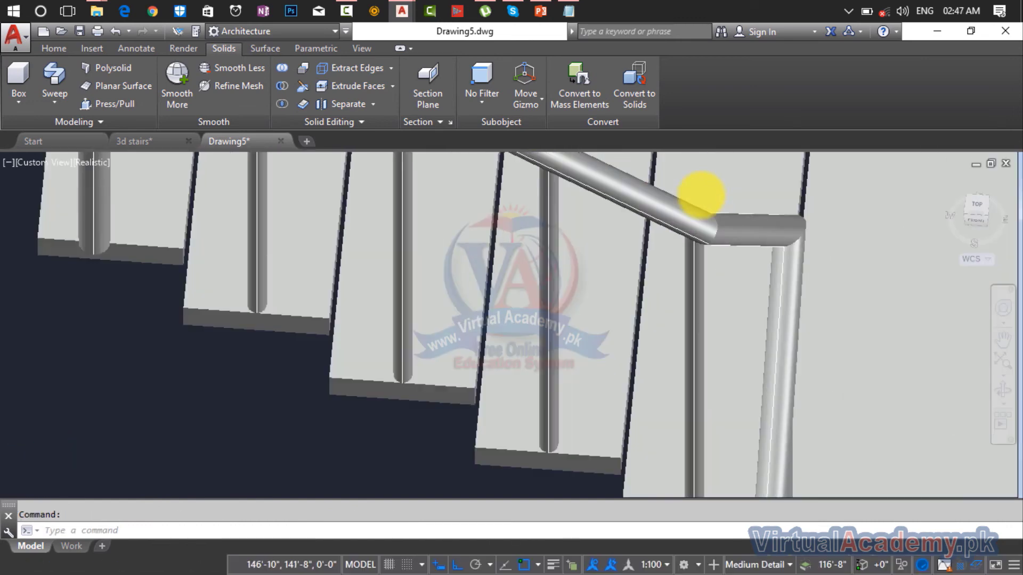
{"action": "middle_click_drag", "start_coordinate": [741, 220], "coordinate": [497, 222], "text": "shift"}
{"action": "scroll", "coordinate": [514, 234], "scroll_direction": "up", "scroll_amount": 5}
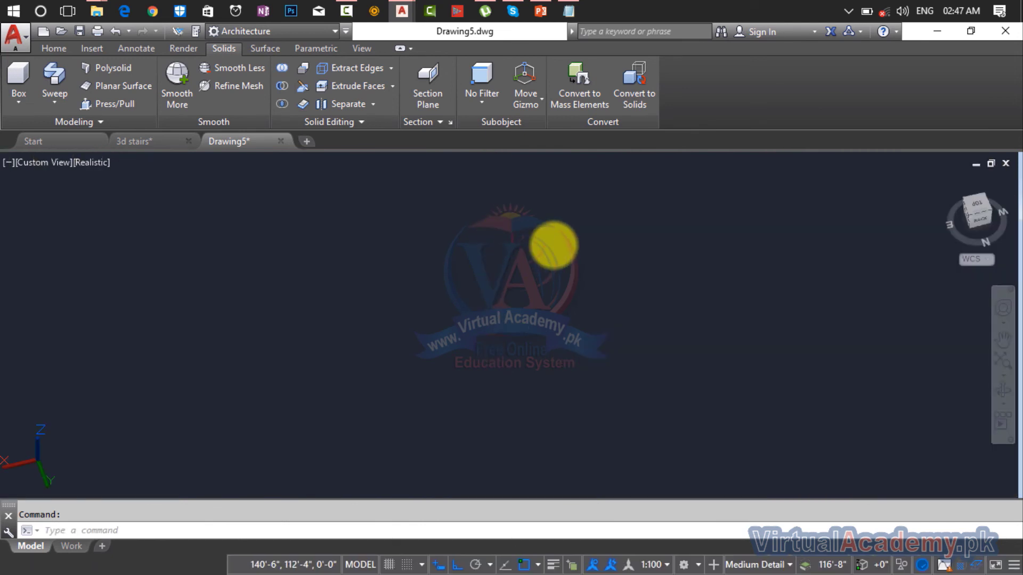
{"action": "key", "text": "Return"}
{"action": "type", "text": "a"}
{"action": "key", "text": "Return"}
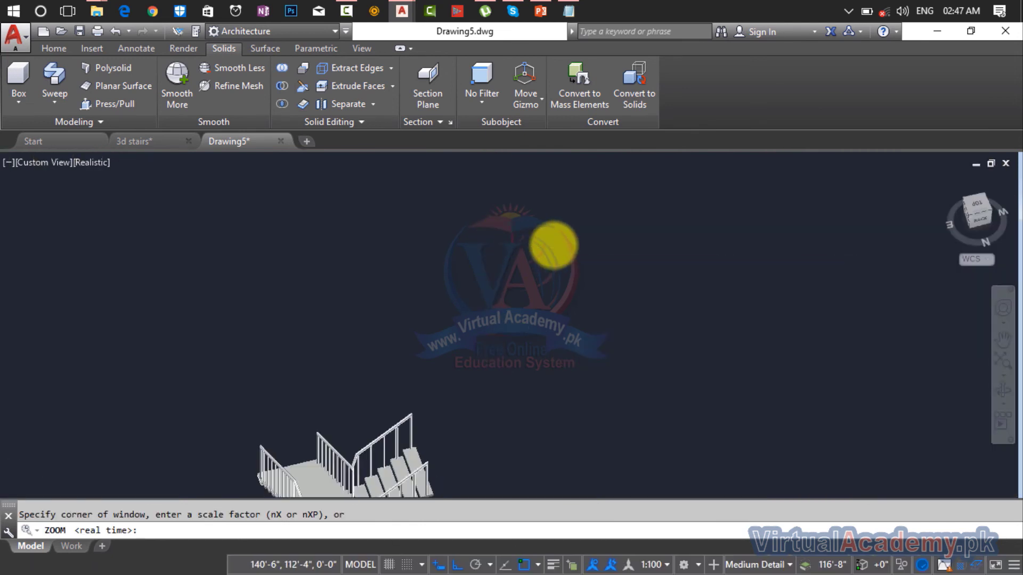
{"action": "key", "text": "Escape"}
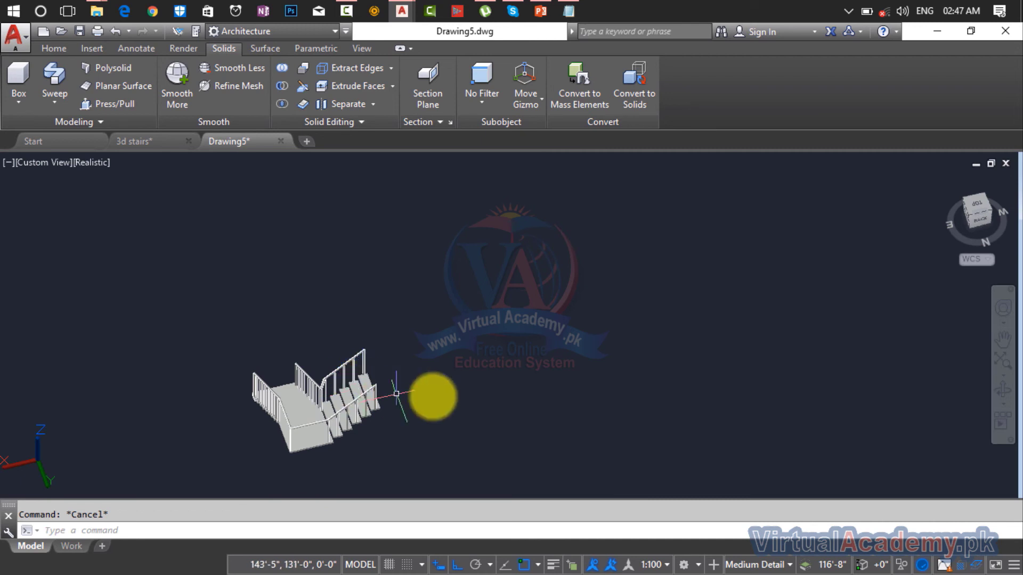
Step: Open the Testing 02 drawing from the start page and look at its floor plan
{"action": "mouse_move", "coordinate": [141, 140]}
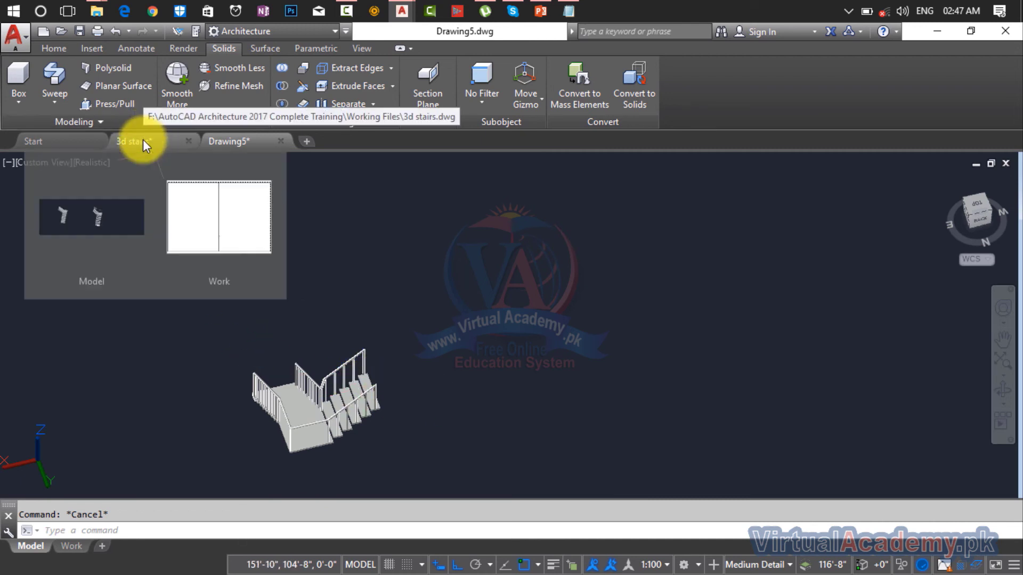
{"action": "left_click", "coordinate": [82, 143]}
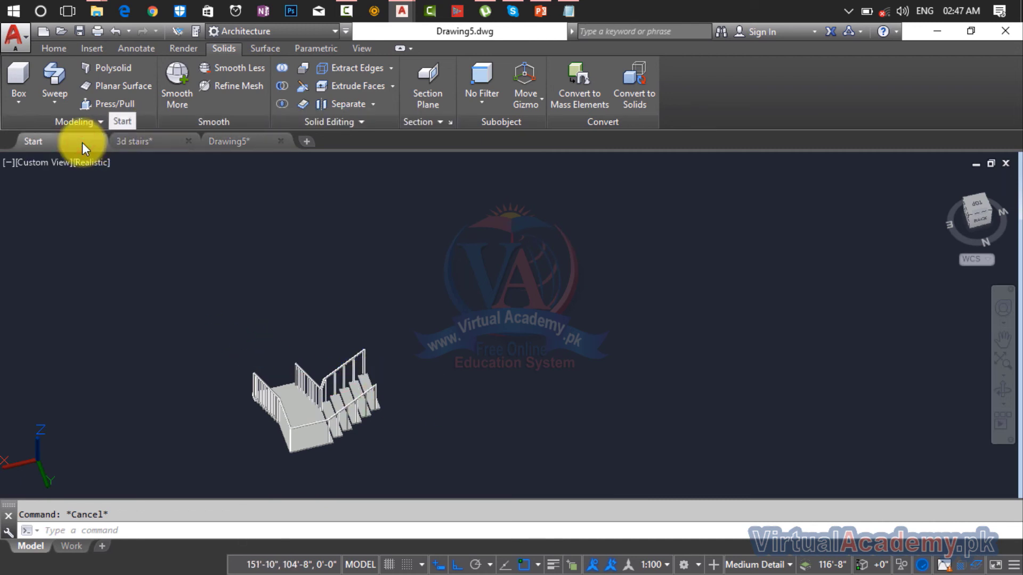
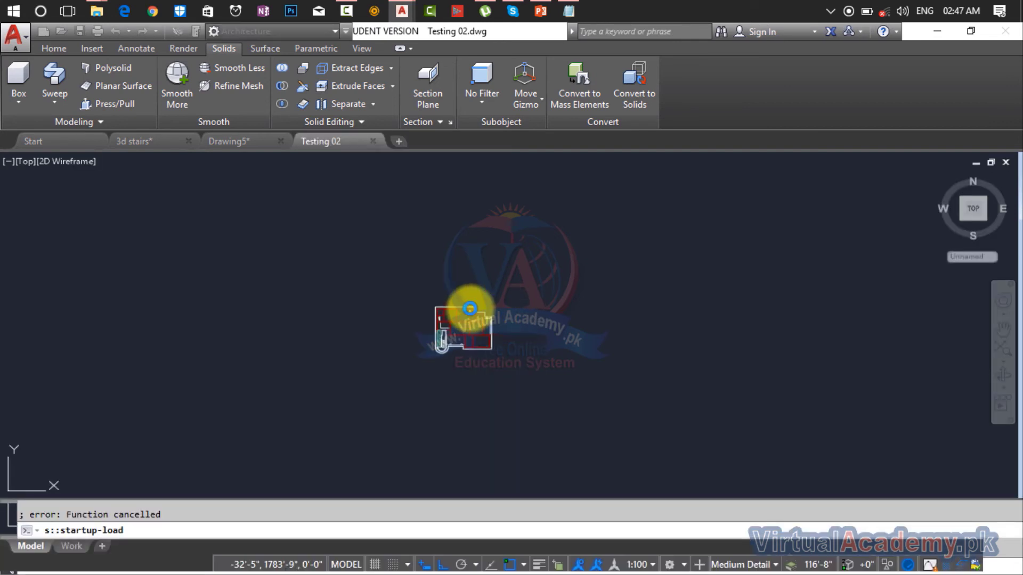
{"action": "scroll", "coordinate": [443, 336], "scroll_direction": "up", "scroll_amount": 8}
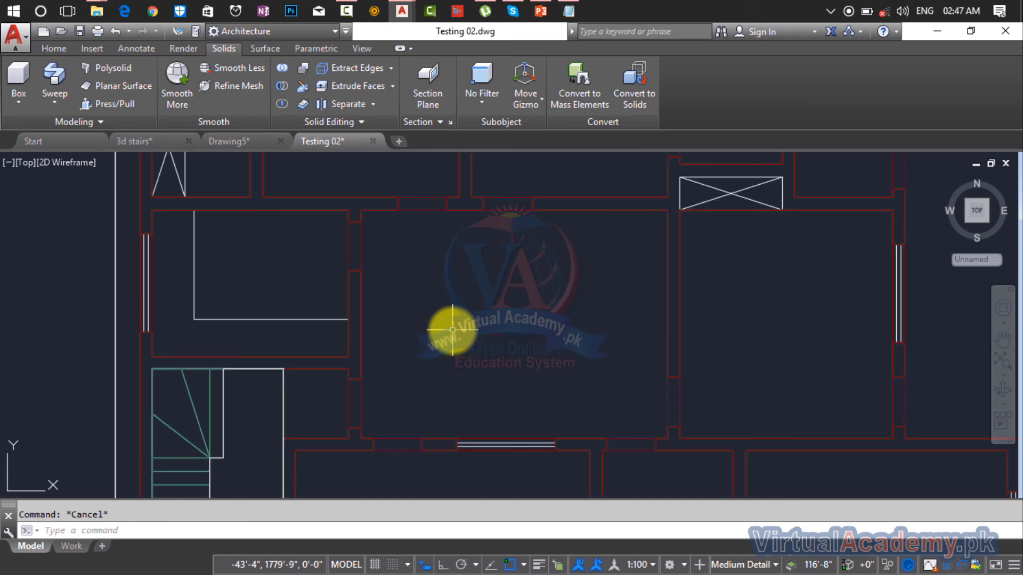
Step: Turn off the Roof, Drawing and door layers to isolate the stairs in the 3D view
{"action": "scroll", "coordinate": [449, 320], "scroll_direction": "down", "scroll_amount": 5}
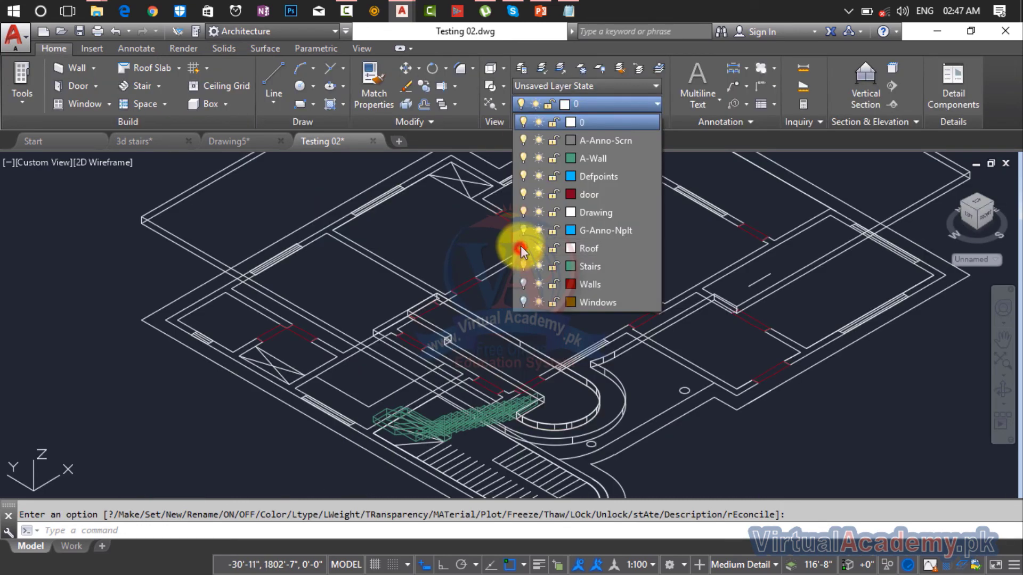
{"action": "left_click", "coordinate": [521, 248]}
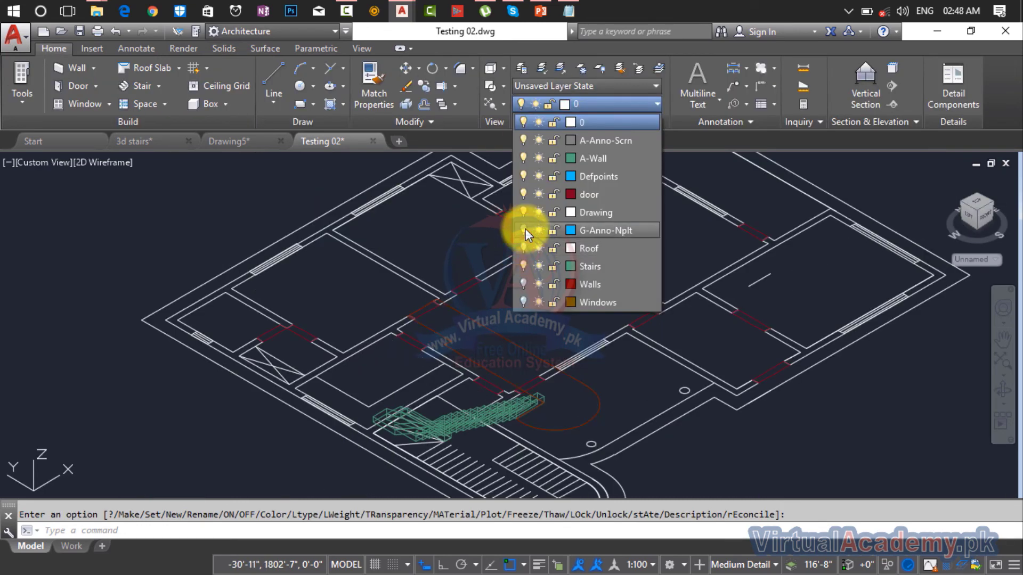
{"action": "left_click", "coordinate": [522, 213]}
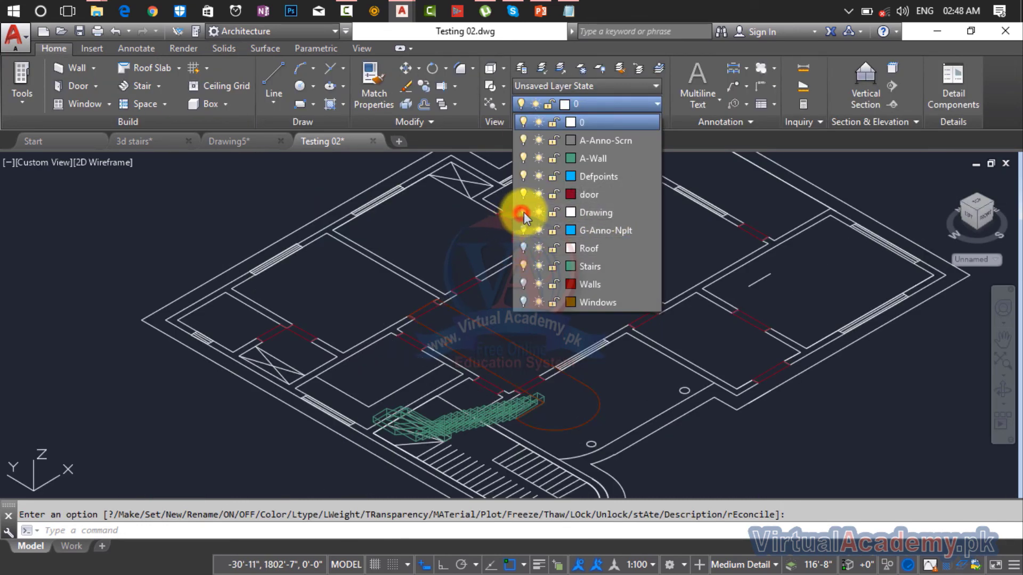
{"action": "left_click", "coordinate": [525, 194]}
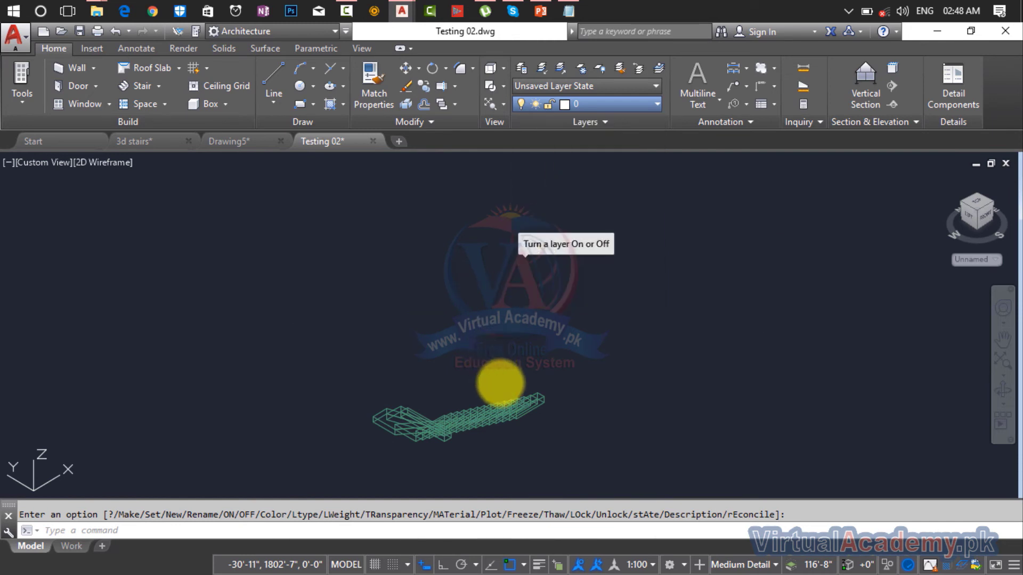
{"action": "middle_click_drag", "start_coordinate": [502, 382], "coordinate": [515, 352]}
{"action": "key", "text": "Escape"}
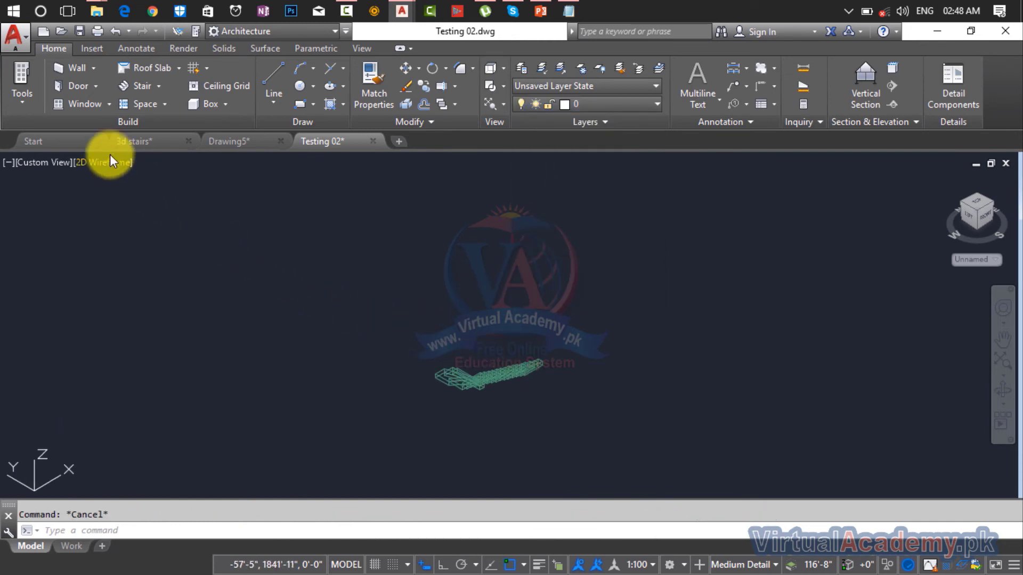
Step: Display the isolated stairs in the Hidden visual style
{"action": "left_click", "coordinate": [105, 162]}
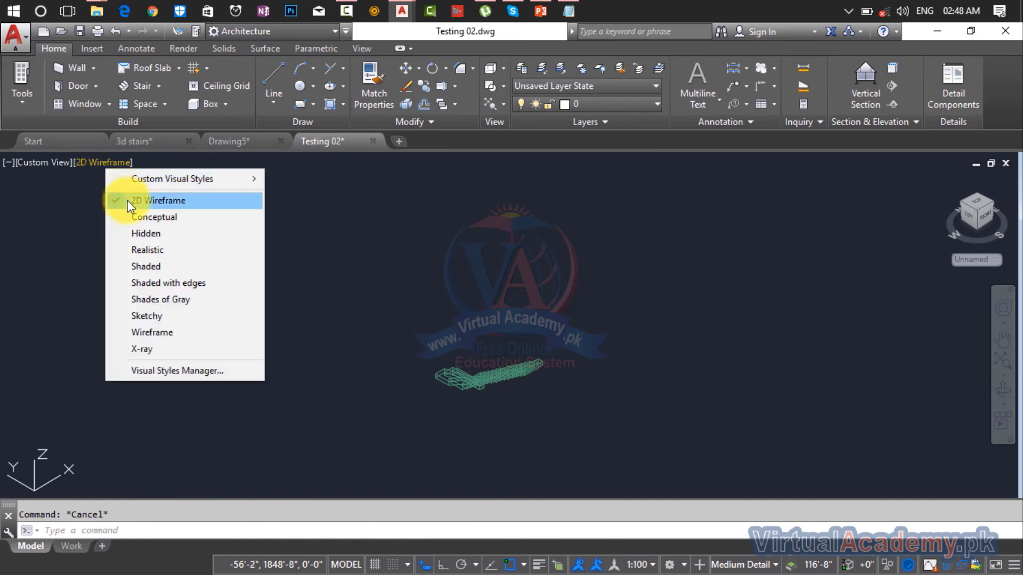
{"action": "left_click", "coordinate": [146, 234]}
{"action": "left_click", "coordinate": [150, 243]}
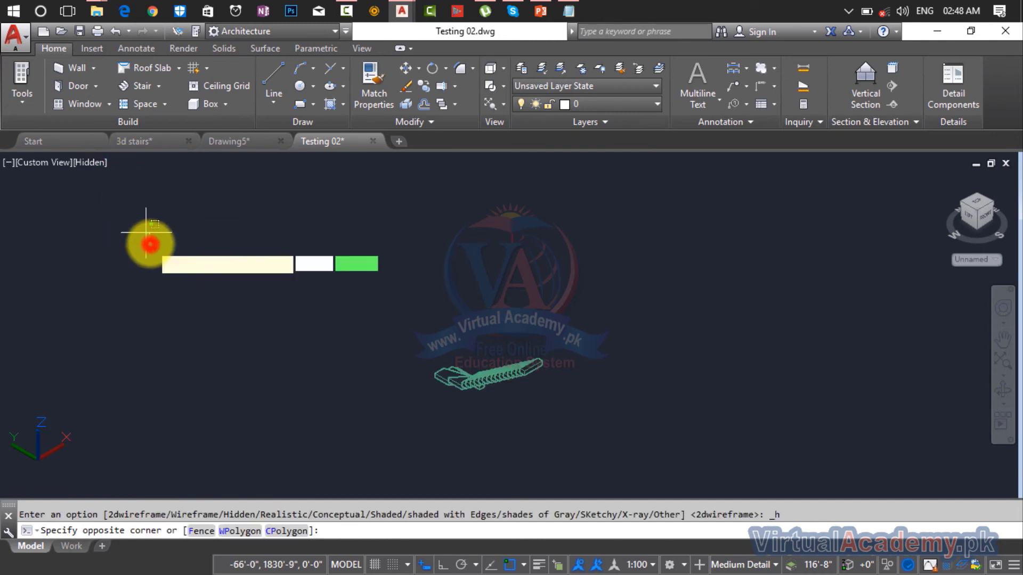
{"action": "key", "text": "Escape"}
Step: Display the isolated stairs in the Realistic visual style and examine them from the right and left sides
{"action": "left_click", "coordinate": [85, 163]}
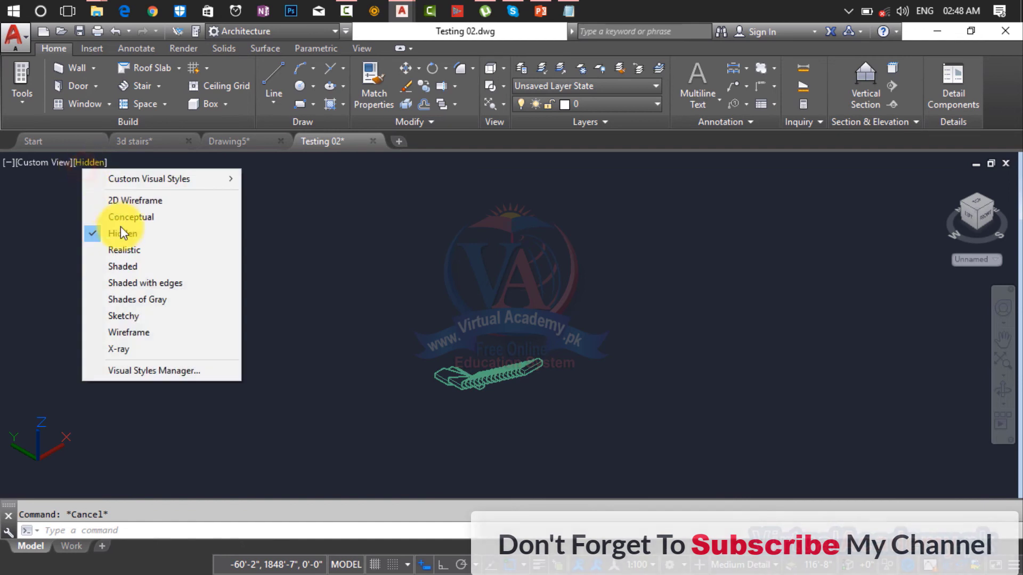
{"action": "left_click", "coordinate": [124, 250]}
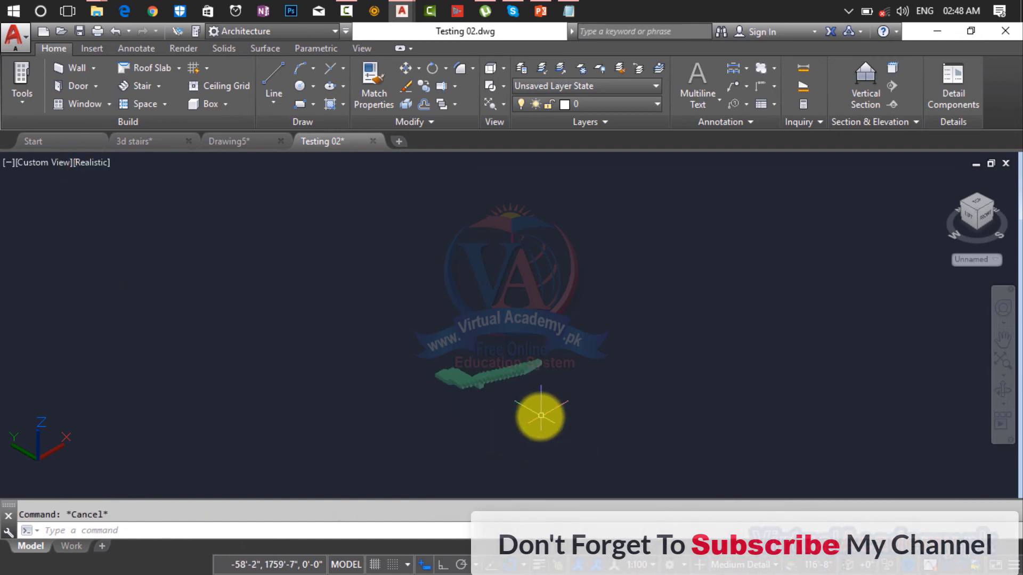
{"action": "middle_click_drag", "start_coordinate": [541, 415], "coordinate": [395, 283], "text": "shift"}
{"action": "scroll", "coordinate": [442, 243], "scroll_direction": "up", "scroll_amount": 3}
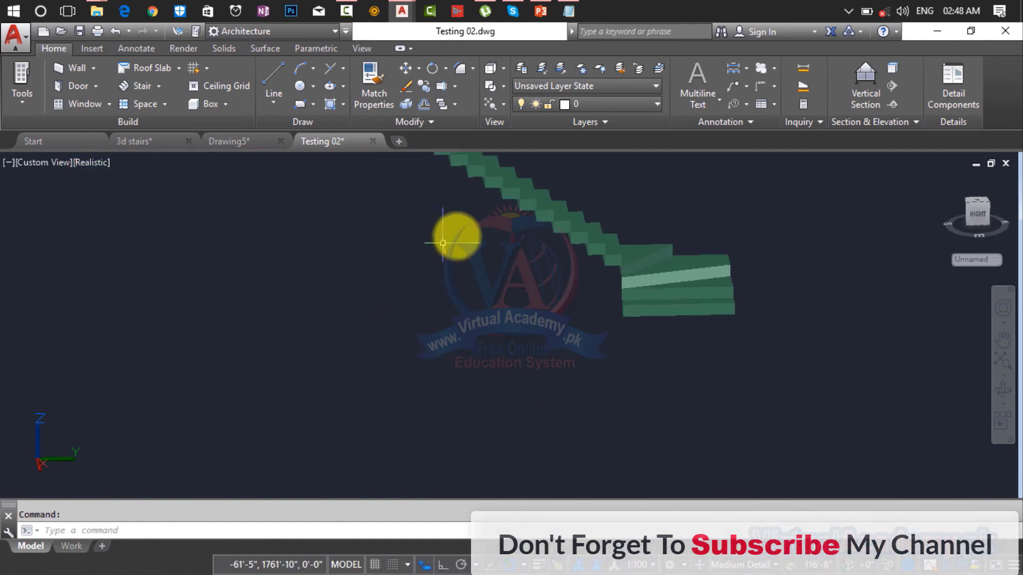
{"action": "scroll", "coordinate": [486, 221], "scroll_direction": "up", "scroll_amount": 2}
{"action": "middle_click_drag", "start_coordinate": [487, 221], "coordinate": [715, 270], "text": "shift"}
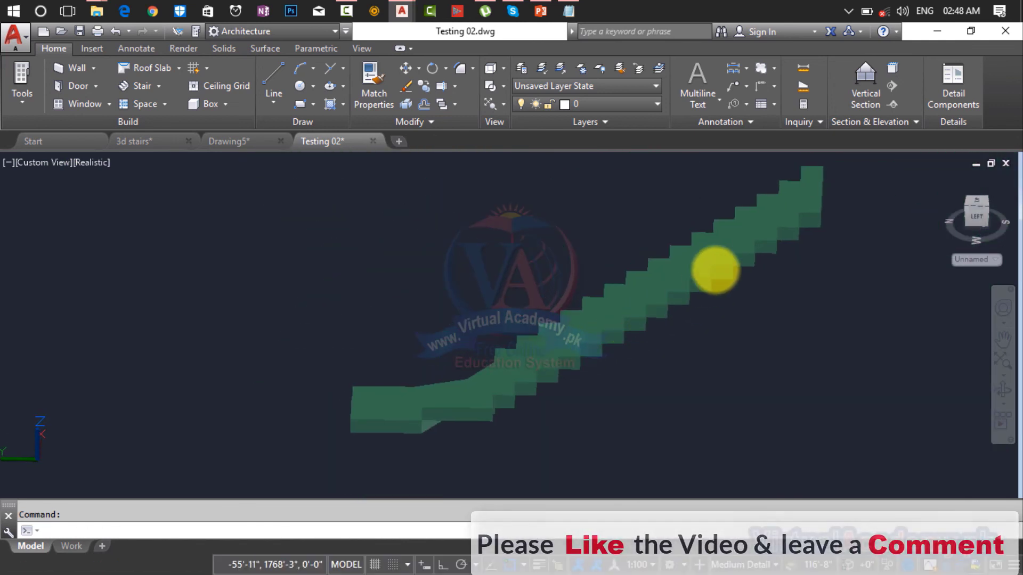
Step: Show the stairs in an isometric view and cycle the visual style through 2D Wireframe back to Realistic
{"action": "scroll", "coordinate": [789, 232], "scroll_direction": "up", "scroll_amount": 3}
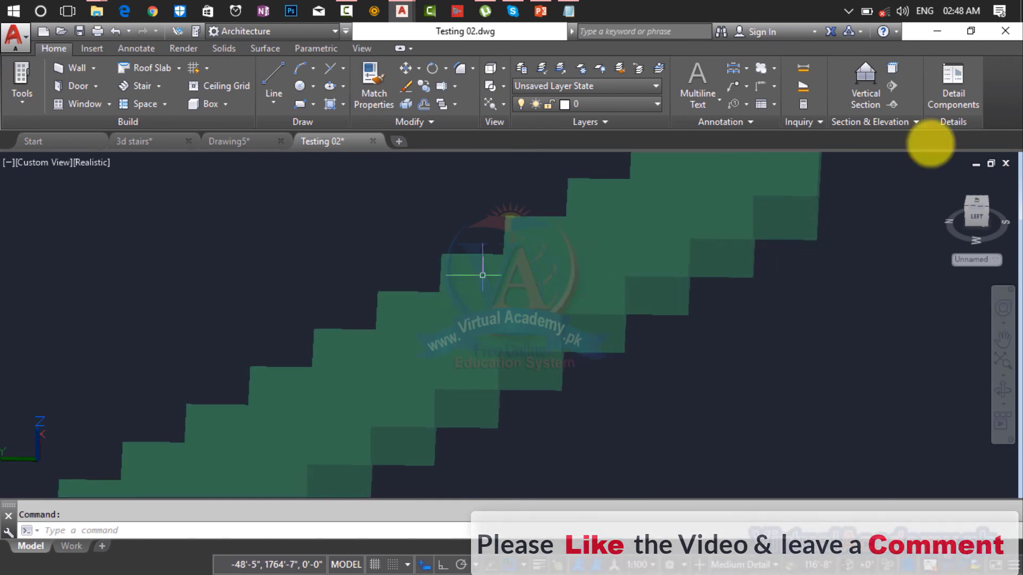
{"action": "left_click", "coordinate": [944, 181]}
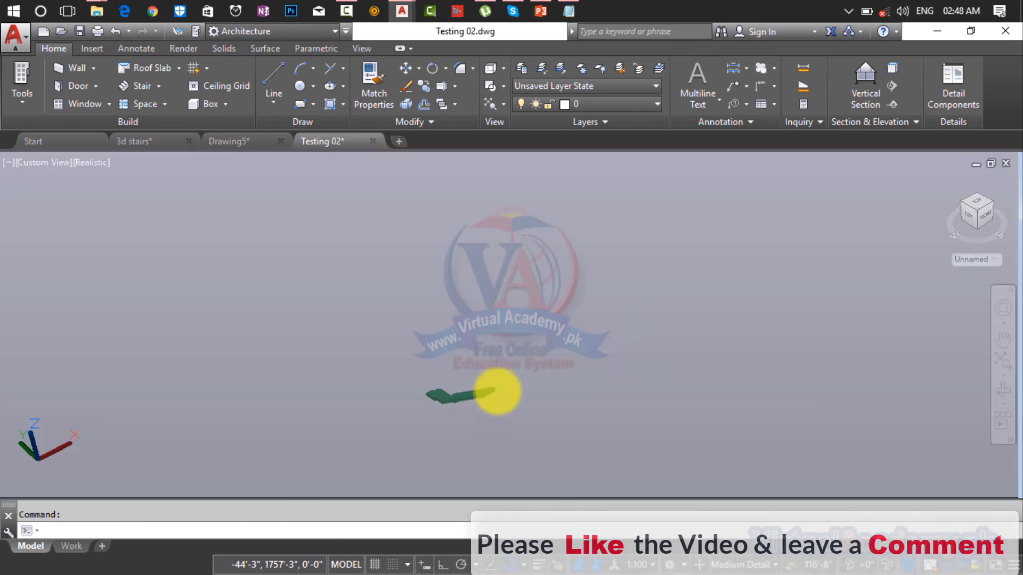
{"action": "scroll", "coordinate": [453, 405], "scroll_direction": "up", "scroll_amount": 5}
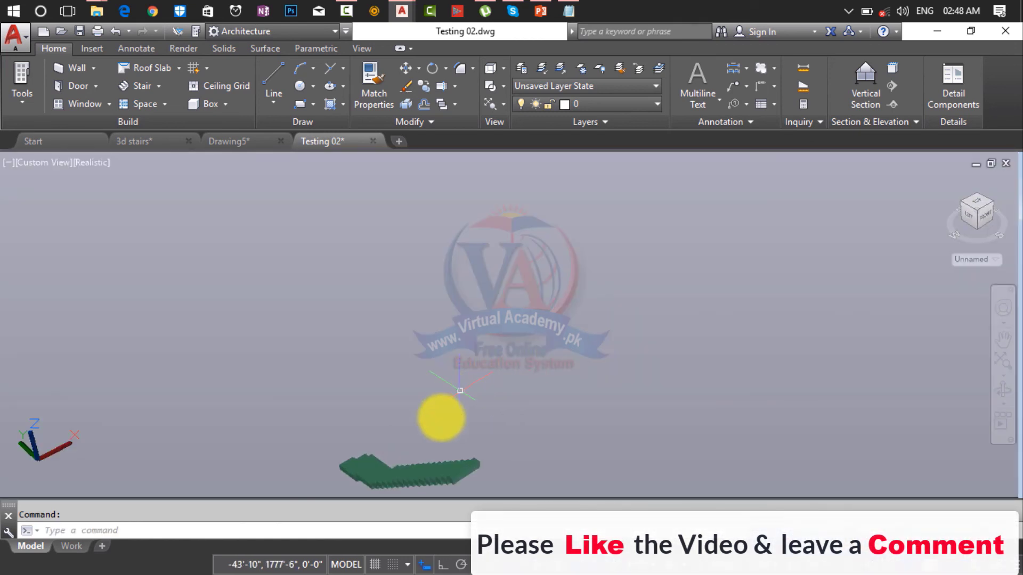
{"action": "left_click", "coordinate": [87, 161]}
{"action": "left_click", "coordinate": [116, 200]}
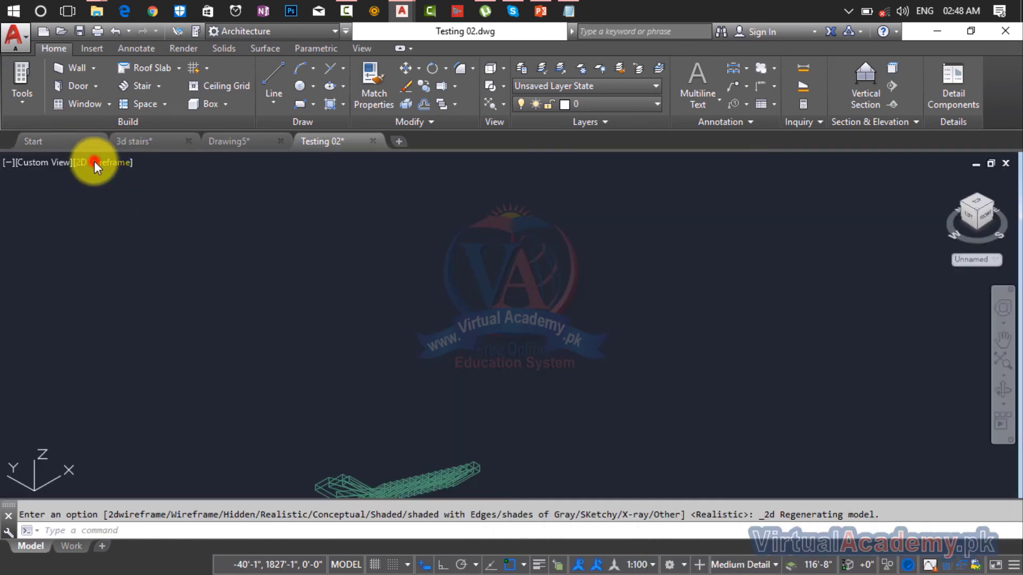
{"action": "left_click", "coordinate": [95, 161]}
{"action": "left_click", "coordinate": [137, 247]}
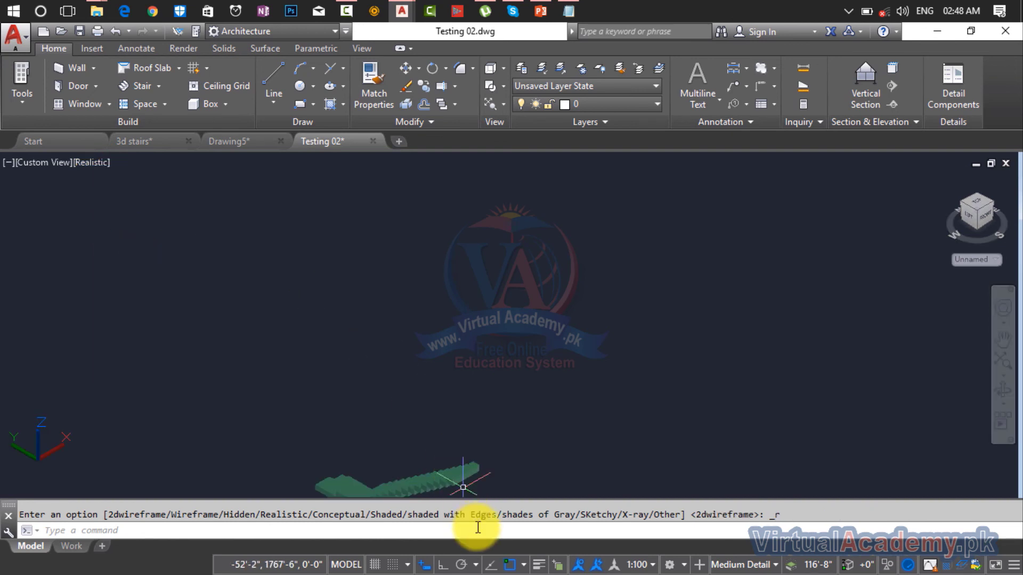
Step: Start a 3D polyline at the top step's lower outer corner and trace the side profile beneath the top two steps
{"action": "scroll", "coordinate": [434, 460], "scroll_direction": "up", "scroll_amount": 5}
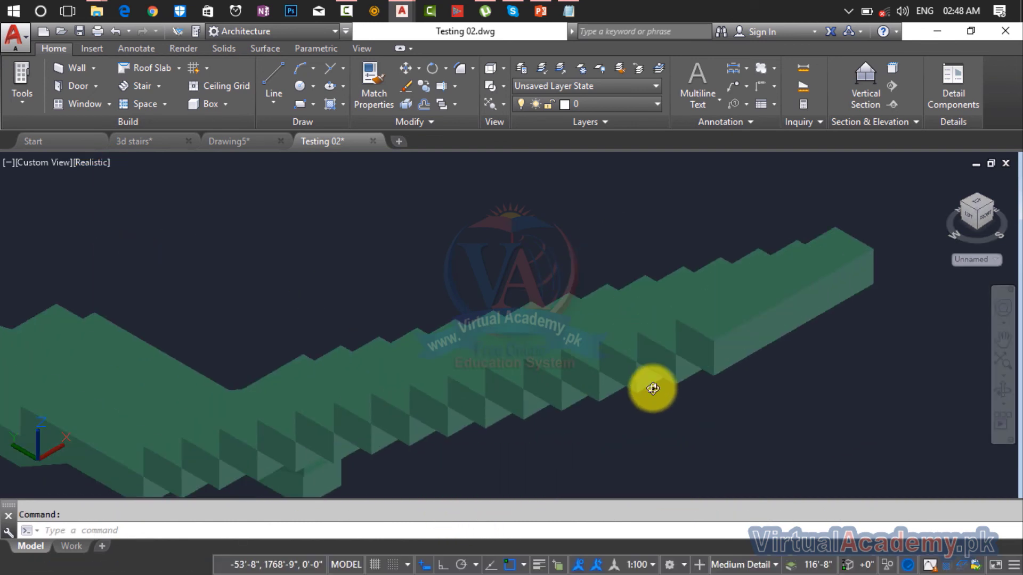
{"action": "middle_click_drag", "start_coordinate": [650, 389], "coordinate": [566, 398], "text": "shift"}
{"action": "scroll", "coordinate": [698, 367], "scroll_direction": "down", "scroll_amount": 2}
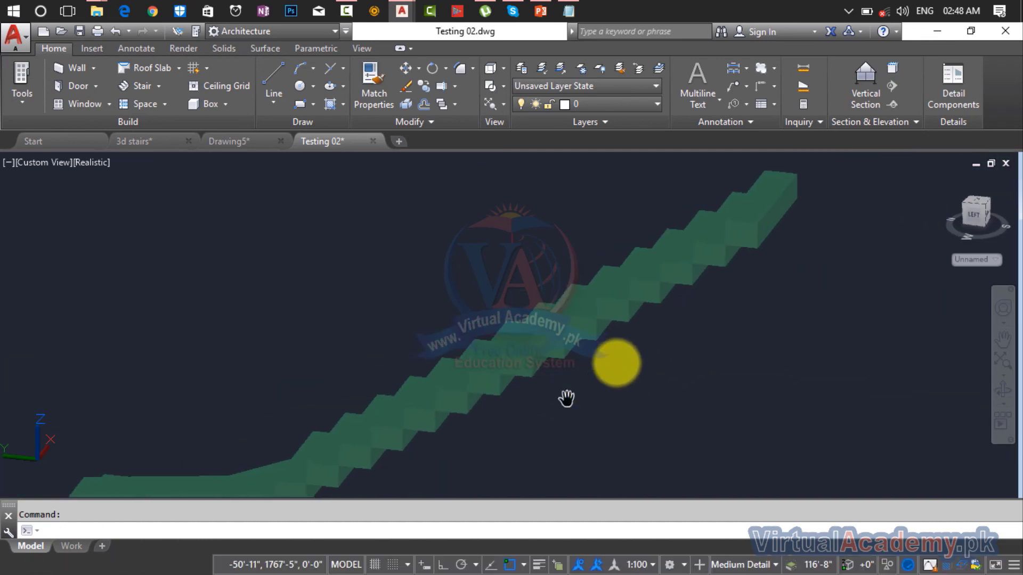
{"action": "middle_click_drag", "start_coordinate": [683, 298], "coordinate": [610, 371]}
{"action": "scroll", "coordinate": [669, 341], "scroll_direction": "up", "scroll_amount": 4}
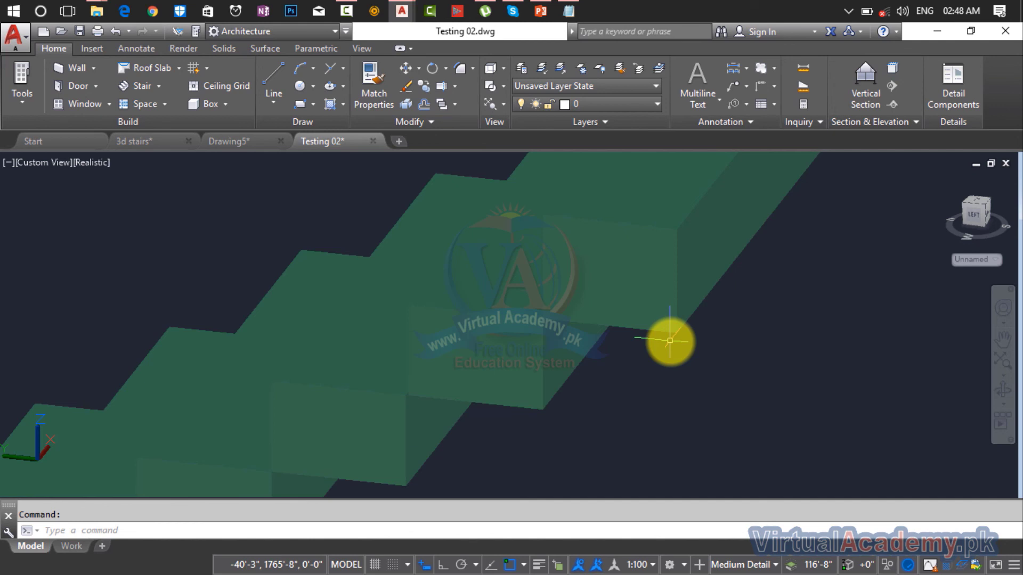
{"action": "key", "text": "Escape"}
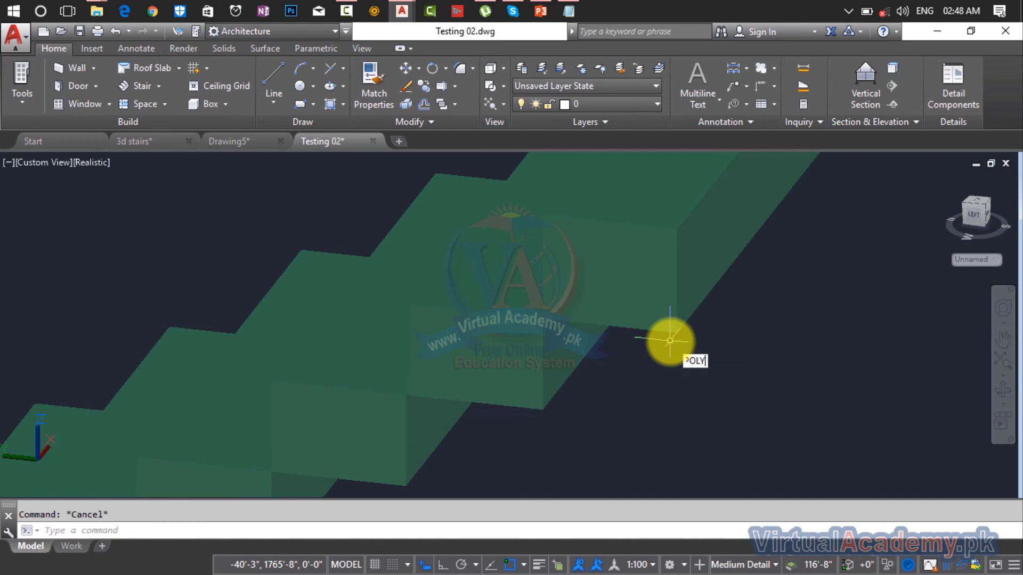
{"action": "key", "text": "Return"}
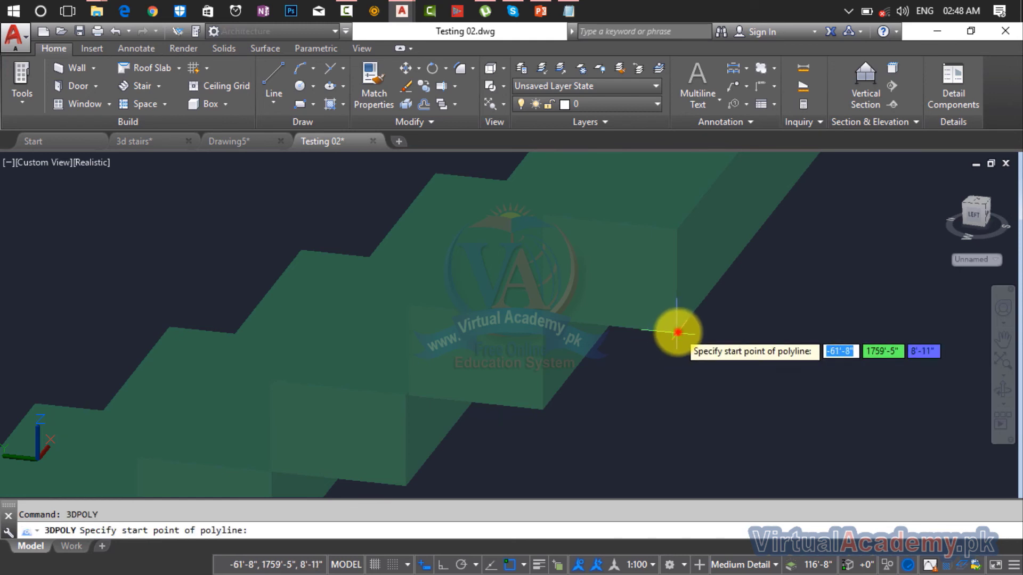
{"action": "left_click", "coordinate": [677, 333]}
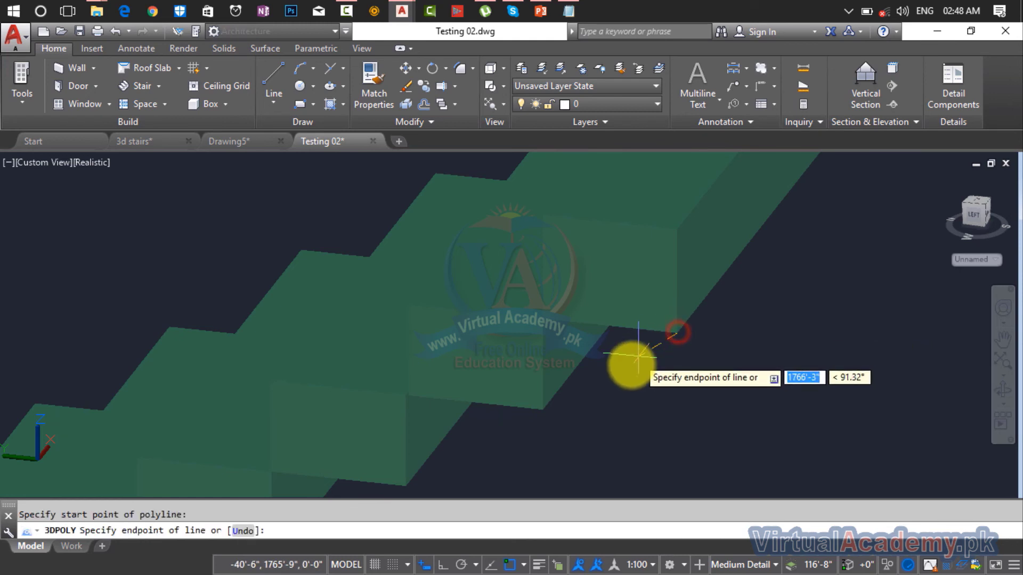
{"action": "left_click", "coordinate": [541, 321]}
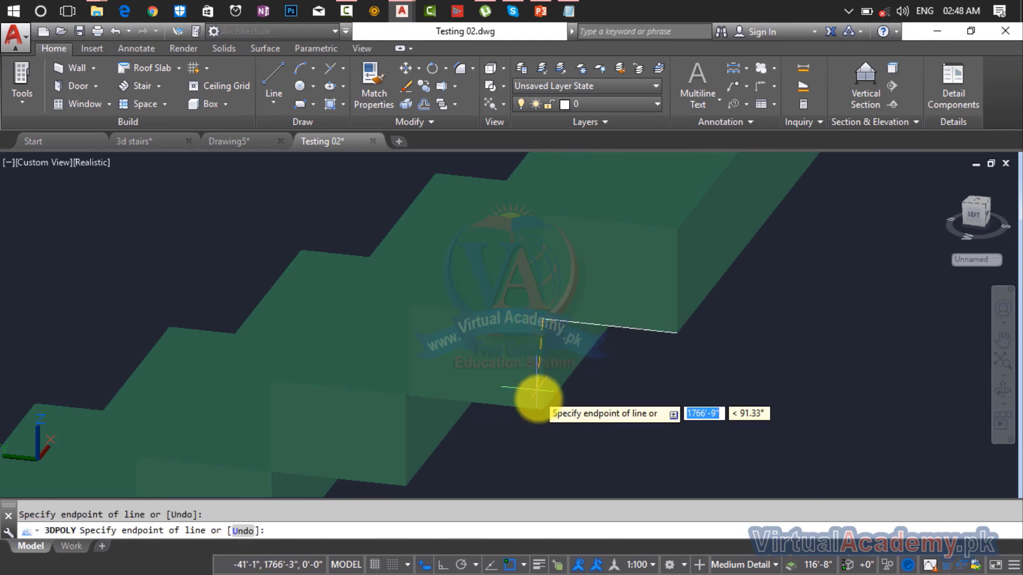
{"action": "left_click", "coordinate": [544, 411]}
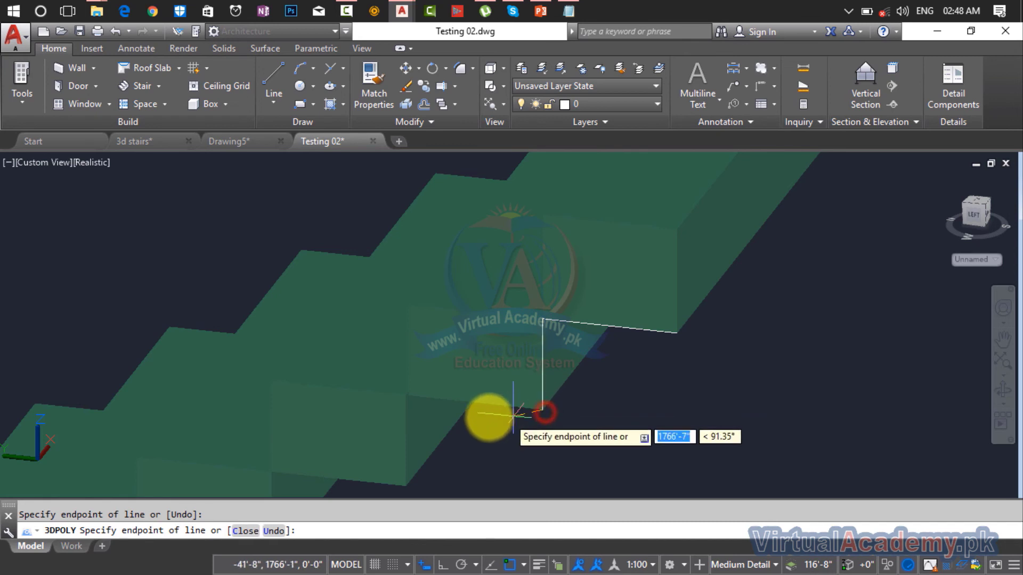
{"action": "left_click", "coordinate": [405, 396]}
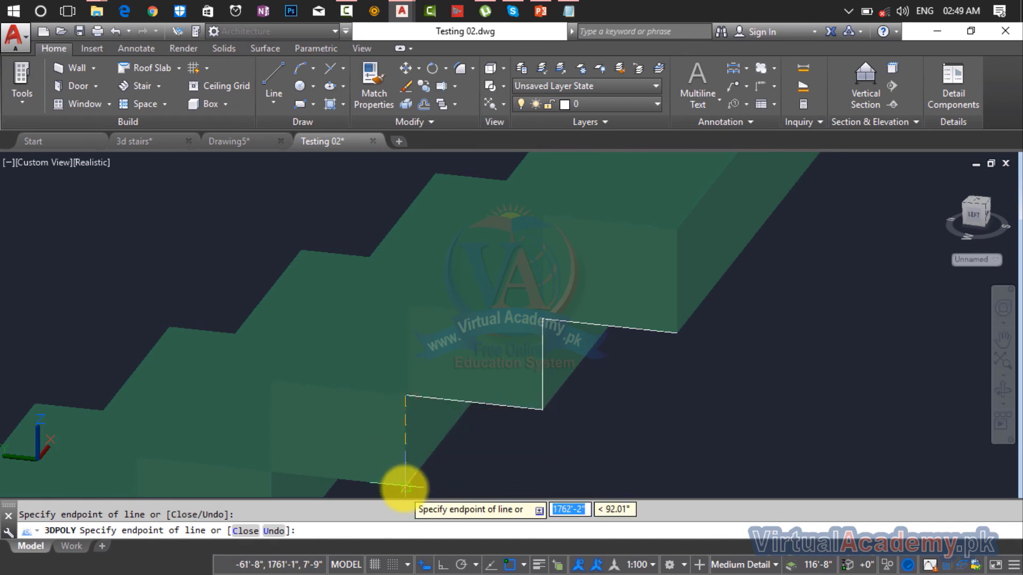
Step: Continue the 3D polyline down the flight's lower side edge, picking the corners of each successive step
{"action": "middle_click_drag", "start_coordinate": [405, 487], "coordinate": [553, 306]}
{"action": "left_click", "coordinate": [296, 359]}
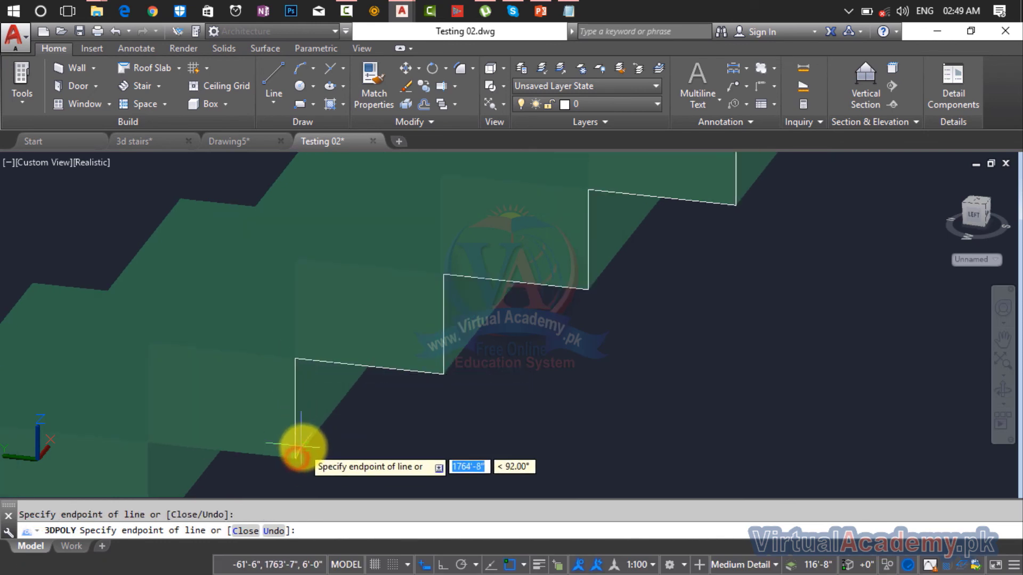
{"action": "middle_click_drag", "start_coordinate": [296, 457], "coordinate": [650, 286]}
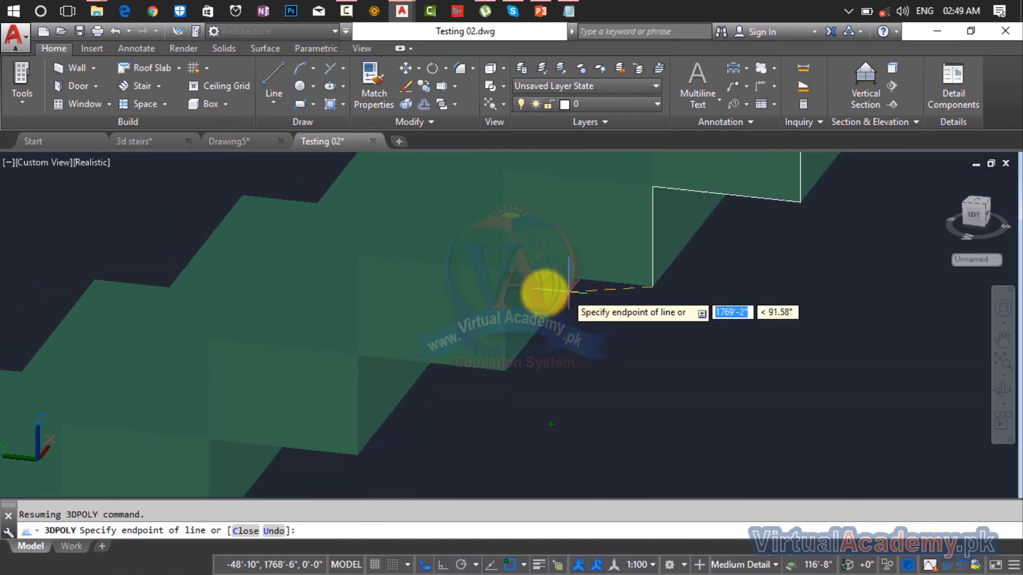
{"action": "left_click", "coordinate": [505, 271]}
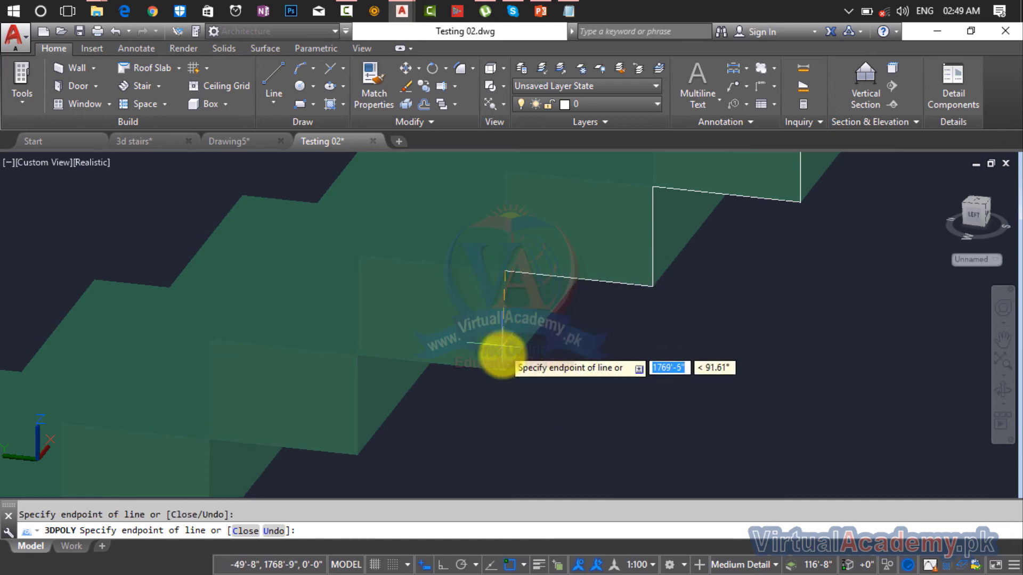
{"action": "left_click", "coordinate": [503, 369]}
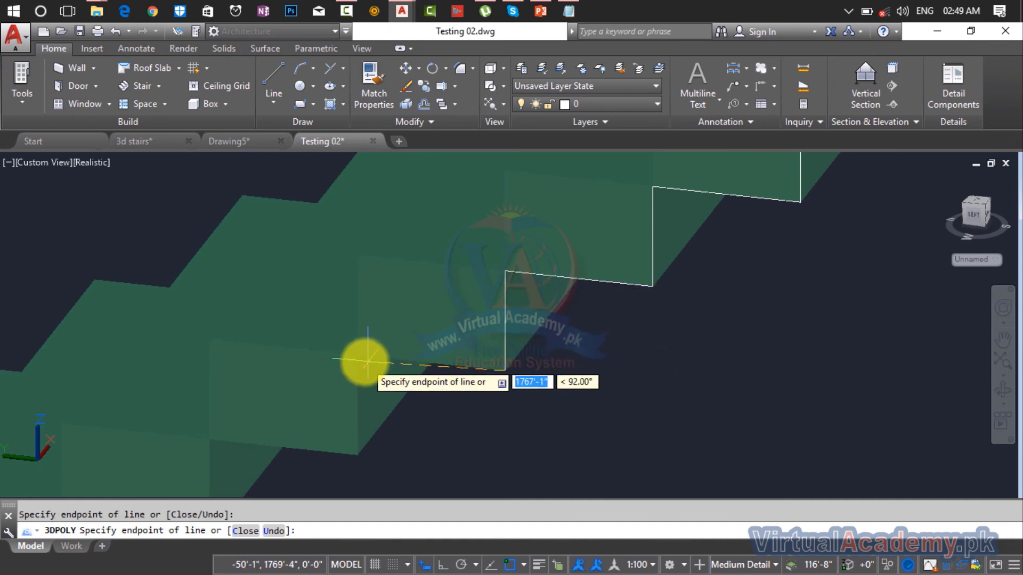
{"action": "middle_click_drag", "start_coordinate": [361, 358], "coordinate": [446, 267]}
{"action": "left_click", "coordinate": [439, 365]}
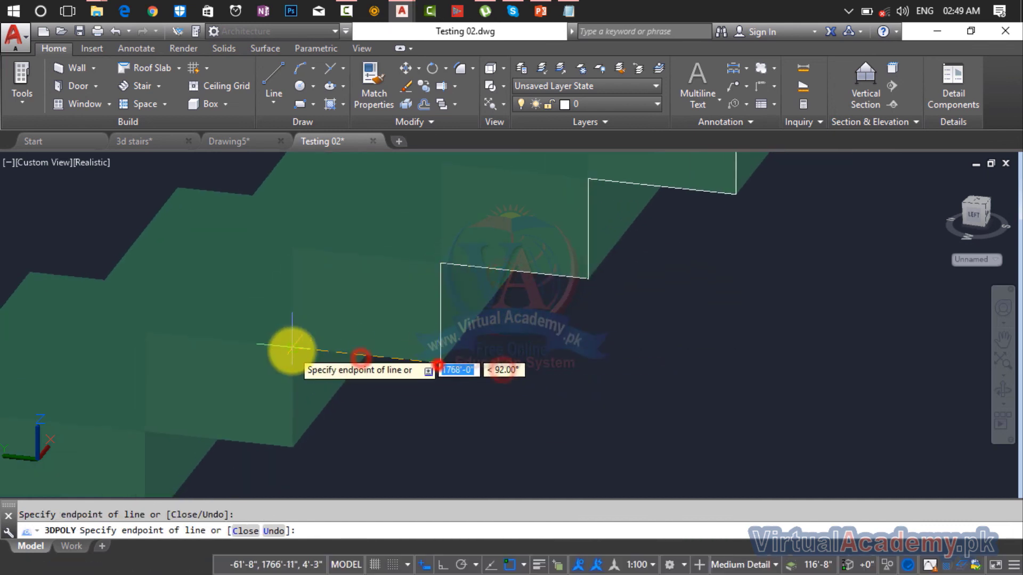
{"action": "left_click", "coordinate": [292, 349]}
{"action": "middle_click_drag", "start_coordinate": [293, 350], "coordinate": [408, 238]}
{"action": "left_click", "coordinate": [408, 347]}
{"action": "left_click", "coordinate": [243, 331]}
{"action": "middle_click_drag", "start_coordinate": [243, 333], "coordinate": [388, 237]}
{"action": "left_click", "coordinate": [389, 354]}
{"action": "middle_click_drag", "start_coordinate": [390, 355], "coordinate": [422, 347]}
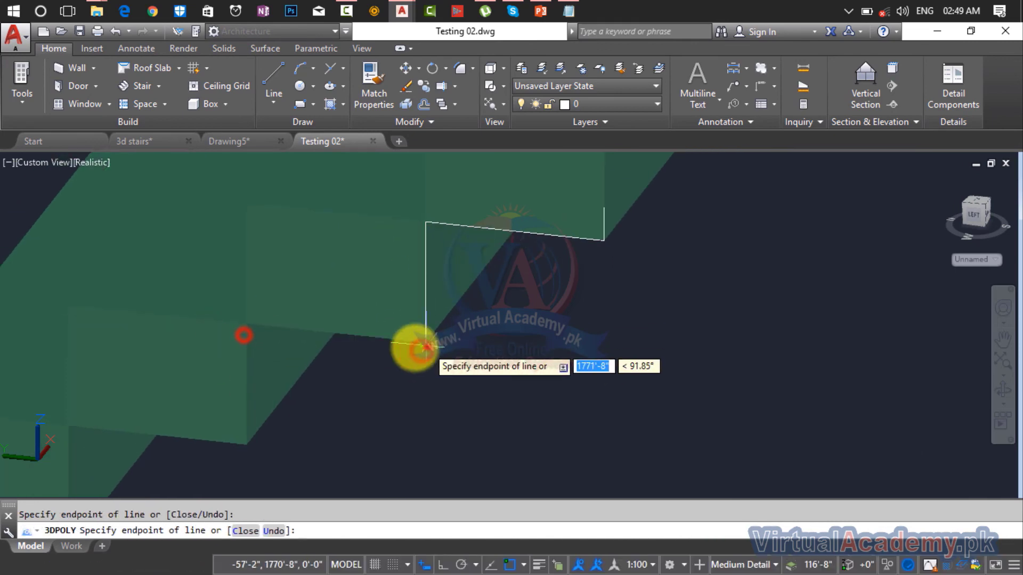
Step: Finish the stepped 3D polyline at the foot of the straight flight and close it with a sloping line to the top corner
{"action": "left_click", "coordinate": [248, 331]}
{"action": "middle_click_drag", "start_coordinate": [247, 444], "coordinate": [658, 301]}
{"action": "left_click", "coordinate": [530, 457]}
{"action": "left_click", "coordinate": [477, 288]}
{"action": "middle_click_drag", "start_coordinate": [516, 368], "coordinate": [337, 375], "text": "shift"}
{"action": "left_click", "coordinate": [578, 445]}
{"action": "scroll", "coordinate": [578, 445], "scroll_direction": "down", "scroll_amount": 4}
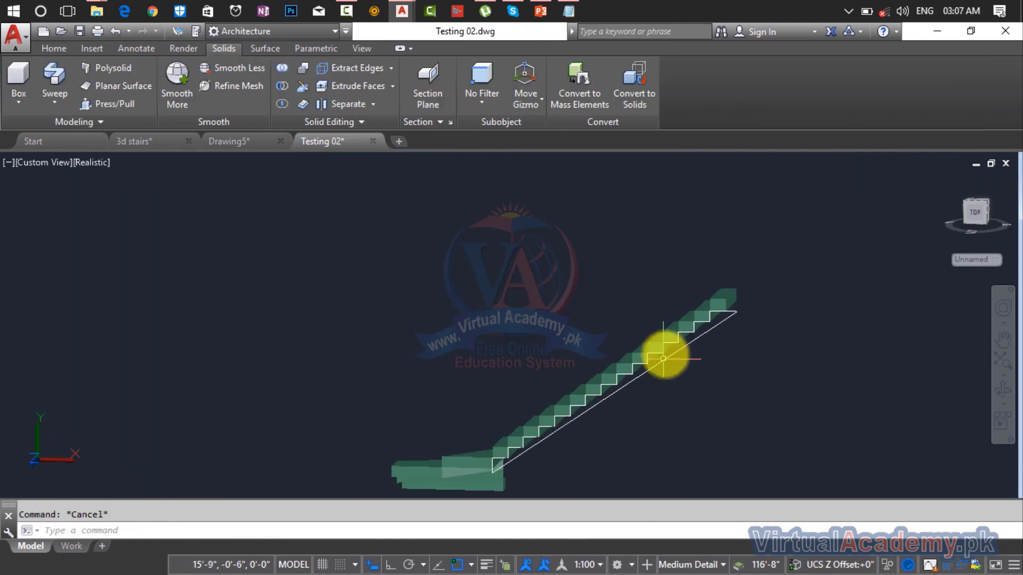
Step: Press/Pull the closed stepped profile across the stair's width, ending at the opposite lower corner of a step
{"action": "scroll", "coordinate": [666, 352], "scroll_direction": "up", "scroll_amount": 2}
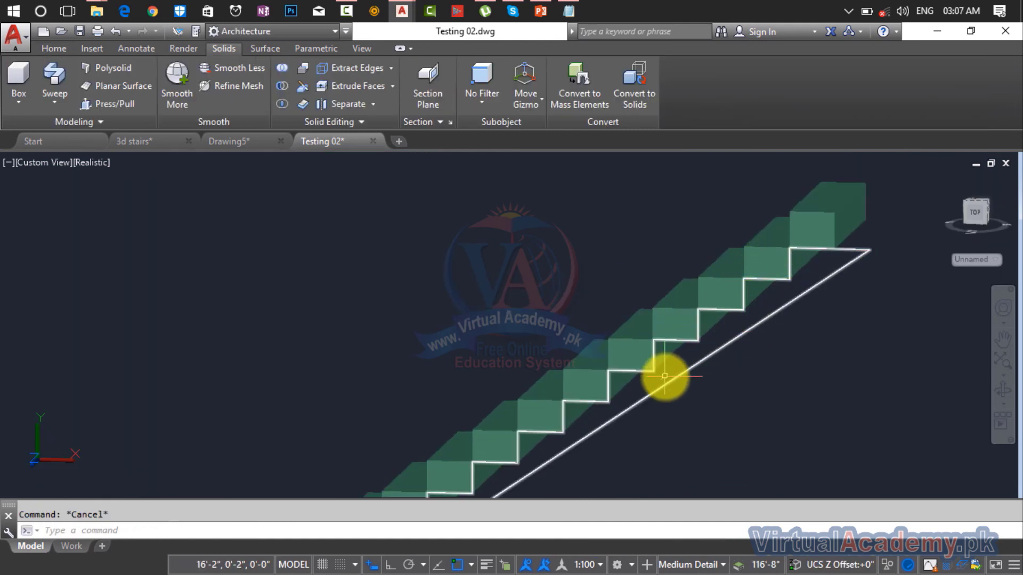
{"action": "left_click", "coordinate": [107, 105]}
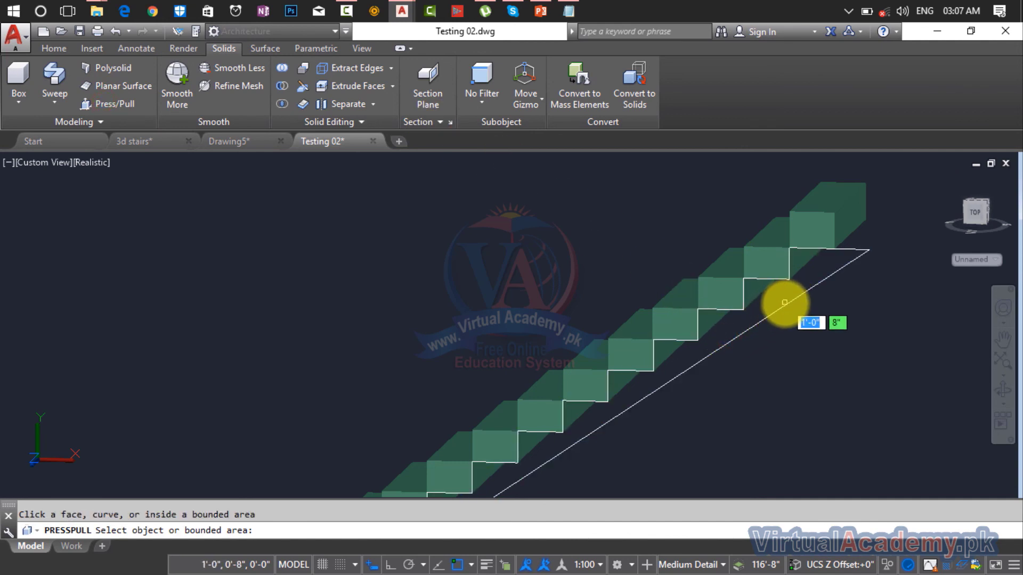
{"action": "left_click", "coordinate": [784, 302]}
{"action": "scroll", "coordinate": [799, 297], "scroll_direction": "down", "scroll_amount": 4}
{"action": "middle_click_drag", "start_coordinate": [815, 274], "coordinate": [753, 326]}
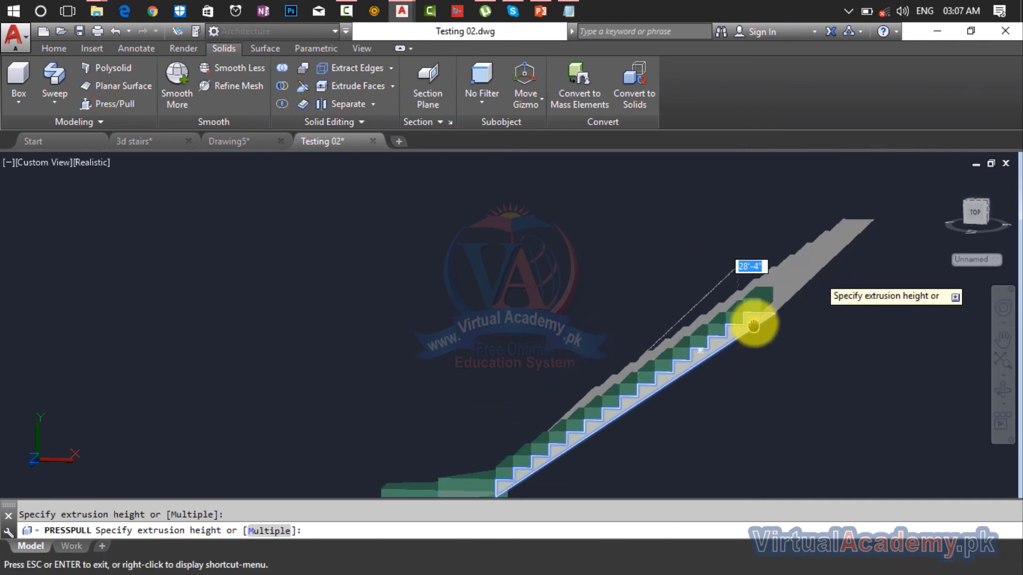
{"action": "scroll", "coordinate": [773, 293], "scroll_direction": "up", "scroll_amount": 6}
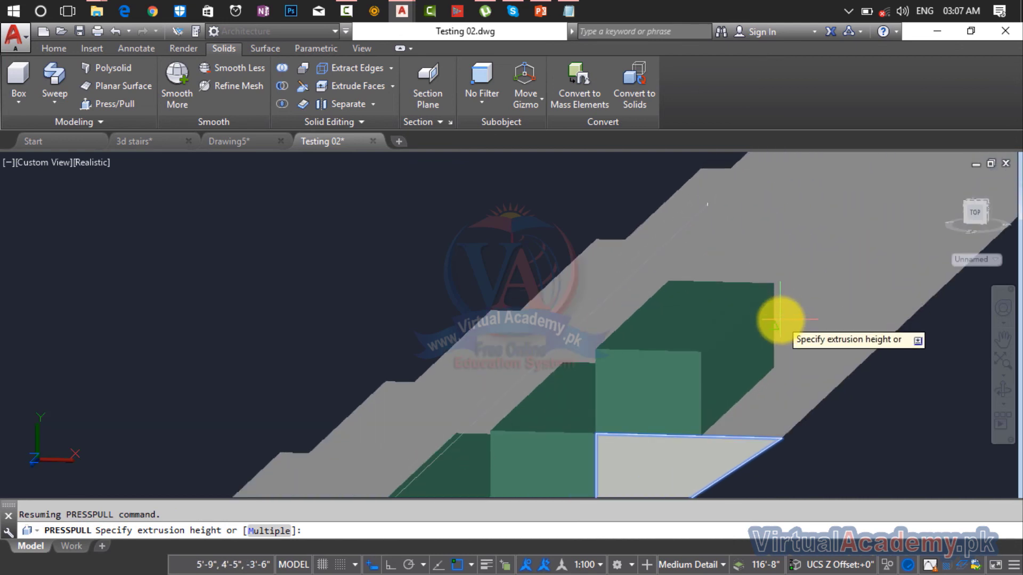
{"action": "middle_click_drag", "start_coordinate": [777, 334], "coordinate": [555, 331], "text": "shift"}
{"action": "scroll", "coordinate": [624, 372], "scroll_direction": "up", "scroll_amount": 3}
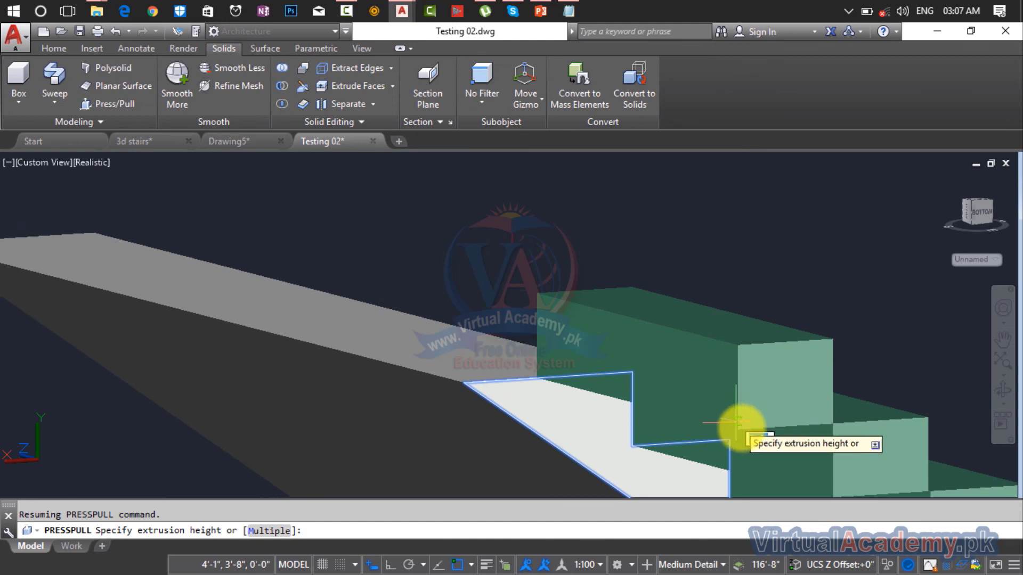
{"action": "scroll", "coordinate": [739, 426], "scroll_direction": "up", "scroll_amount": 4}
{"action": "scroll", "coordinate": [740, 426], "scroll_direction": "up", "scroll_amount": 2}
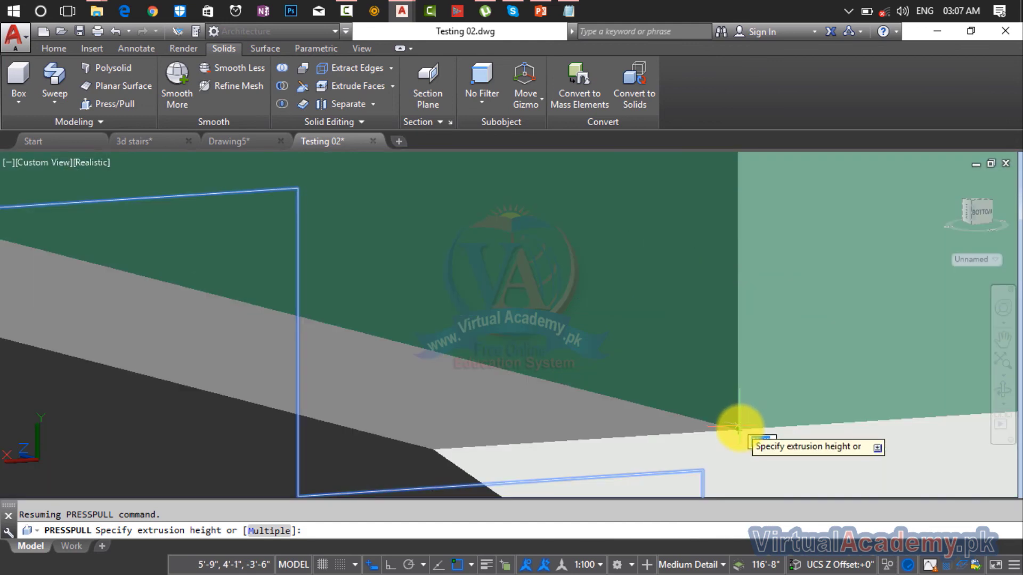
{"action": "scroll", "coordinate": [740, 426], "scroll_direction": "down", "scroll_amount": 3}
{"action": "left_click", "coordinate": [738, 427]}
{"action": "scroll", "coordinate": [482, 441], "scroll_direction": "down", "scroll_amount": 5}
{"action": "key", "text": "Return"}
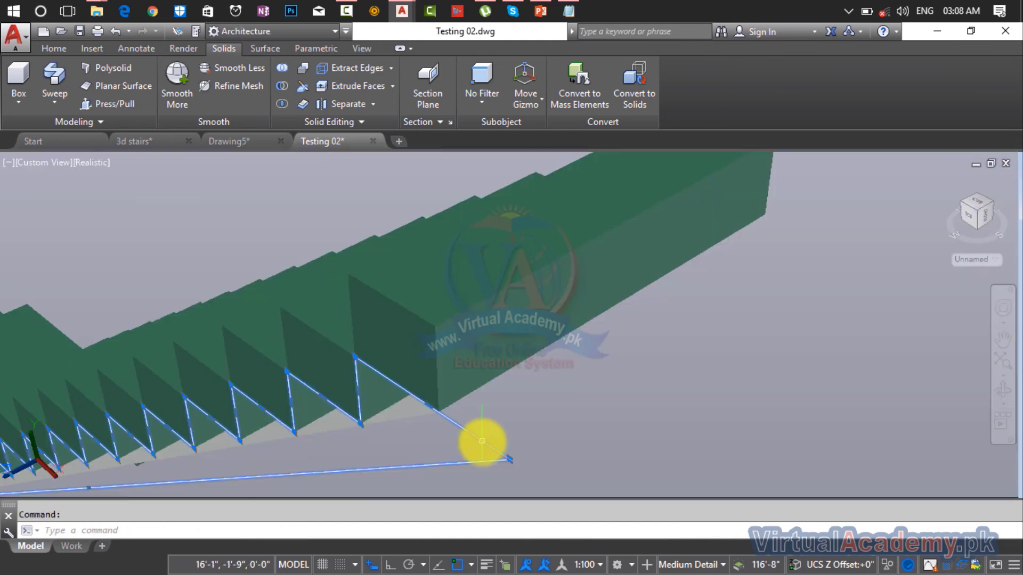
Step: Erase the profile polyline and check the new solid beneath the steps from the other side
{"action": "key", "text": "Delete"}
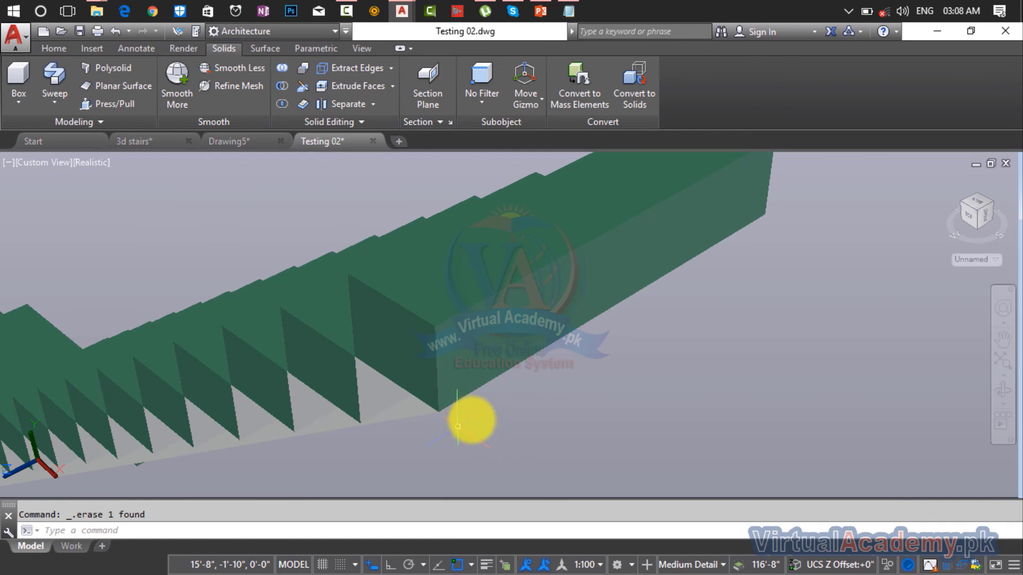
{"action": "scroll", "coordinate": [551, 417], "scroll_direction": "down", "scroll_amount": 3}
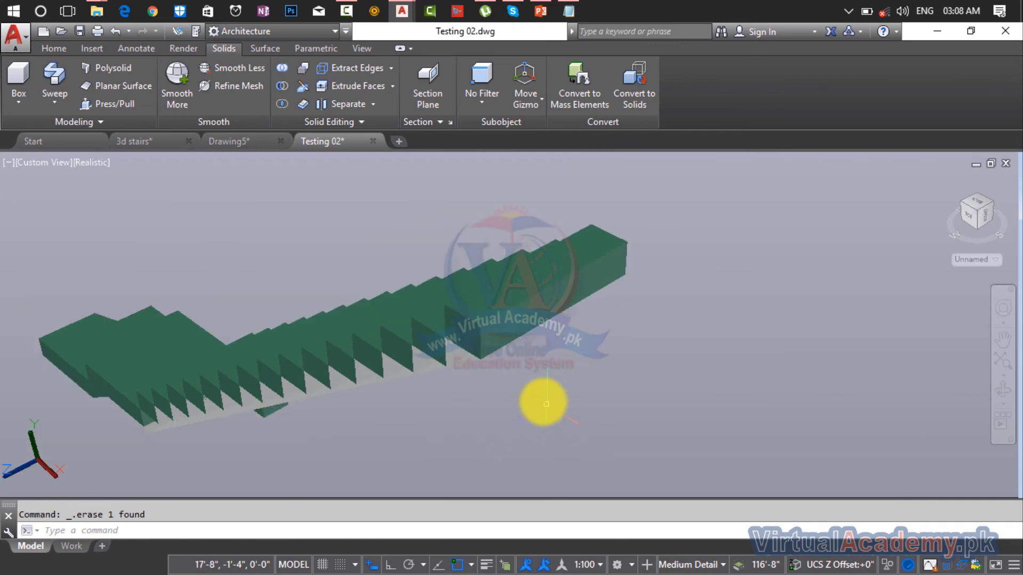
{"action": "middle_click_drag", "start_coordinate": [546, 404], "coordinate": [800, 404], "text": "shift"}
{"action": "scroll", "coordinate": [501, 318], "scroll_direction": "down", "scroll_amount": 2}
{"action": "middle_click_drag", "start_coordinate": [477, 333], "coordinate": [663, 564]}
{"action": "scroll", "coordinate": [565, 381], "scroll_direction": "up", "scroll_amount": 3}
{"action": "left_click", "coordinate": [581, 369]}
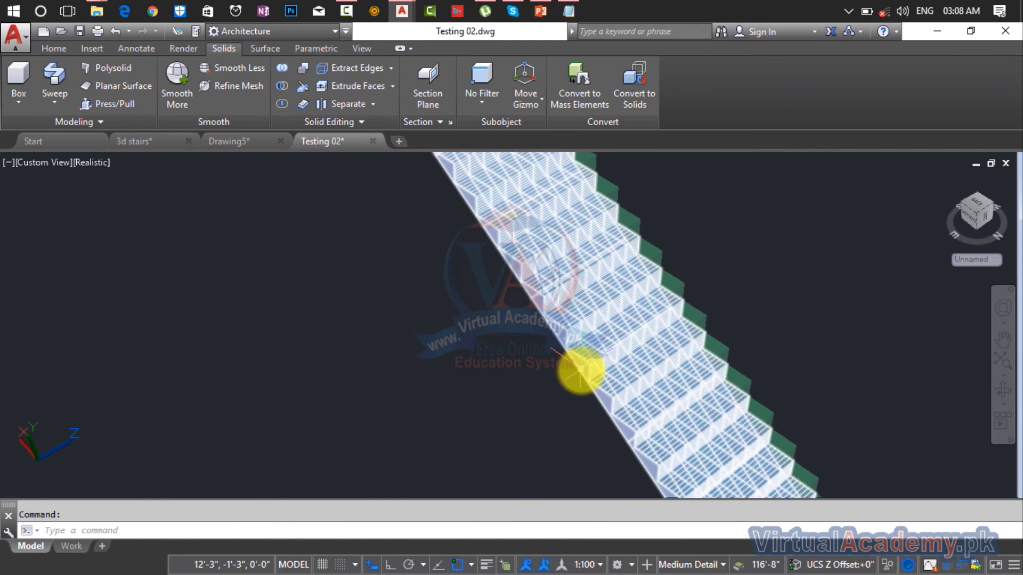
{"action": "key", "text": "Escape"}
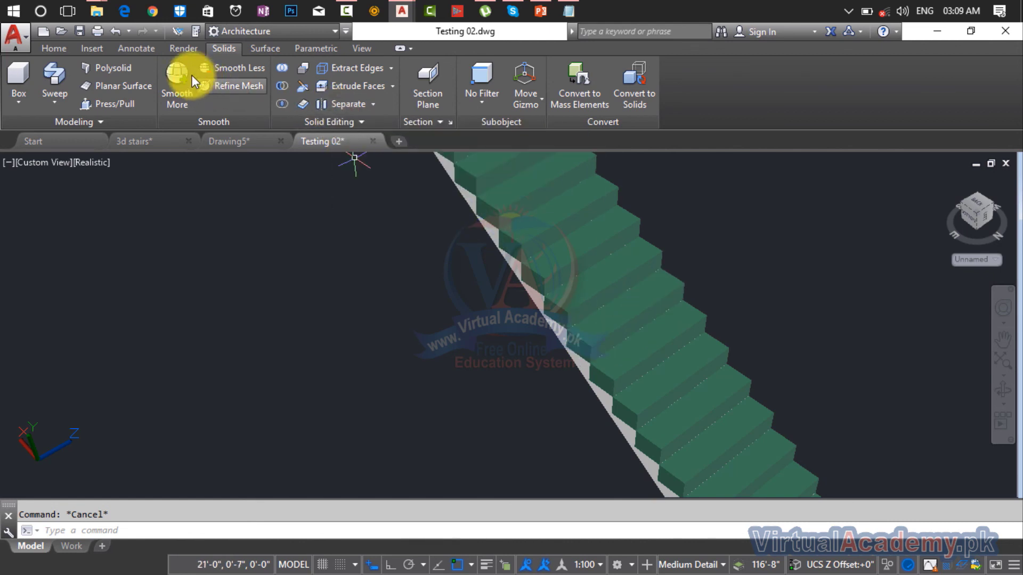
Step: Match the properties of the solid beneath the flight to those of a step on the Stairs layer
{"action": "left_click", "coordinate": [63, 47]}
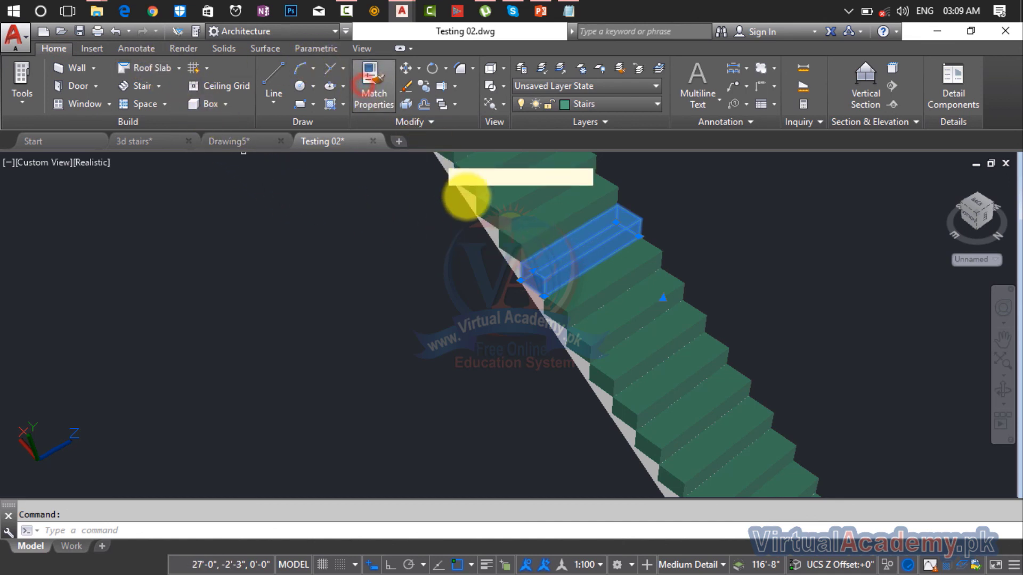
{"action": "left_click", "coordinate": [477, 205]}
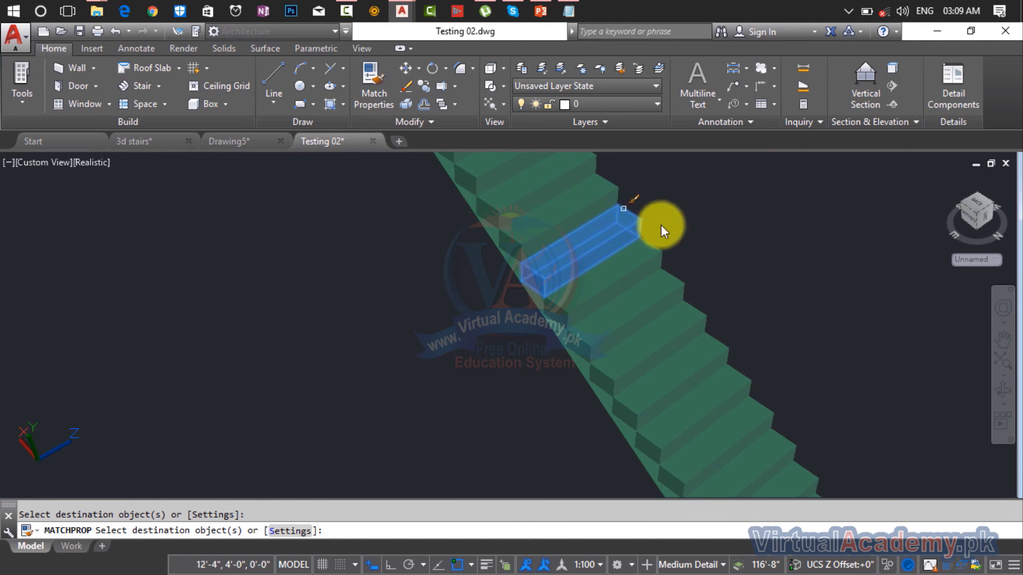
{"action": "key", "text": "Return"}
{"action": "scroll", "coordinate": [660, 225], "scroll_direction": "down", "scroll_amount": 5}
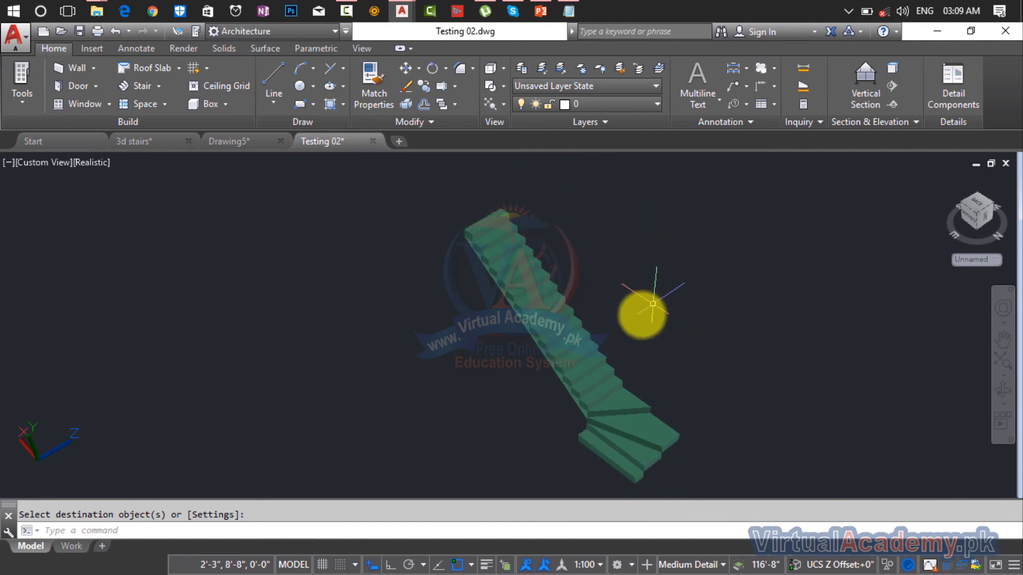
{"action": "scroll", "coordinate": [618, 323], "scroll_direction": "up", "scroll_amount": 2}
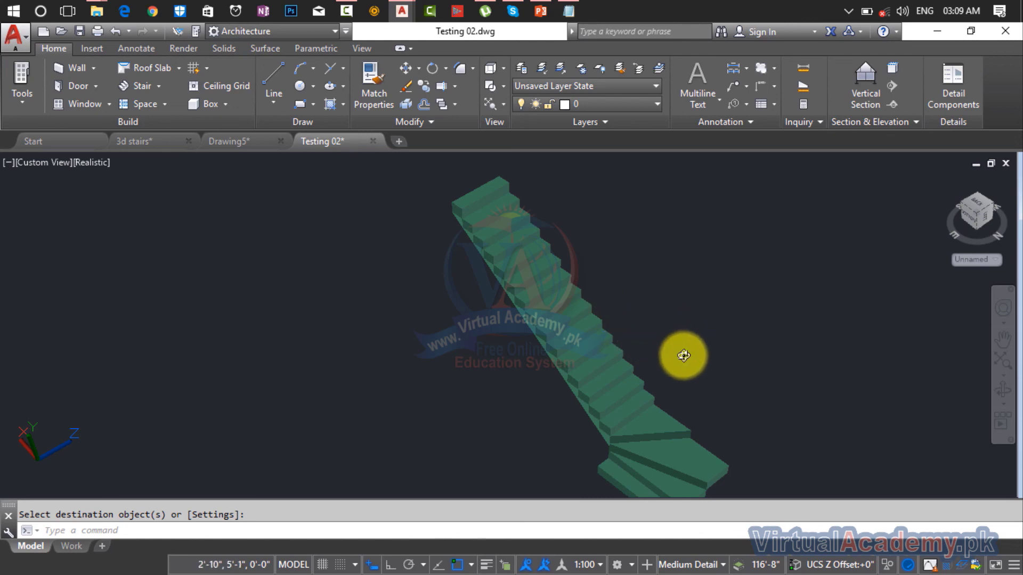
{"action": "middle_click_drag", "start_coordinate": [684, 355], "coordinate": [606, 427], "text": "shift"}
{"action": "scroll", "coordinate": [580, 331], "scroll_direction": "down", "scroll_amount": 3}
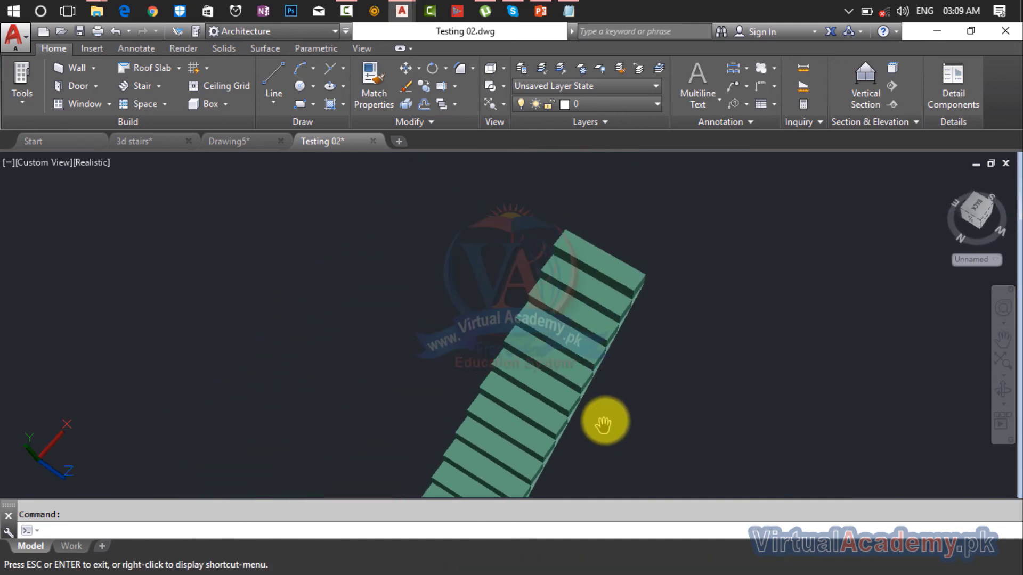
{"action": "key", "text": "Escape"}
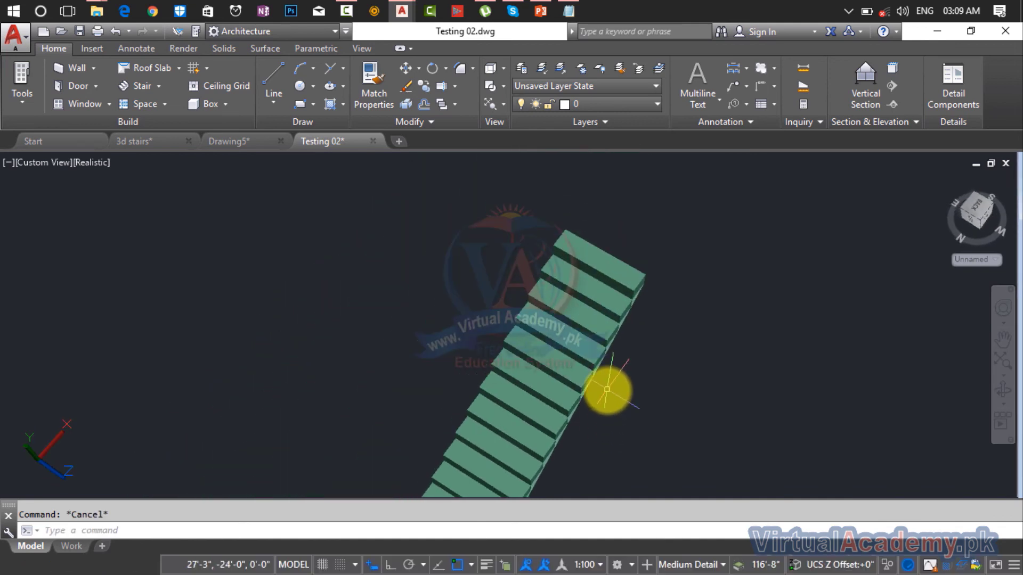